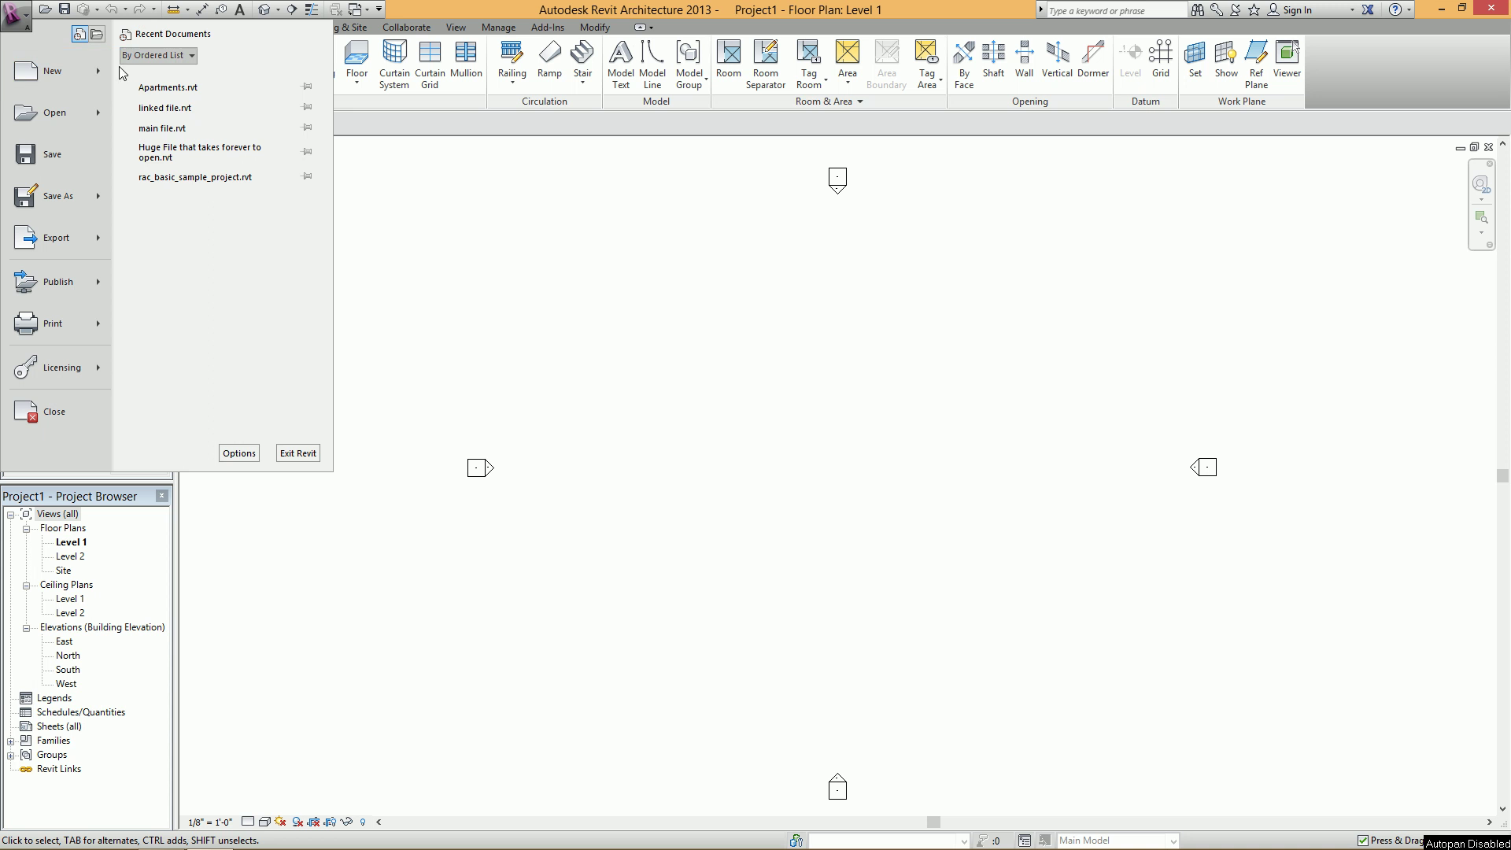
- Create a new family from the Window template
mouse_move(101, 70)
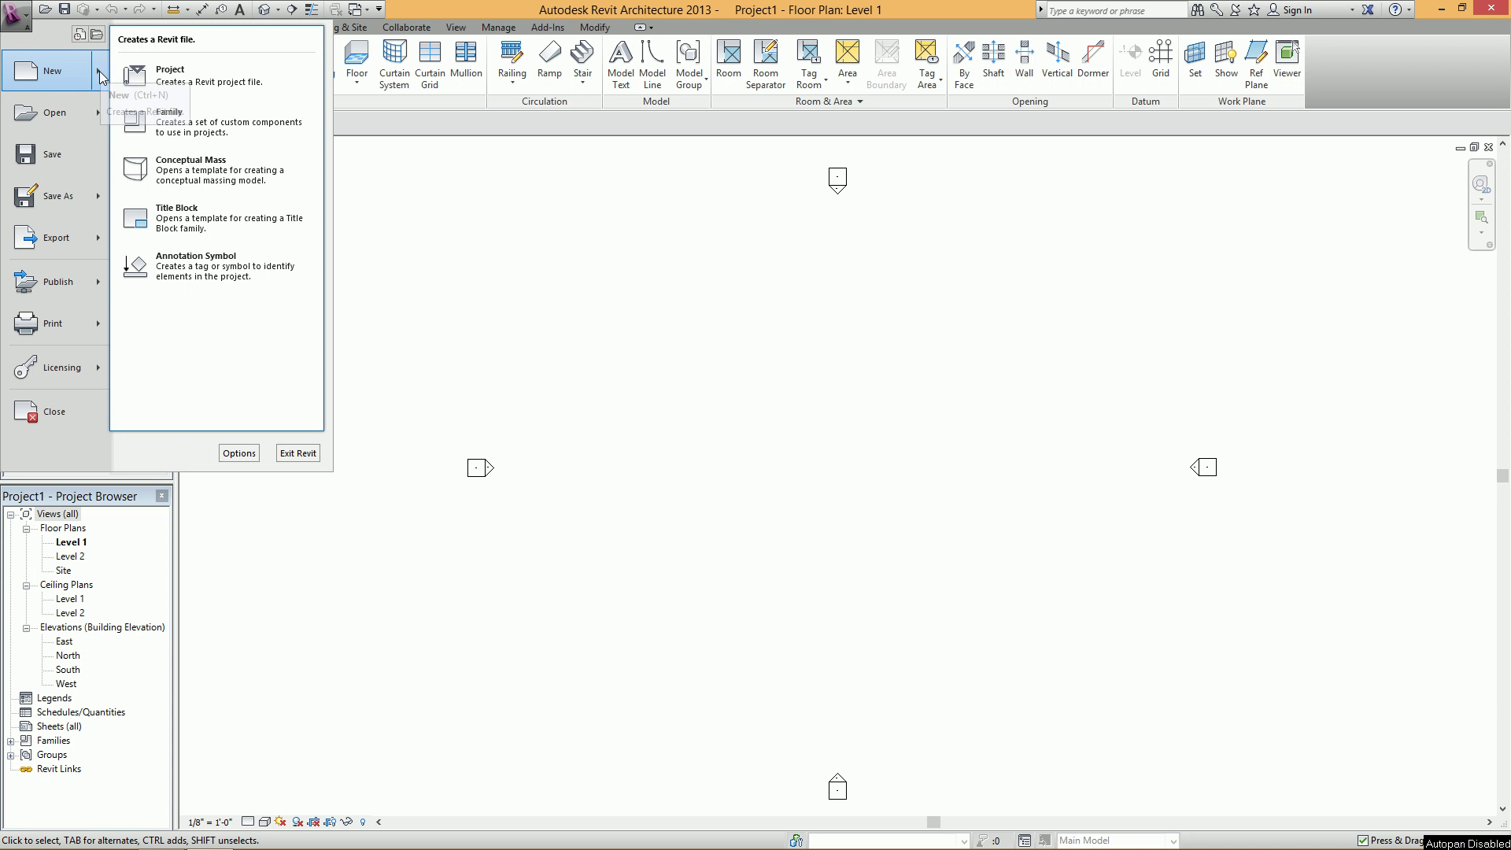
left_click(184, 132)
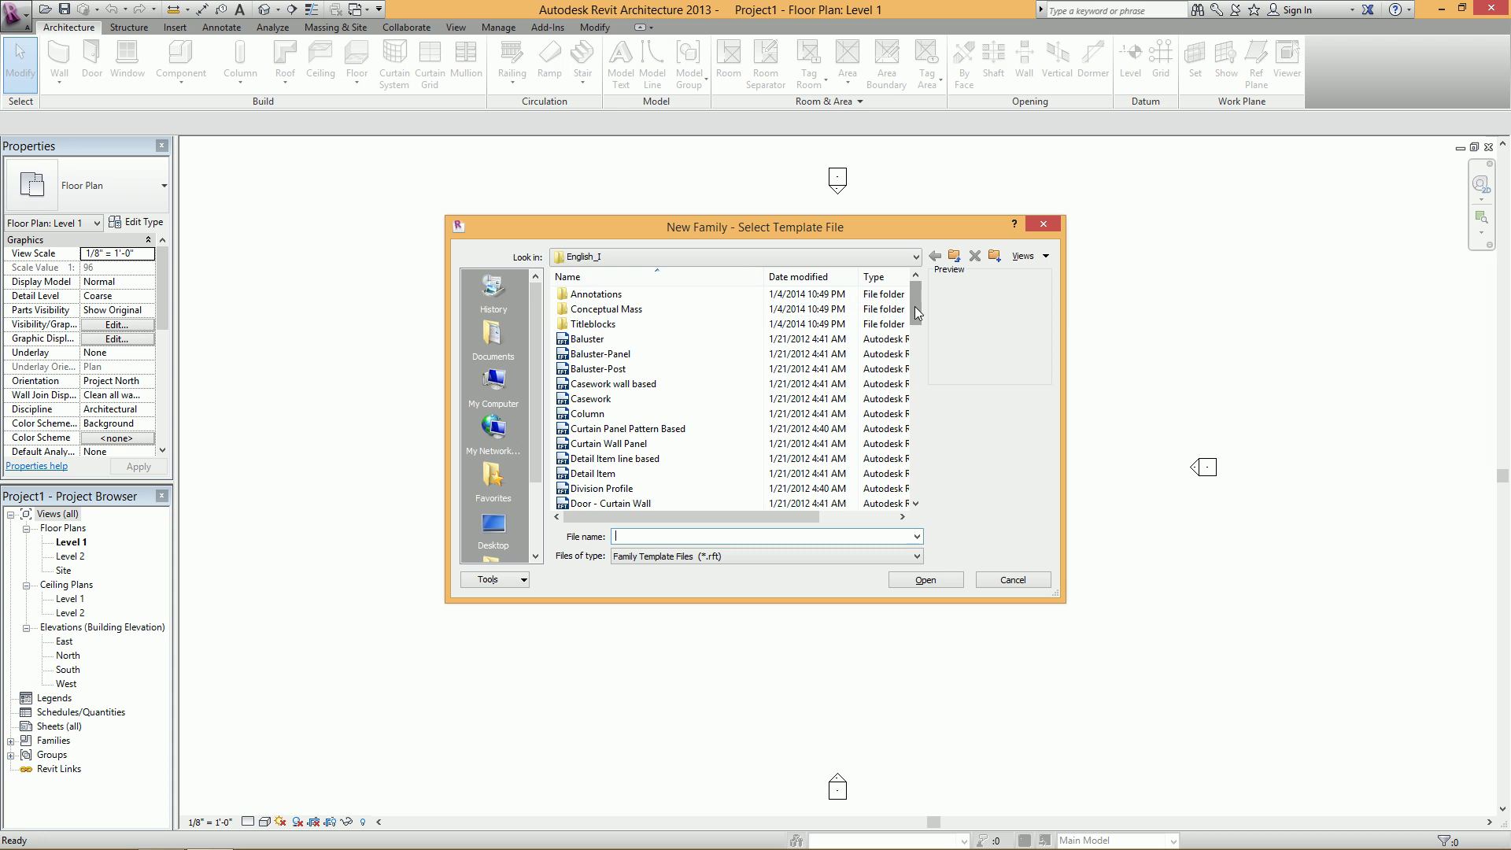
left_click_drag(915, 306, 925, 477)
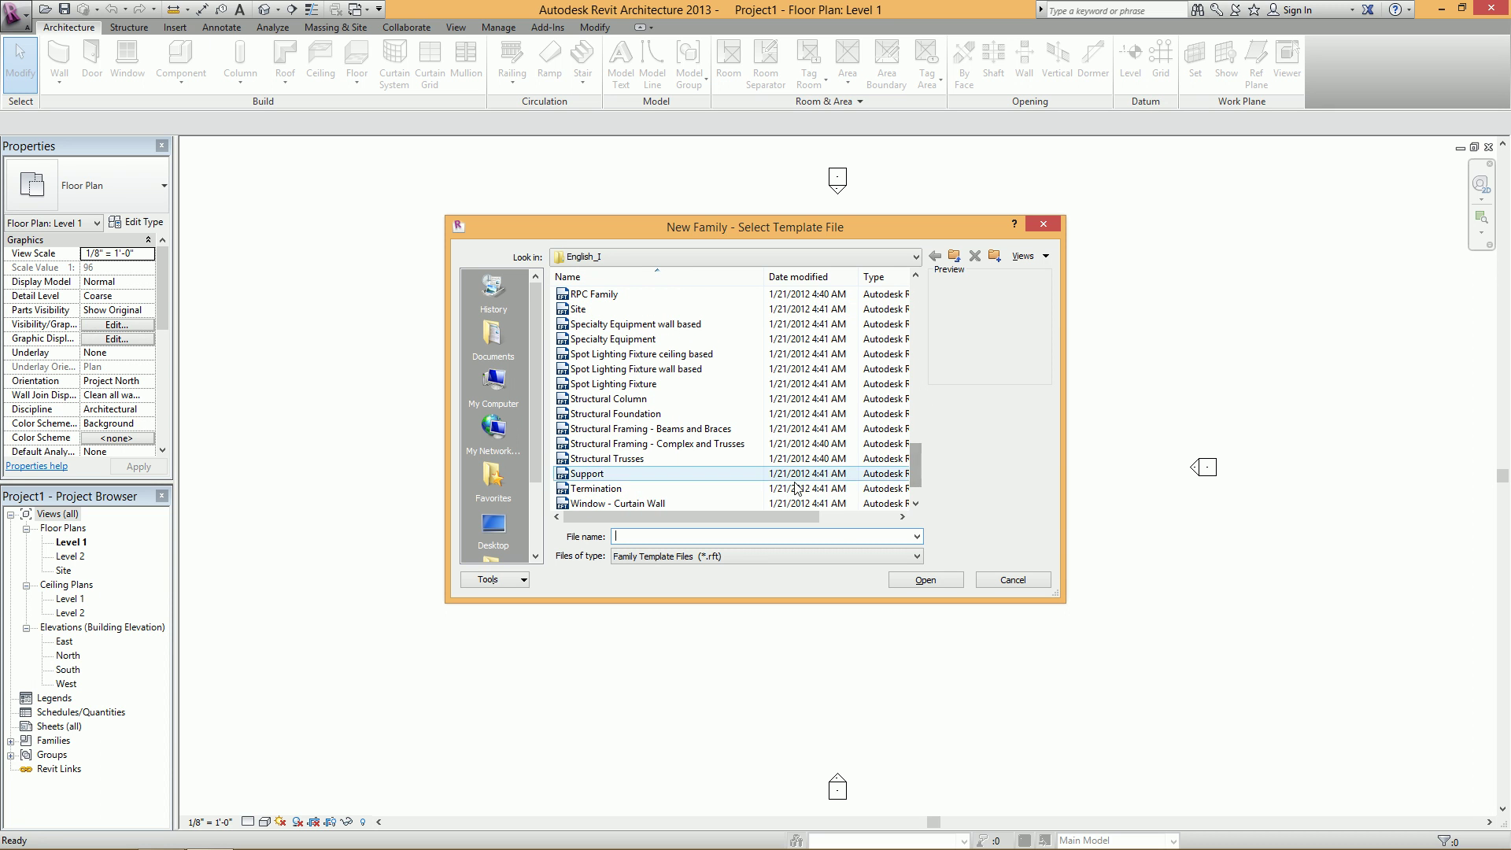
left_click(685, 504)
scroll(683, 508, "down", 1)
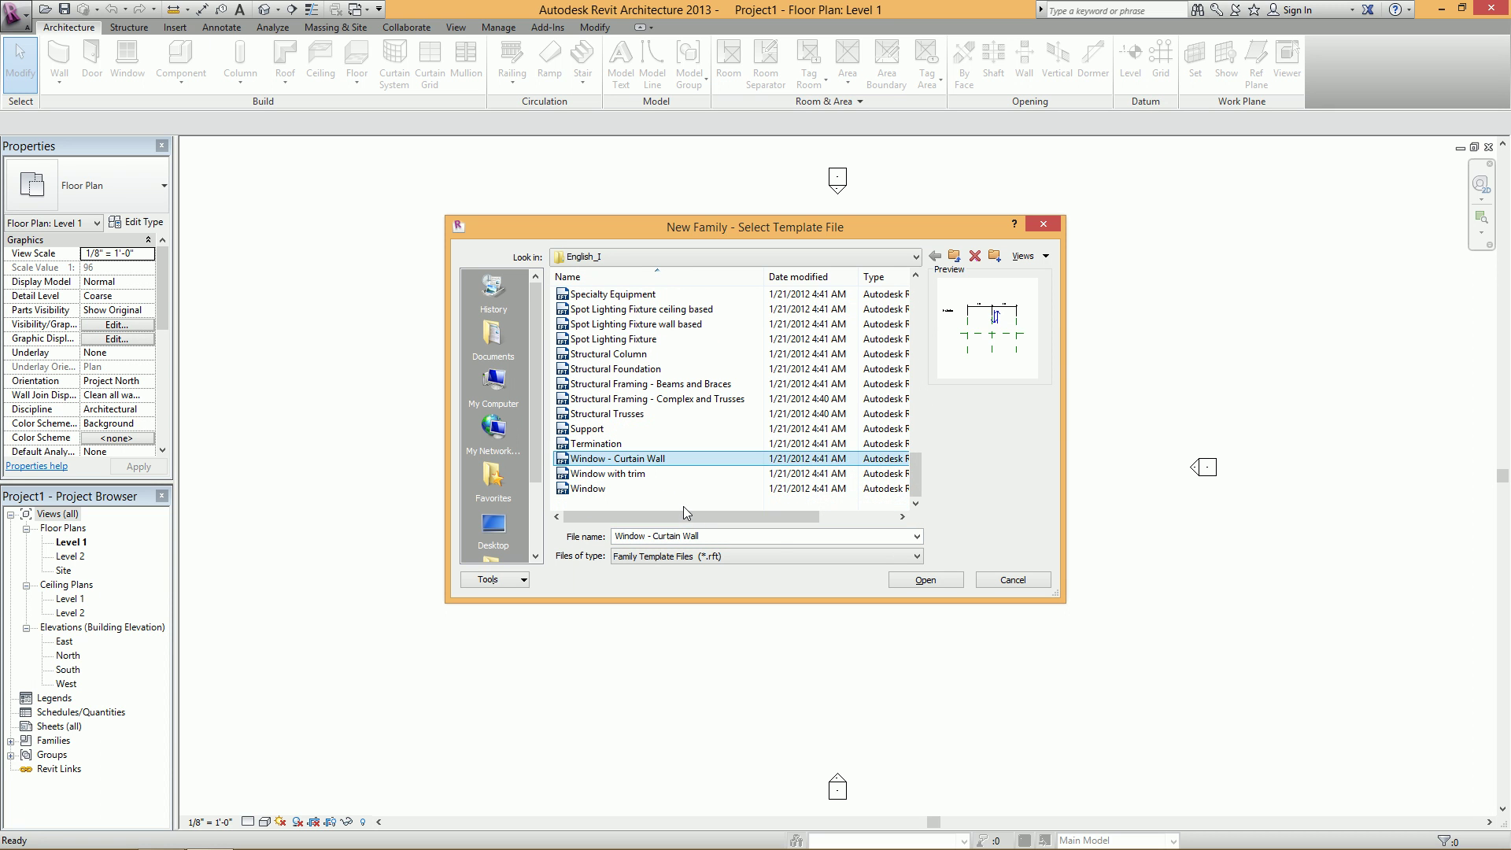
left_click(604, 491)
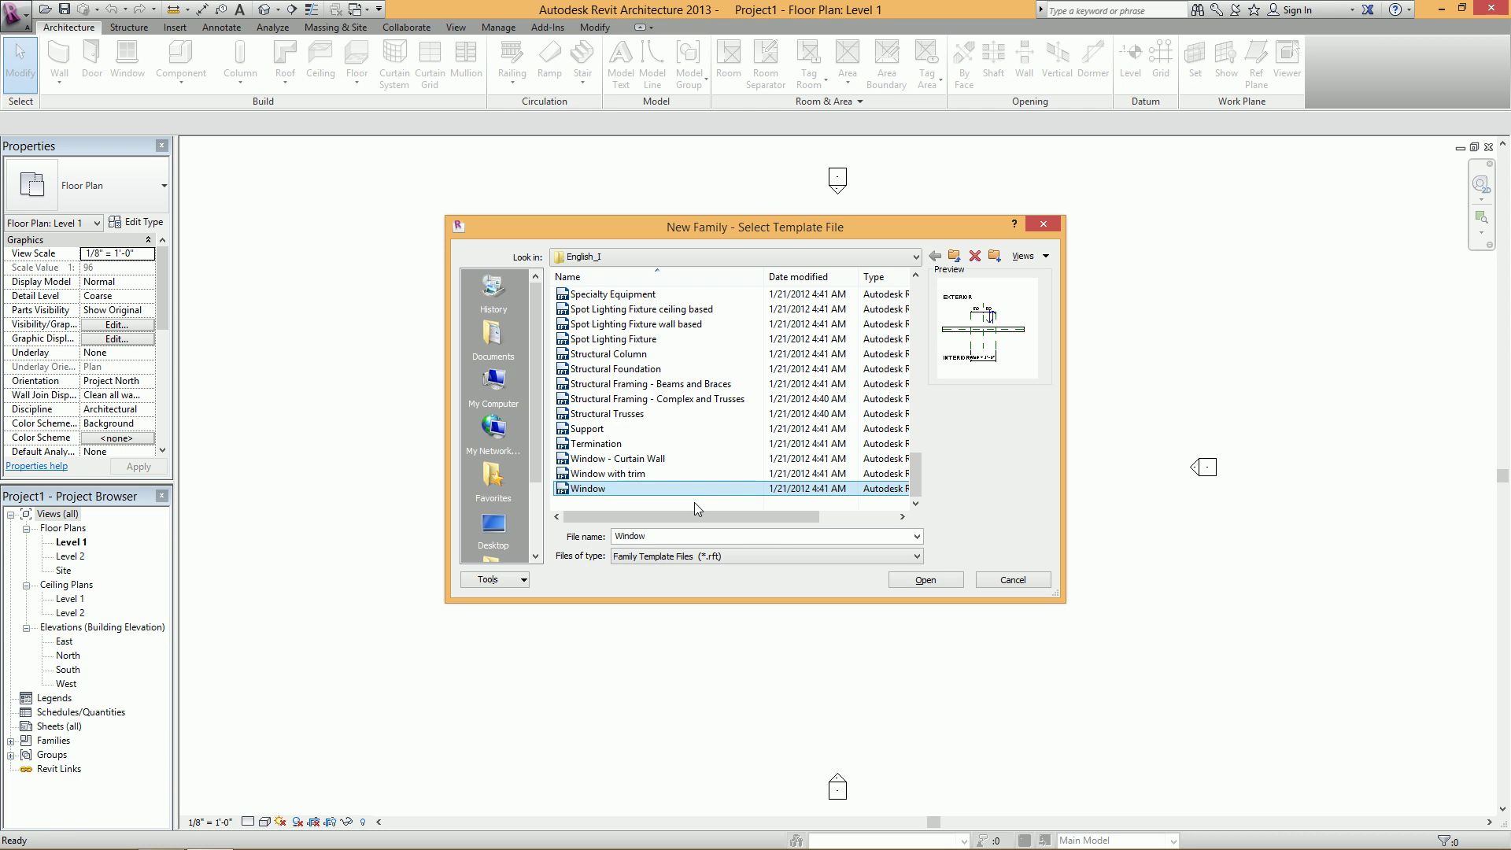
left_click(638, 474)
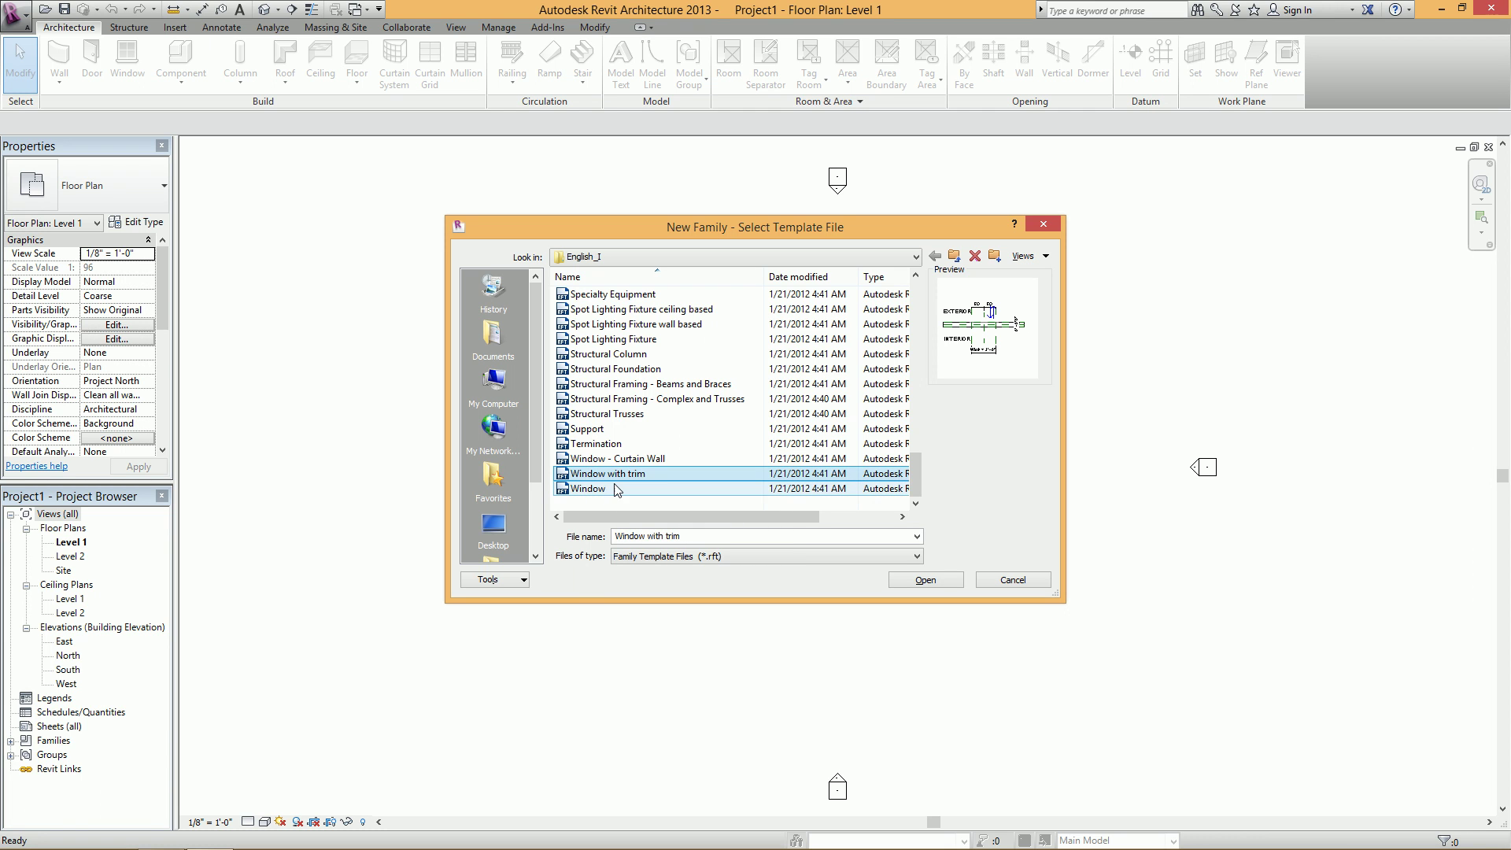
left_click(618, 489)
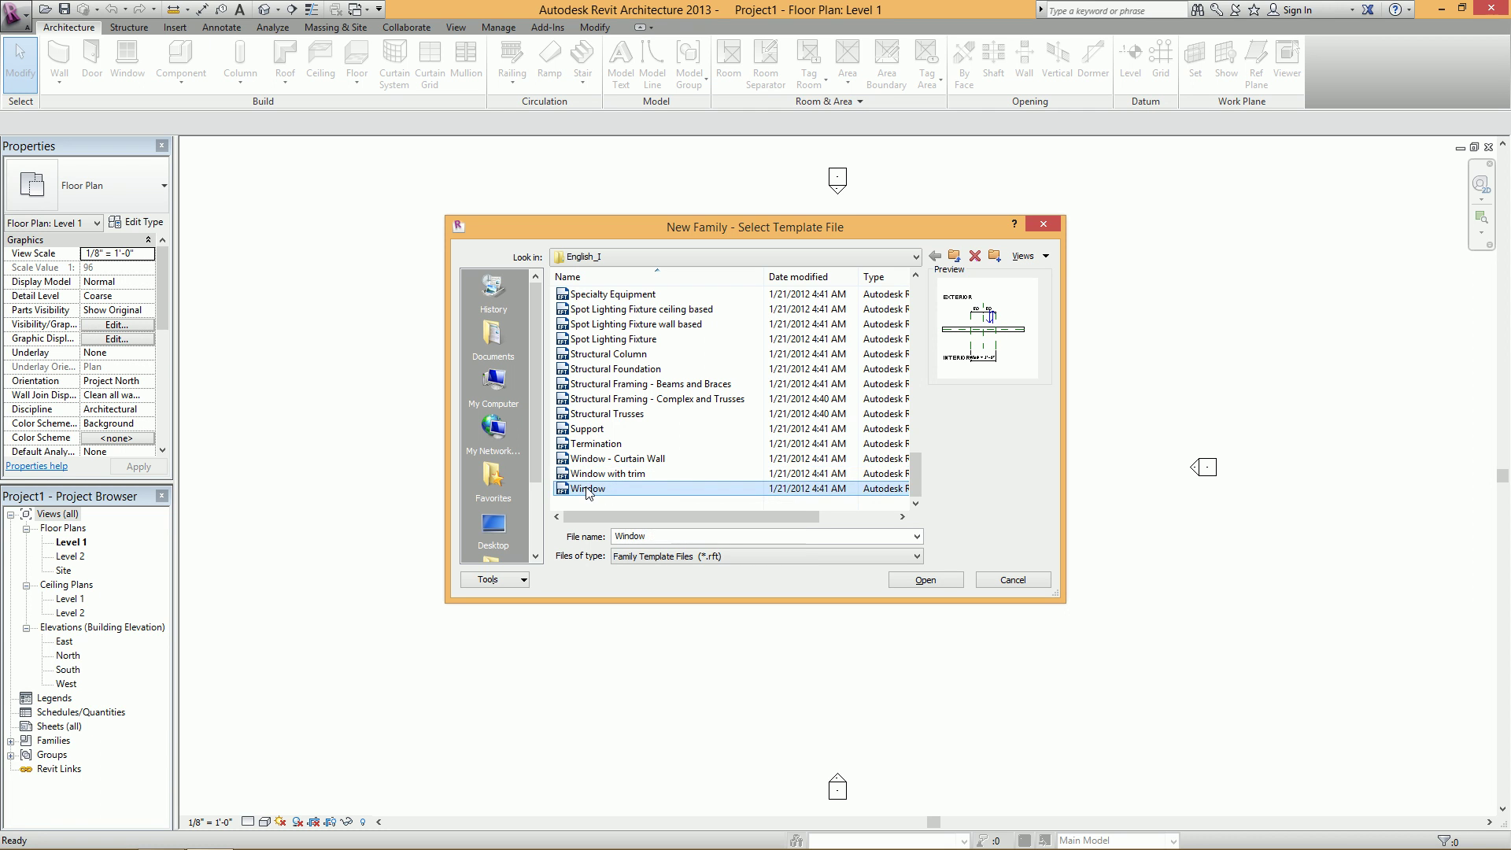
left_click(925, 581)
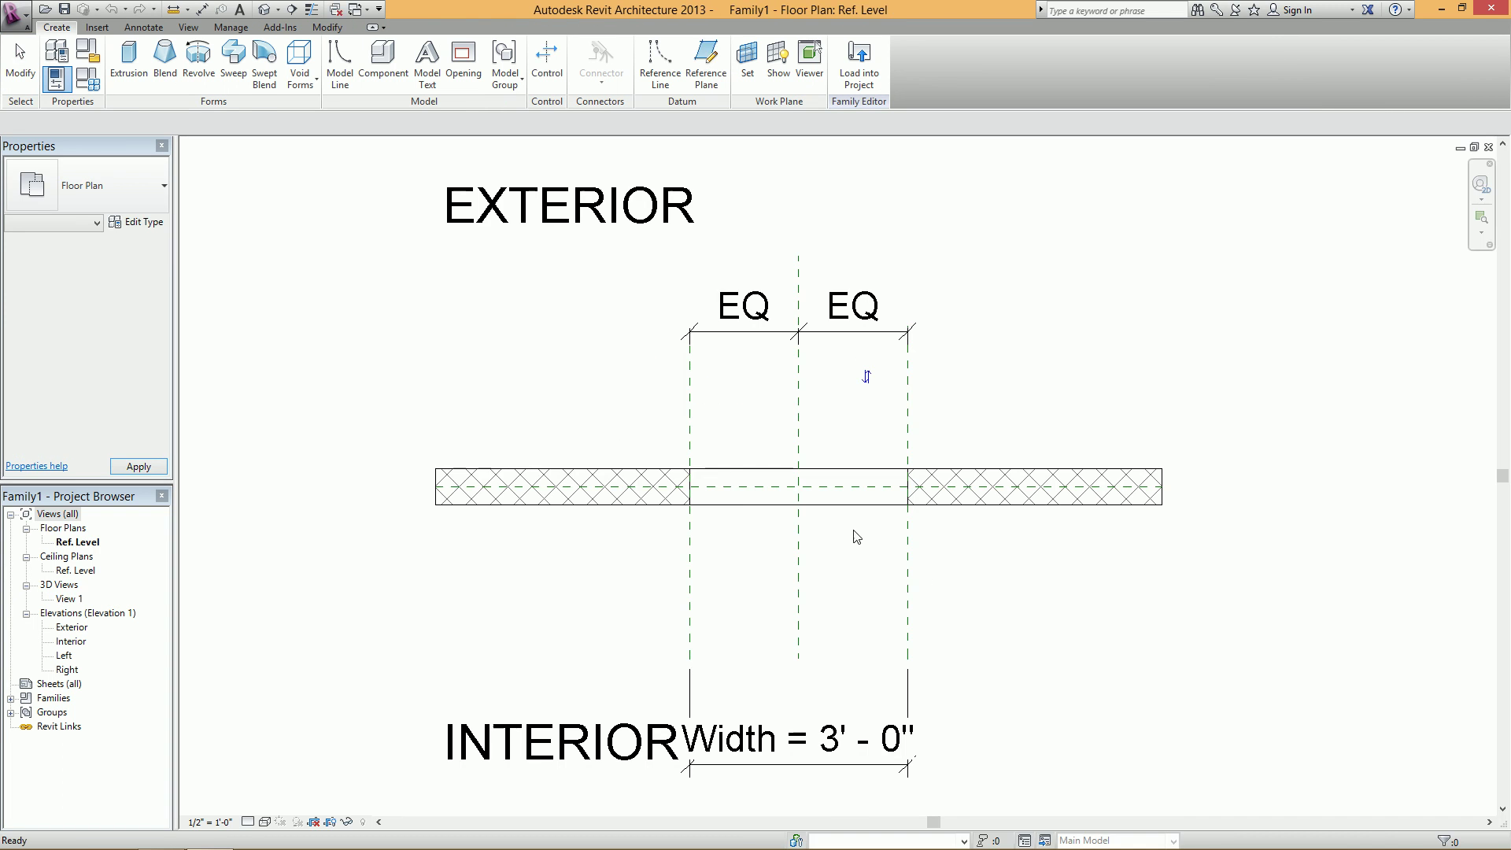
- Open the default 3D view, display it as Shaded, and inspect the wall's opening cut
left_click(264, 10)
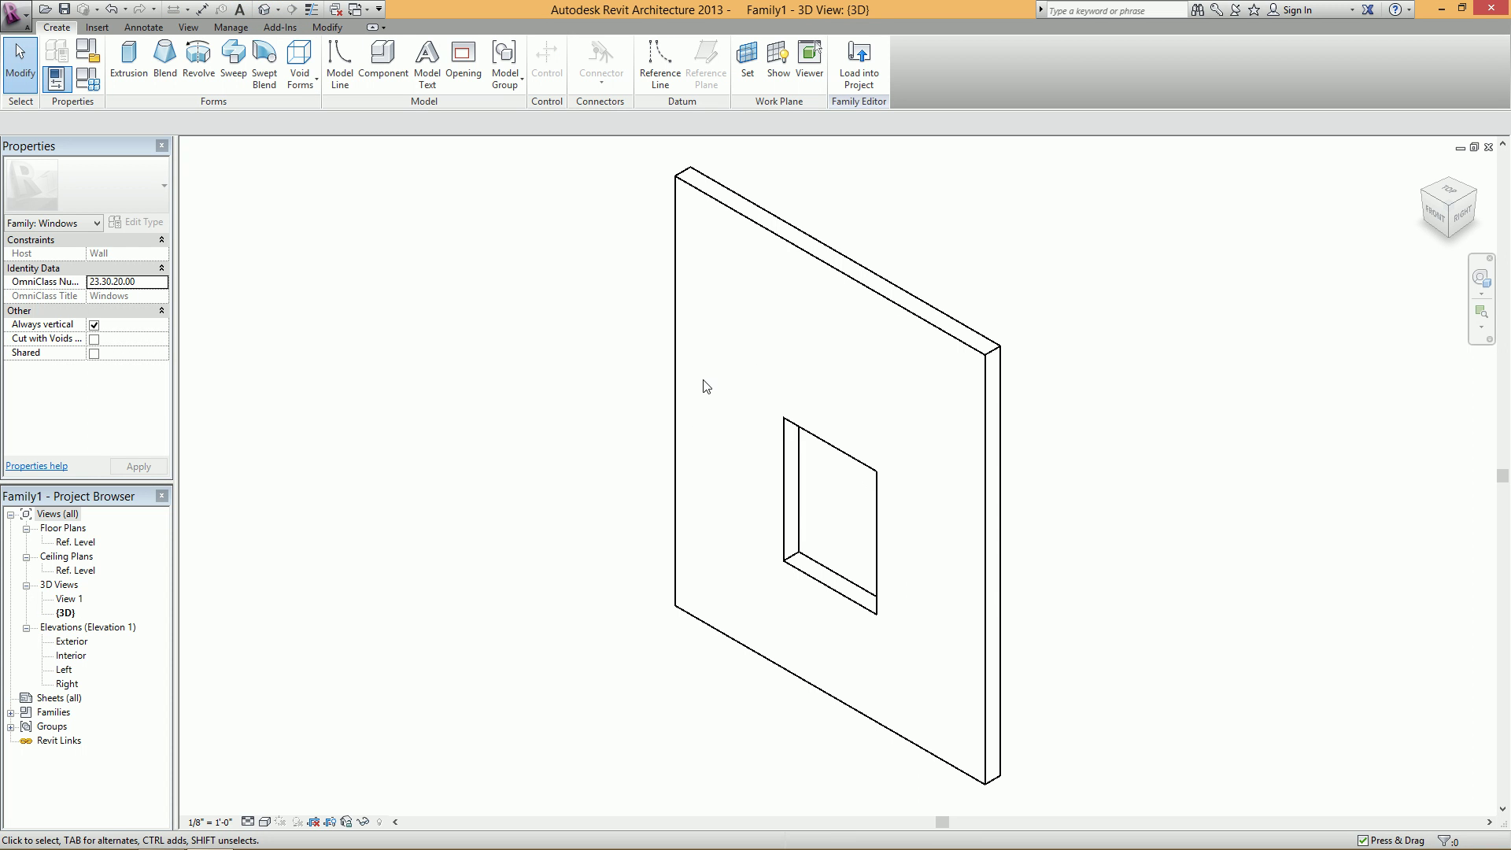
left_click(265, 822)
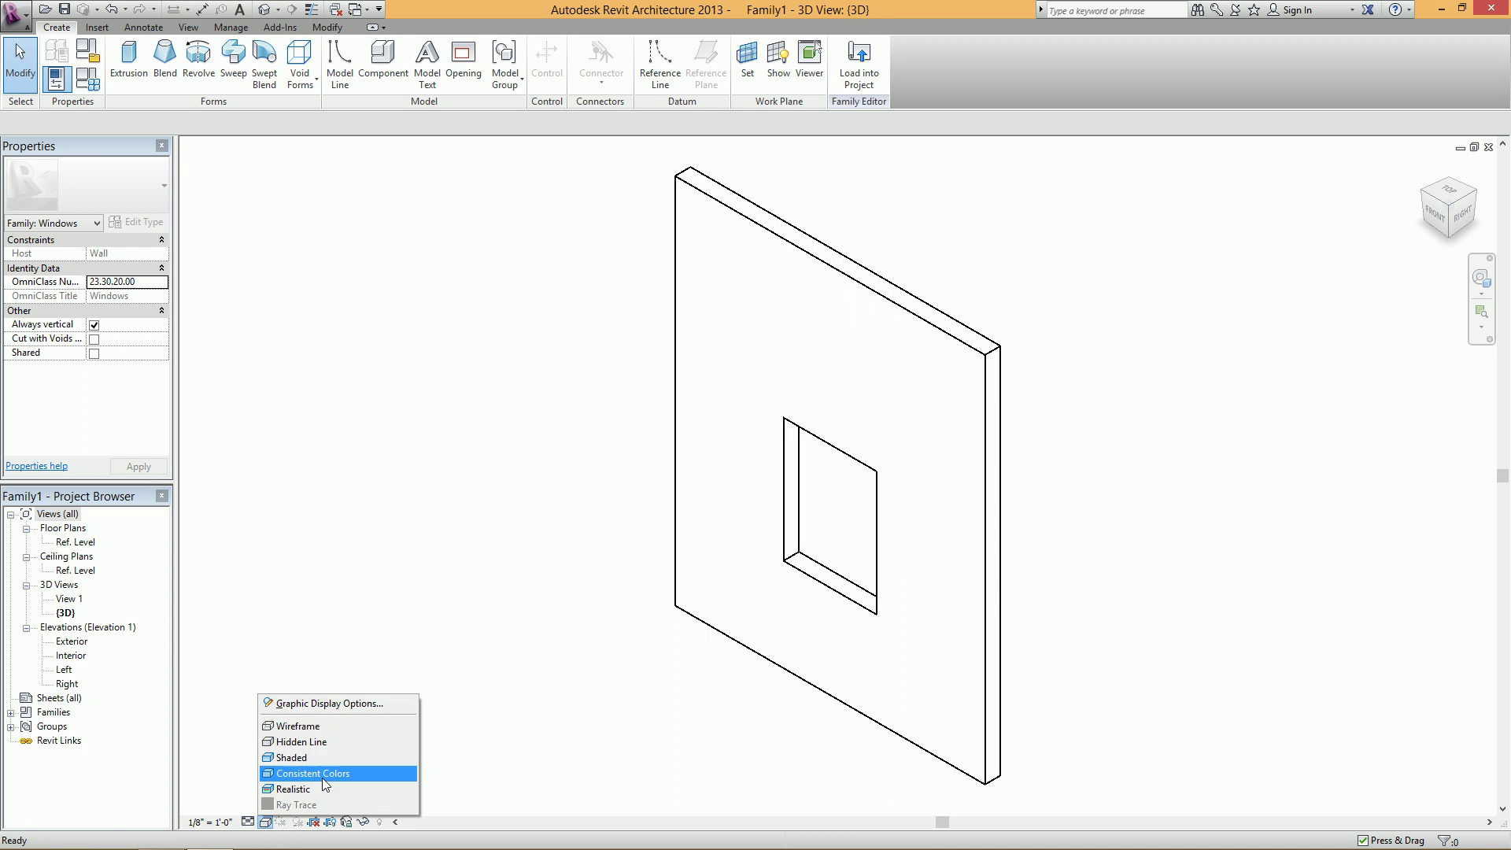
left_click(340, 759)
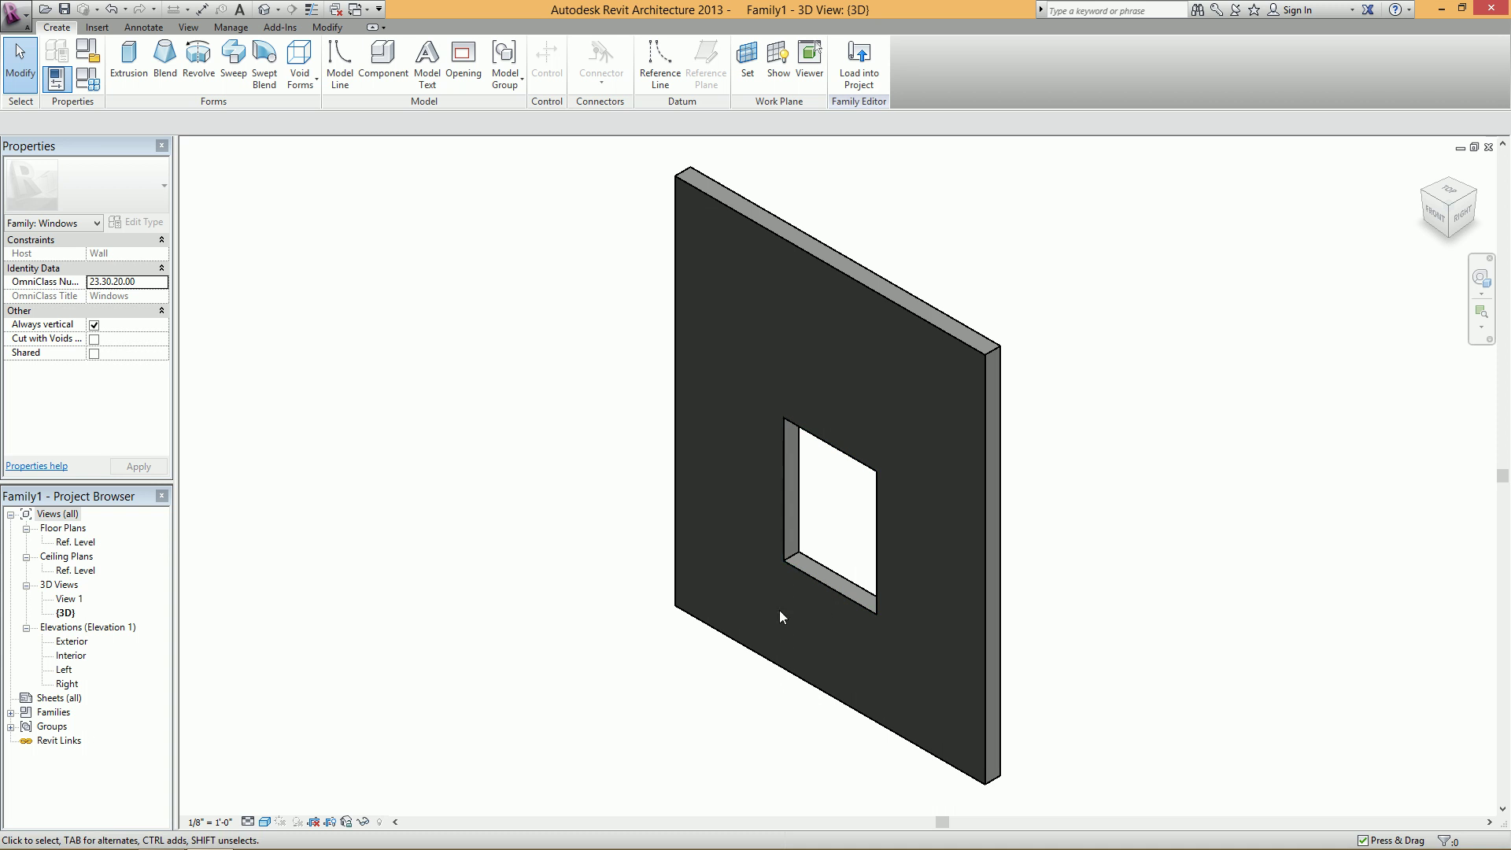
middle_click_drag(749, 615, 813, 517, "shift")
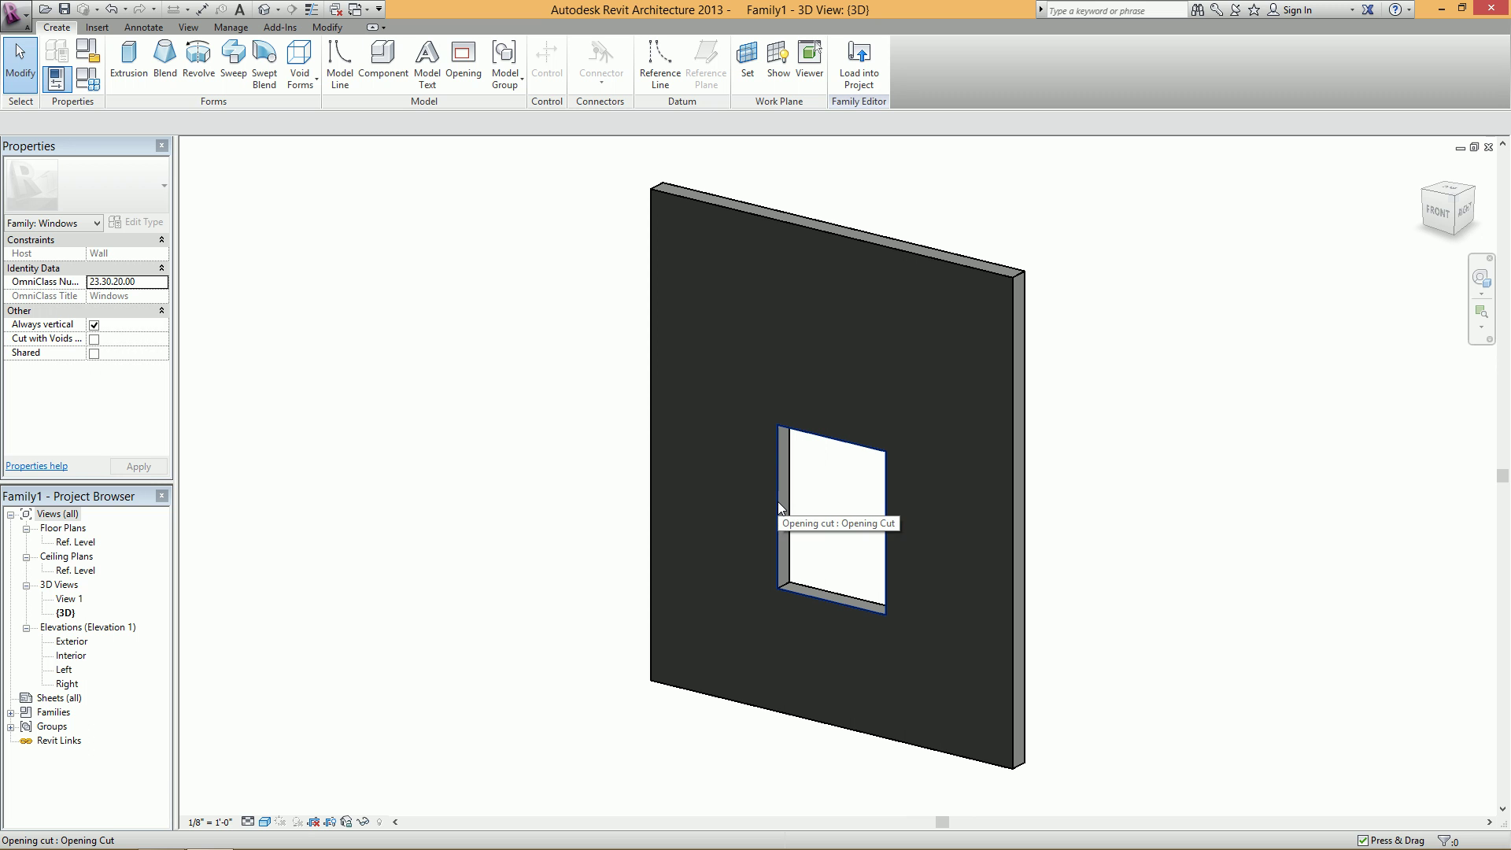
left_click(780, 505)
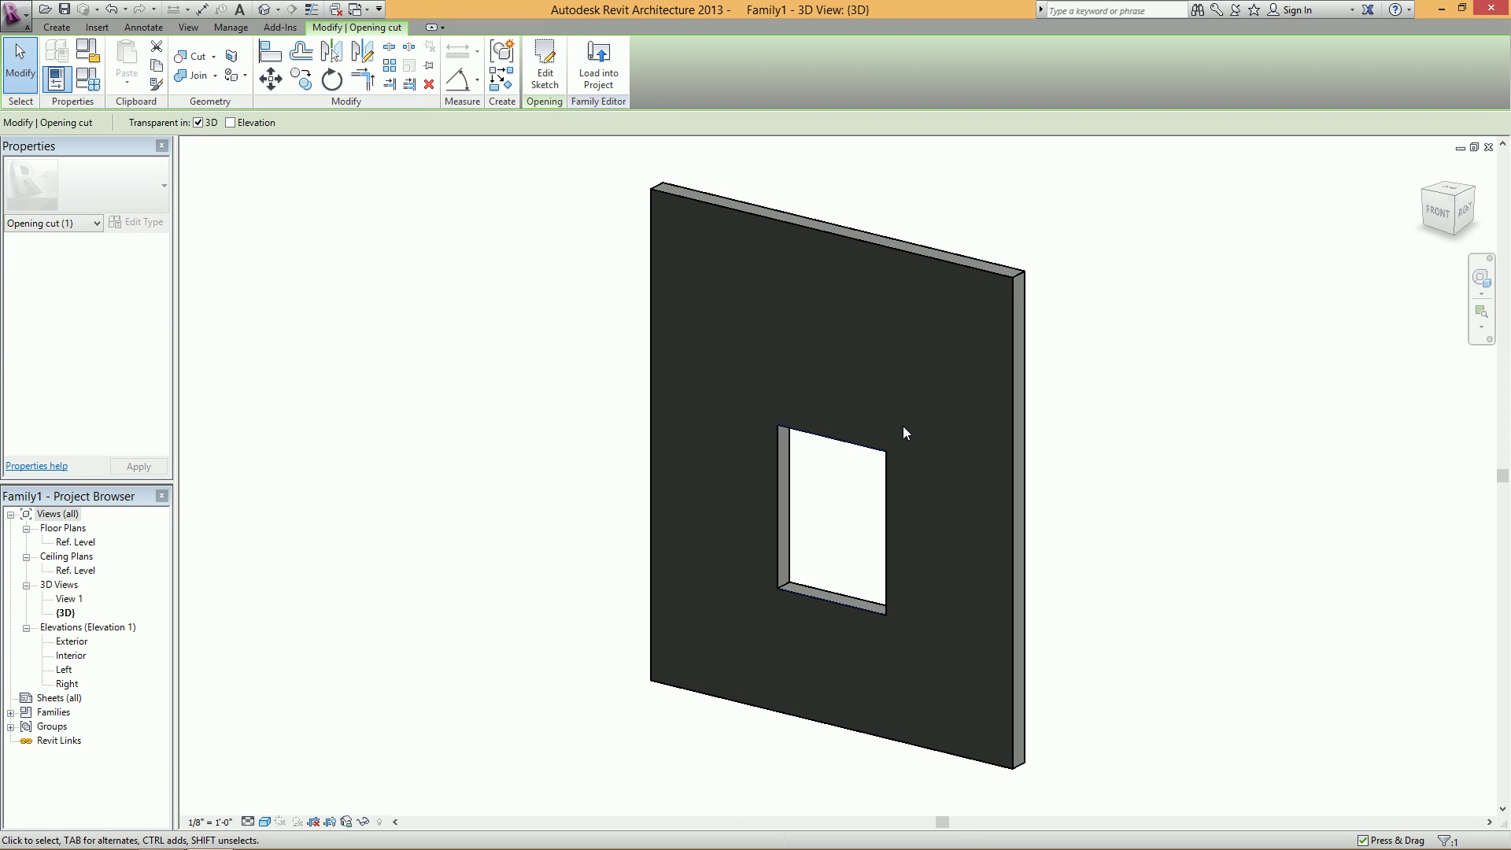
key("Escape")
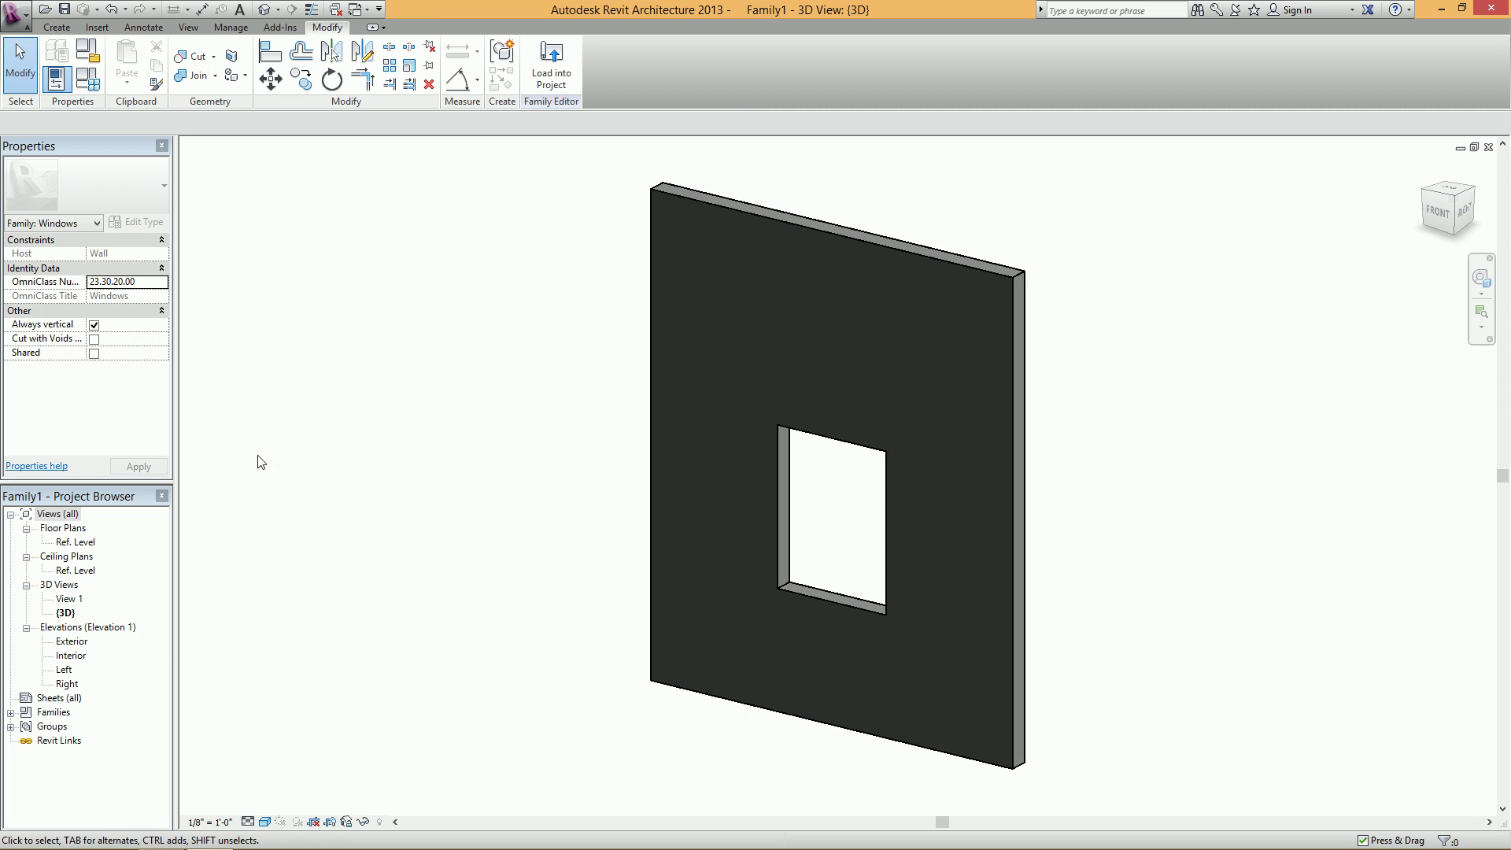
- Open the Exterior elevation and set its view scale to 1" = 1'-0"
double_click(71, 642)
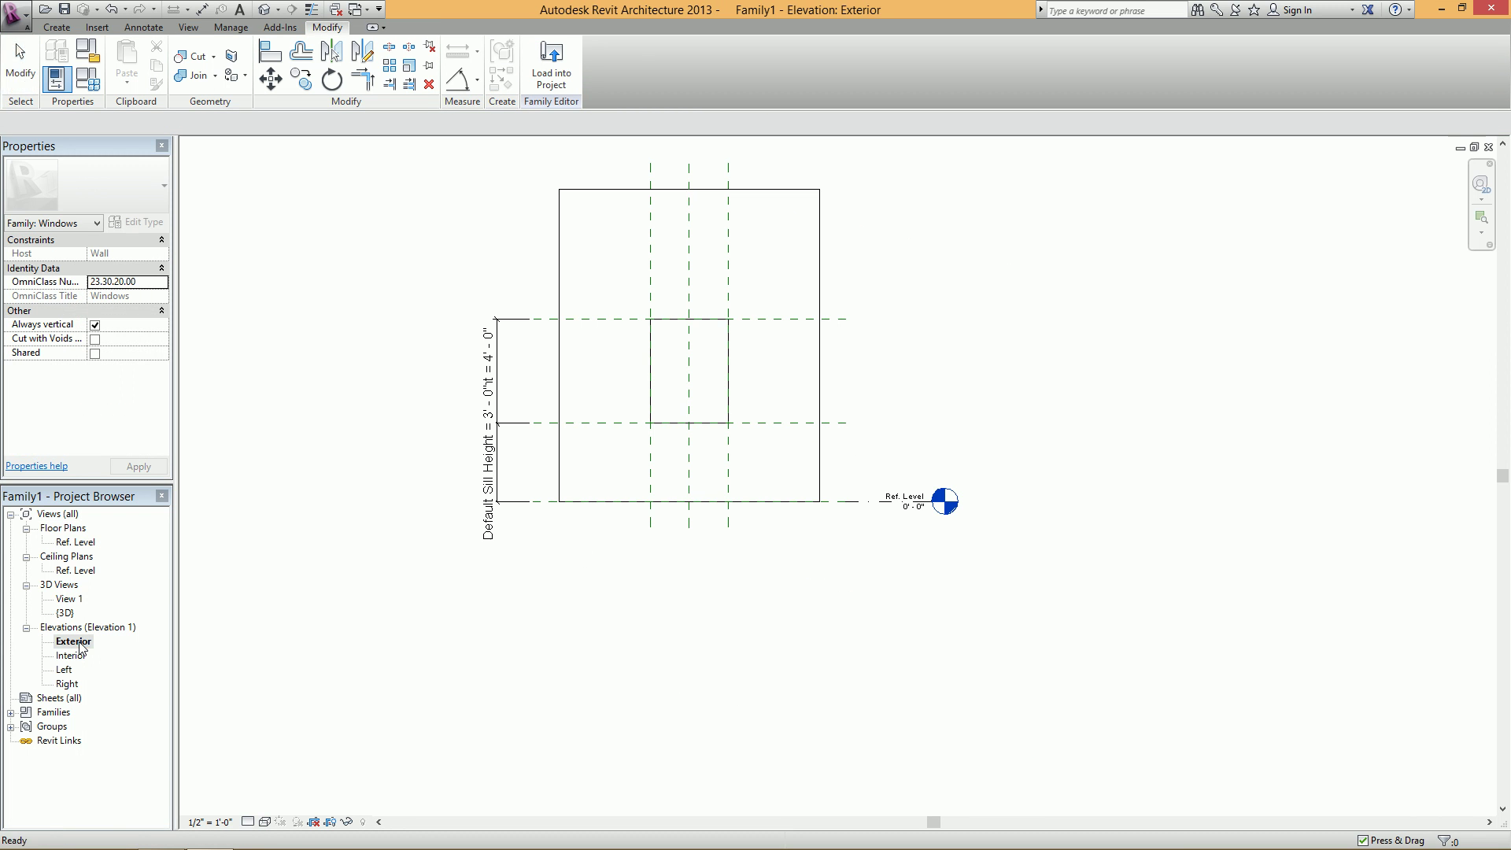
scroll(580, 422, "up", 2)
middle_click_drag(580, 422, 561, 480)
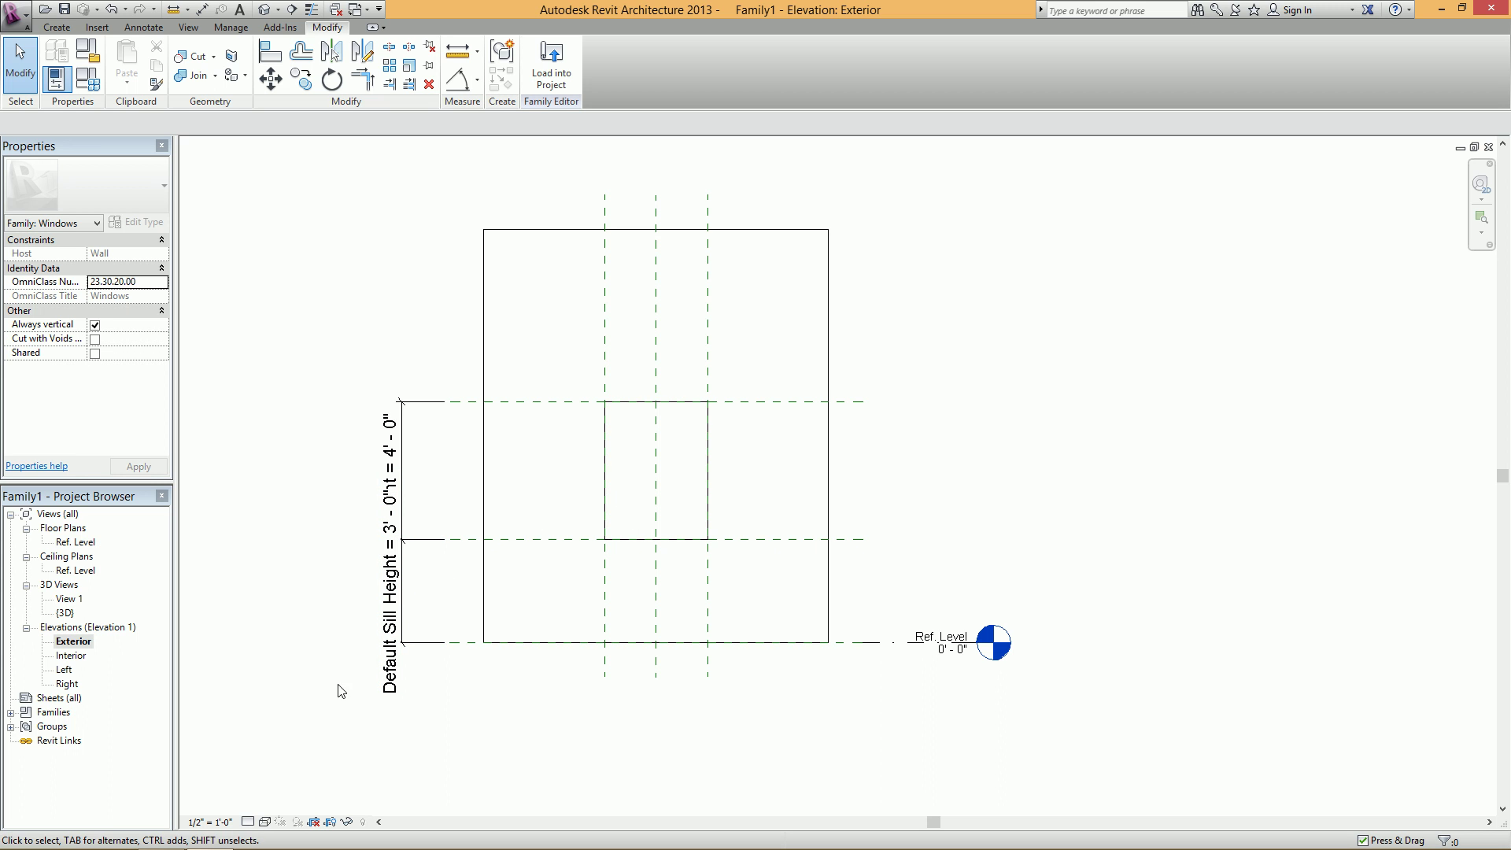
left_click(211, 821)
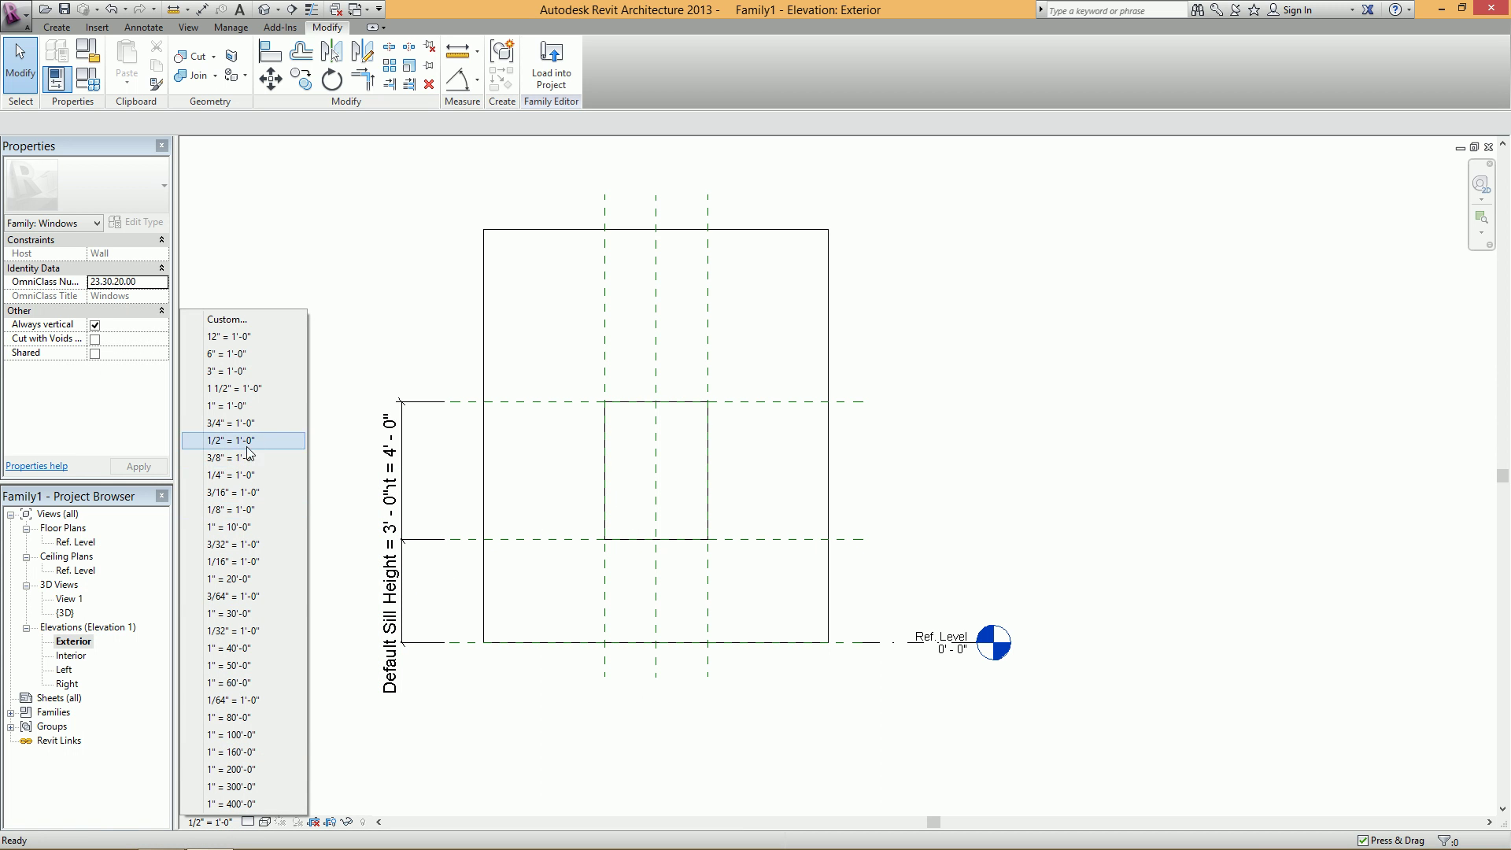
left_click(267, 405)
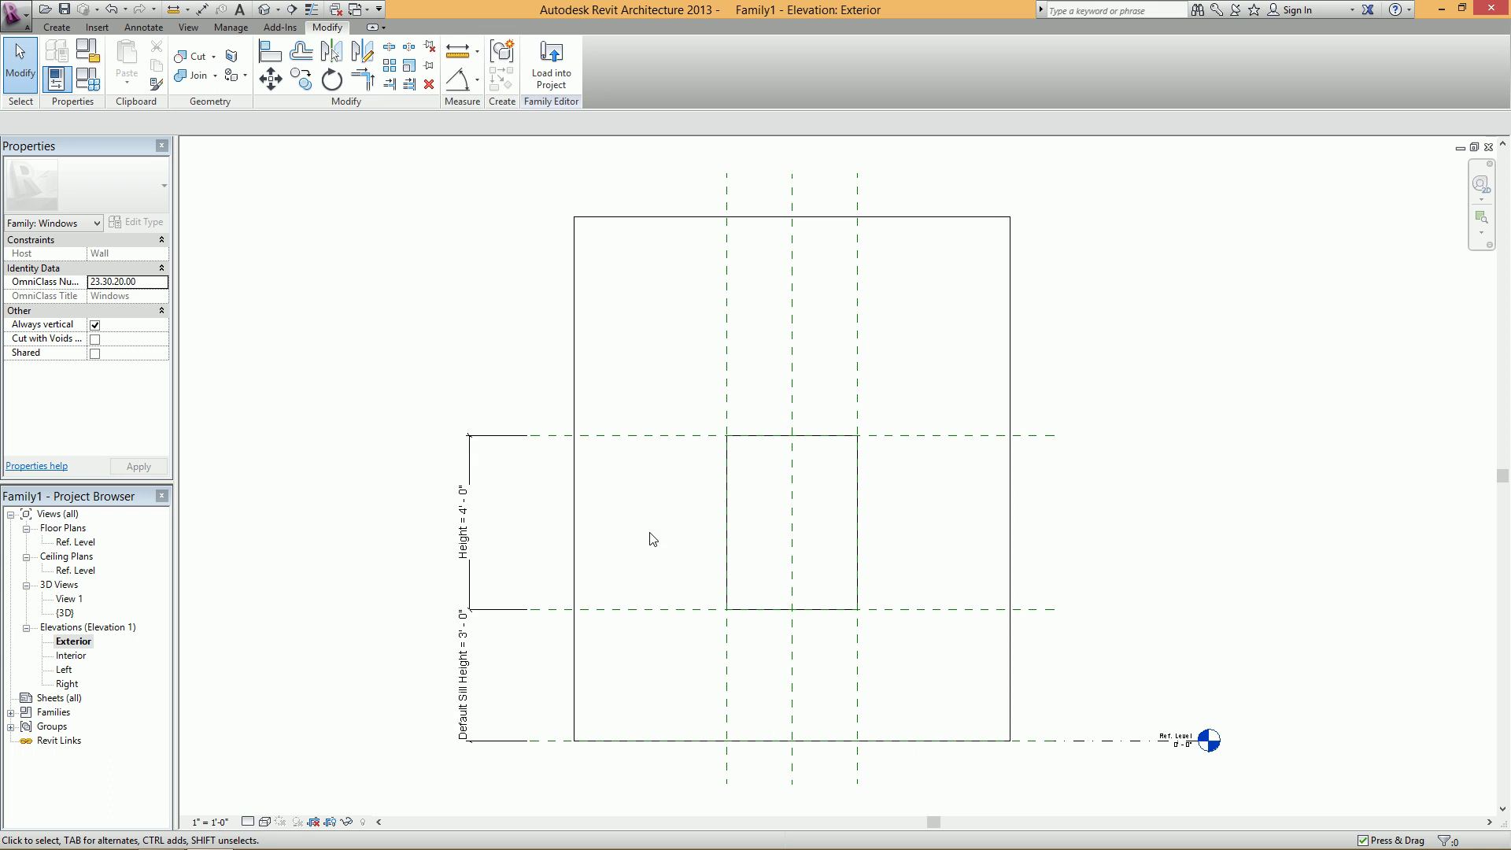
middle_click_drag(678, 644, 573, 584)
scroll(433, 602, "up", 1)
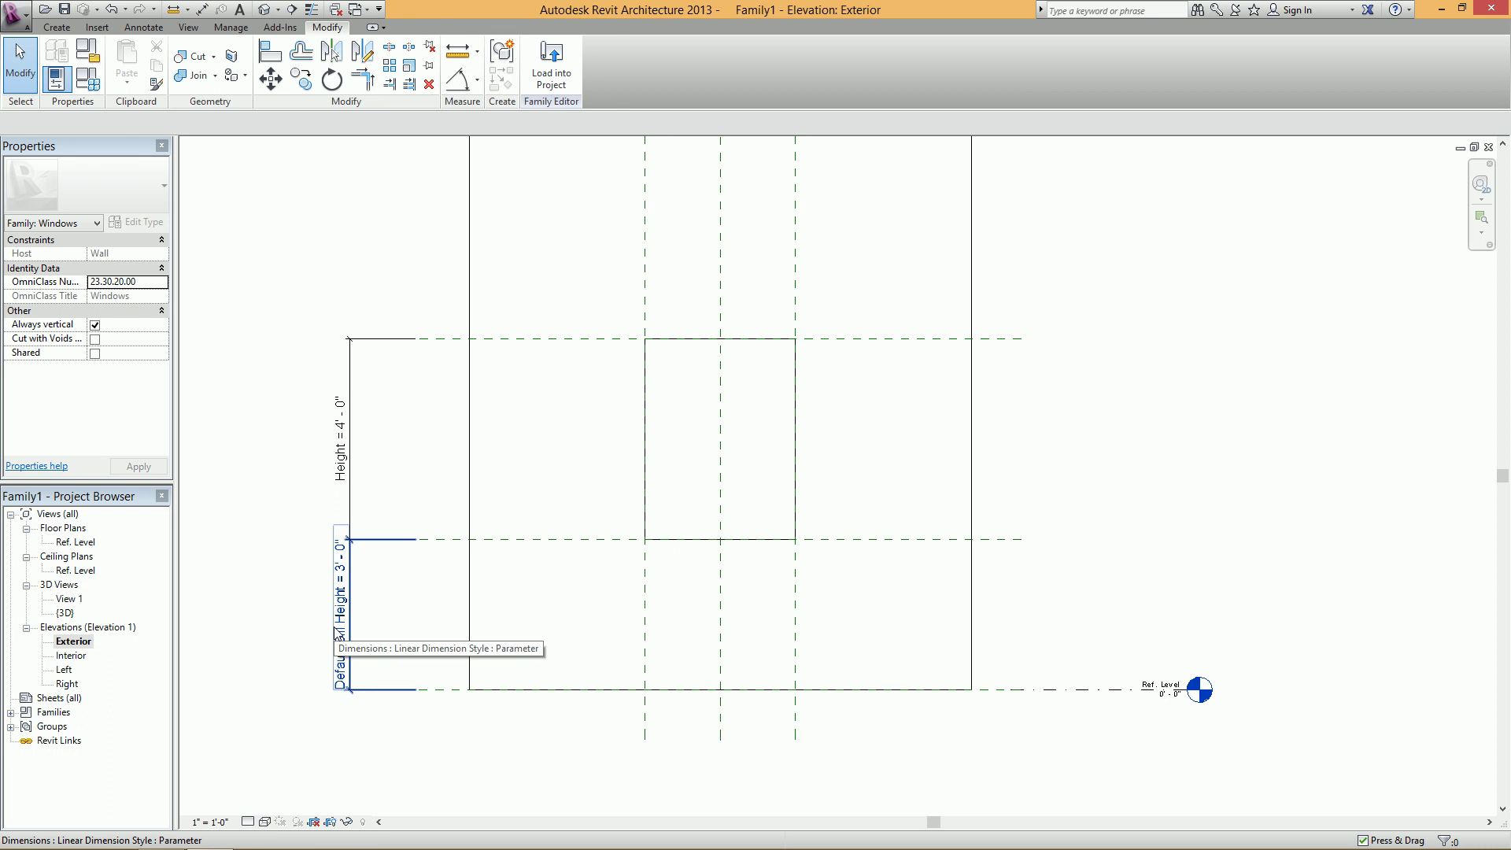
- Set the Default Sill Height dimension below the opening to 2'
left_click(339, 637)
left_click(425, 595)
left_click(337, 581)
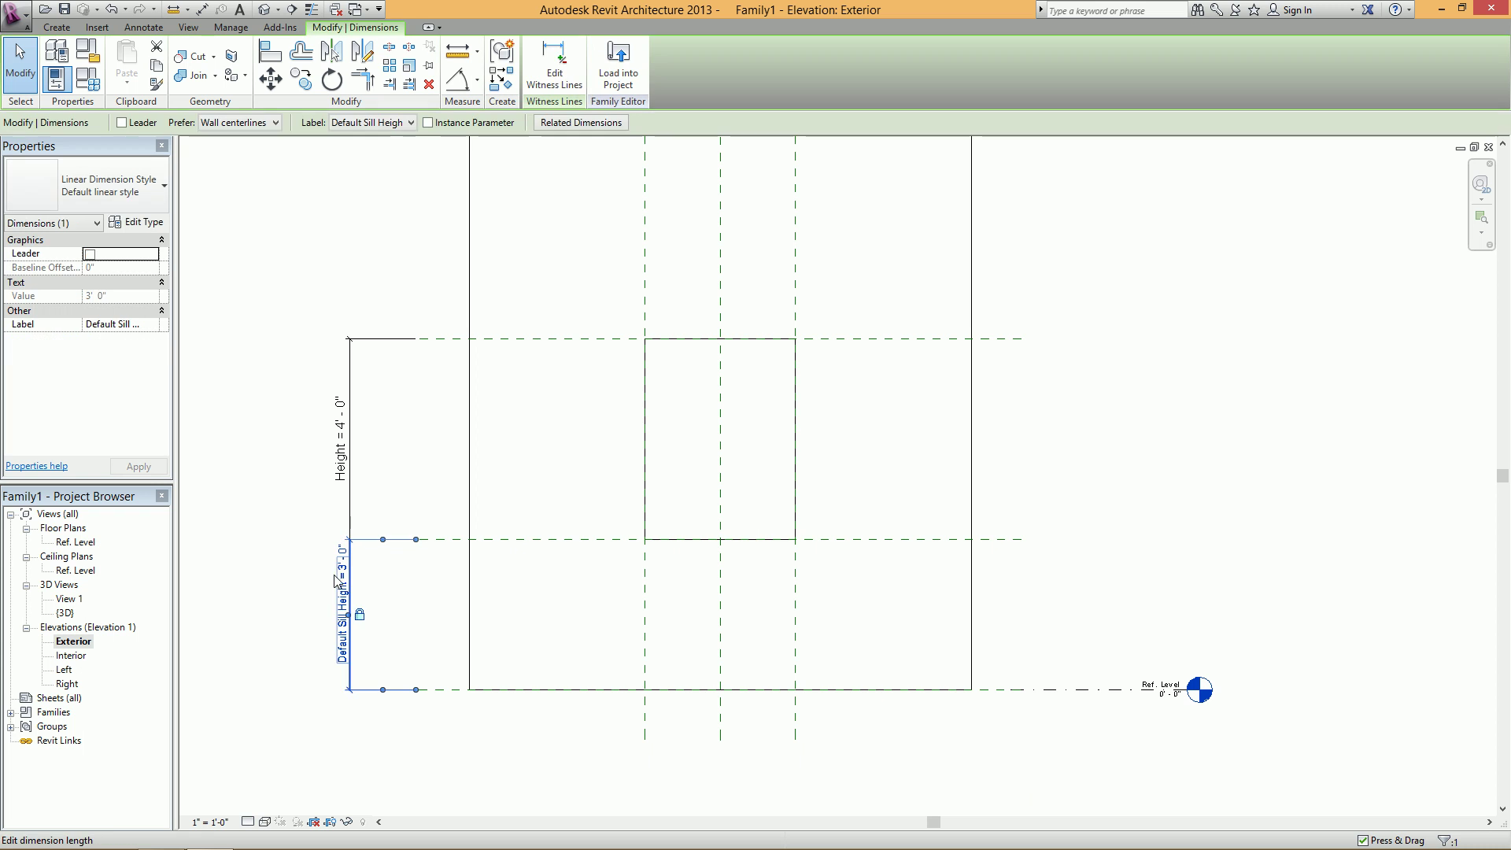
left_click(338, 581)
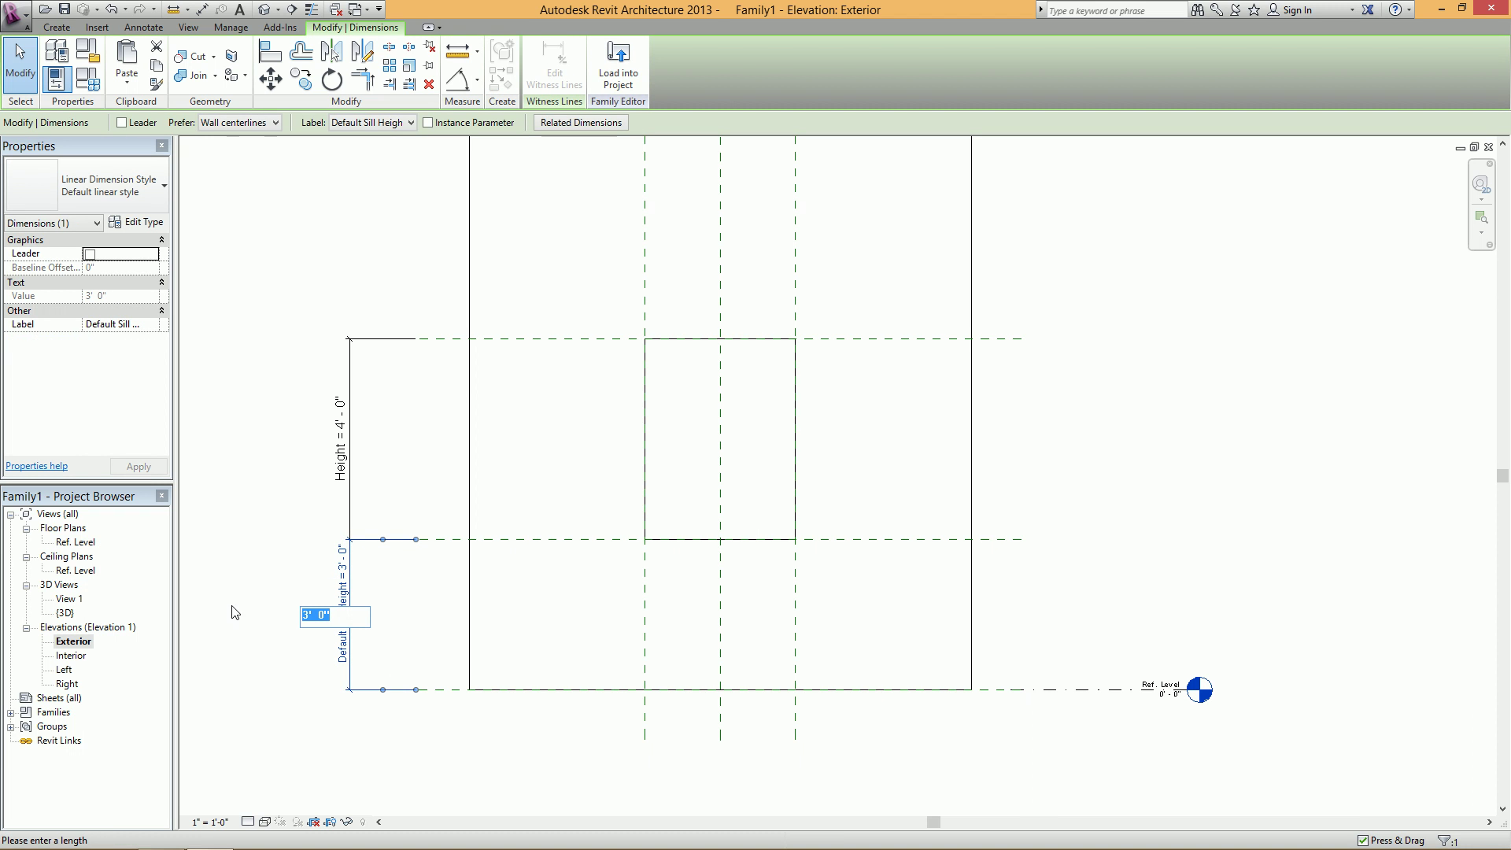
type("2")
key("Return")
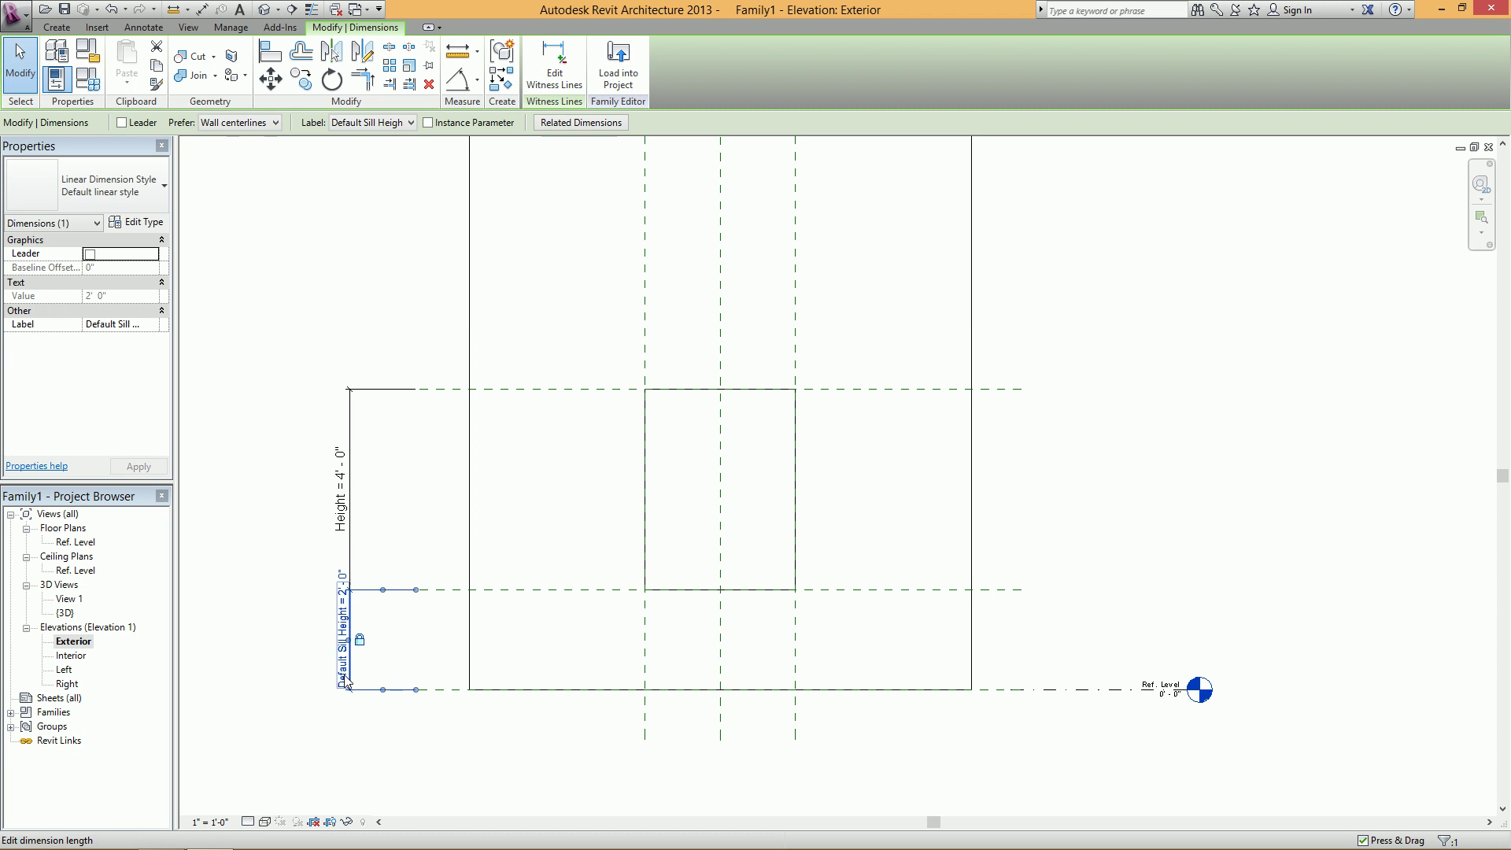
- Set the opening's Default Sill Height dimension to 2' 6"
left_click(344, 622)
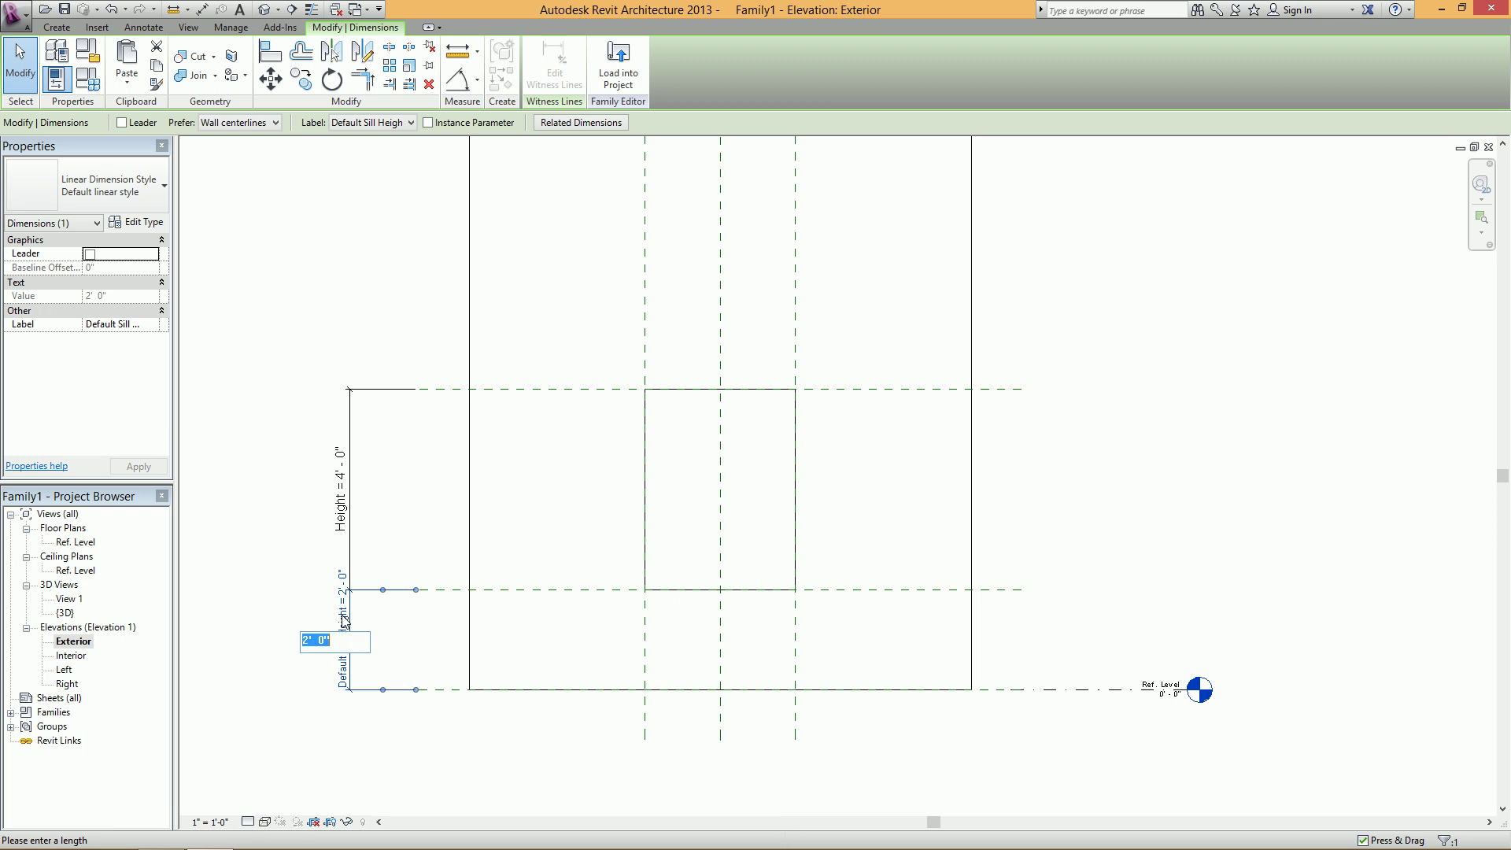
type("2' 6")
key("Return")
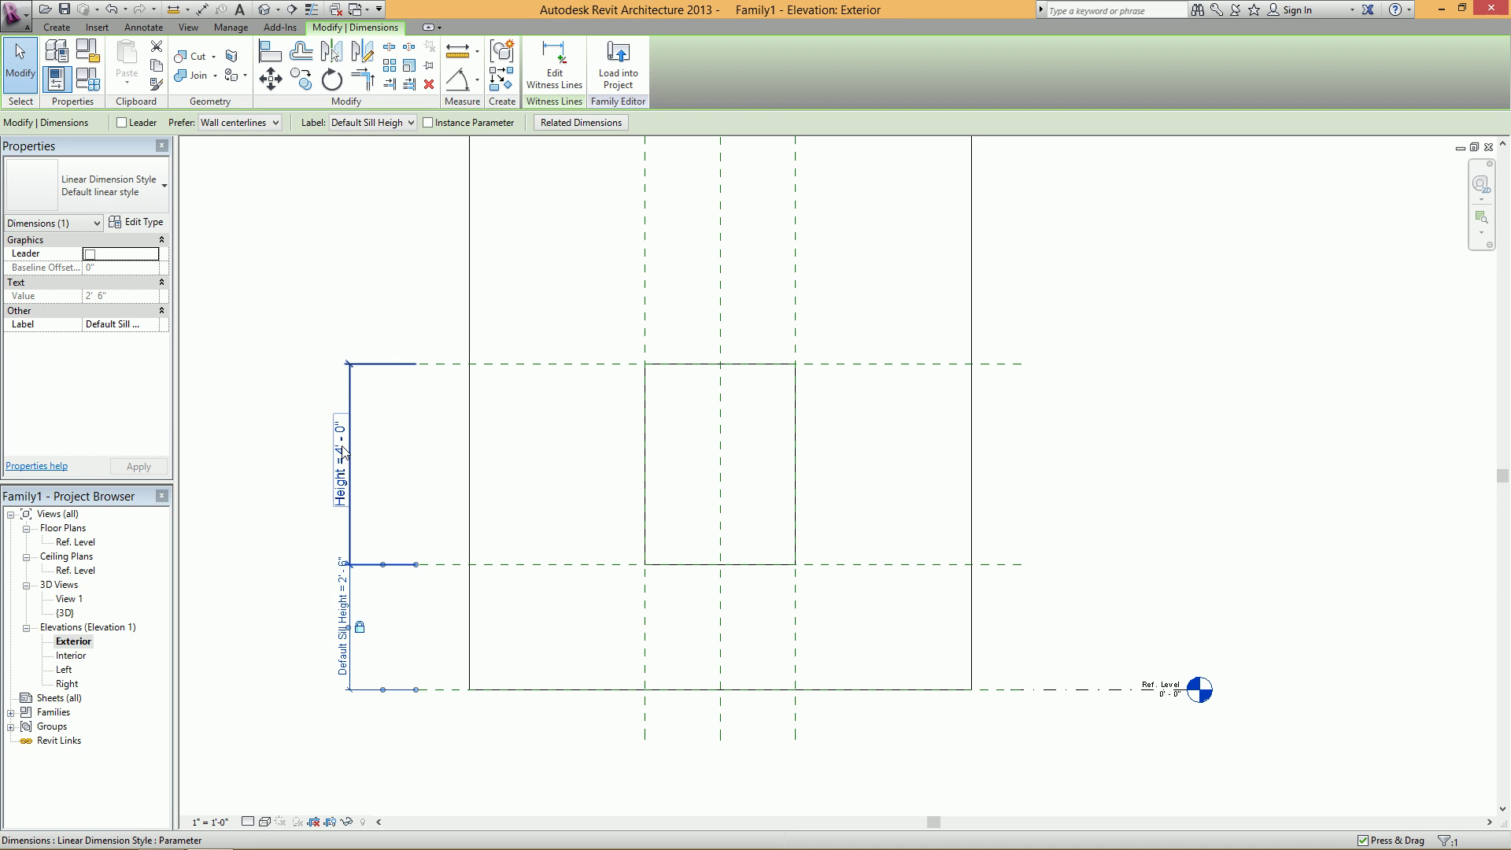
left_click(442, 443)
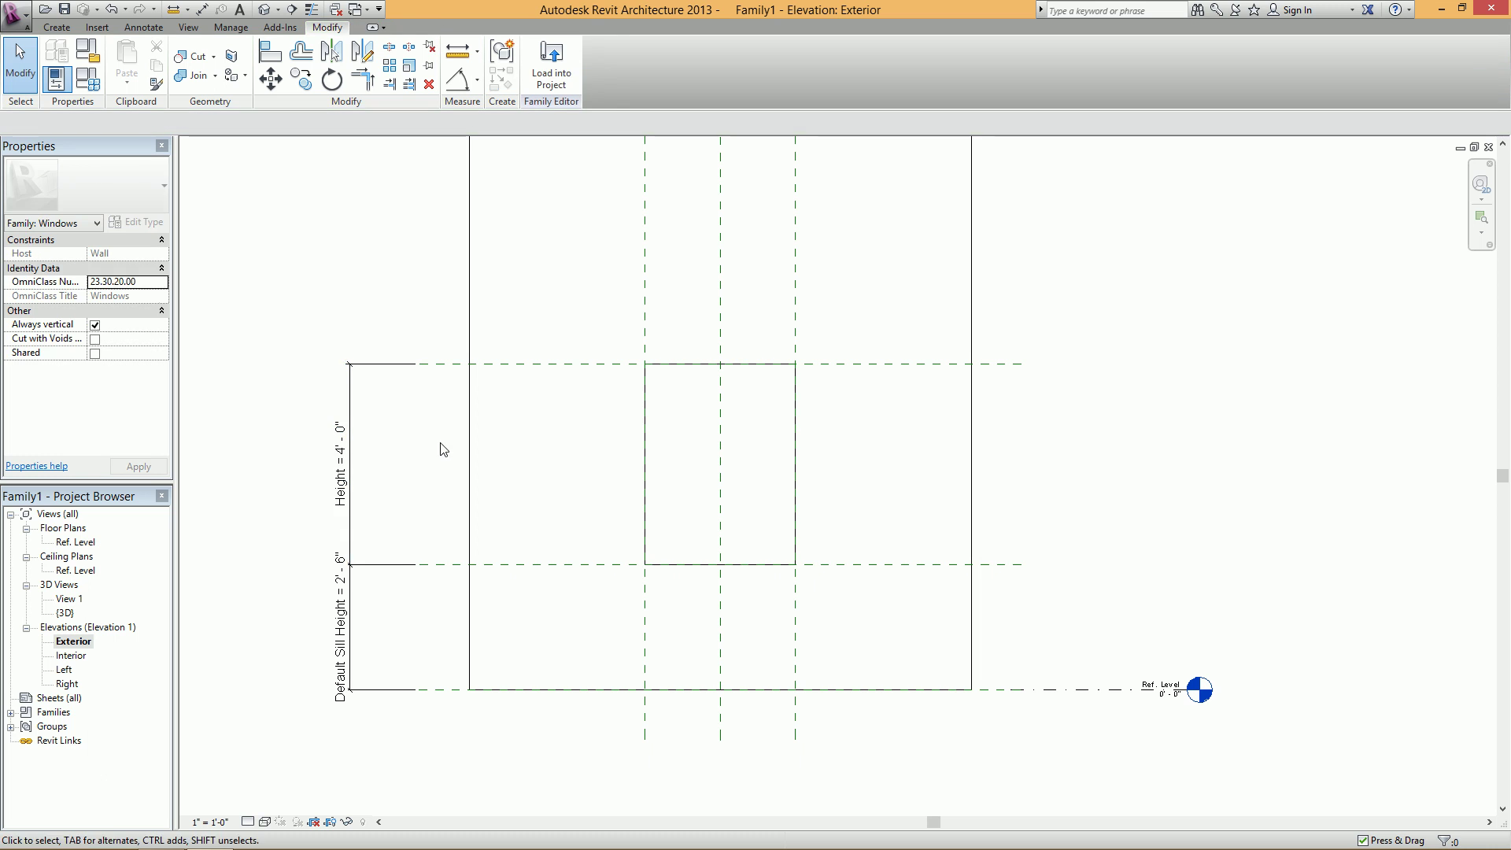
- Test the opening's Height dimension with values of 6' and 3'
left_click(342, 451)
left_click(344, 451)
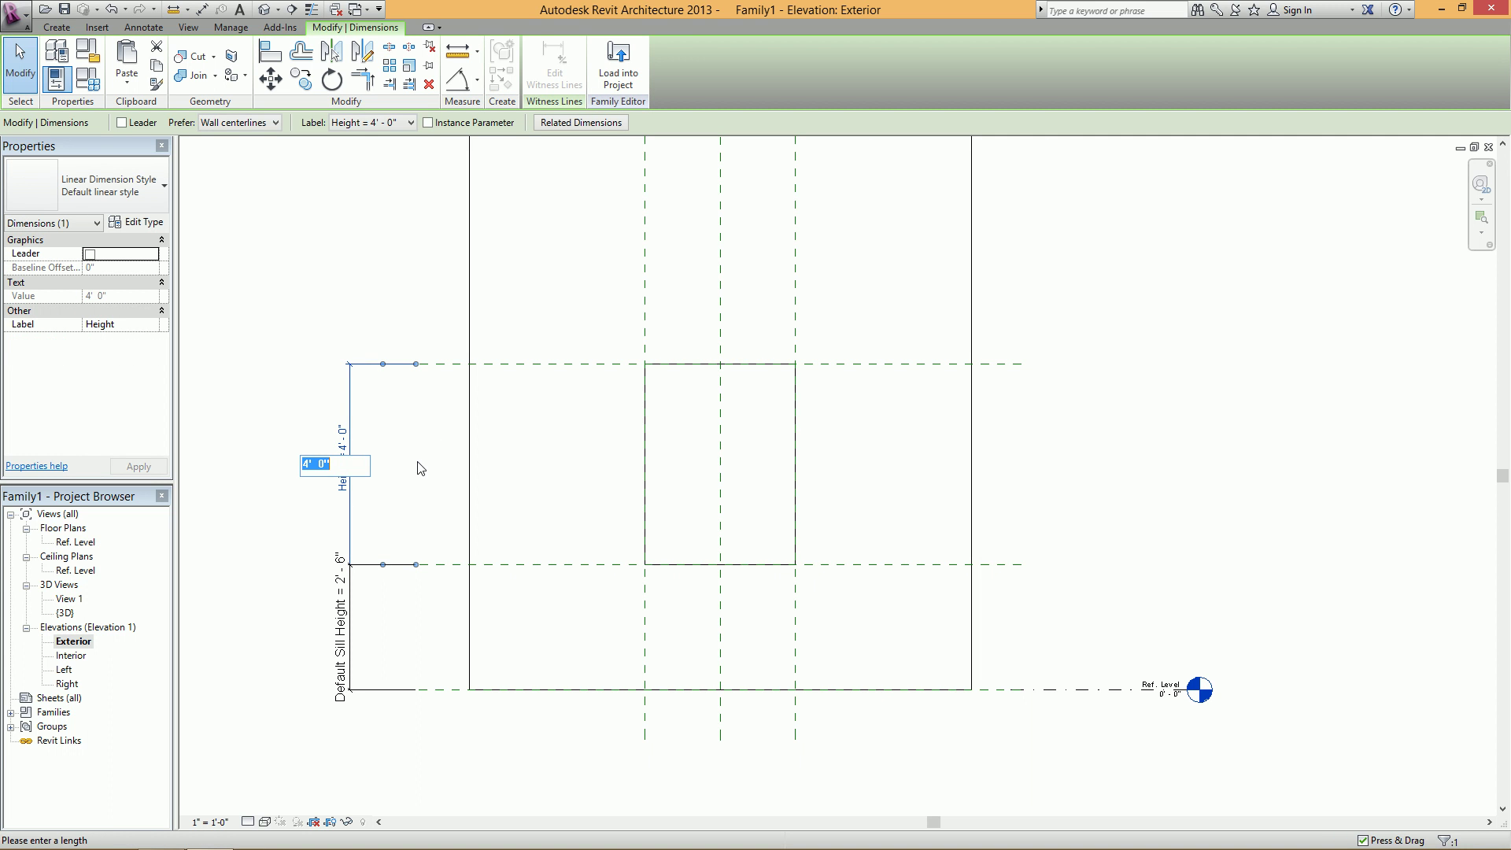
type("6")
key("Return")
left_click(342, 405)
type("3")
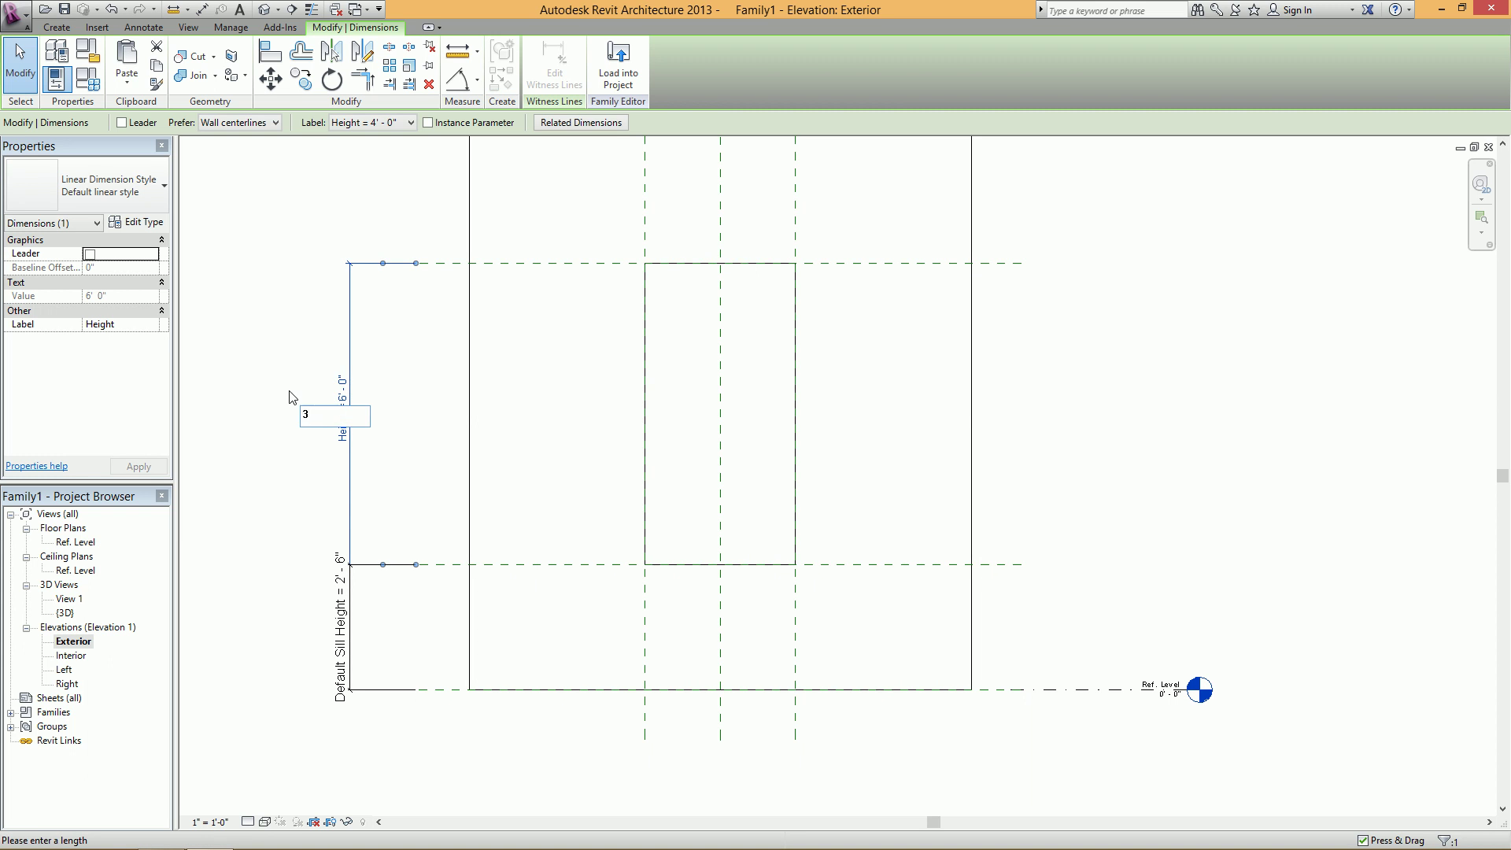
key("Return")
- Set the opening's Height dimension to 6'
left_click(342, 466)
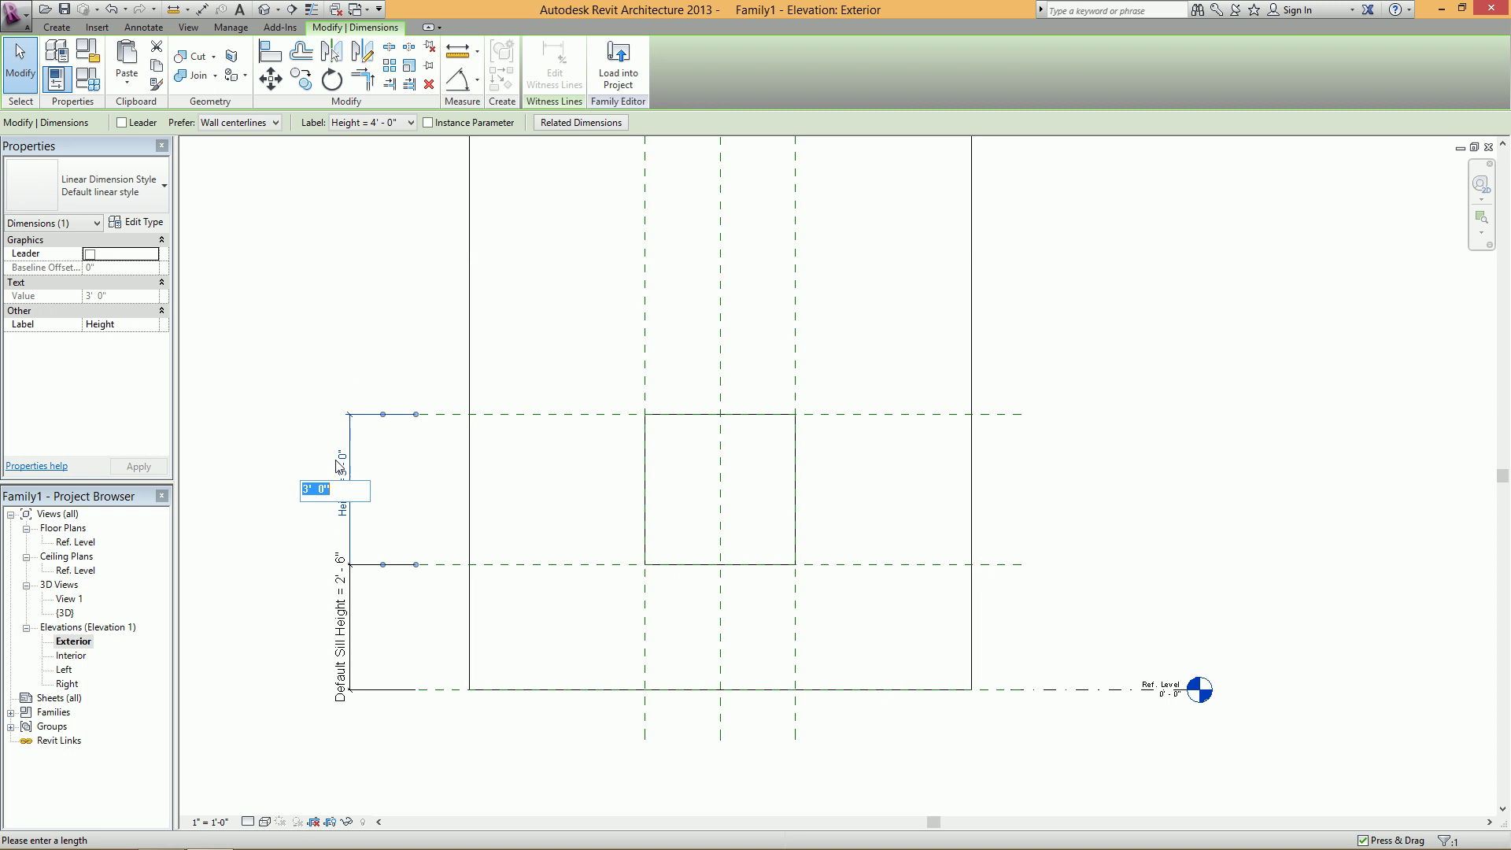
type("6")
key("Return")
scroll(506, 418, "down", 3)
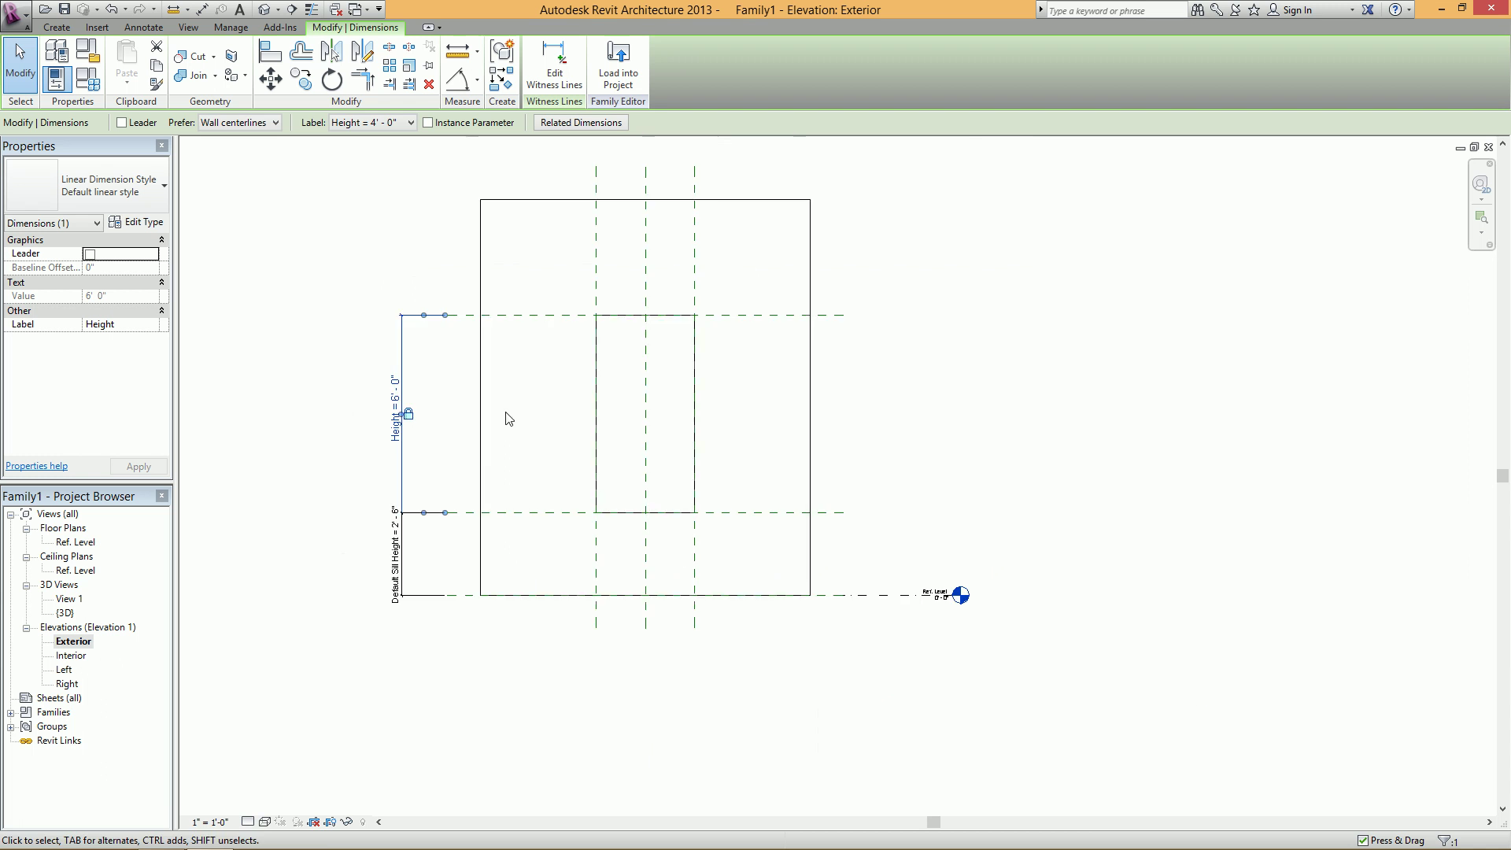
scroll(564, 344, "up", 1)
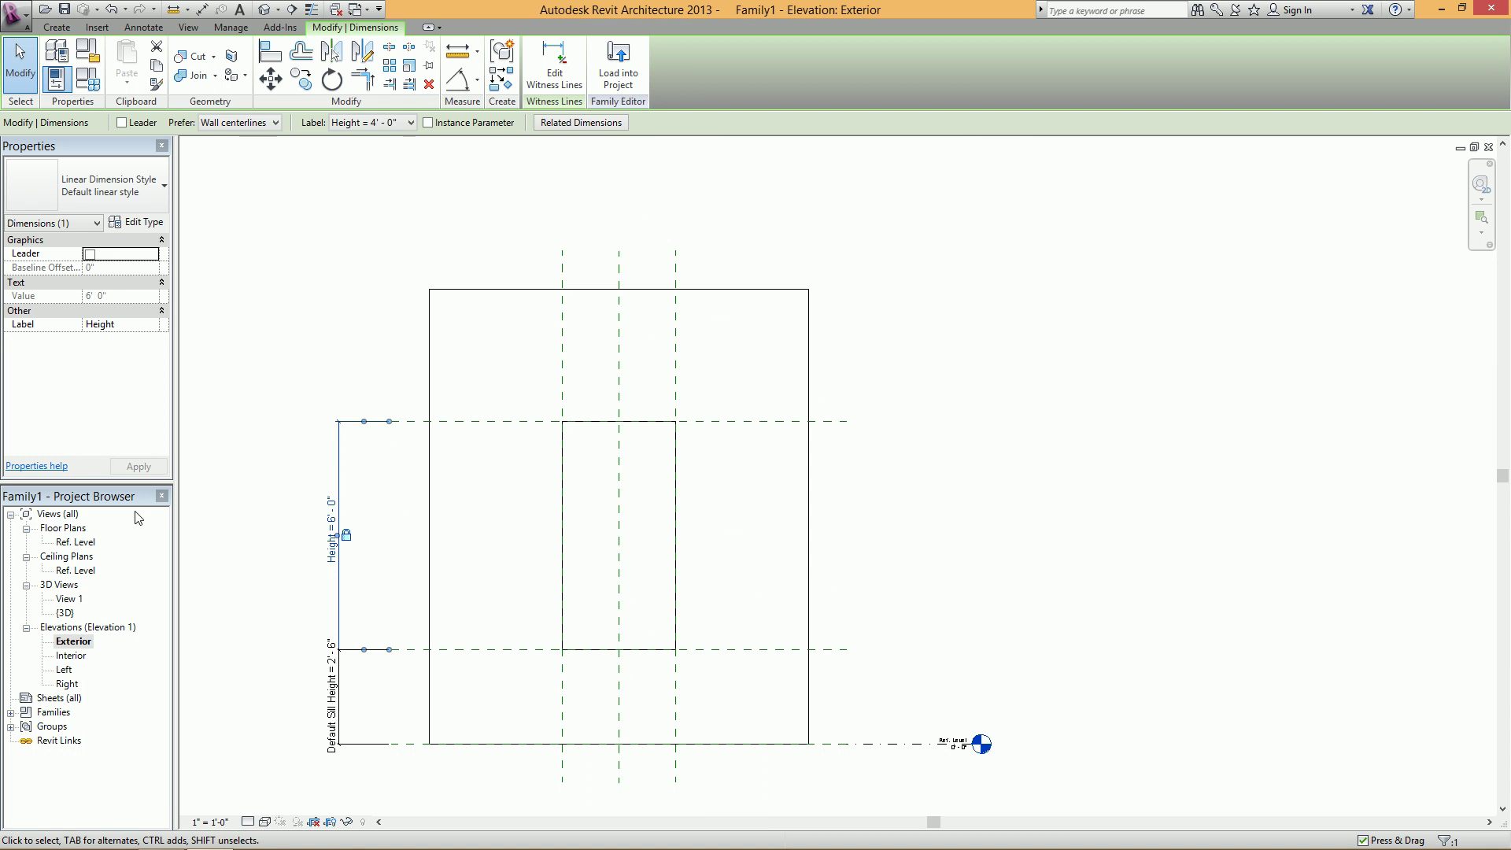
- Open the Ref. Level floor plan and set its view scale to 1 1/2" = 1'-0"
double_click(76, 543)
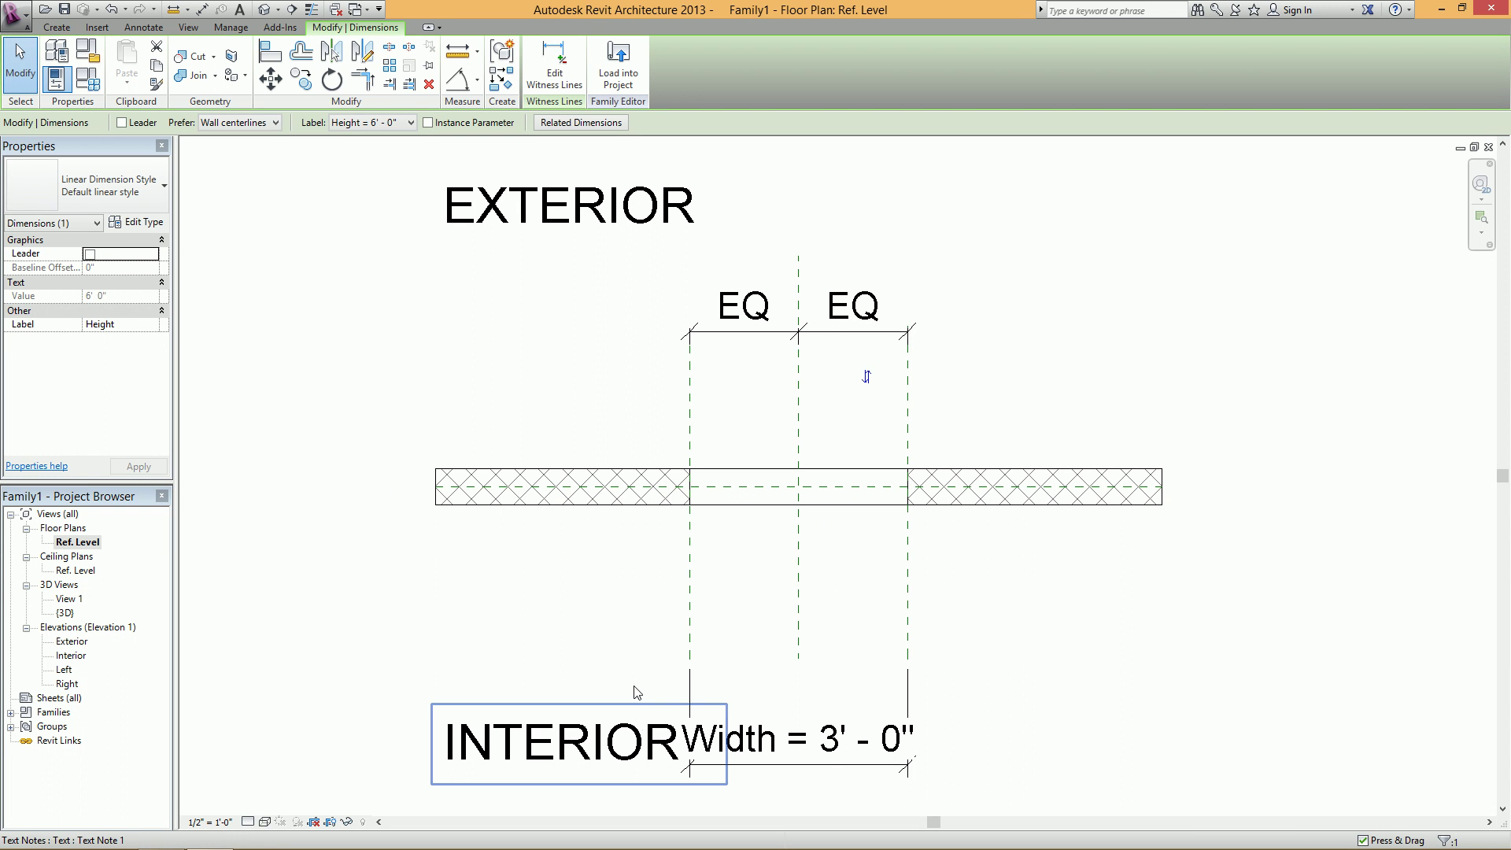
left_click(211, 822)
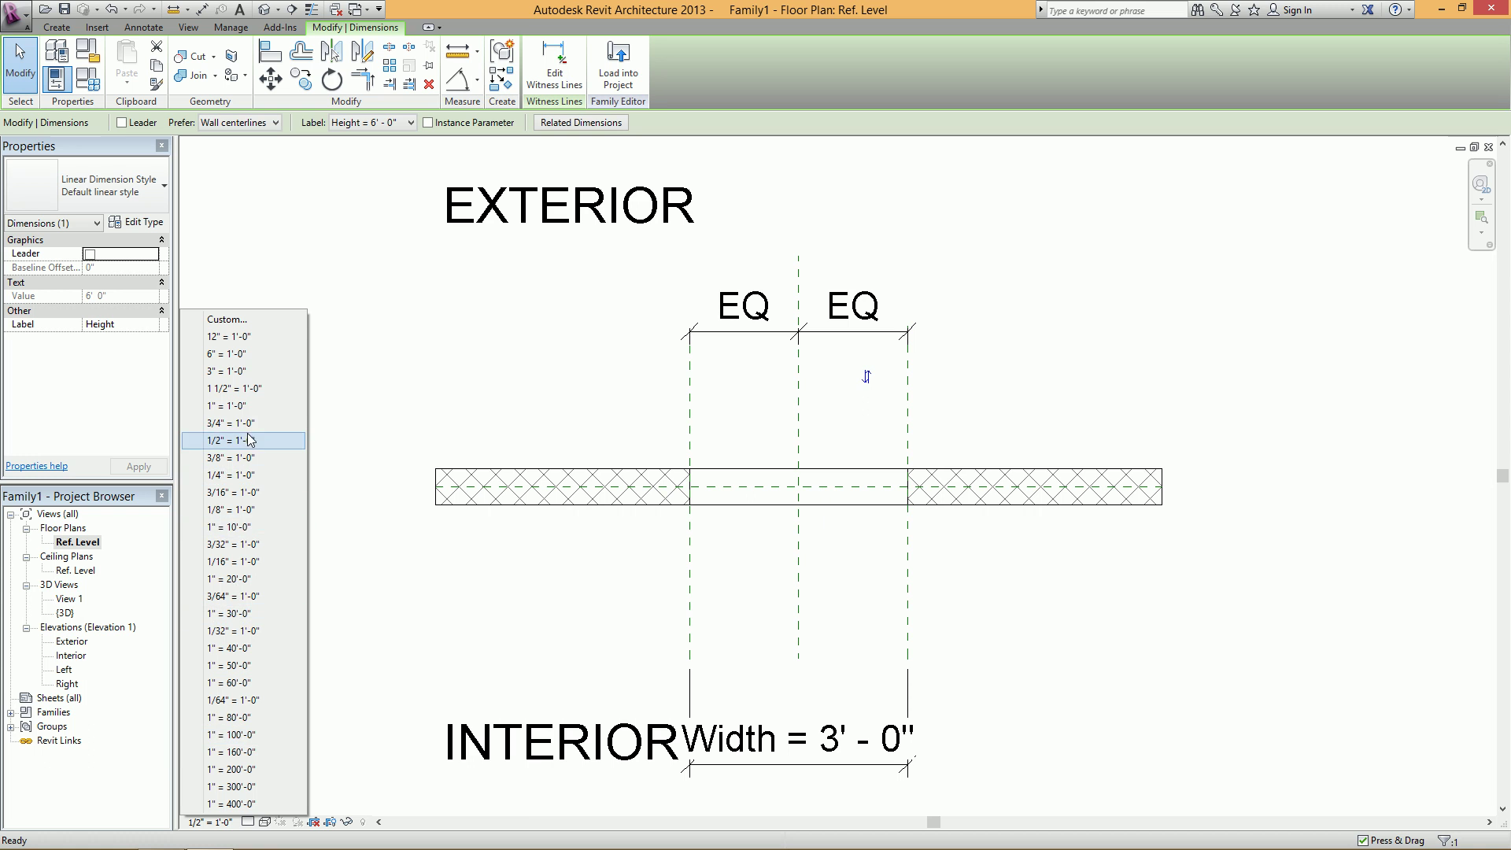
left_click(236, 388)
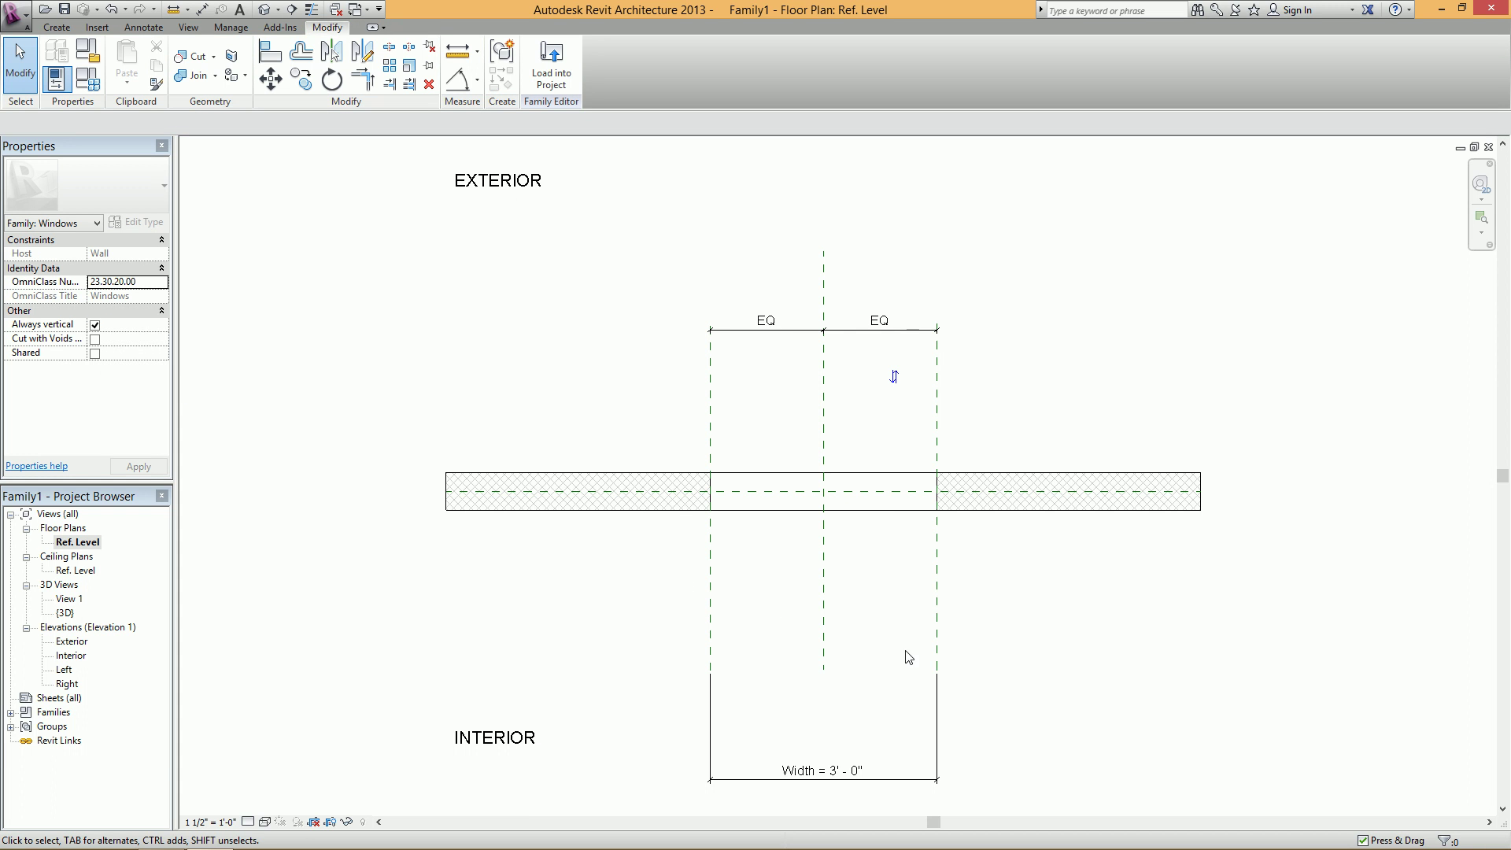
- Set the opening's Width dimension to 5' in the floor plan
left_click(844, 775)
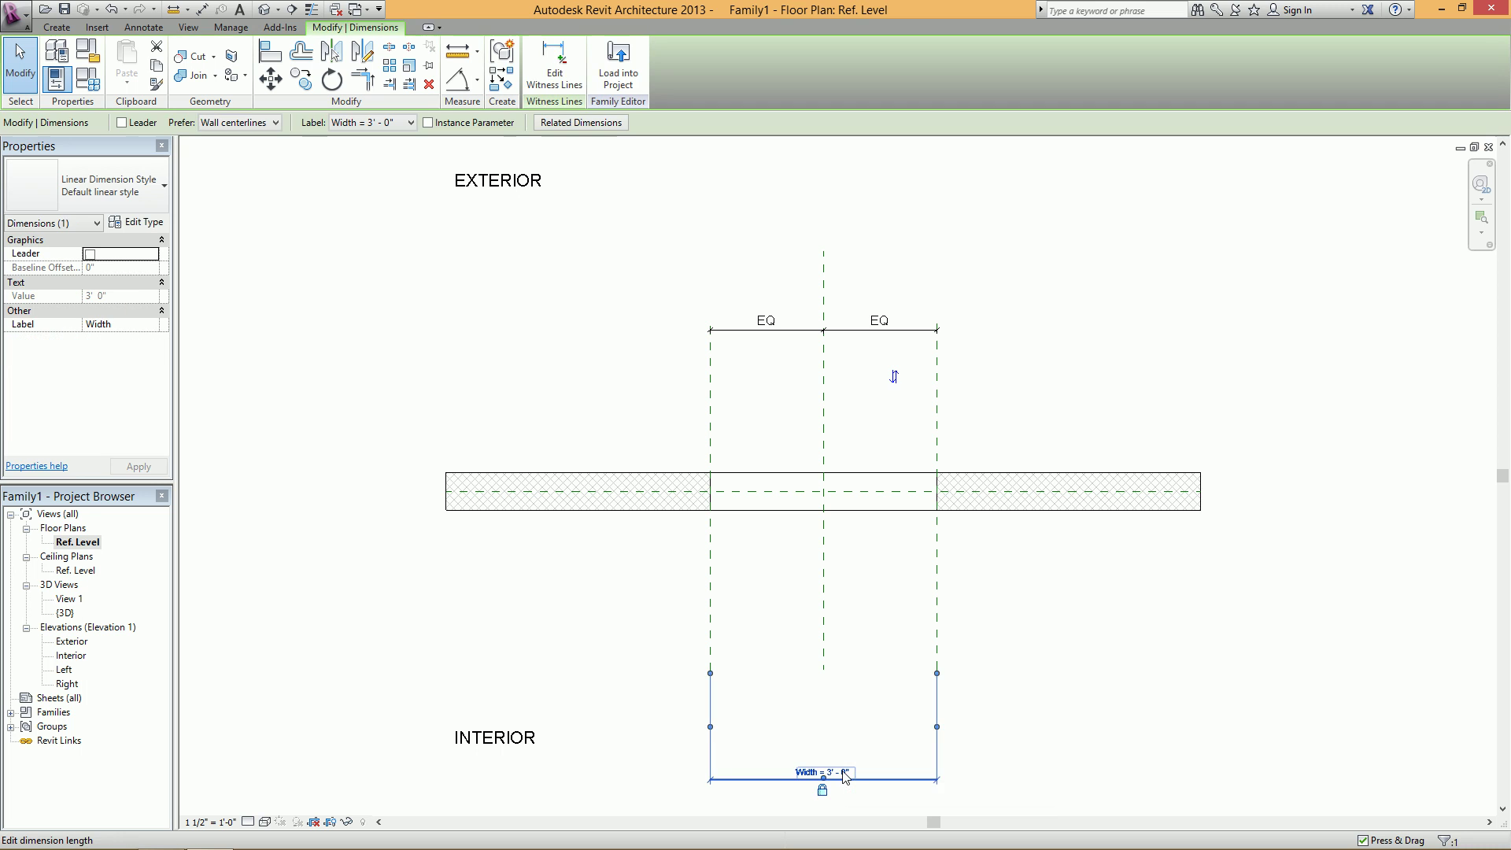
left_click(845, 776)
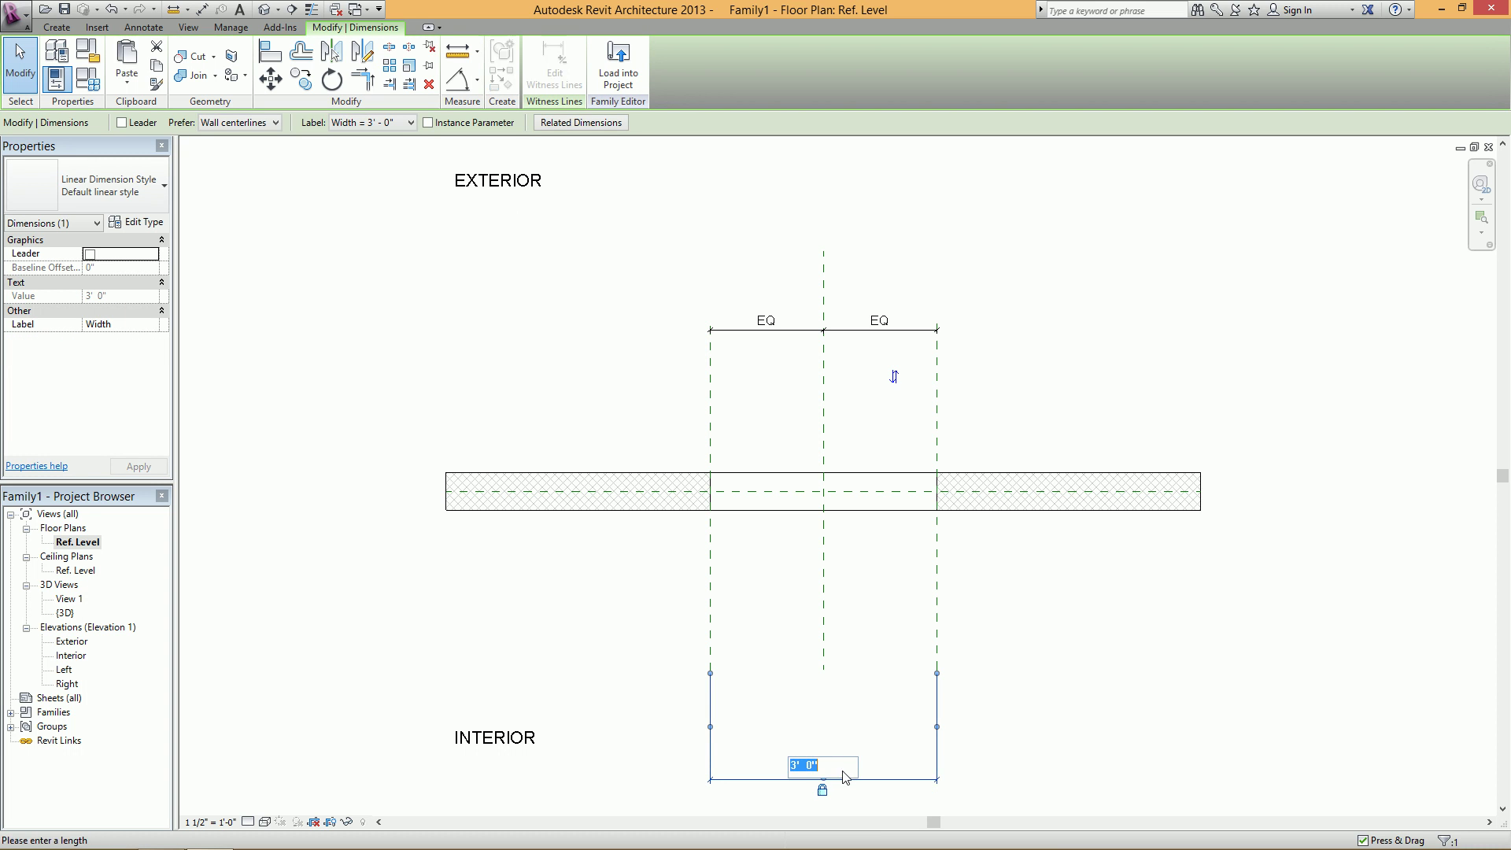
type("5")
key("Return")
key("Escape")
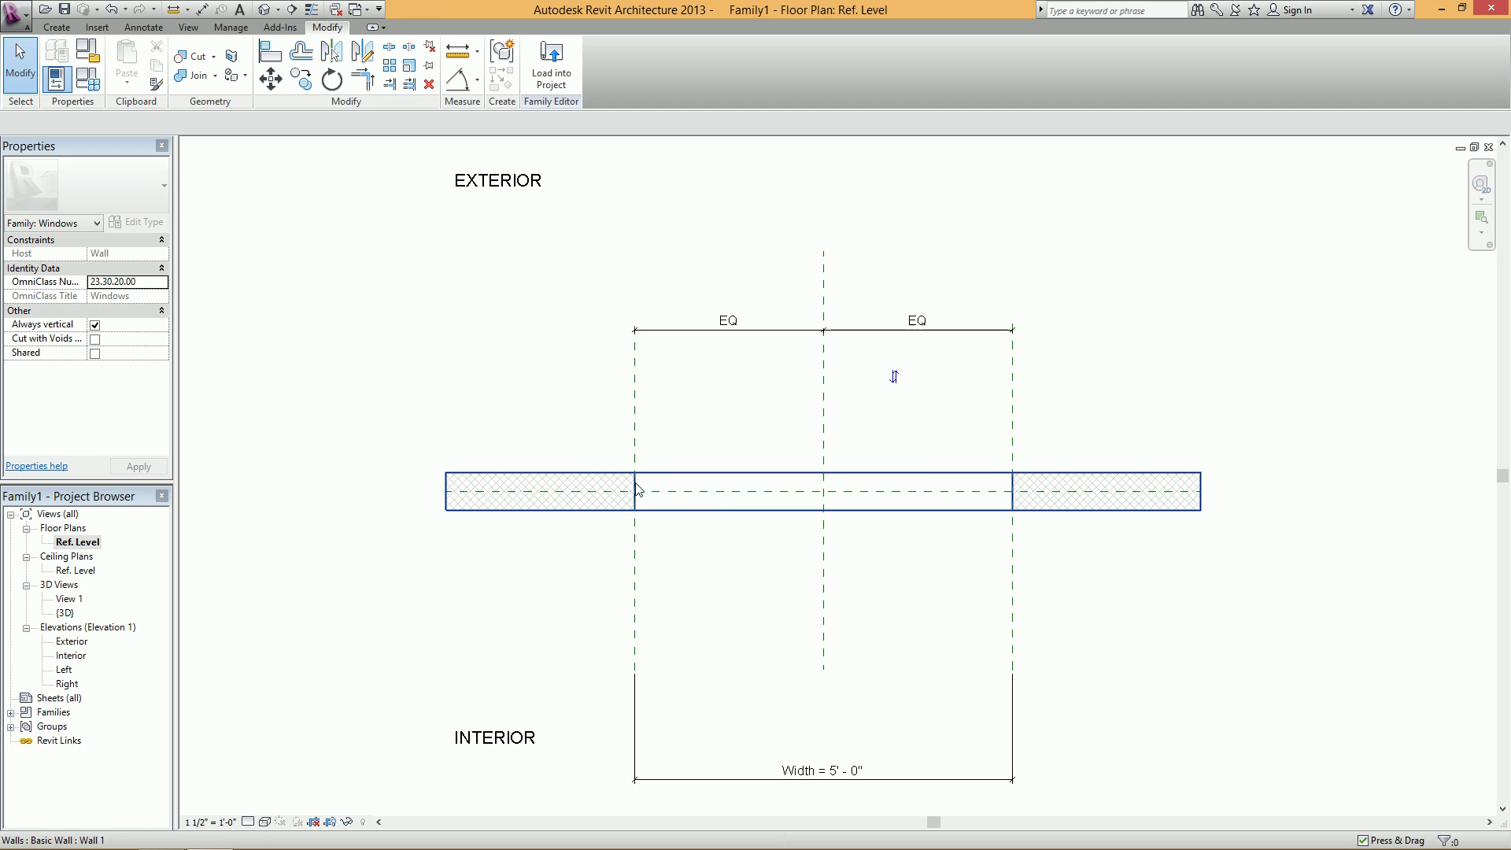
- Open the default 3D view and examine the window family's parameters in the enlarged Family Types dialog, closing it without changes
left_click(265, 10)
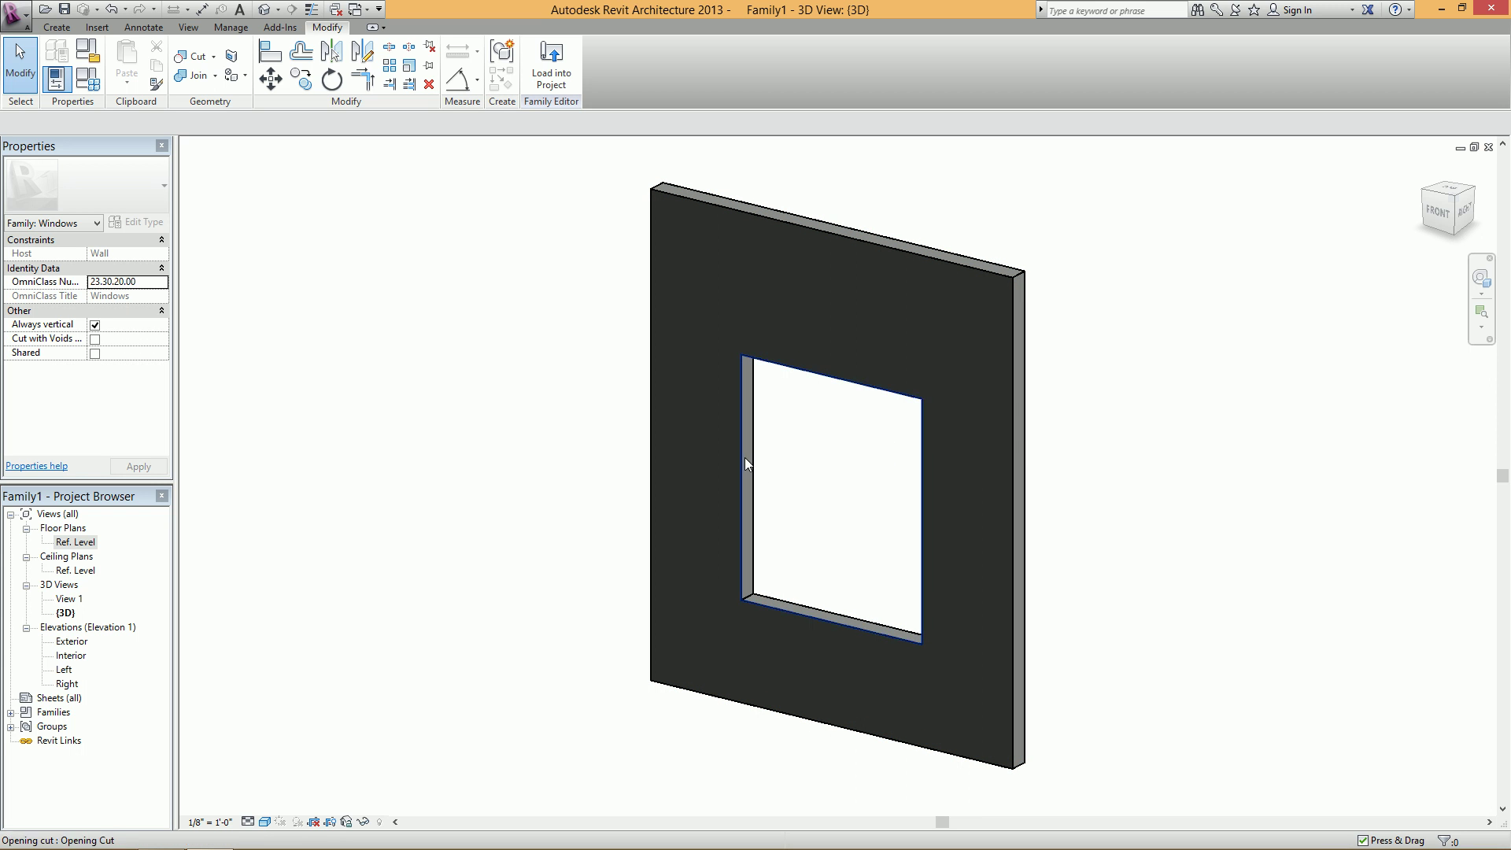
left_click(85, 83)
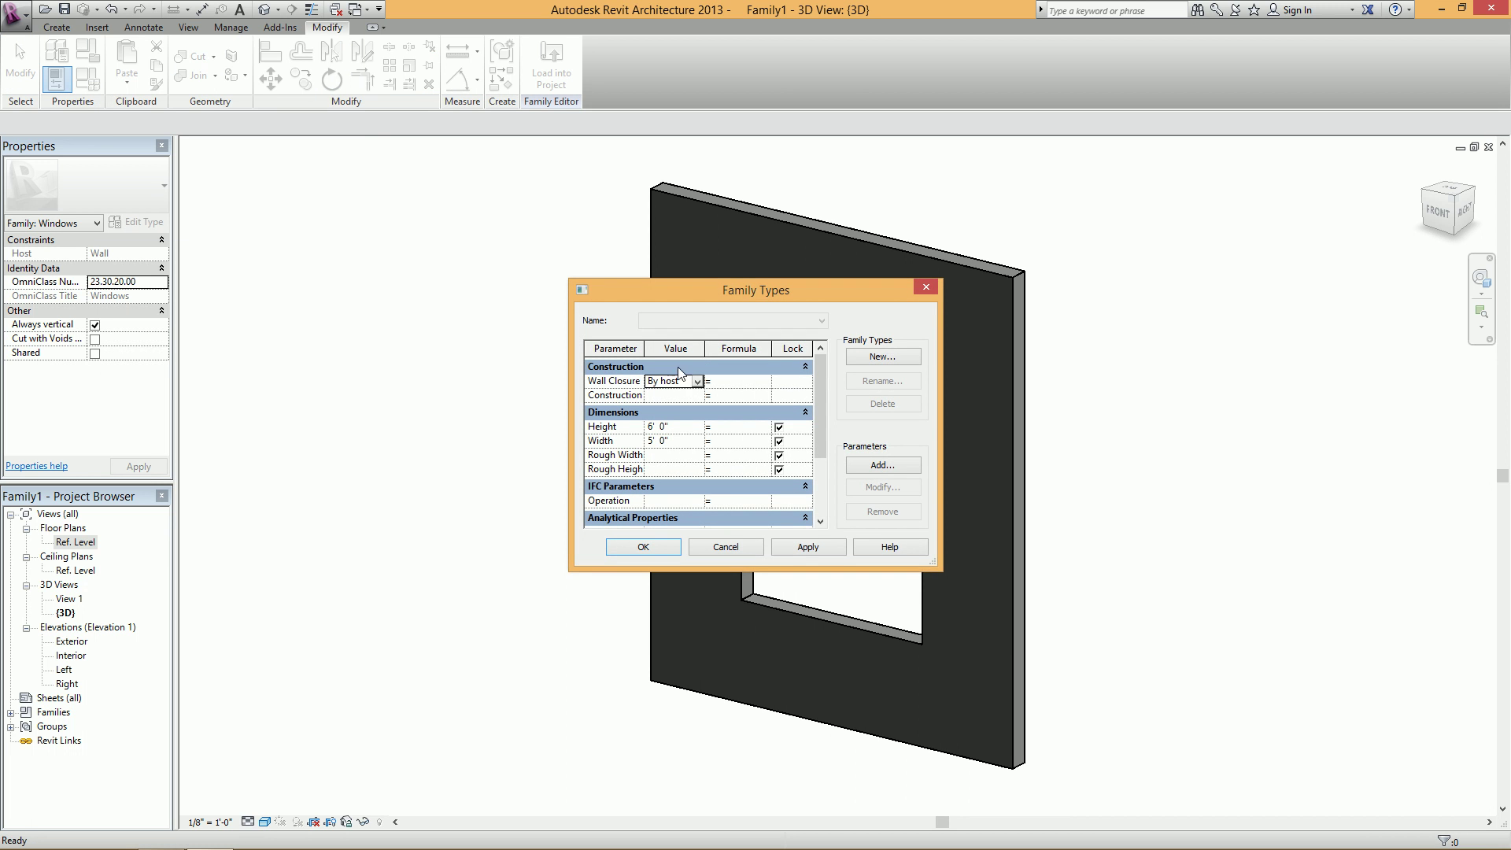
left_click_drag(938, 563, 1125, 664)
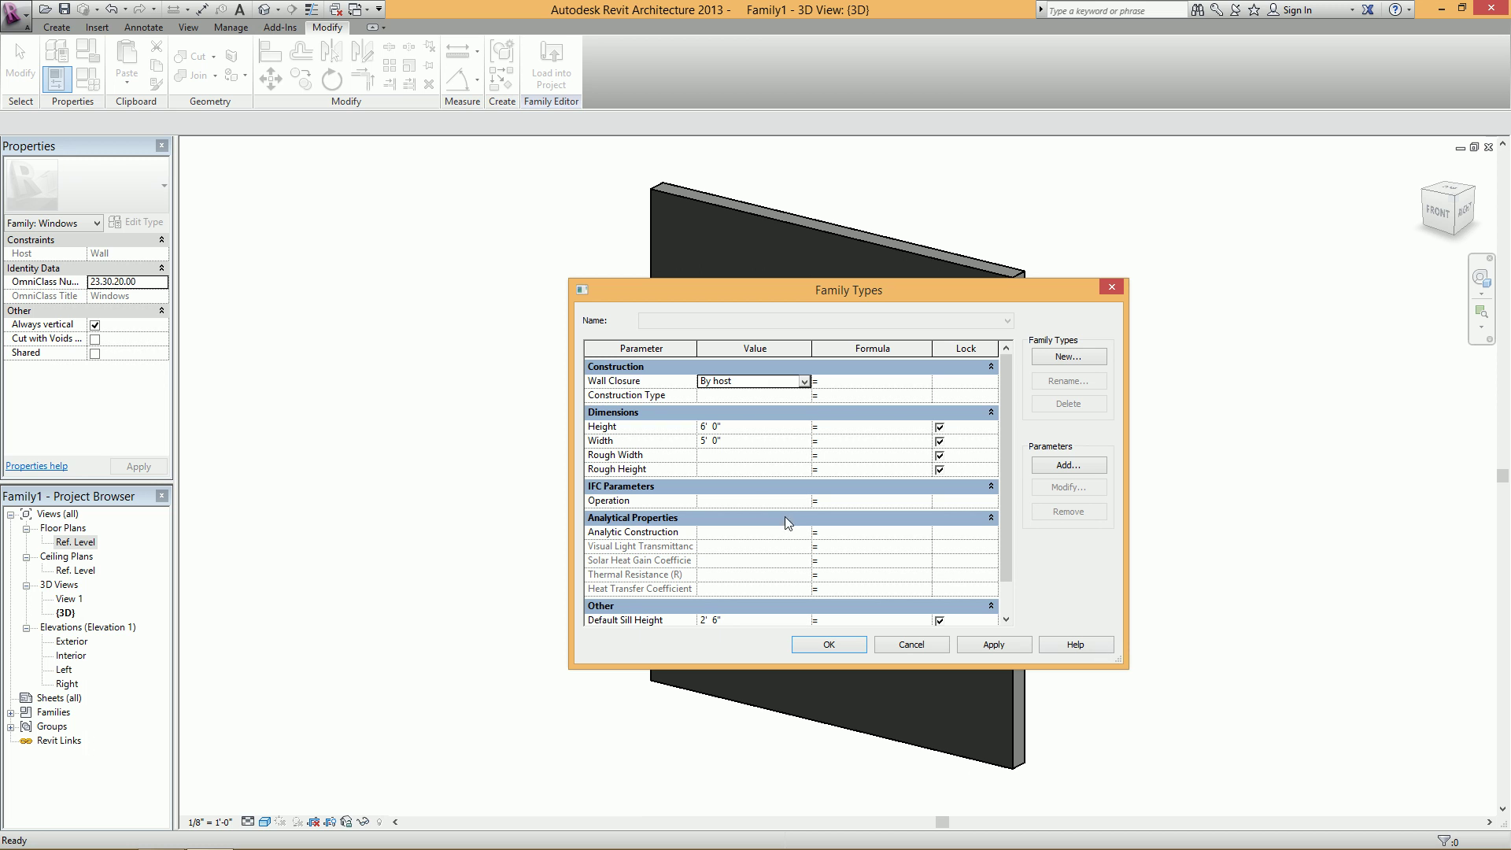
scroll(1010, 413, "down", 1)
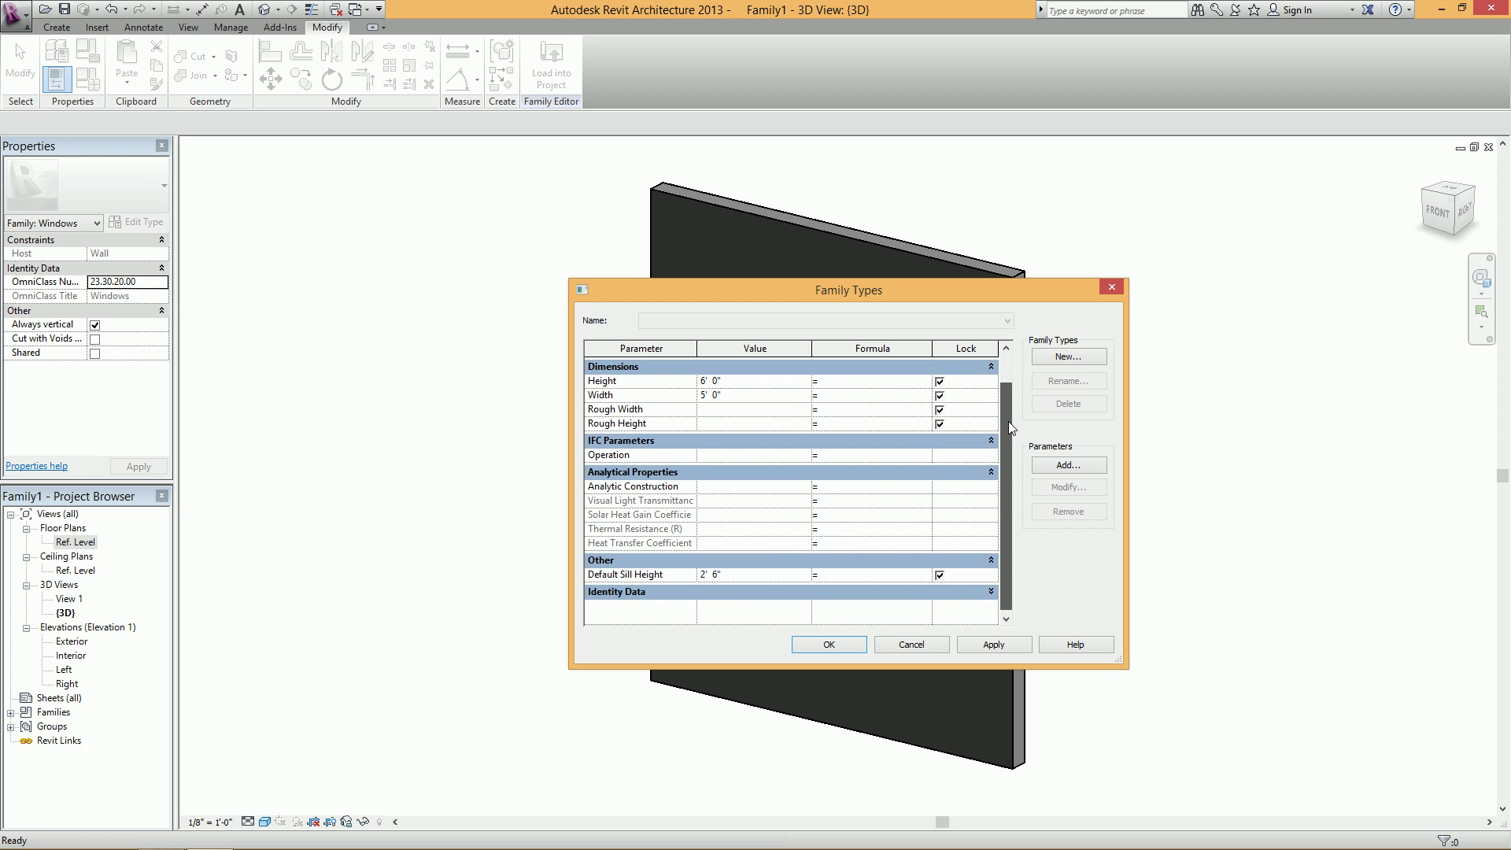
scroll(1012, 411, "up", 1)
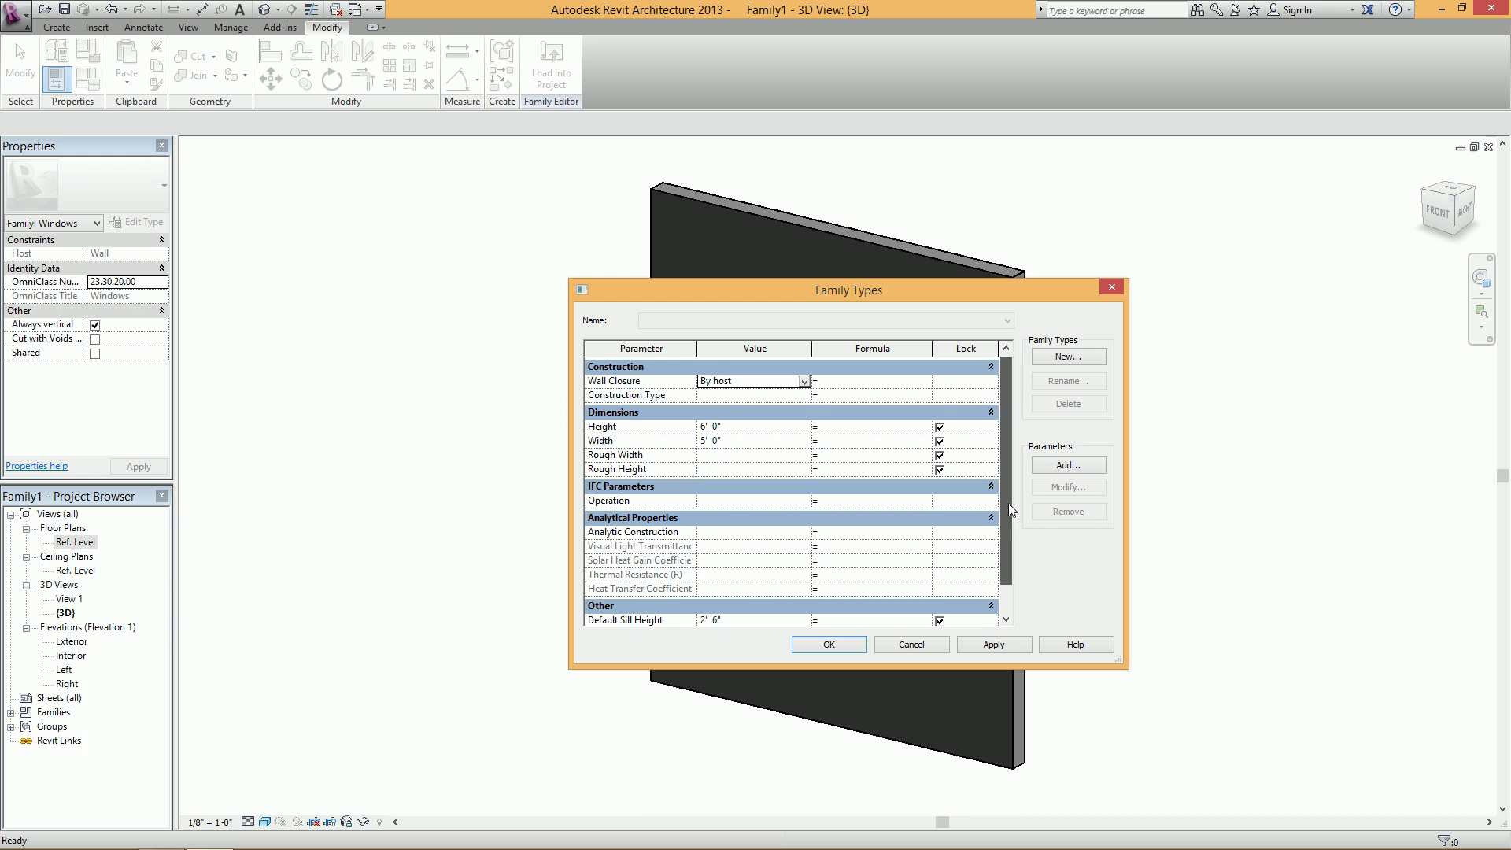
scroll(1008, 504, "down", 1)
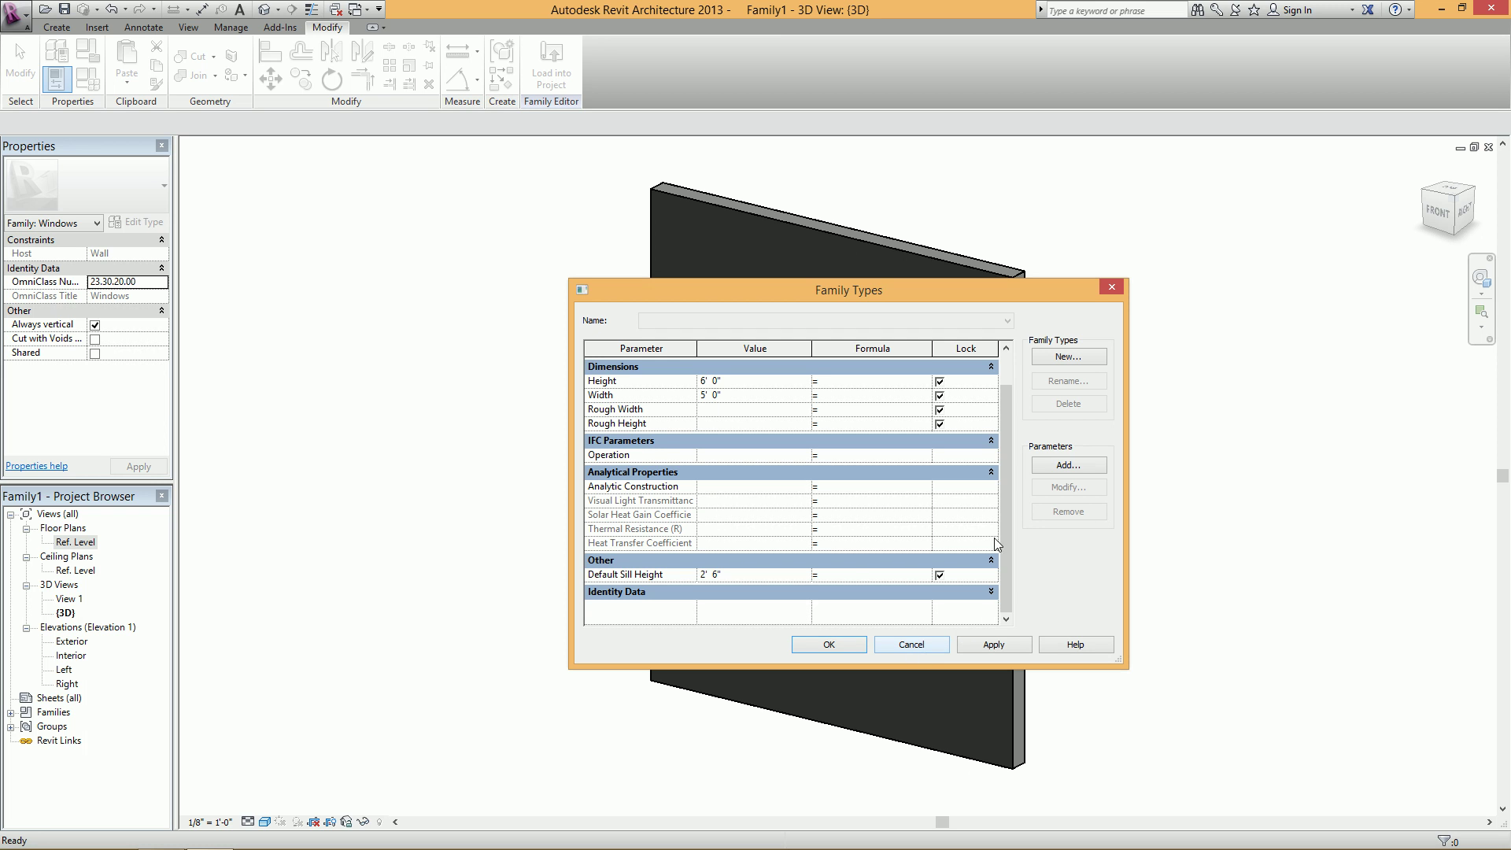
scroll(1005, 505, "up", 1)
scroll(1005, 506, "down", 1)
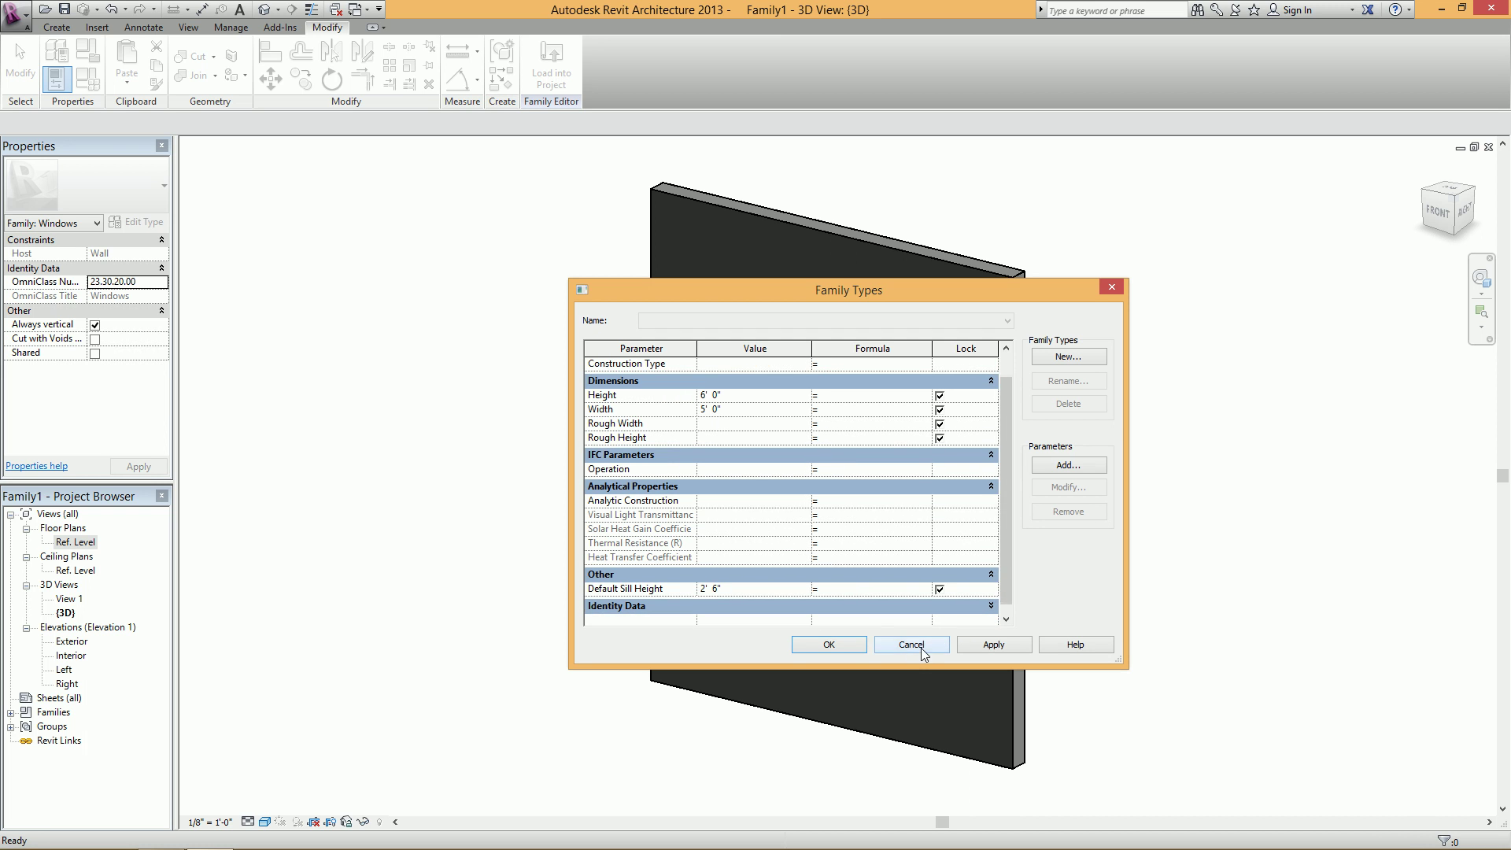
left_click(912, 644)
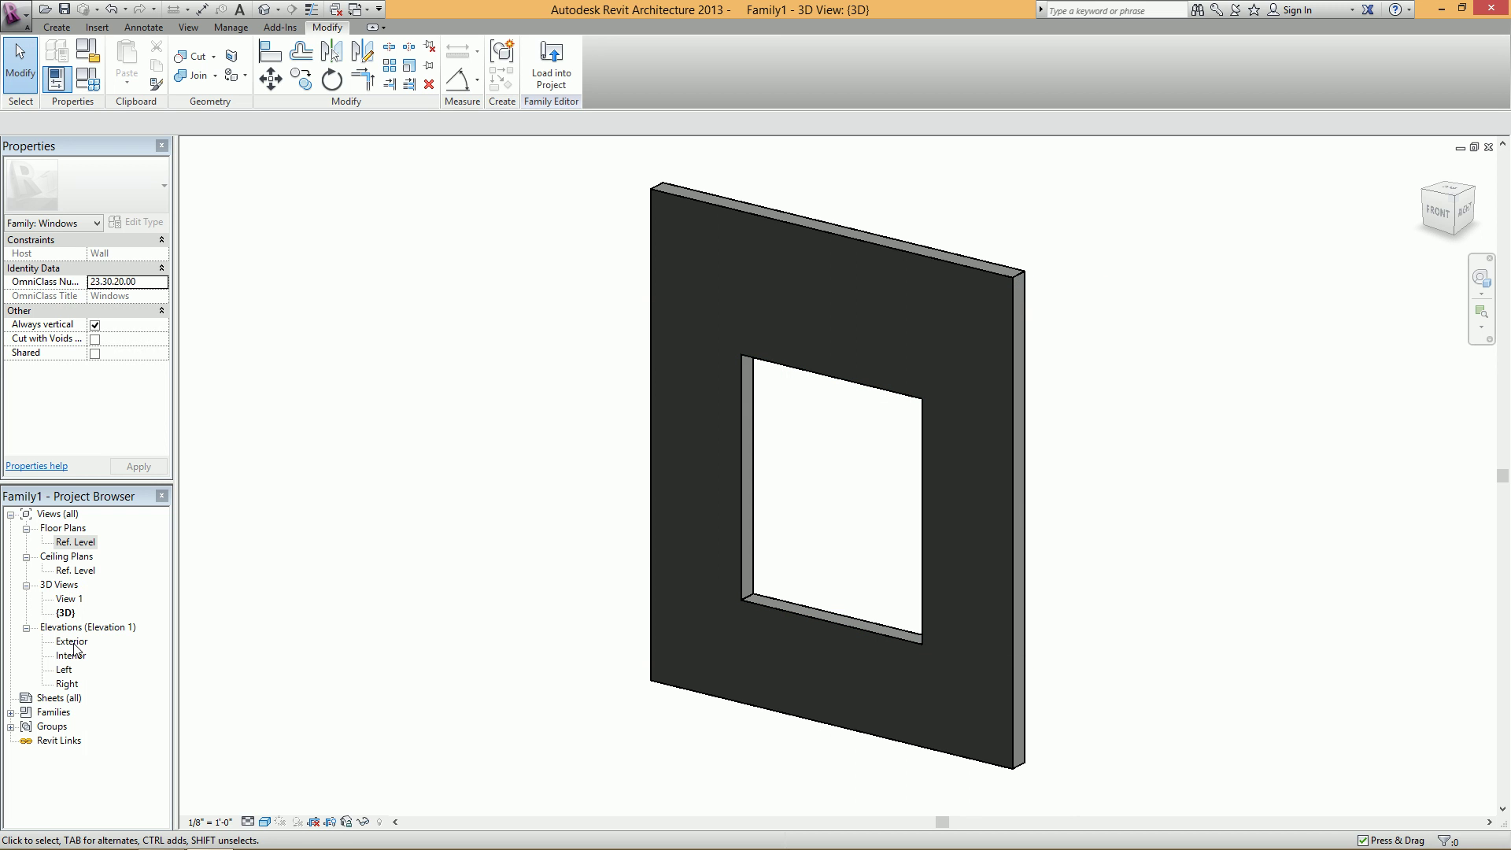
- Open the Exterior elevation and check the reference plane at the opening's top edge
double_click(72, 642)
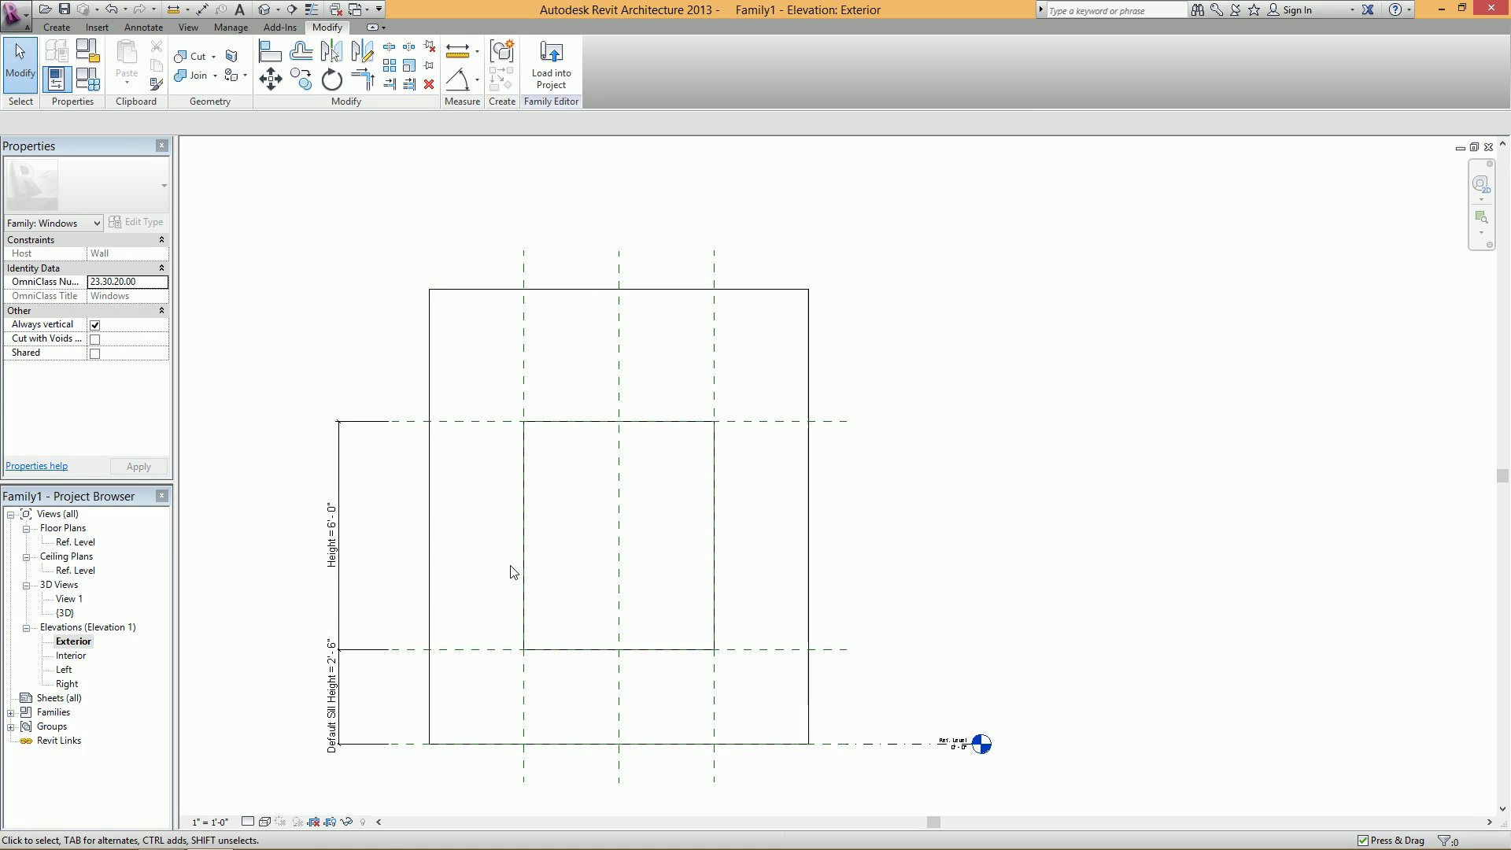
scroll(514, 572, "up", 2)
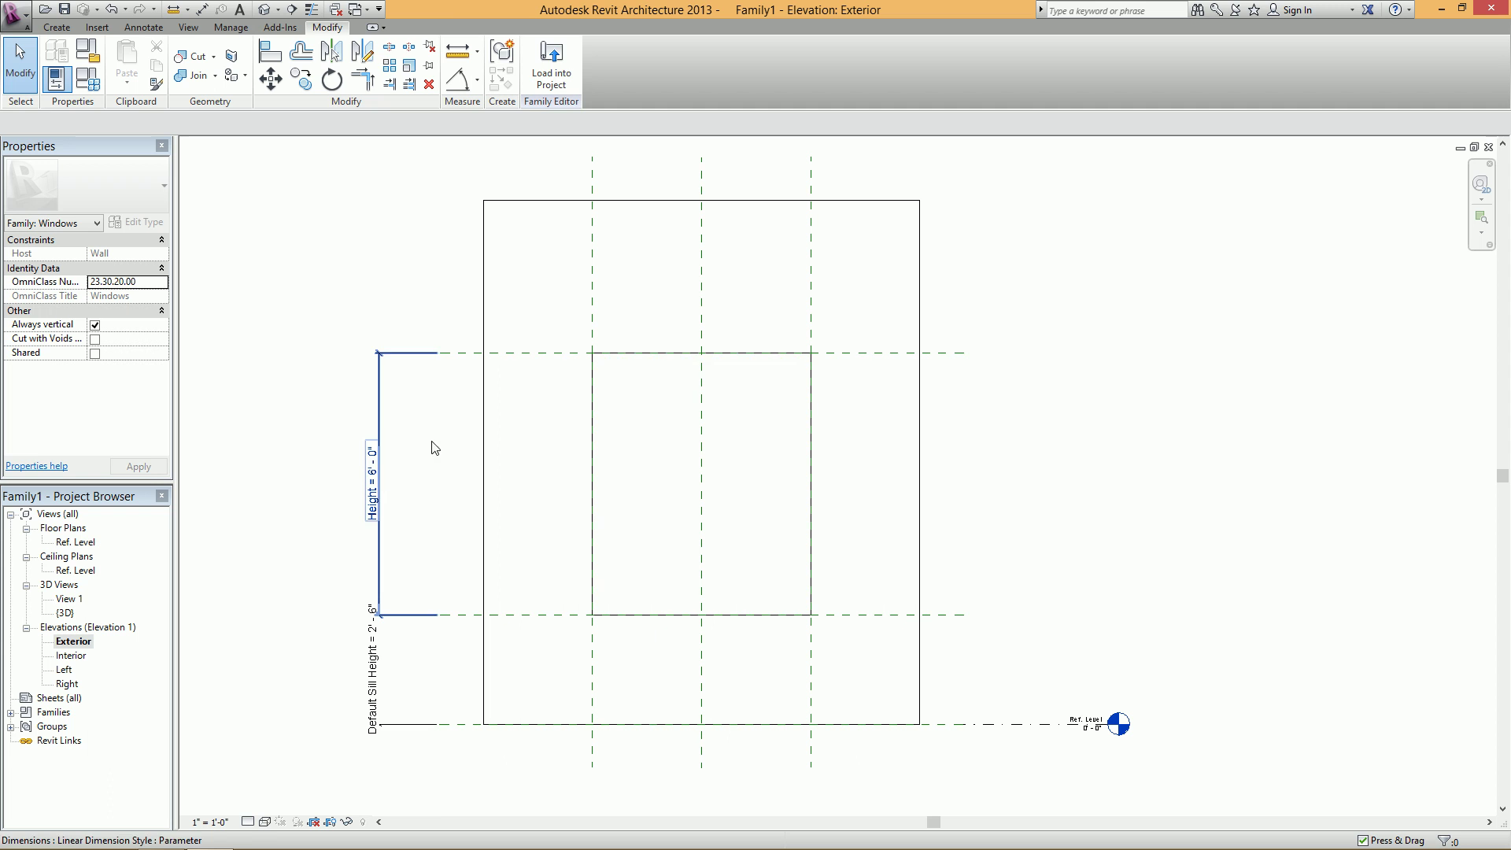
left_click(534, 359)
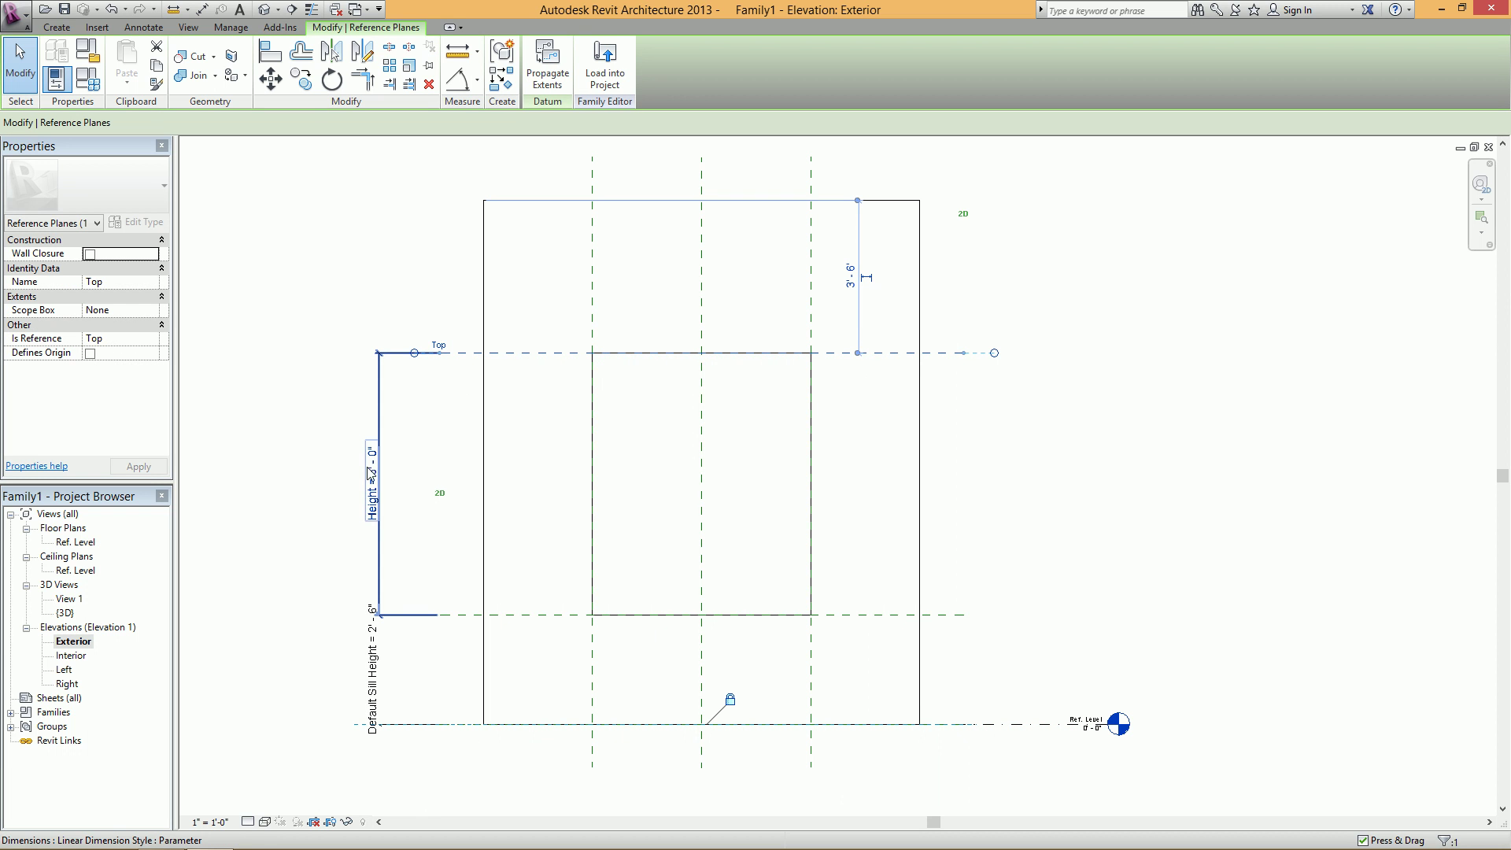
key("Escape")
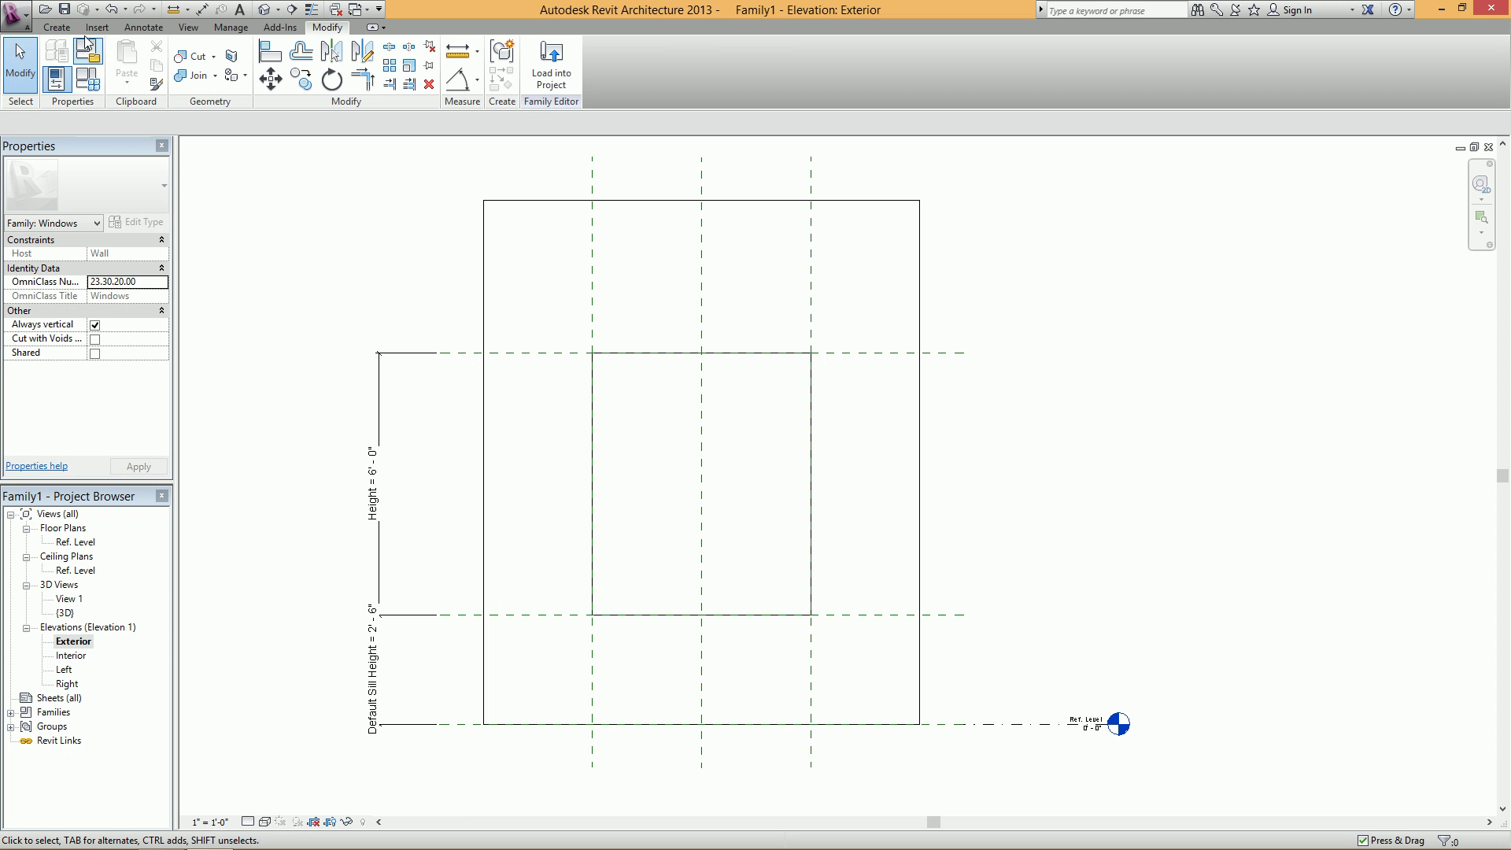
- Start an extrusion with the Center (Front/Back) reference plane as its work plane
left_click(57, 30)
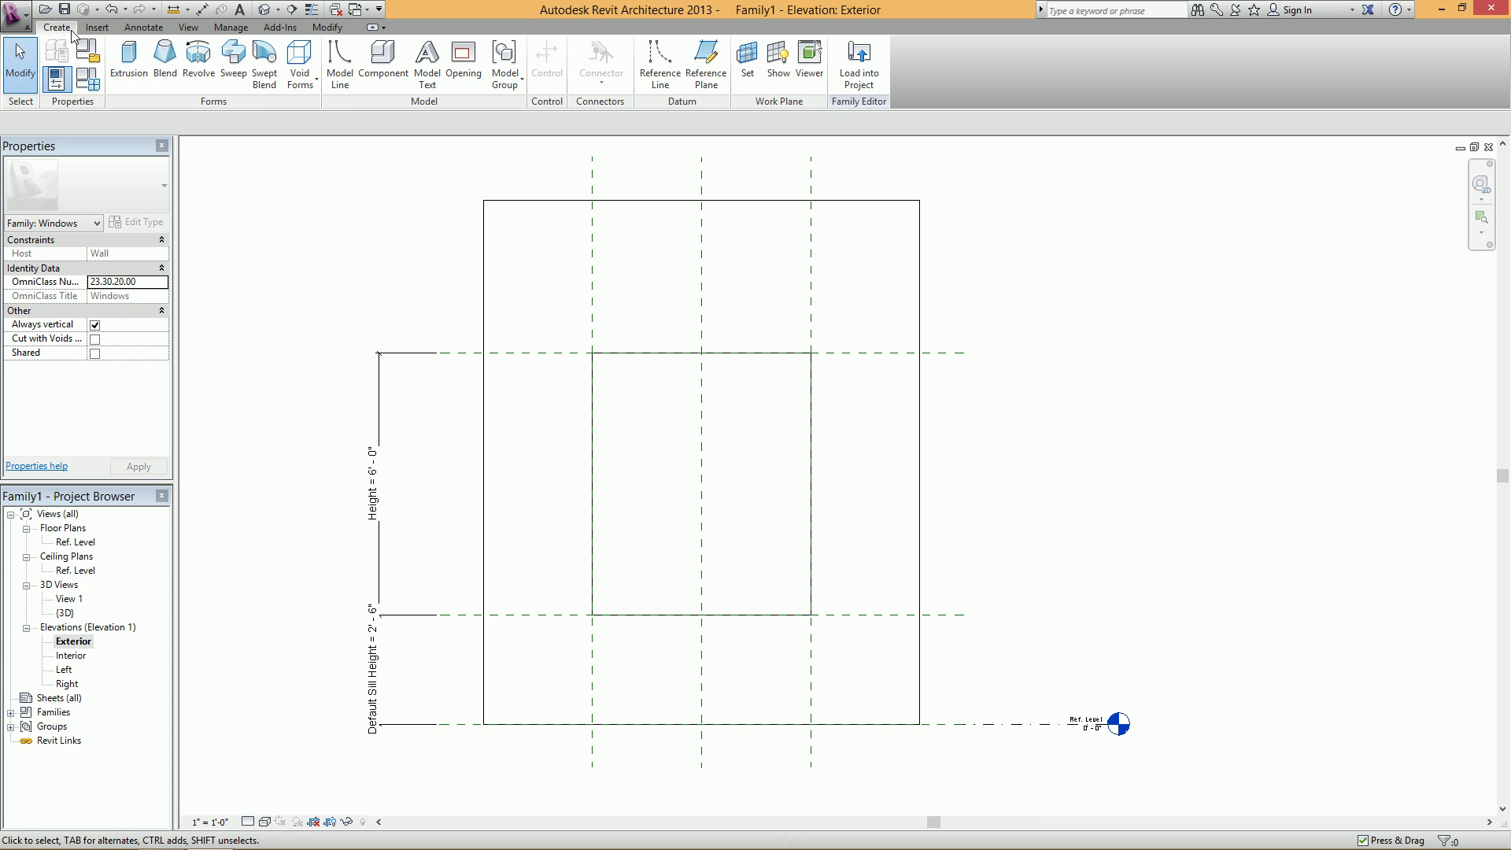
left_click(129, 79)
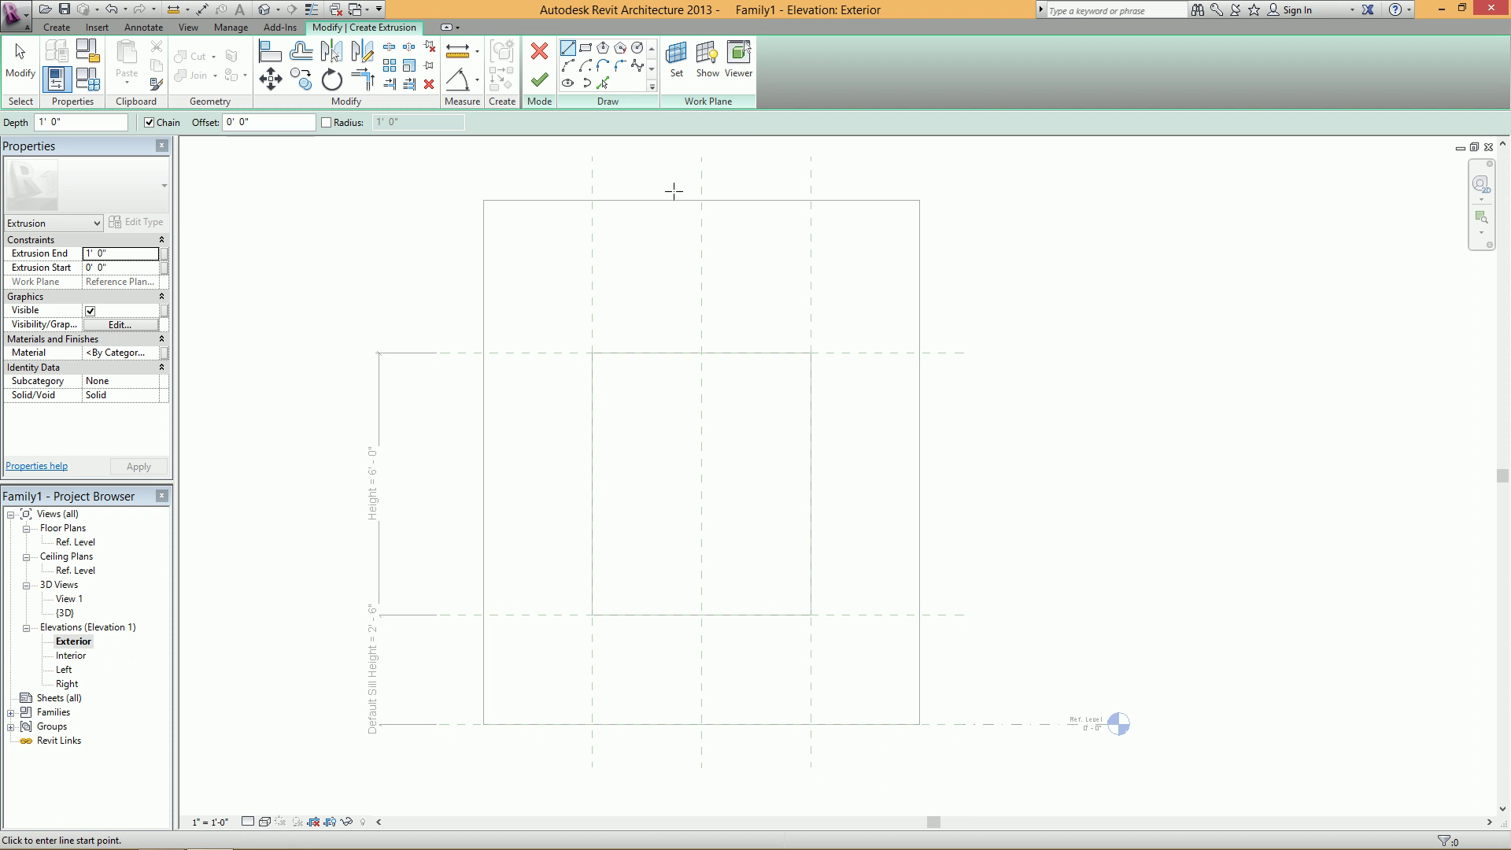
left_click(681, 79)
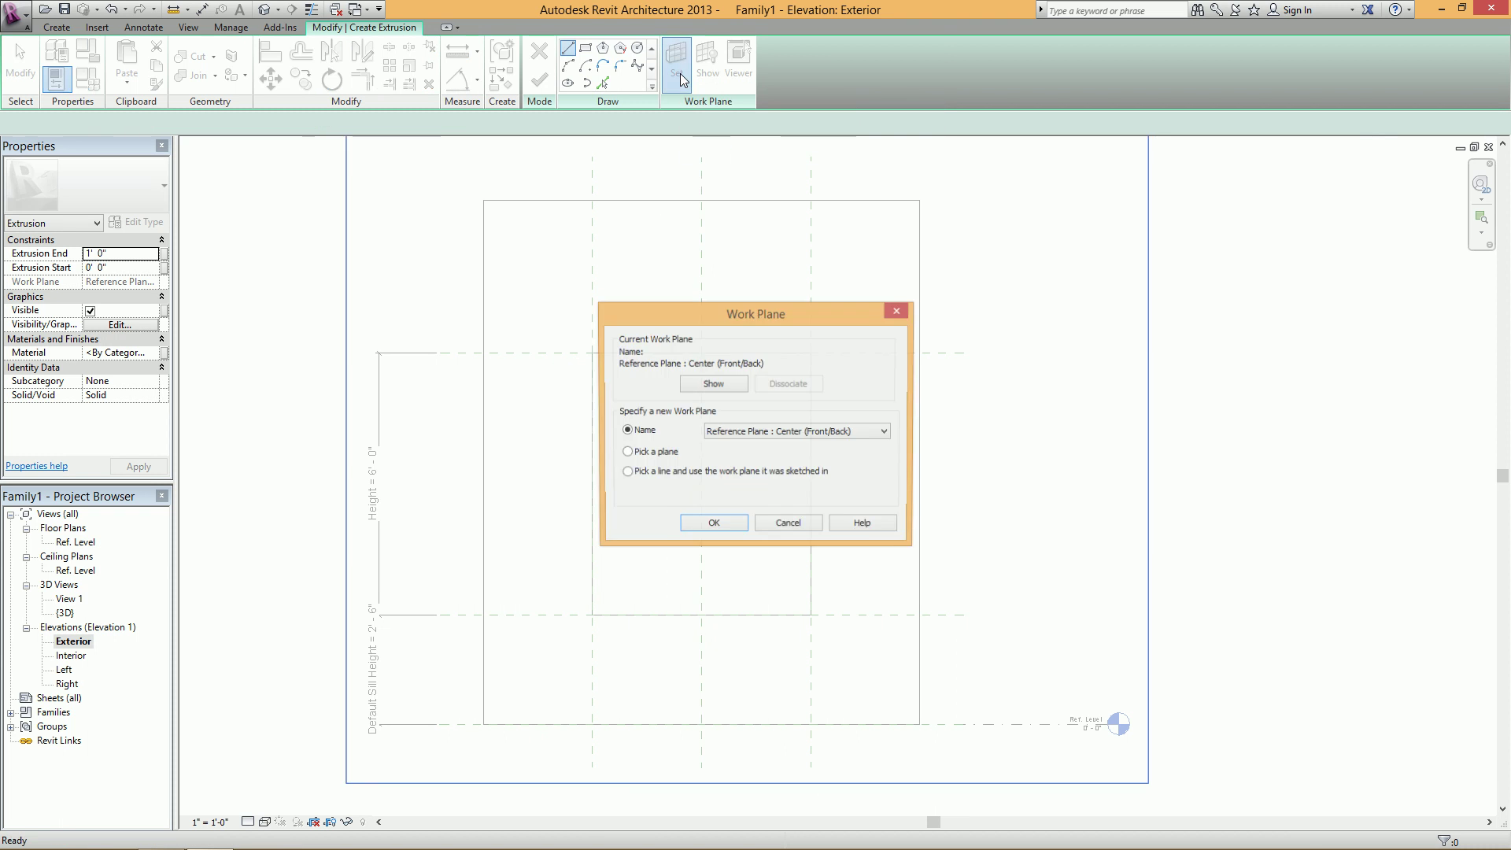
left_click(825, 438)
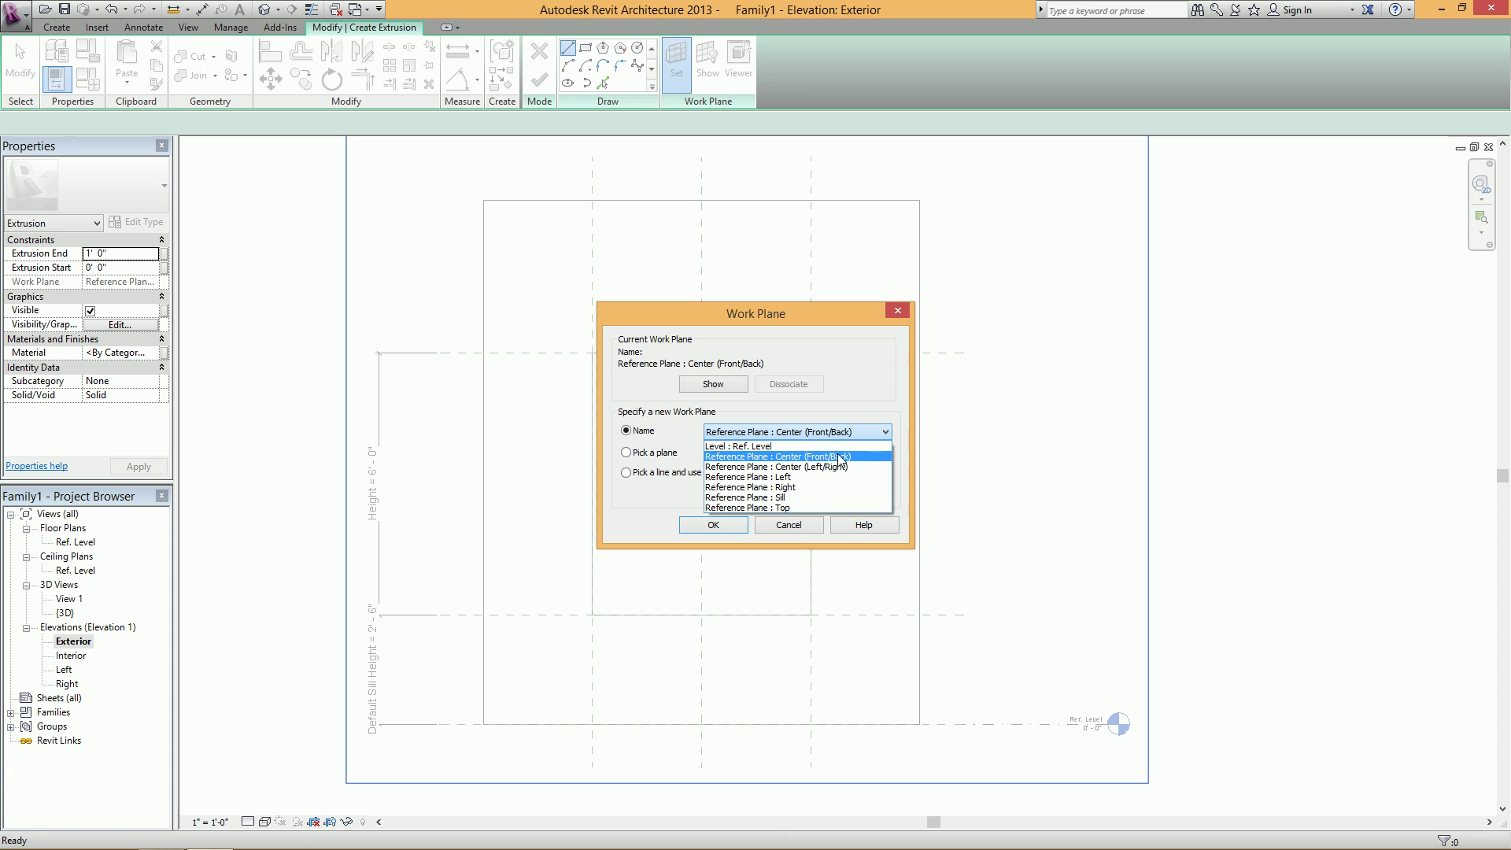
left_click(849, 457)
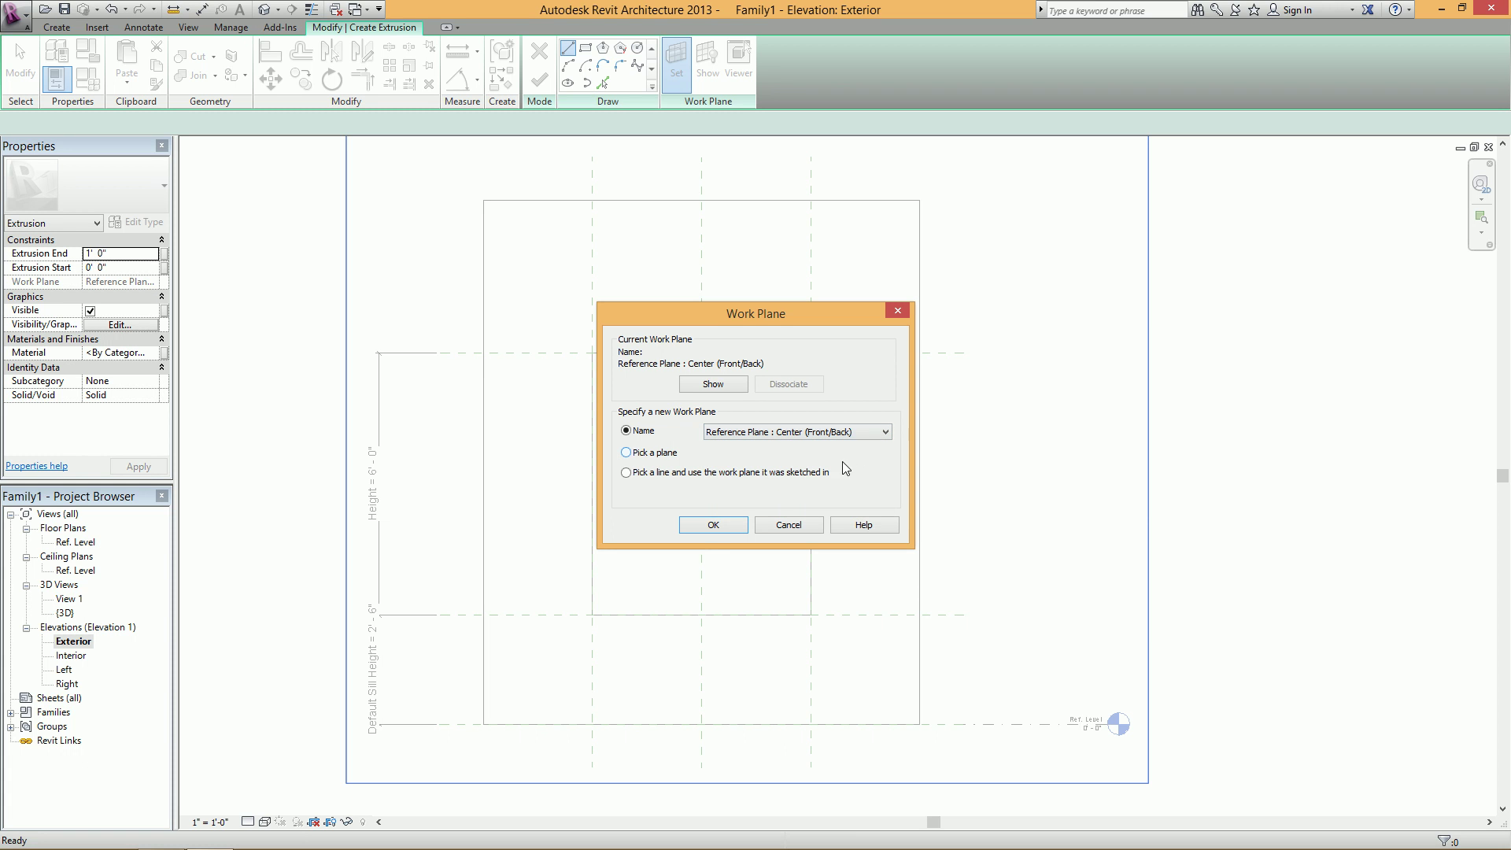
left_click(714, 525)
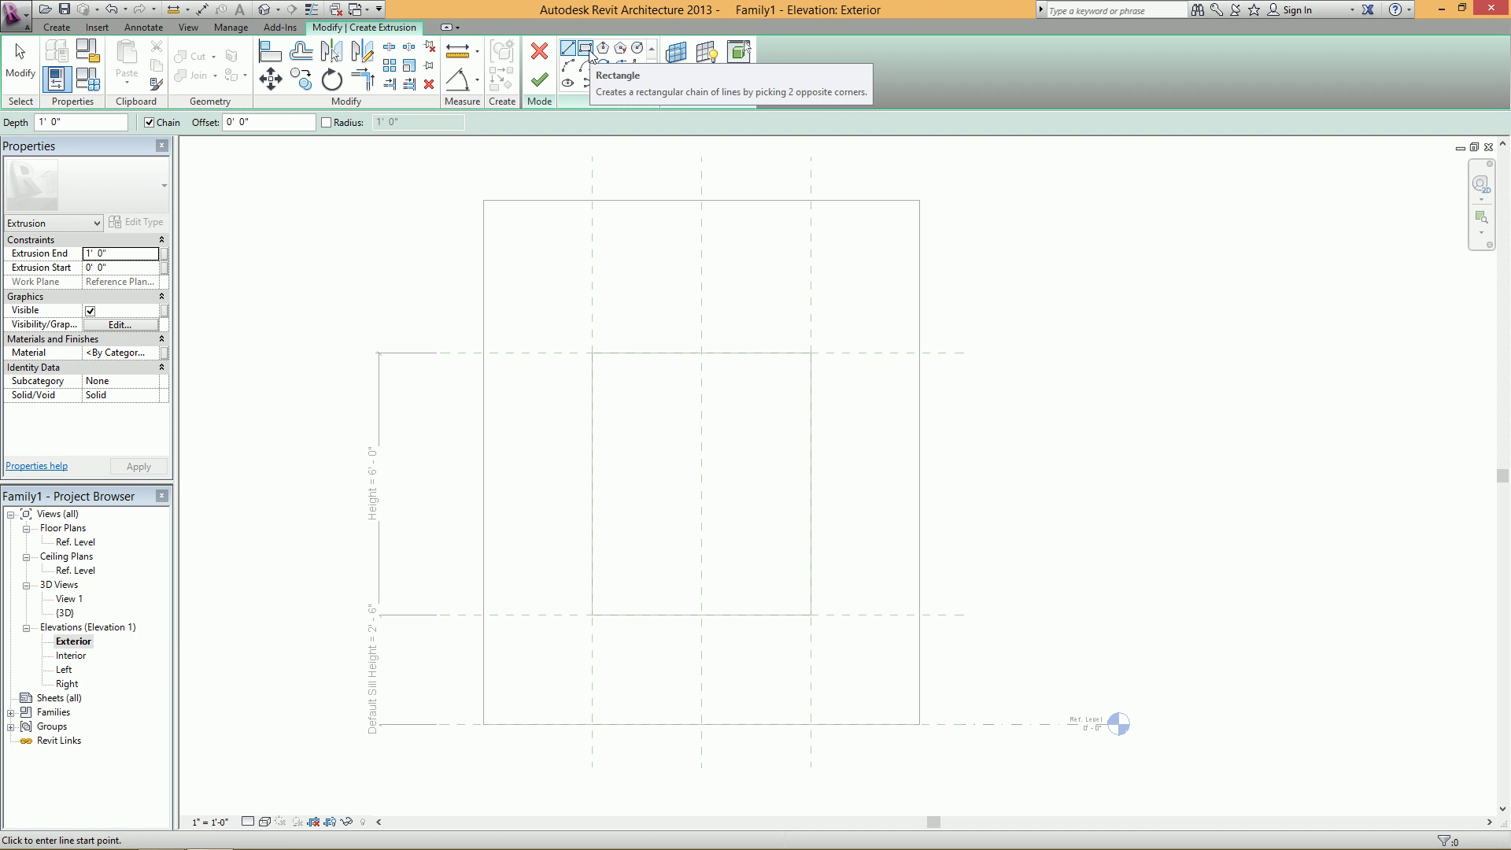
- Sketch a 5' by 6' rectangle along the opening's edges between its opposite corners as the frame's outer boundary
left_click(588, 49)
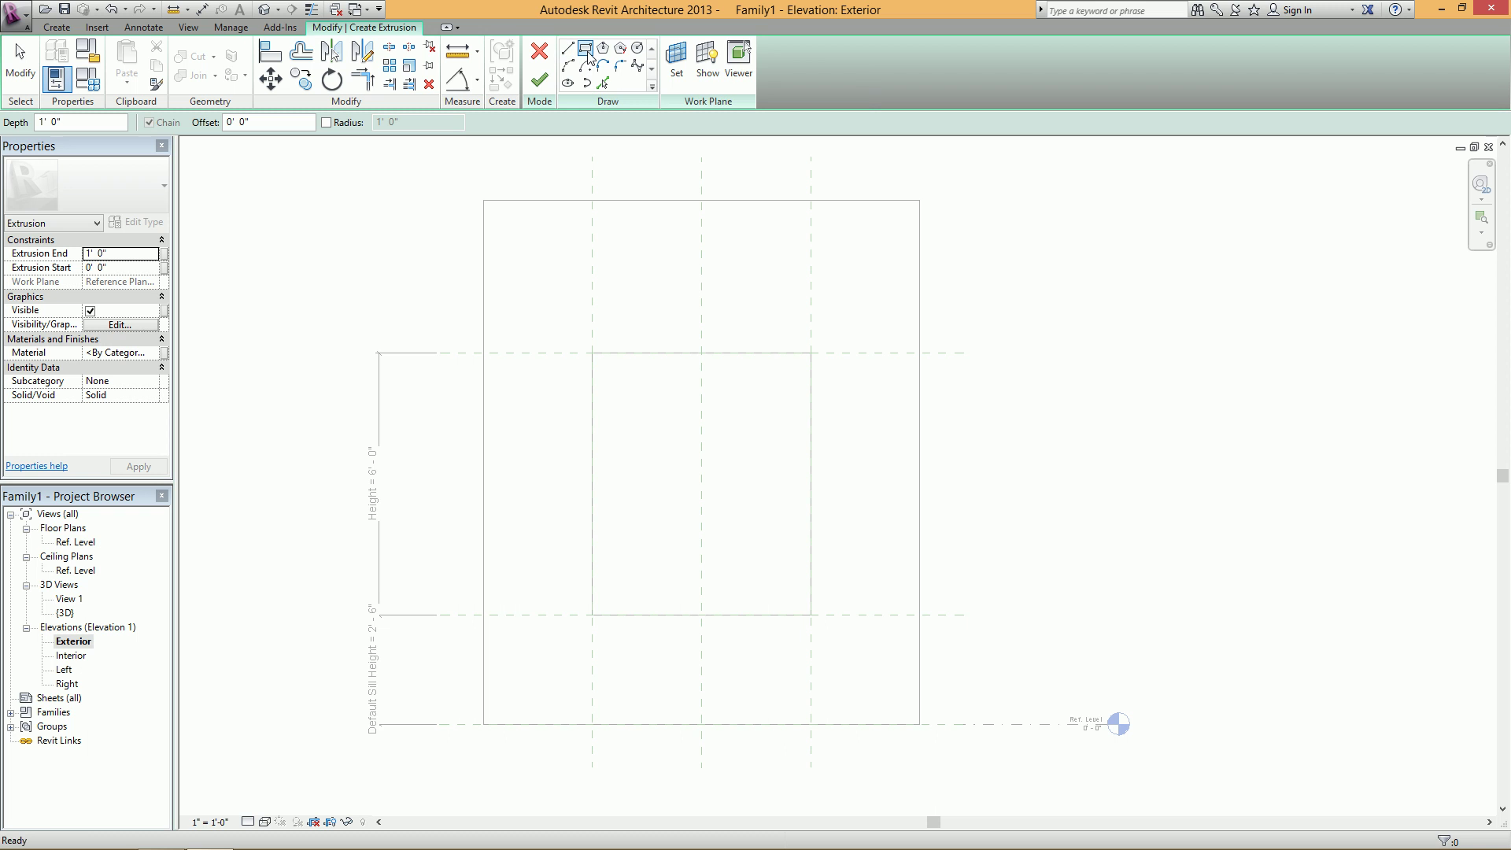
left_click(592, 353)
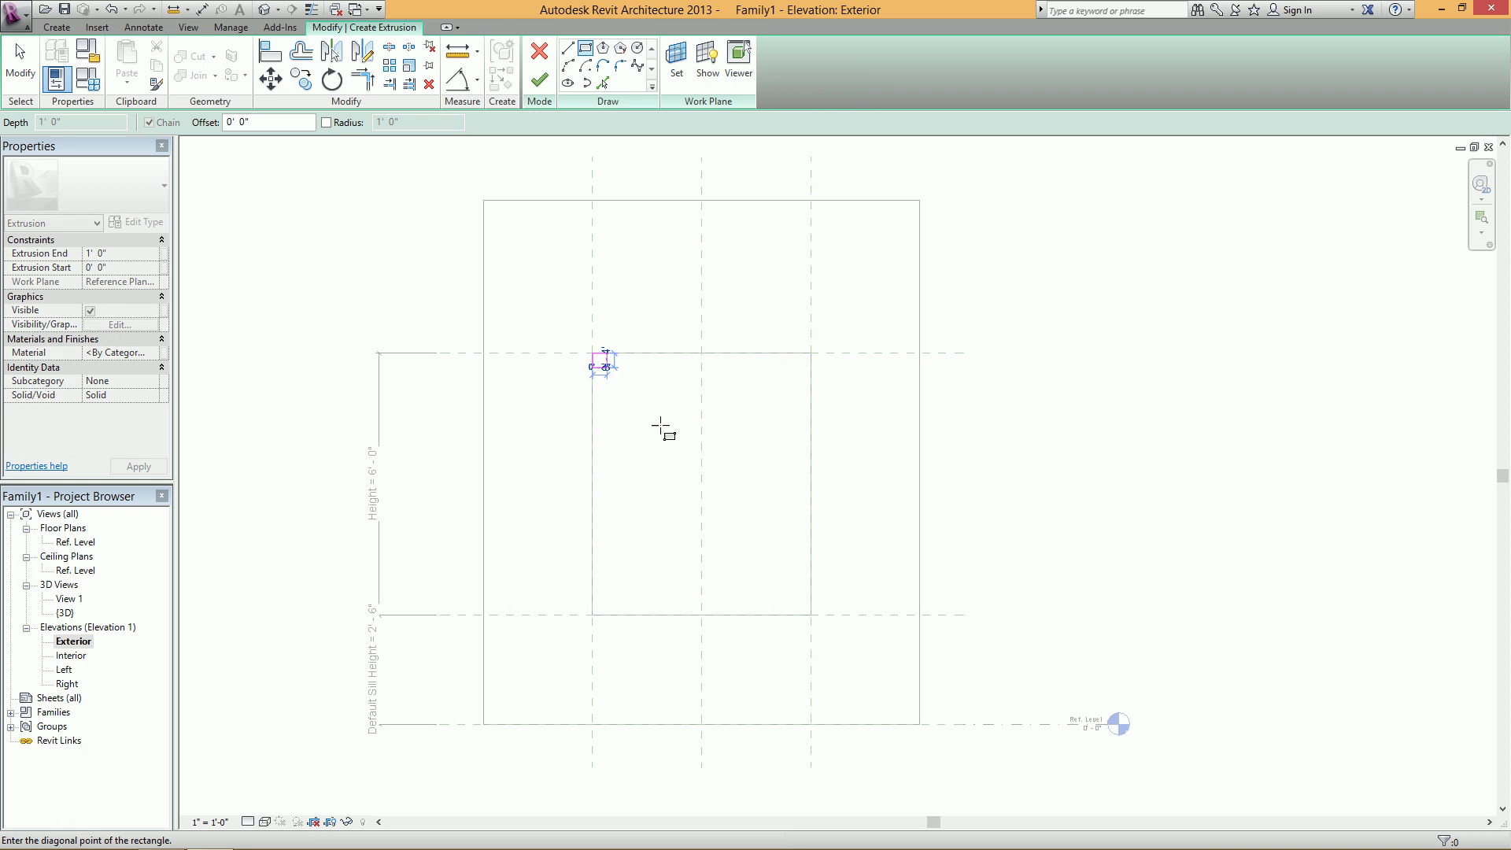
left_click(813, 615)
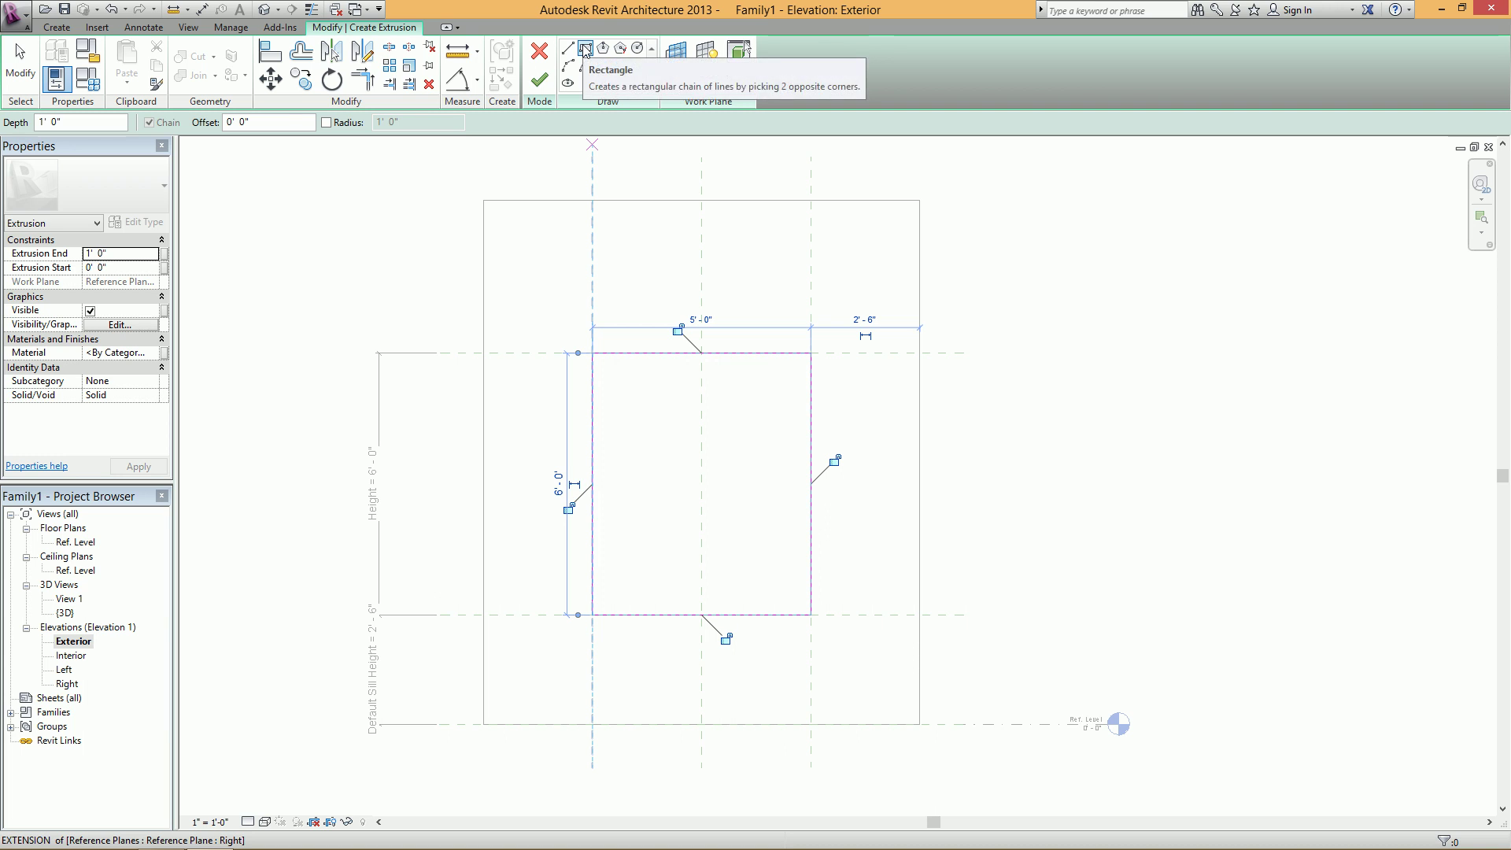
- Sketch an inner rectangle offset 4" inward from the opening's edges and finish the frame extrusion
left_click(262, 127)
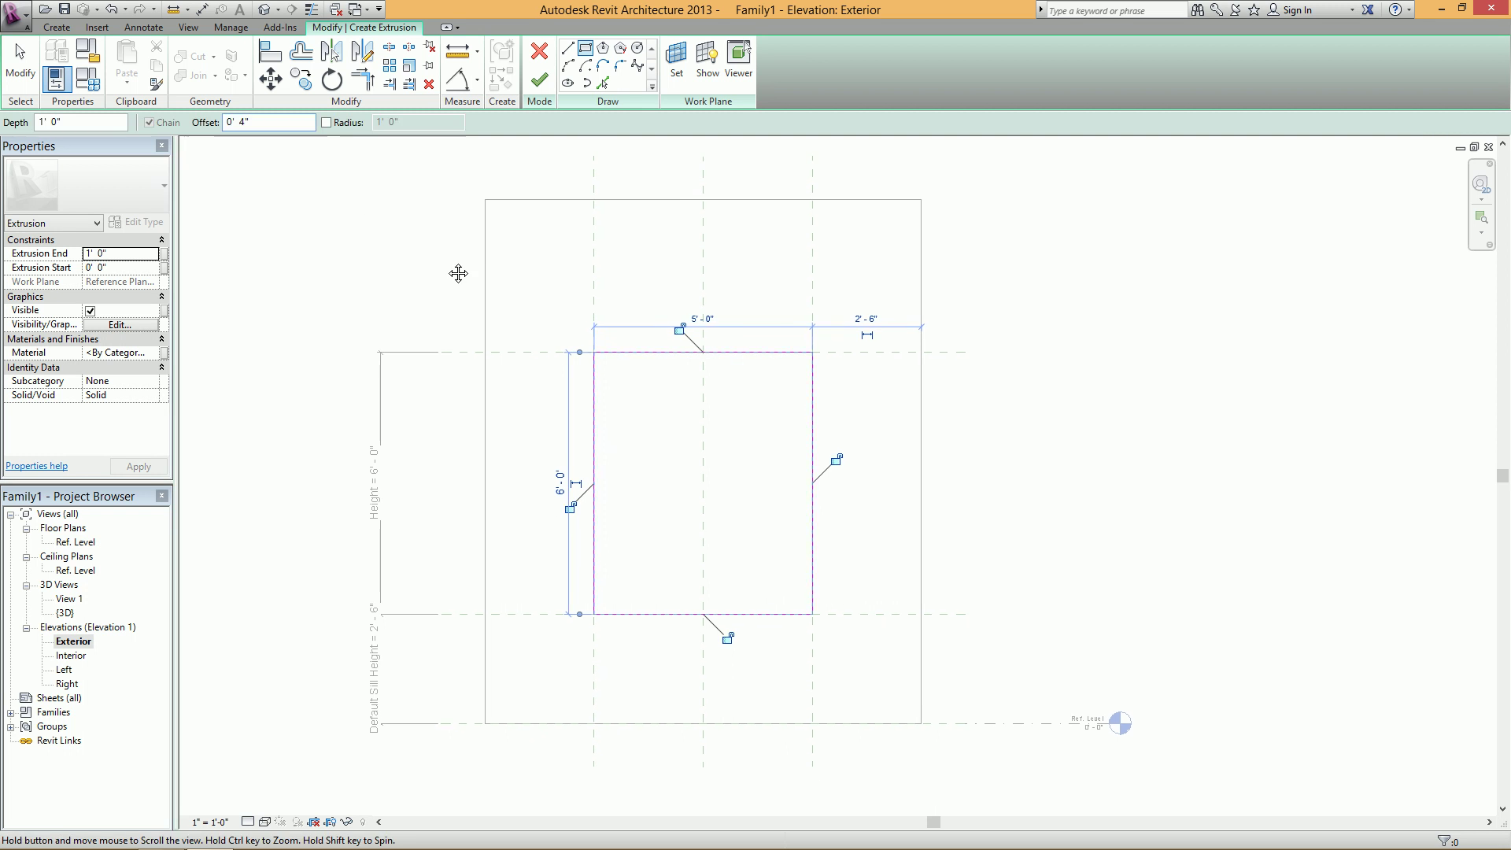
left_click(593, 353)
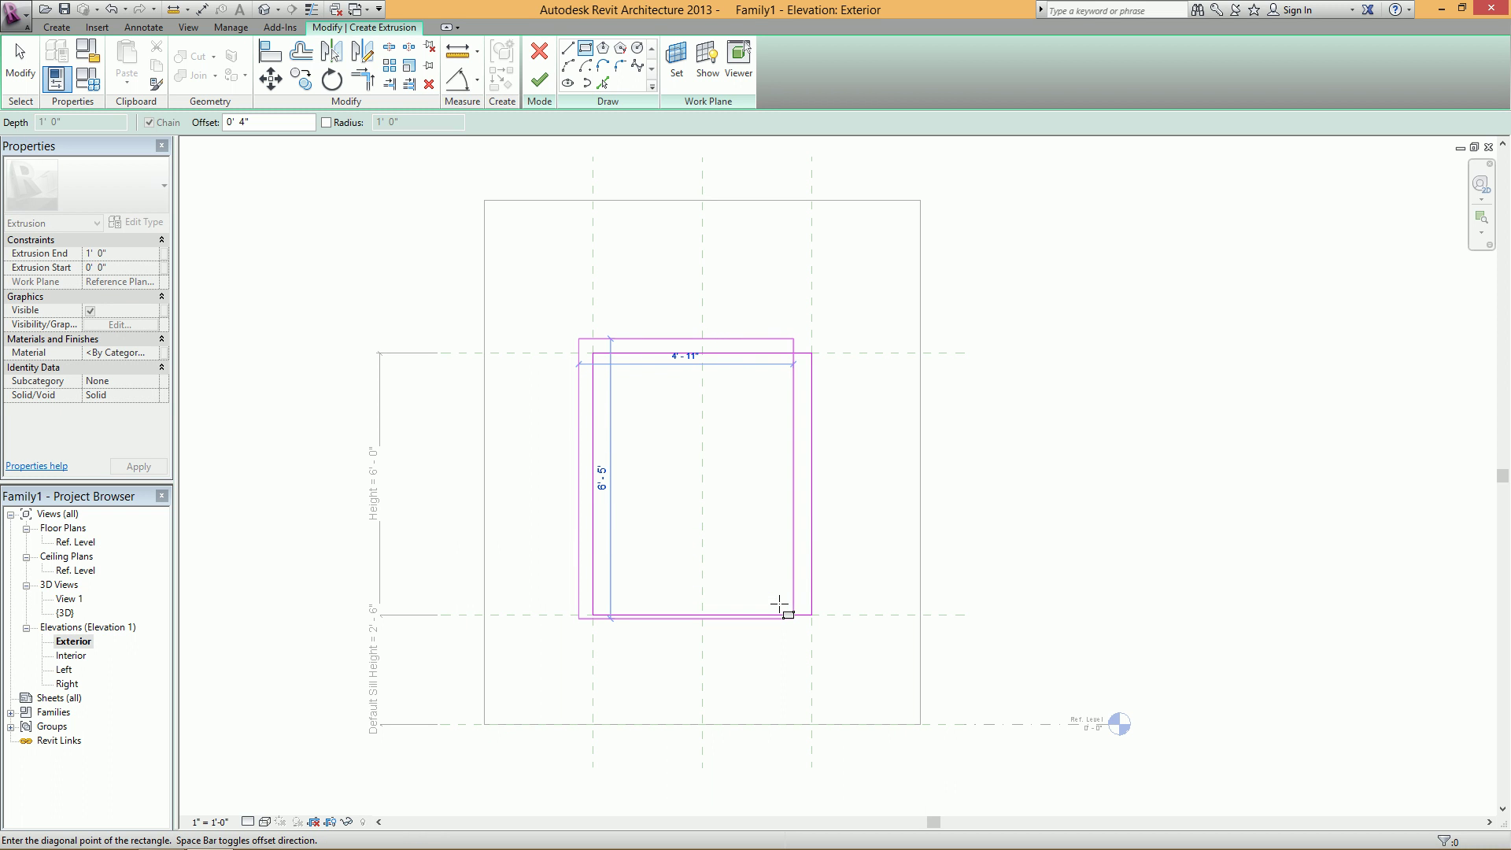
key("space")
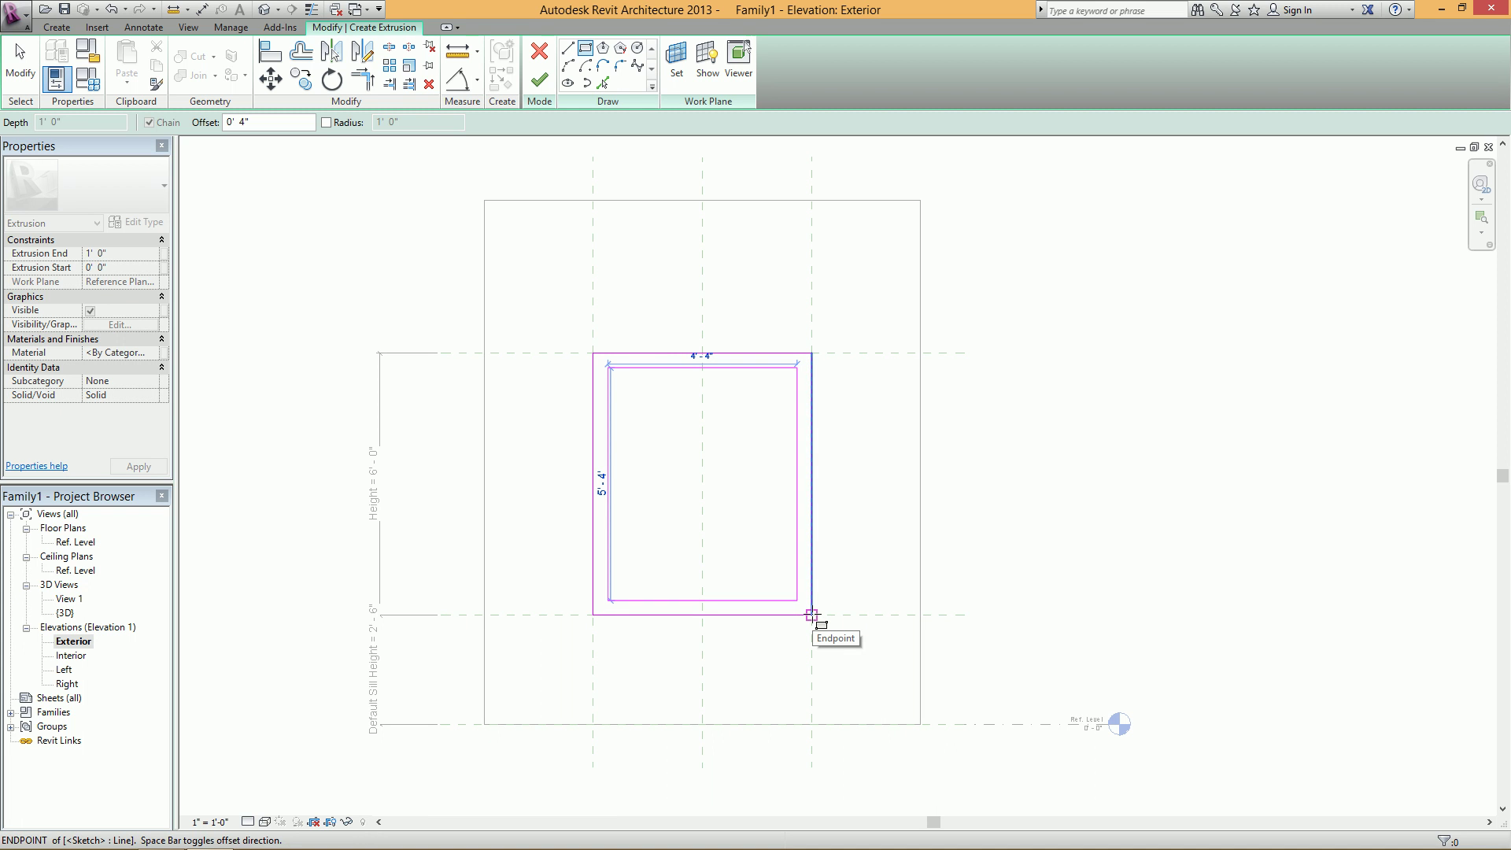
left_click(812, 614)
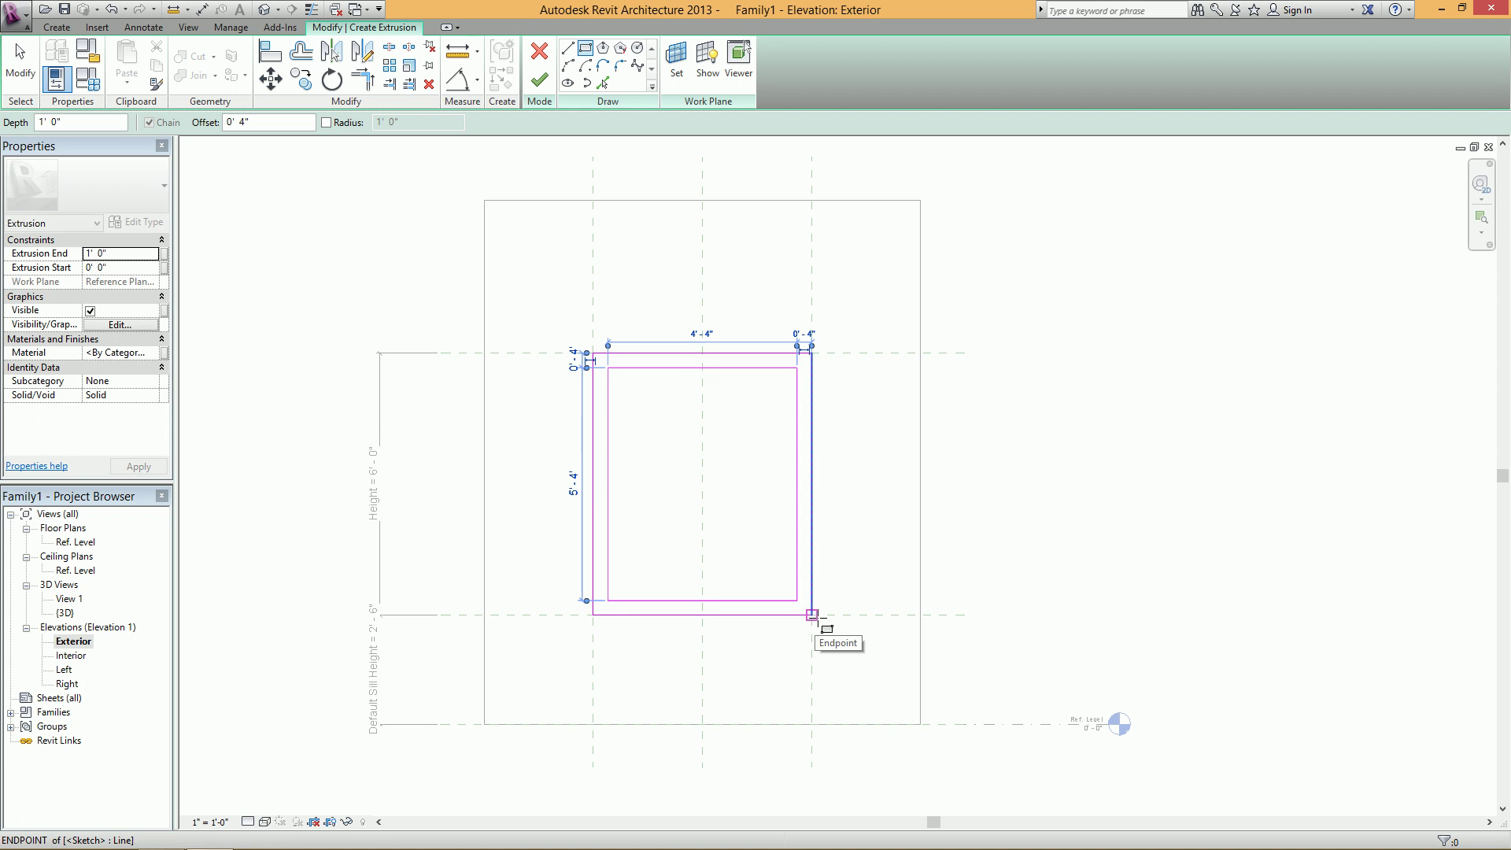
key("Escape")
key("Escape")
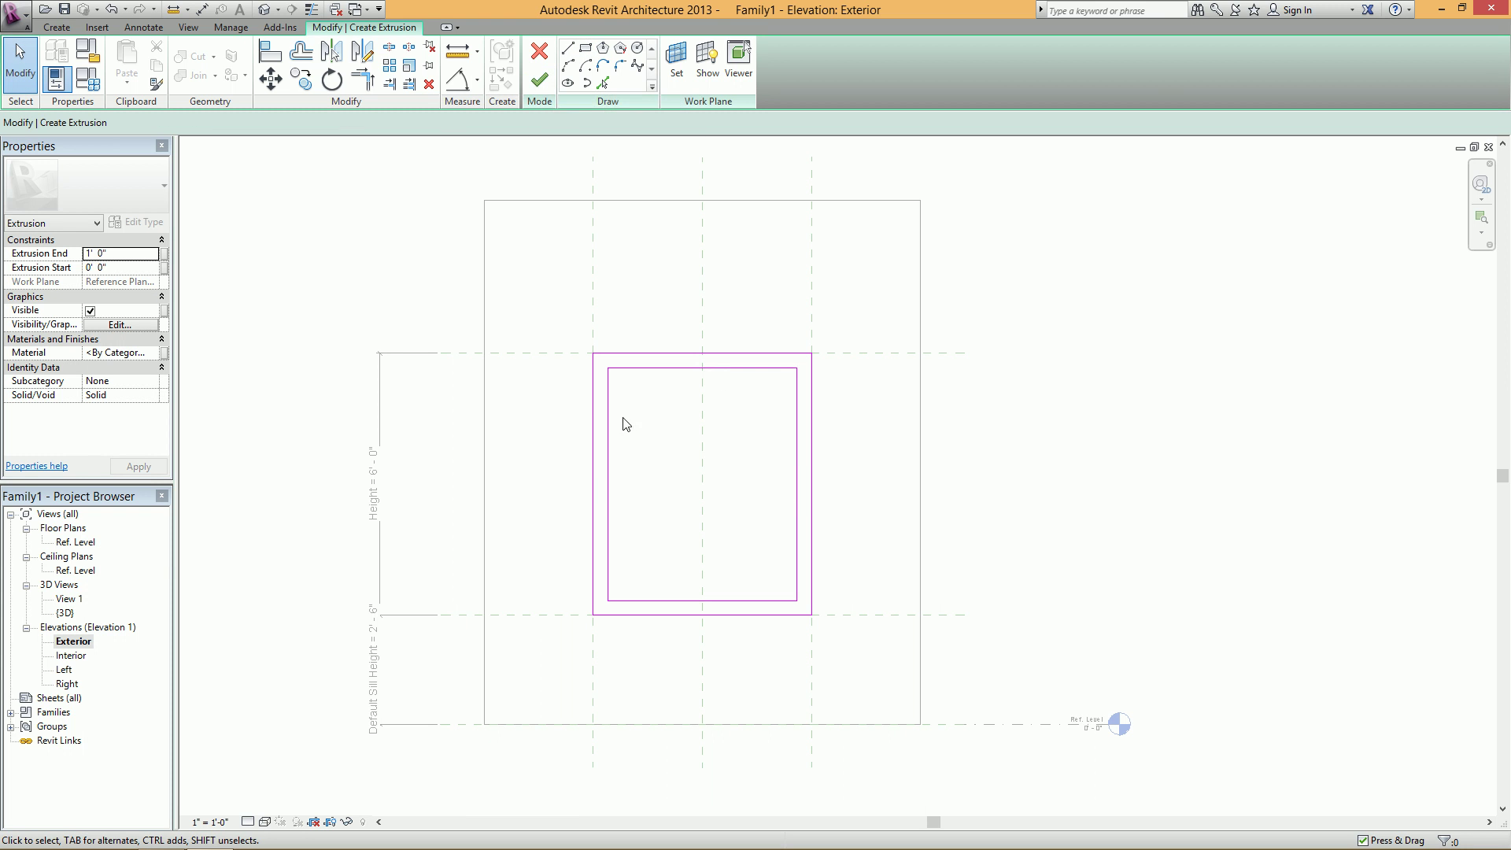
left_click(539, 85)
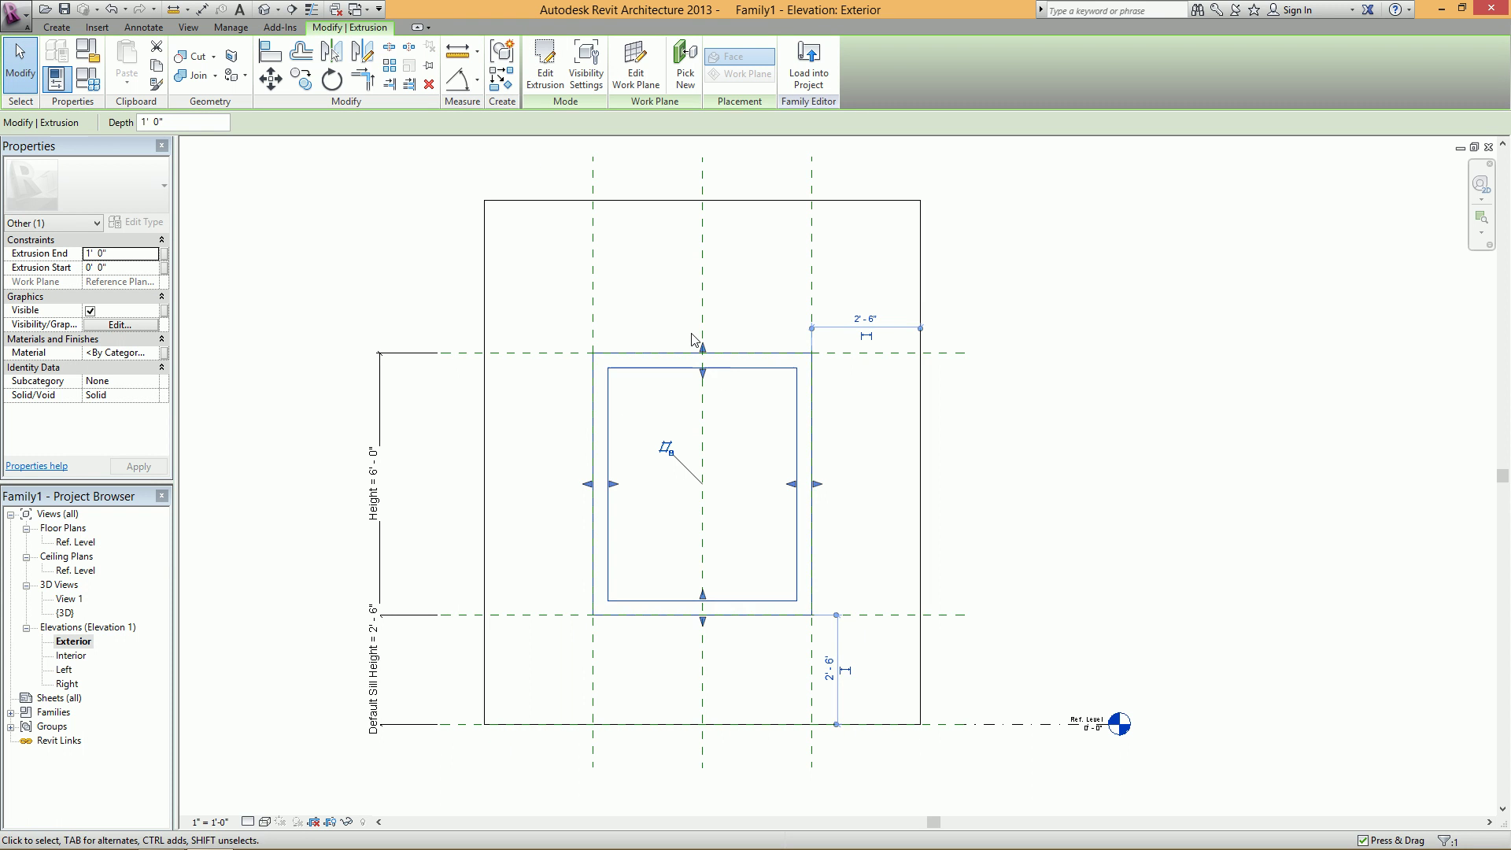
- Test how the frame follows the opening by setting the Height dimension to 7' and back to 6'
middle_click_drag(620, 323, 578, 329)
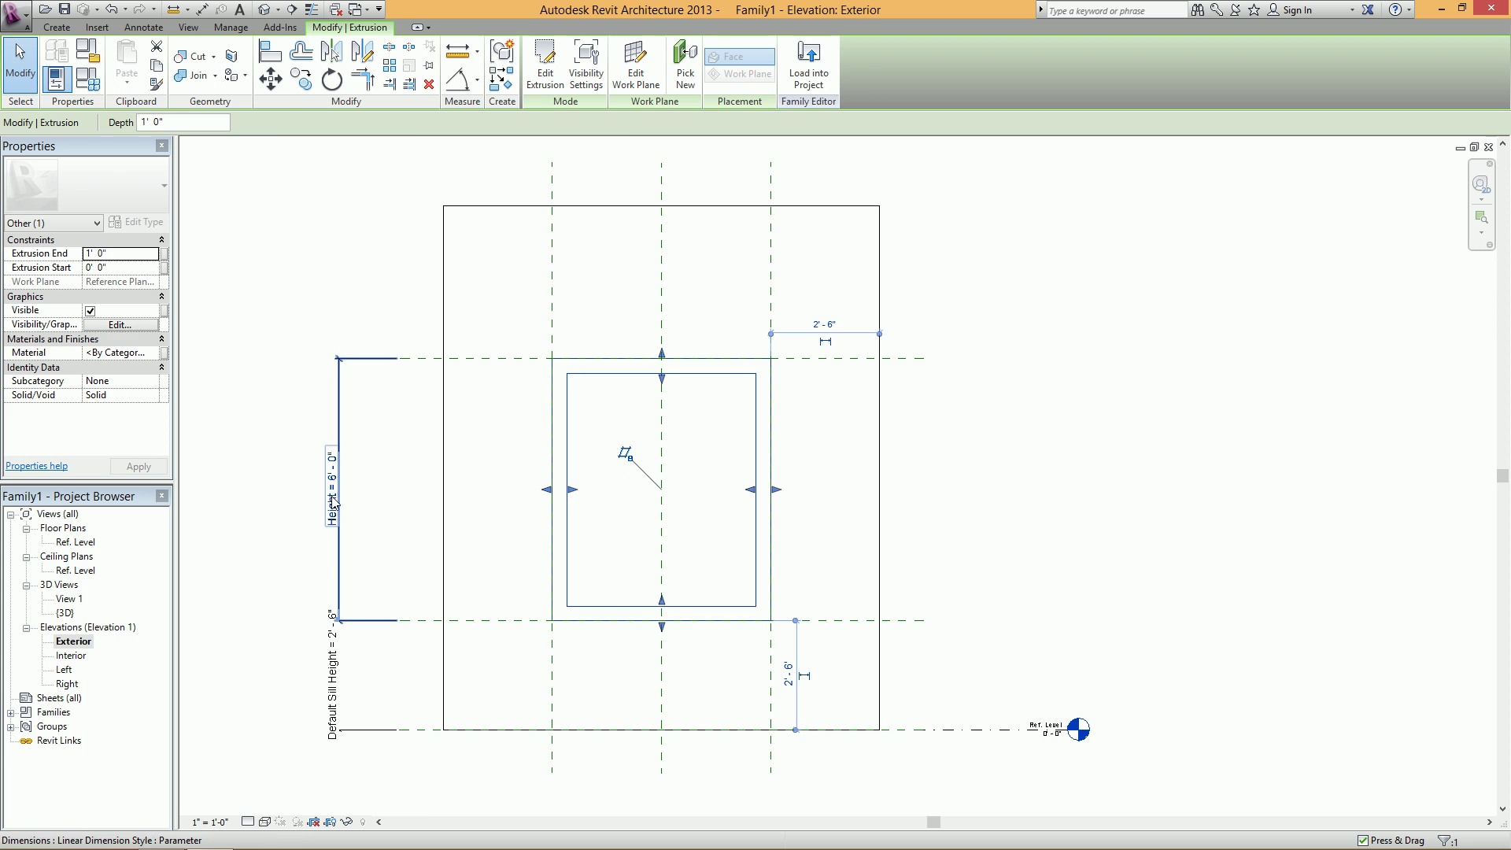
left_click(333, 486)
left_click(334, 484)
type("7")
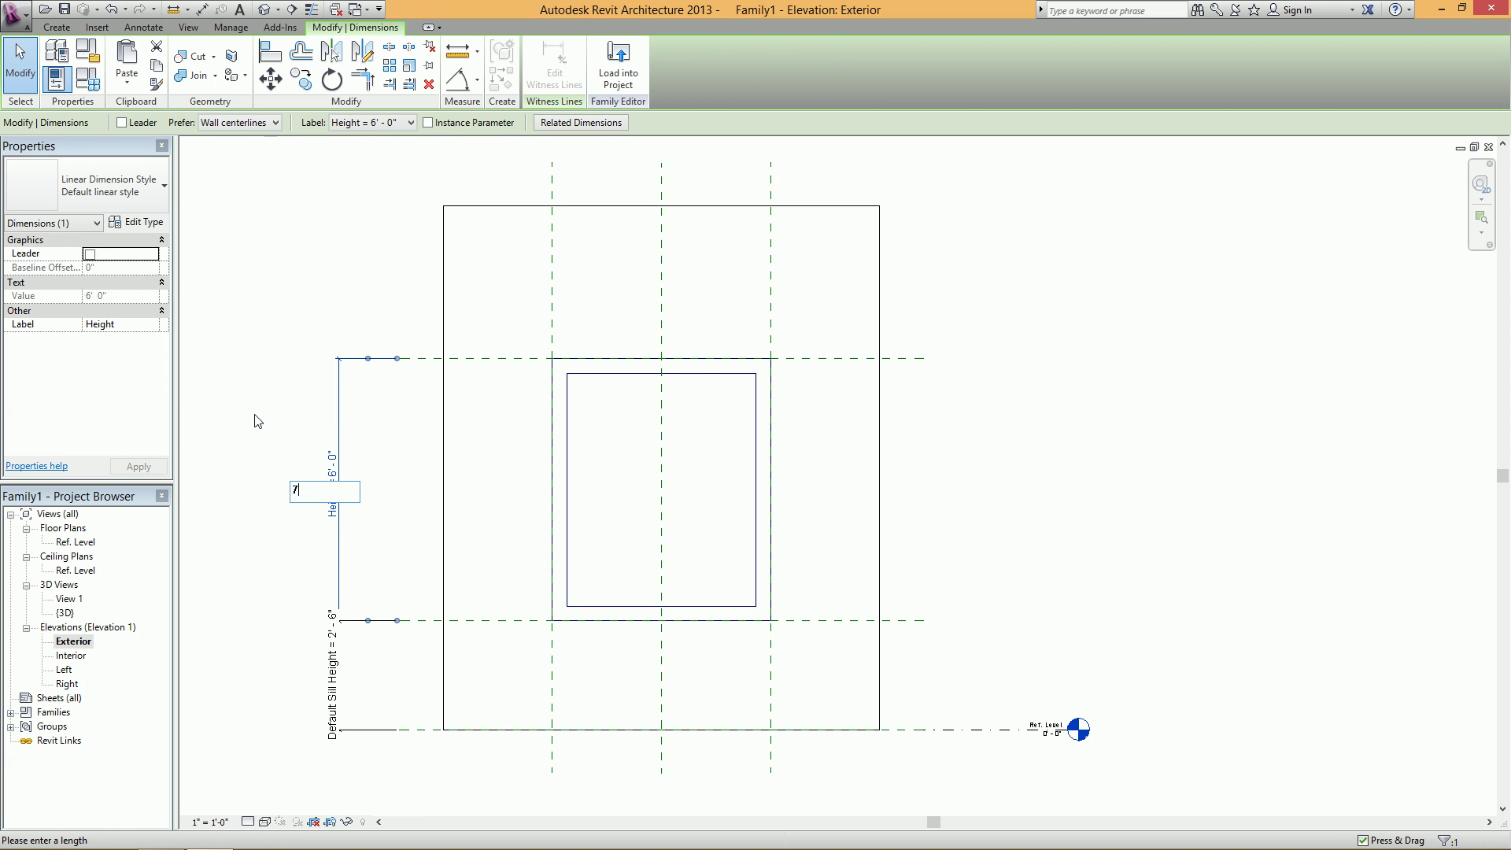
key("Return")
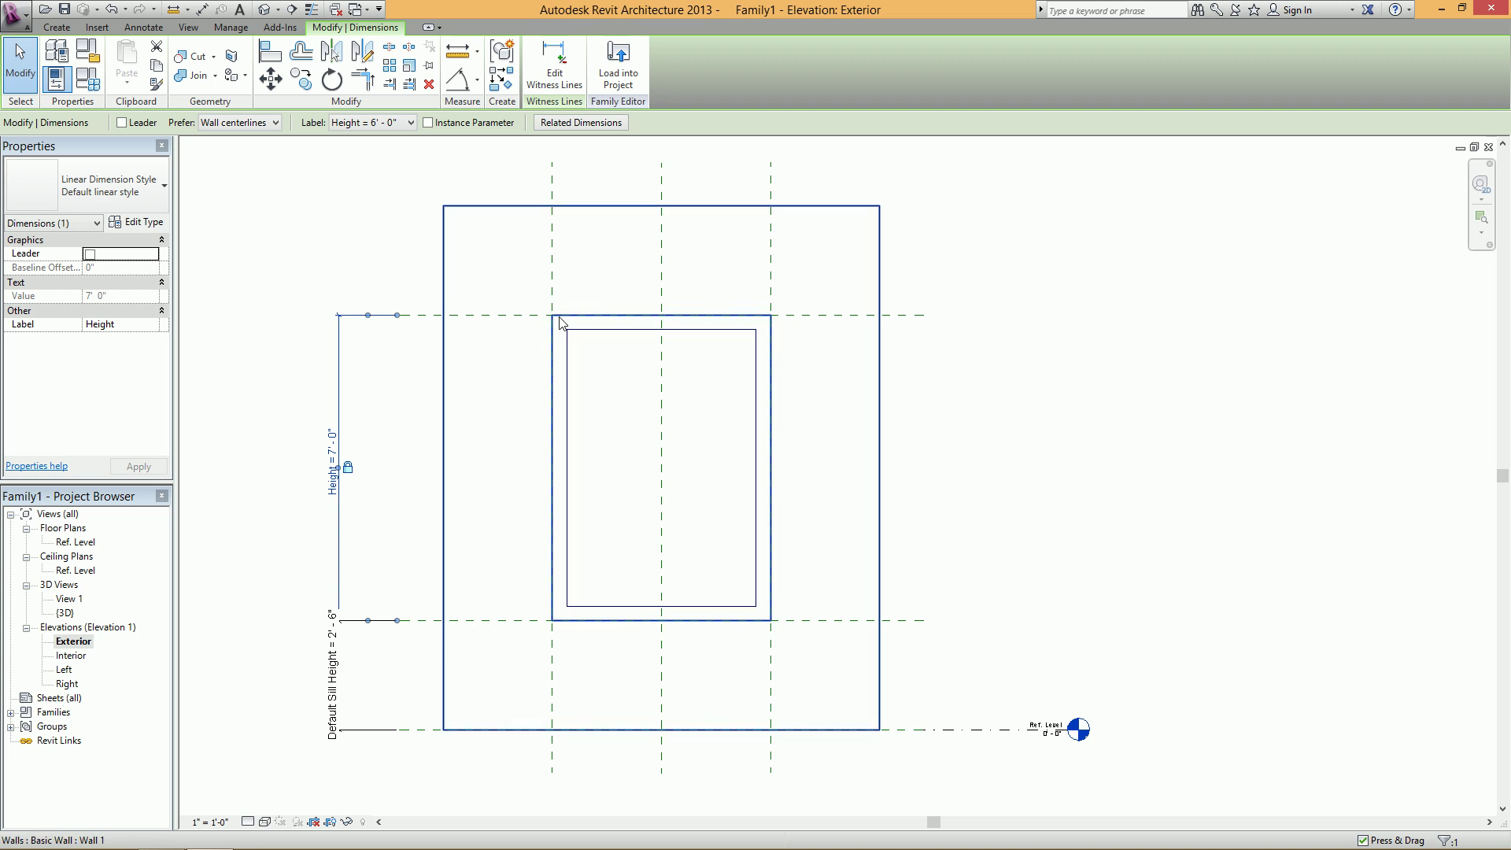
left_click(333, 451)
type("6")
key("Return")
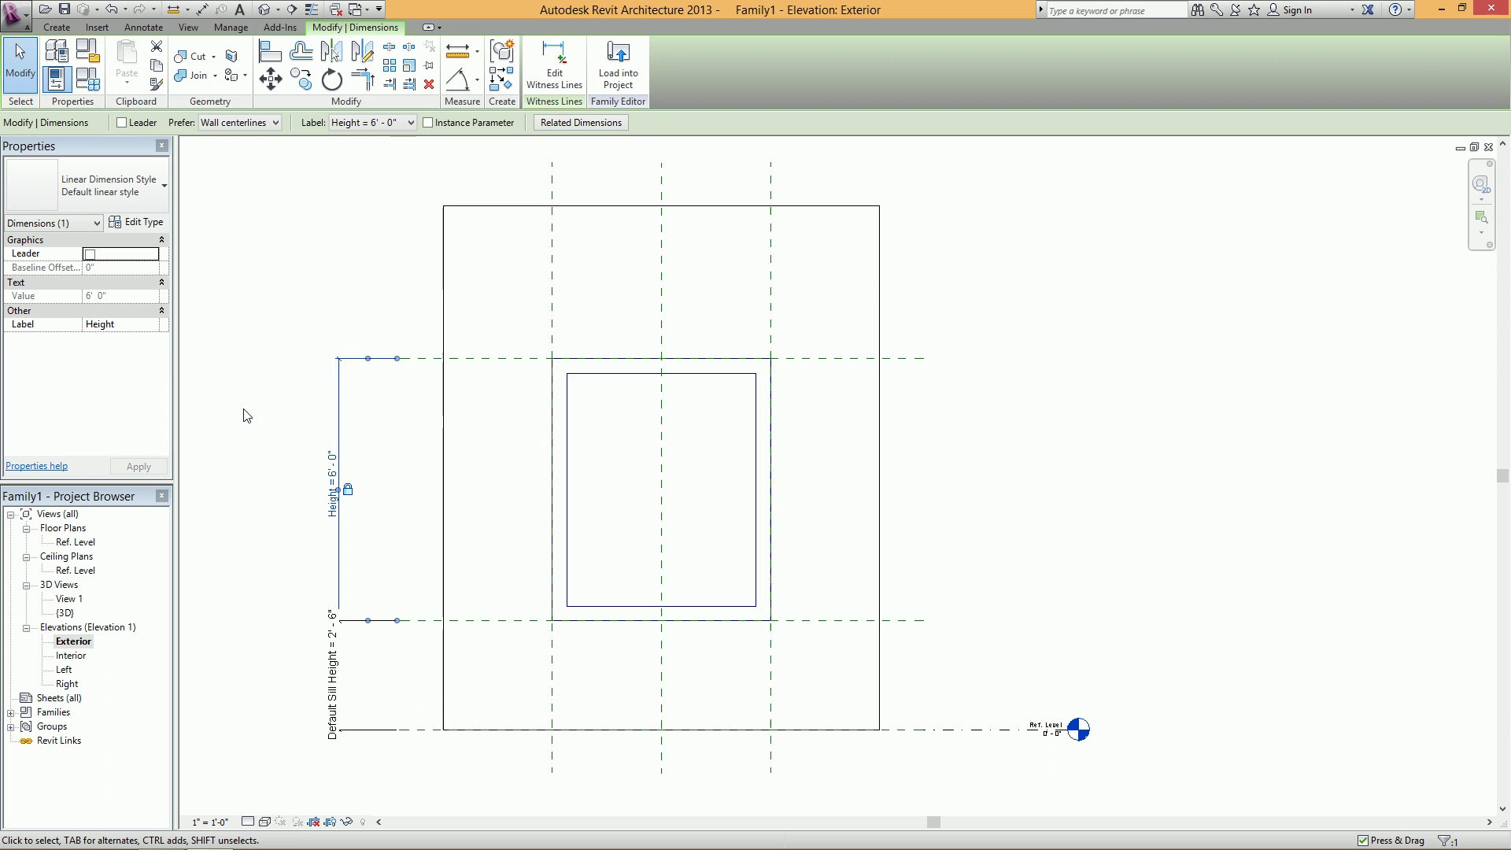
left_click(614, 414)
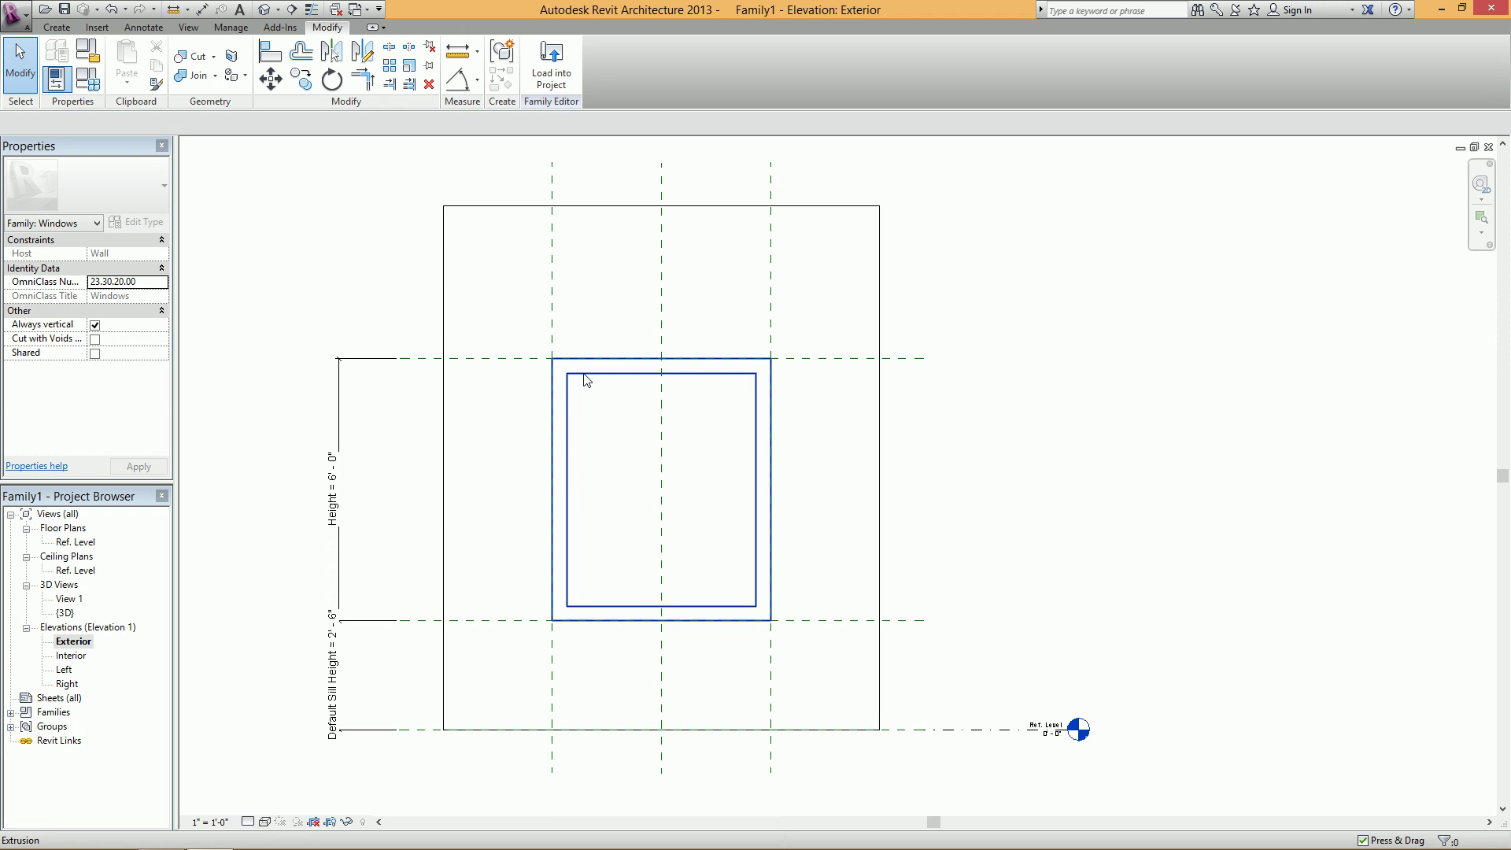
- Open the frame extrusion's sketch for editing and turn on Automatic Sketch Dimensions in the view's annotation visibility
left_click(589, 375)
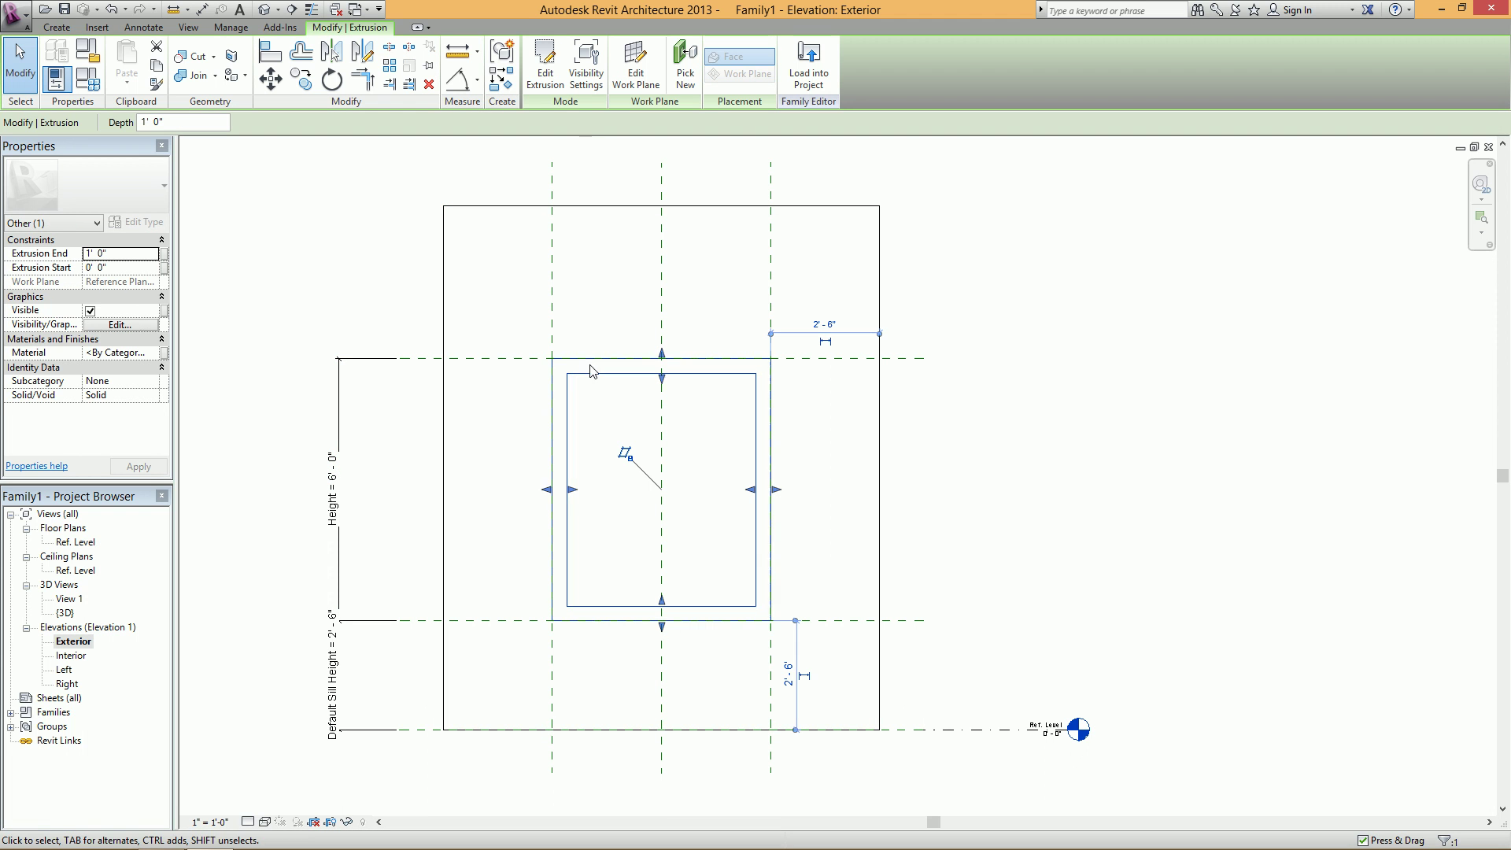
left_click(546, 75)
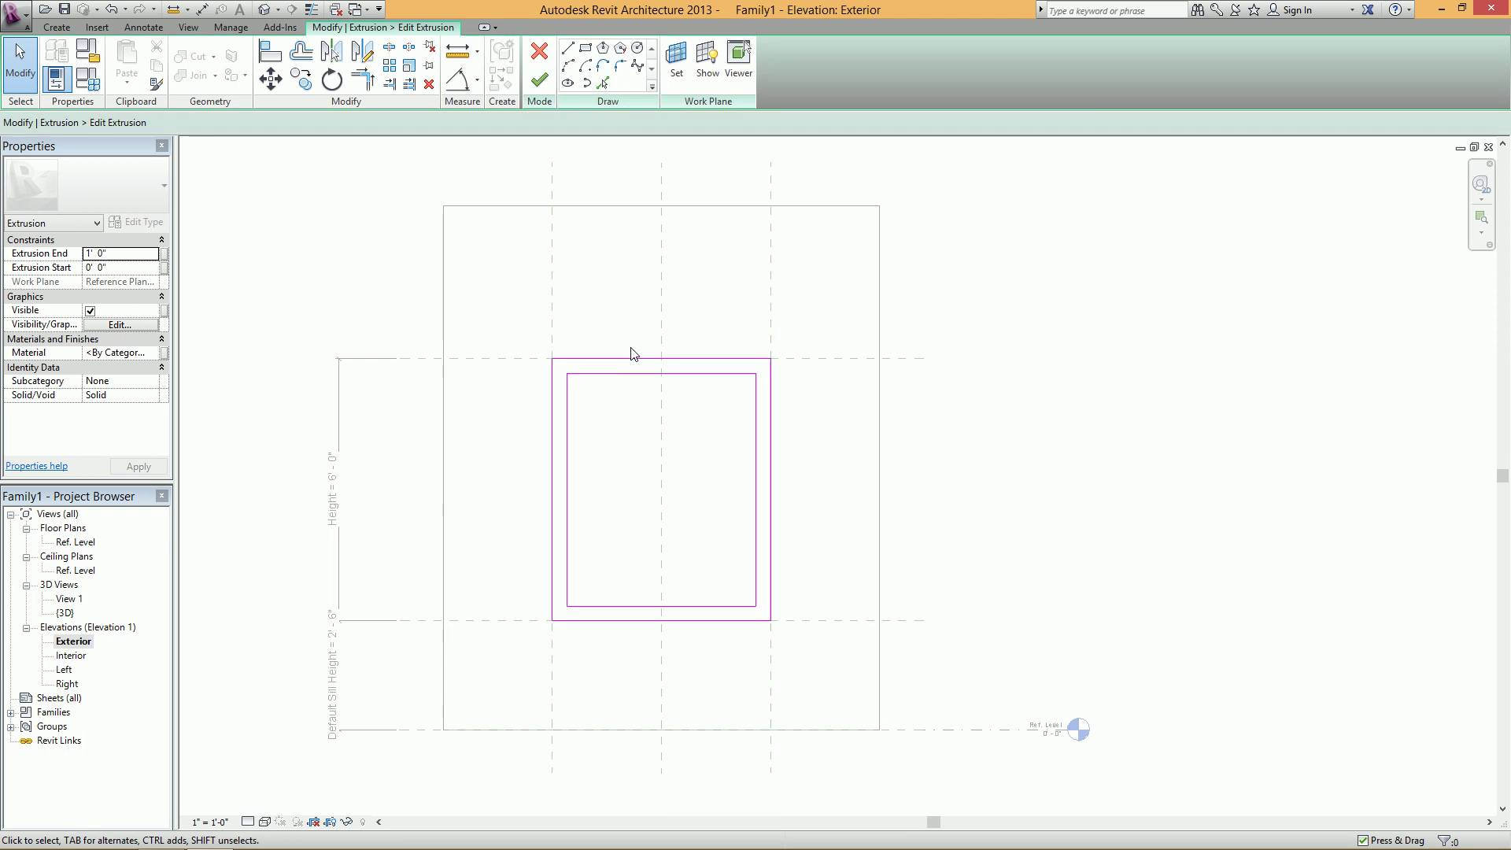
left_click(184, 28)
left_click(67, 84)
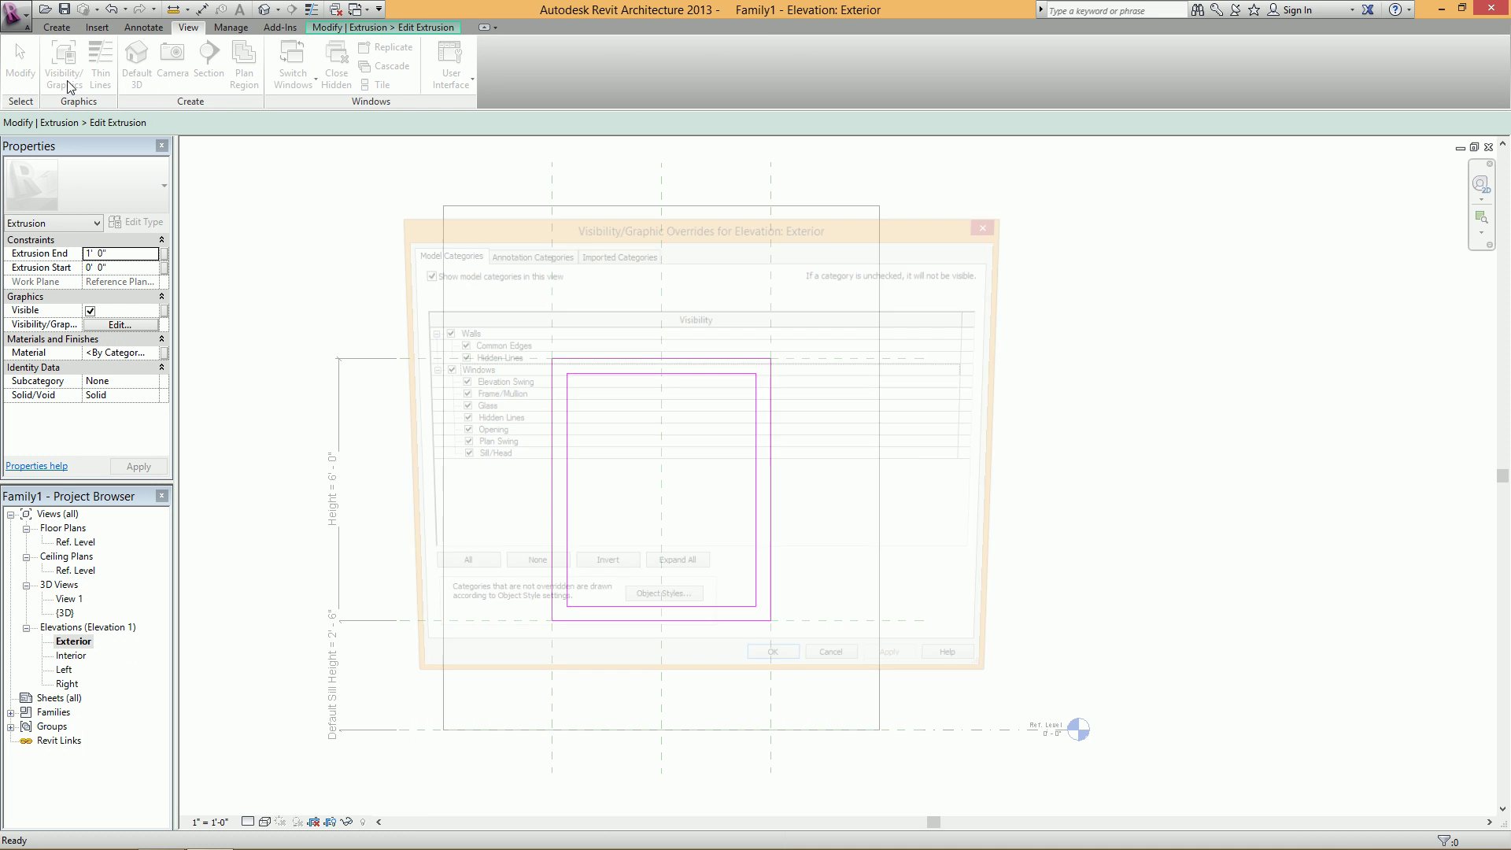
left_click(549, 255)
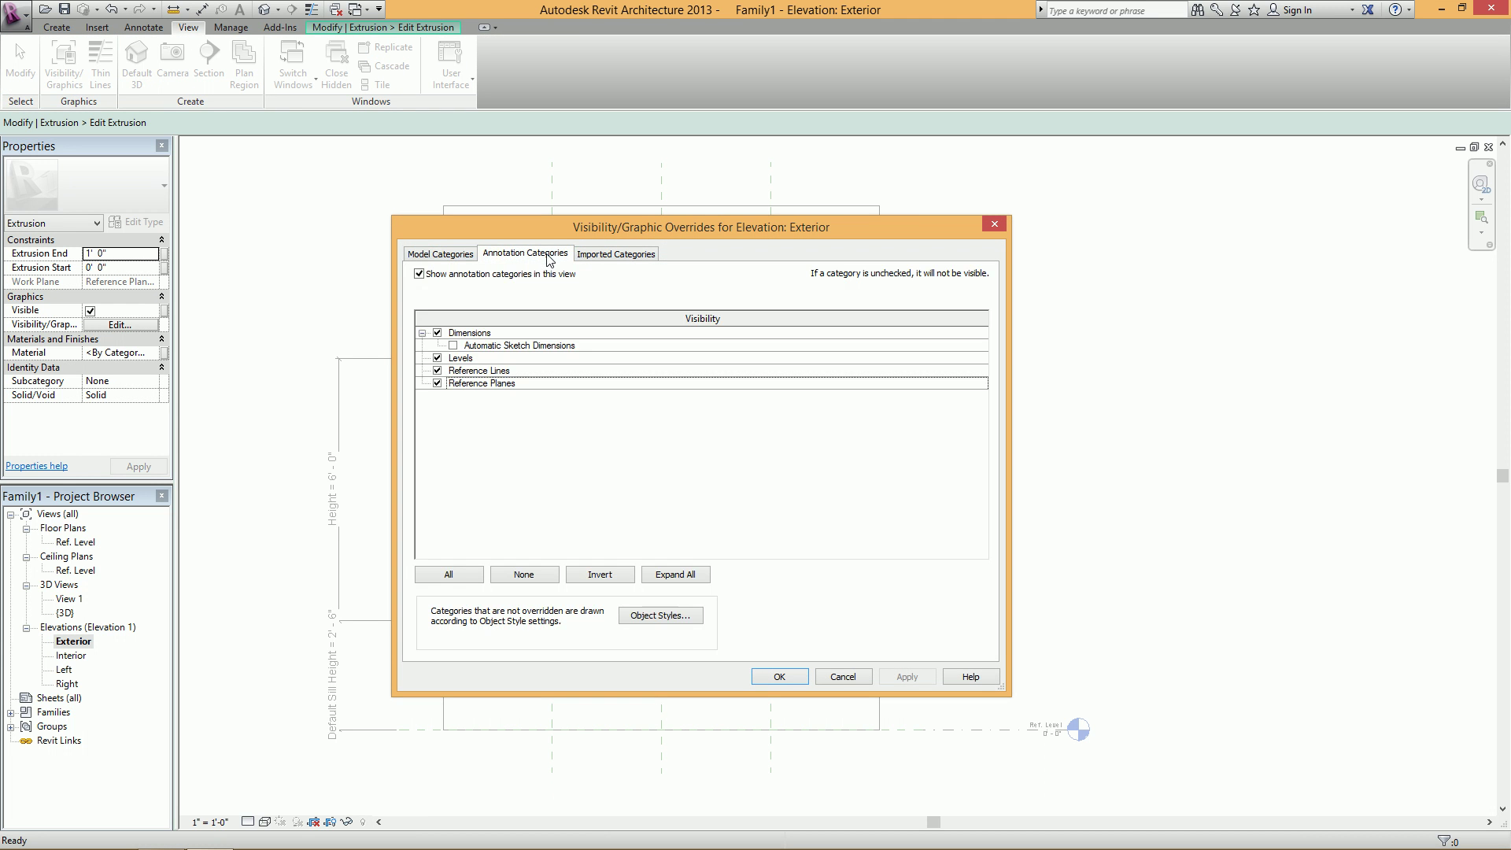
left_click(454, 347)
left_click(781, 679)
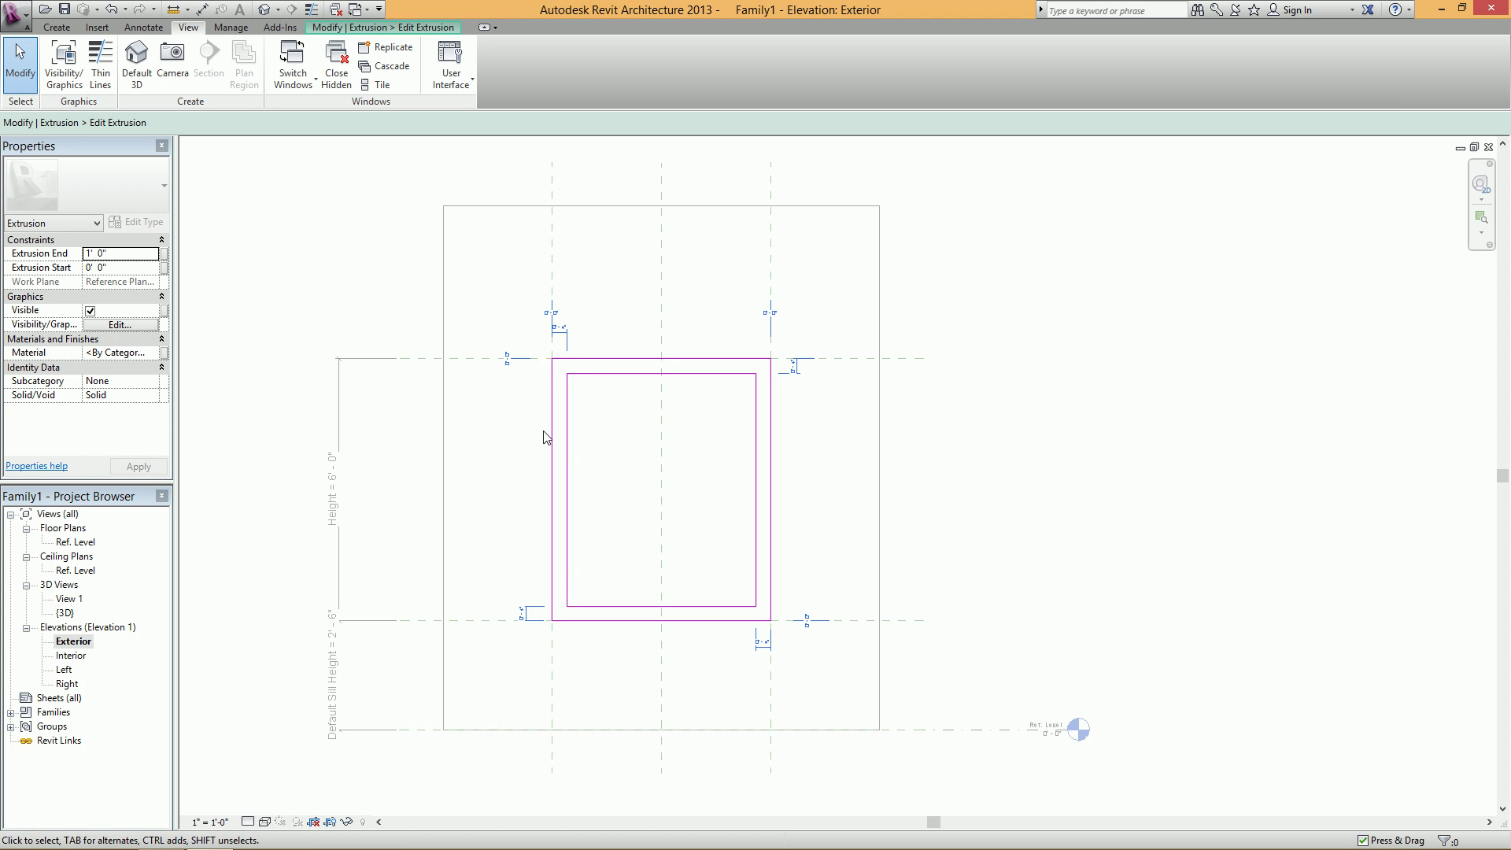
scroll(767, 634, "up", 2)
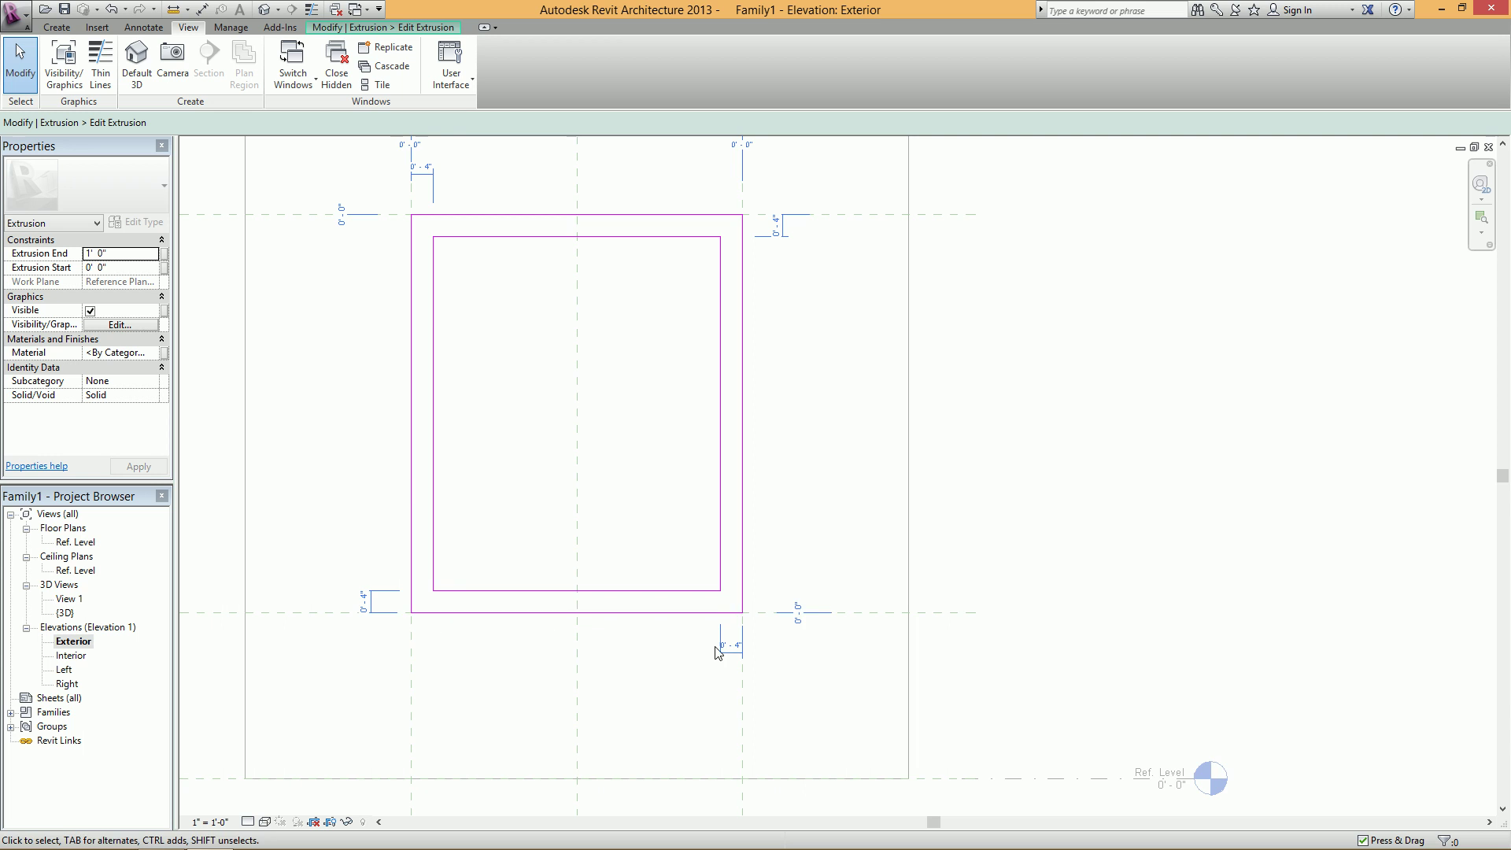
scroll(718, 652, "down", 1)
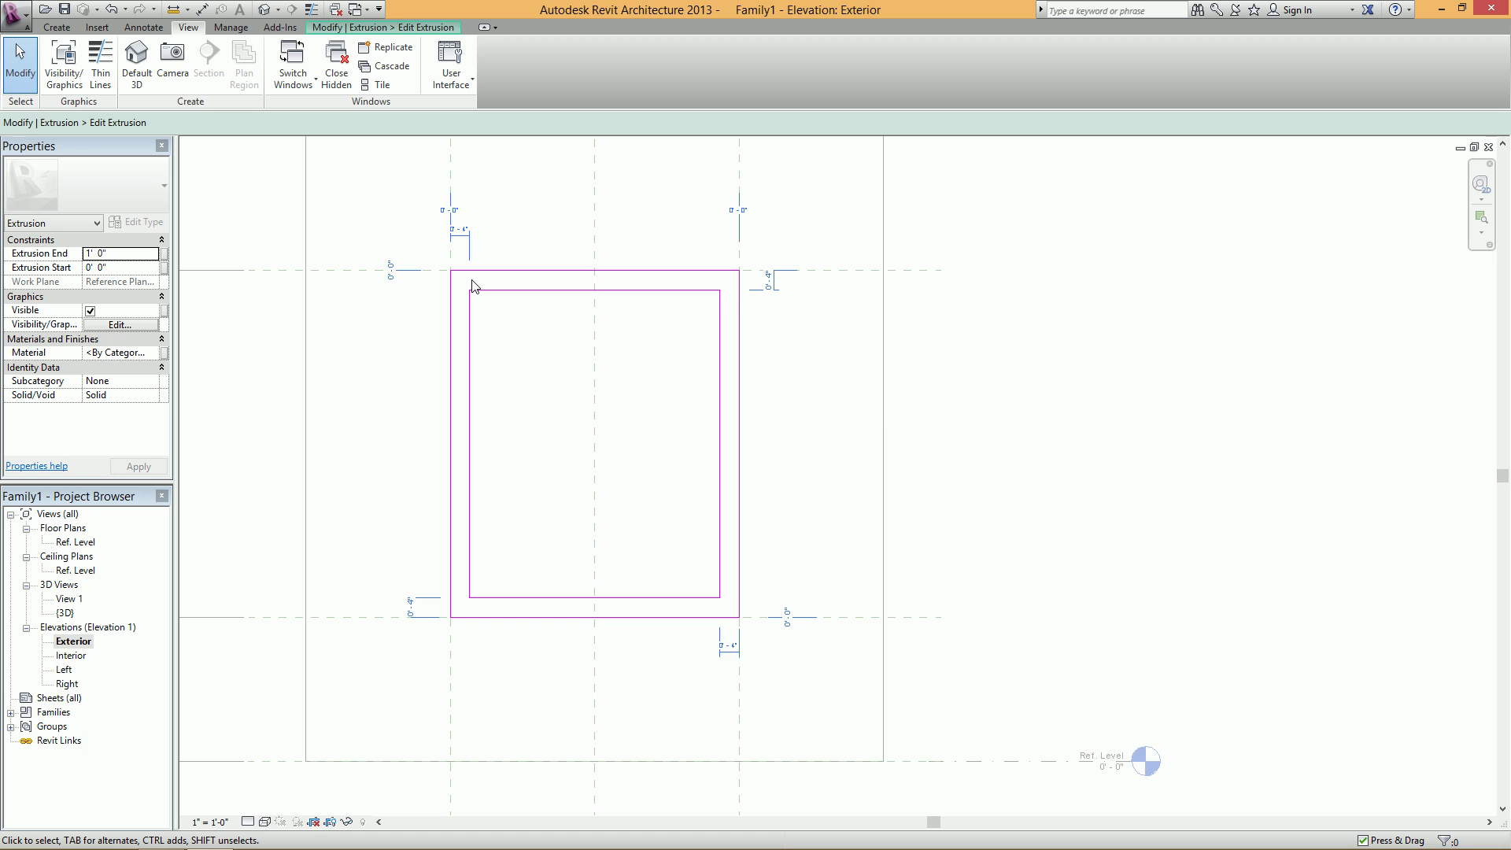
- Align the outer rectangle's left and right edges to the opening's vertical reference planes and lock both alignments
left_click(432, 29)
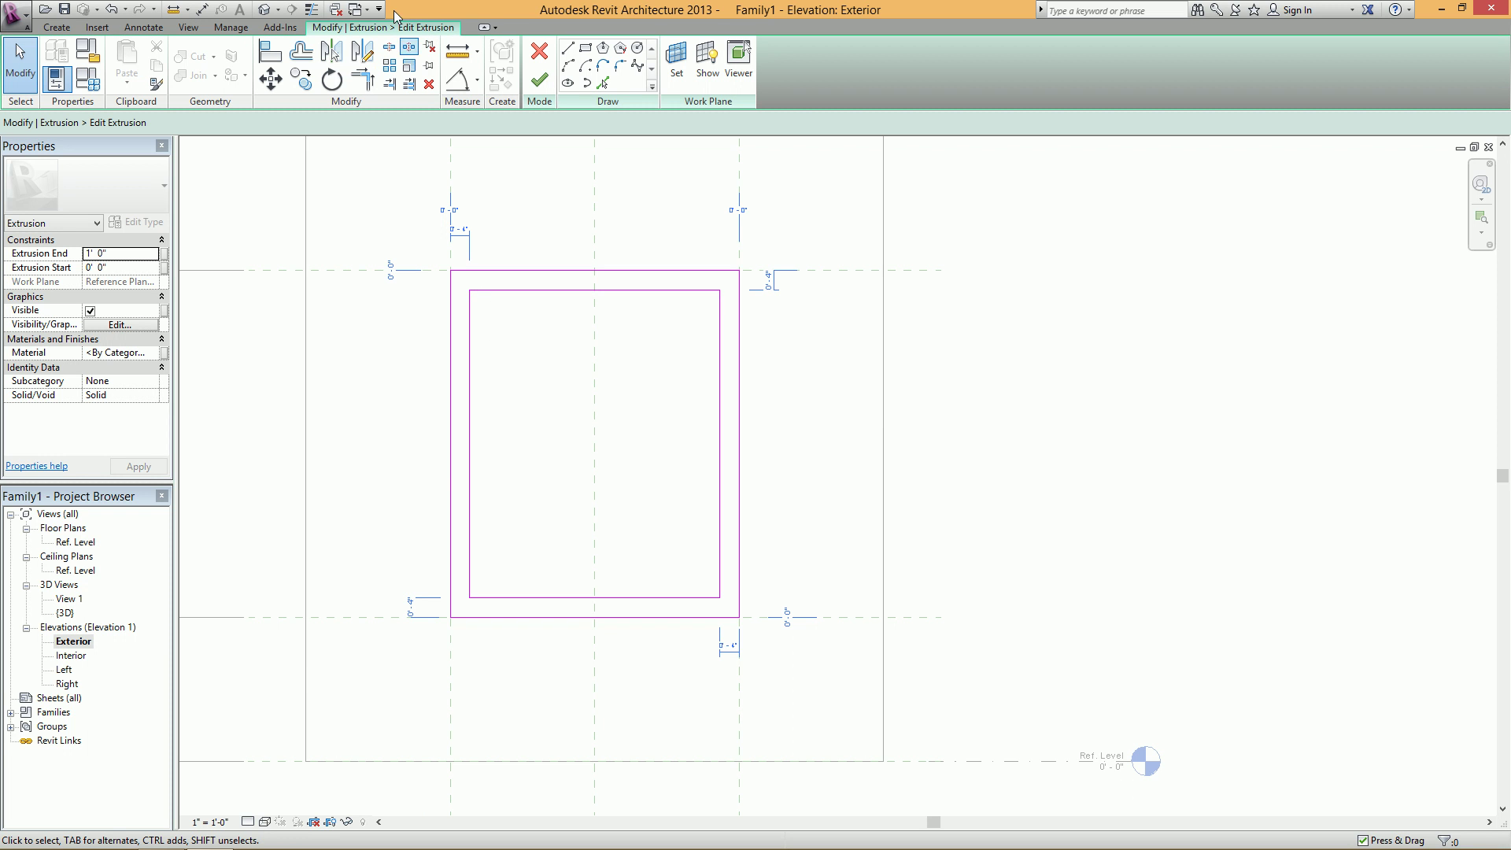
left_click(273, 52)
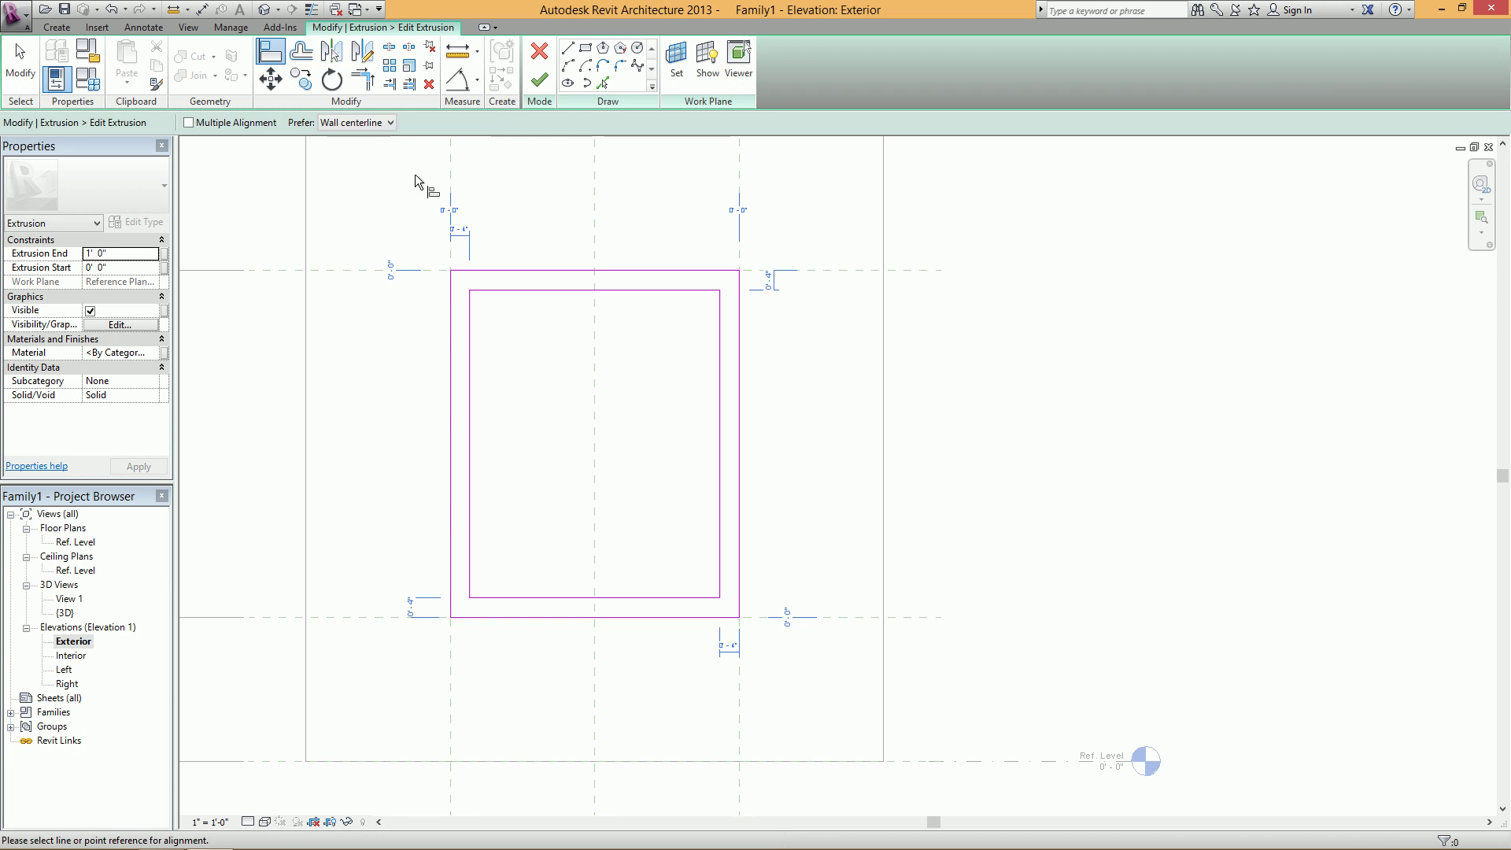
middle_click_drag(447, 167, 441, 216)
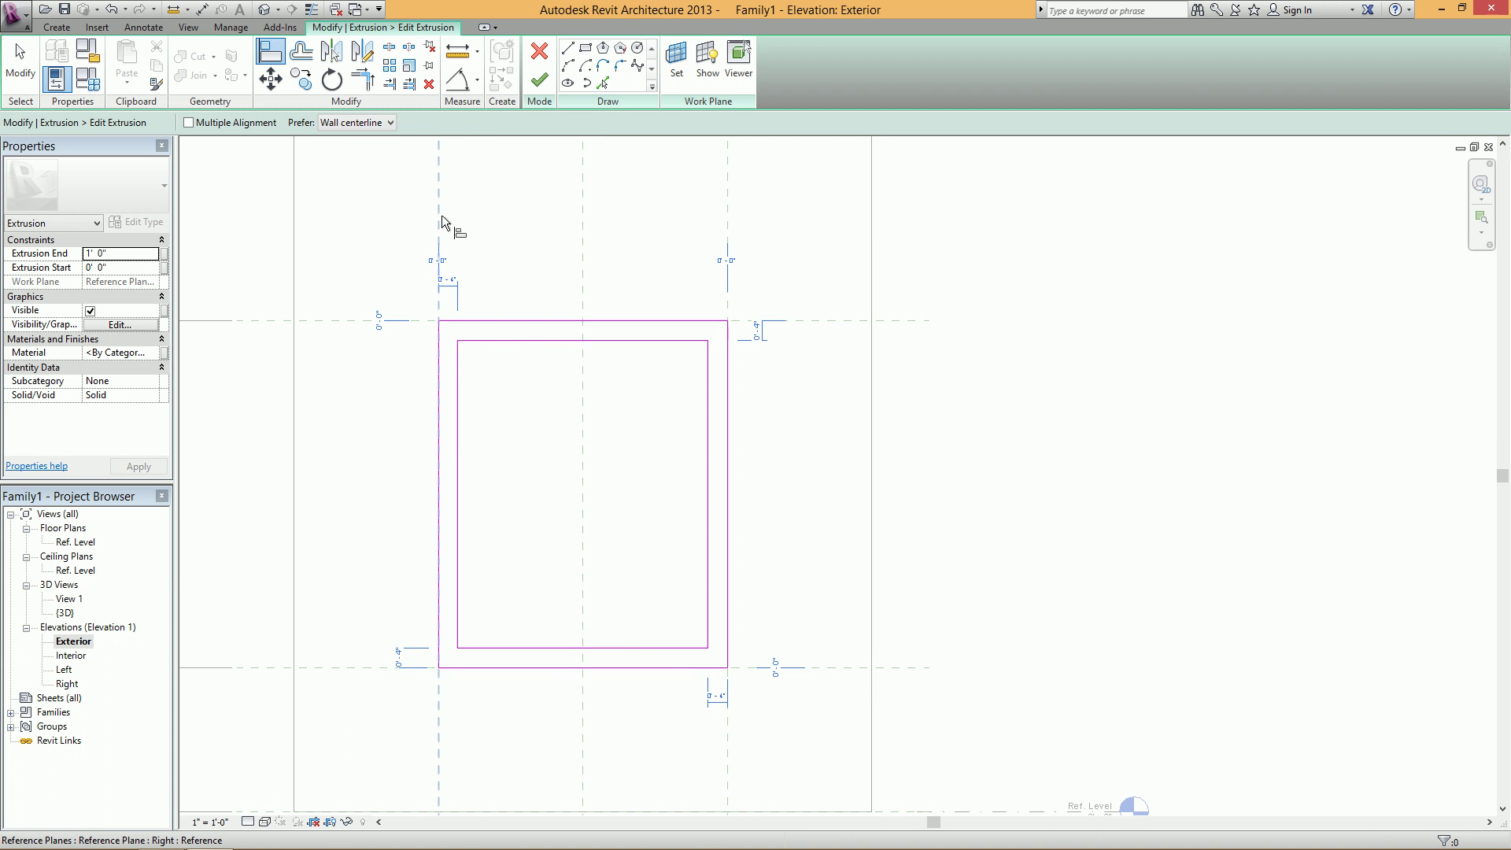
left_click(442, 214)
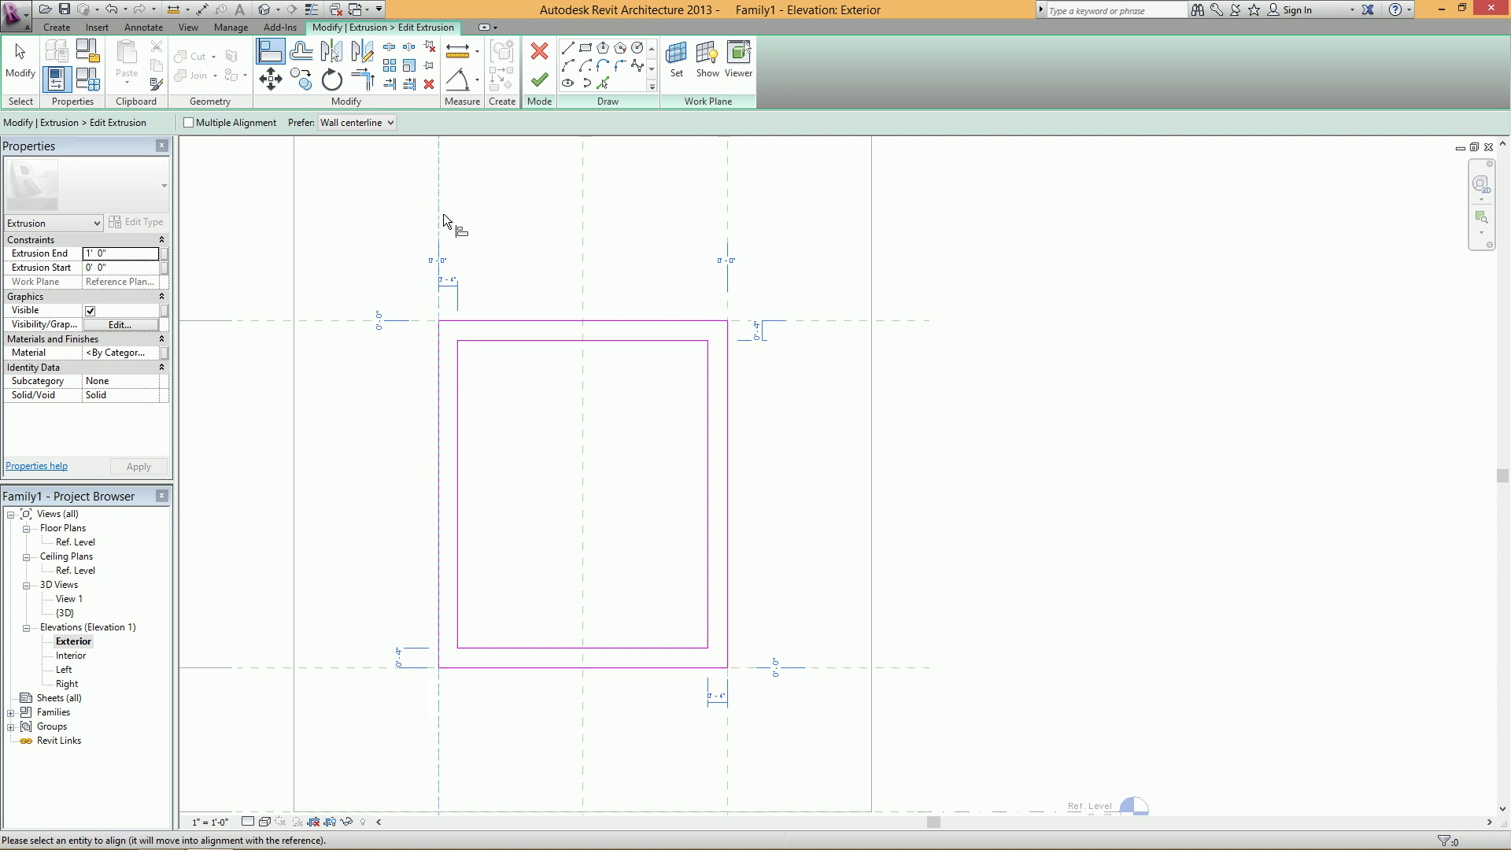
left_click(438, 365)
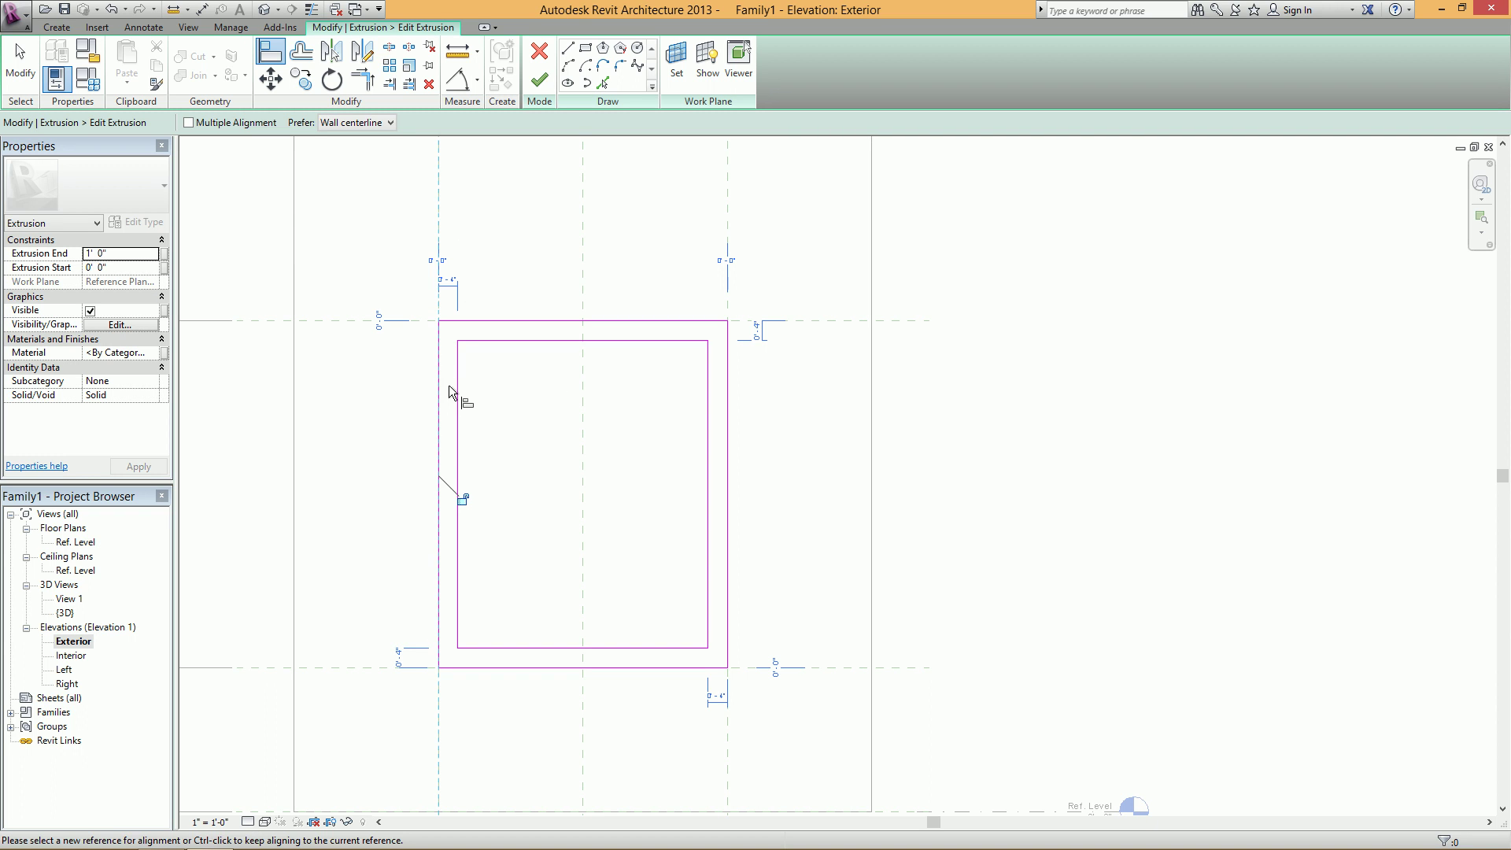
left_click(467, 500)
left_click(726, 182)
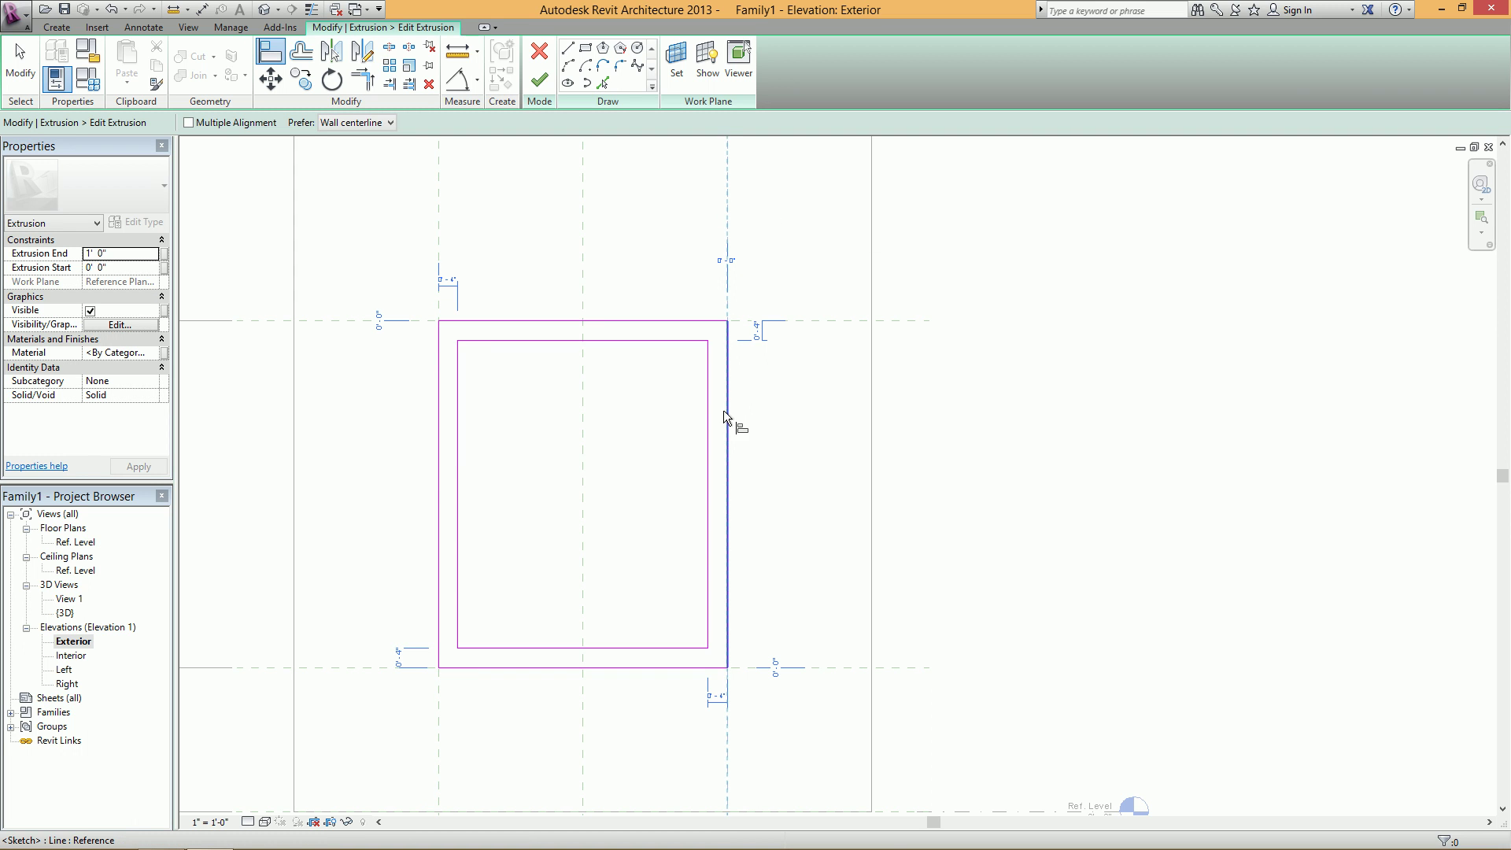
left_click(726, 453)
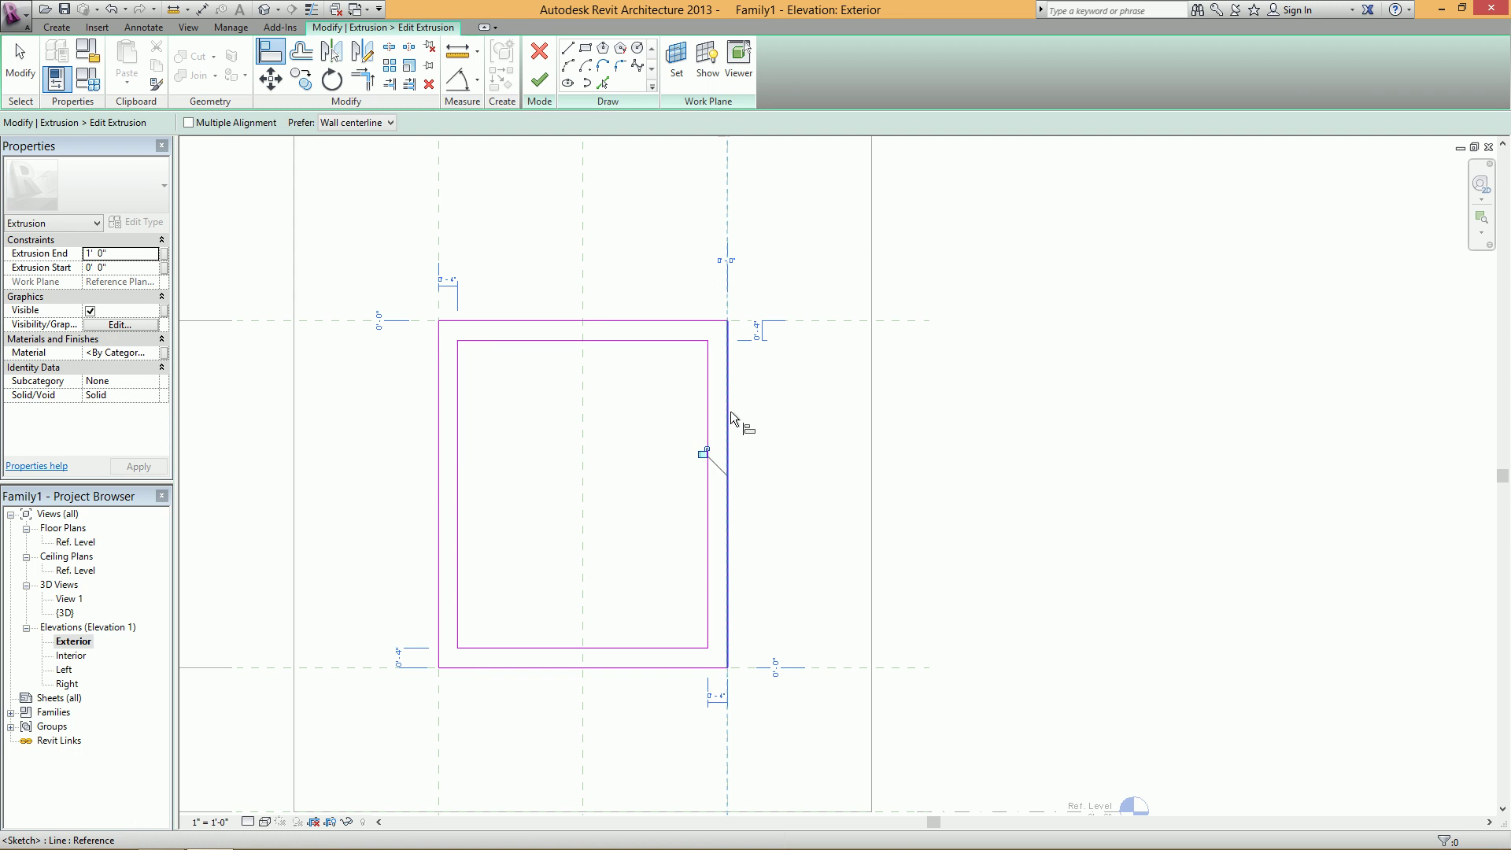
- Align the outer rectangle's bottom and top edges to the opening's horizontal reference planes, locking the top alignment
left_click(858, 668)
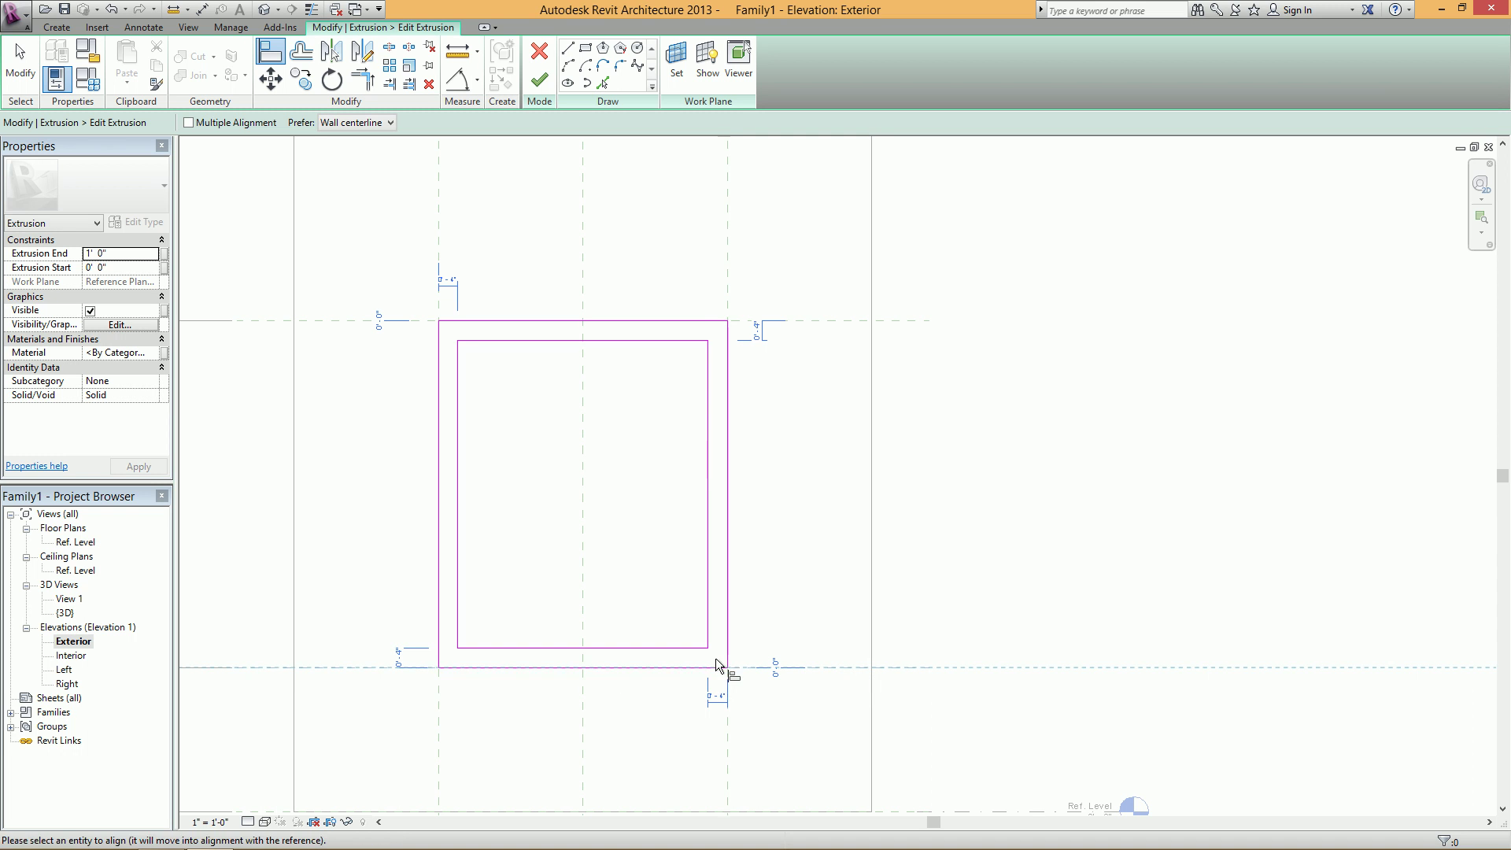
left_click(654, 666)
left_click(836, 324)
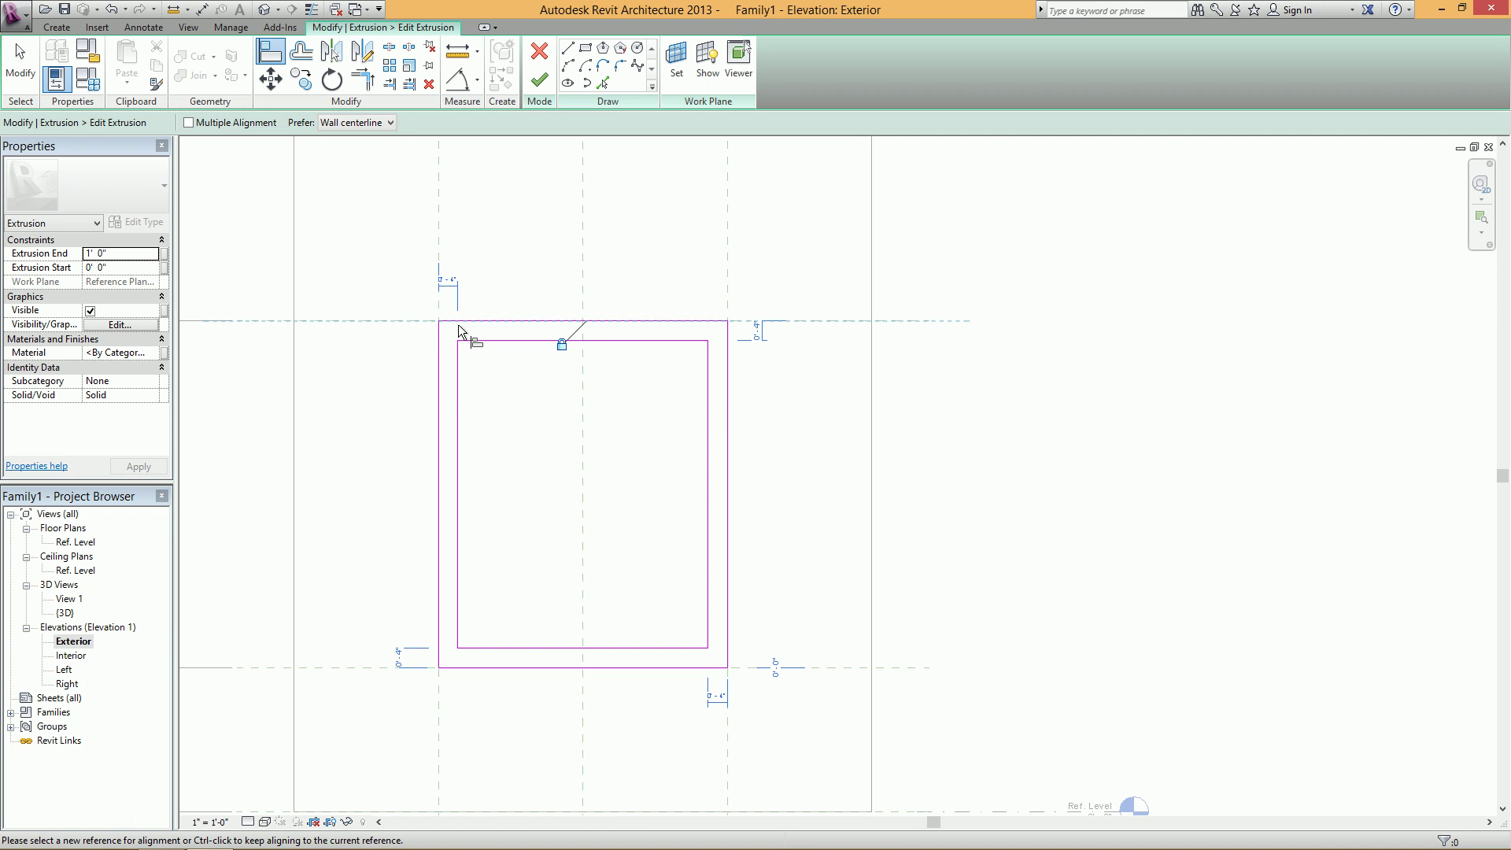
left_click(457, 385)
- Add an aligned dimension from the left reference plane to the inner rectangle's left edge and lock it
left_click(477, 80)
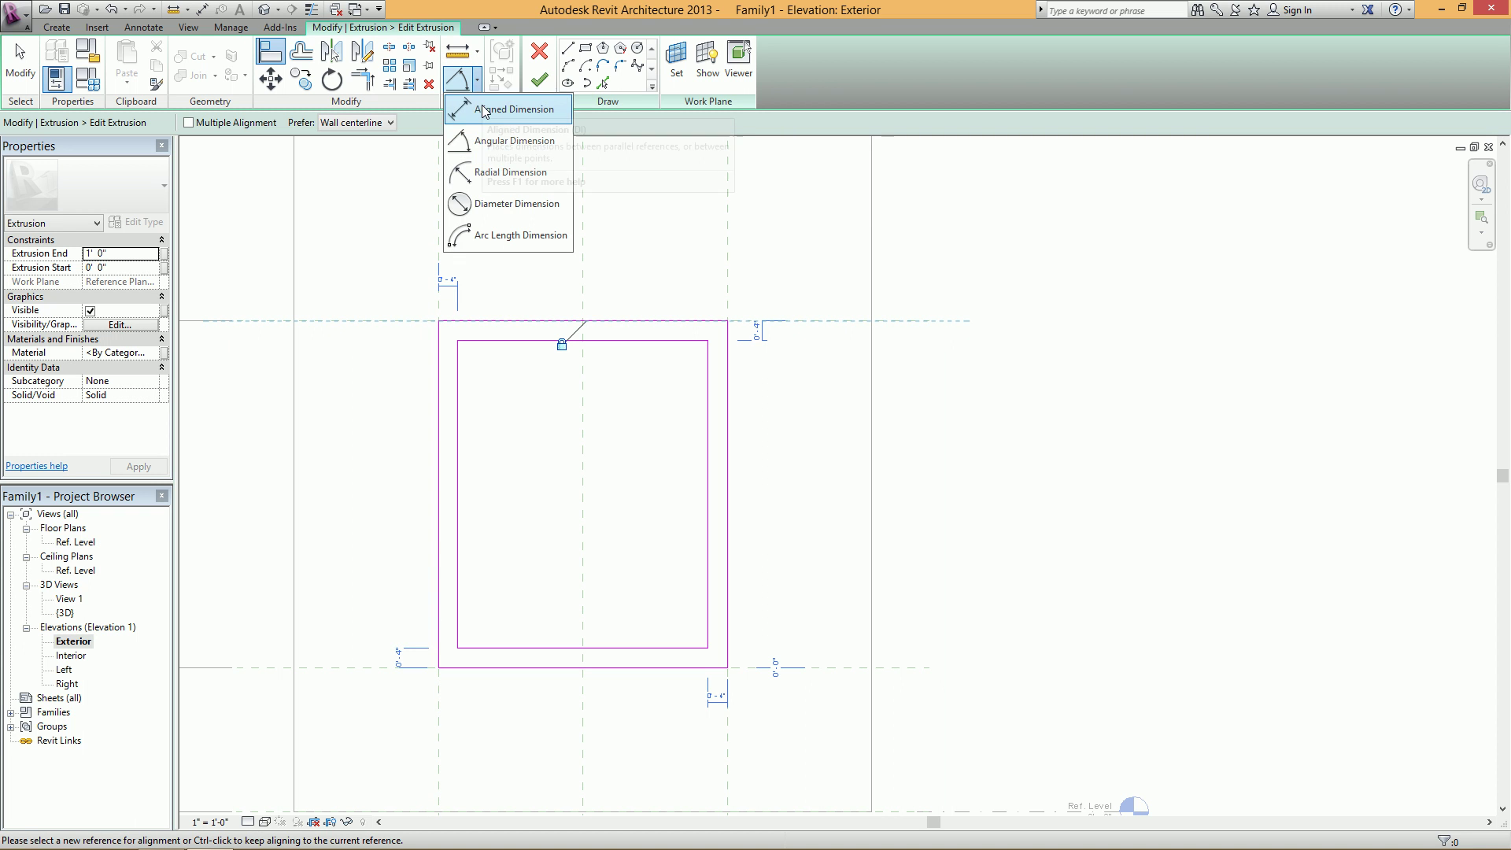
left_click(486, 111)
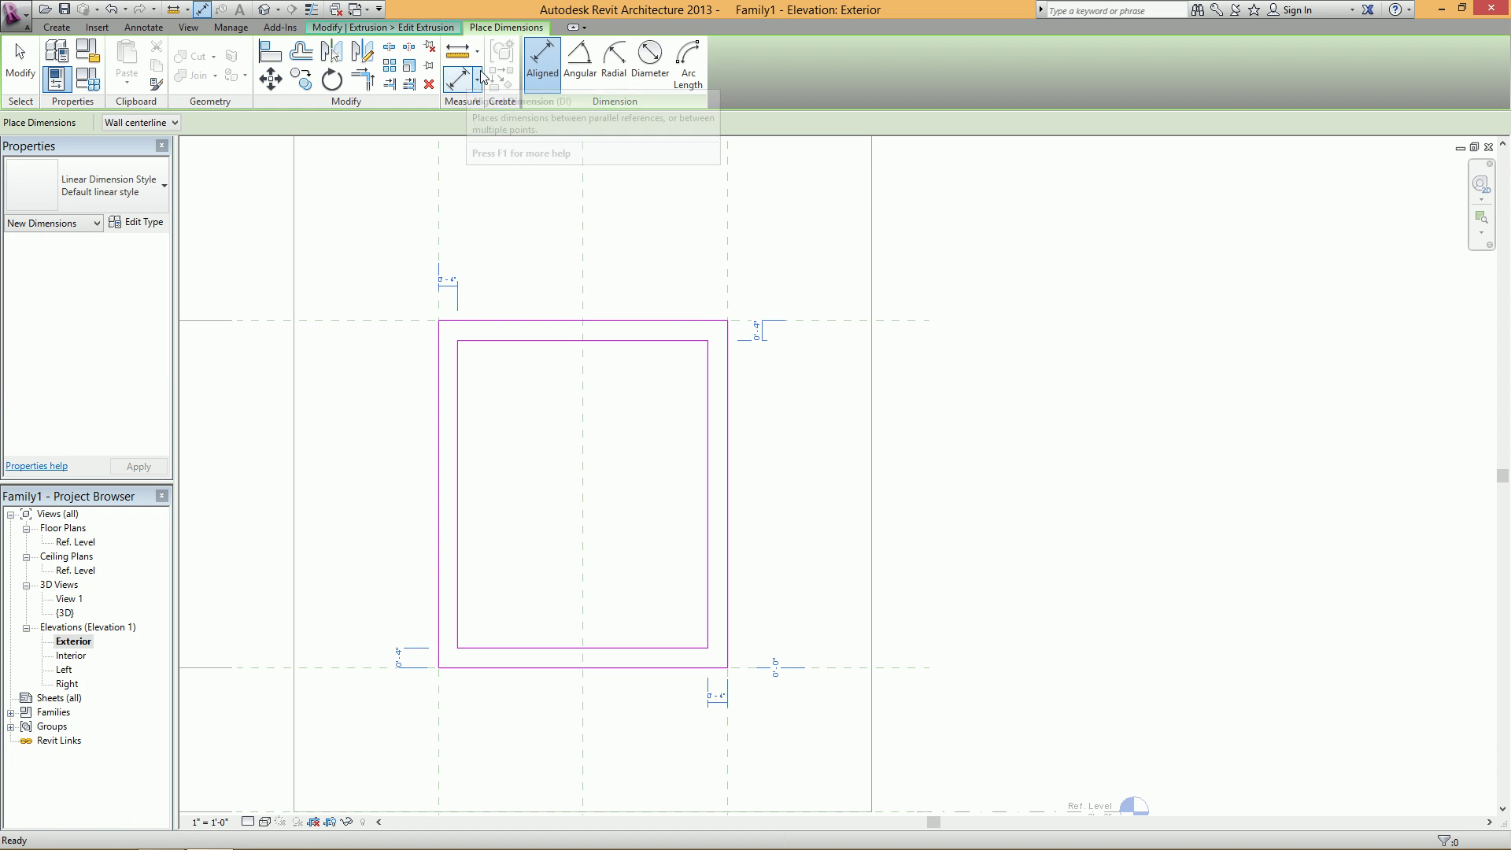
left_click(143, 27)
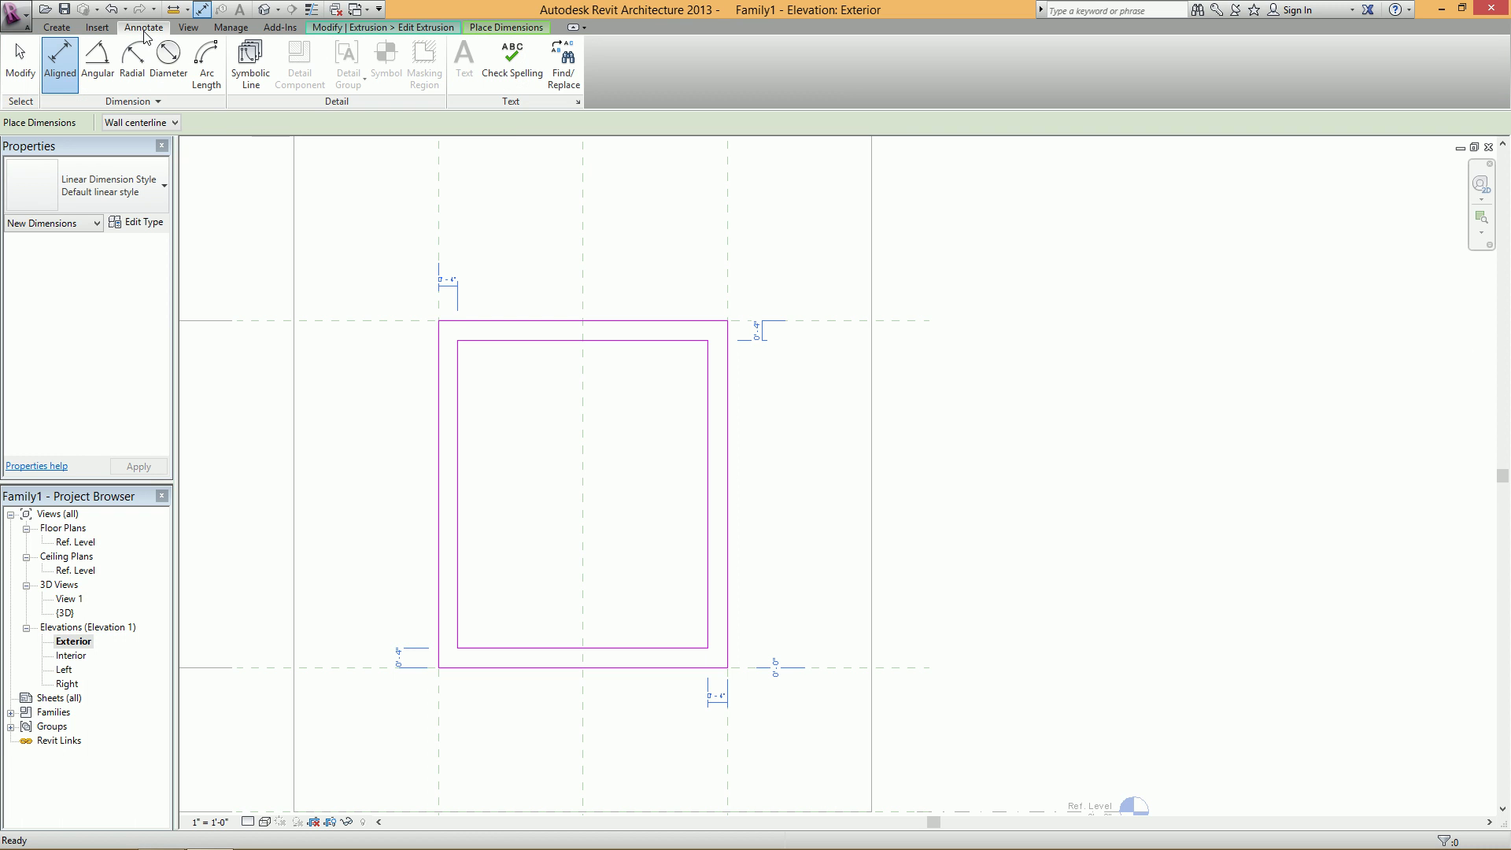
left_click(436, 230)
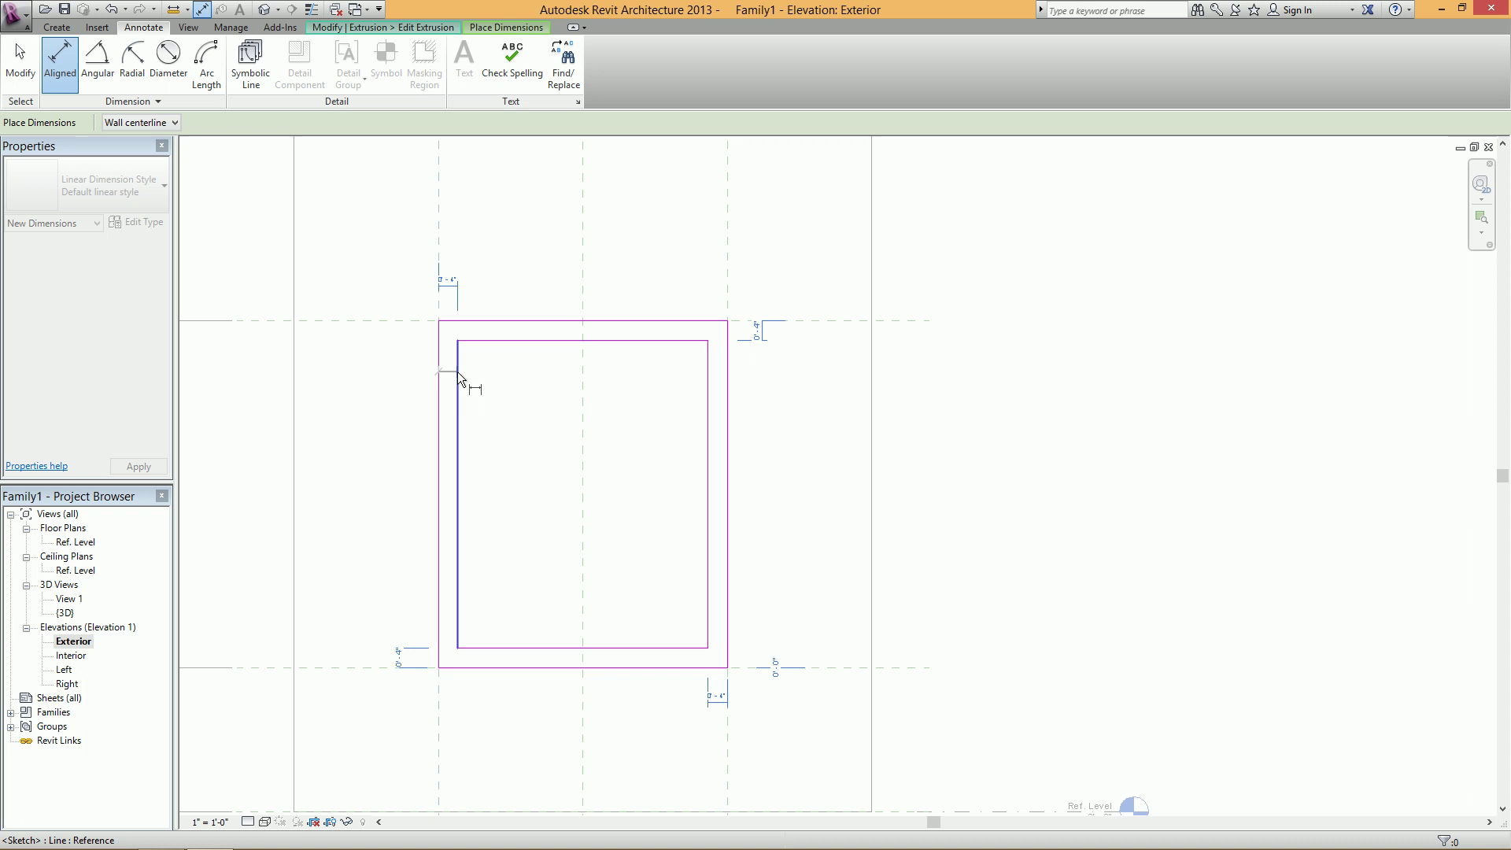
left_click(457, 372)
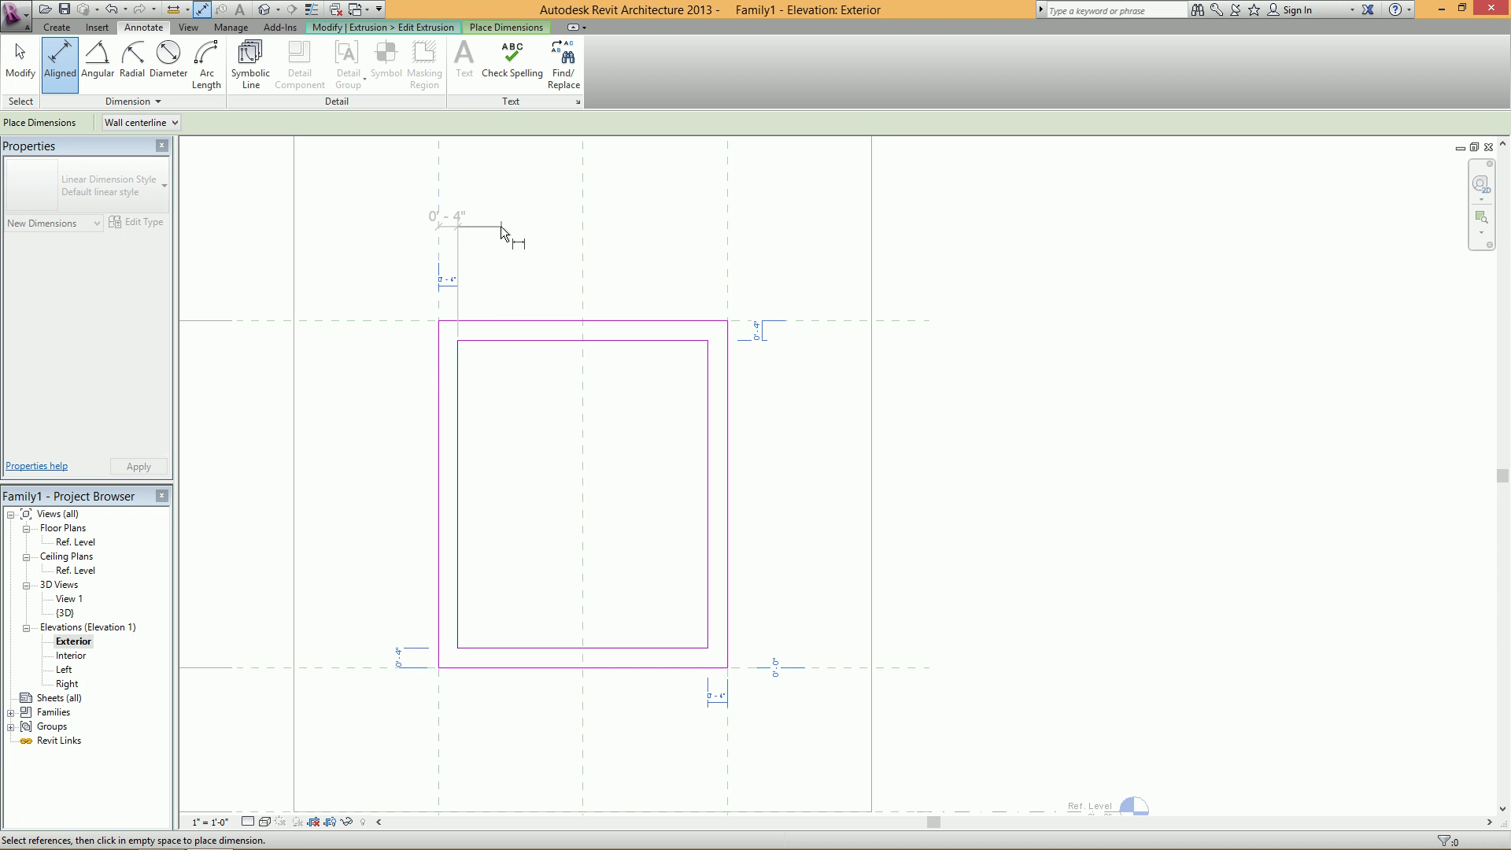
left_click(500, 226)
left_click(450, 329)
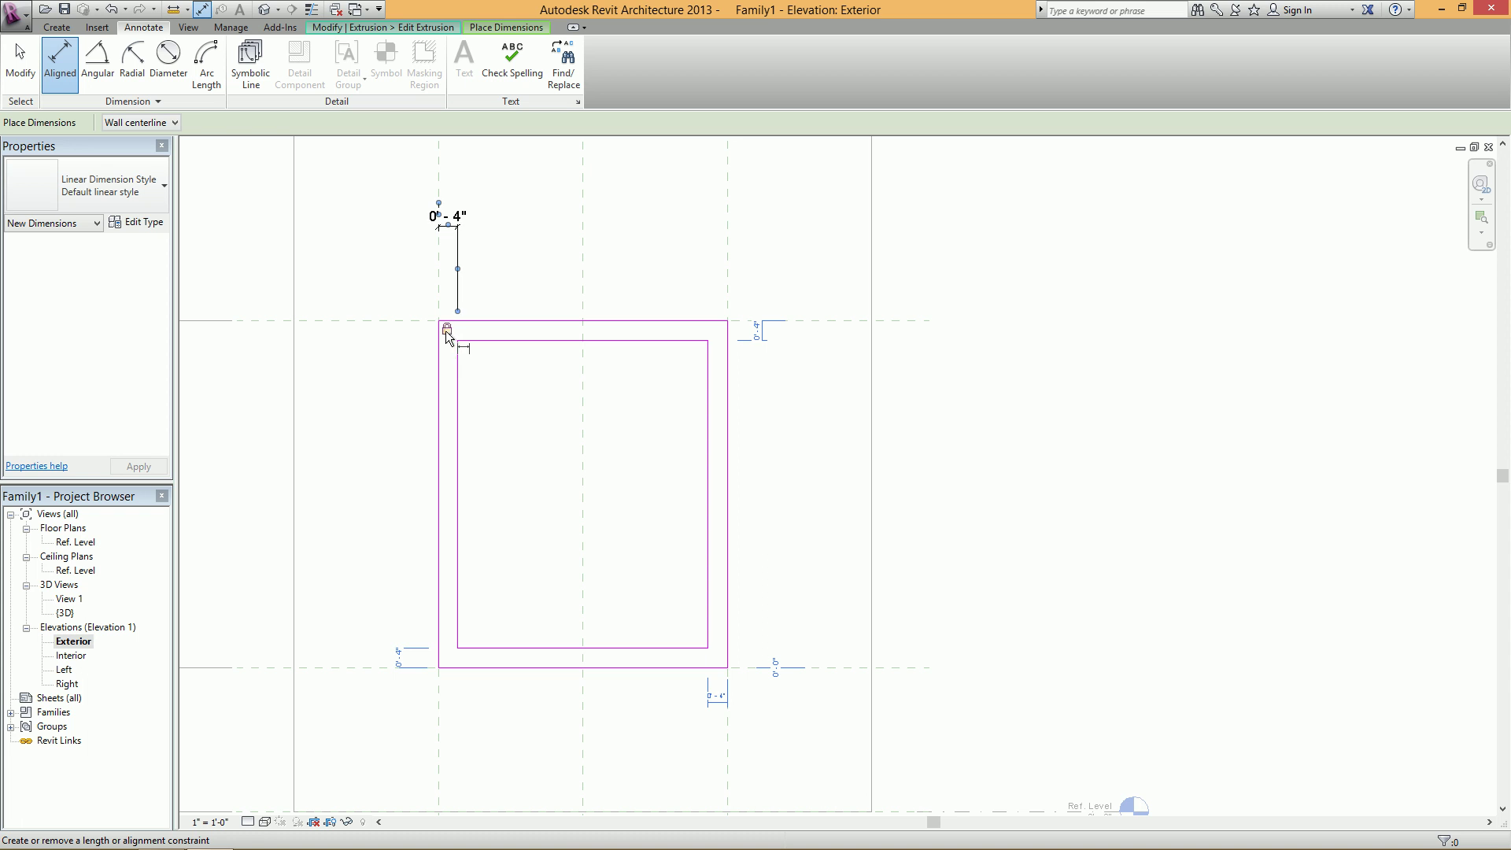
- Dimension the inner rectangle's right edge from the adjacent vertical reference plane and lock the dimension
left_click(724, 230)
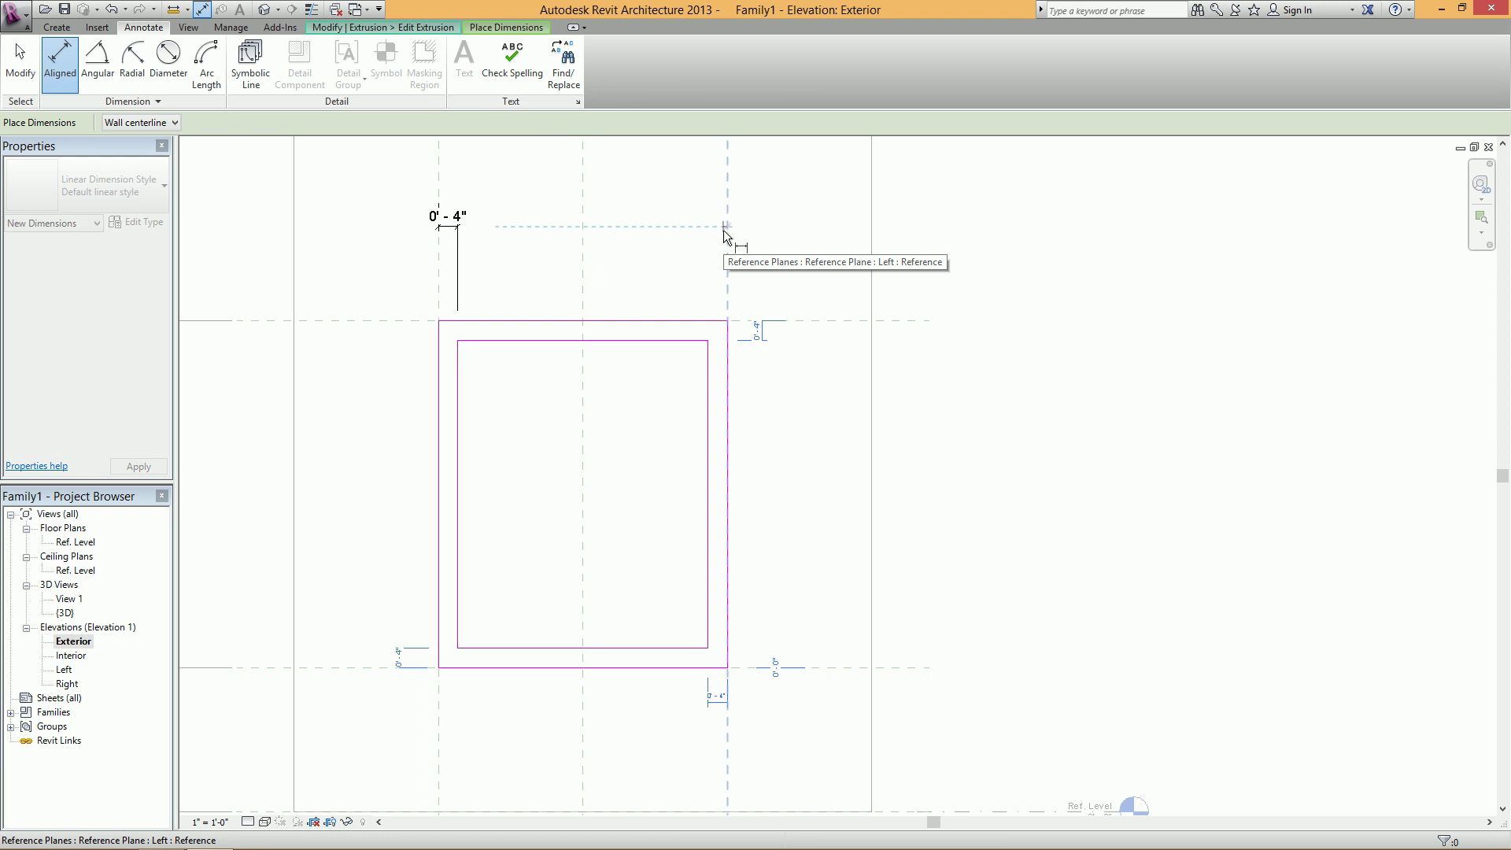
left_click(697, 369)
left_click(663, 227)
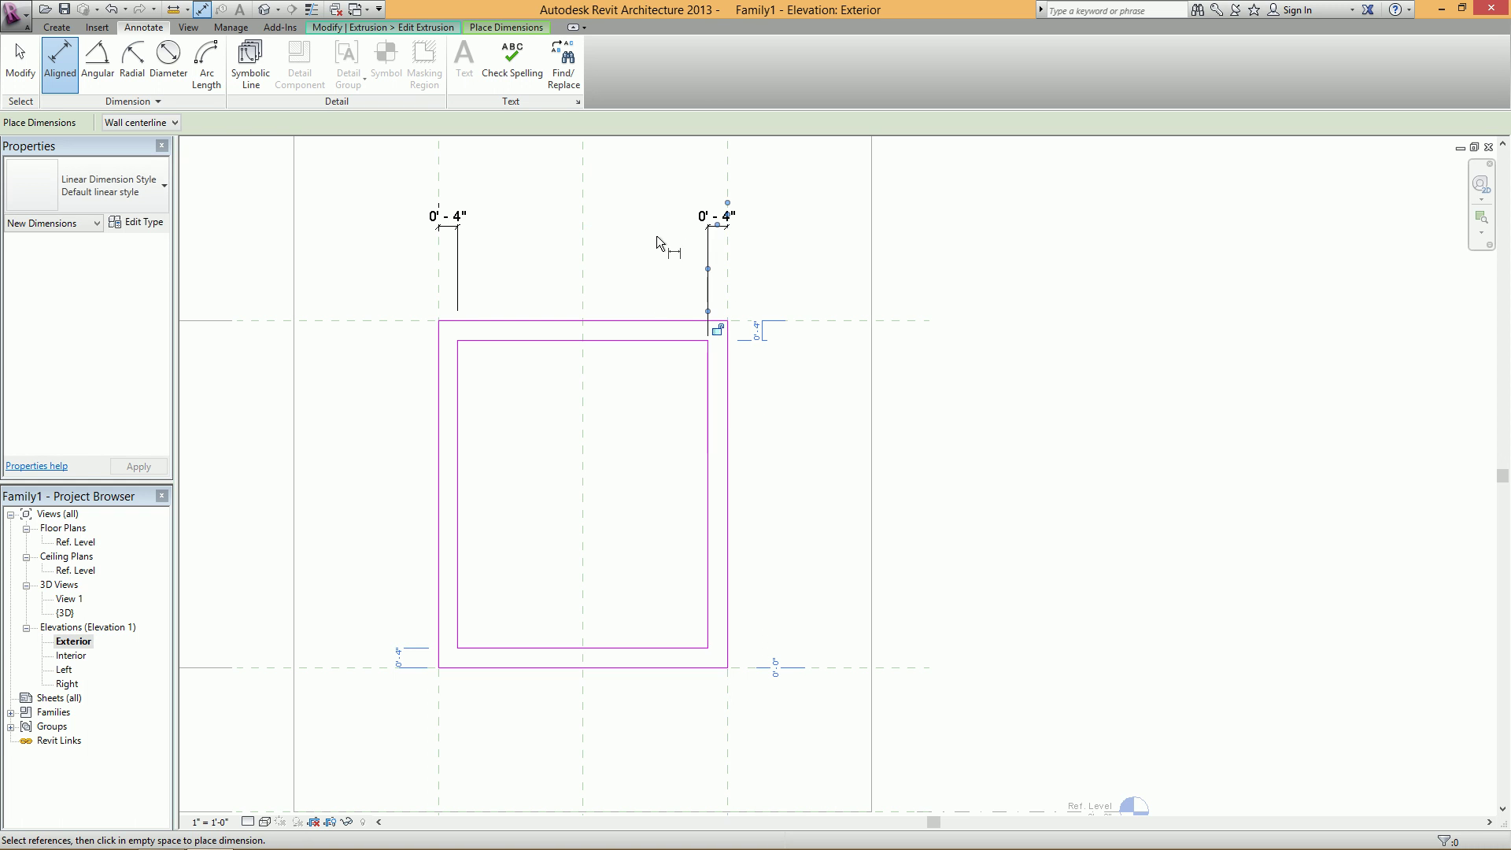
left_click(718, 331)
- Add locked dimensions from the sill and head reference planes to the inner rectangle's bottom and top edges
left_click(858, 673)
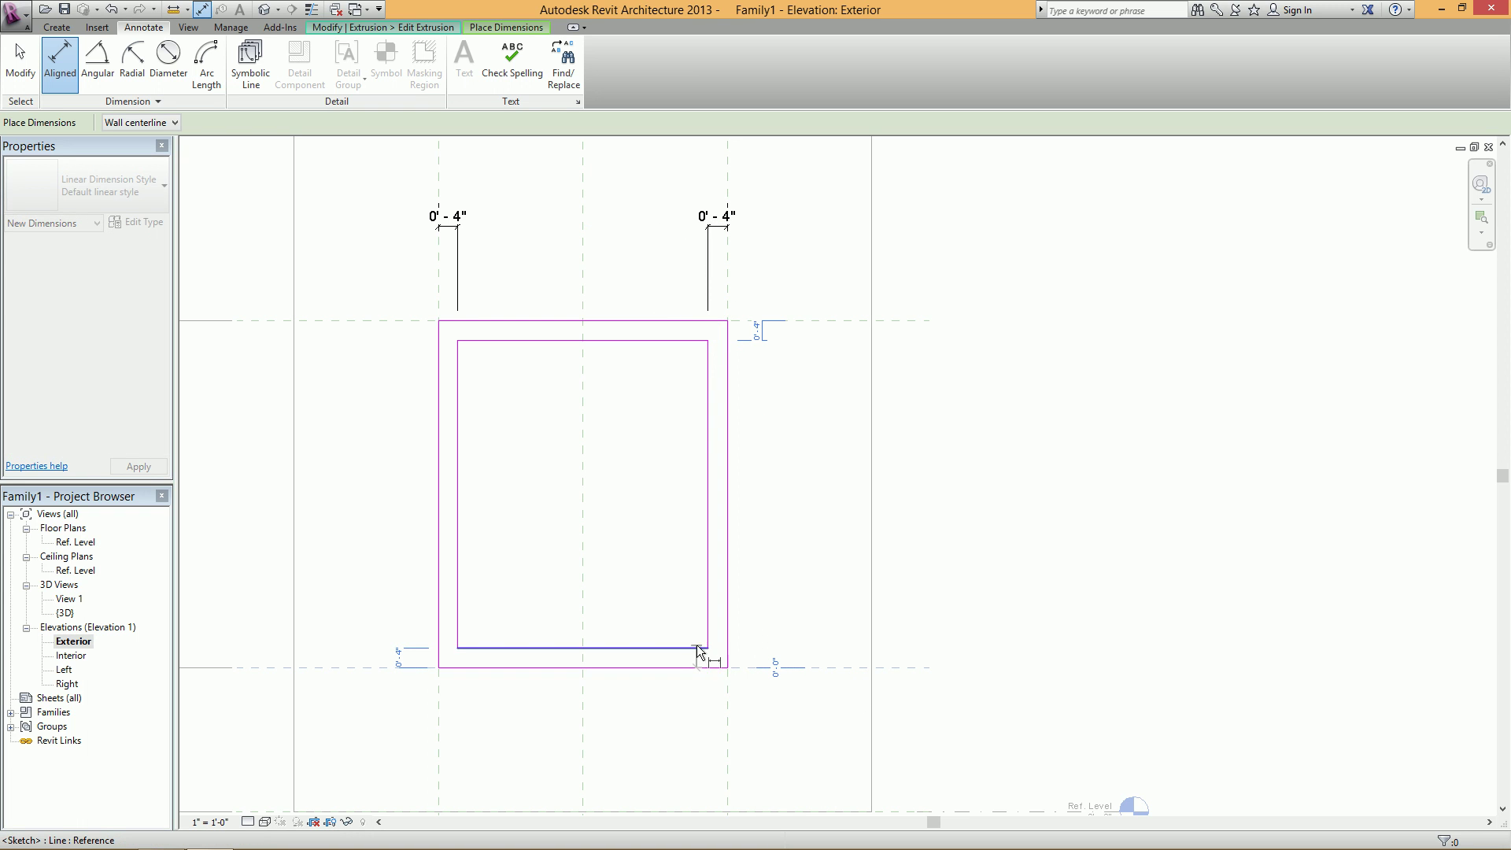
left_click(695, 649)
left_click(796, 605)
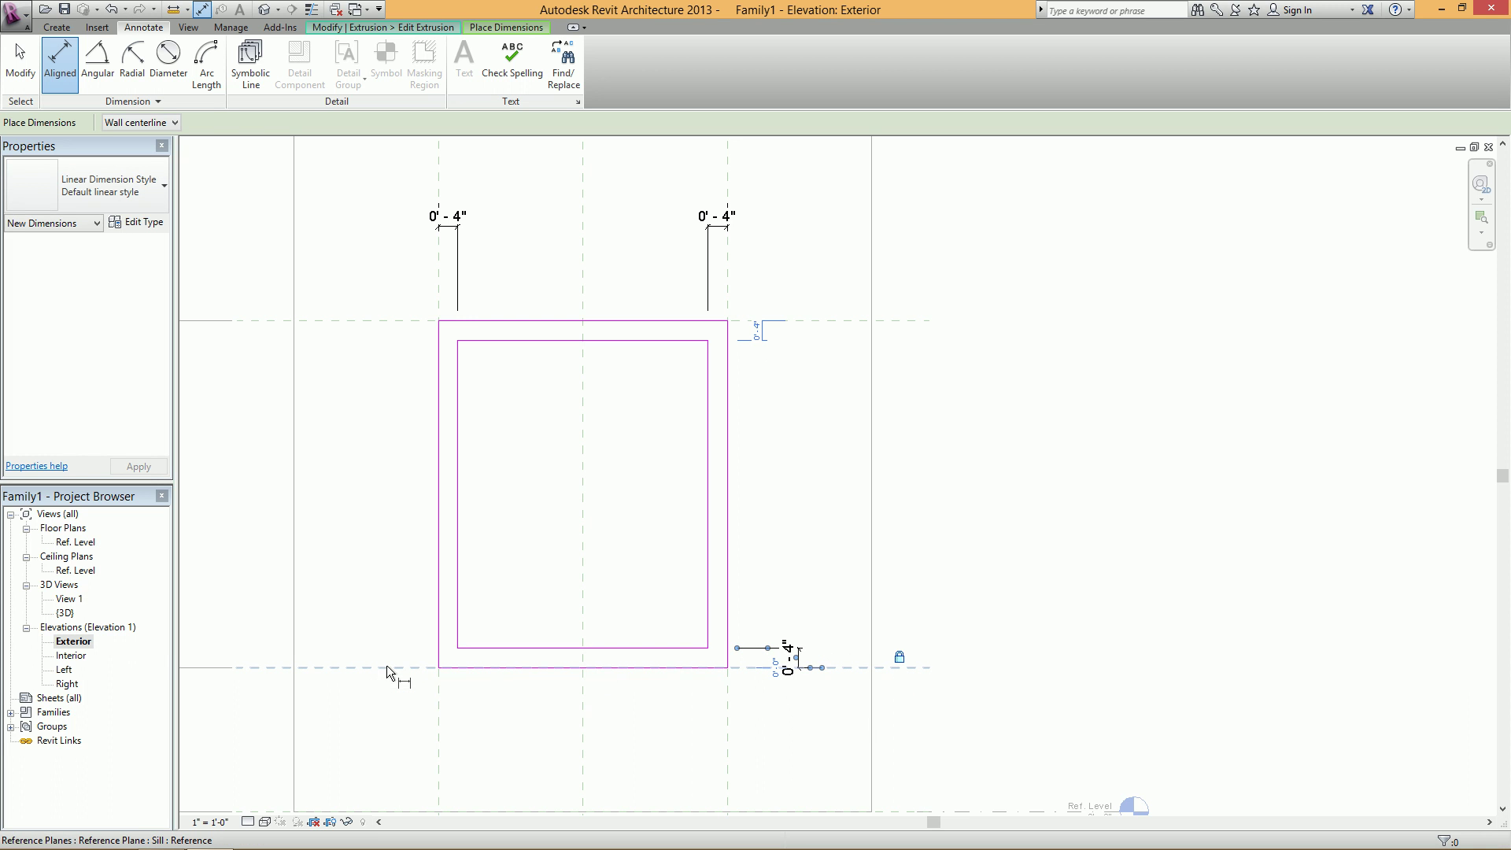
left_click(410, 320)
left_click(493, 341)
left_click(385, 366)
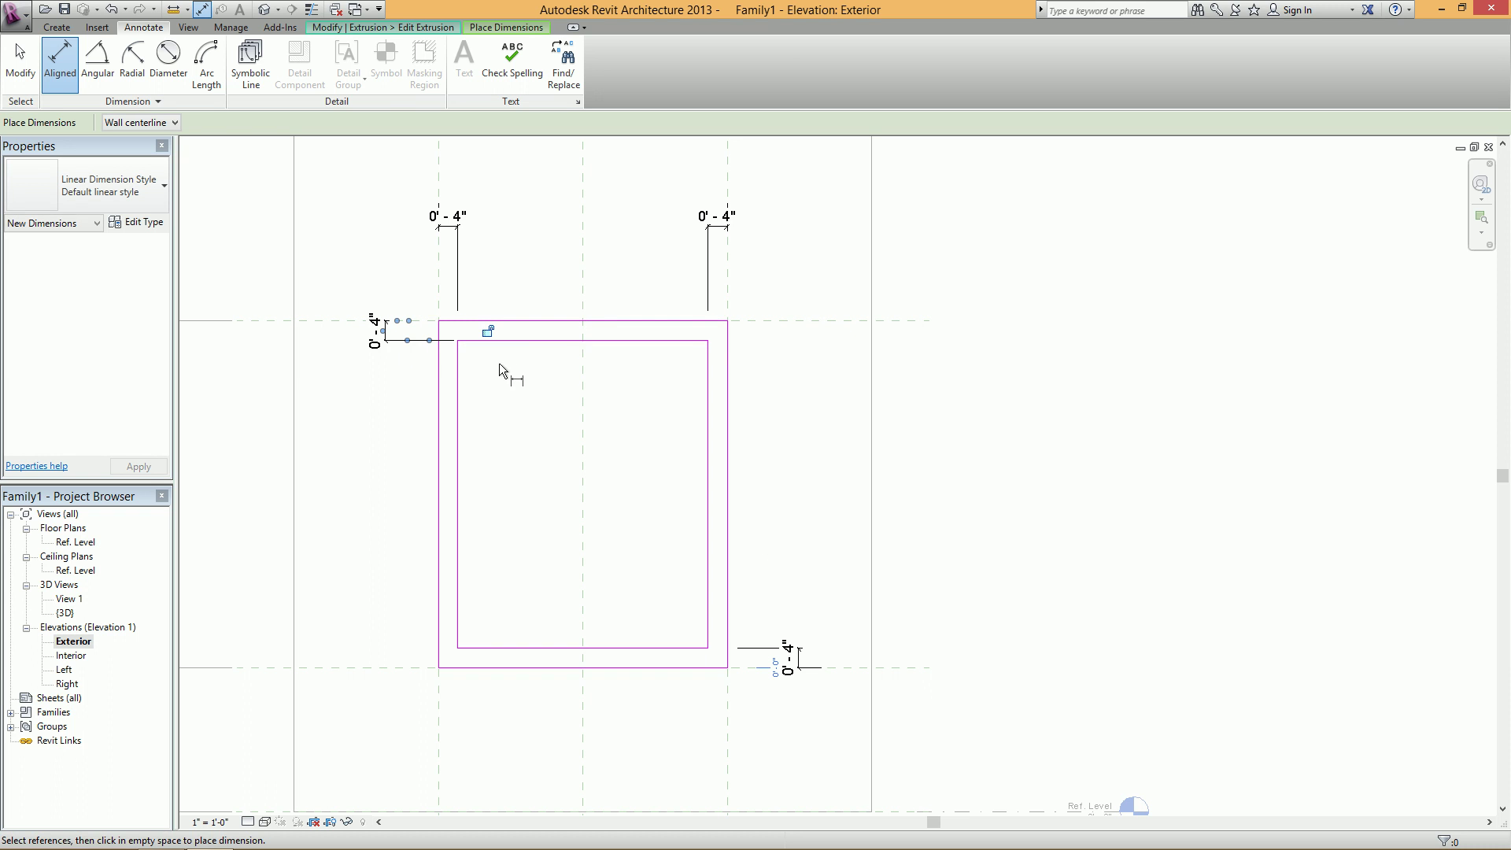
left_click(488, 330)
- Align the outer rectangle's bottom edge to the Sill reference plane and lock the alignment
scroll(585, 414, "down", 1)
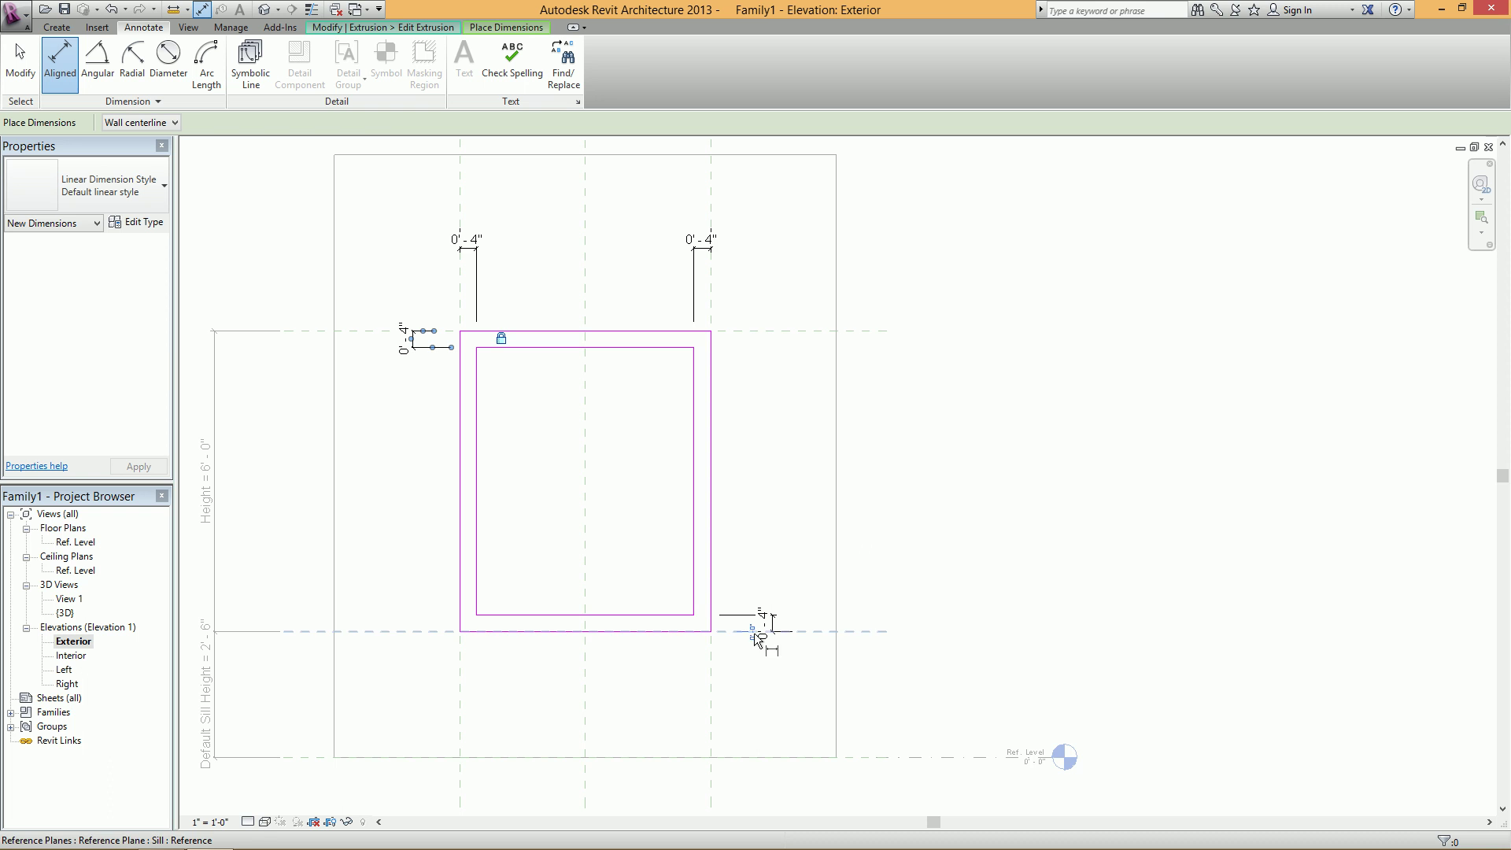
scroll(747, 640, "up", 1)
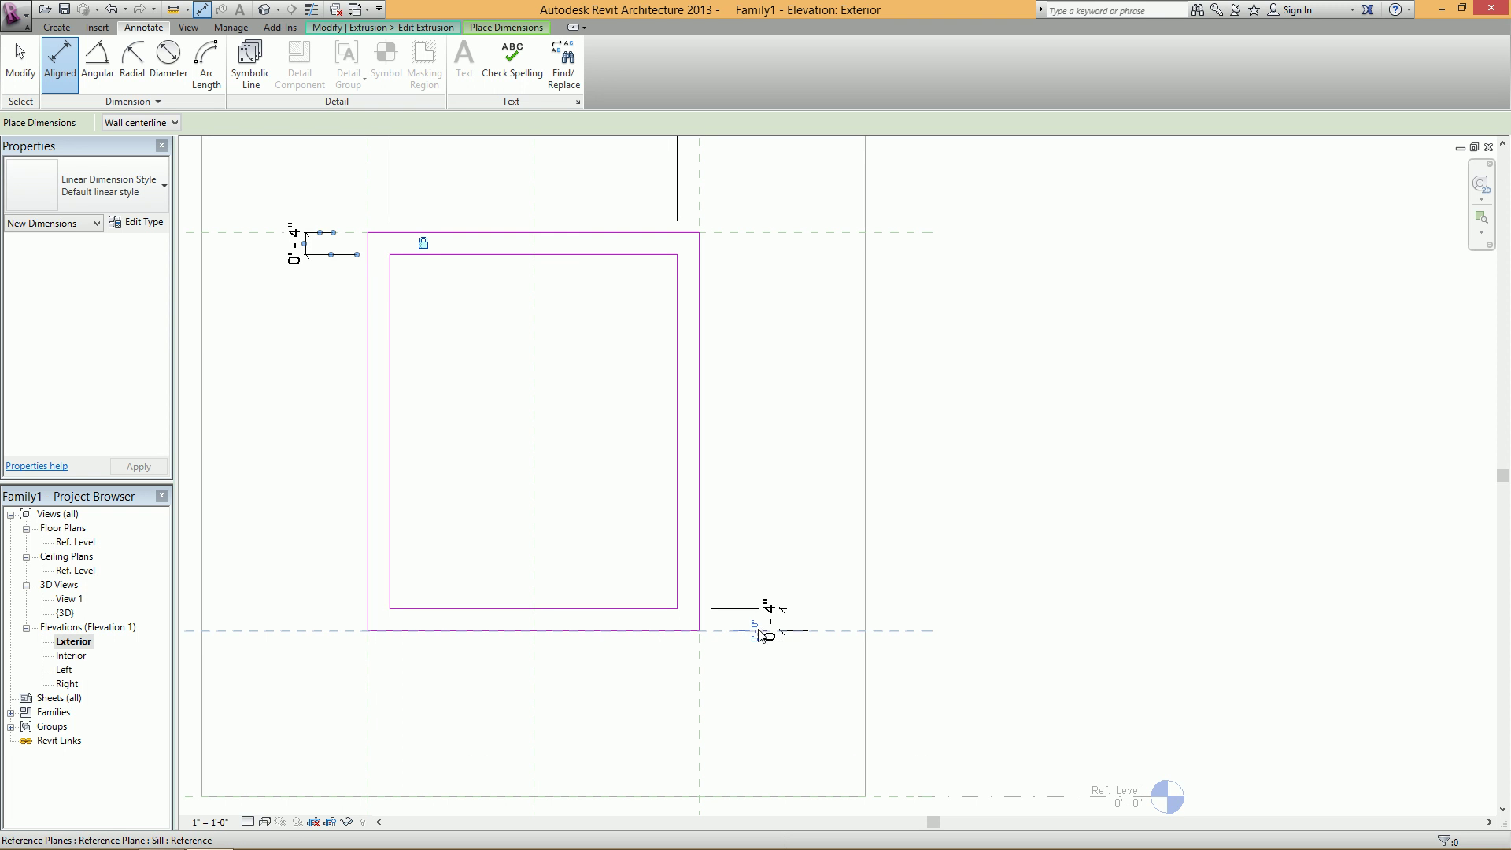
key("Escape")
key("Escape")
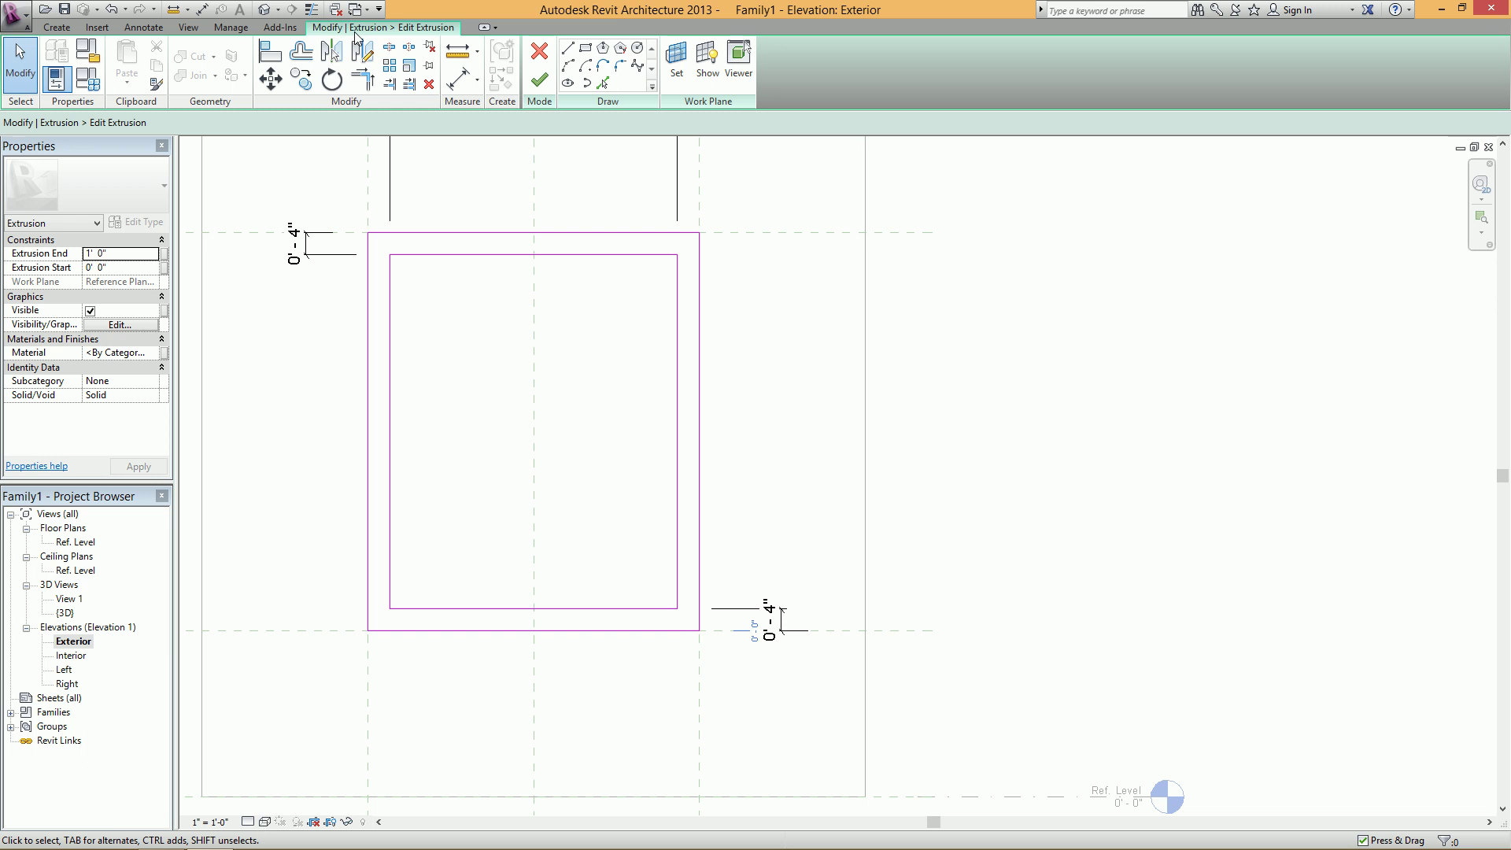
left_click(277, 50)
left_click(842, 631)
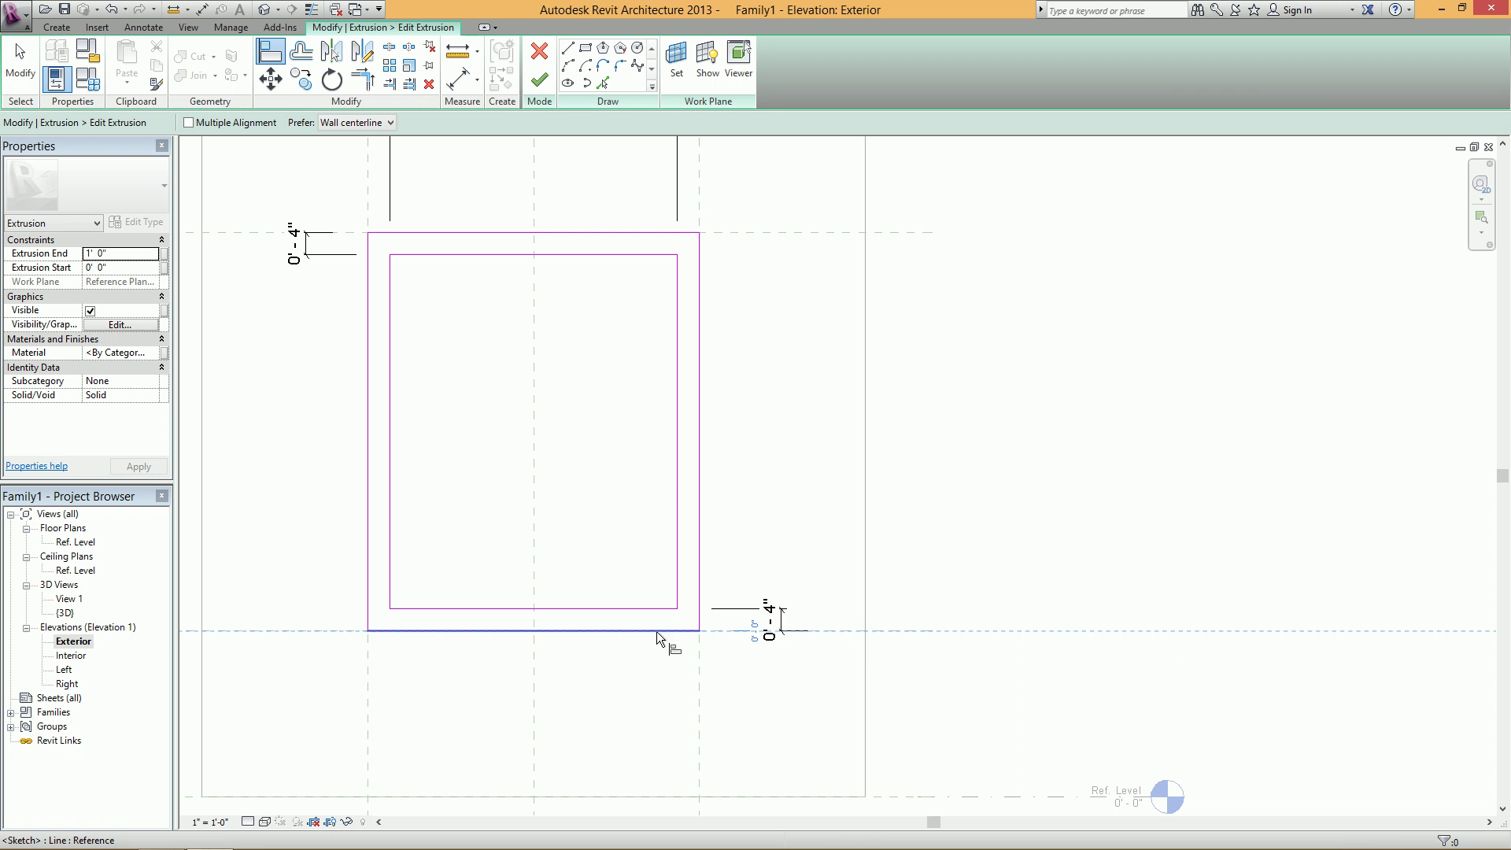
left_click(655, 630)
scroll(617, 614, "down", 2)
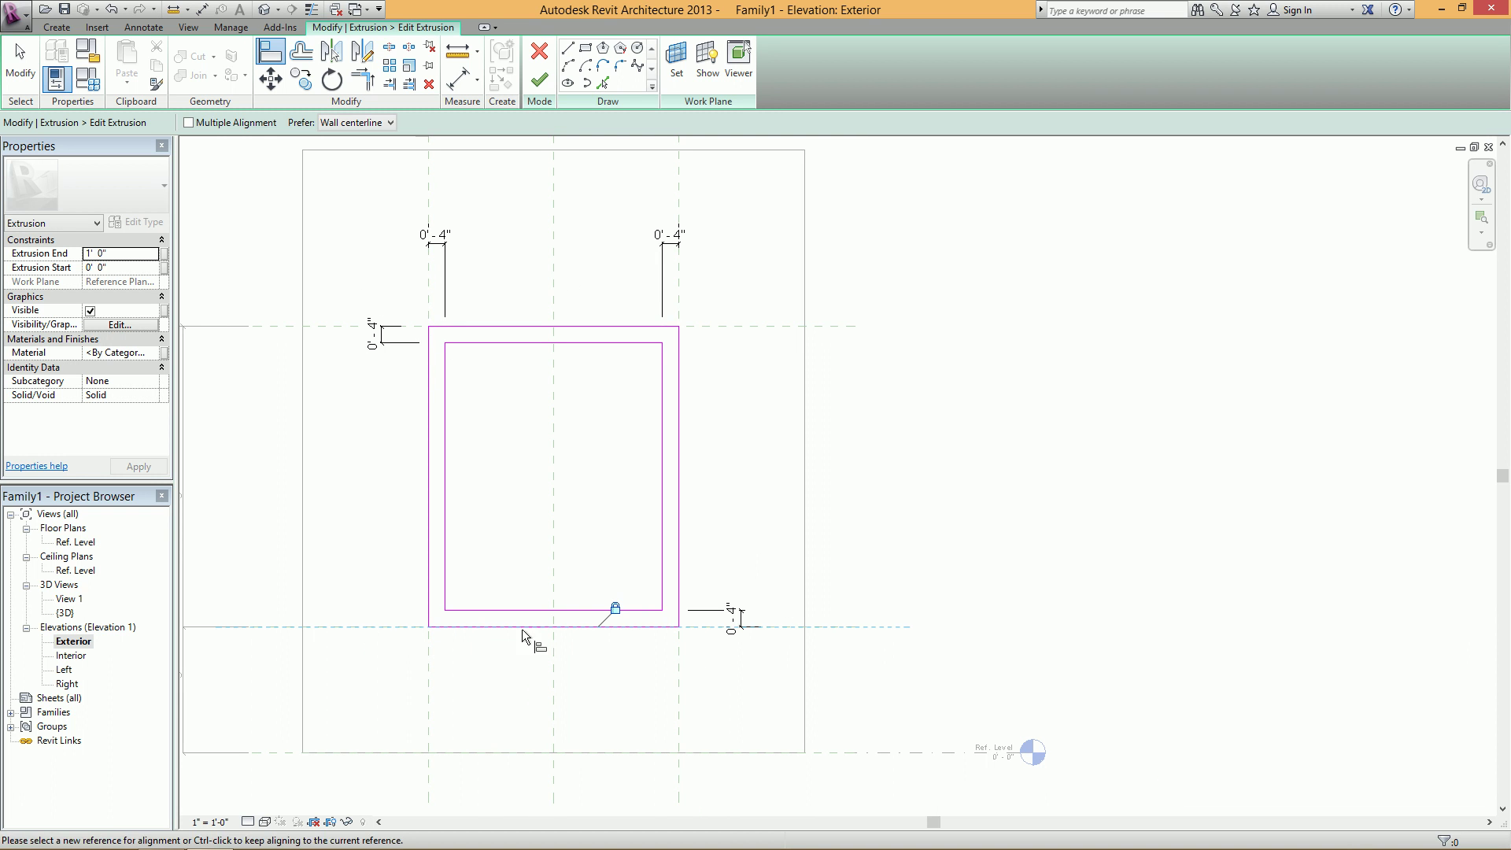
key("Escape")
key("Escape")
- Examine the annotation category visibility settings of the Exterior elevation, including Dimensions and Automatic Sketch Dimensions
left_click(190, 28)
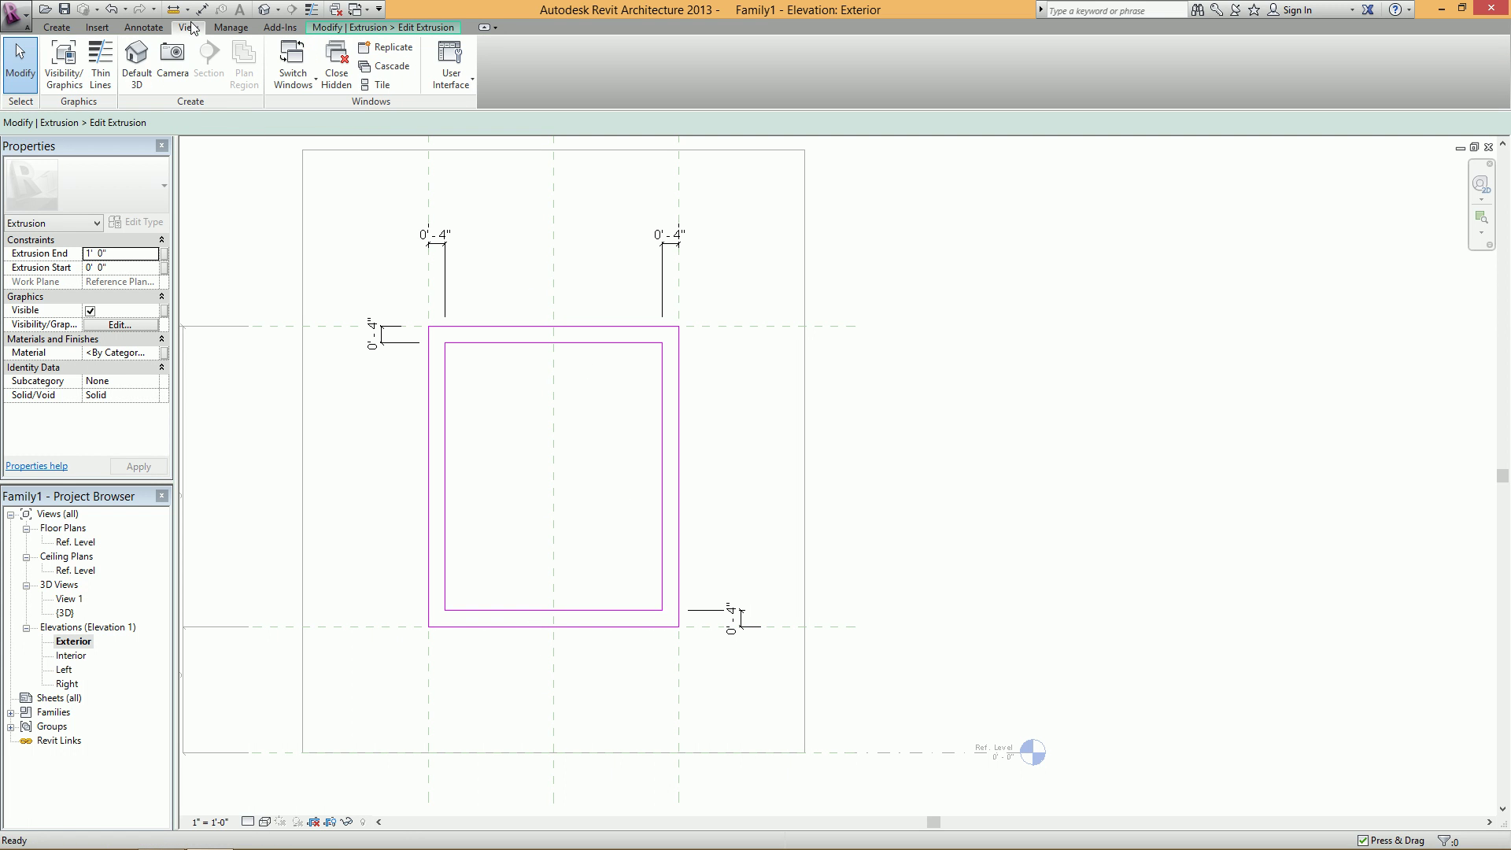
left_click(65, 63)
left_click(542, 255)
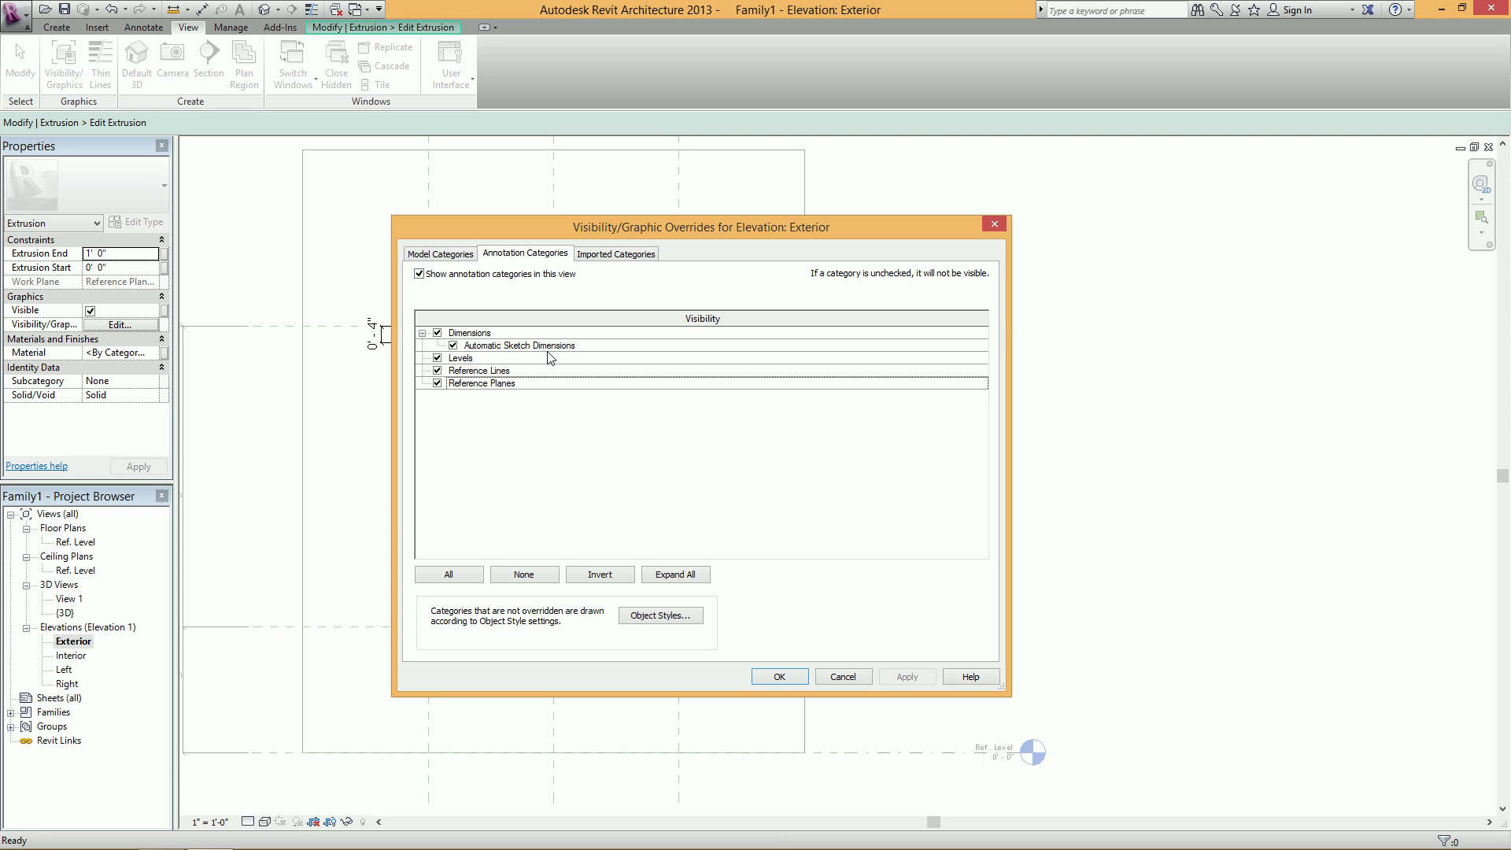
left_click_drag(571, 223, 983, 226)
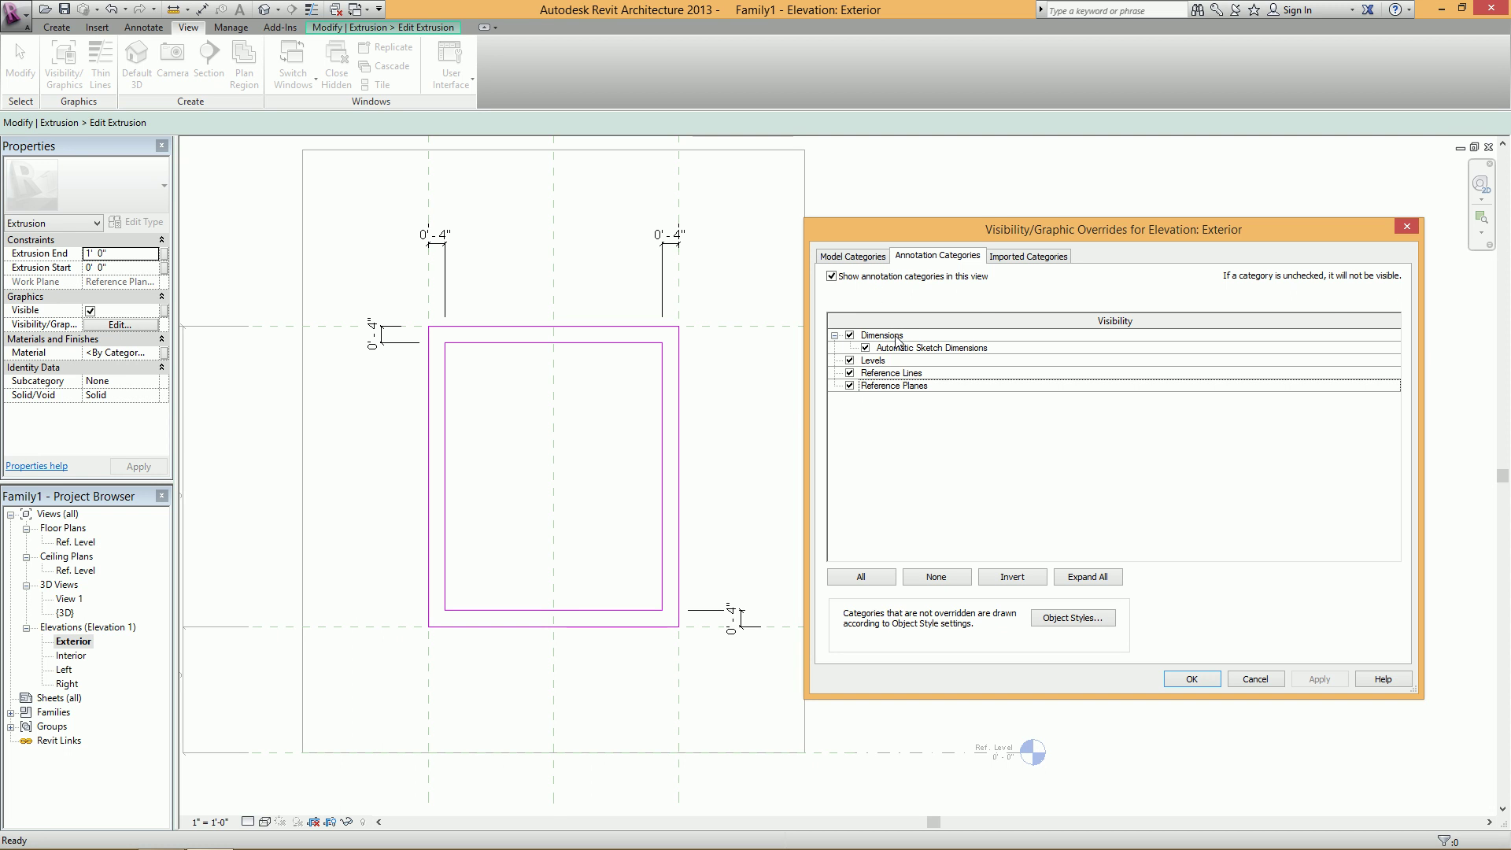
left_click(1200, 681)
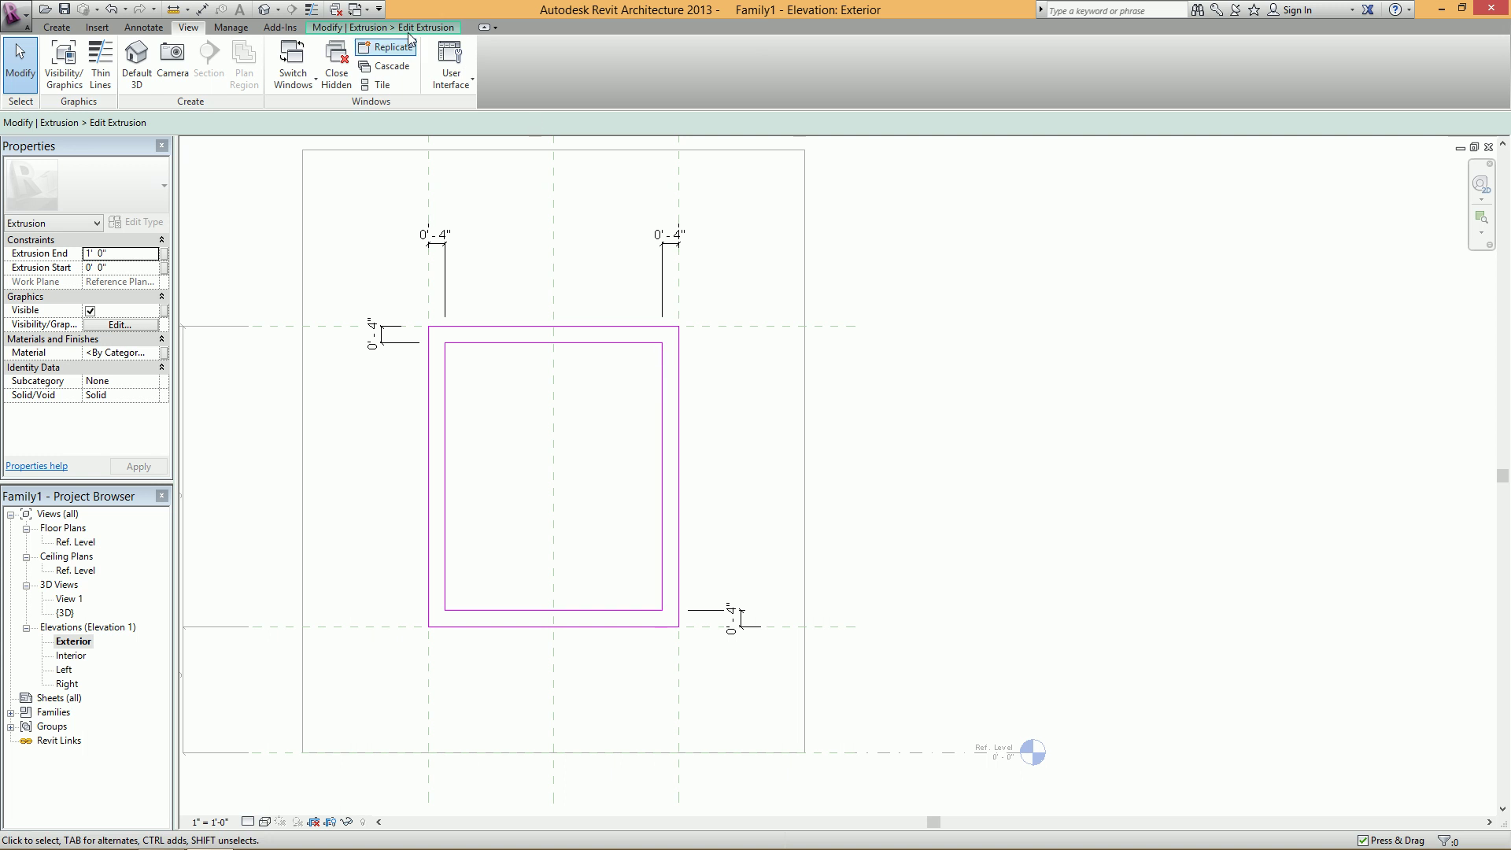
- Finish the frame extrusion sketch and inspect the frame within the wall in 3D
left_click(383, 27)
left_click(541, 81)
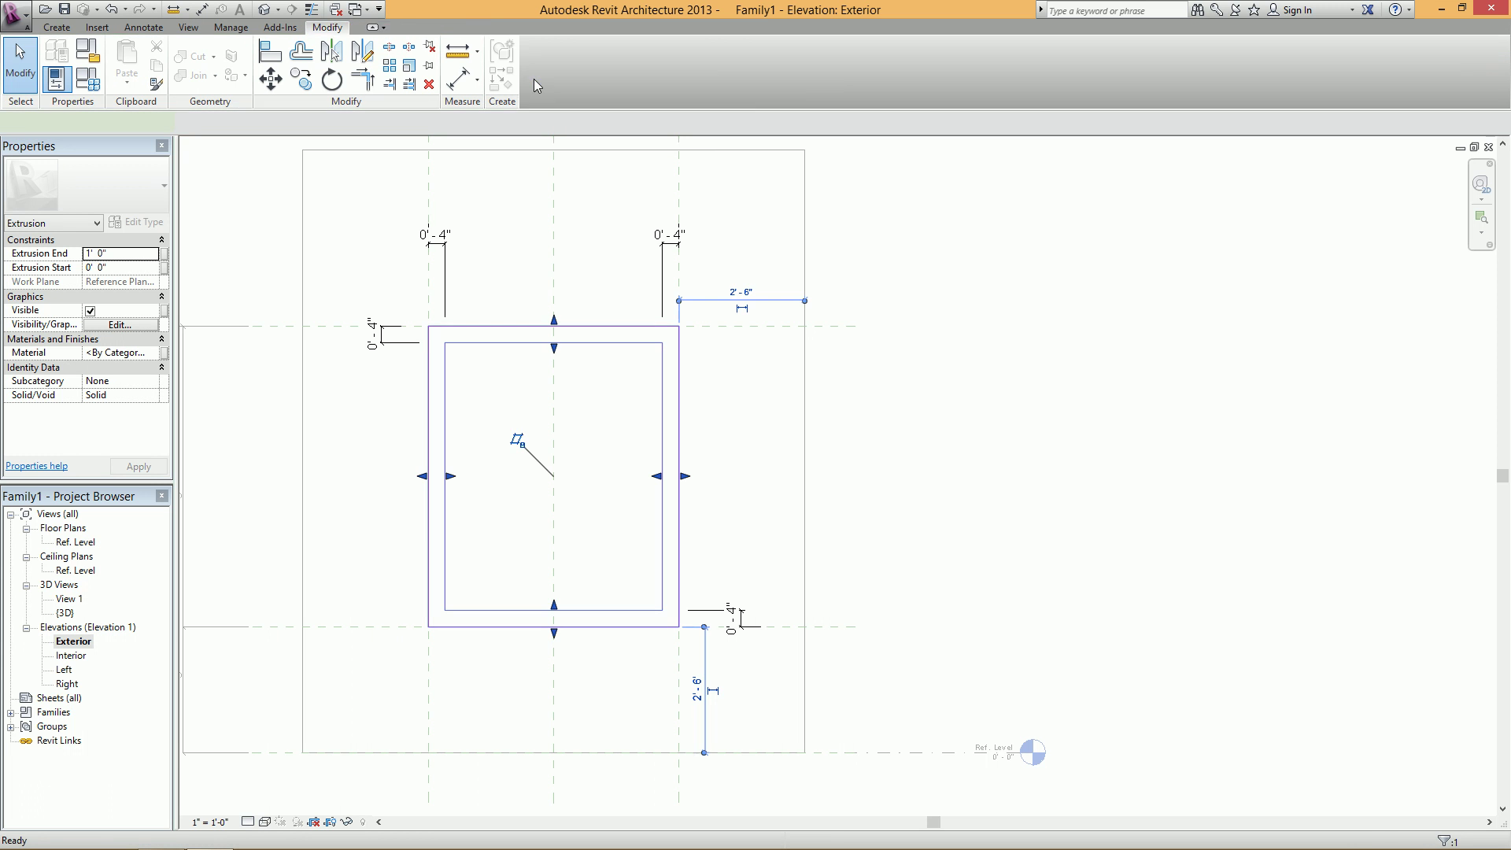
left_click(265, 9)
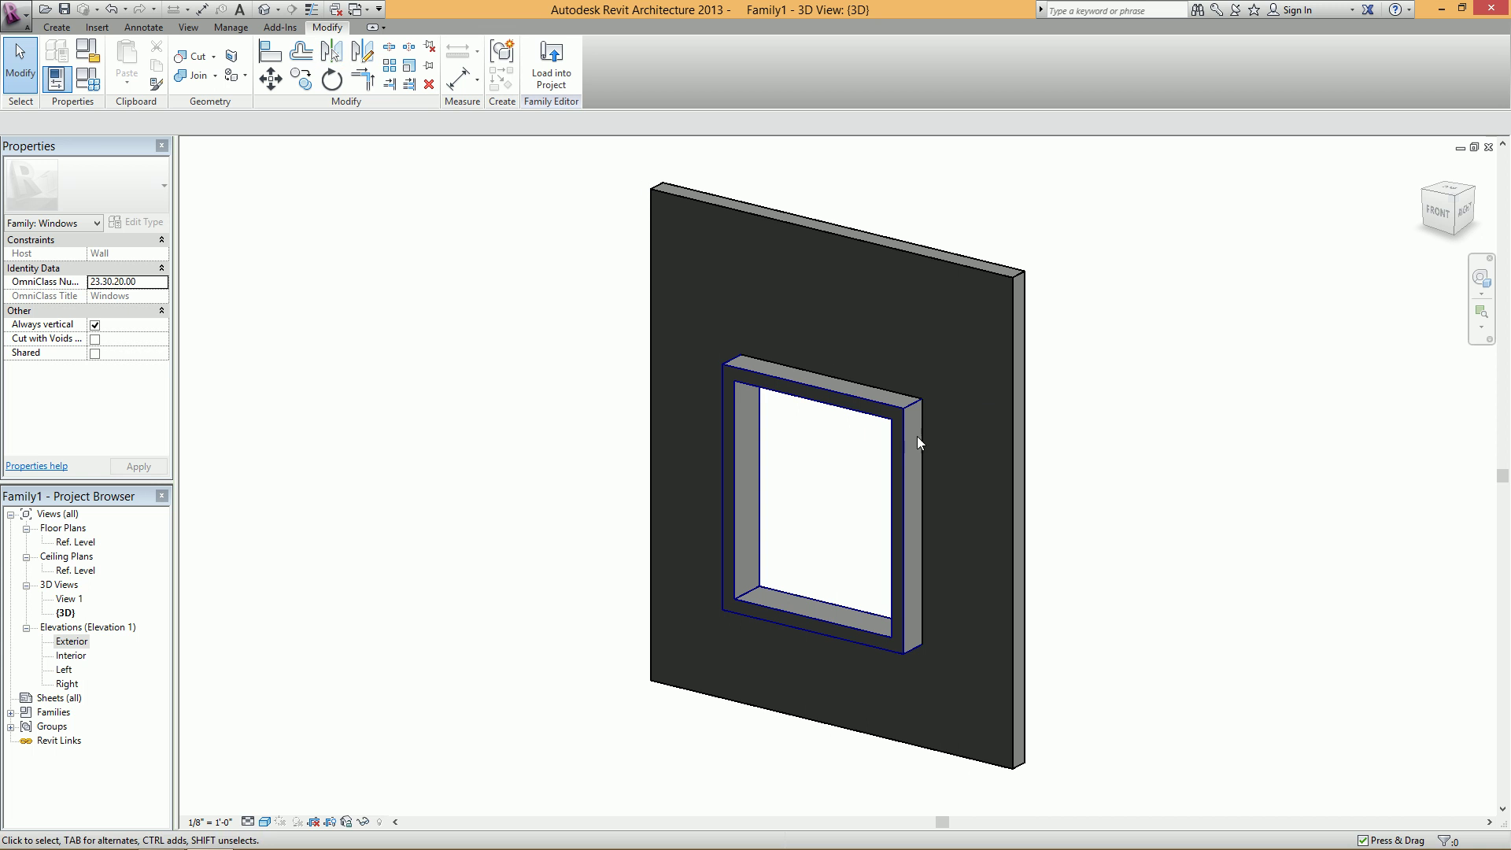
middle_click_drag(917, 436, 864, 449, "shift")
middle_click_drag(699, 415, 885, 419, "shift")
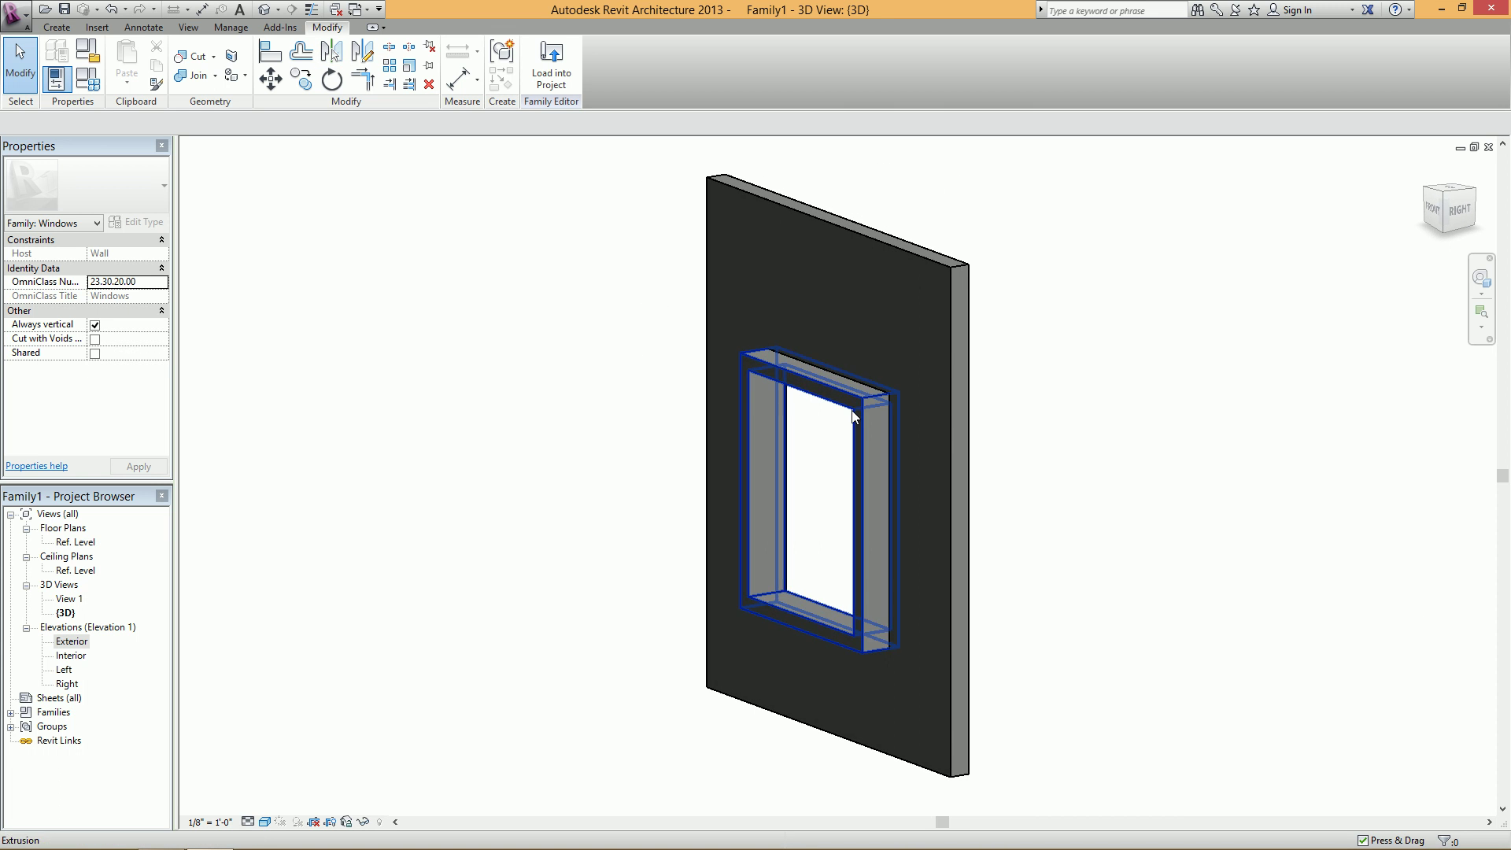
- Edit the frame extrusion and set its Extrusion End to 2" and its Extrusion Start to -2"
left_click(865, 399)
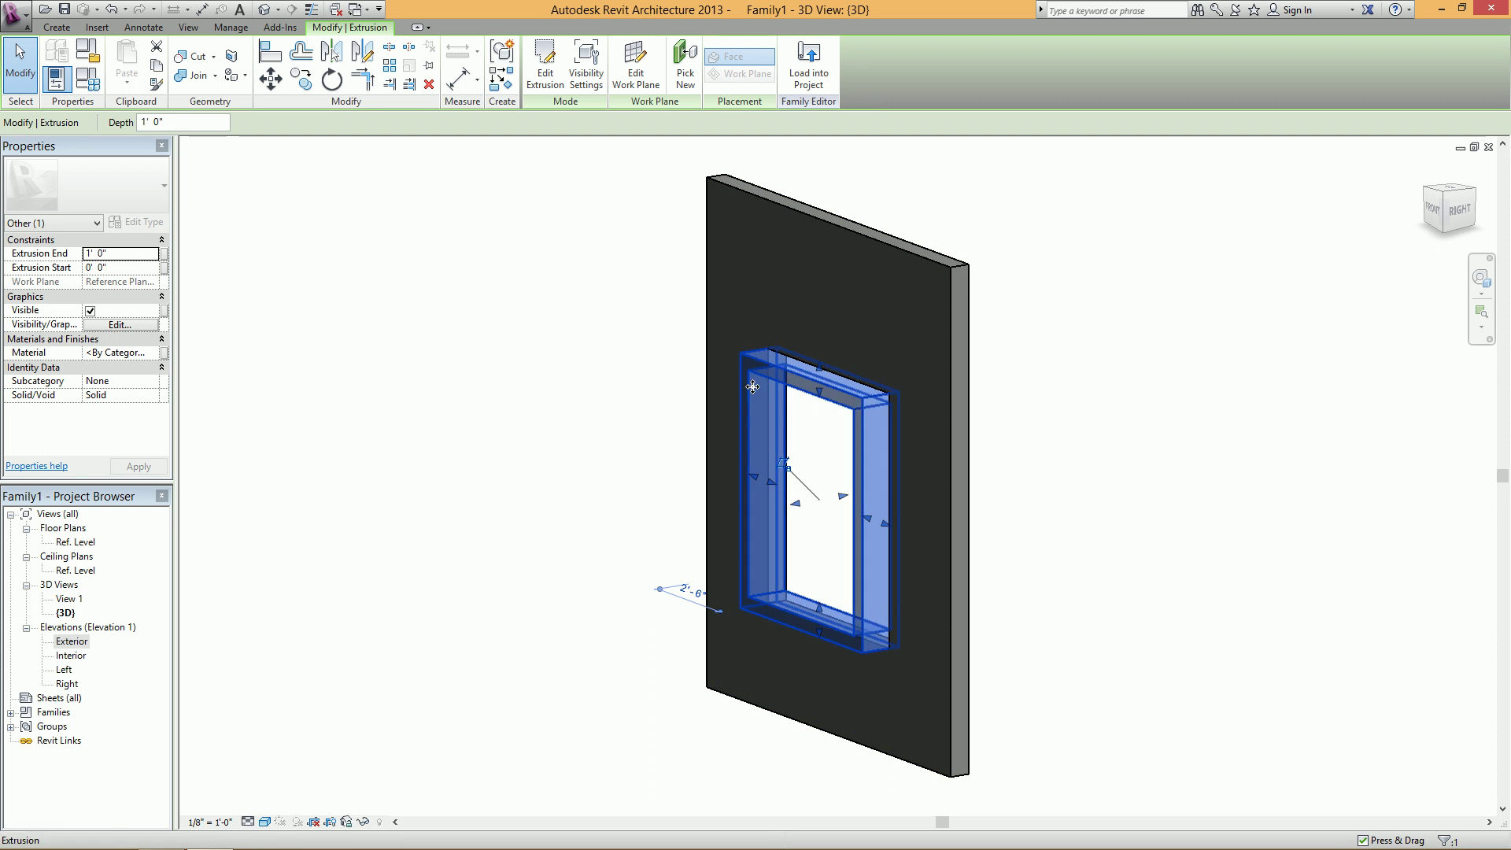
middle_click_drag(853, 328, 878, 386, "shift")
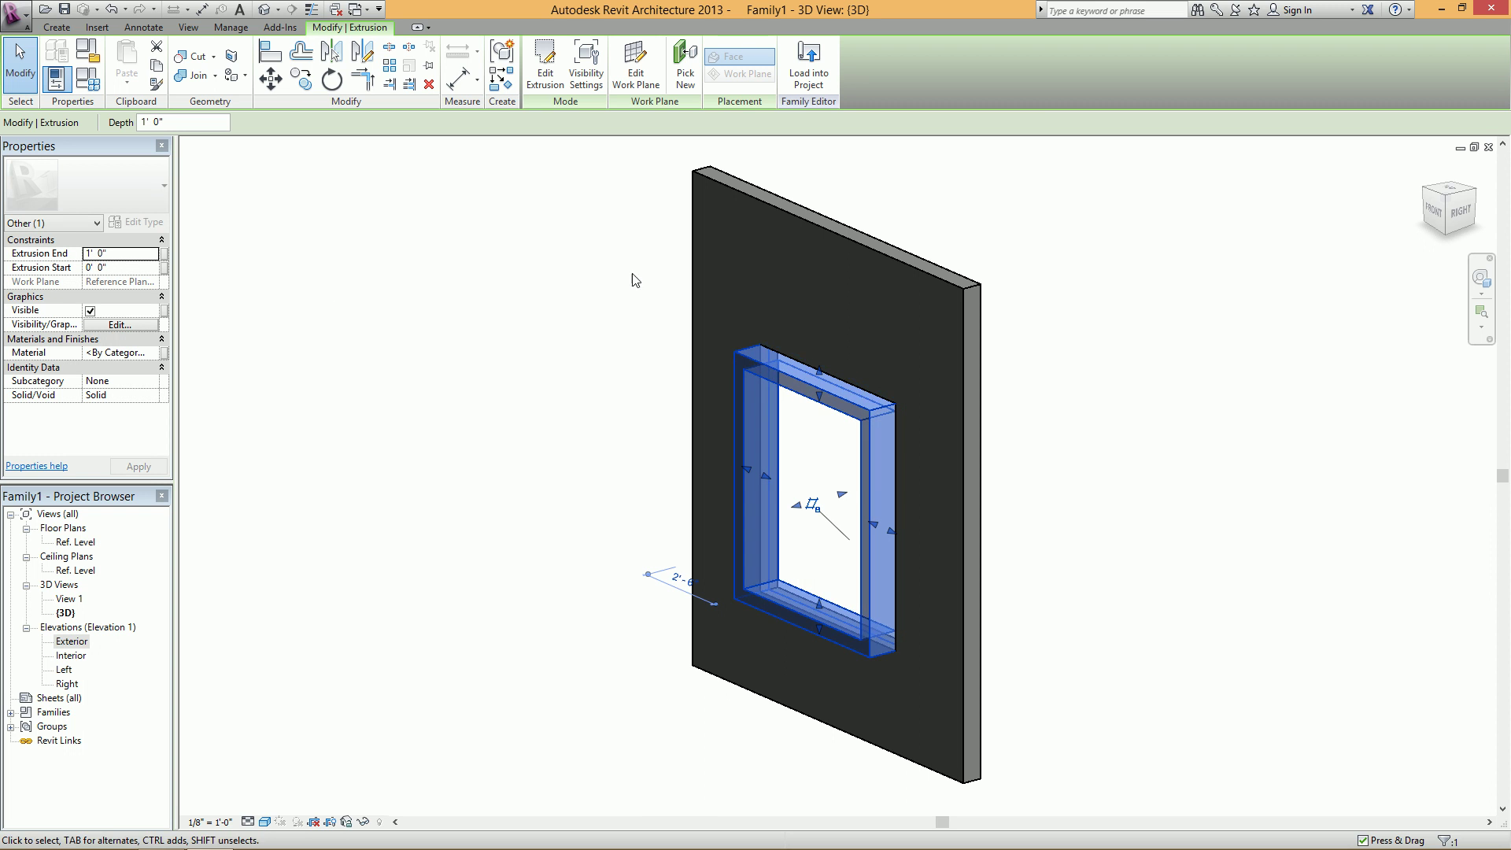
left_click(543, 64)
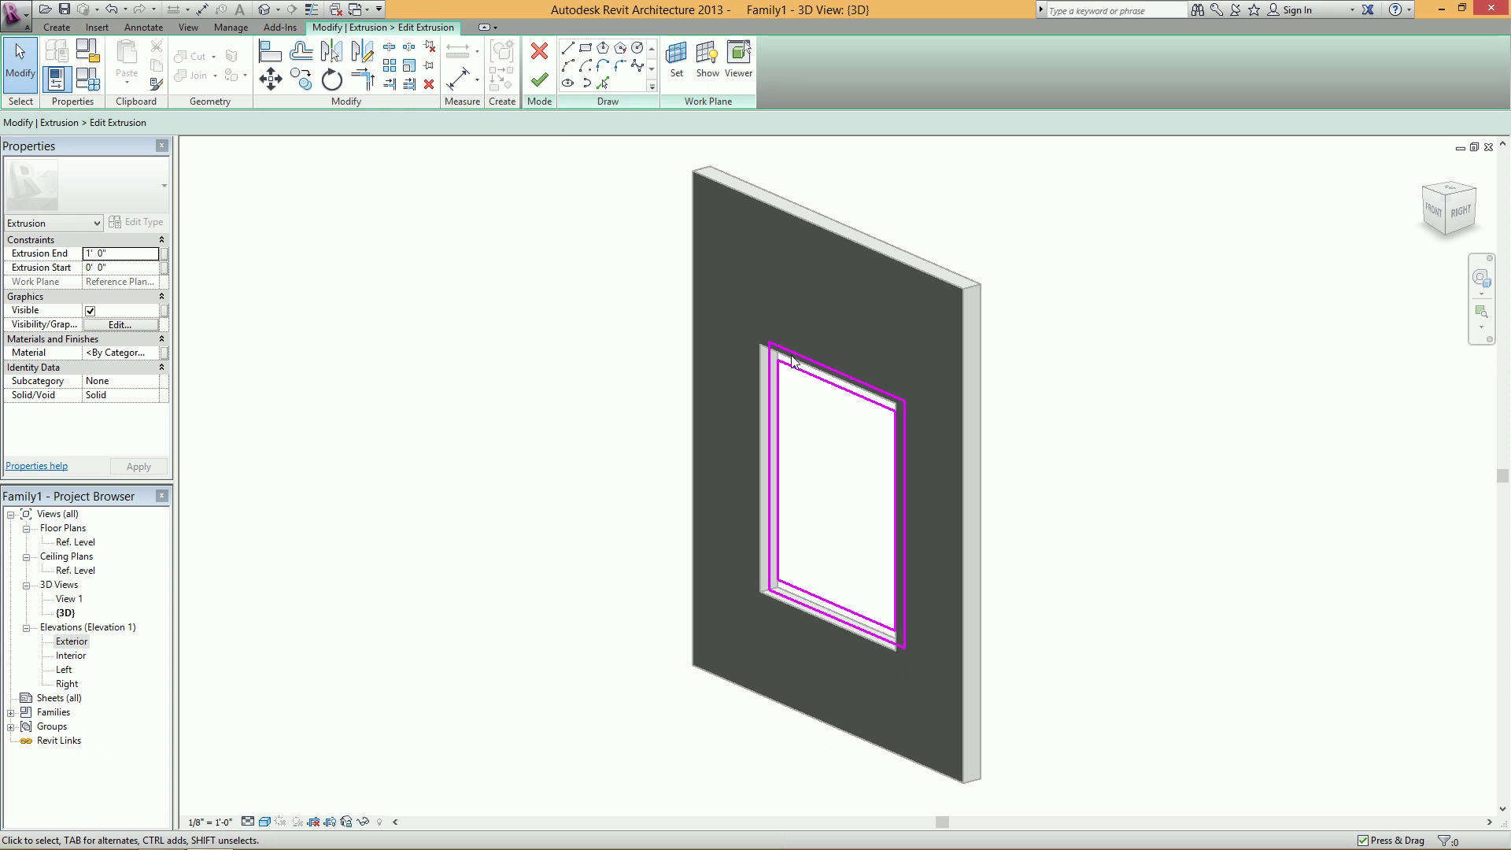
left_click(122, 253)
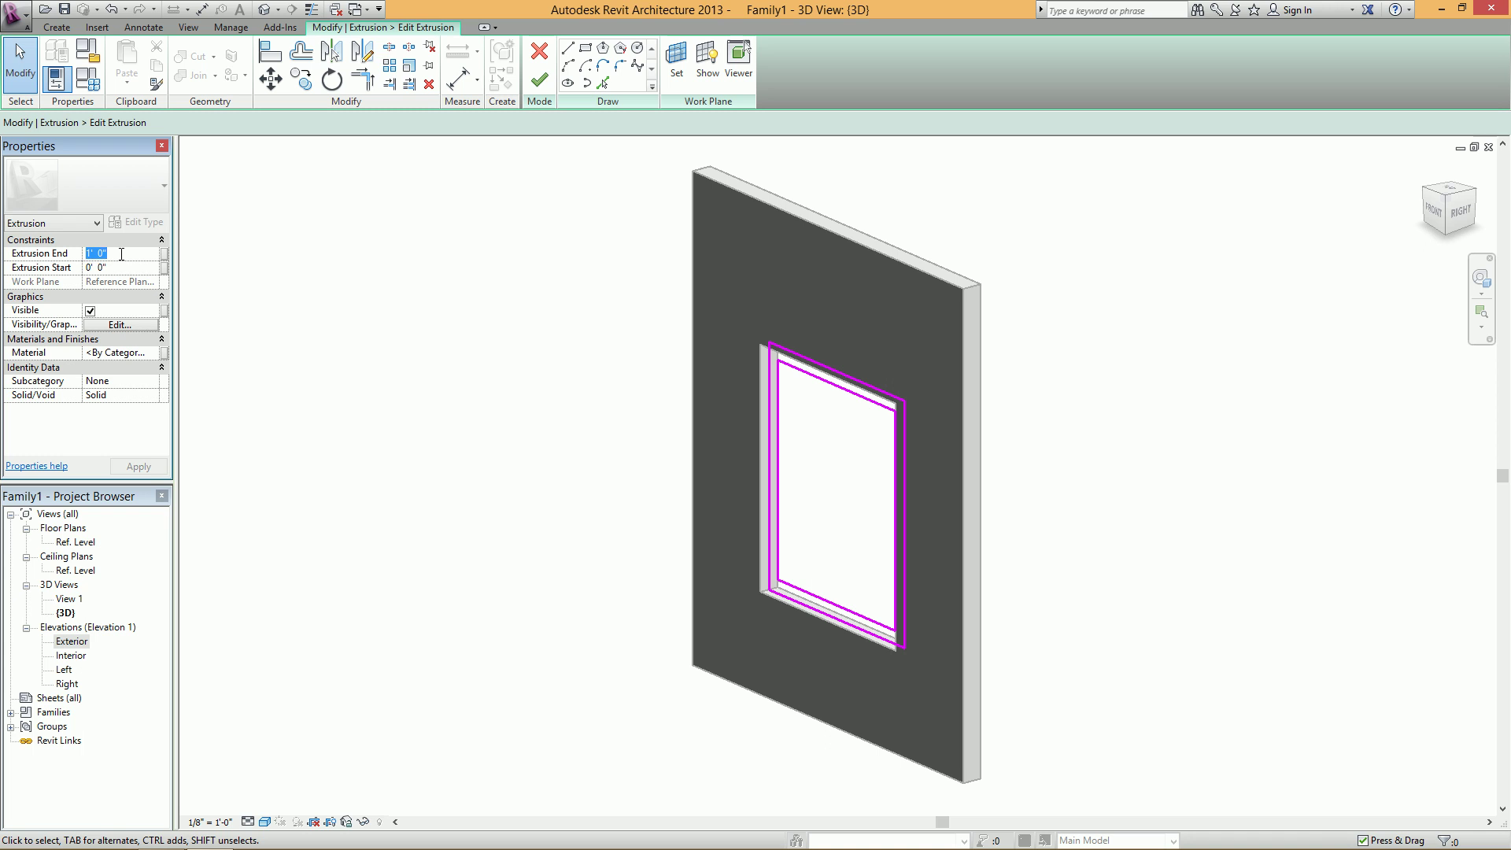
type("2\"")
key("Tab")
type("-")
- Set the 3D view's scale to 1/2" = 1'-0" and finish the frame extrusion edit
left_click(210, 822)
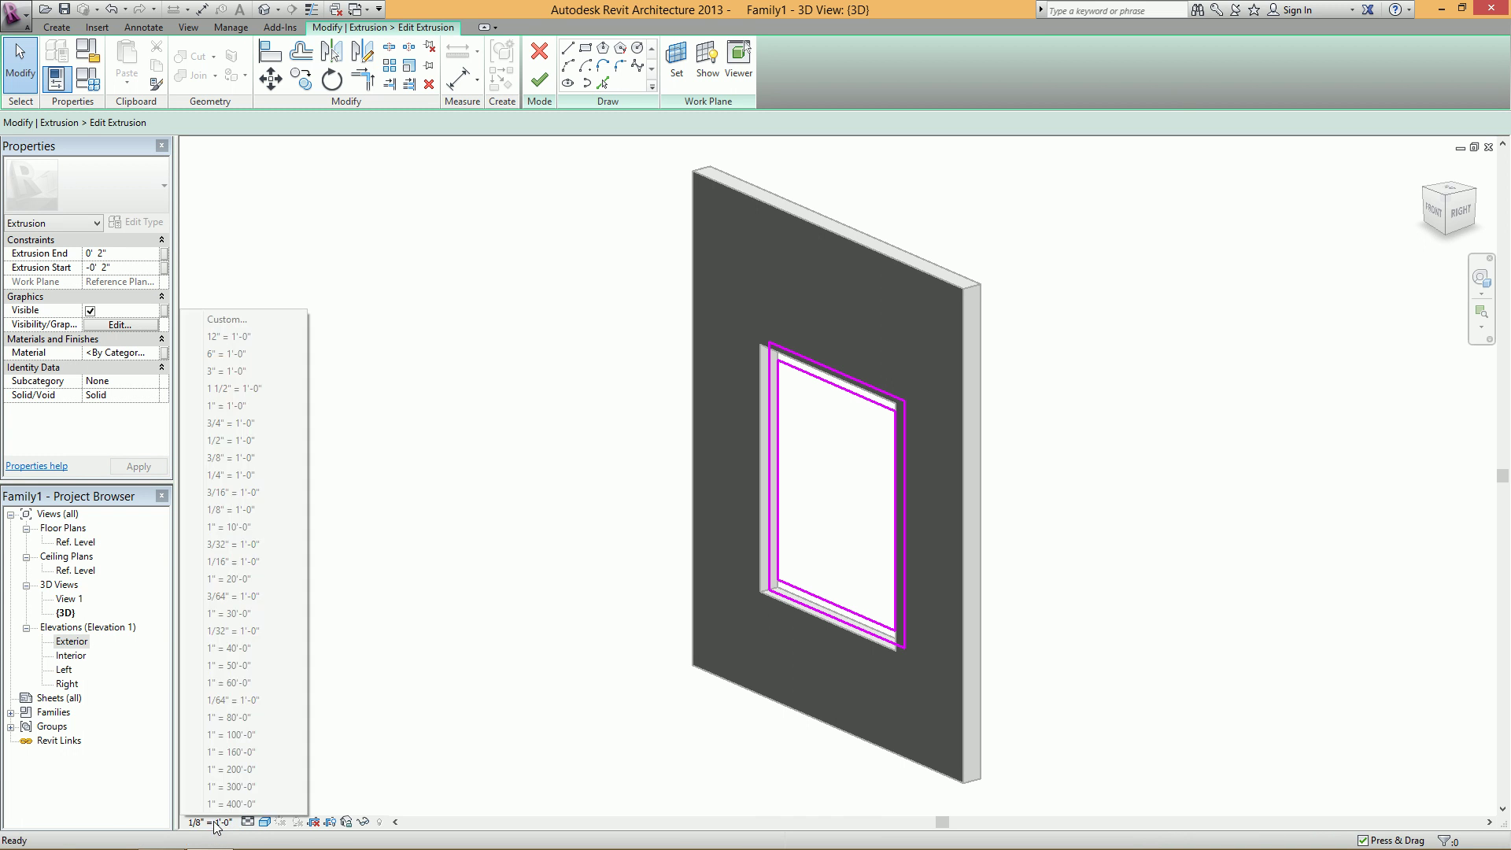
left_click(236, 440)
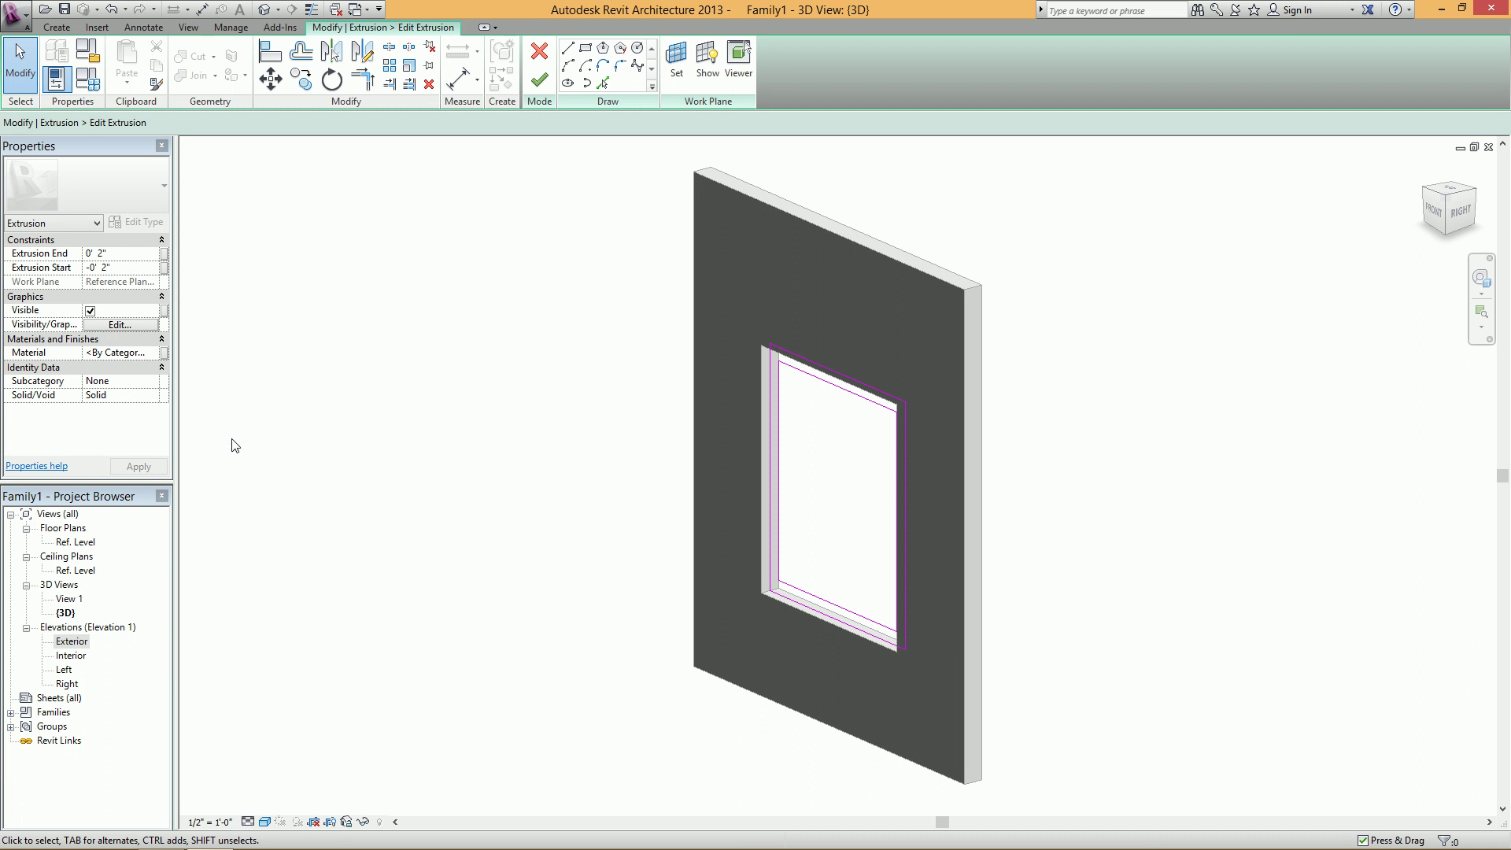
scroll(860, 506, "up", 3)
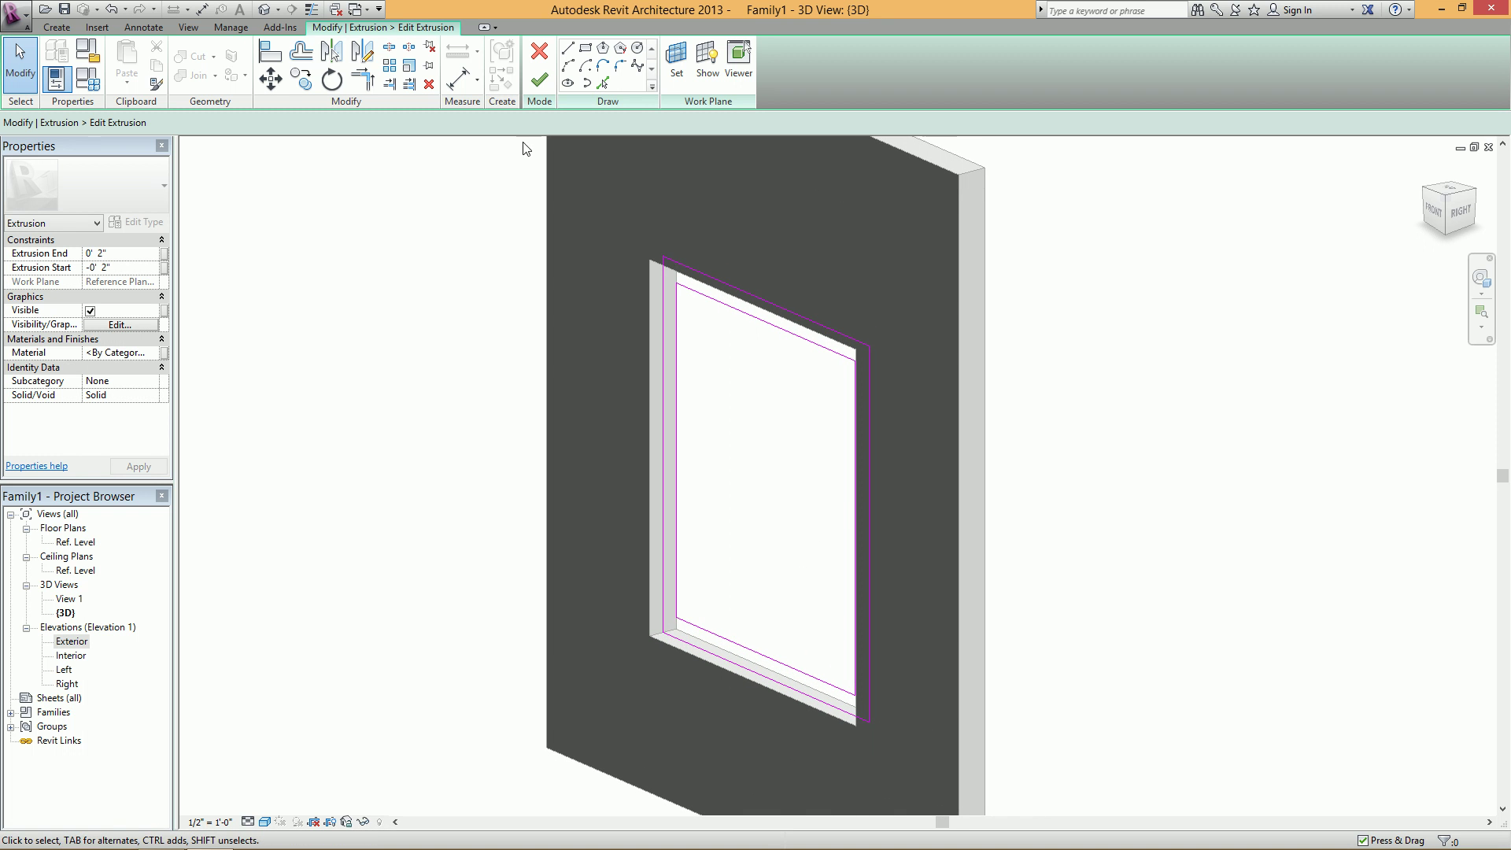
left_click(539, 79)
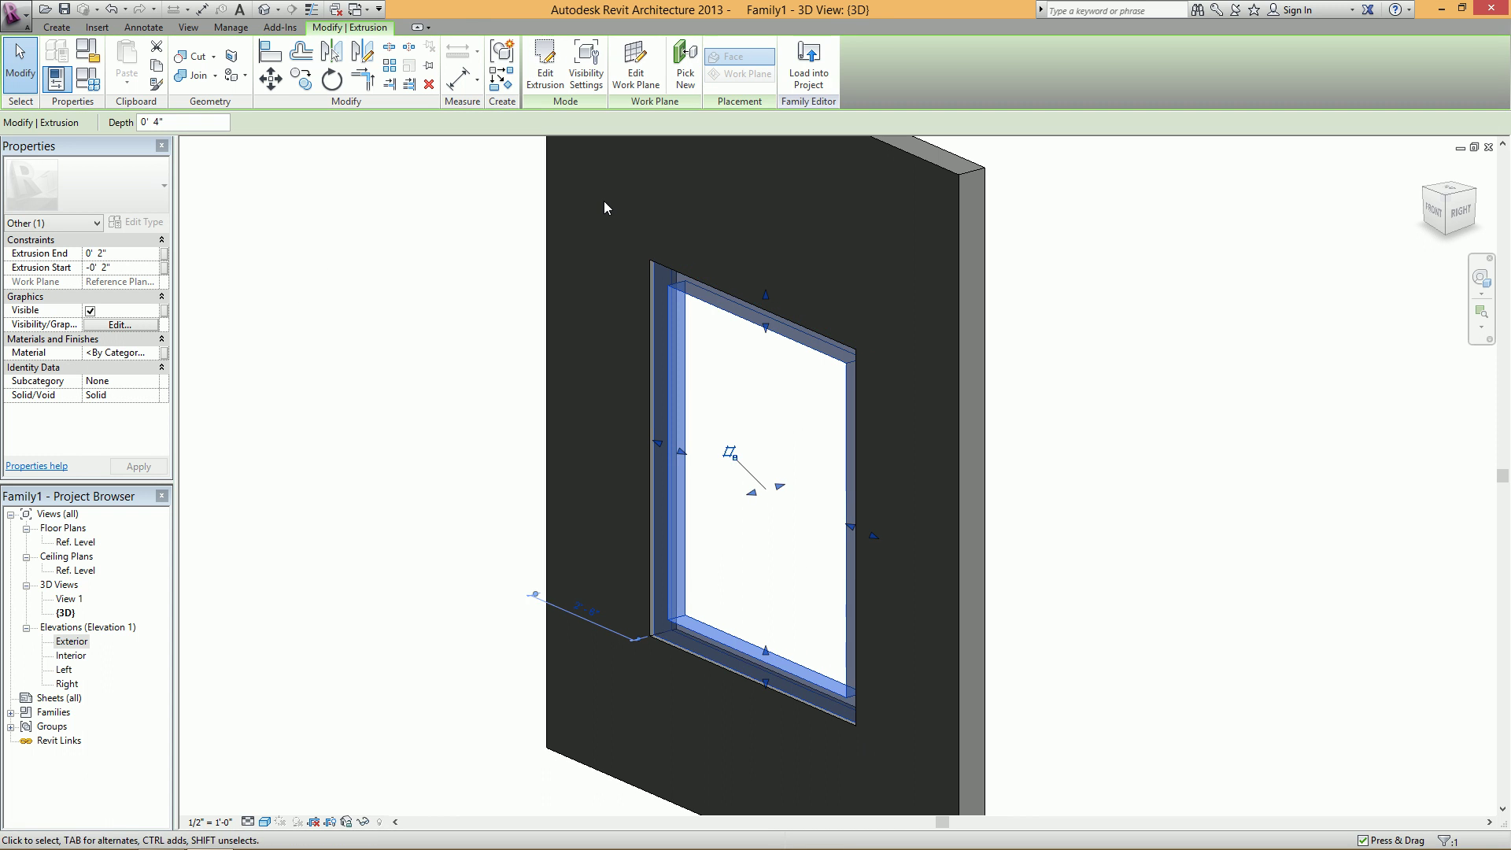
key("Escape")
middle_click_drag(710, 584, 551, 580, "shift")
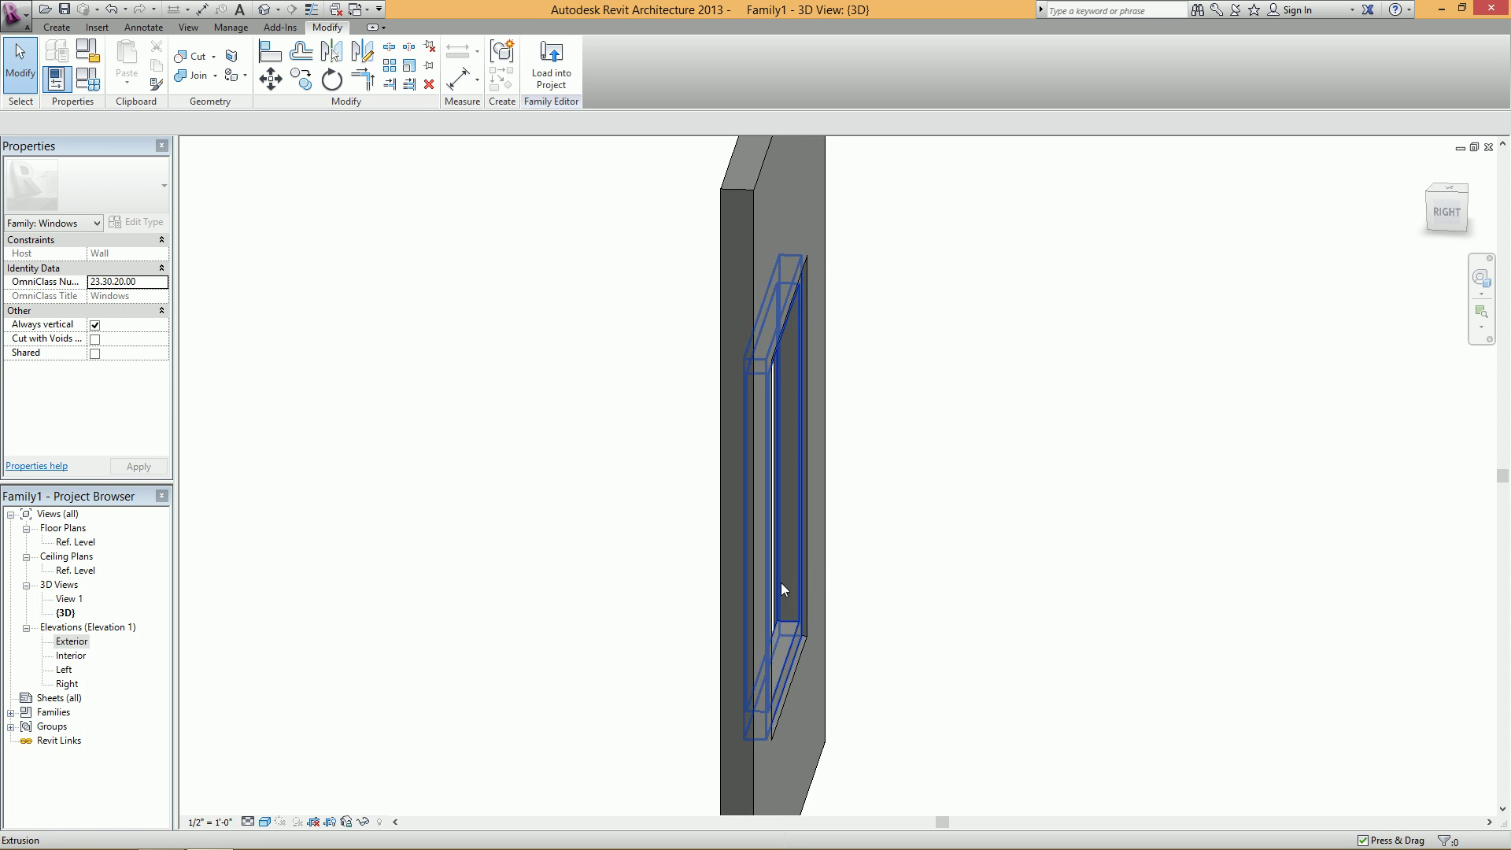
- Check the Center (Front/Back) reference plane's position relative to the wall and frame in the Ref. Level floor plan
double_click(77, 543)
scroll(712, 504, "up", 2)
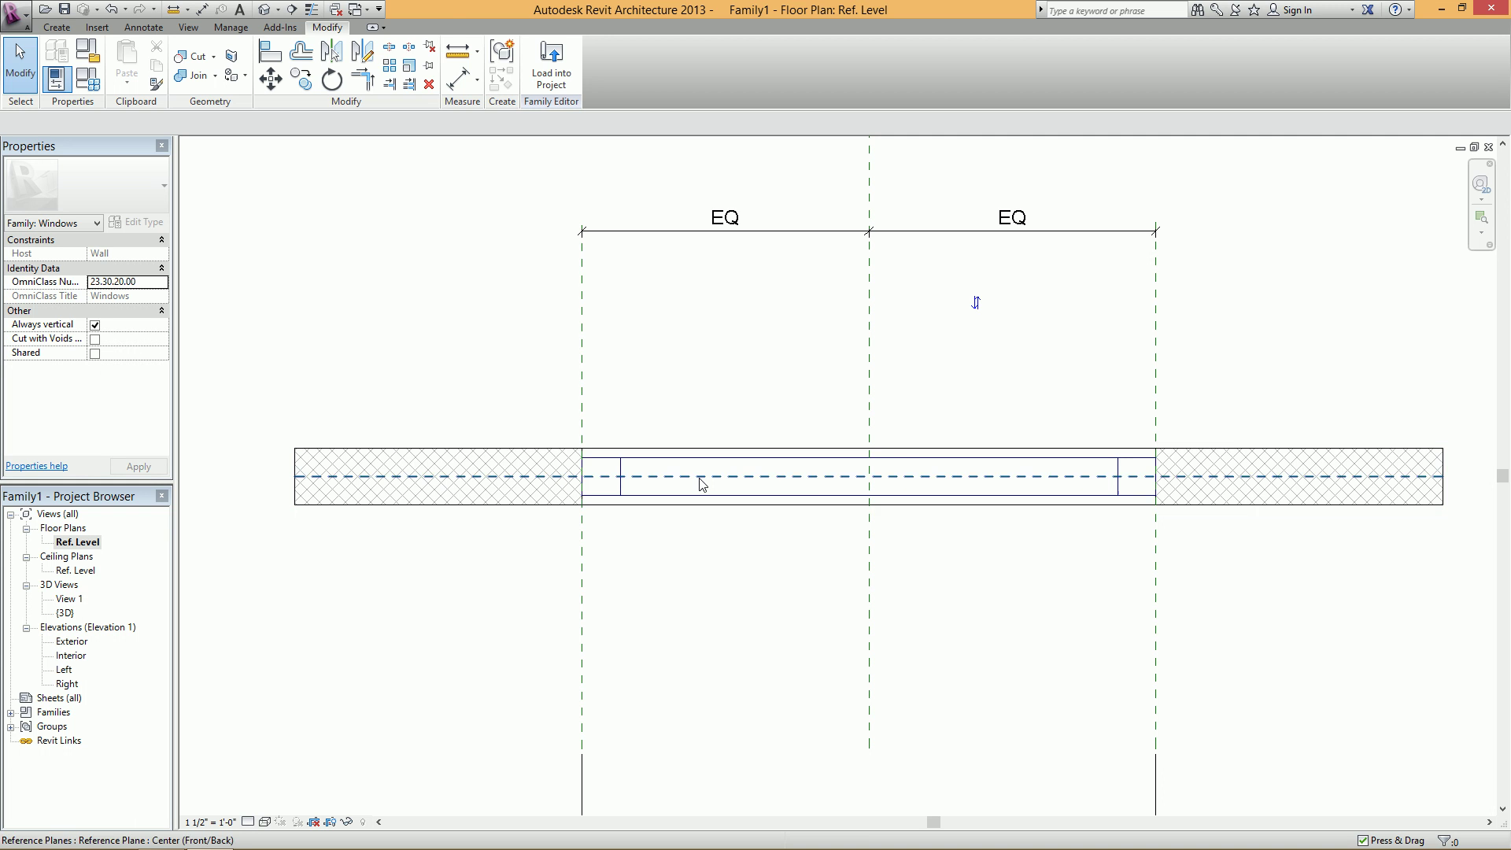
left_click(700, 477)
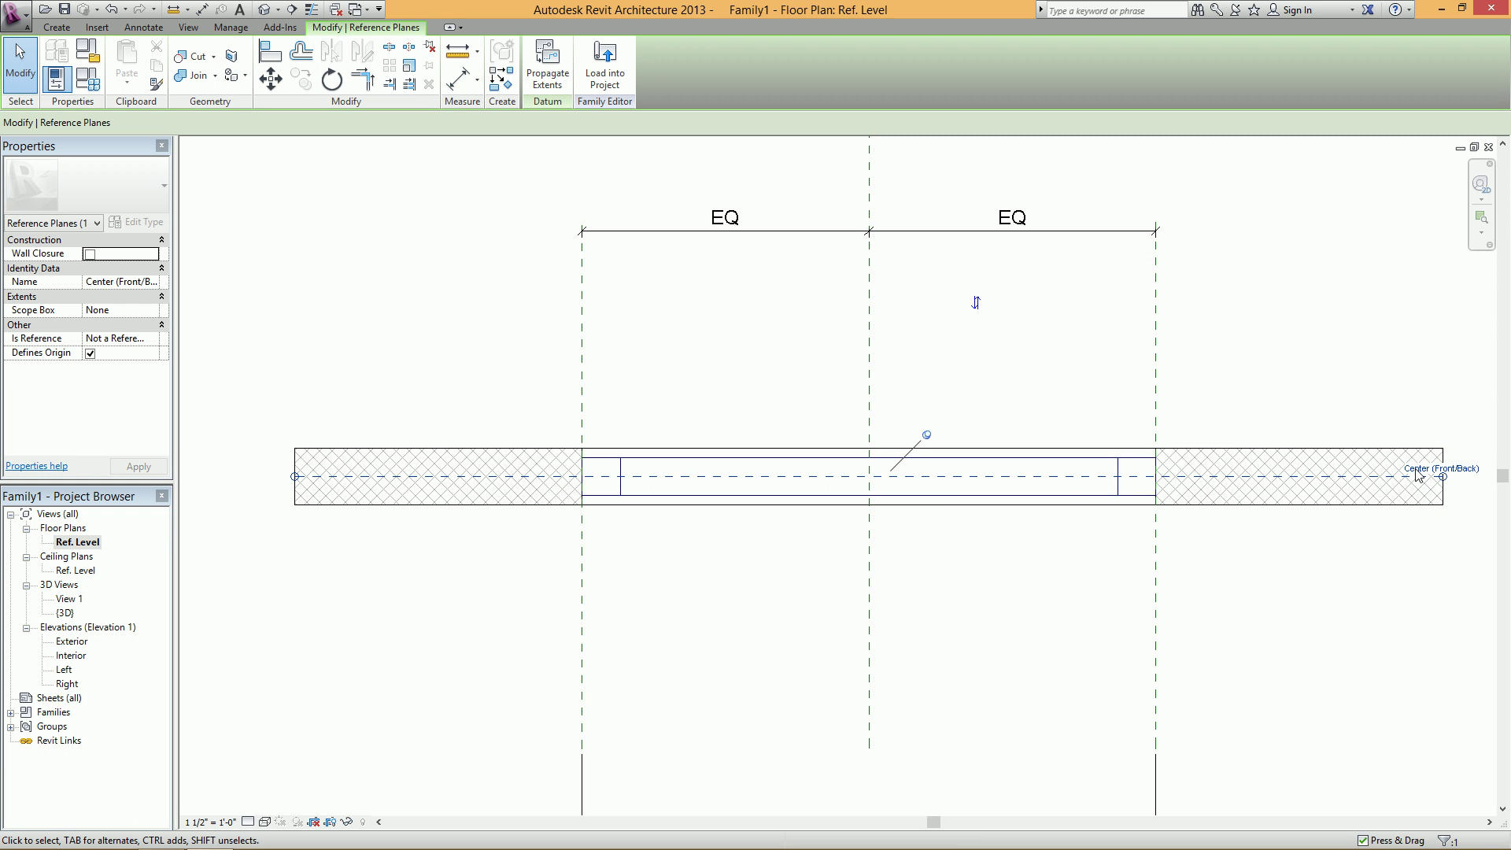
middle_click_drag(1480, 483, 1440, 513)
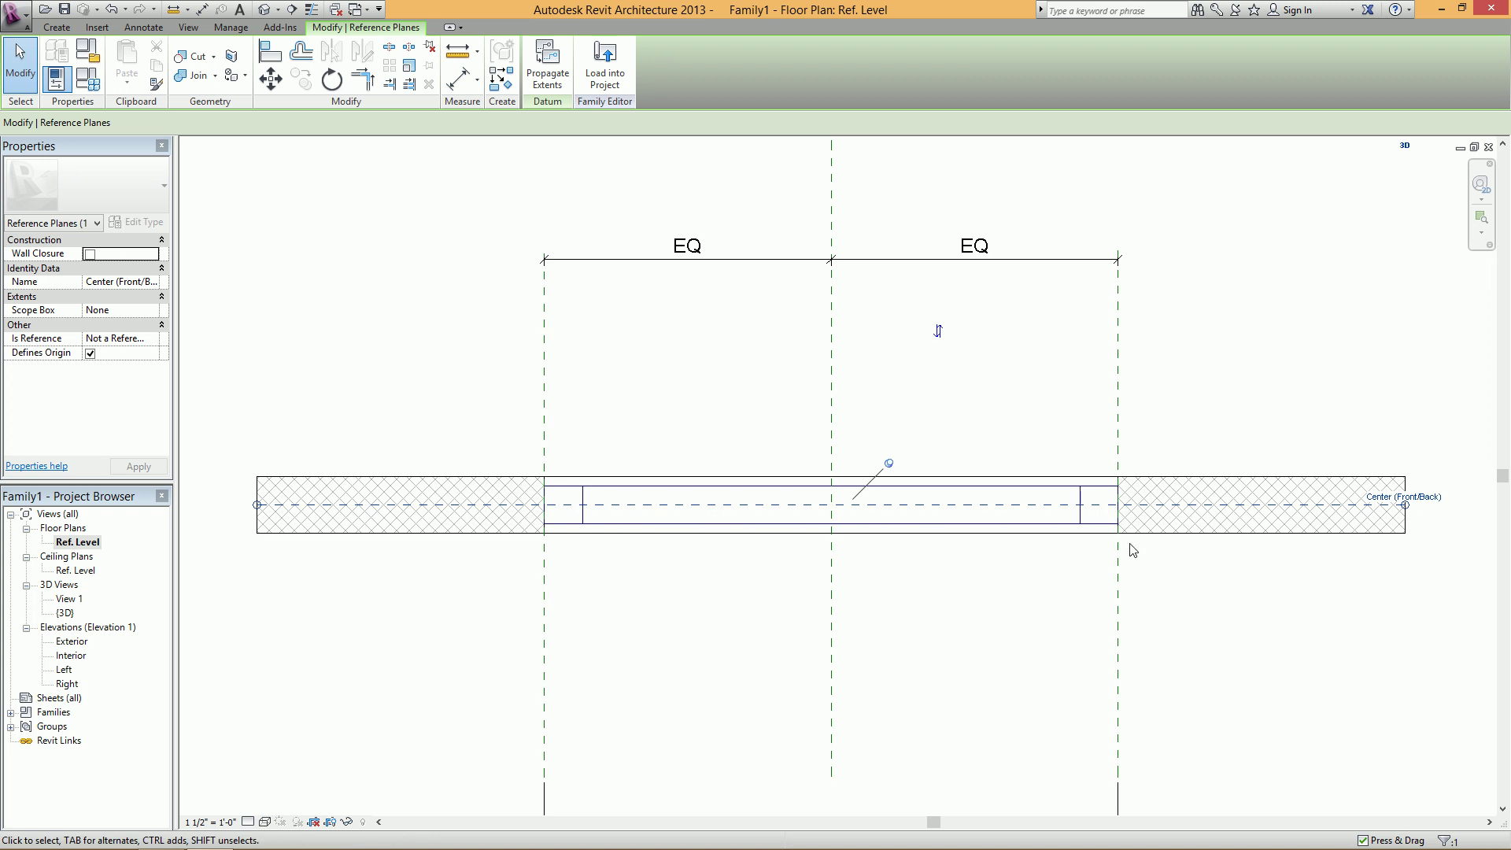
- Examine the frame extrusion's full work plane name and its start and end offsets
left_click(1052, 496)
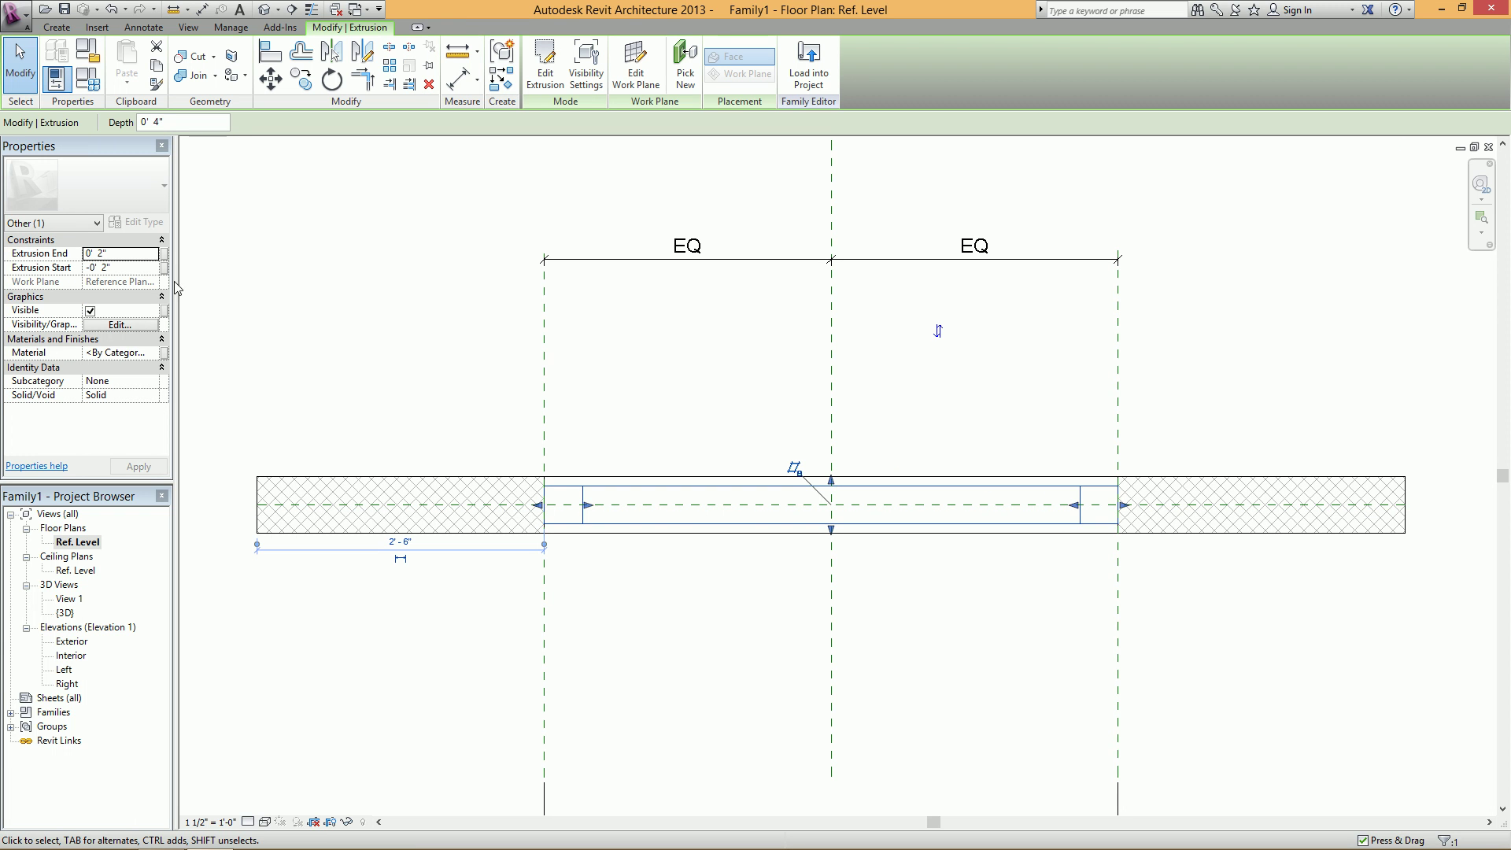
left_click_drag(177, 281, 241, 281)
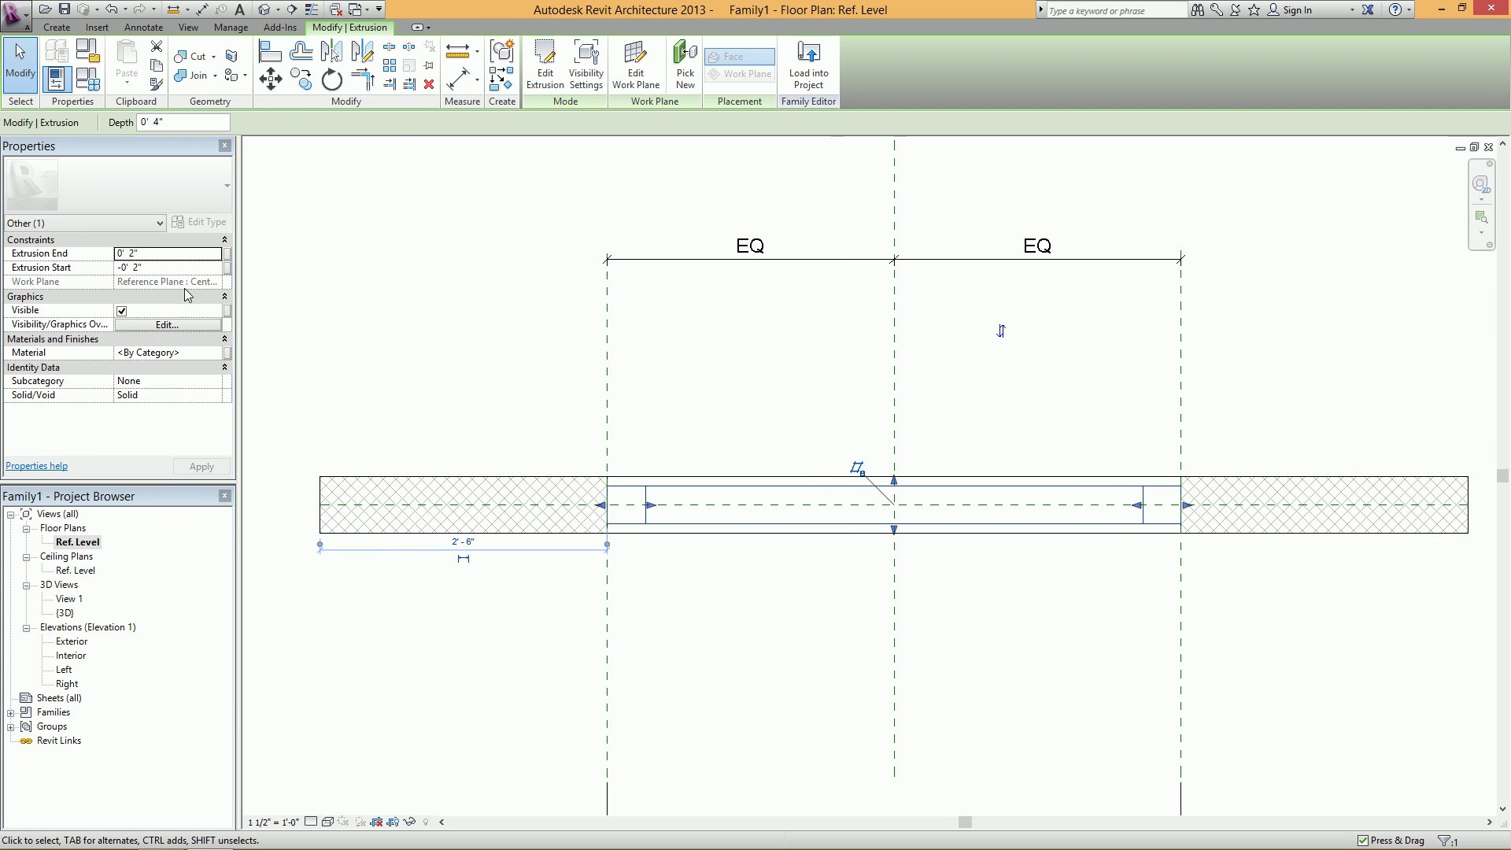
left_click_drag(114, 283, 87, 283)
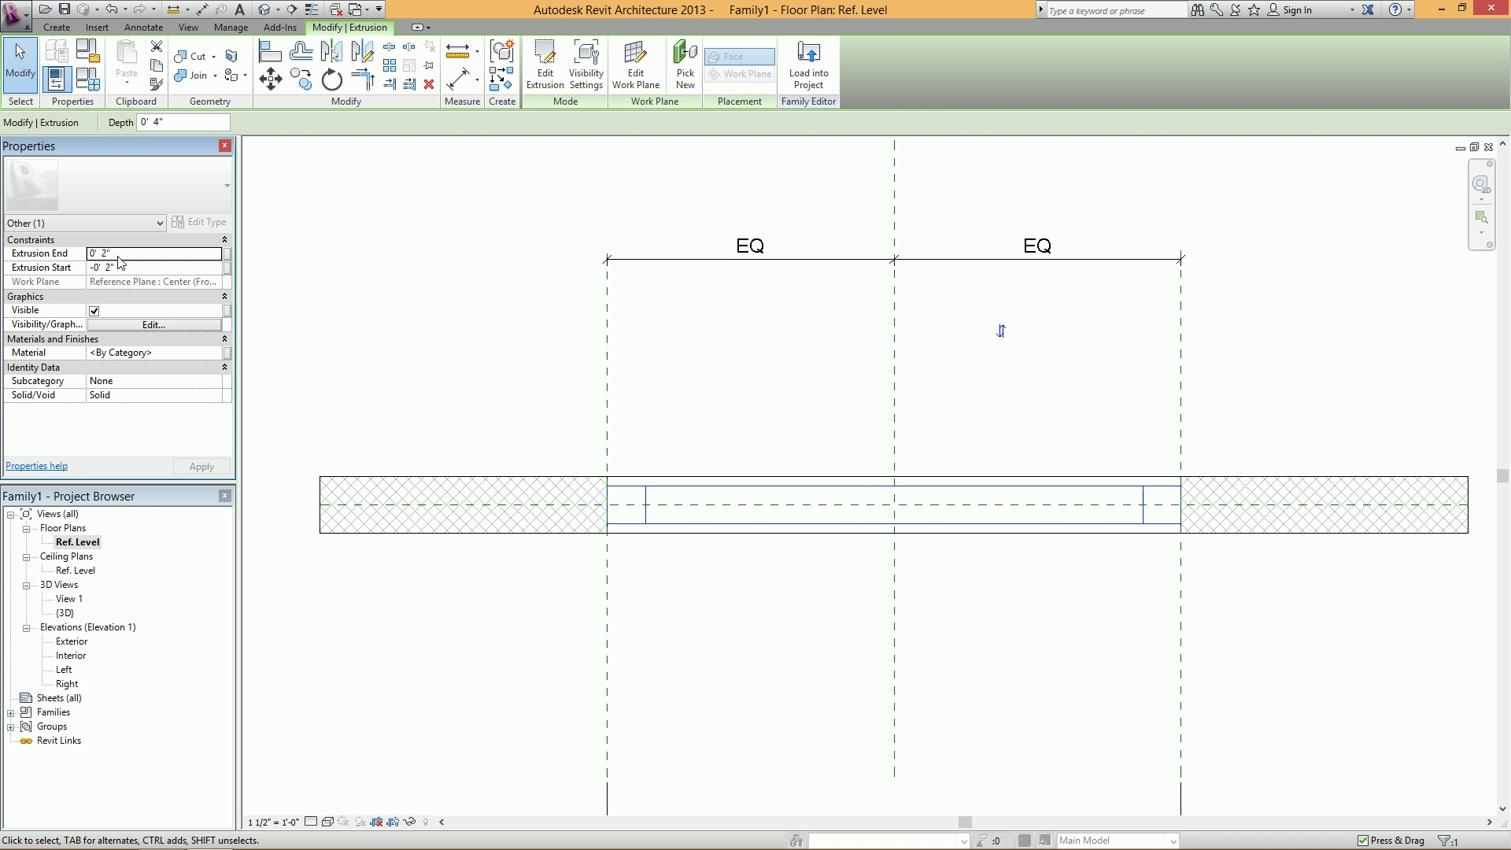
left_click(390, 452)
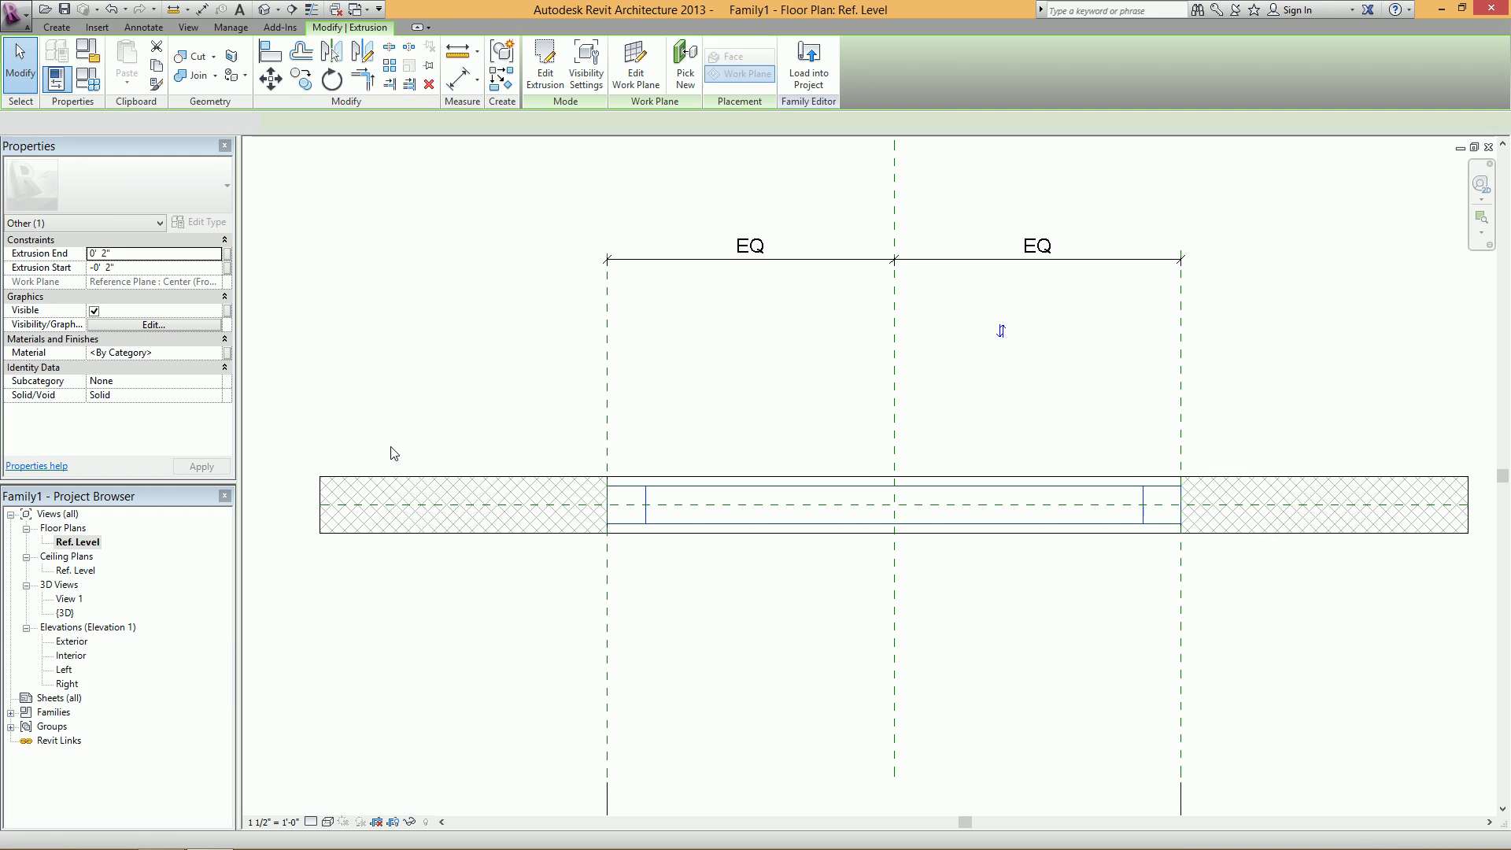
- Set the host wall type's layer thickness to 8" and inspect the frame in the wall in 3D
left_click(475, 484)
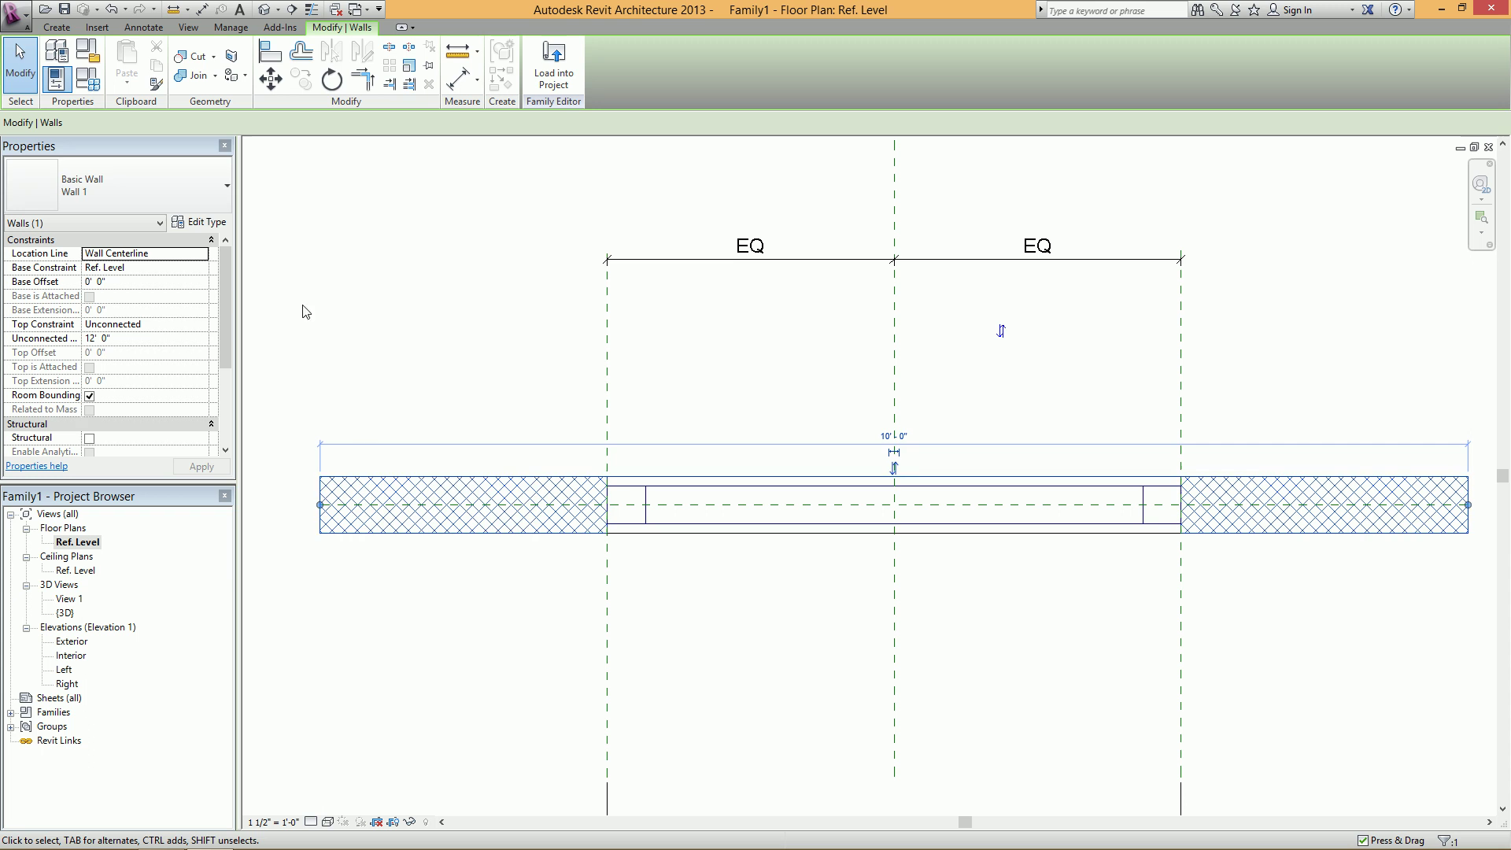
left_click(199, 222)
left_click(423, 305)
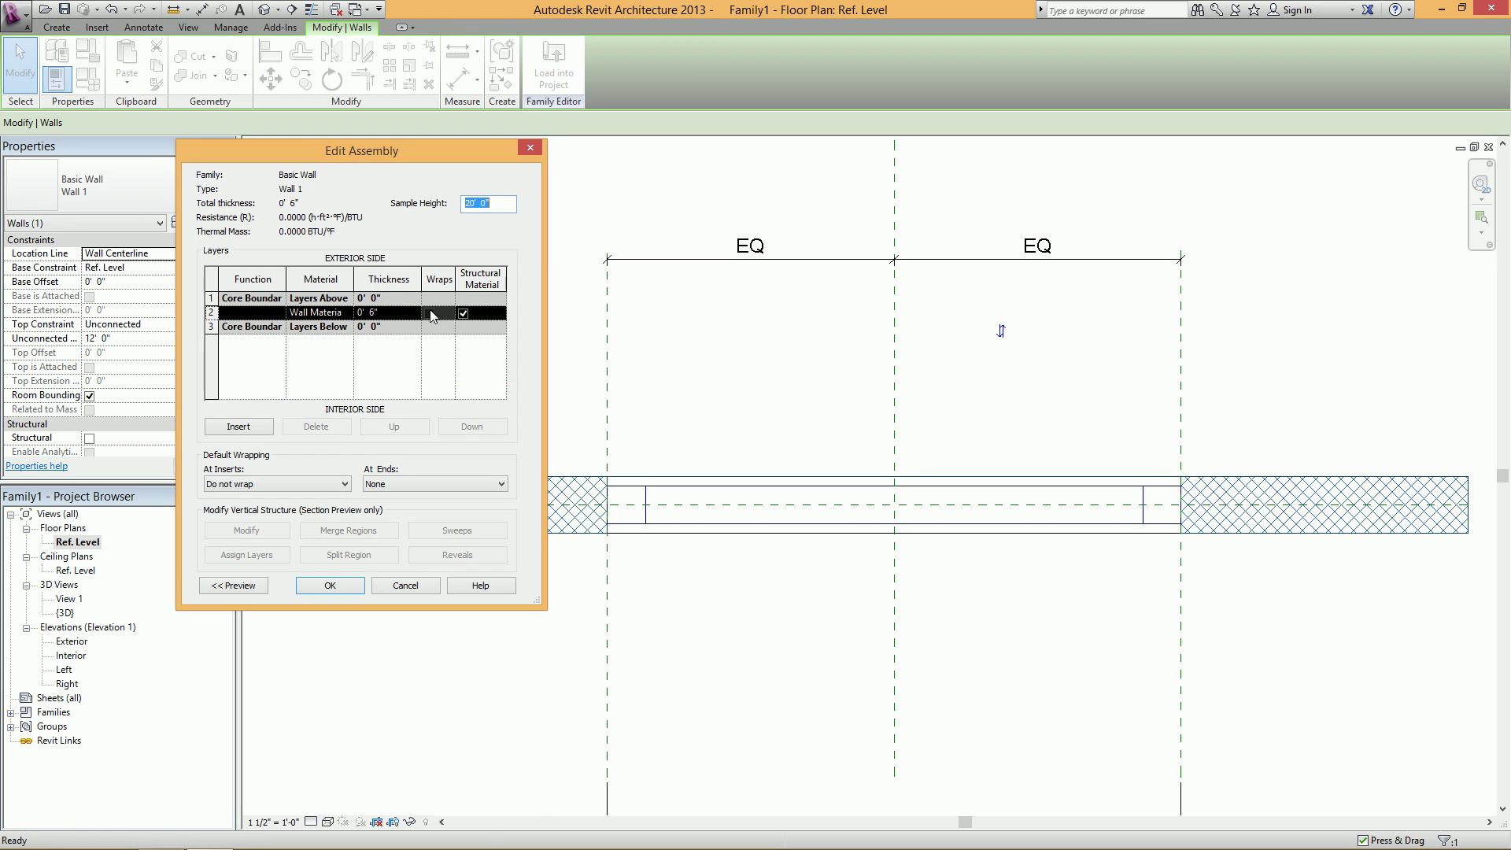
left_click(391, 312)
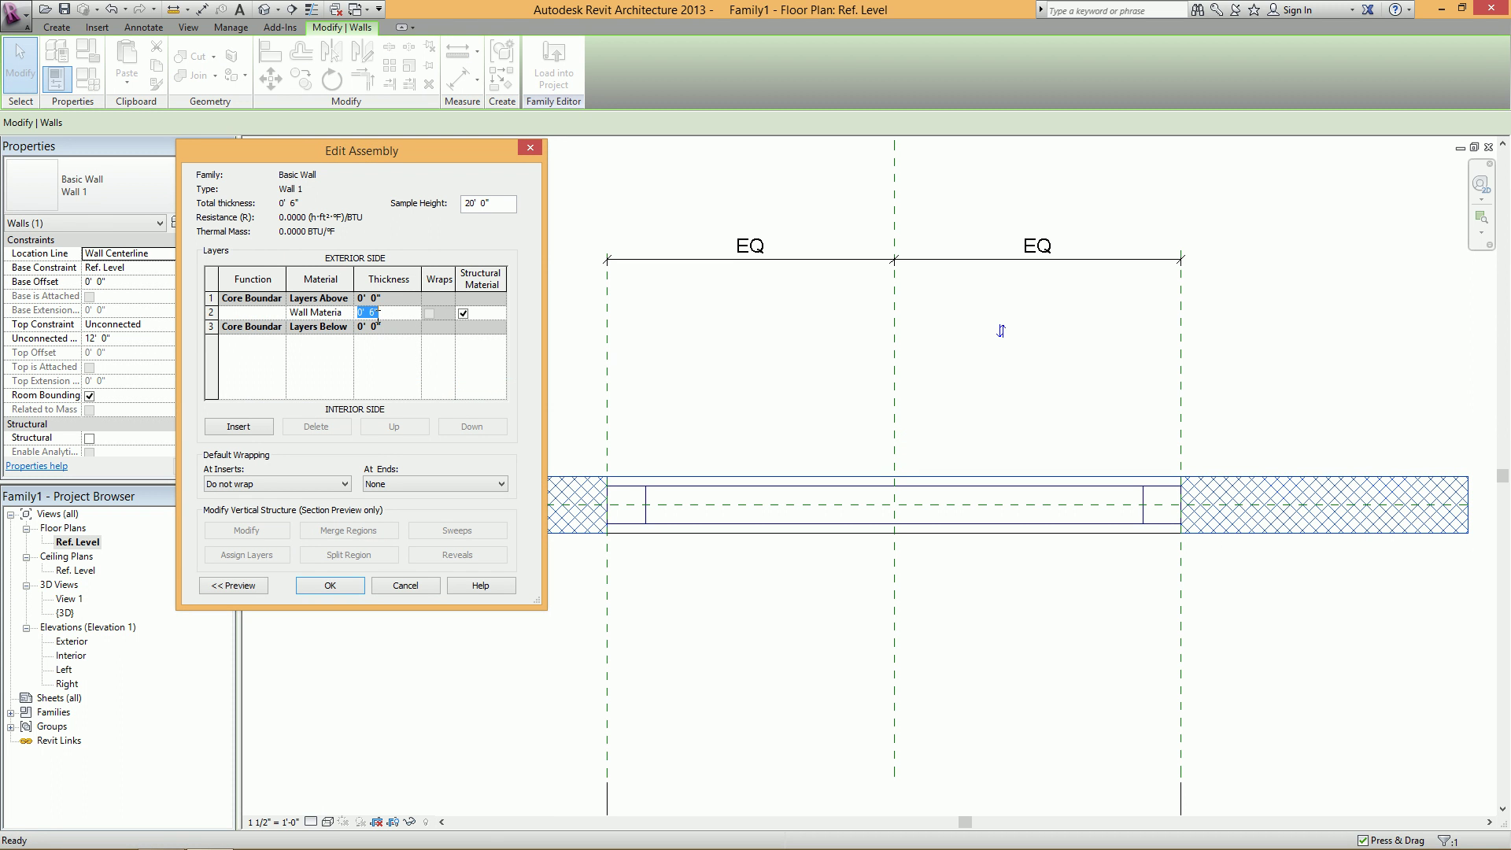
type("8")
key("Tab")
left_click(330, 585)
left_click(346, 585)
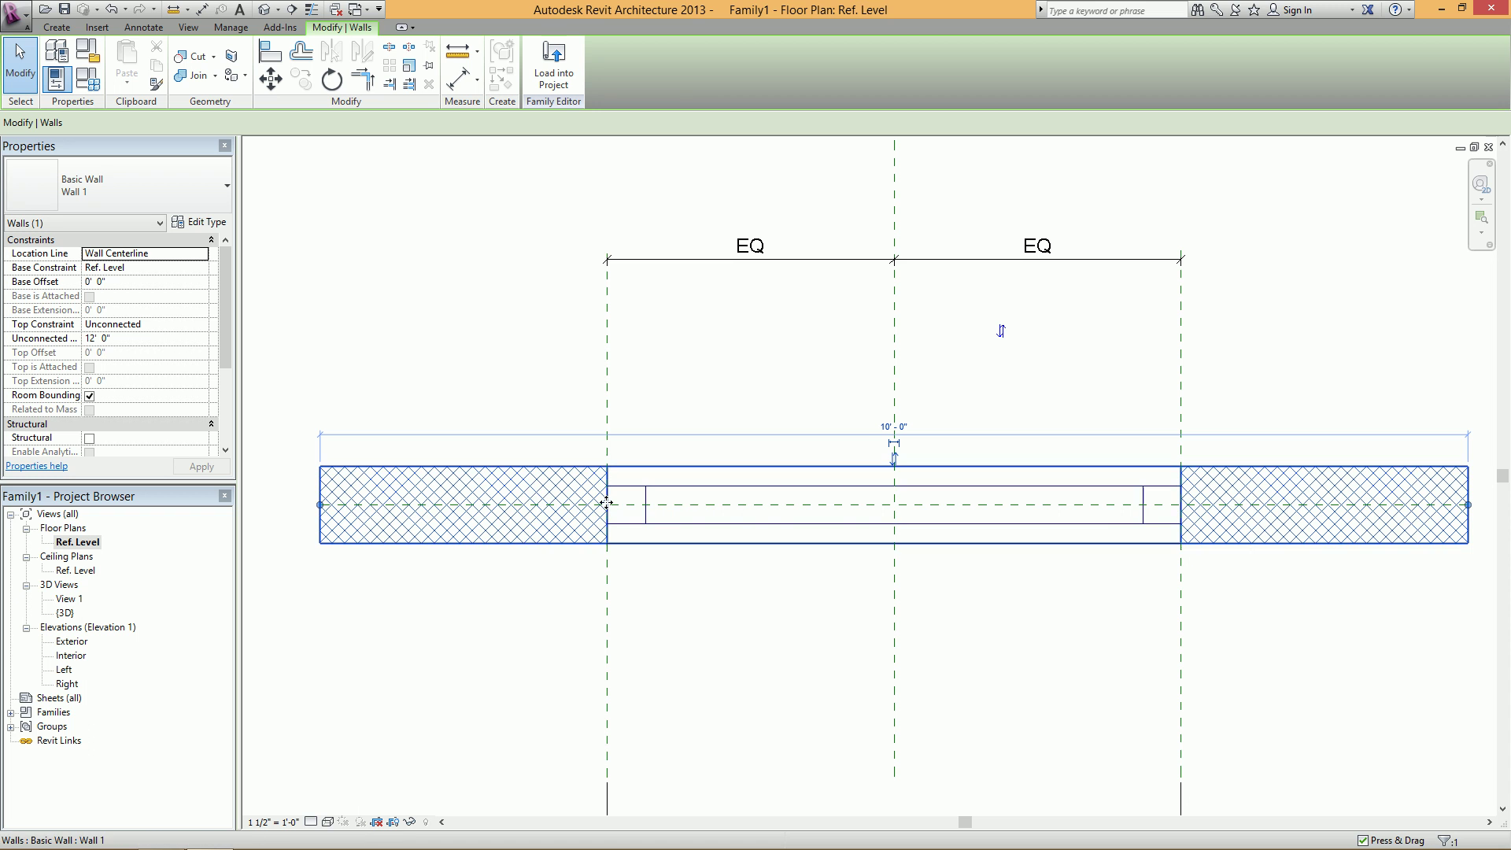
left_click(591, 398)
left_click(266, 10)
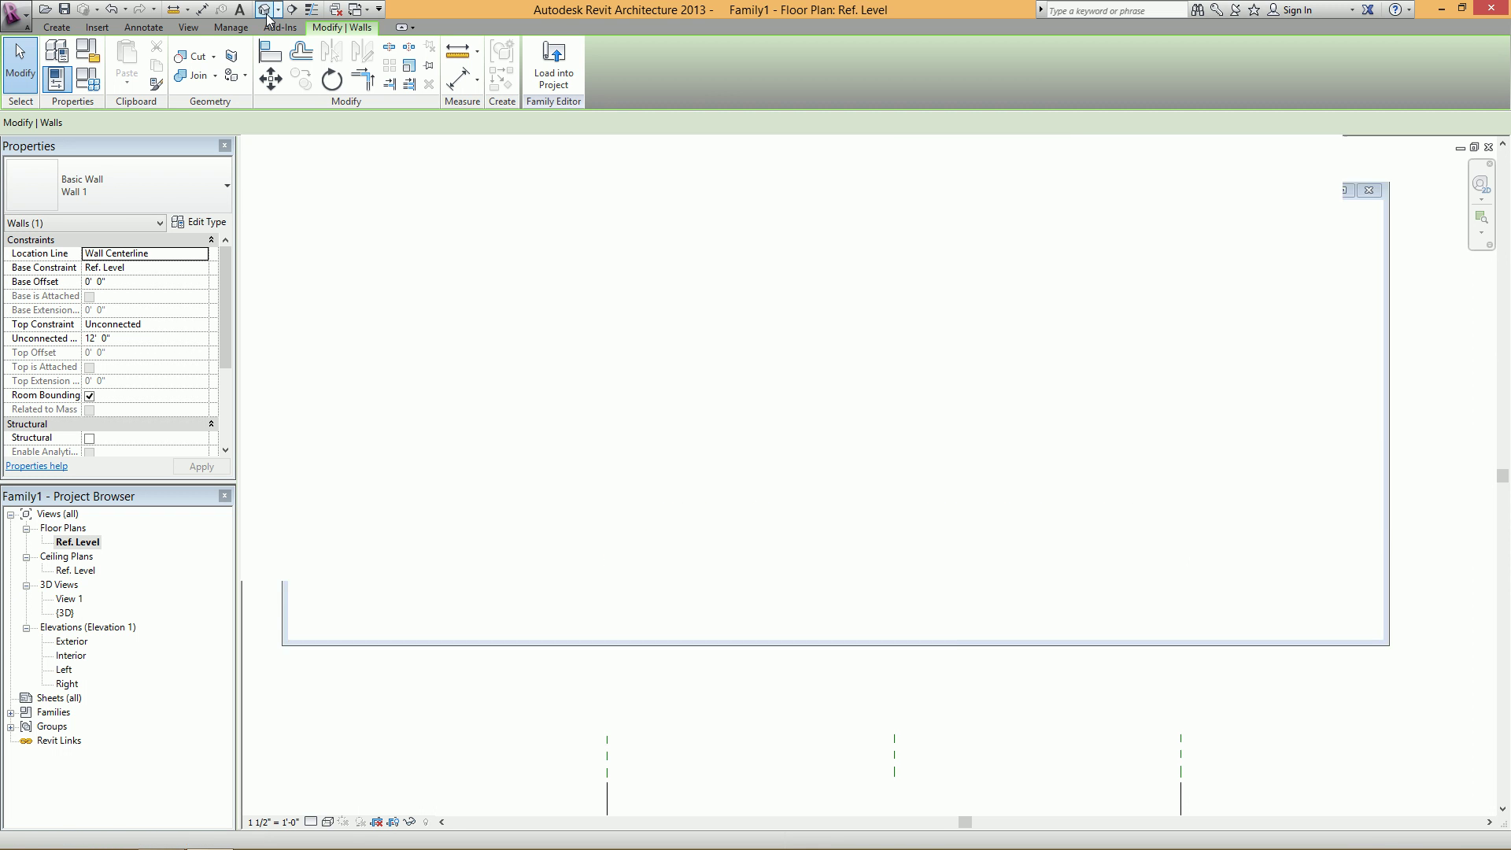
middle_click_drag(935, 351, 895, 345, "shift")
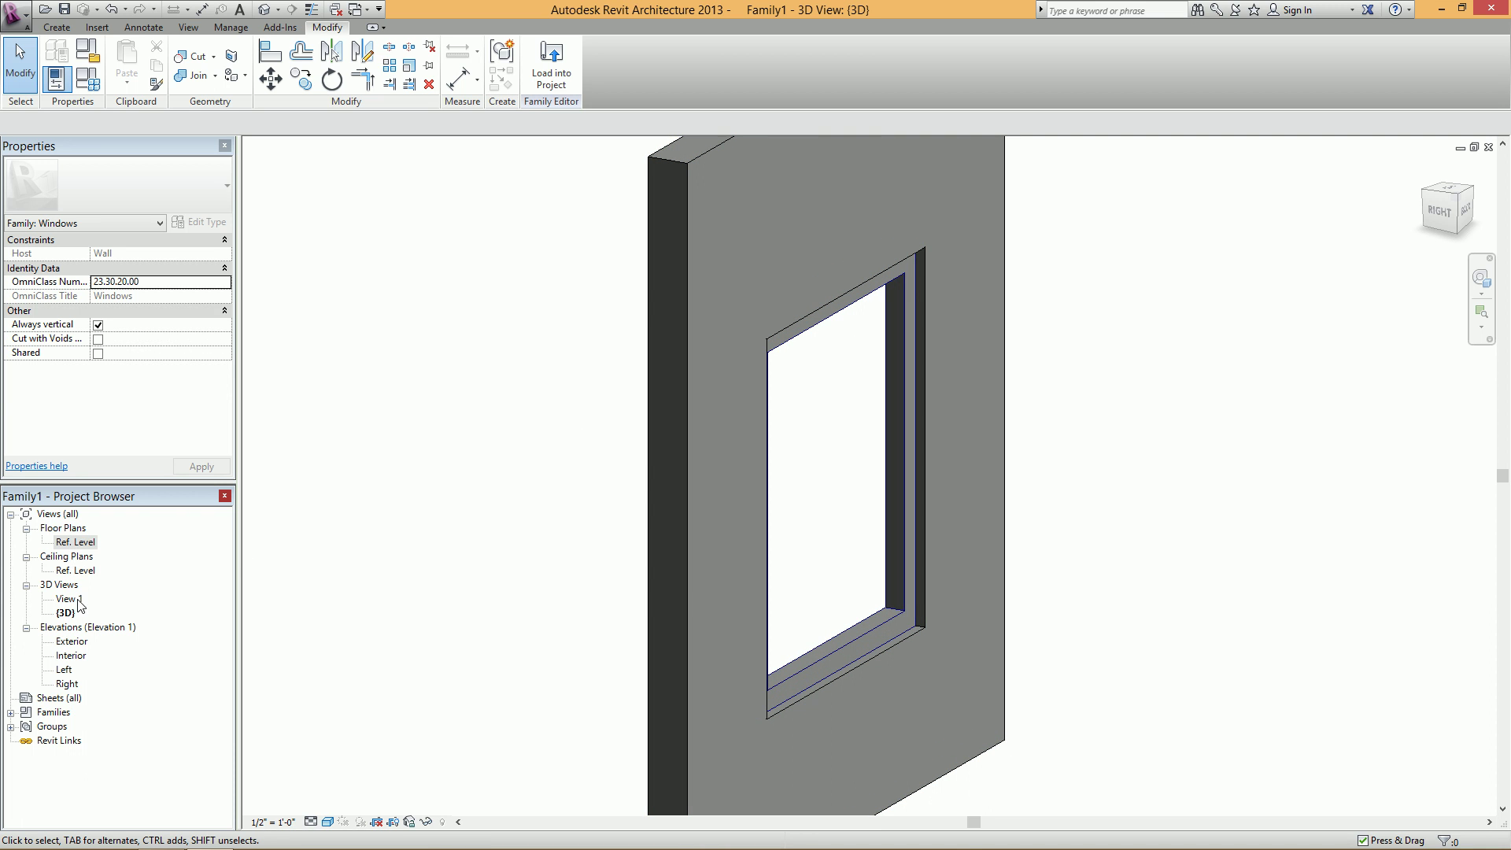
- Start a new extrusion in the Exterior elevation and sketch a 4'-4" by 5'-4" rectangle along the frame's inner edges
double_click(75, 642)
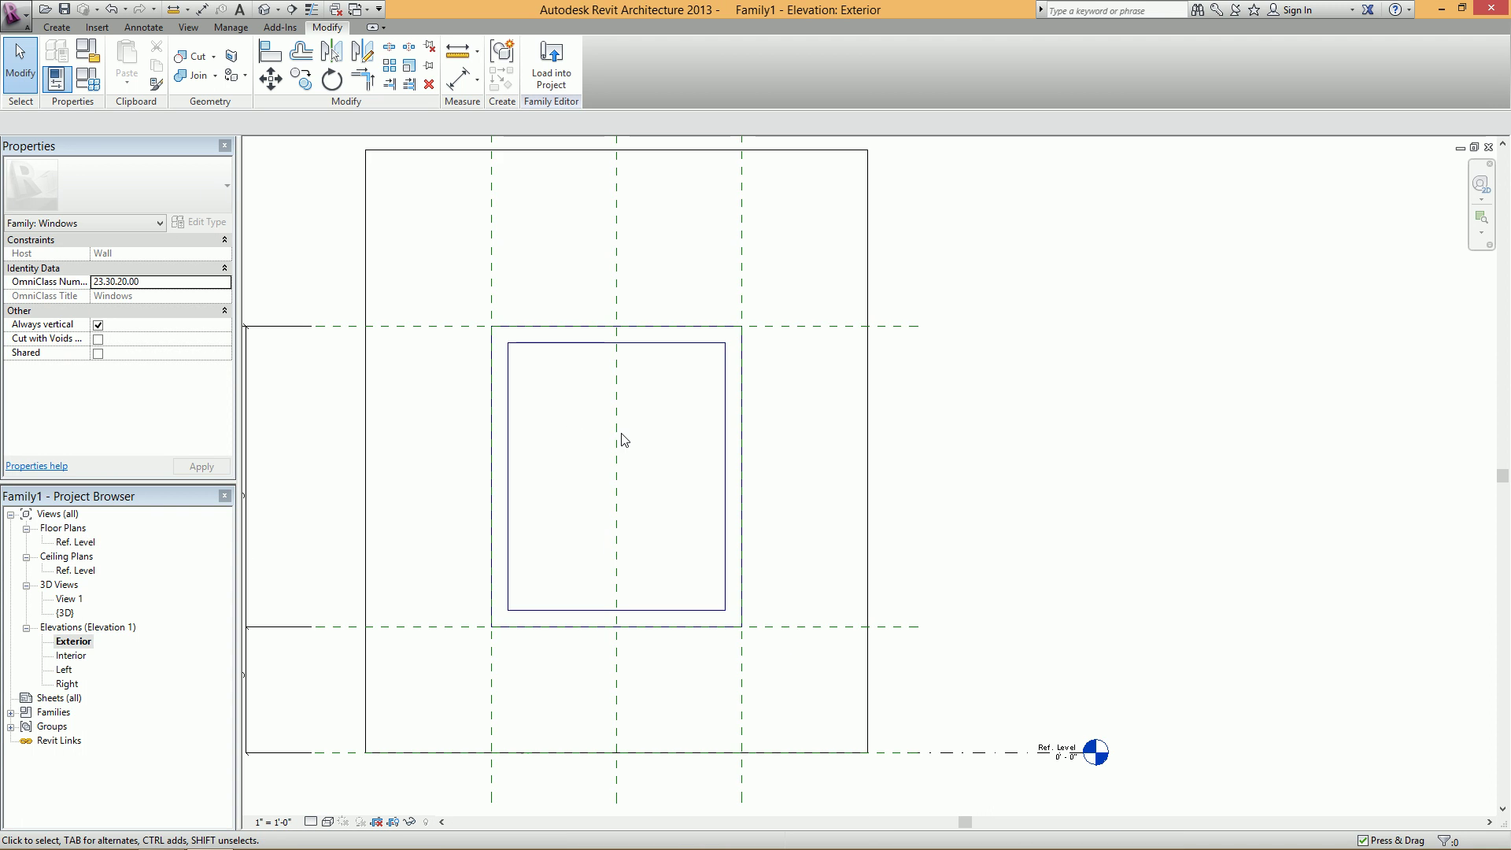
scroll(621, 433, "down", 1)
middle_click_drag(618, 463, 681, 542)
left_click(57, 27)
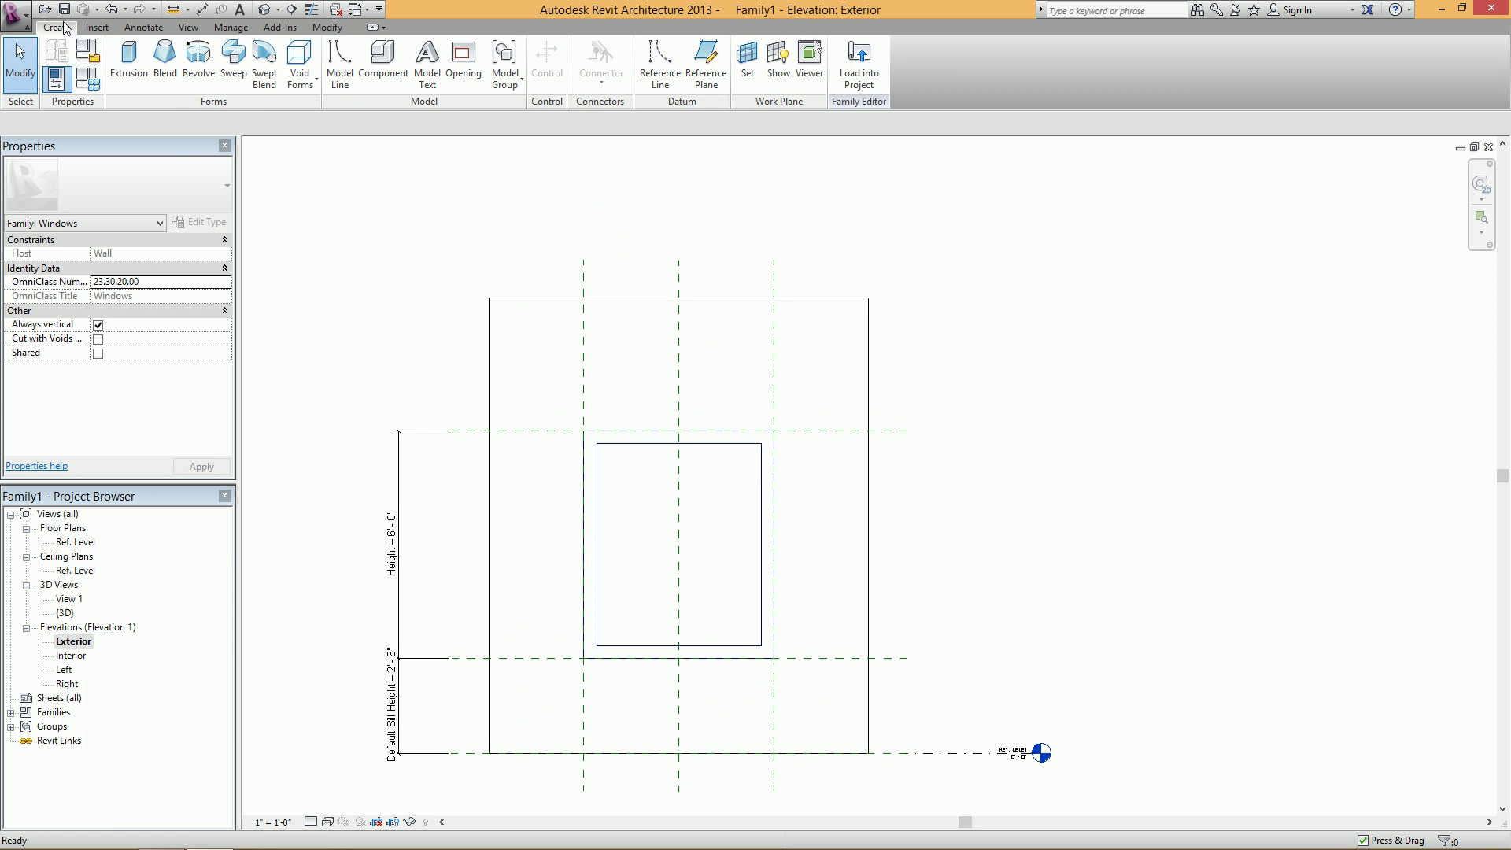
left_click(130, 76)
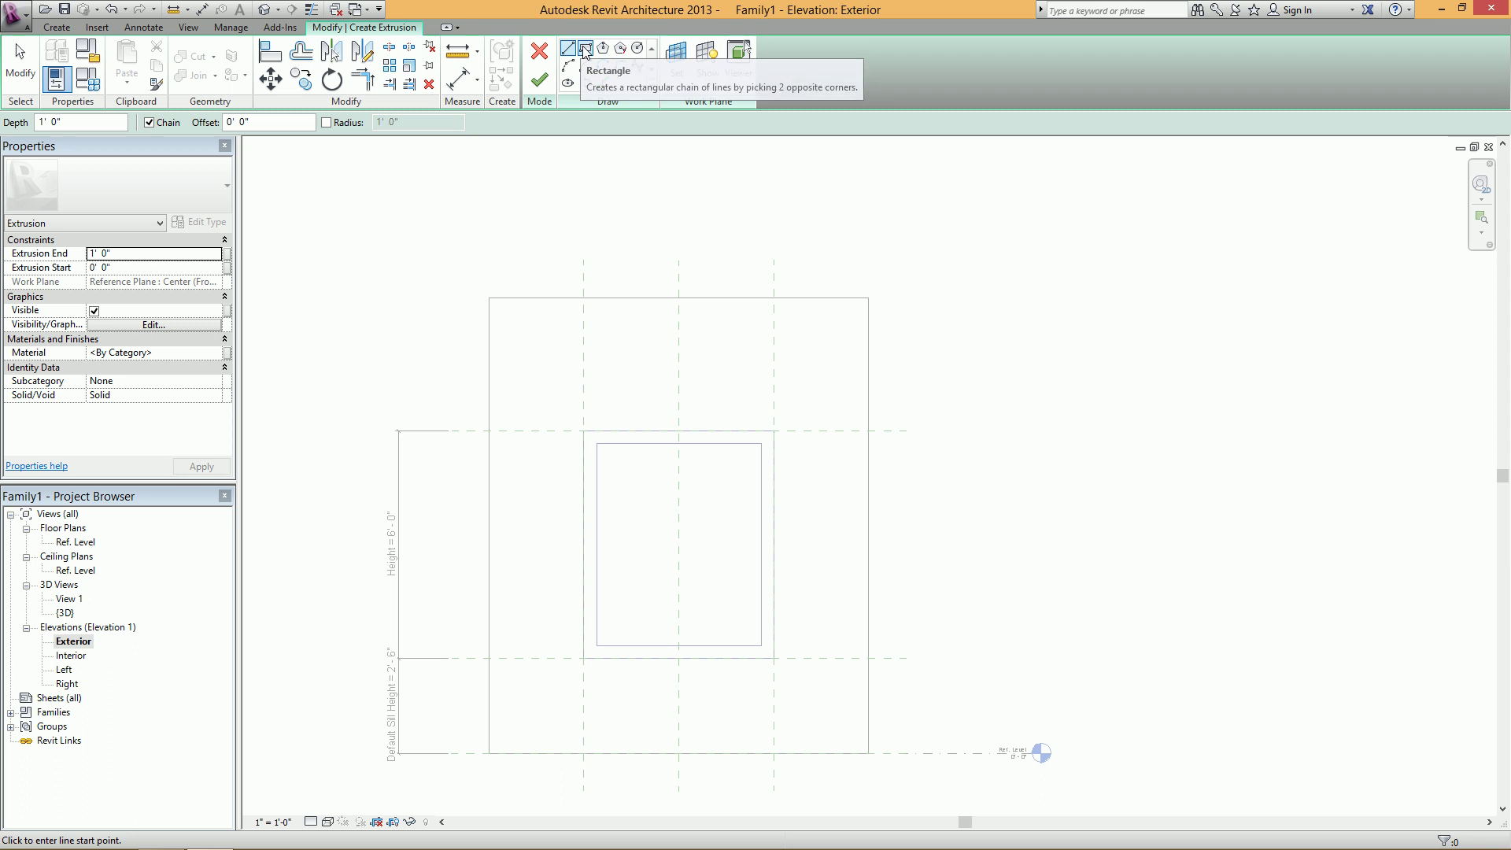
left_click(584, 49)
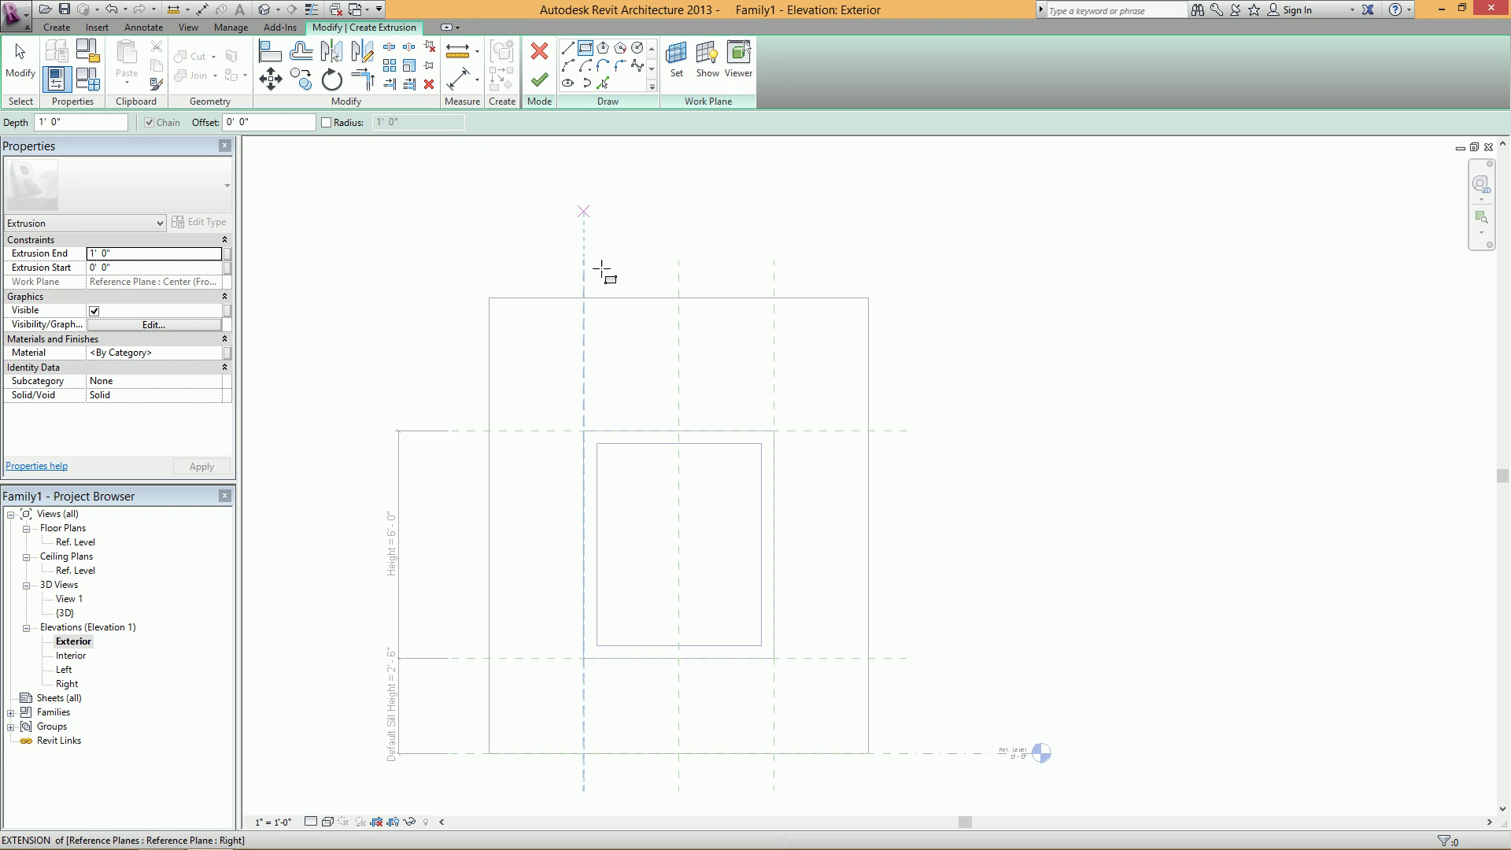
left_click(596, 443)
scroll(596, 443, "up", 1)
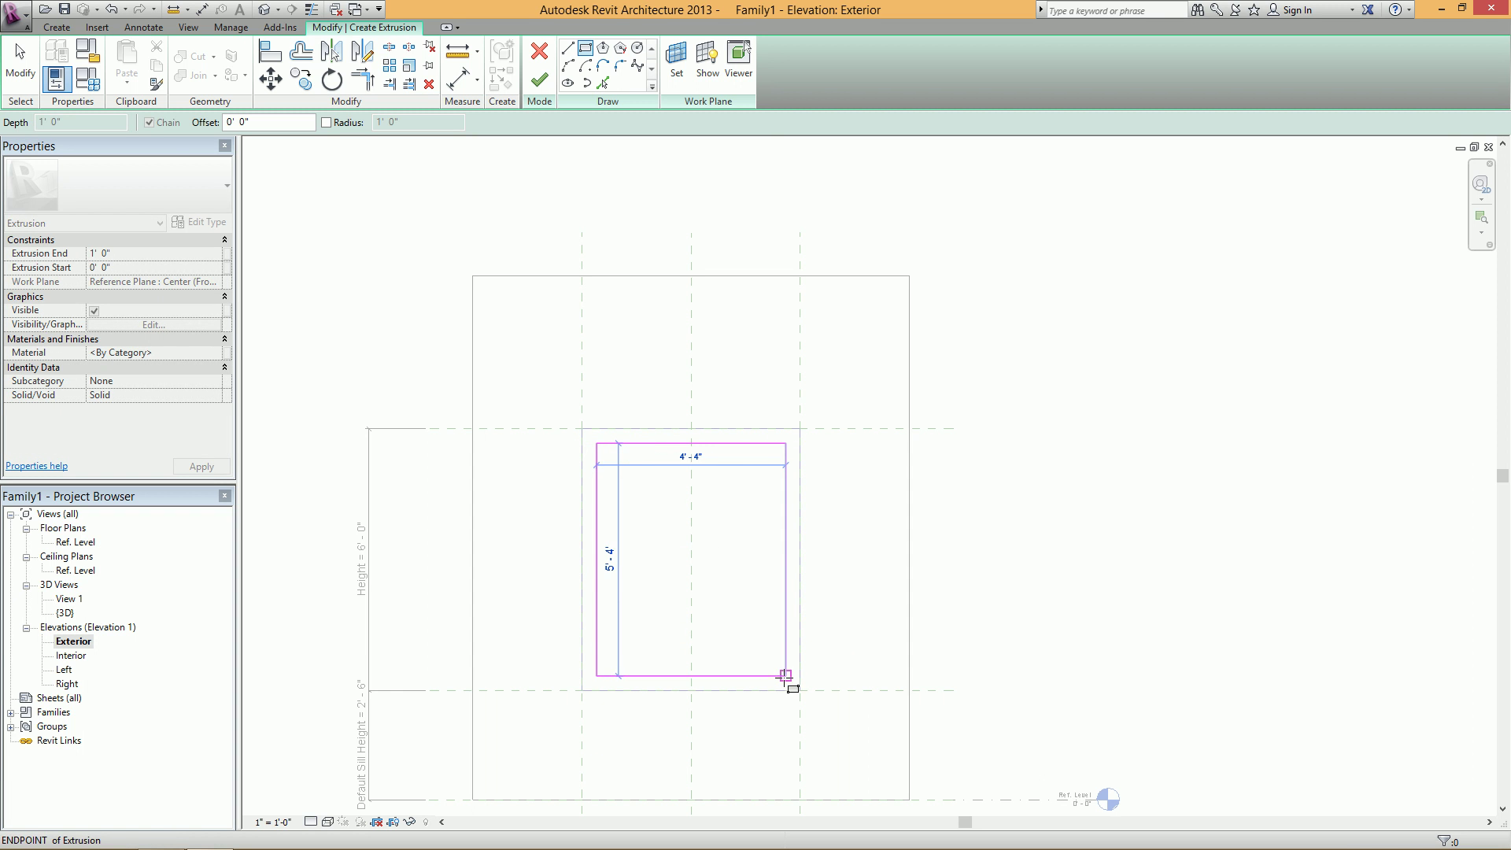
left_click(785, 676)
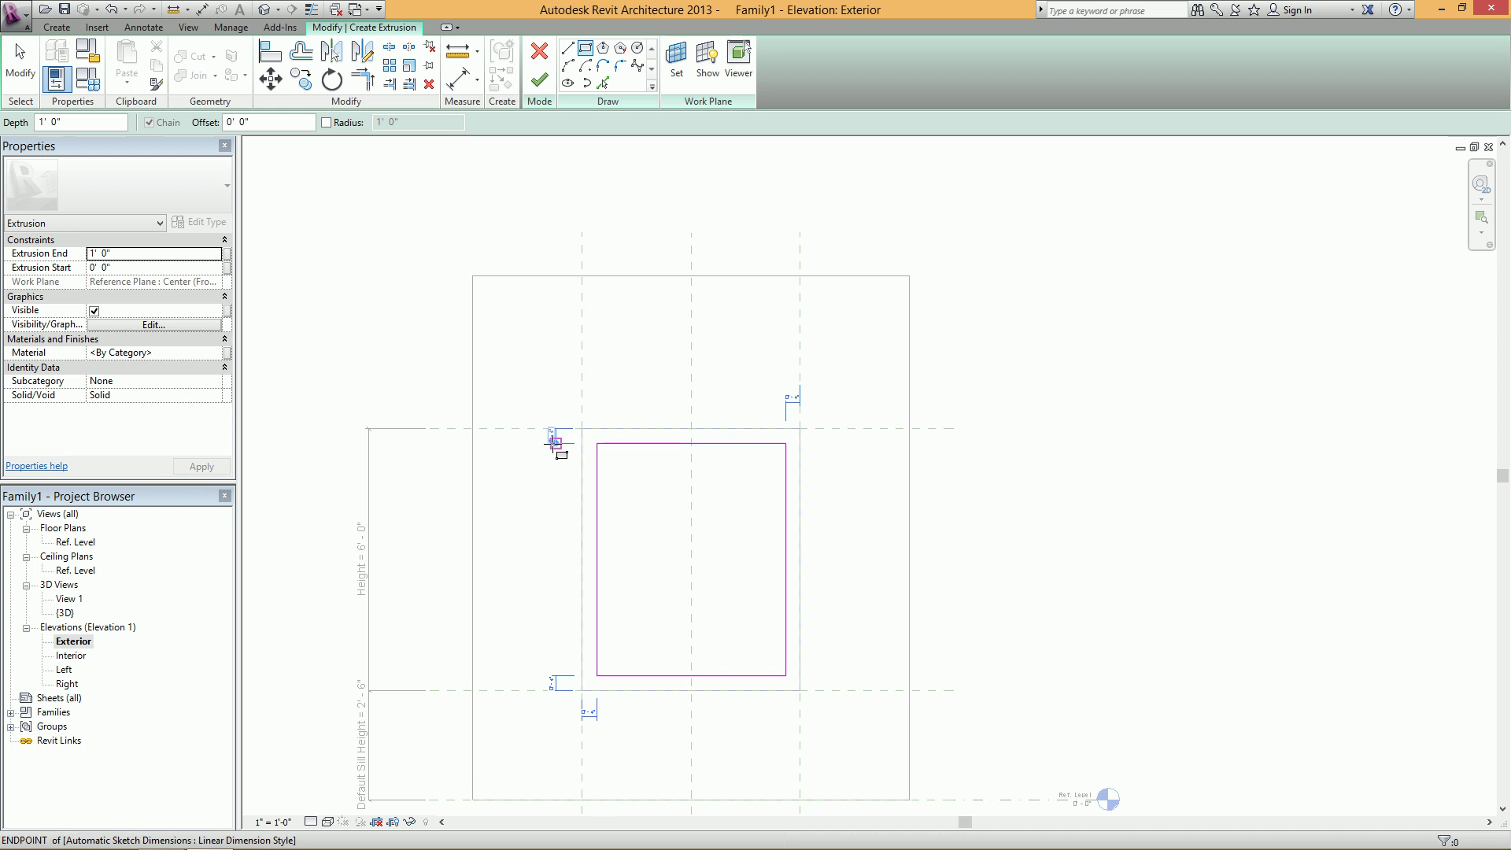
- Add an aligned dimension between the Top reference plane and the new sketch's top line, and lock it
key("Escape")
key("Escape")
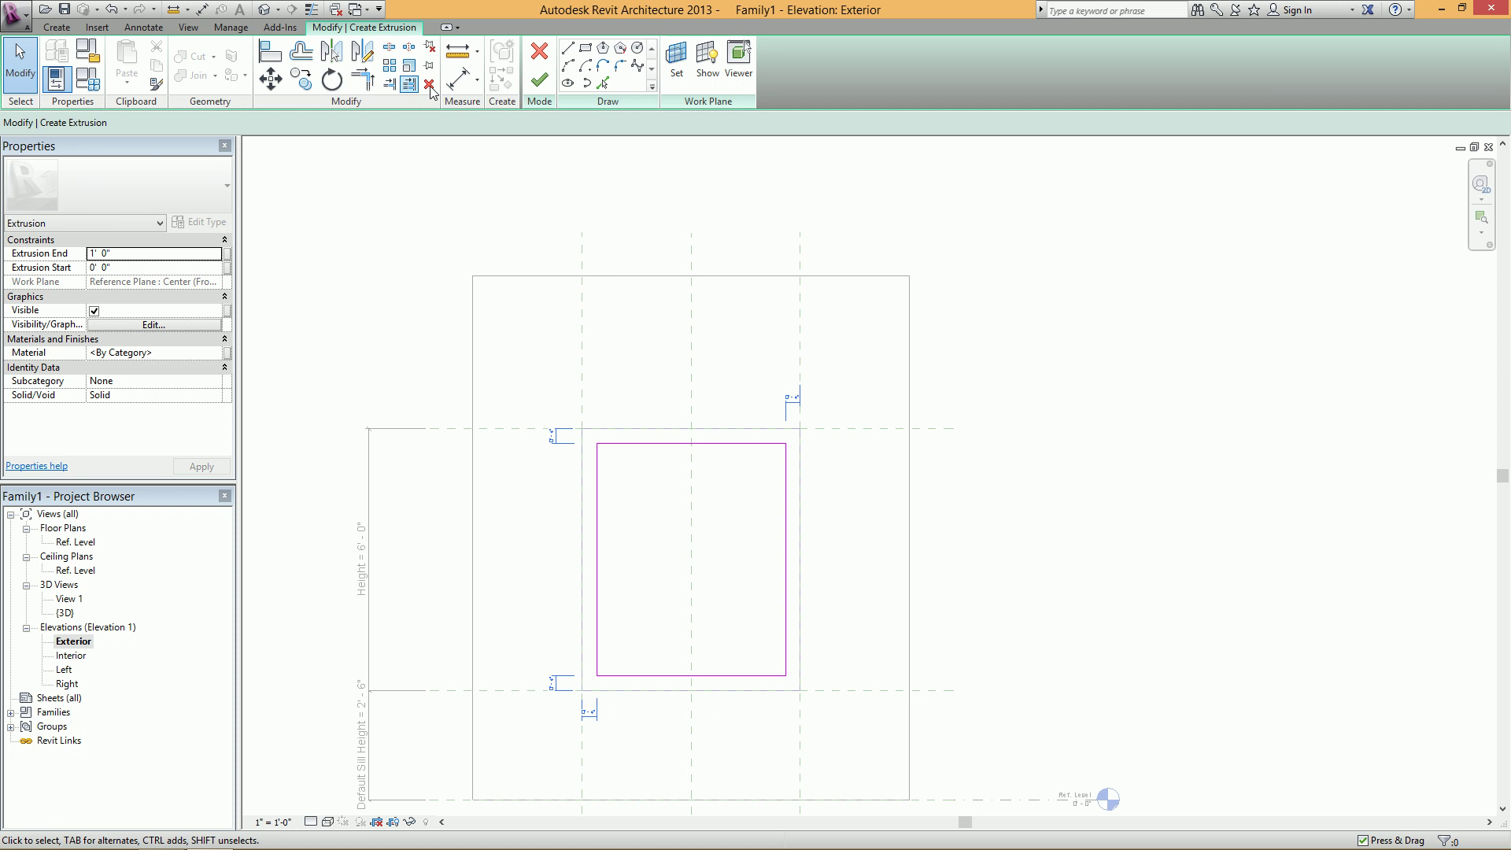
left_click(458, 80)
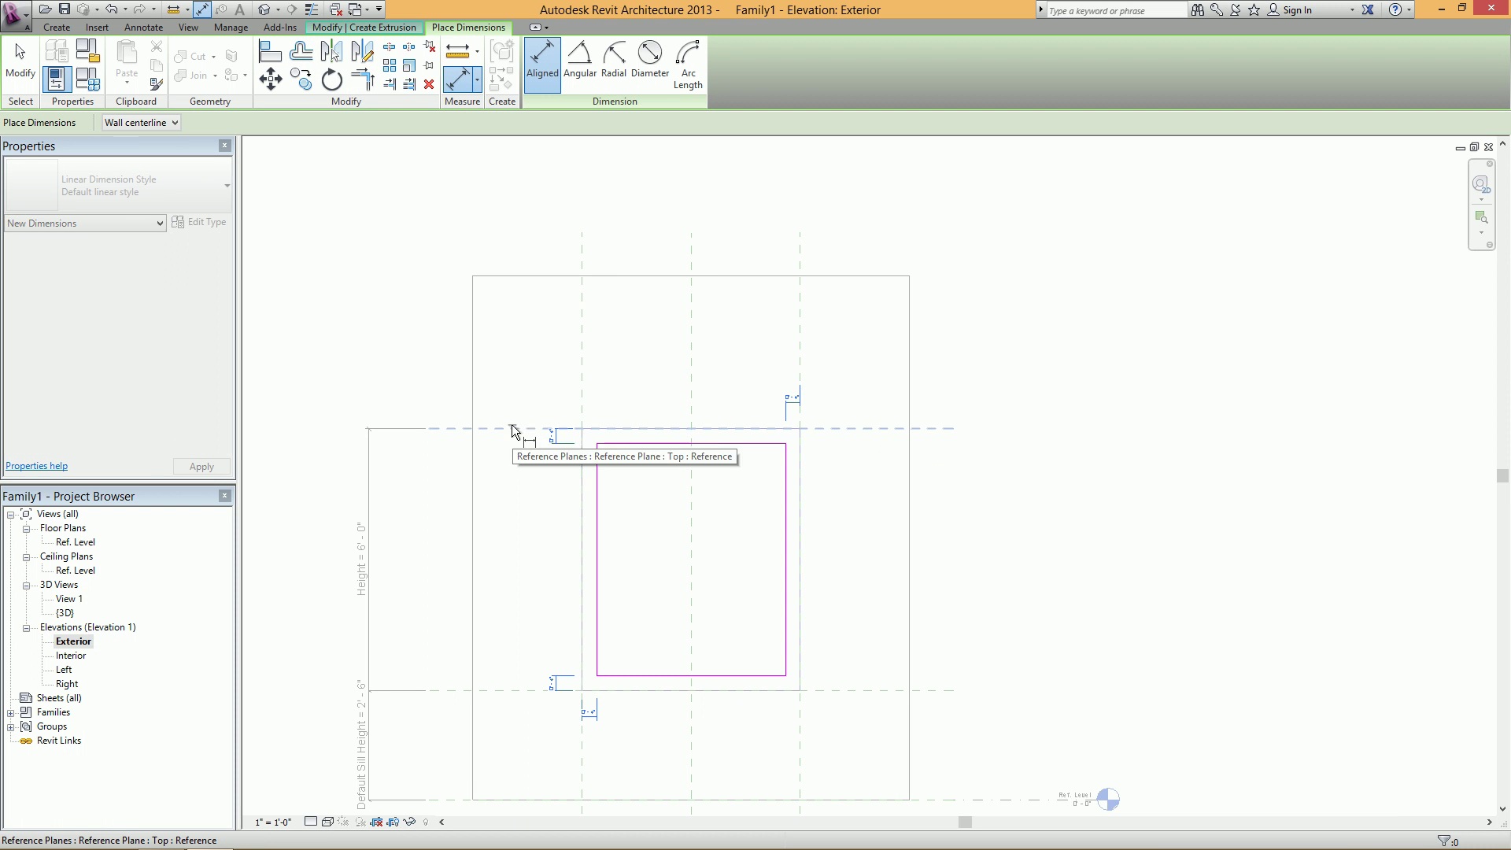
scroll(551, 435, "up", 2)
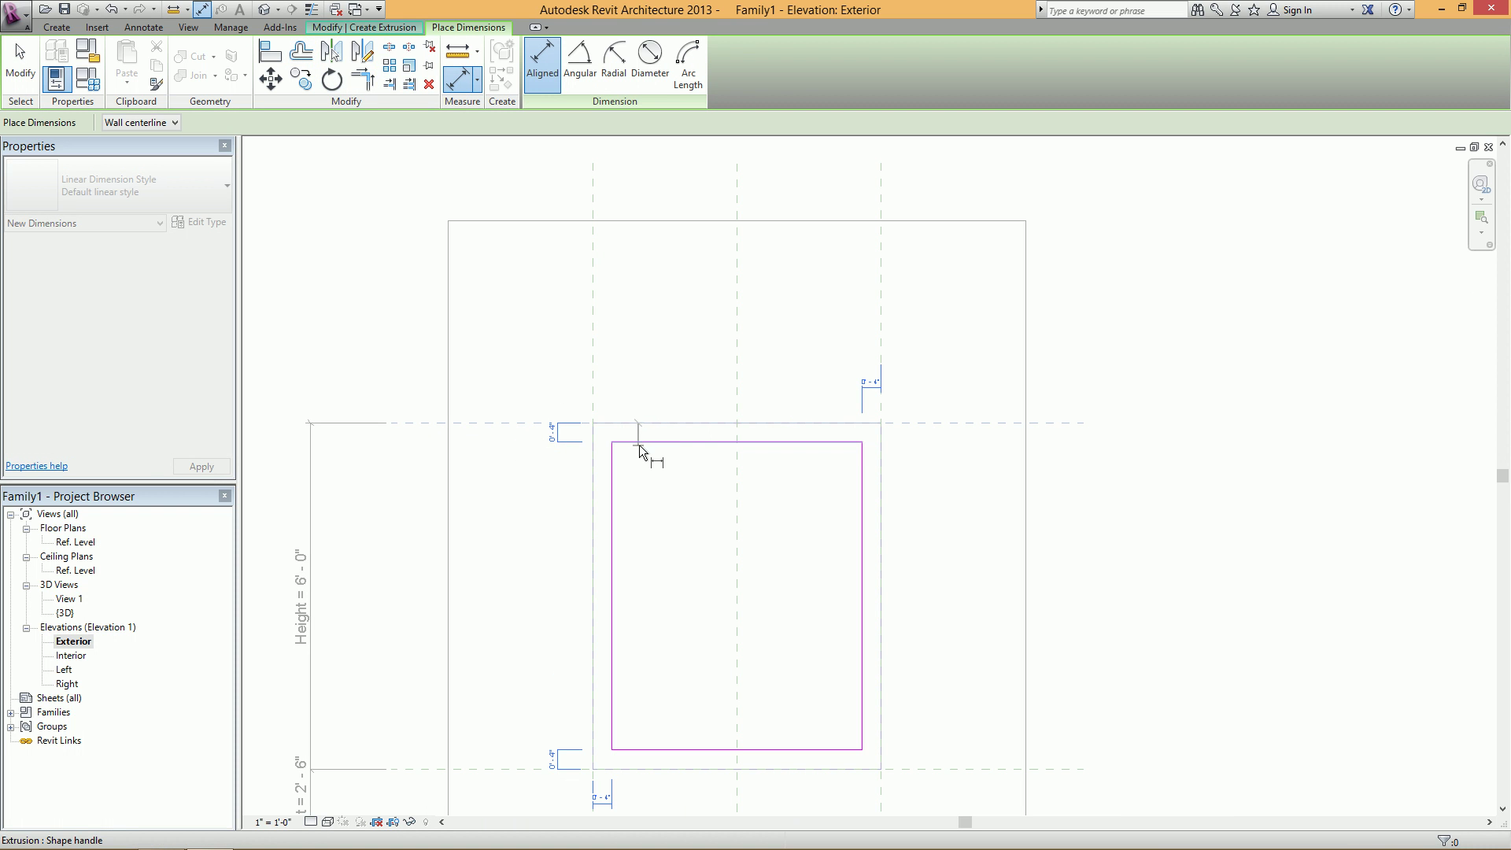
scroll(650, 441, "up", 1)
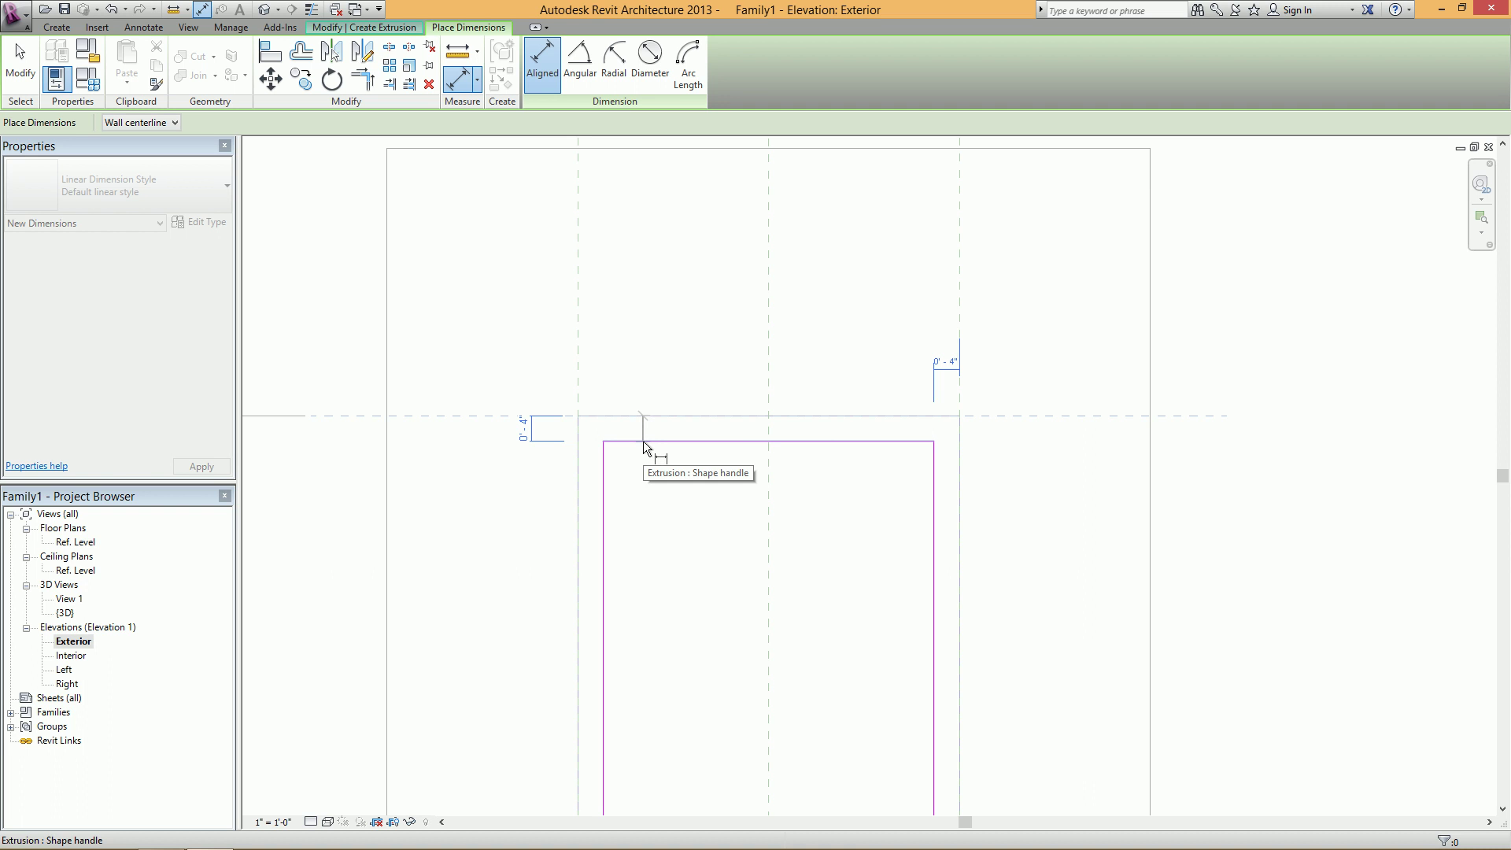
key("Tab")
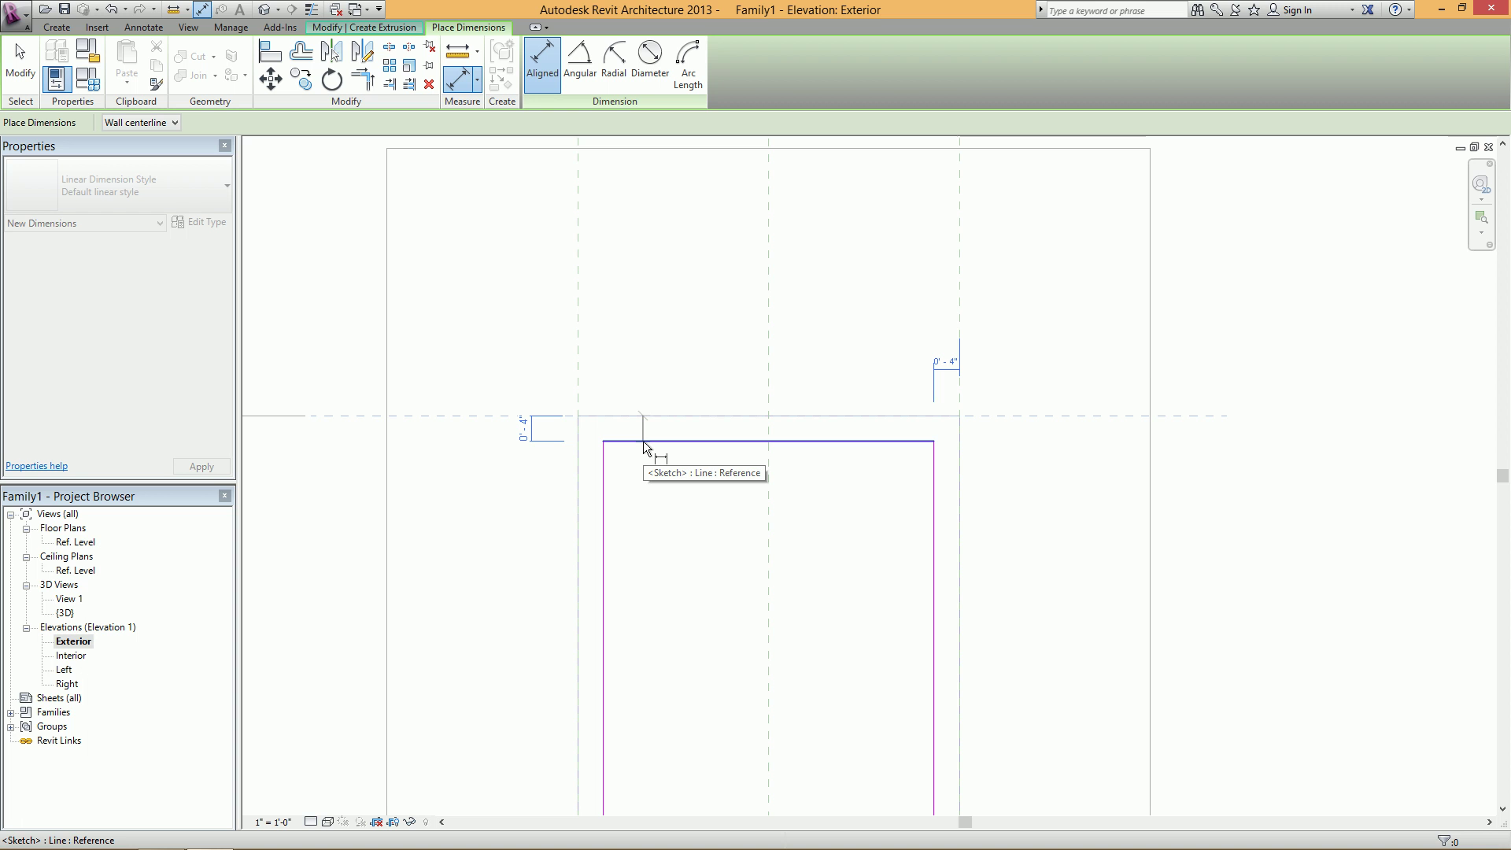
left_click(644, 441)
left_click(506, 465)
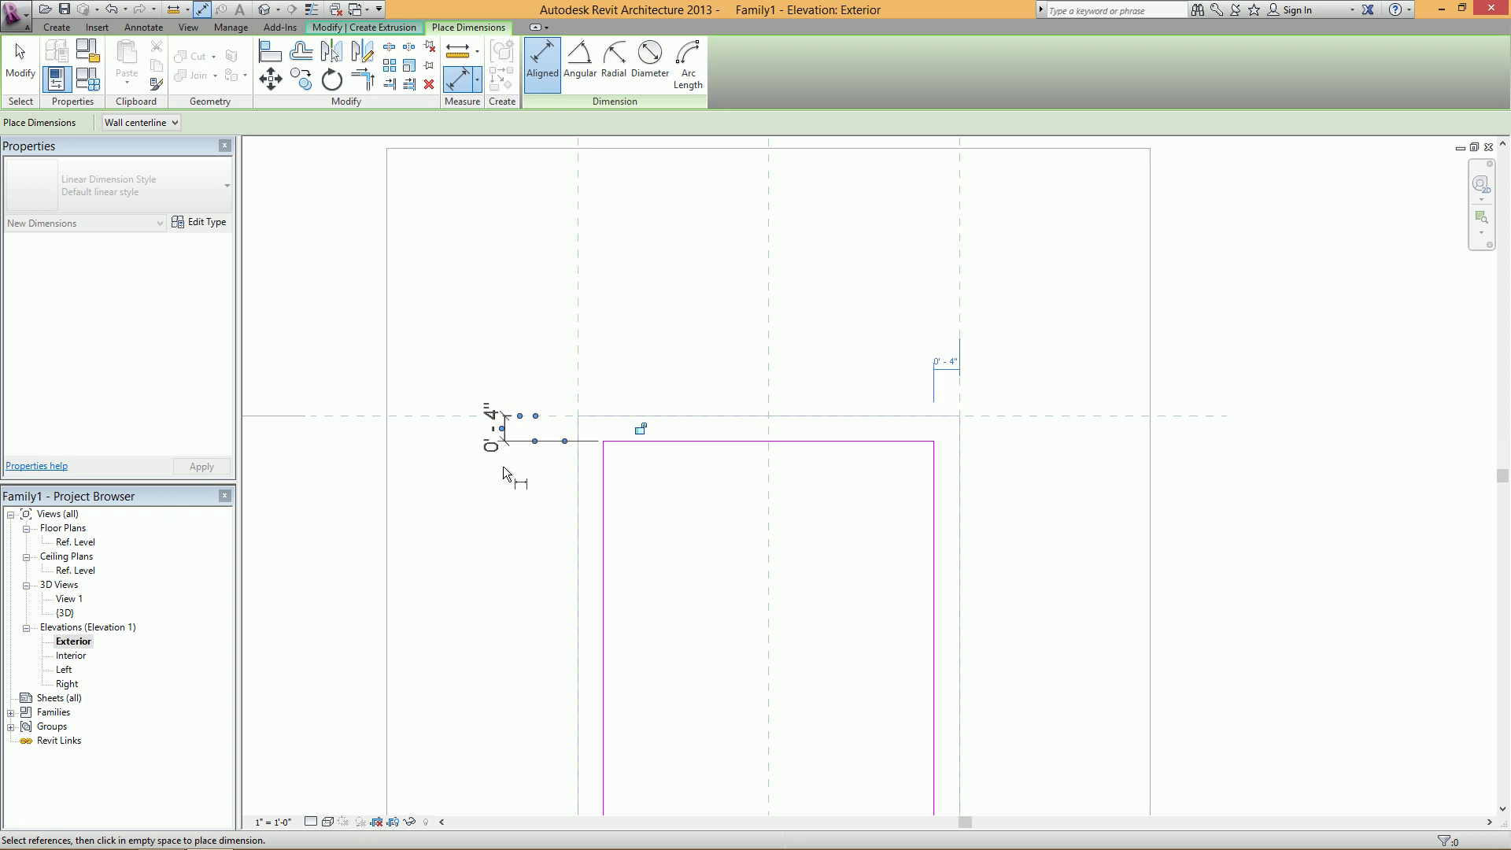
left_click(641, 429)
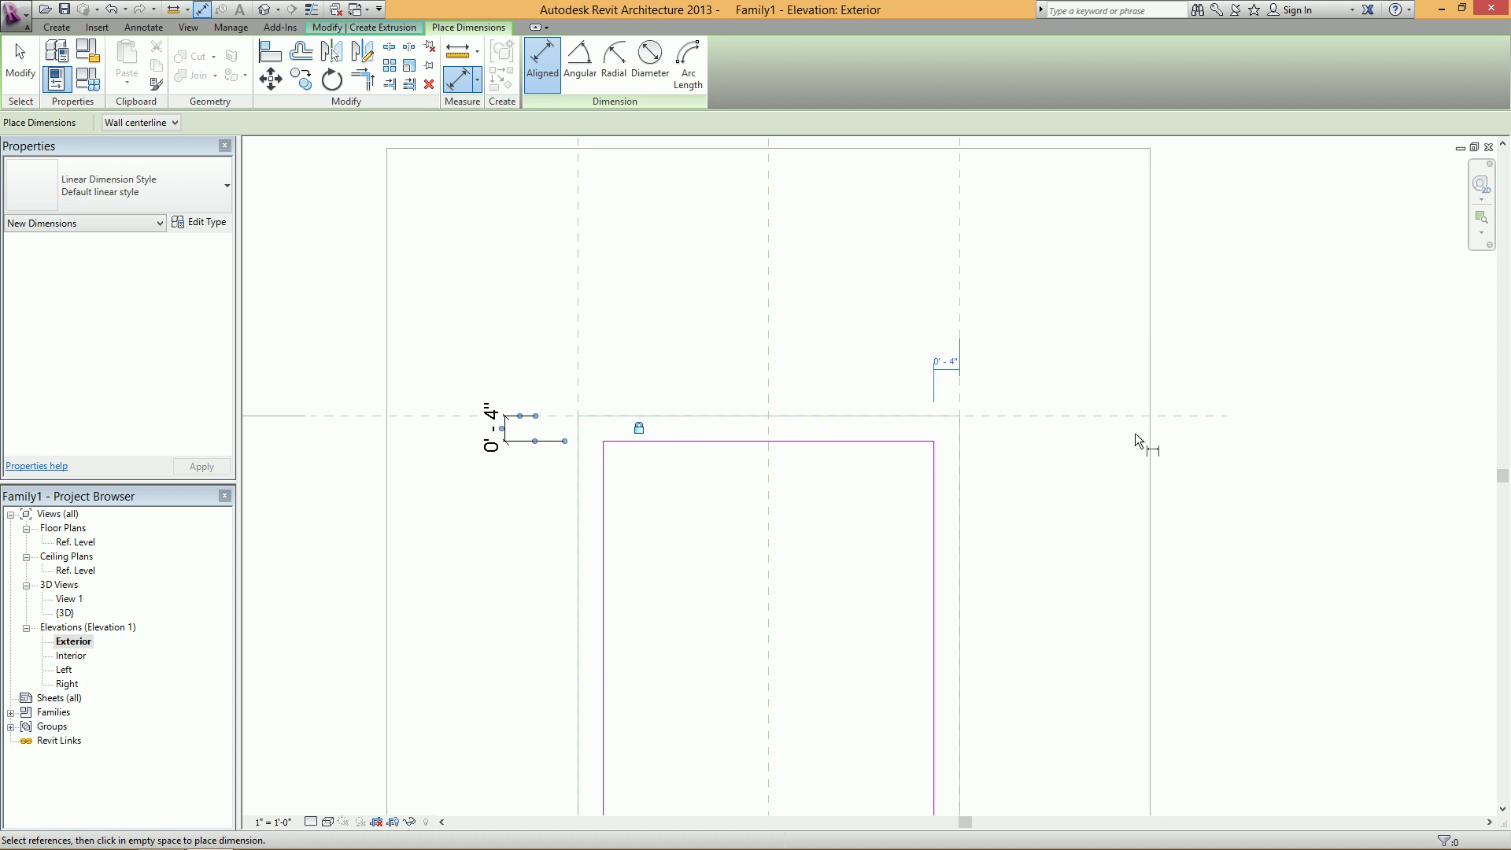
- Add an aligned dimension between the sketch's right-hand line and the adjacent vertical reference plane
left_click(958, 257)
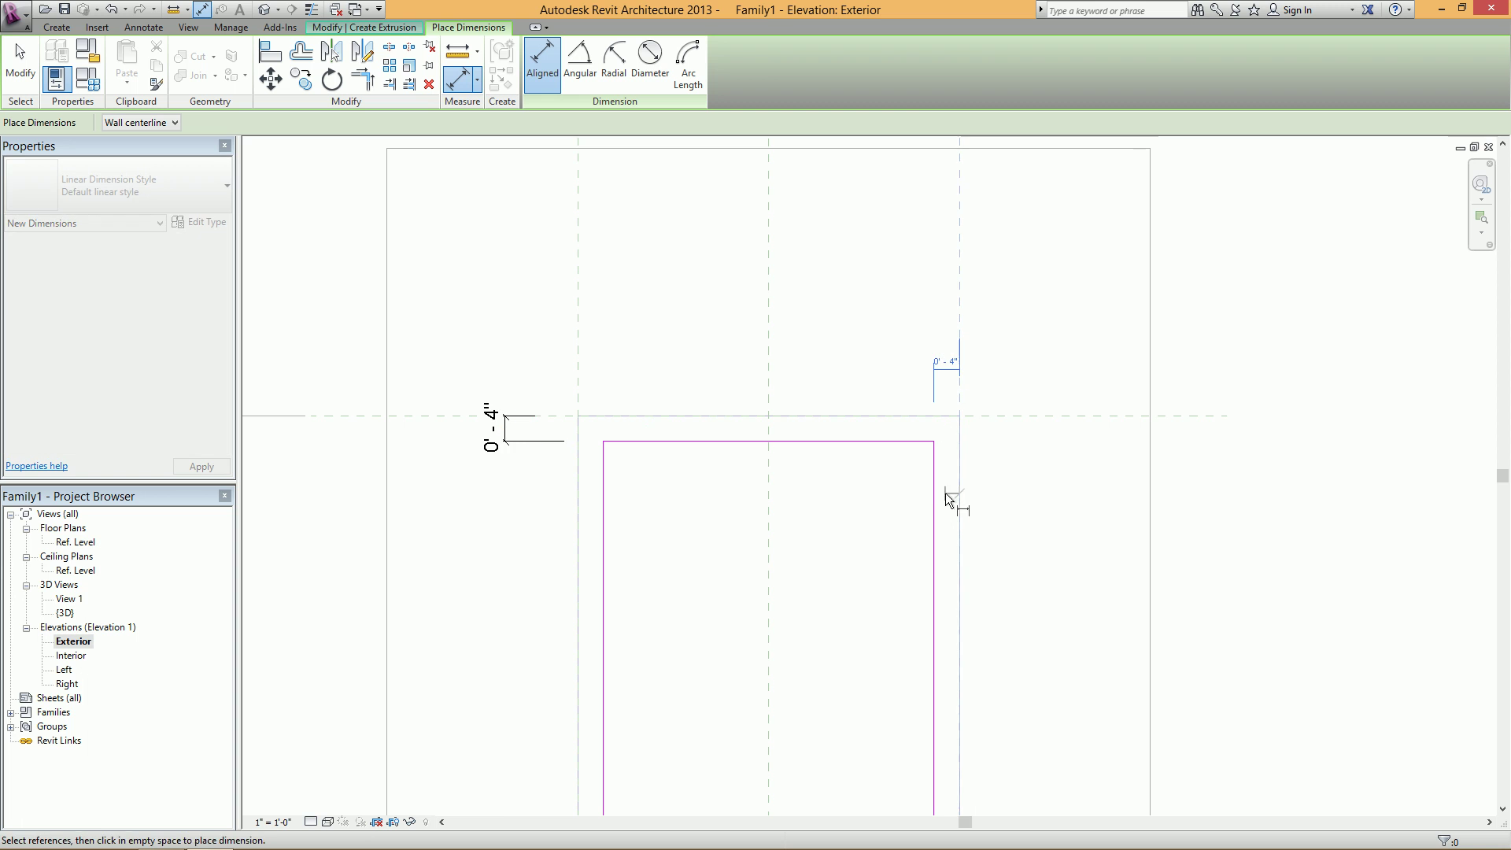
middle_click_drag(939, 495, 859, 381)
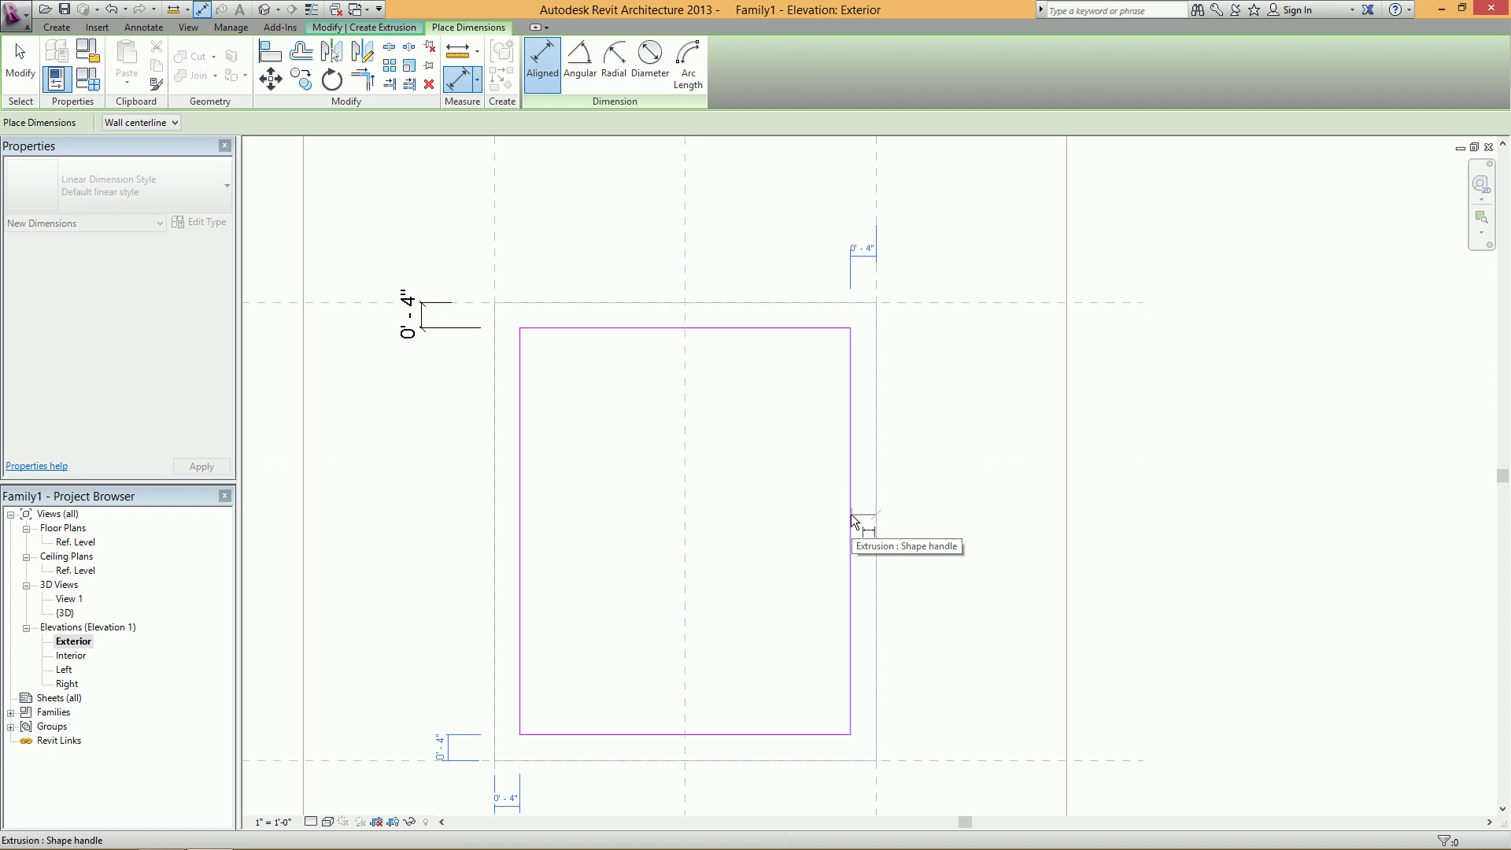
key("Tab")
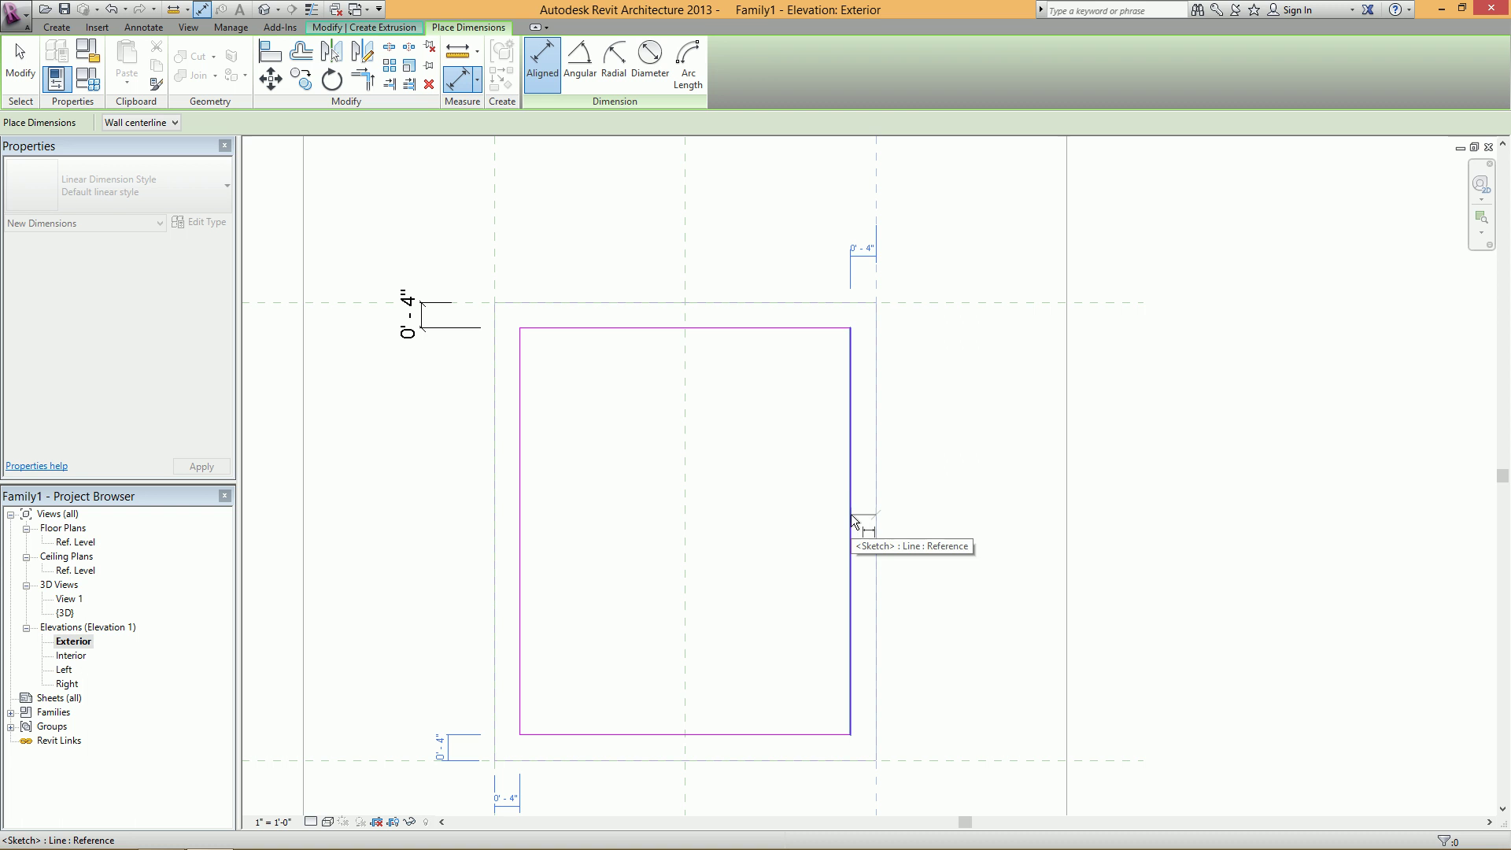
left_click(849, 513)
left_click(876, 513)
left_click(922, 512)
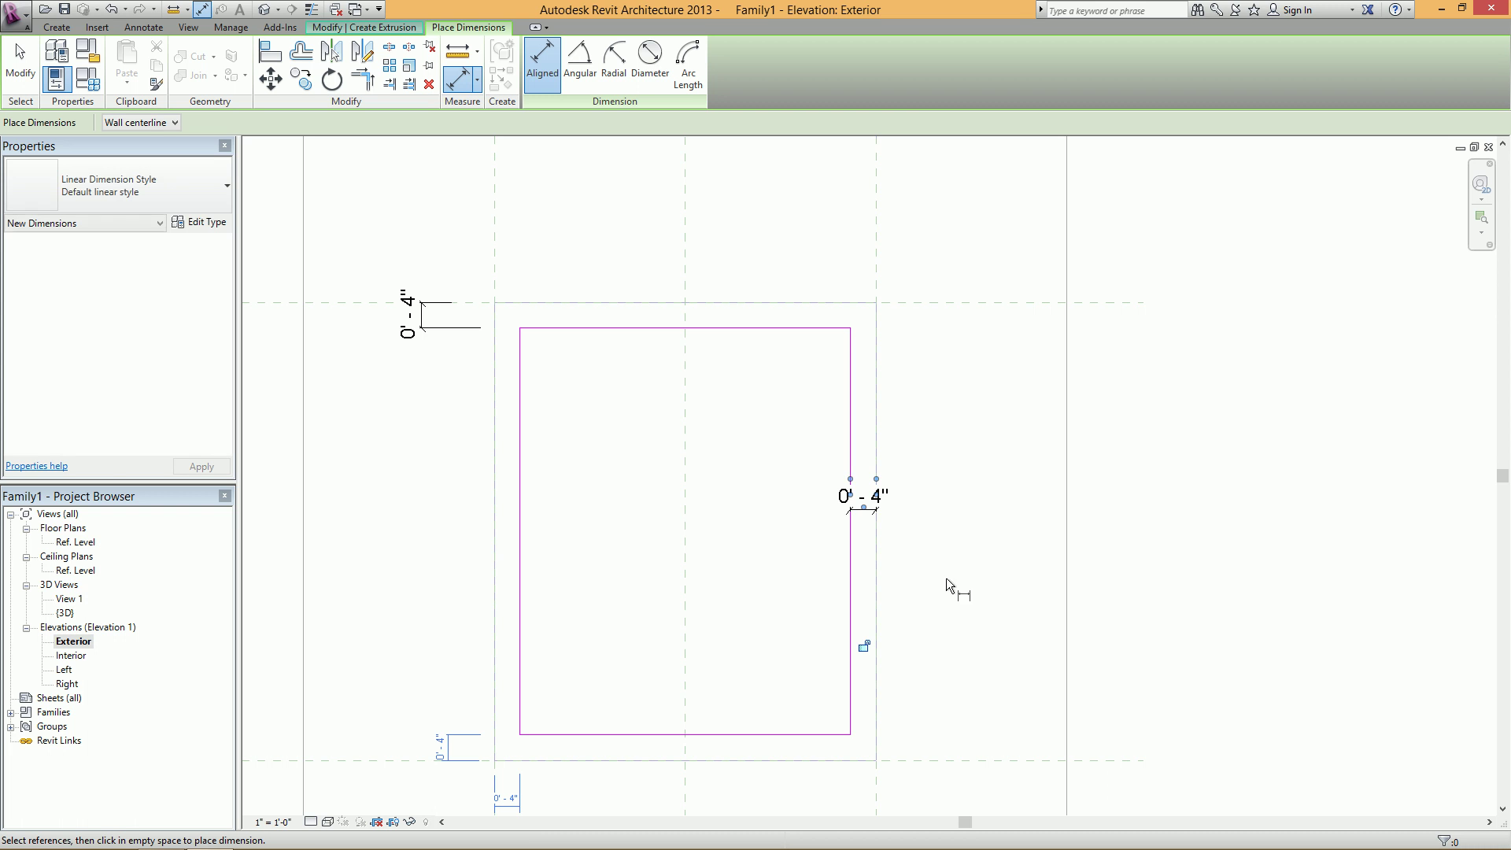
- Place an aligned dimension between the Sill reference plane and the existing frame's lower inner edge
left_click(937, 761)
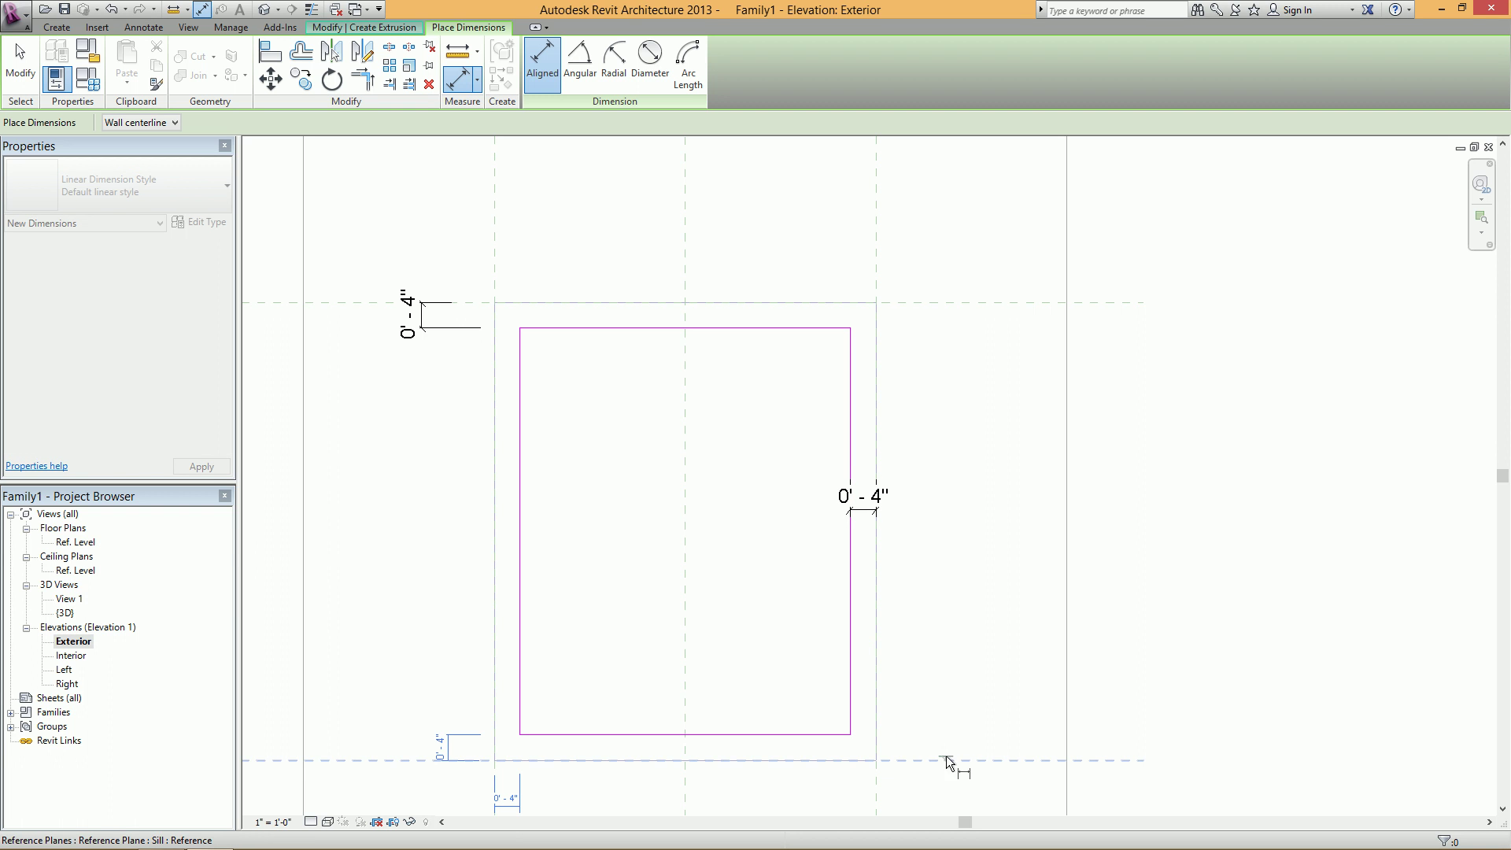
left_click(800, 735)
left_click(935, 713)
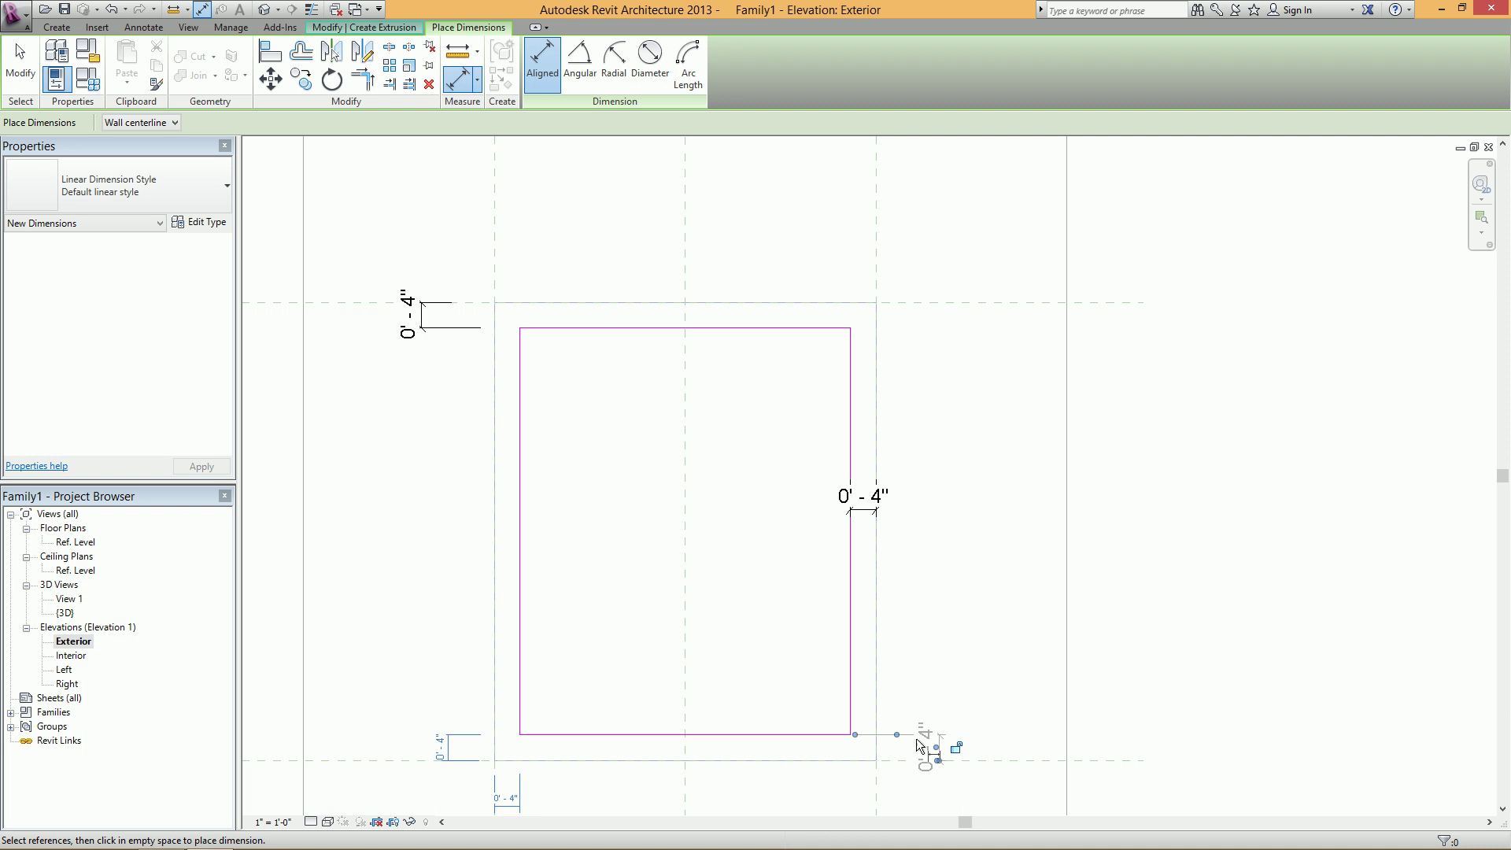
key("Escape")
key("Escape")
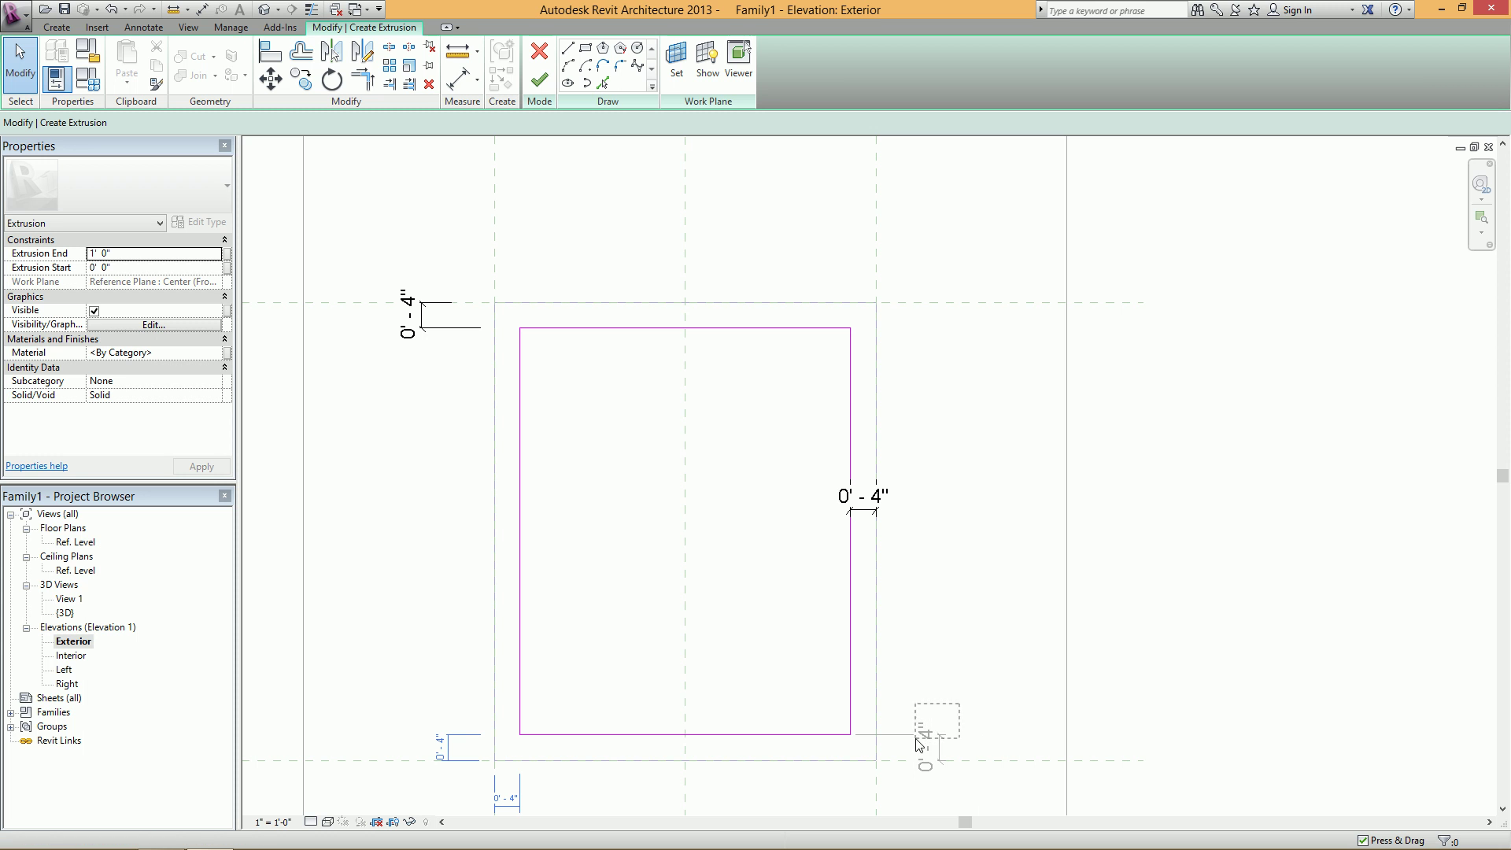
- Dimension the sketch's bottom line from the Sill reference plane and lock the dimension
left_click(463, 82)
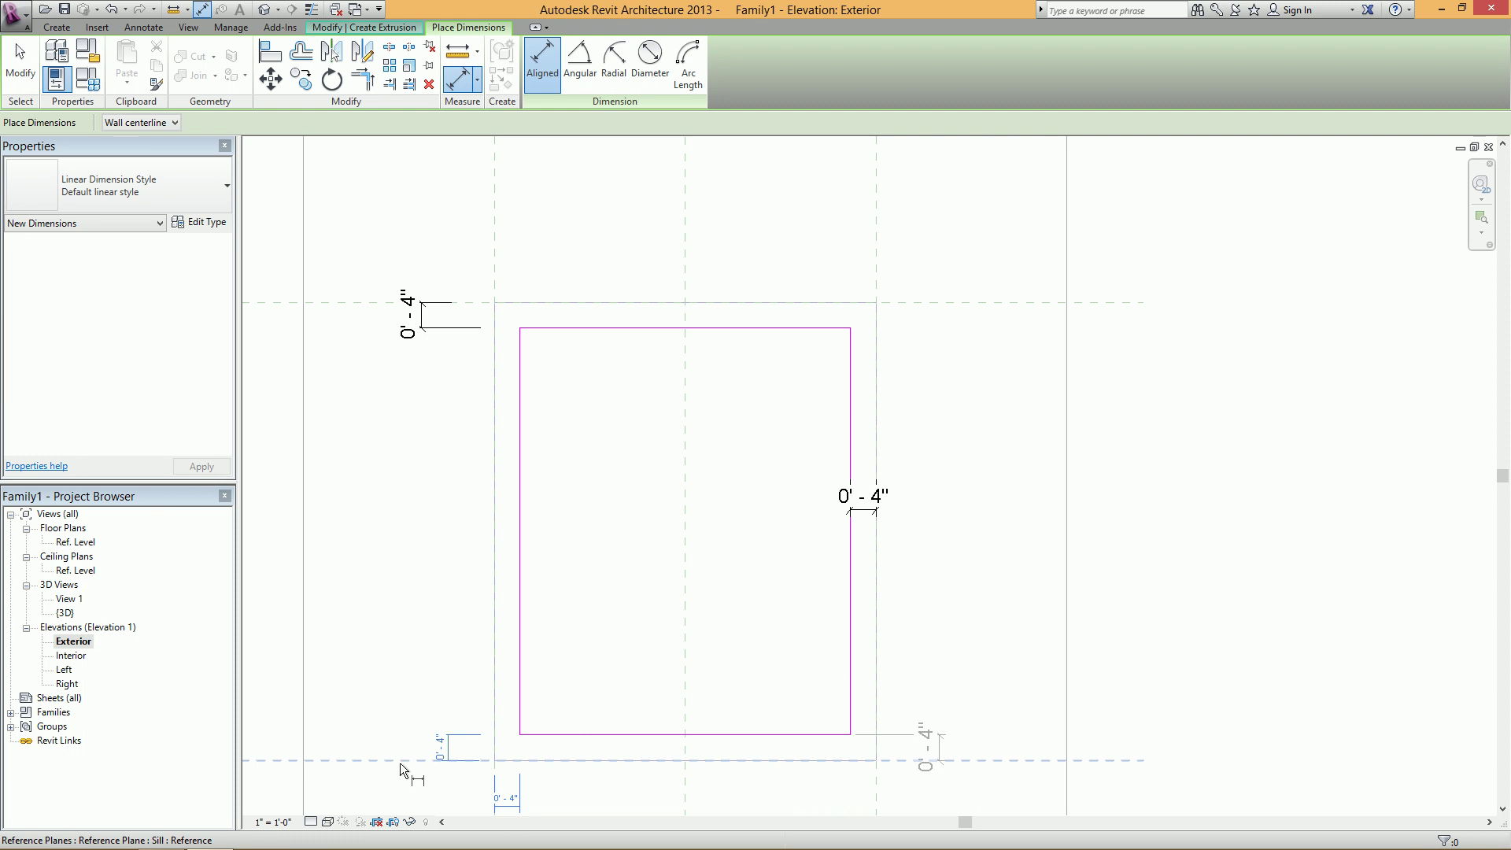
left_click(575, 737)
left_click(415, 695)
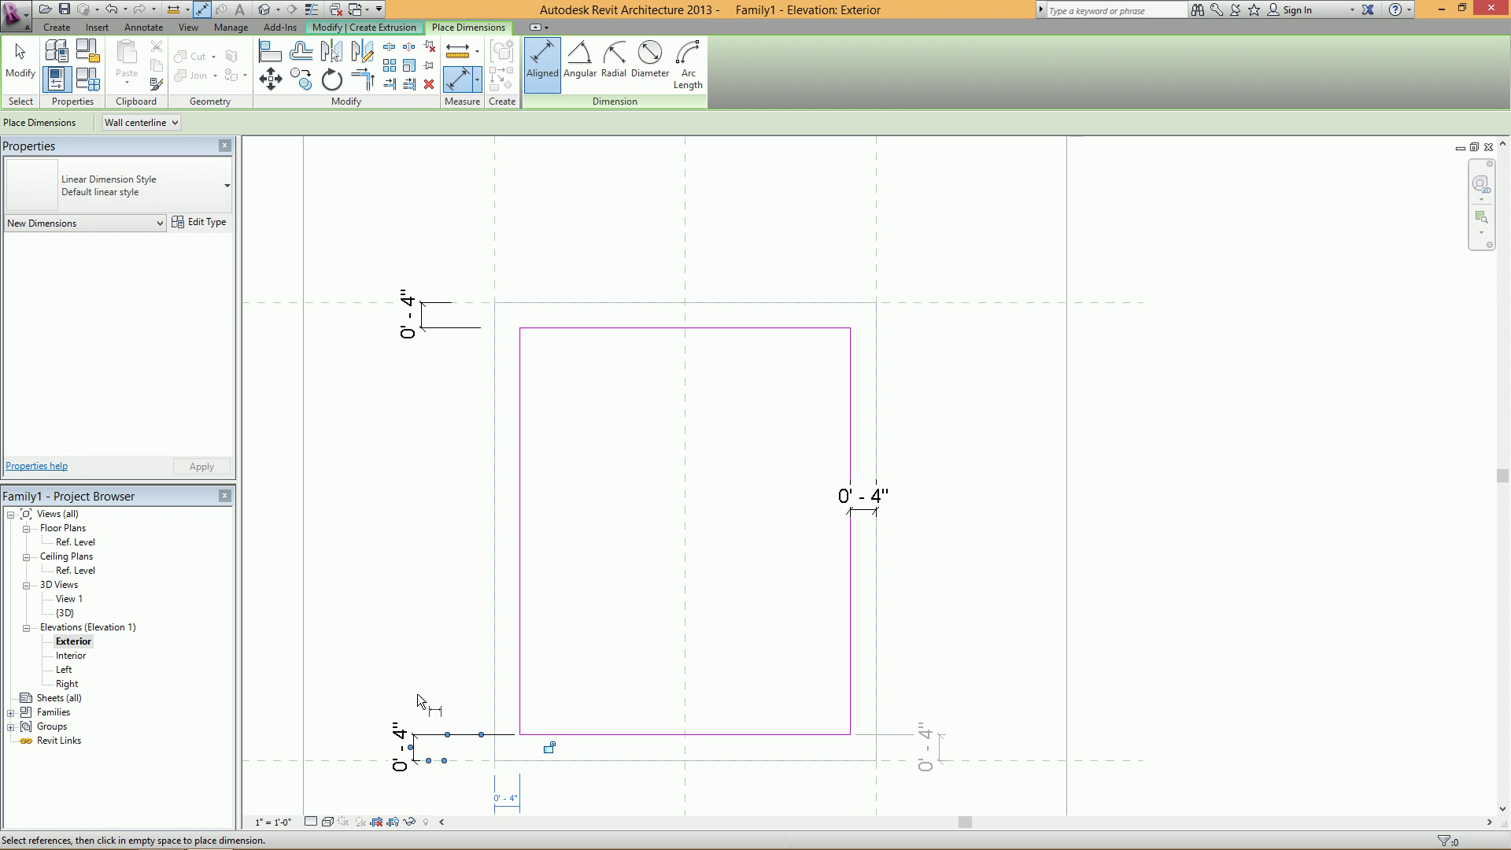
left_click(549, 747)
- Add an aligned dimension between the sketch's left-hand line and the adjacent vertical reference plane
left_click(498, 241)
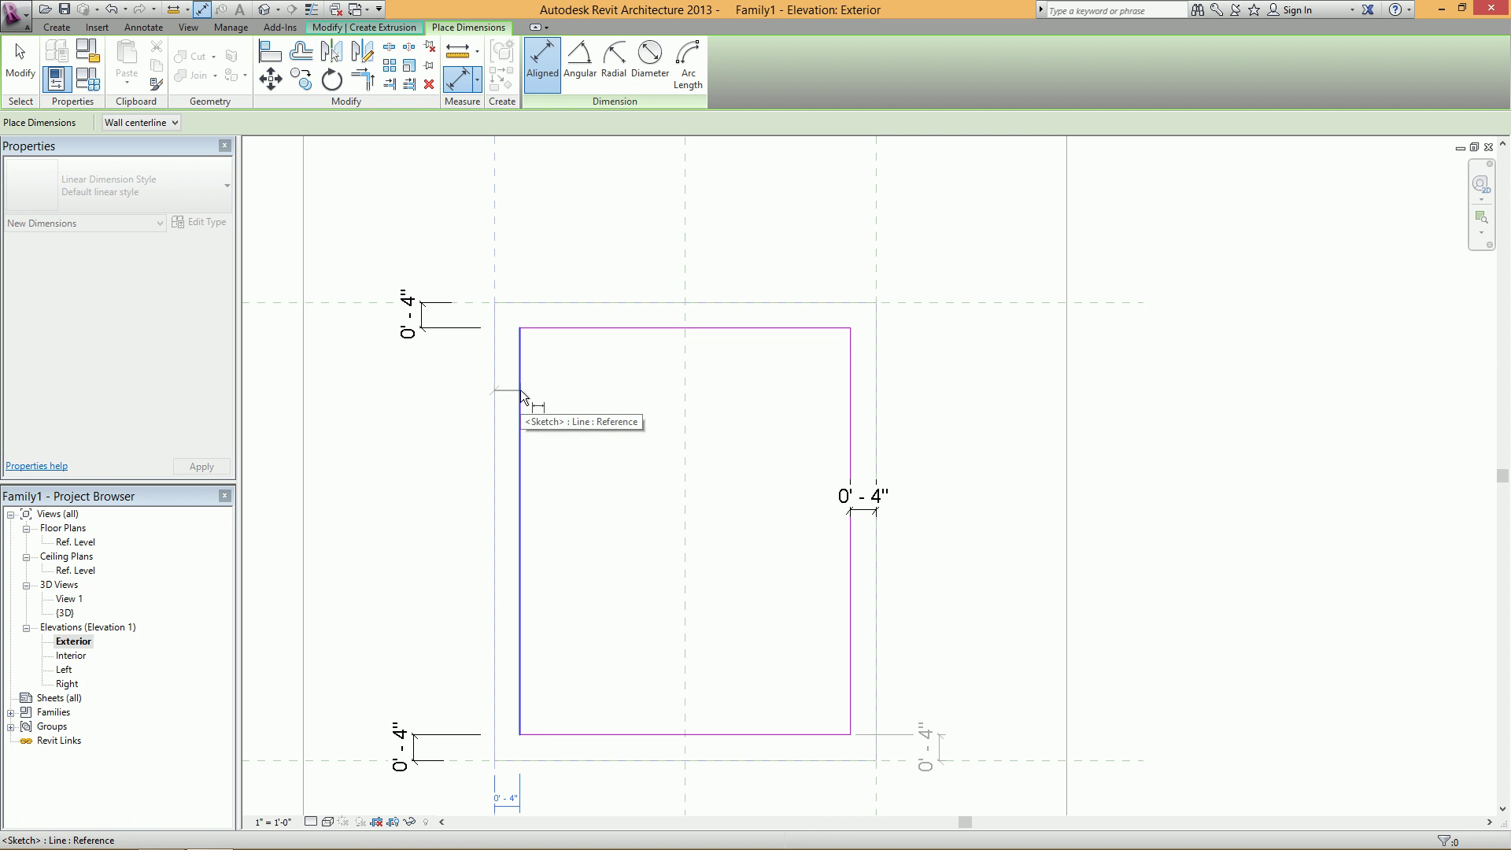
left_click(521, 389)
left_click(555, 244)
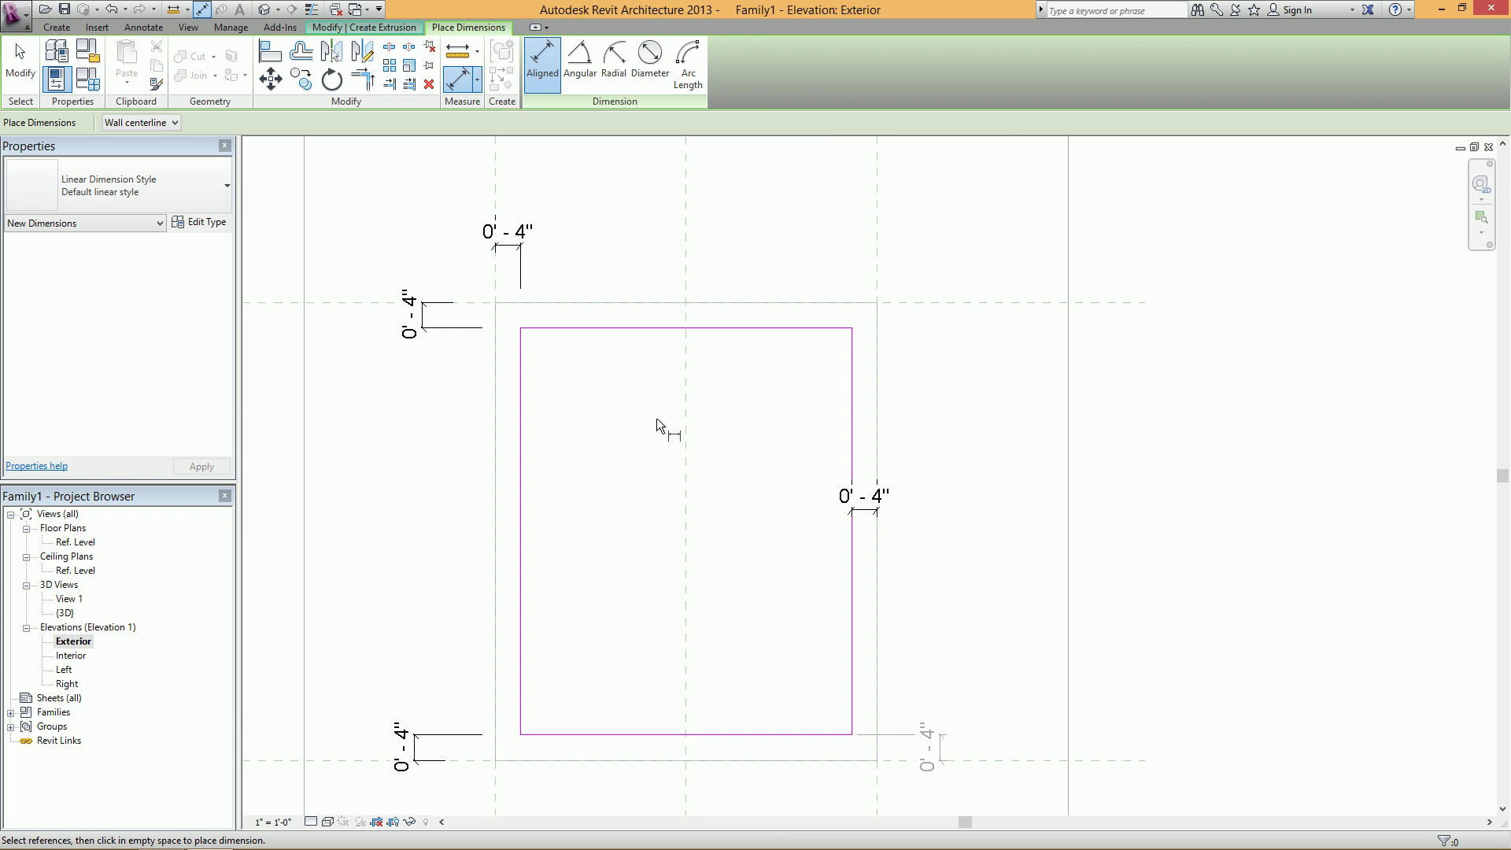
key("Escape")
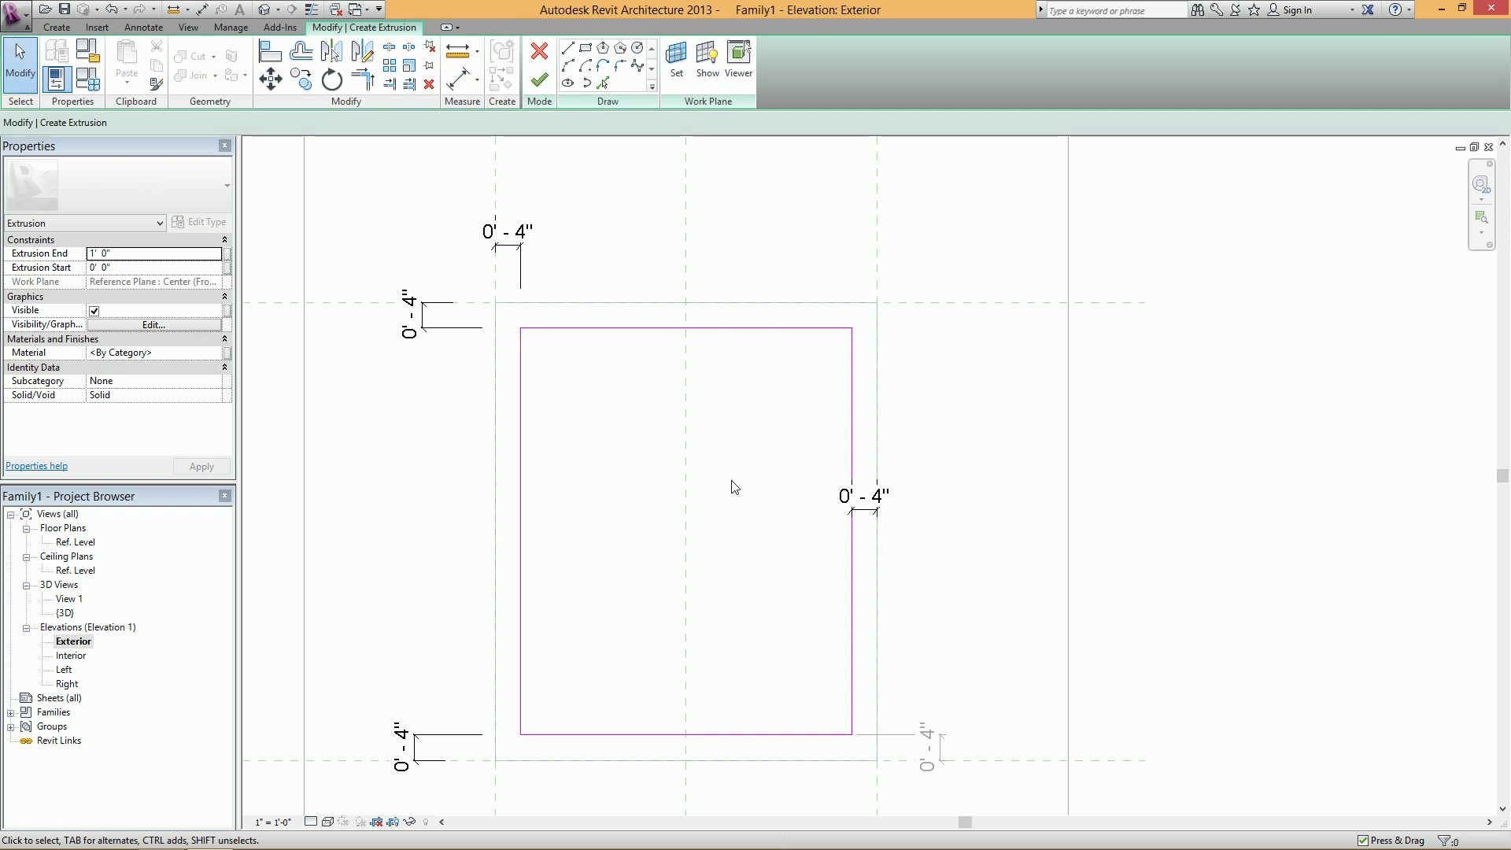
- Select the whole chain of rectangle sketch lines and delete it together with its dimensions
key("Tab")
left_click(566, 329)
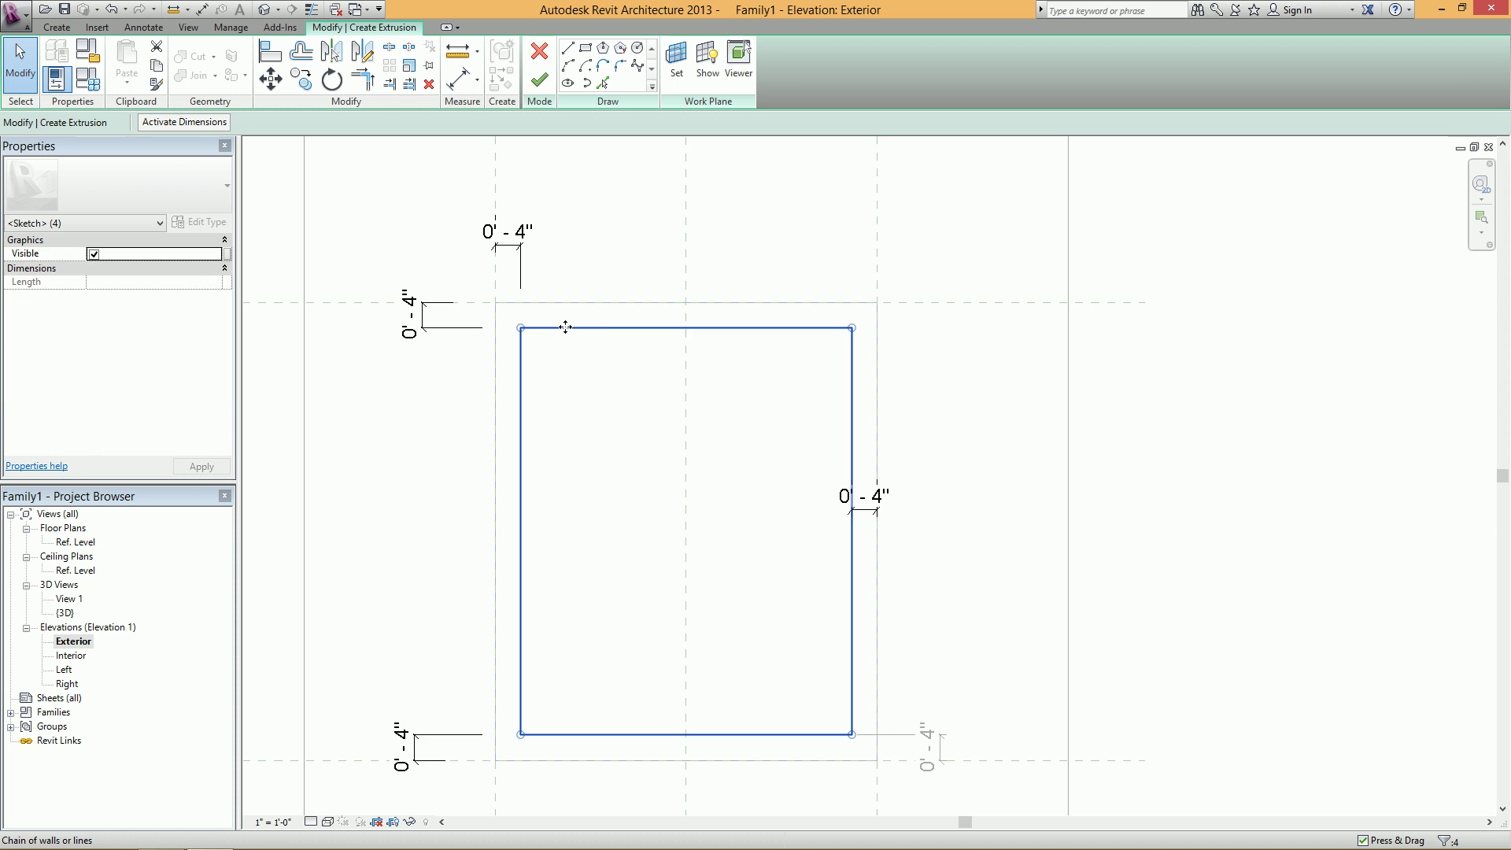
left_click(574, 341)
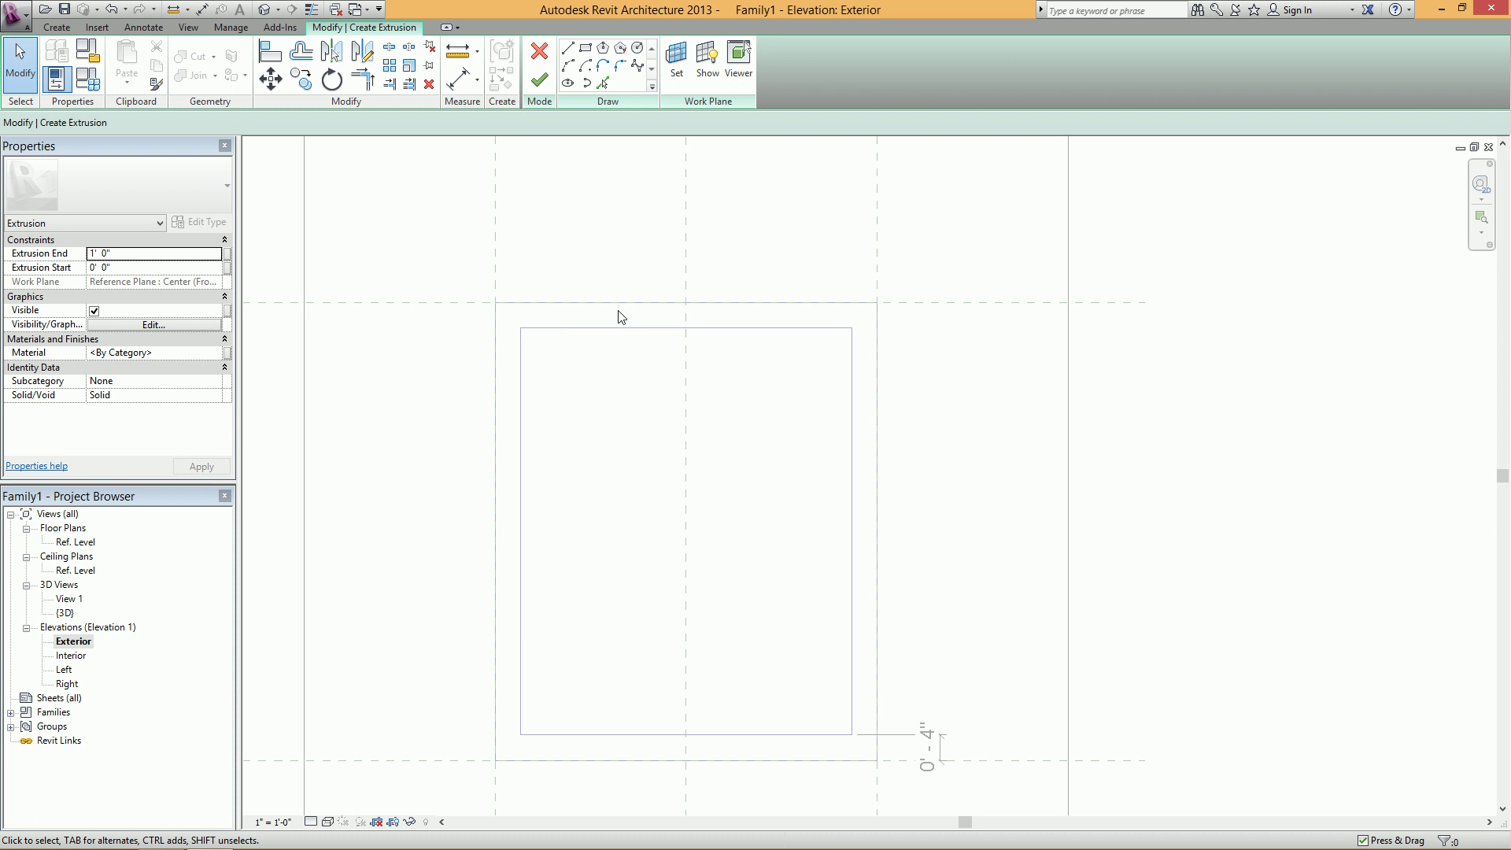
- Trace the frame's four inner edges with Pick Lines, with Lock enabled so the lines are locked to the edges
left_click(586, 49)
left_click(603, 83)
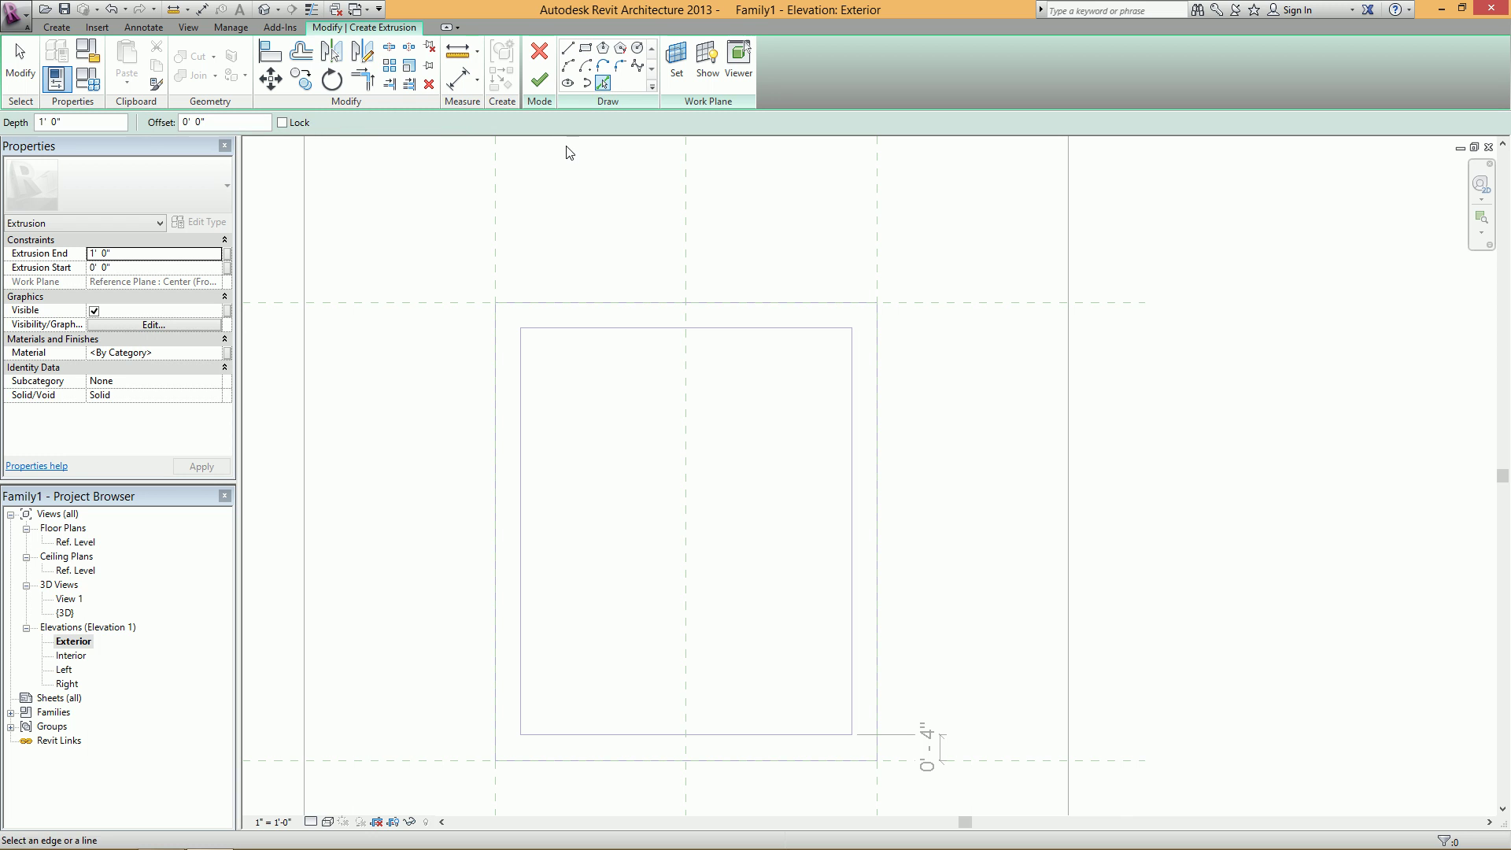
left_click(574, 337)
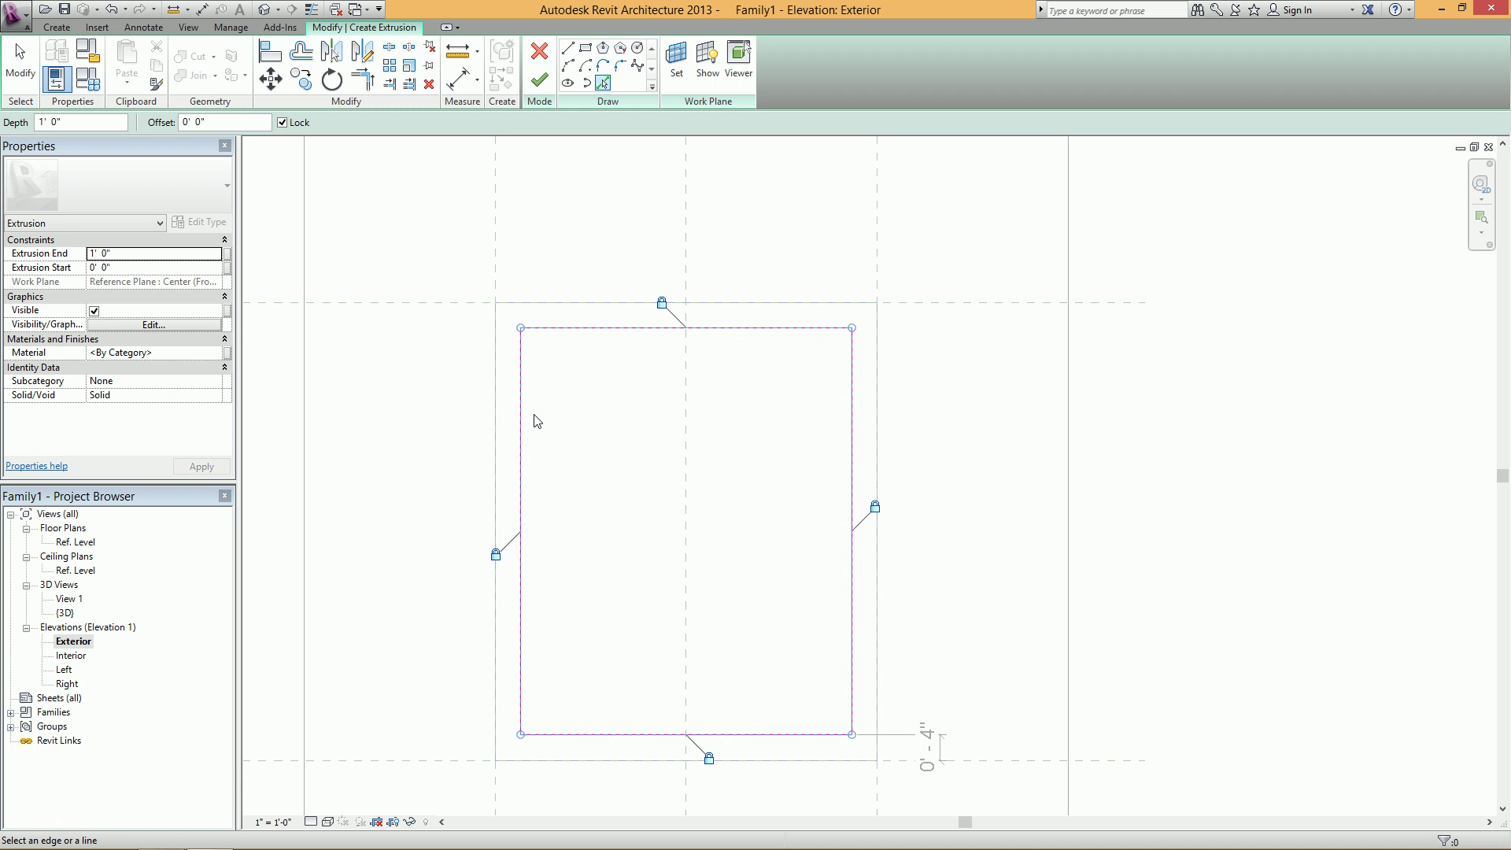
key("Escape")
key("Escape")
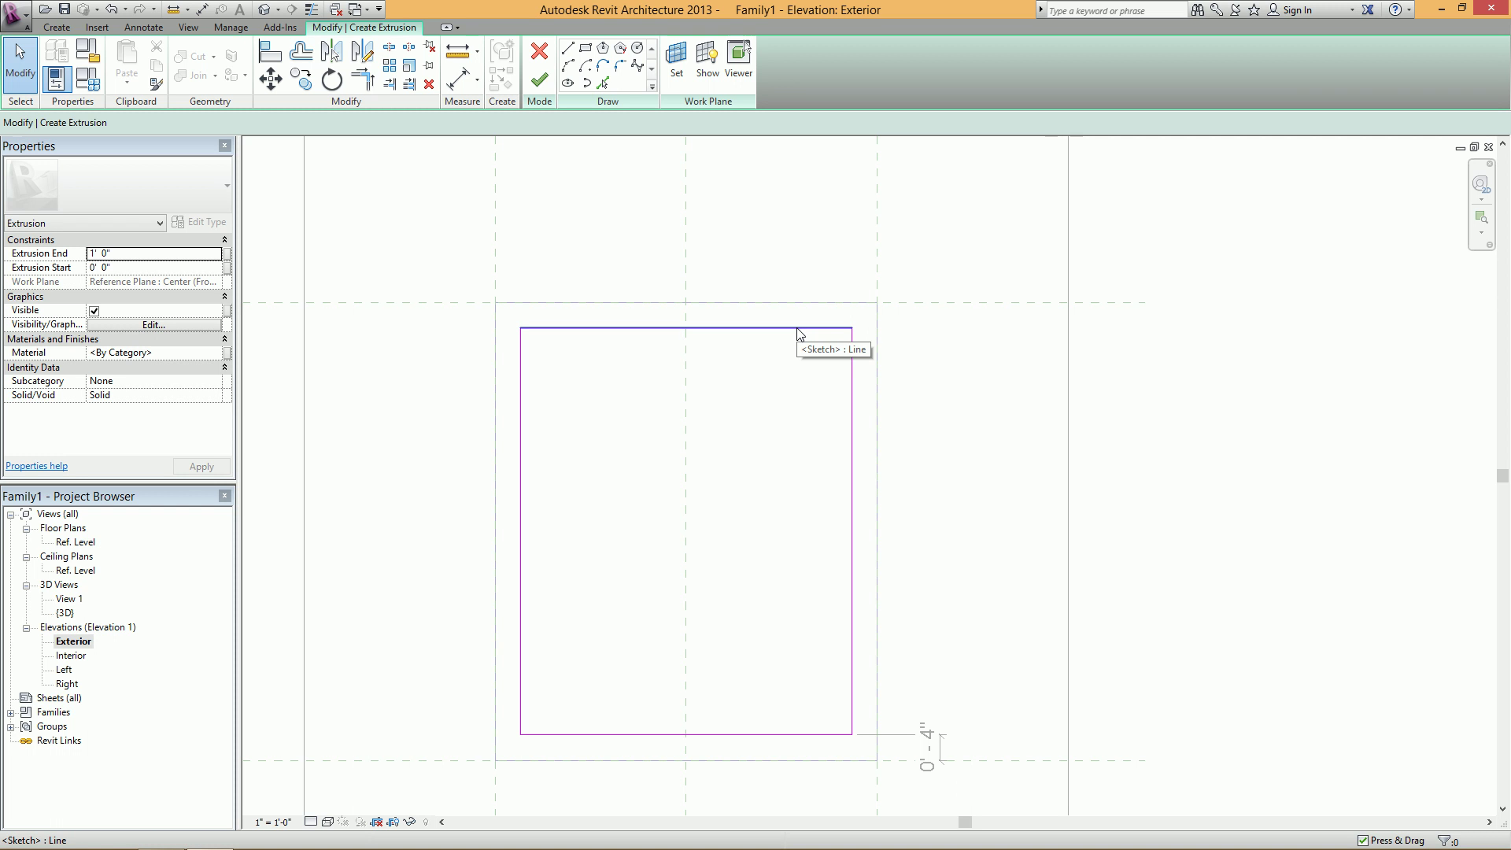
- Select the chain of picked sketch lines and delete it
key("Tab")
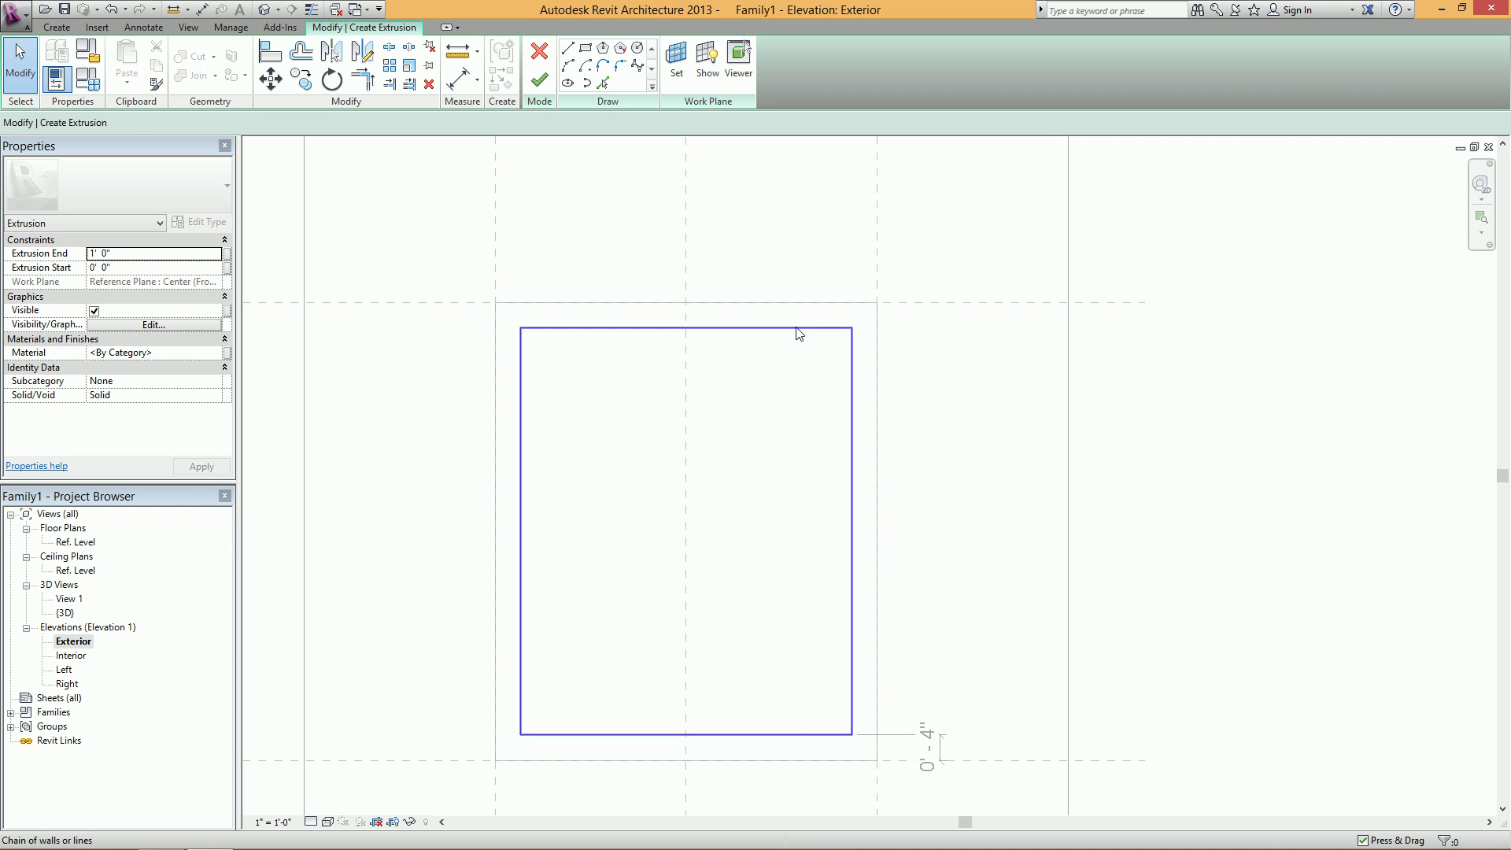
left_click(800, 333)
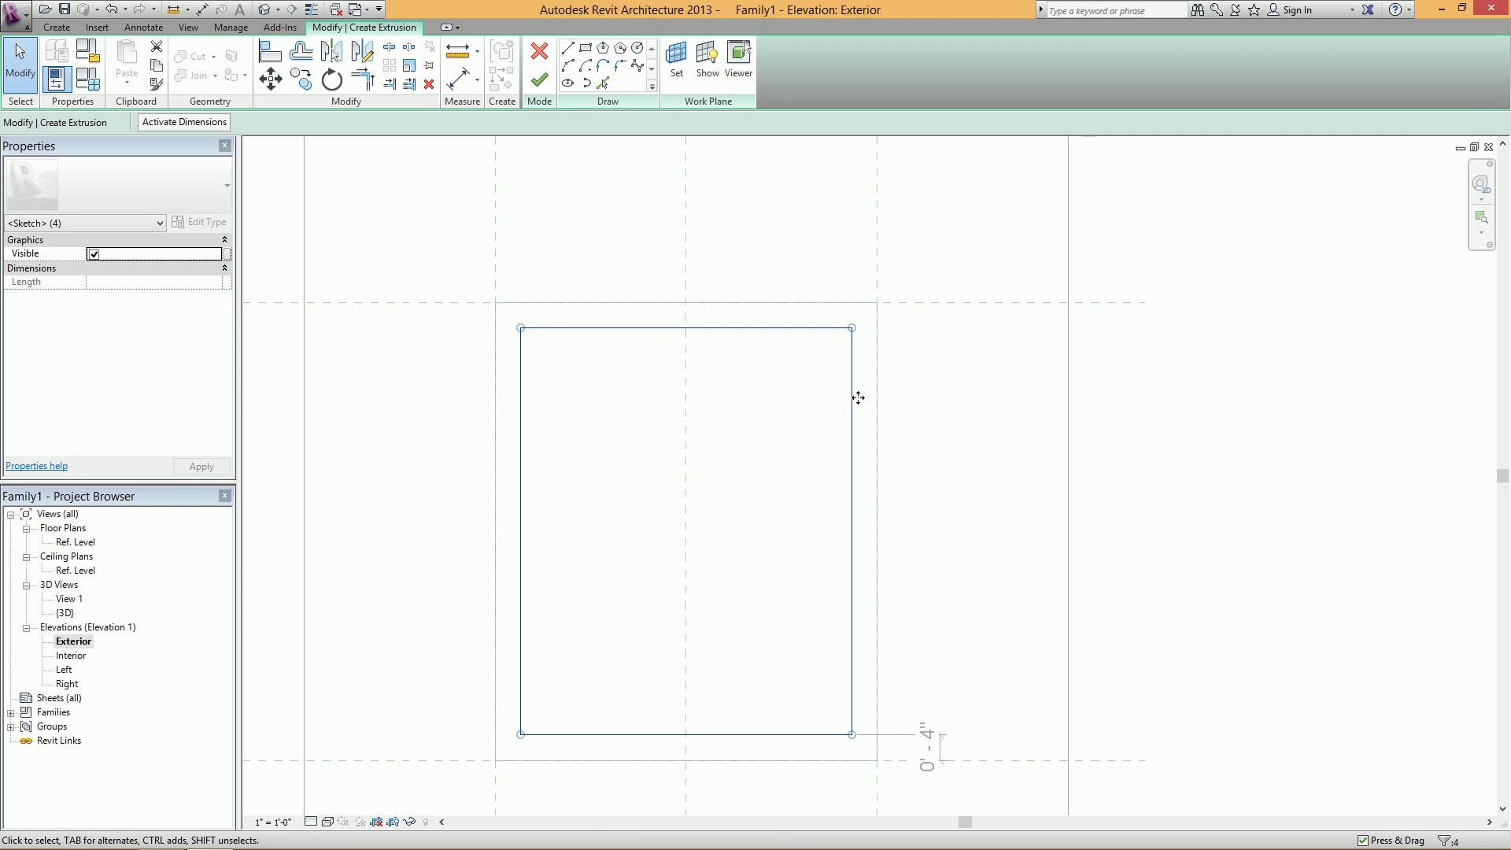
scroll(834, 410, "down", 1)
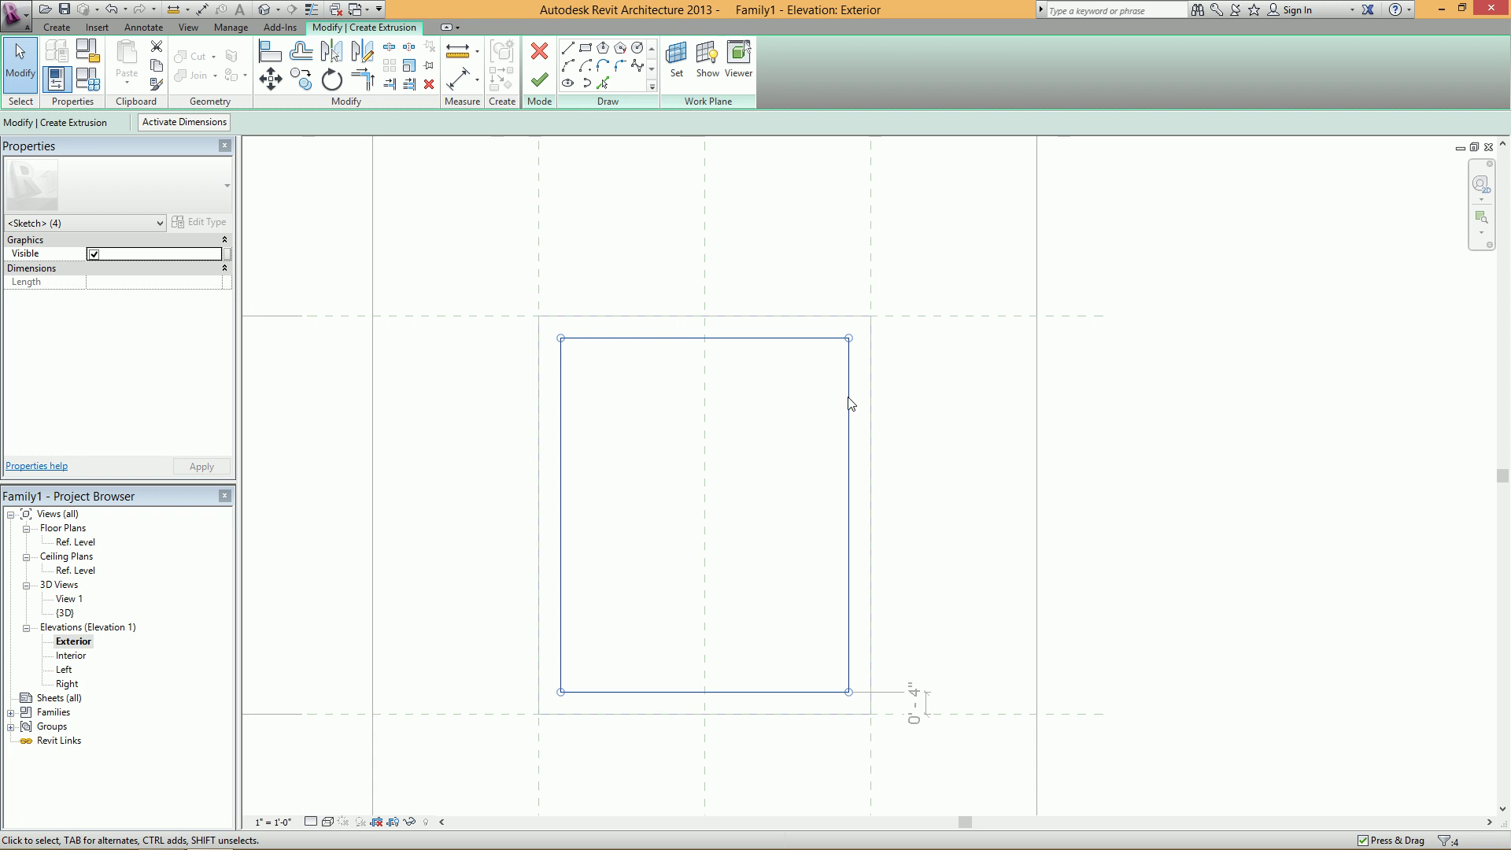
key("Escape")
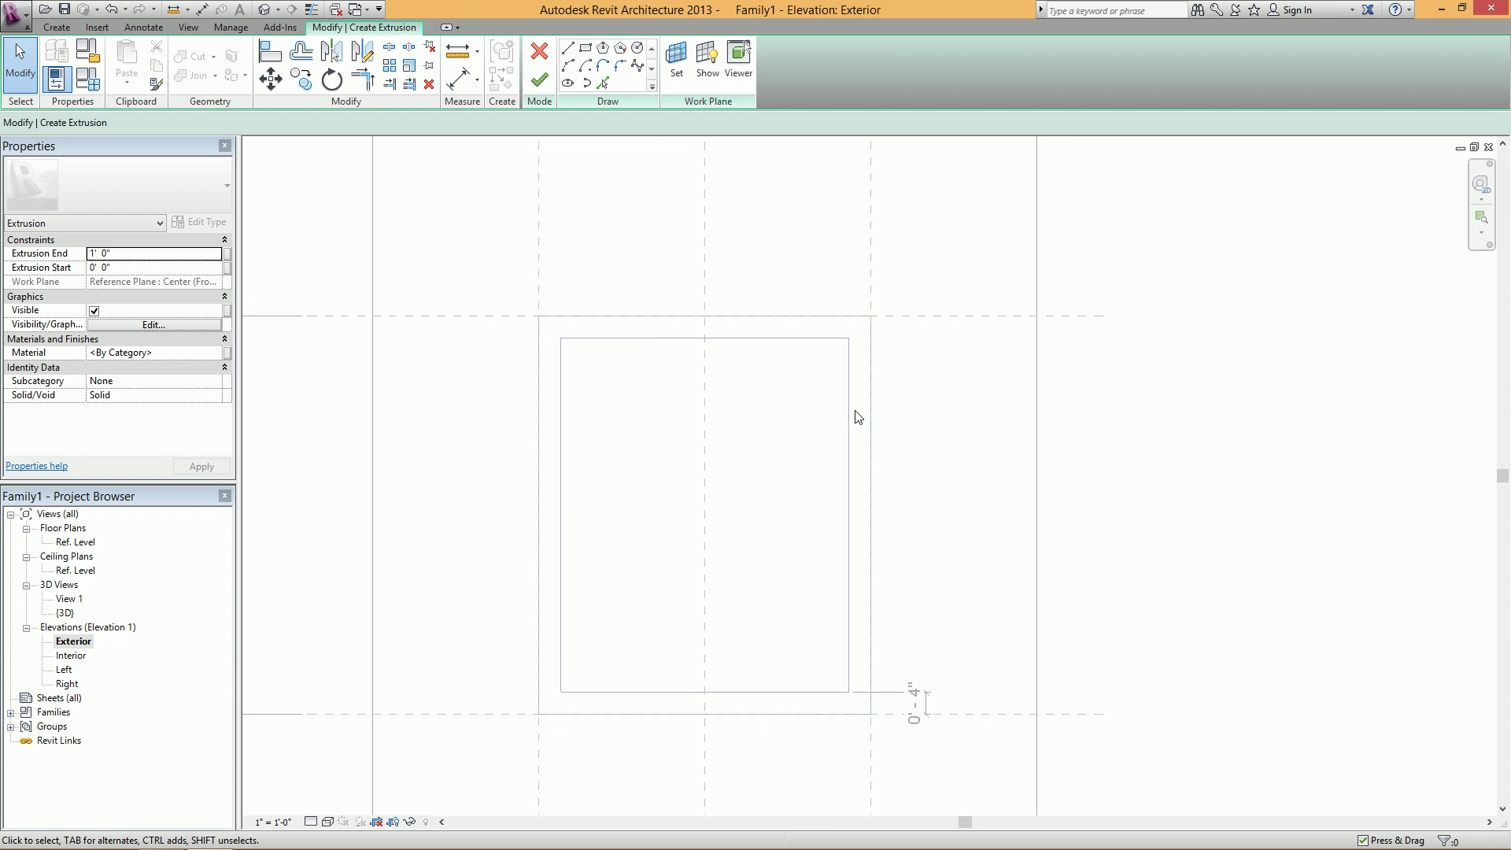
- Sketch a rectangle from corner to opposite corner of the frame's inner opening
left_click(585, 47)
left_click(560, 335)
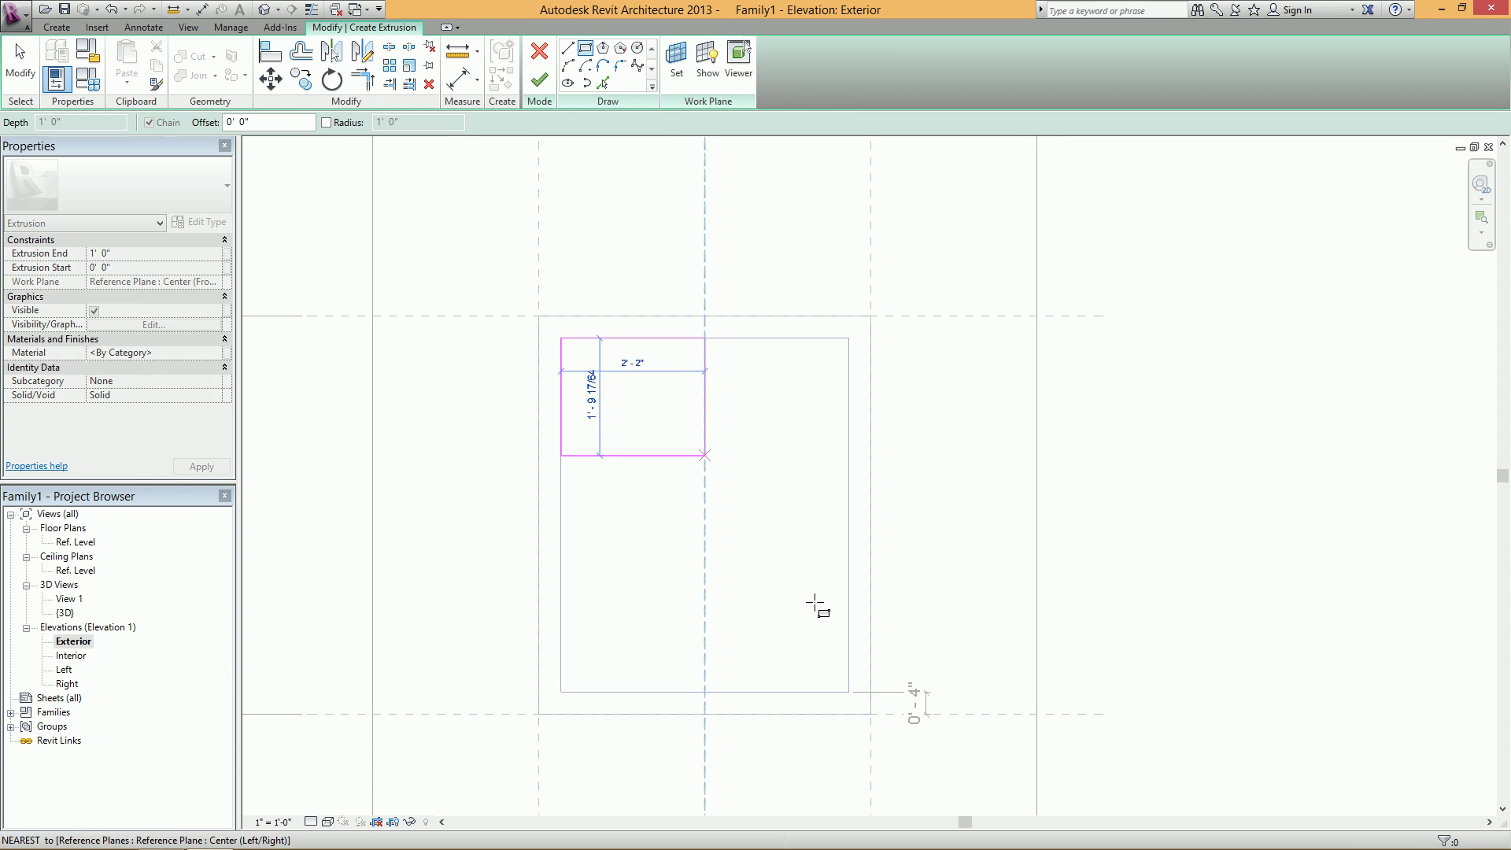
left_click(849, 692)
key("Escape")
key("Escape")
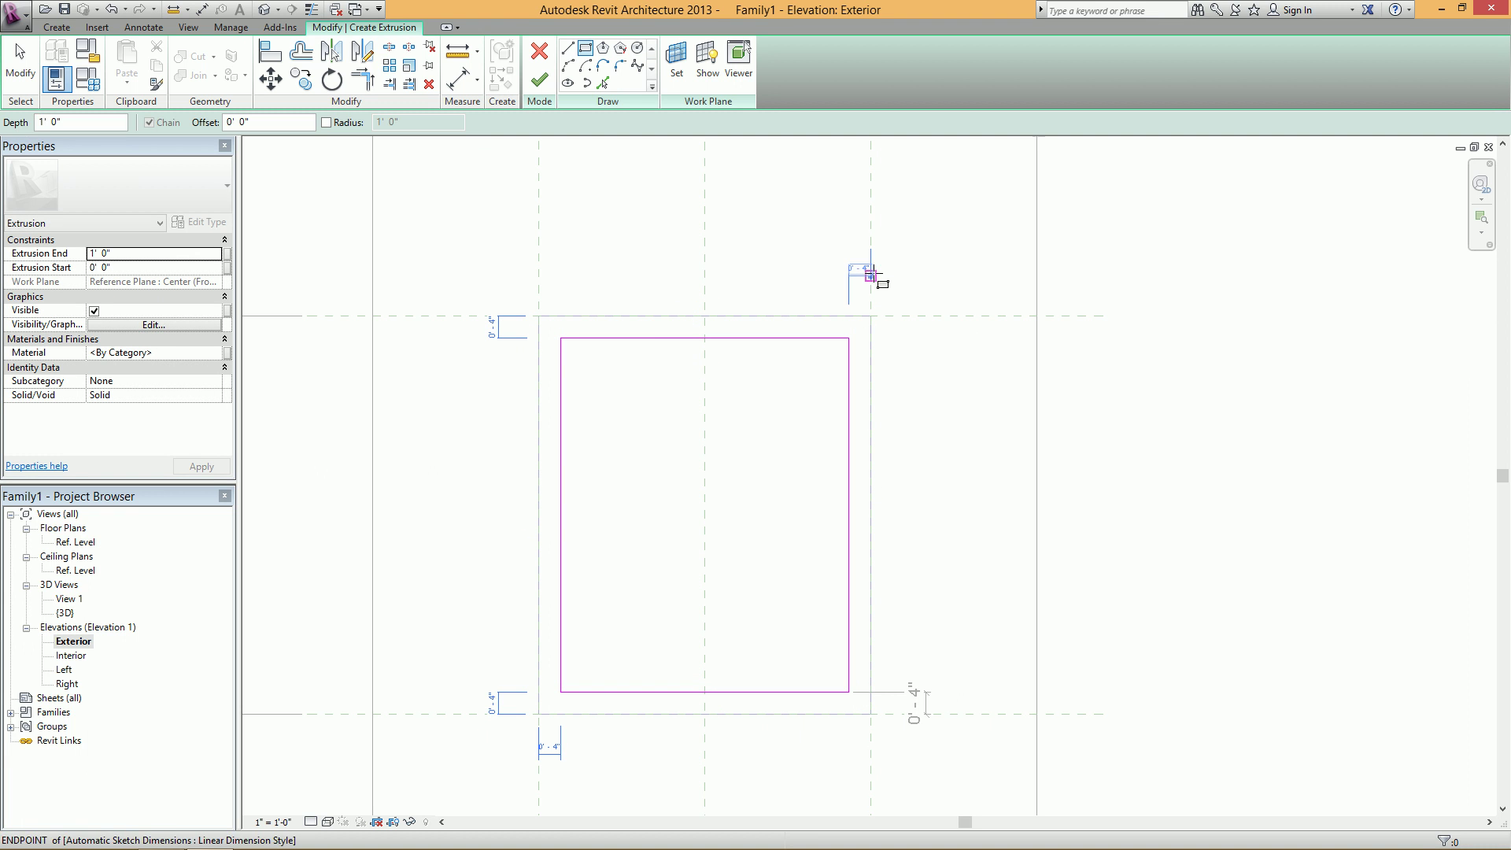
- Dimension the rectangle's right-hand line from the adjacent Left reference plane and lock the dimension
key("d")
key("i")
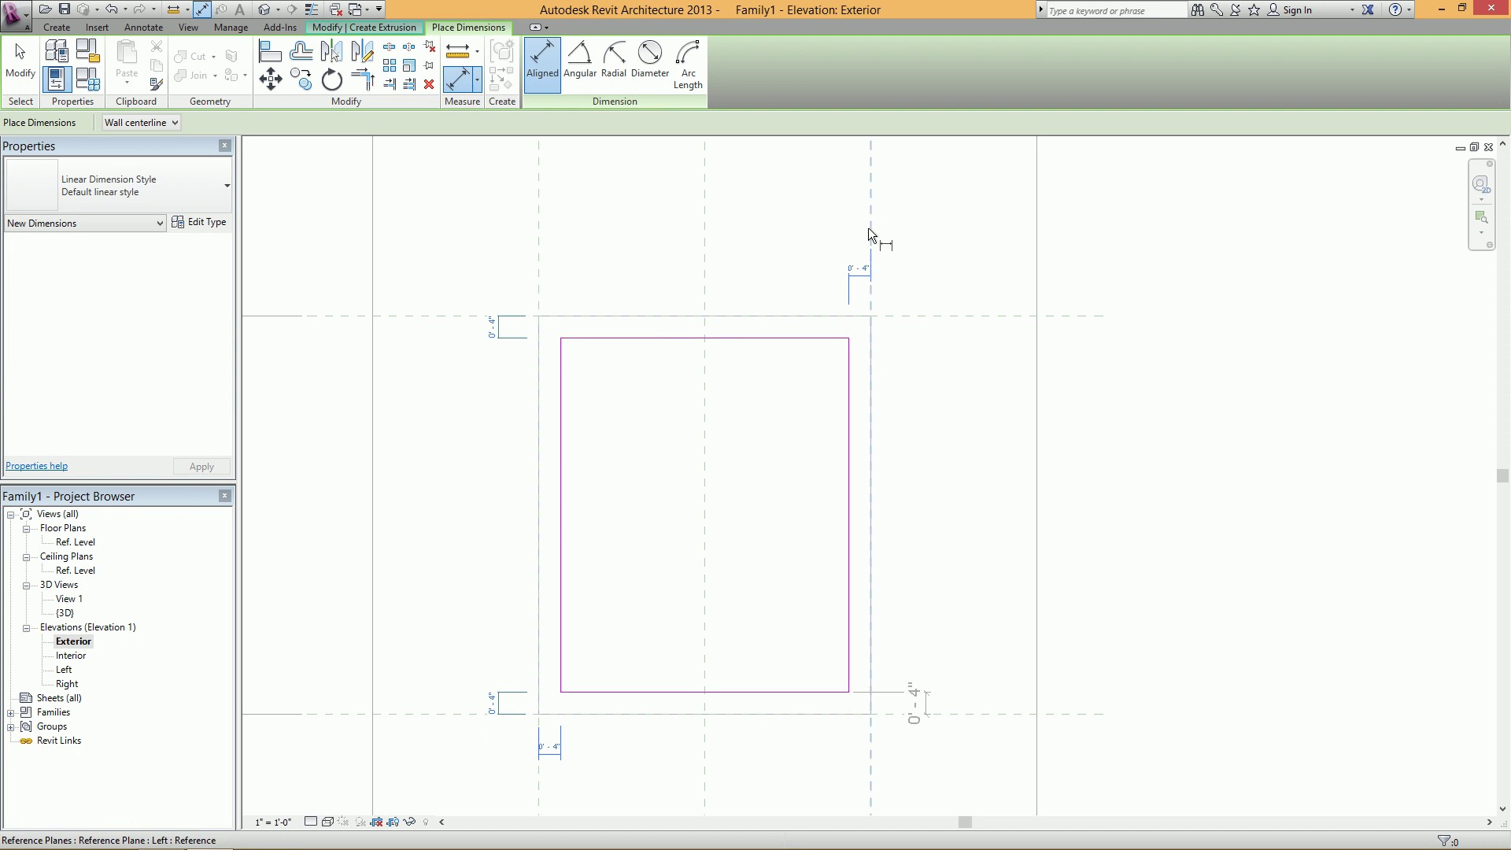
left_click(848, 362)
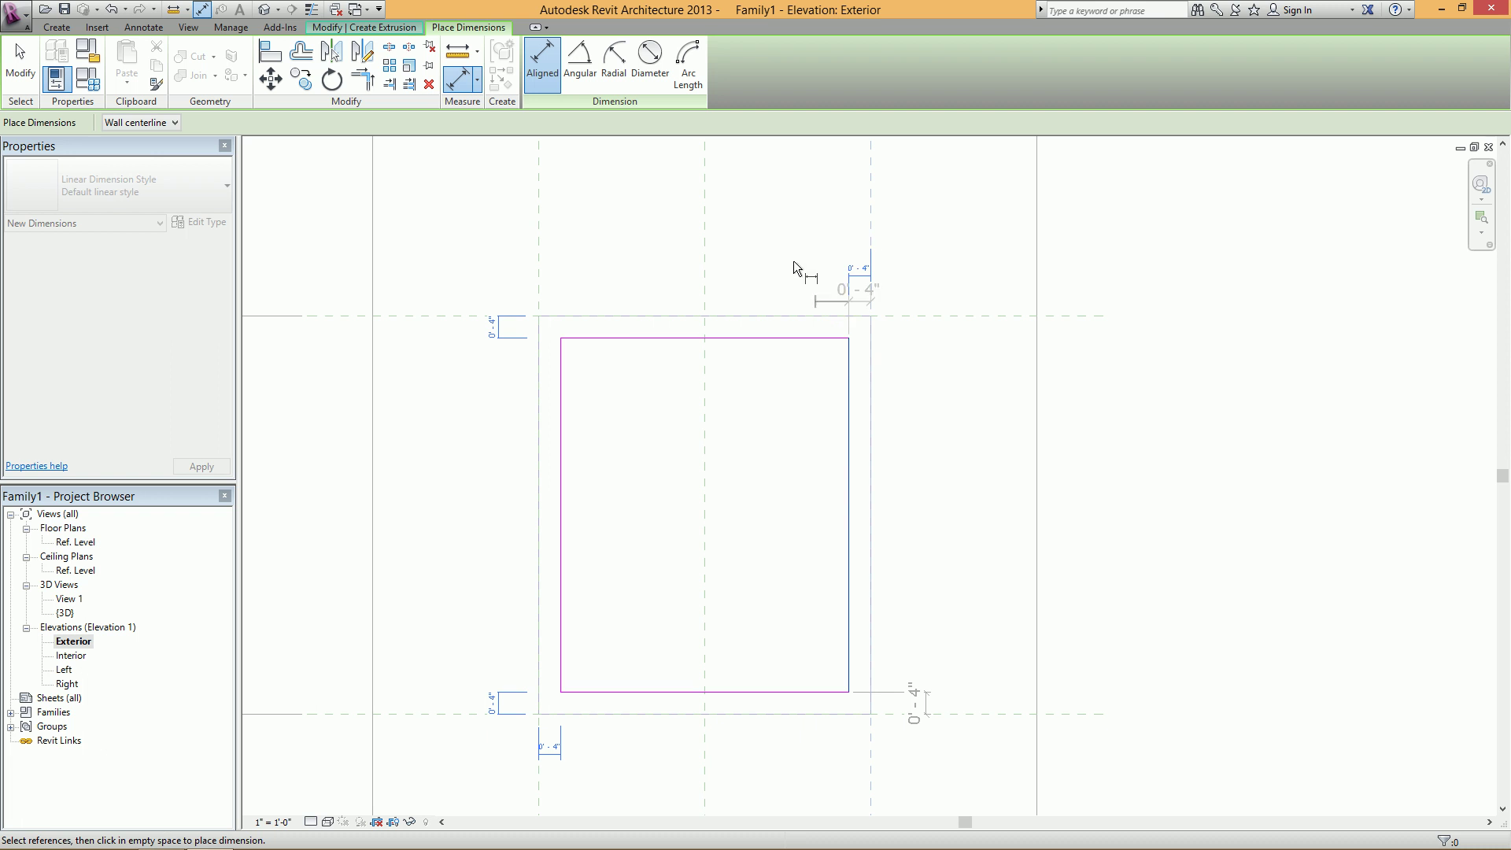
left_click(796, 220)
left_click(861, 337)
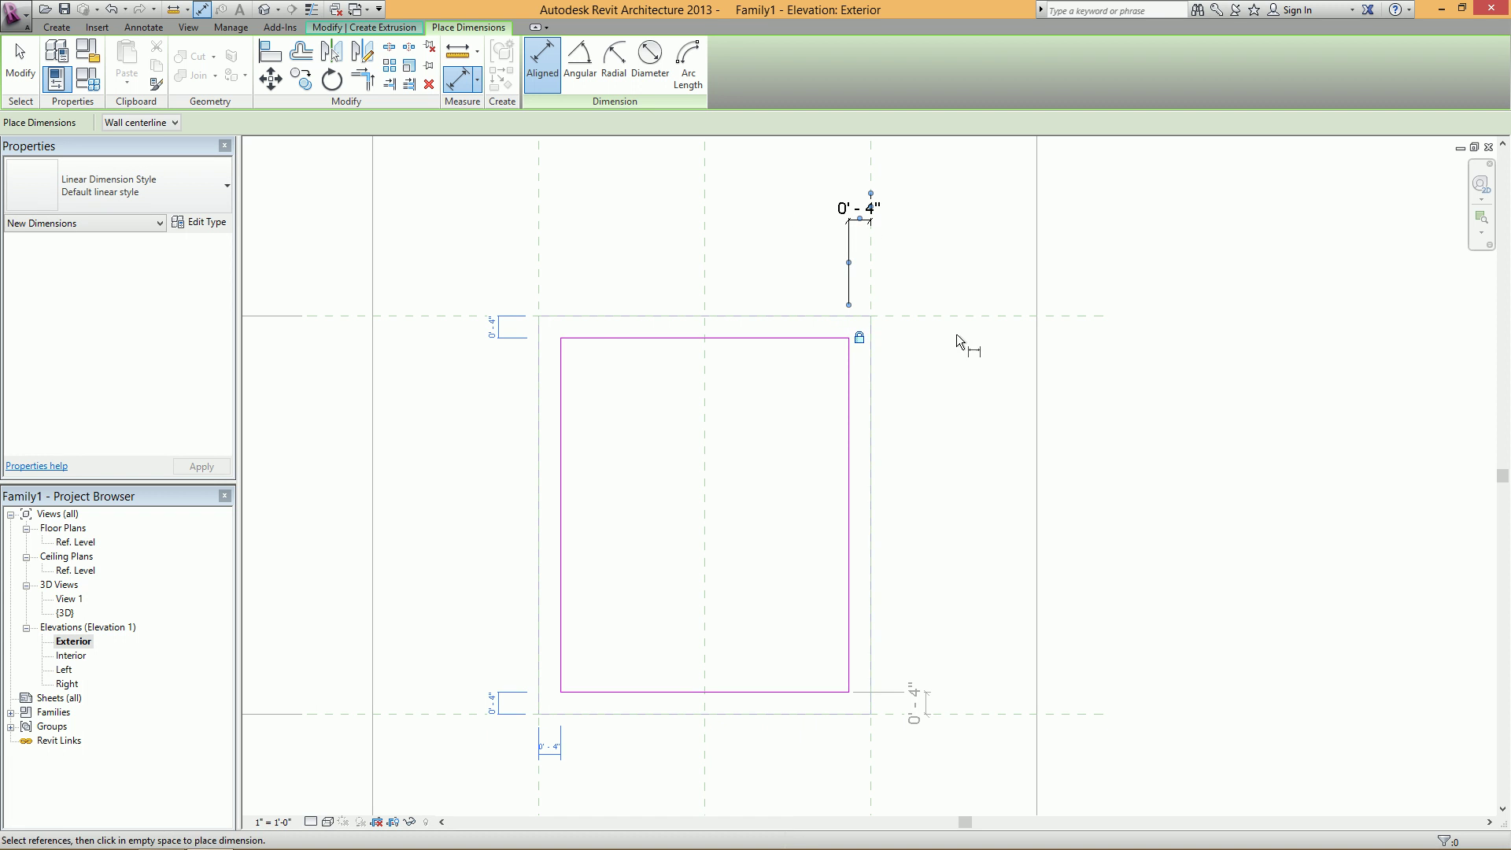
- Dimension the rectangle's left-hand line from the adjacent Right reference plane and lock the dimension
left_click(538, 259)
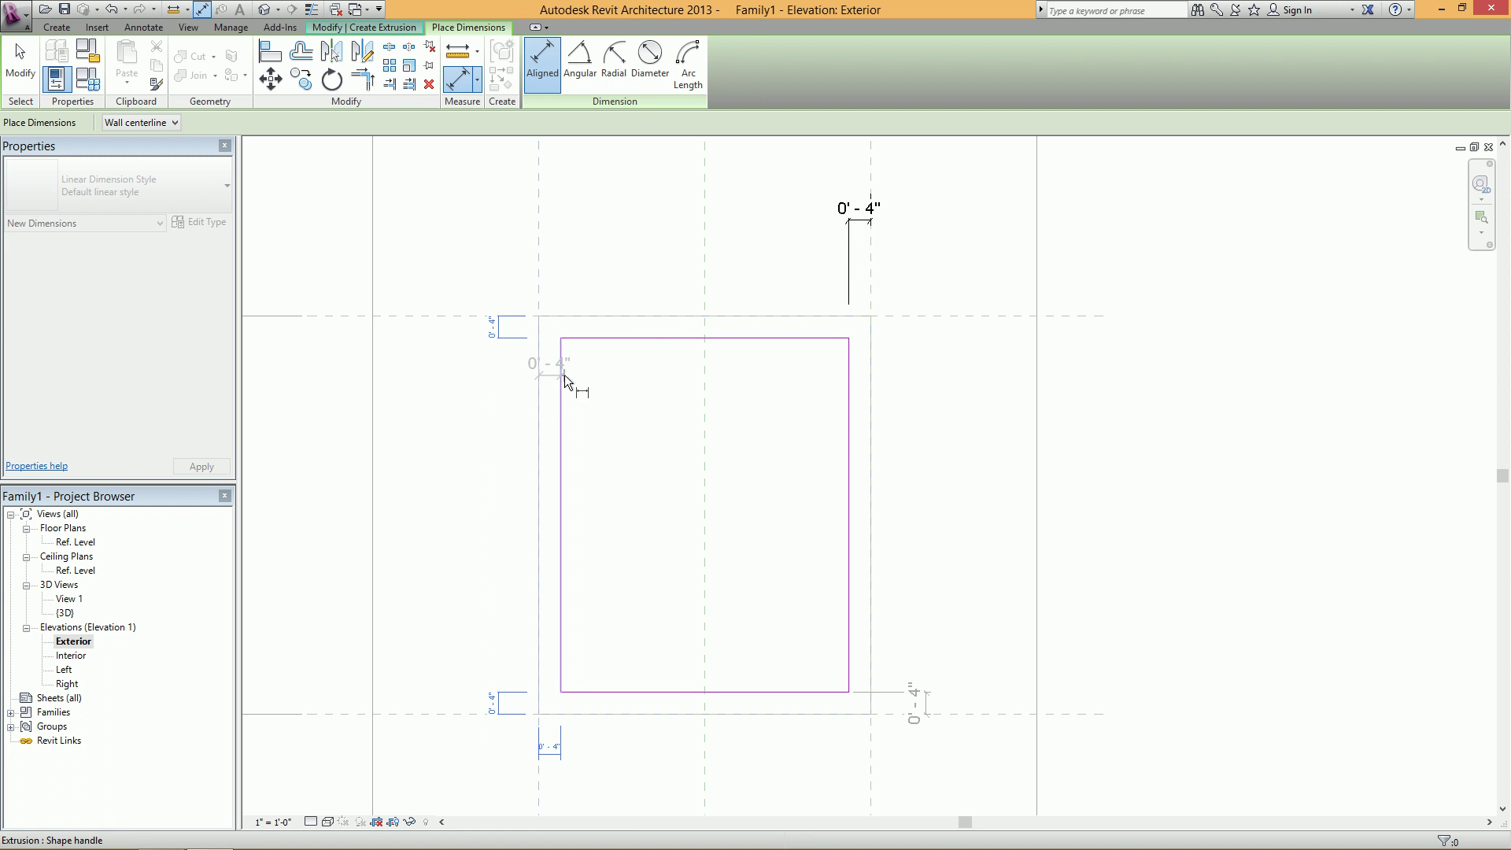
key("Escape")
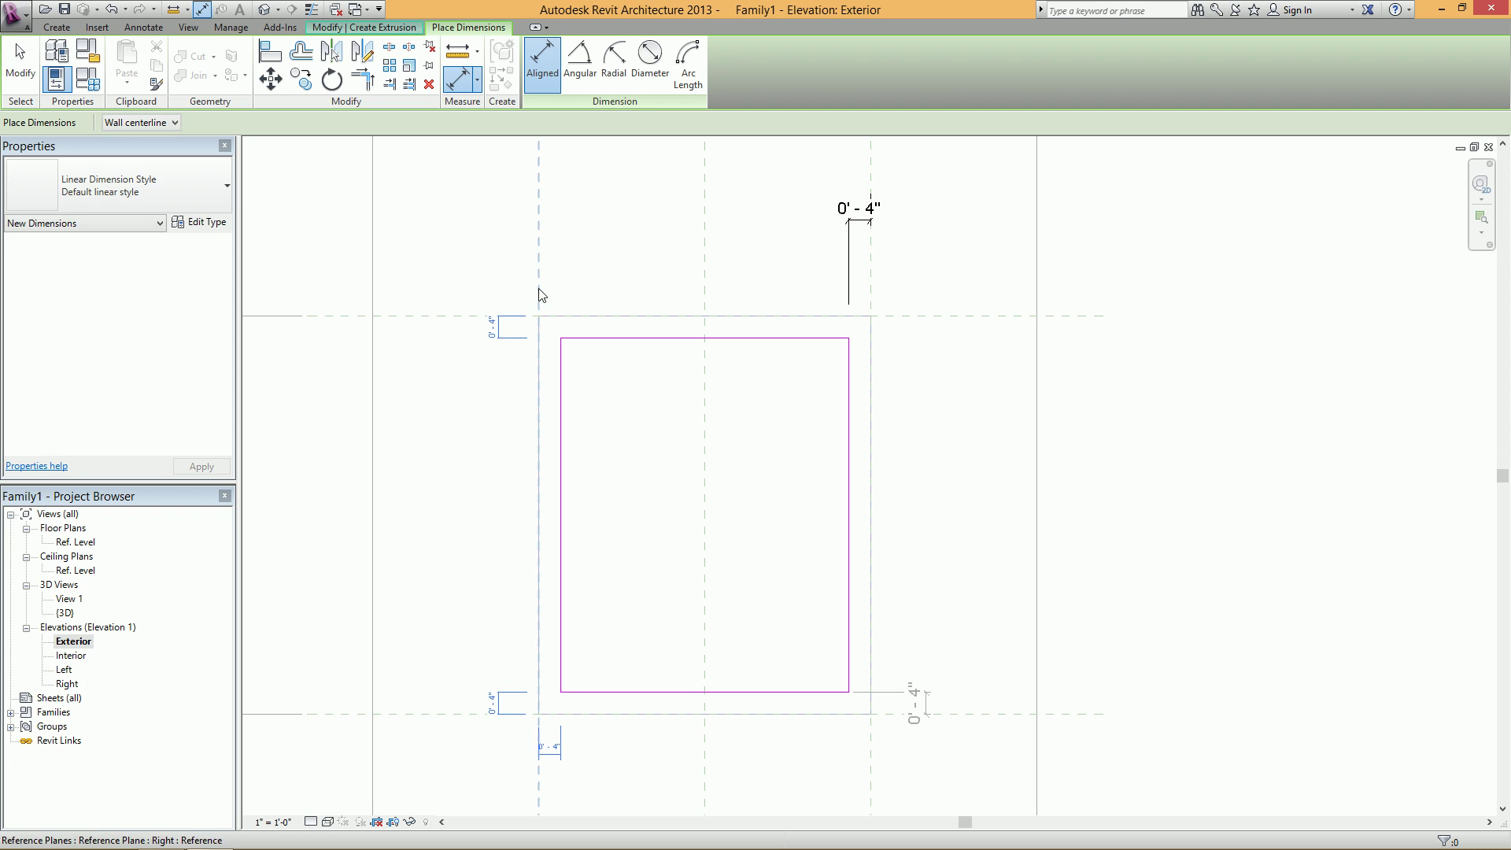
left_click(540, 295)
left_click(563, 381)
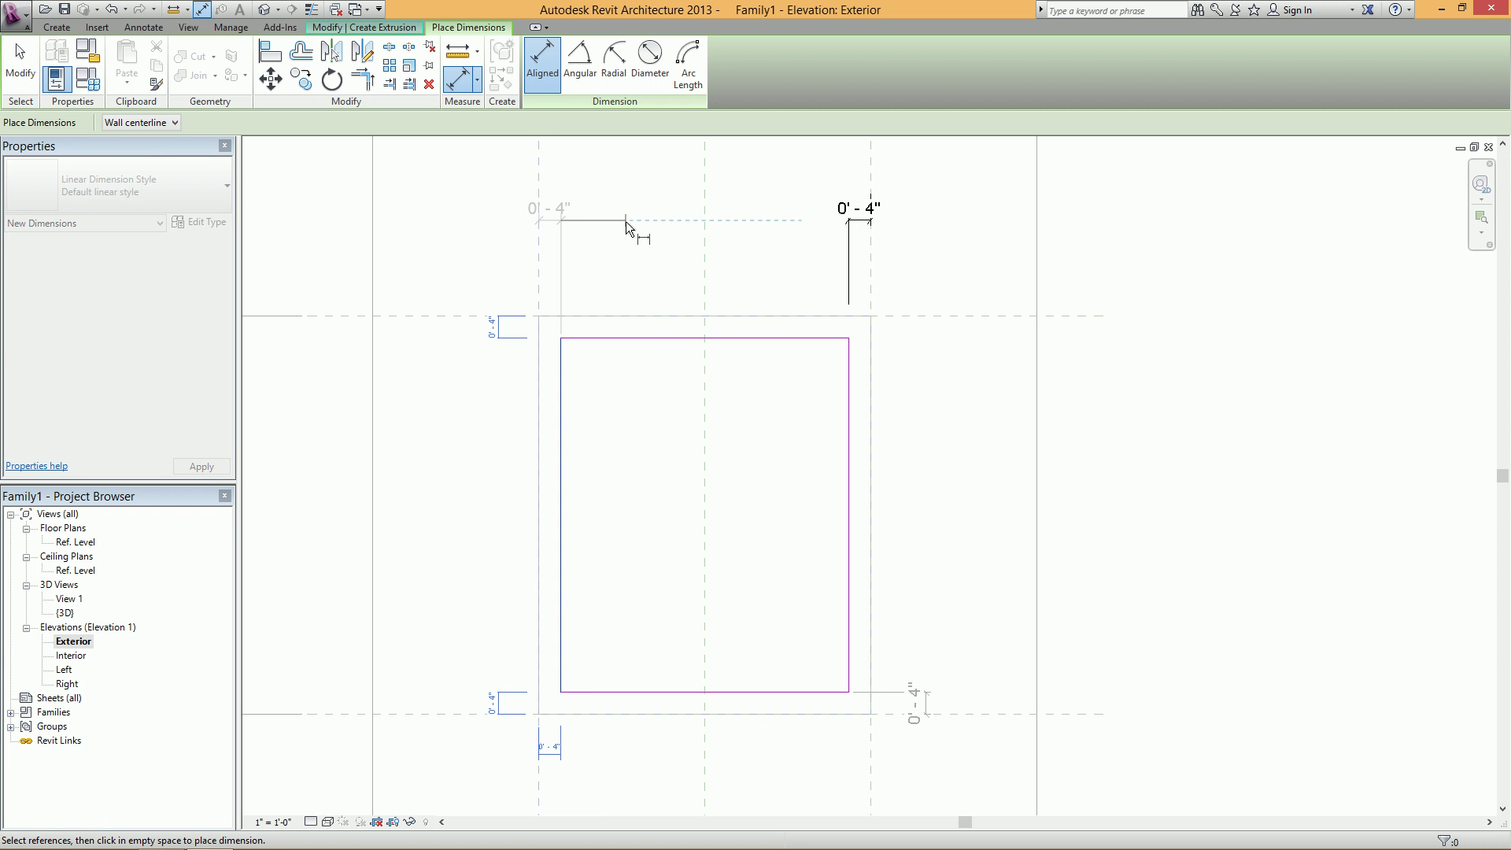
left_click(629, 223)
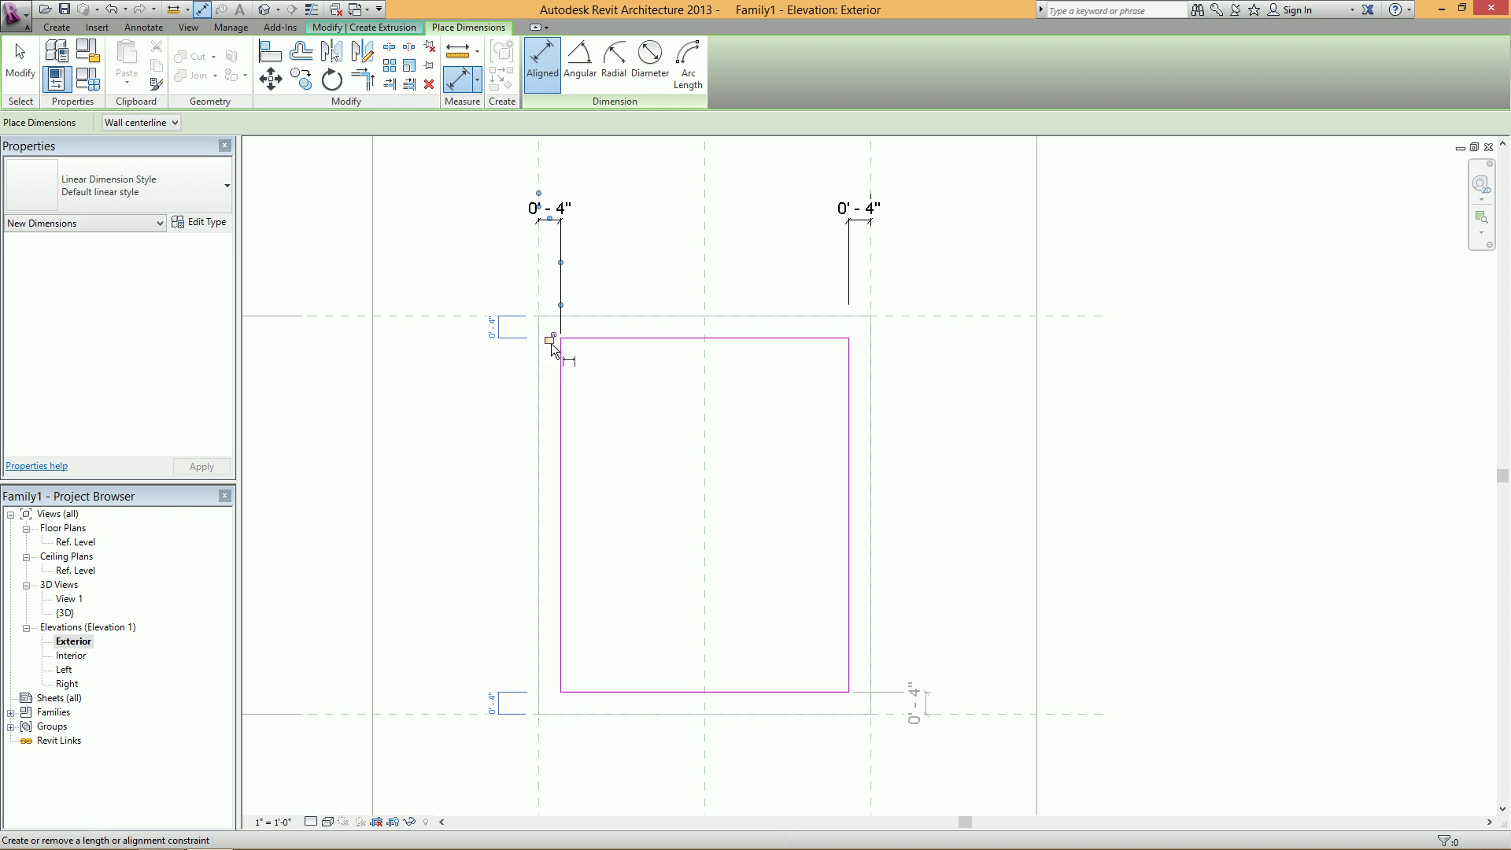
- Dimension the rectangle's upper and lower lines from their adjacent horizontal reference planes and lock both dimensions
left_click(461, 316)
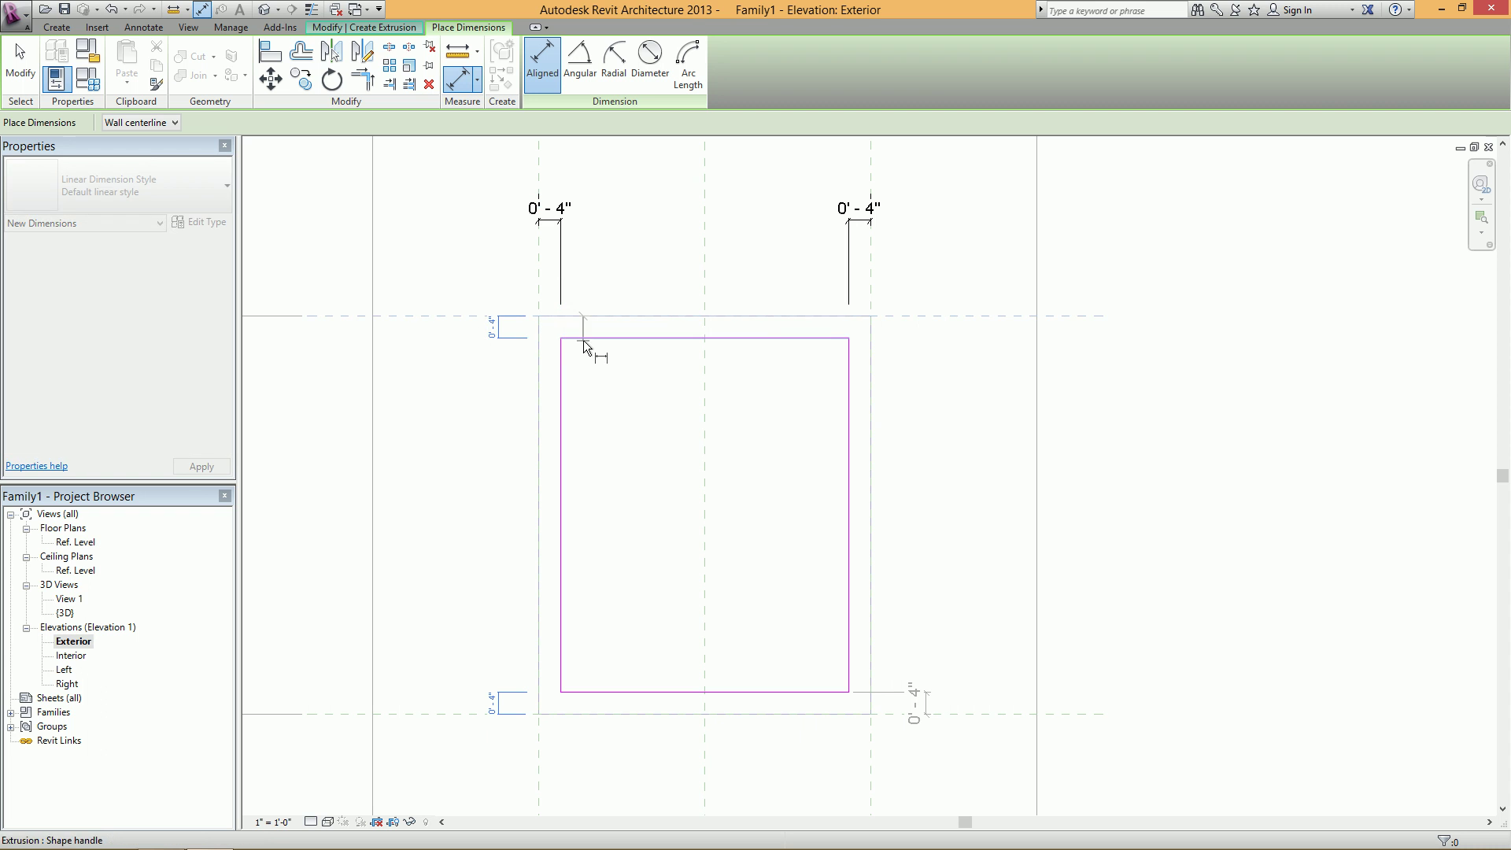
left_click(583, 340)
left_click(422, 329)
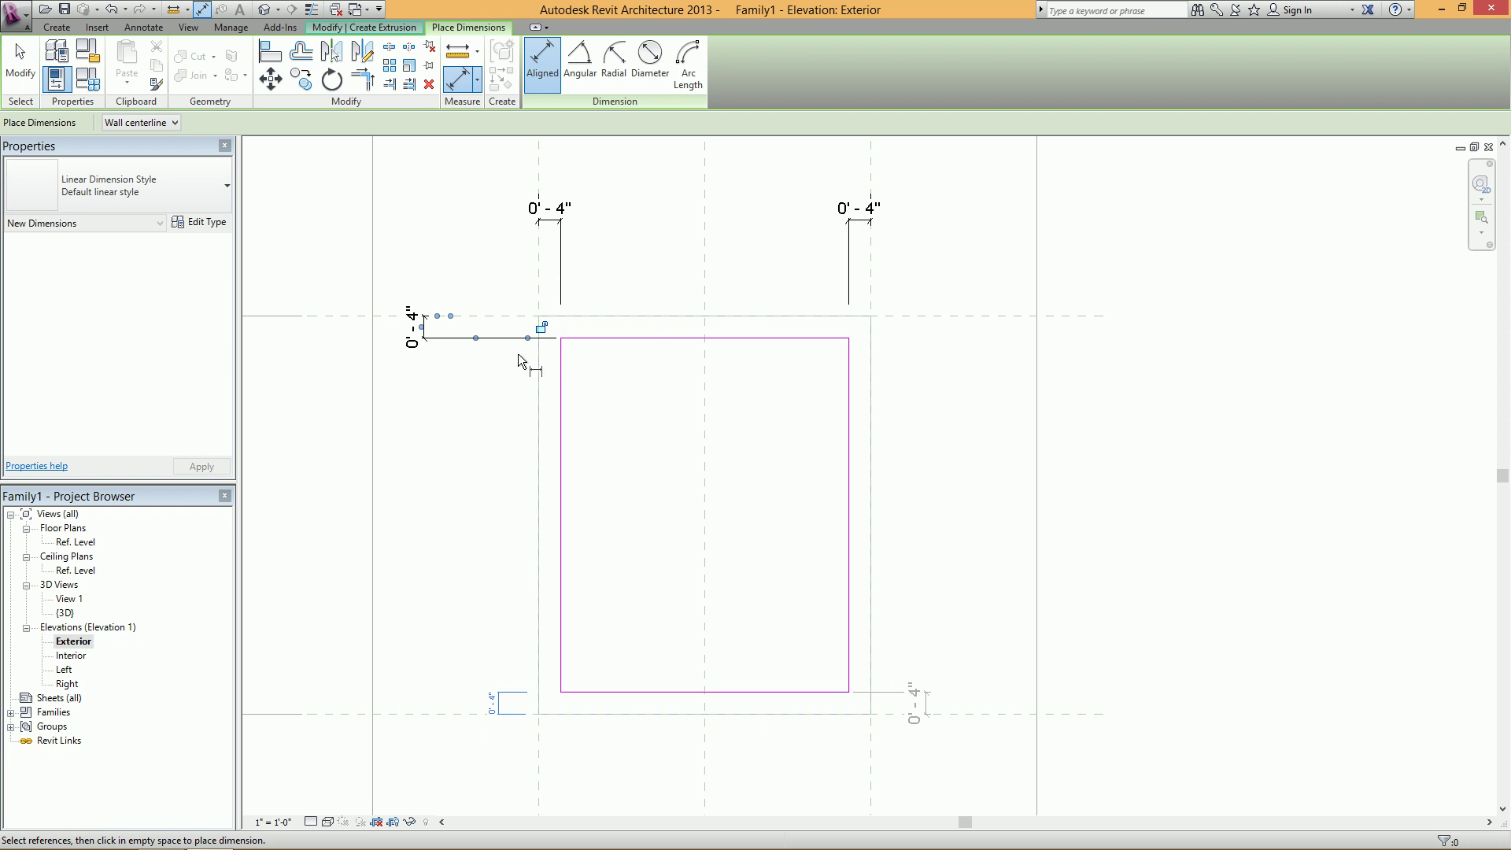
left_click(433, 711)
left_click(615, 692)
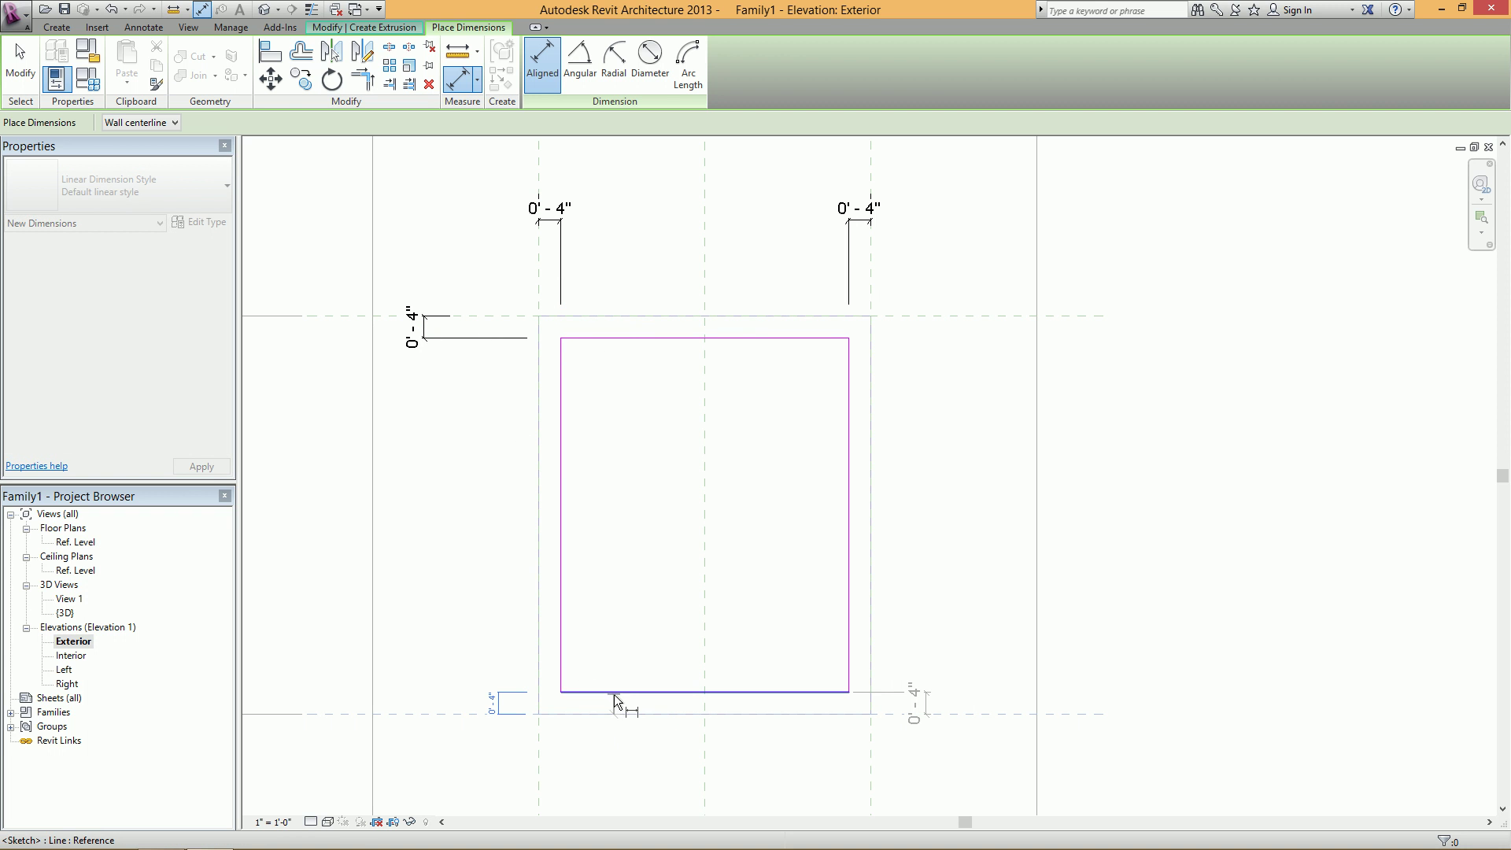
left_click(418, 627)
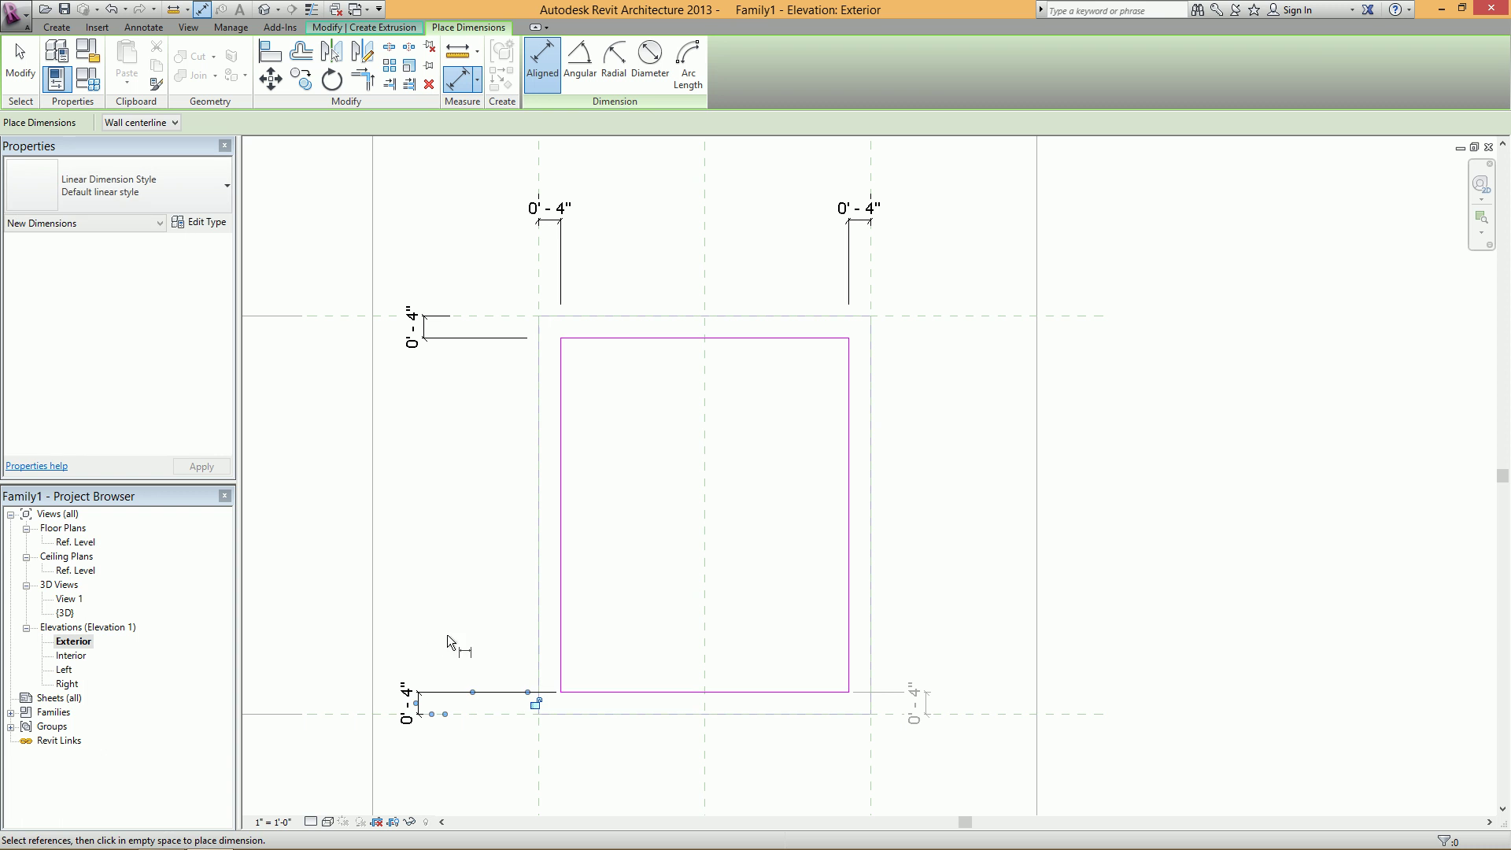
left_click(976, 716)
key("Escape")
left_click(848, 620)
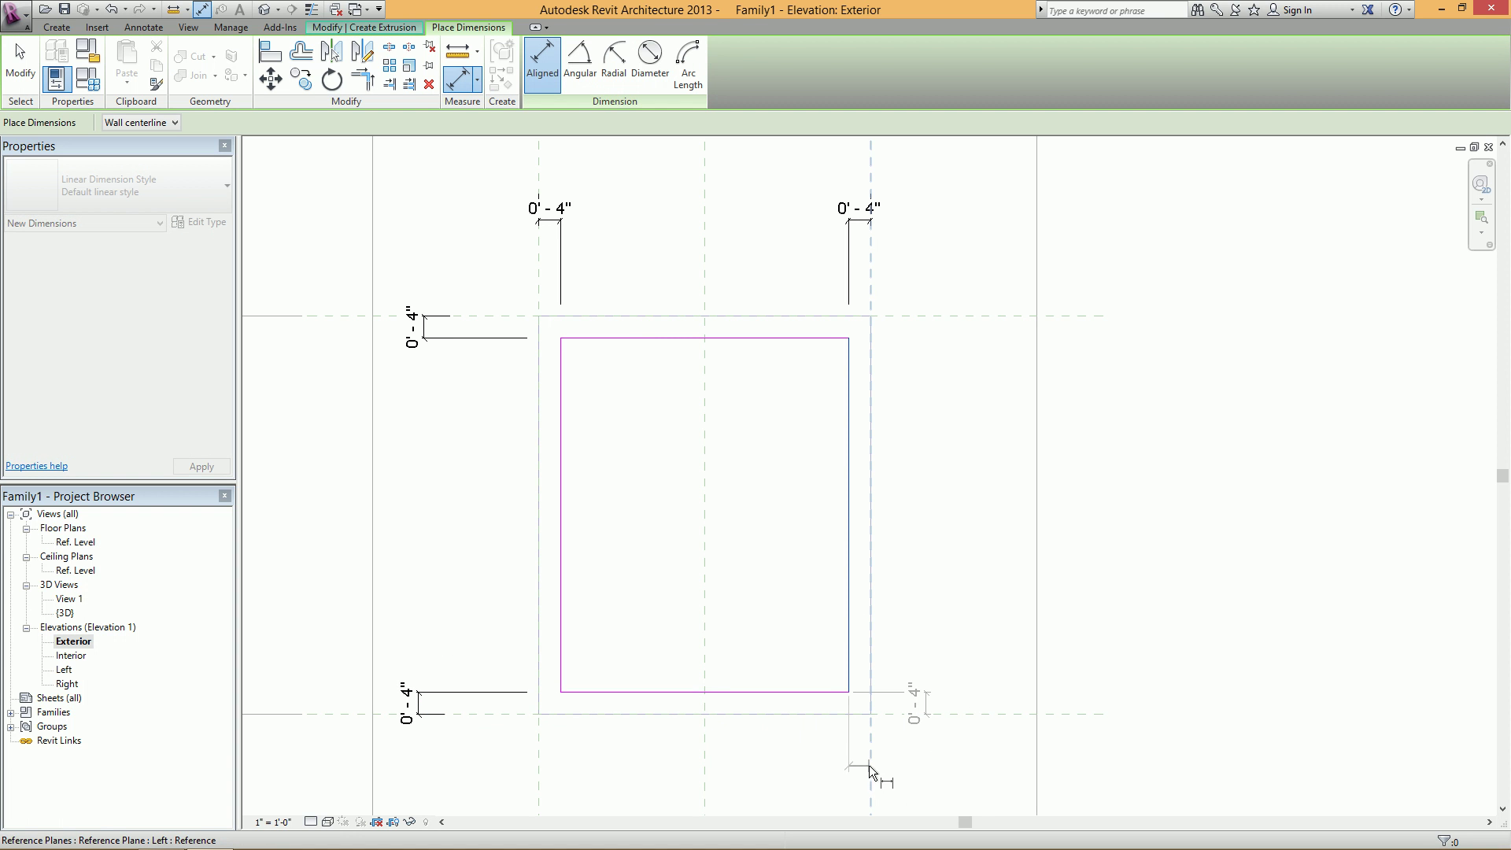
key("Escape")
key("Escape")
- Finish the inner extrusion's sketch and delete the 0' - 4" dimension outside the frame's lower-right corner
left_click(413, 694)
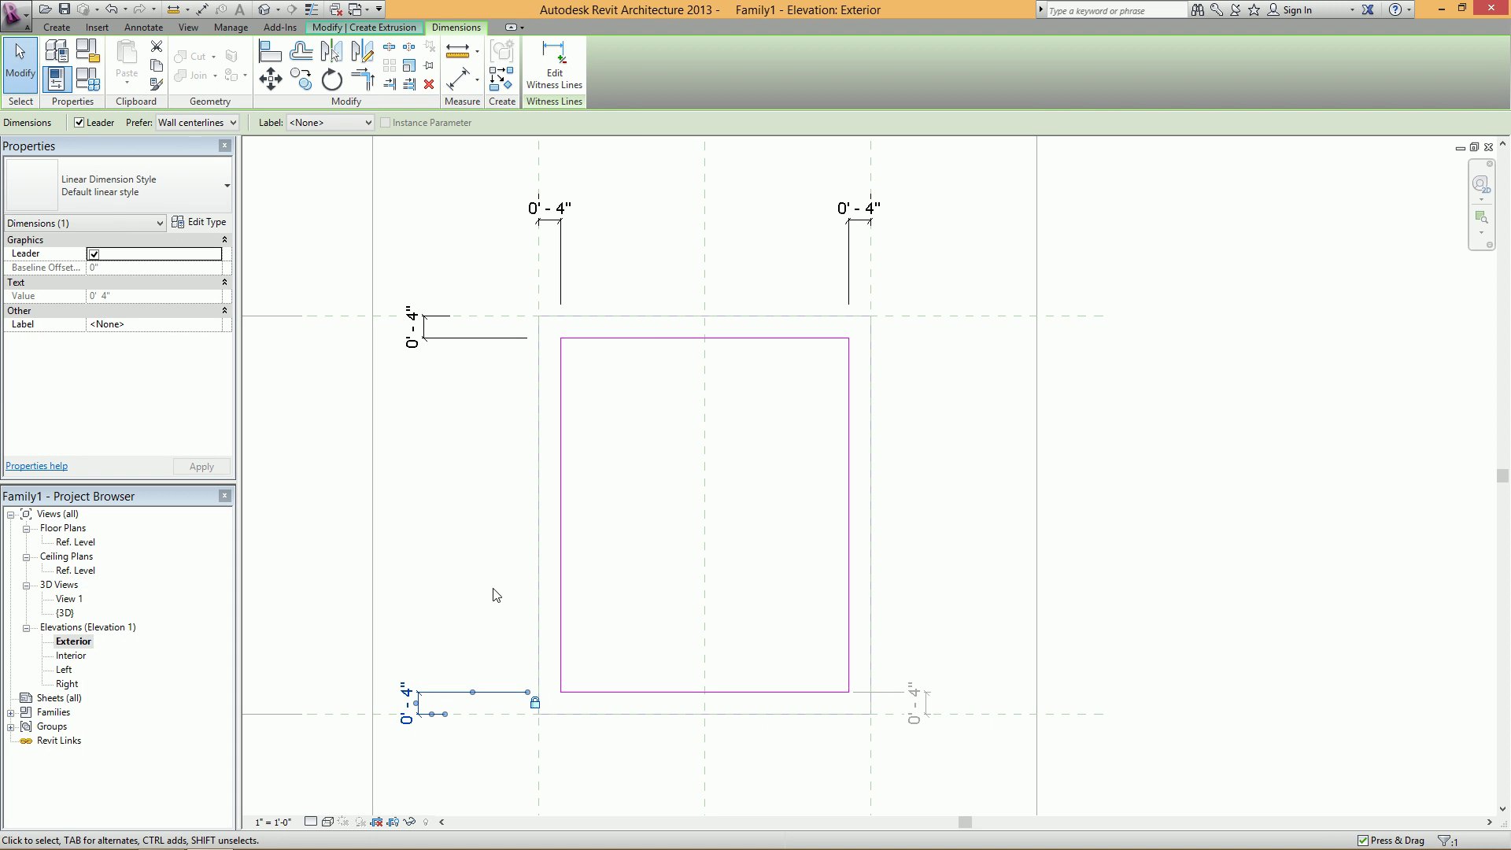
left_click(549, 212)
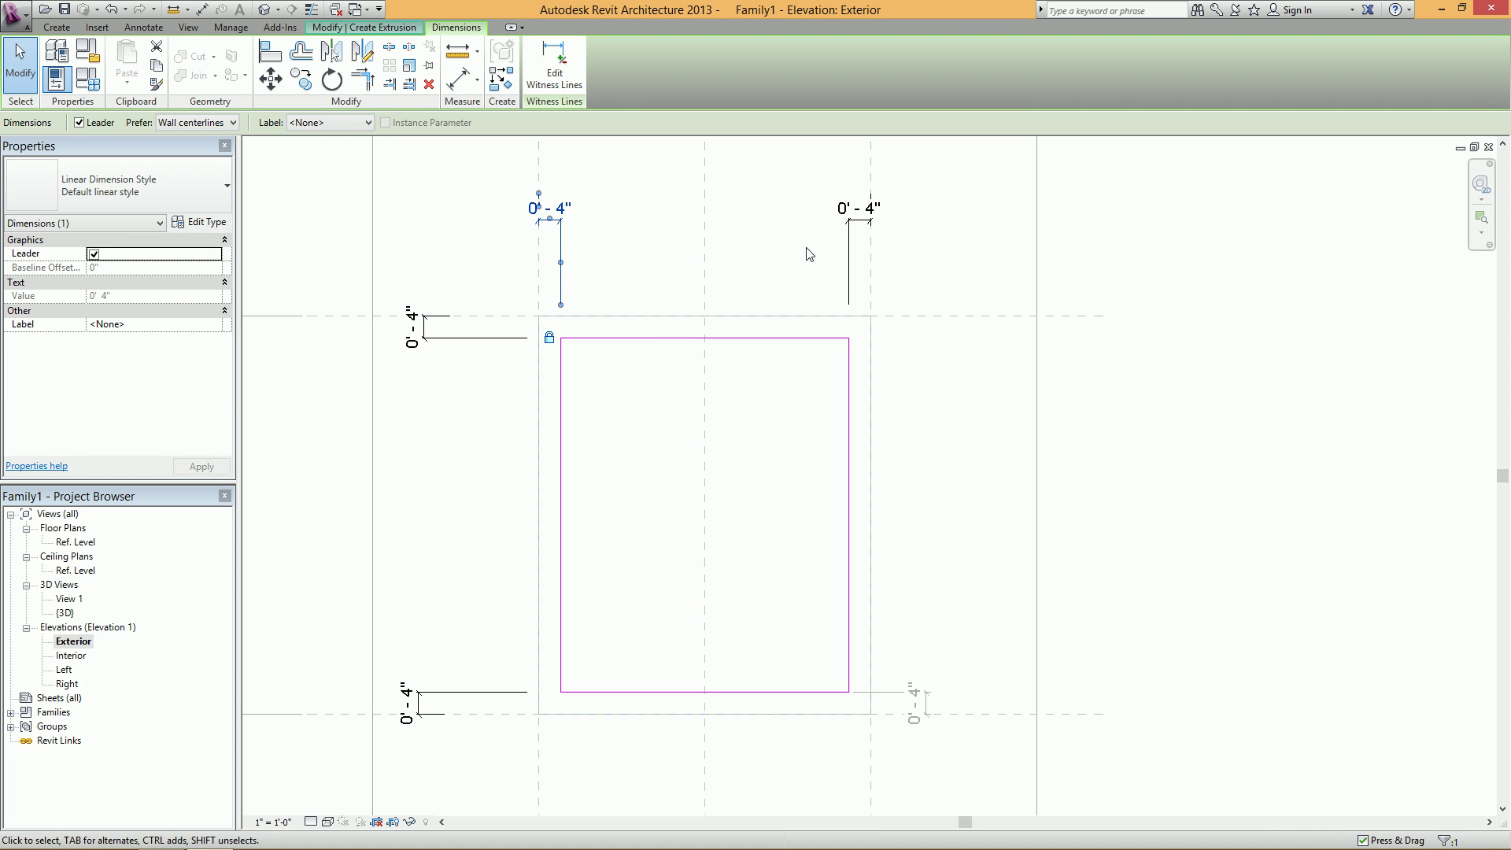
left_click(860, 230)
left_click(926, 471)
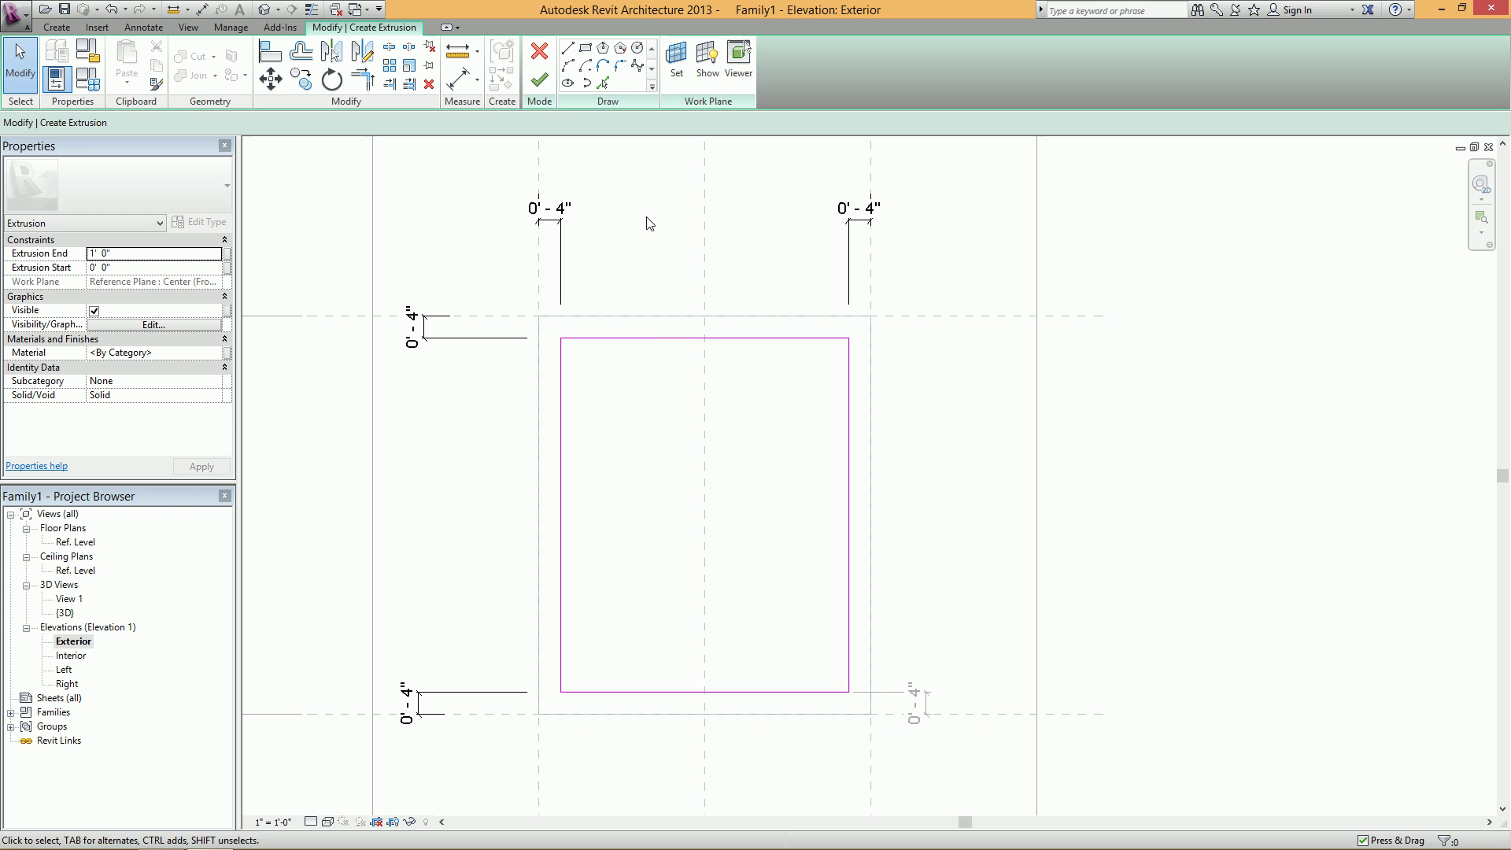
left_click(540, 79)
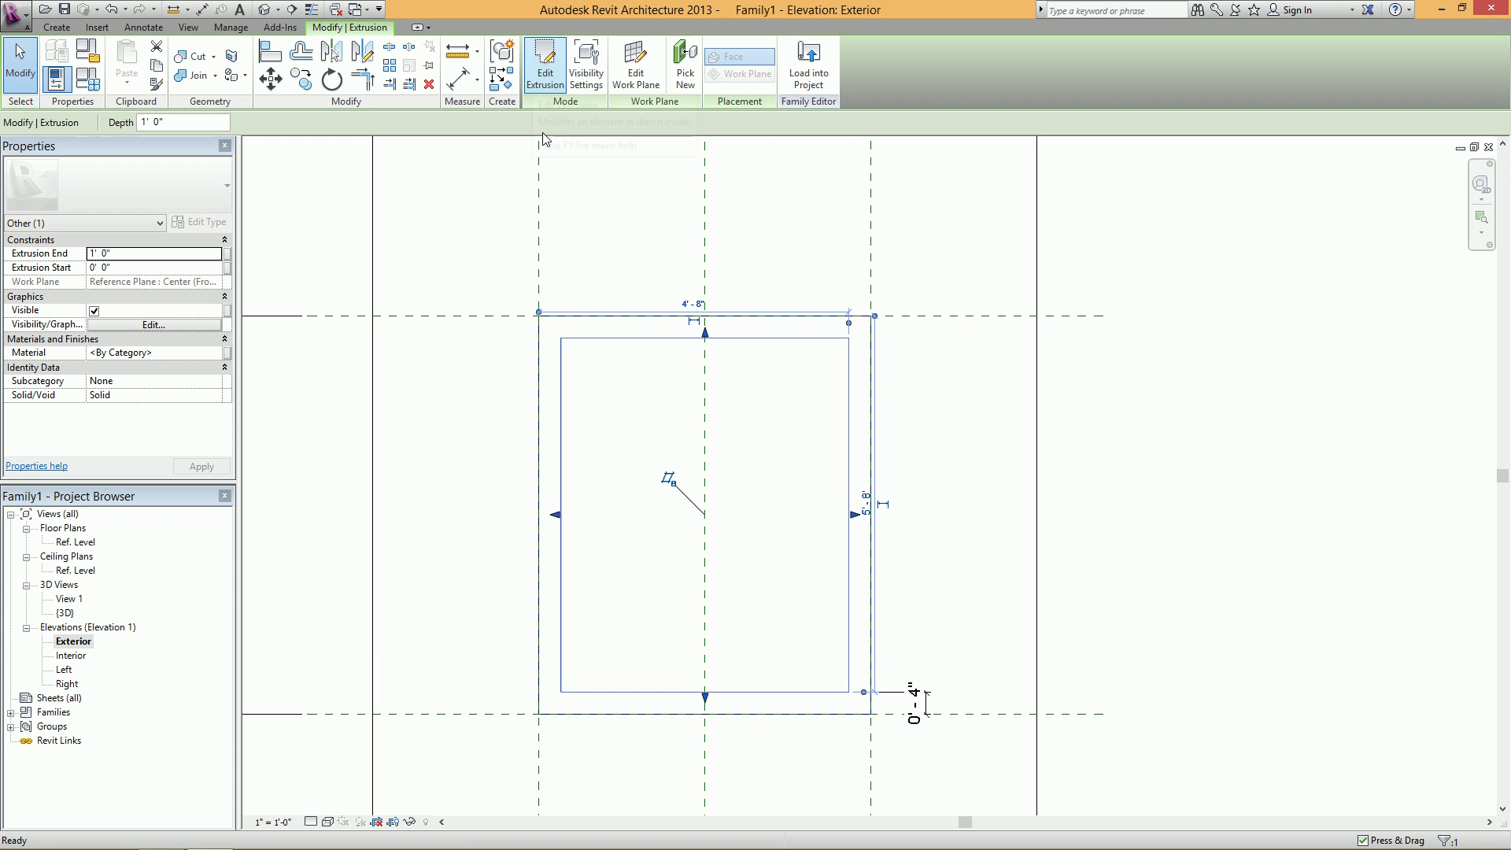
left_click(917, 697)
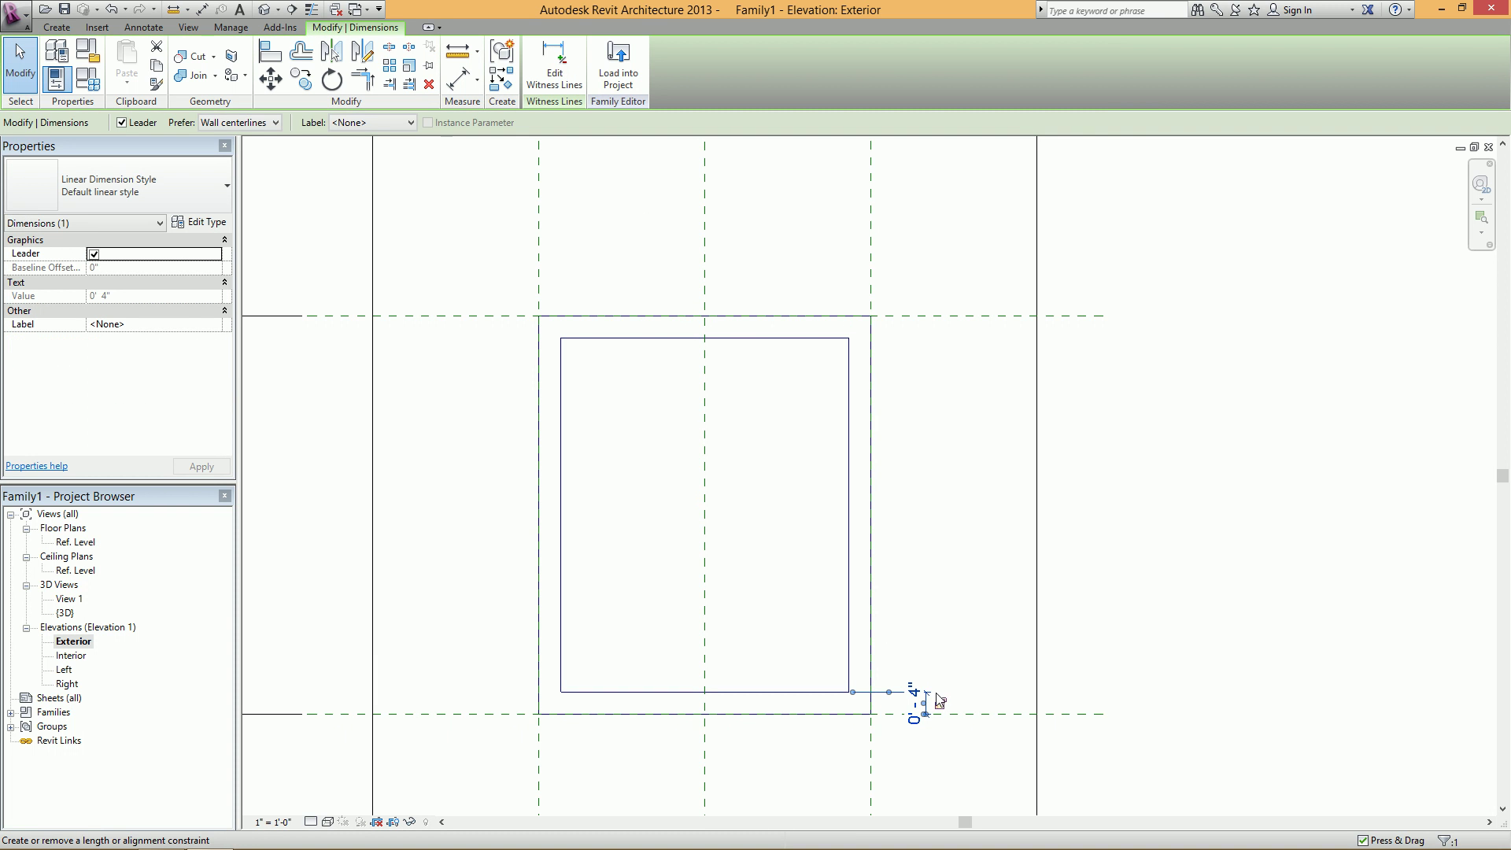
left_click(918, 554)
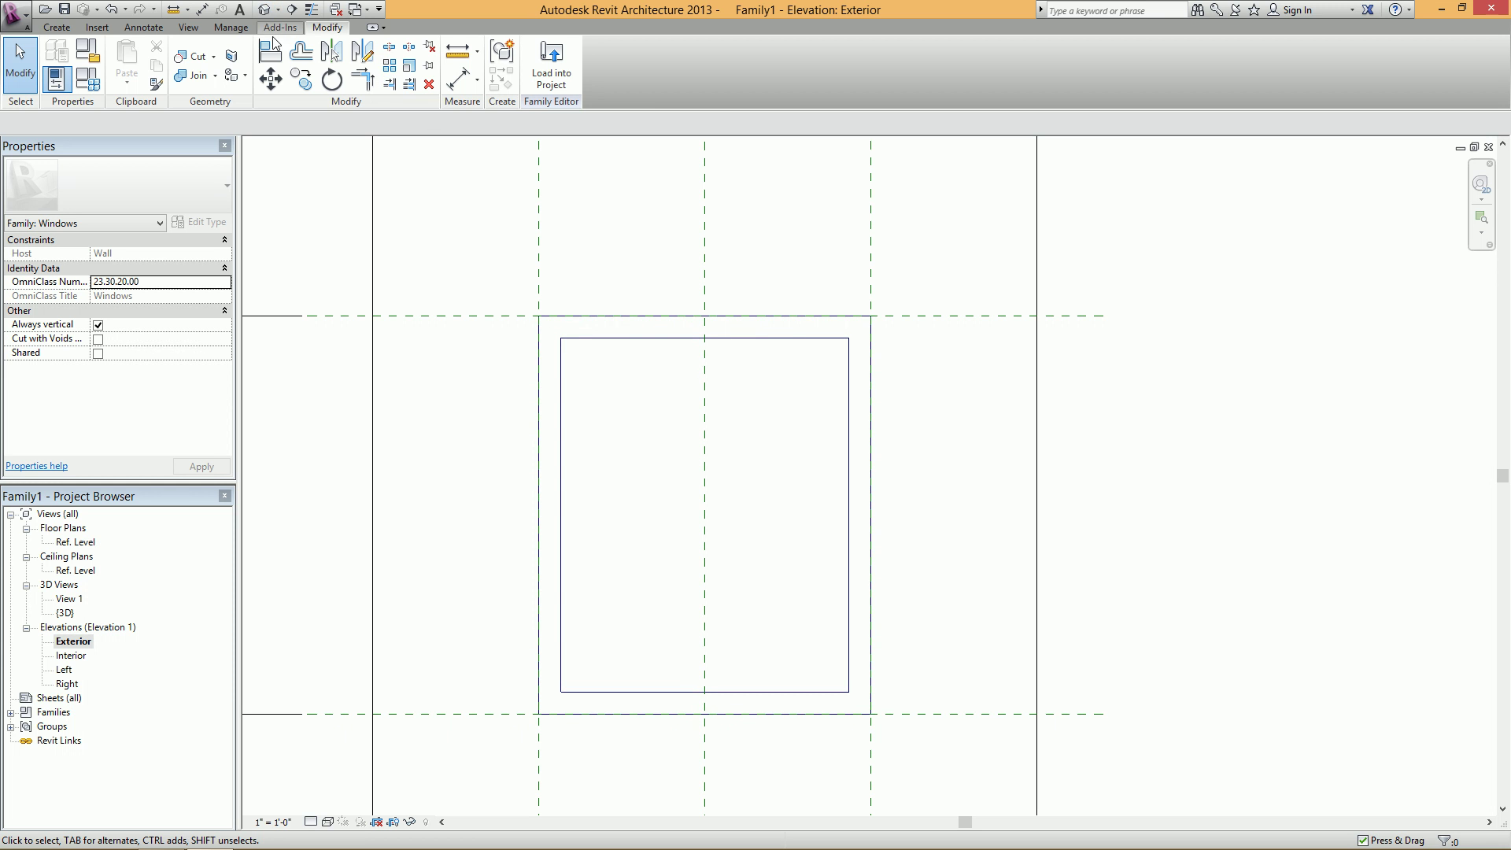
- In the 3D view, set the inner extrusion's Extrusion End to 0' 0 1/4" and its Extrusion Start to -0' 0 1/4"
left_click(264, 10)
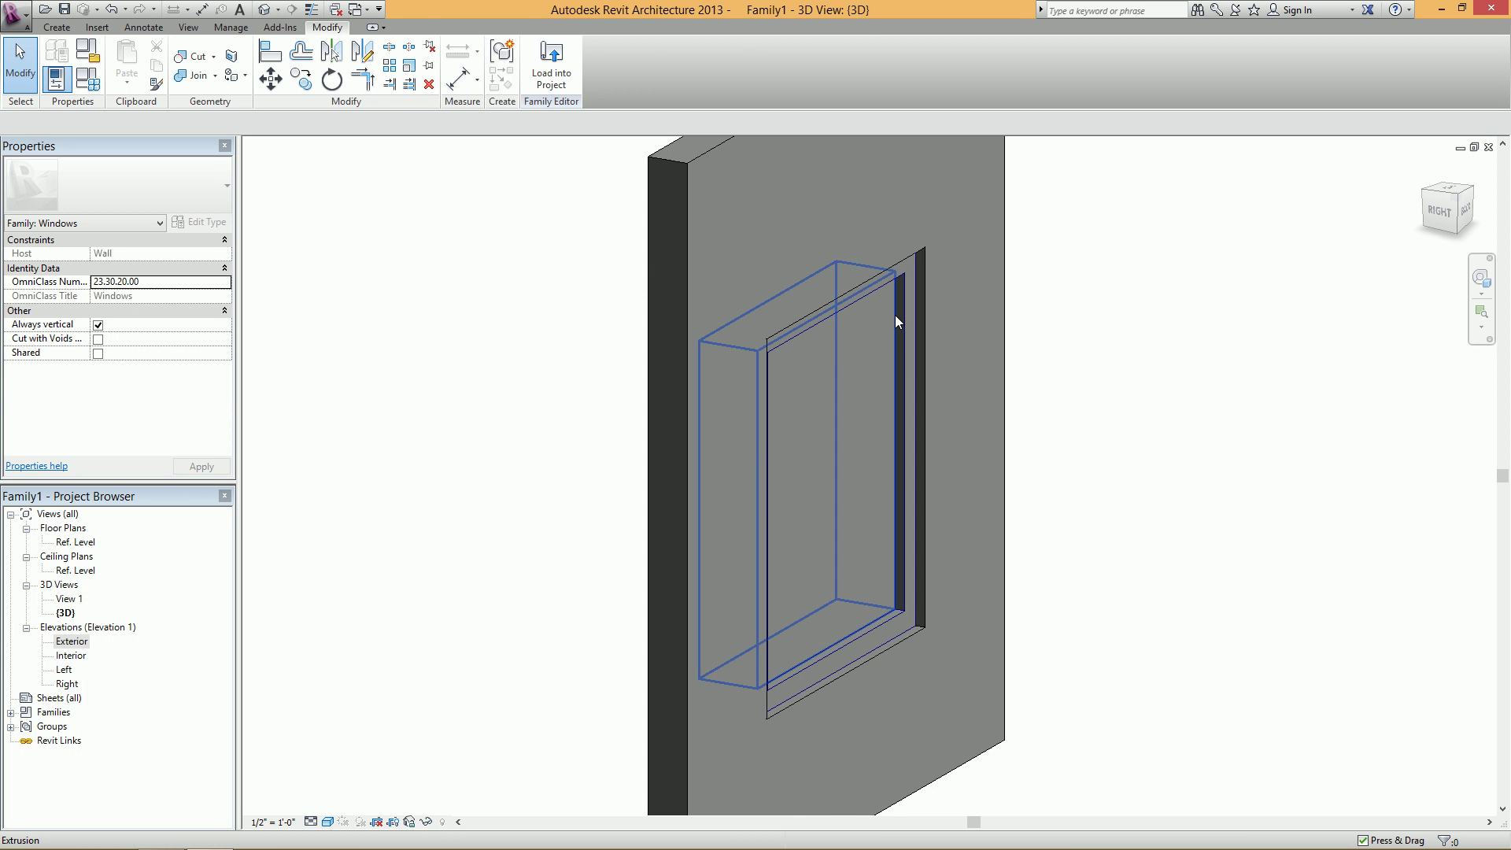
left_click(895, 315)
middle_click_drag(895, 315, 1258, 313, "shift")
middle_click_drag(789, 284, 936, 441, "shift")
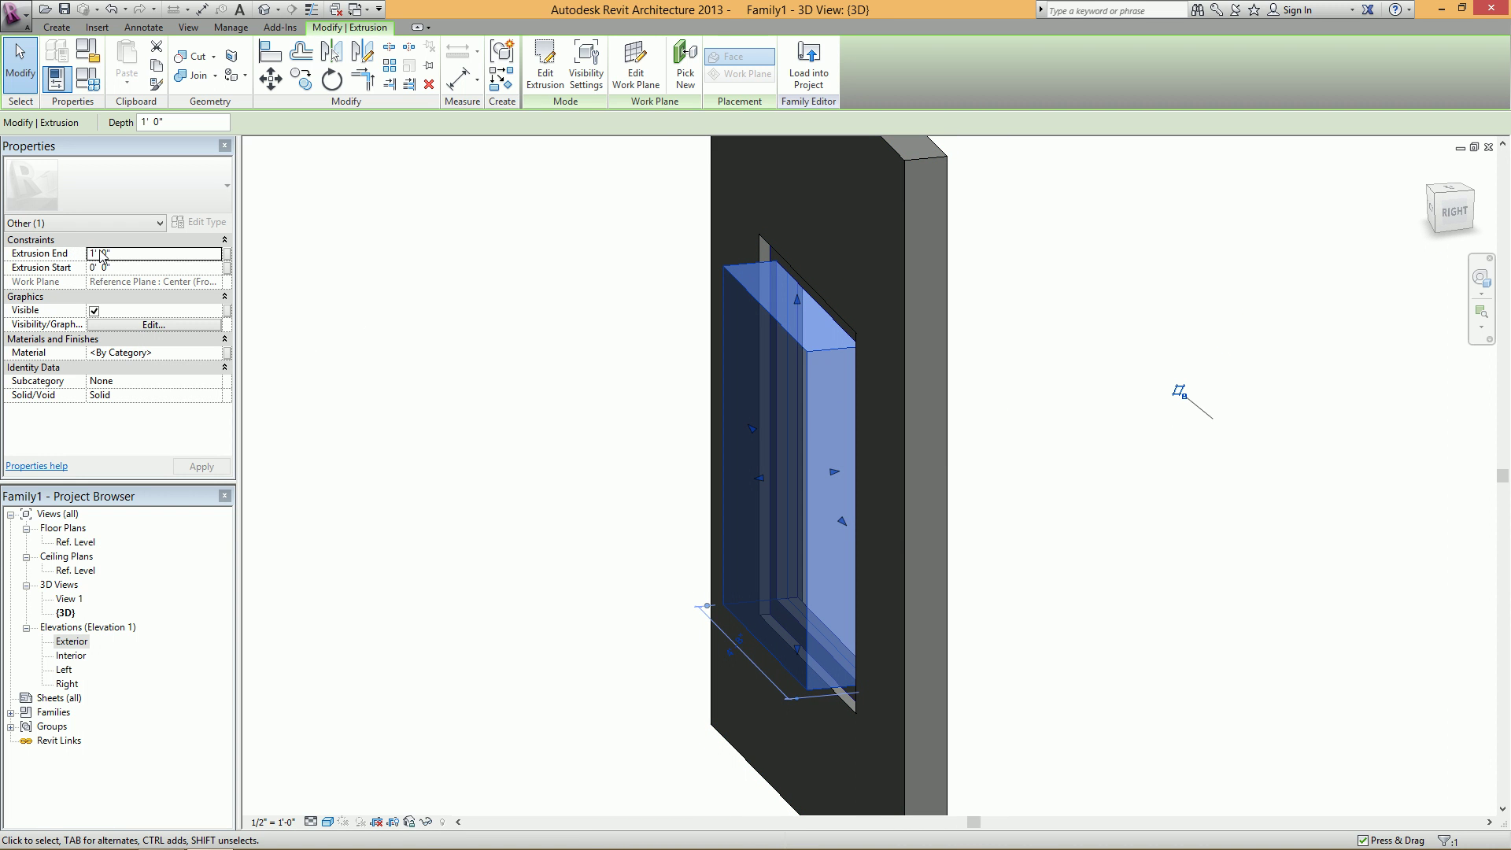
left_click(130, 254)
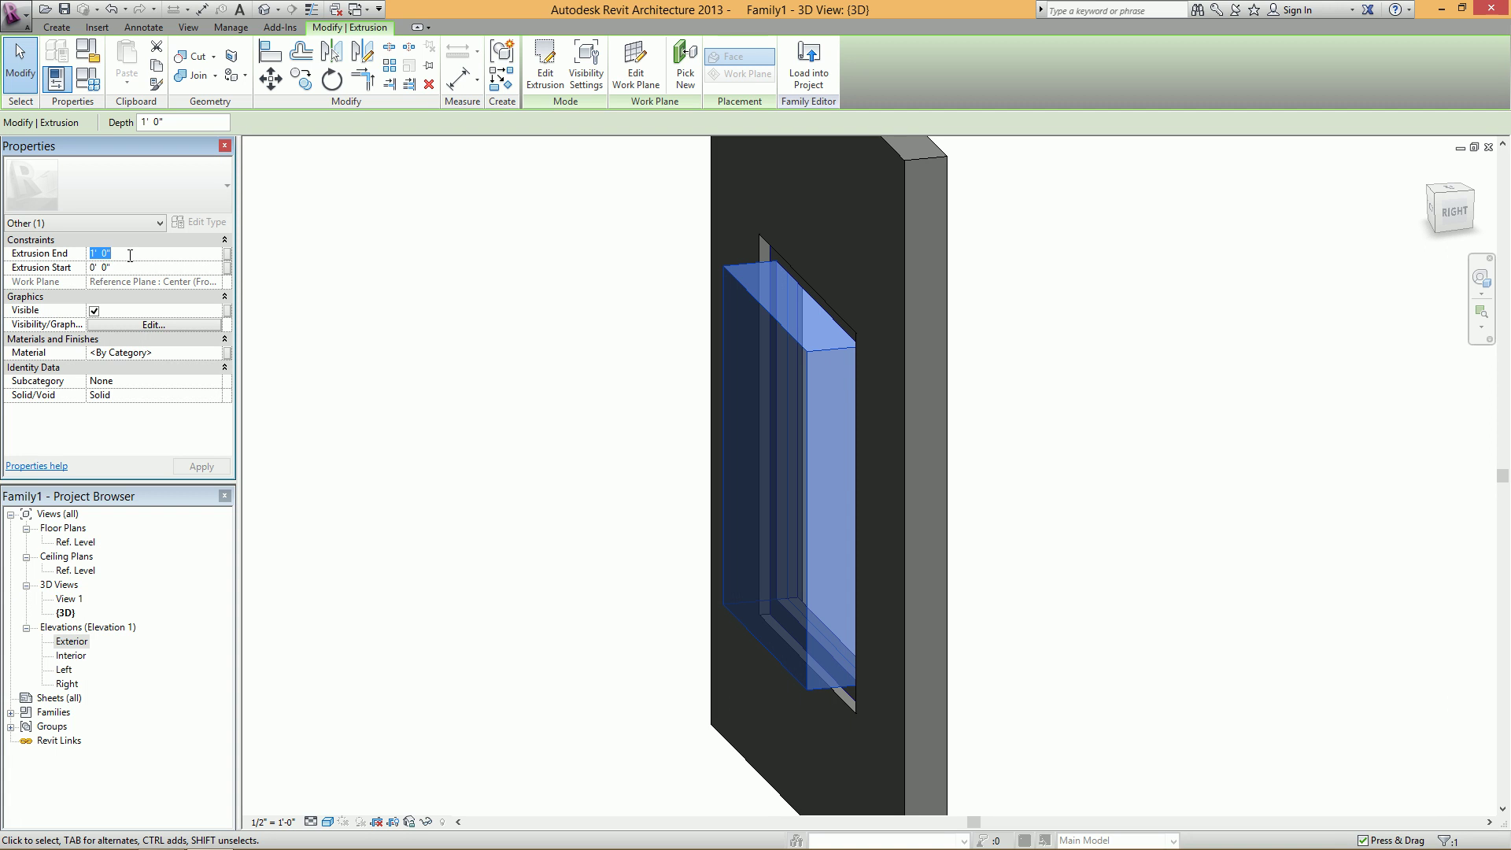
type(".25")
key("Tab")
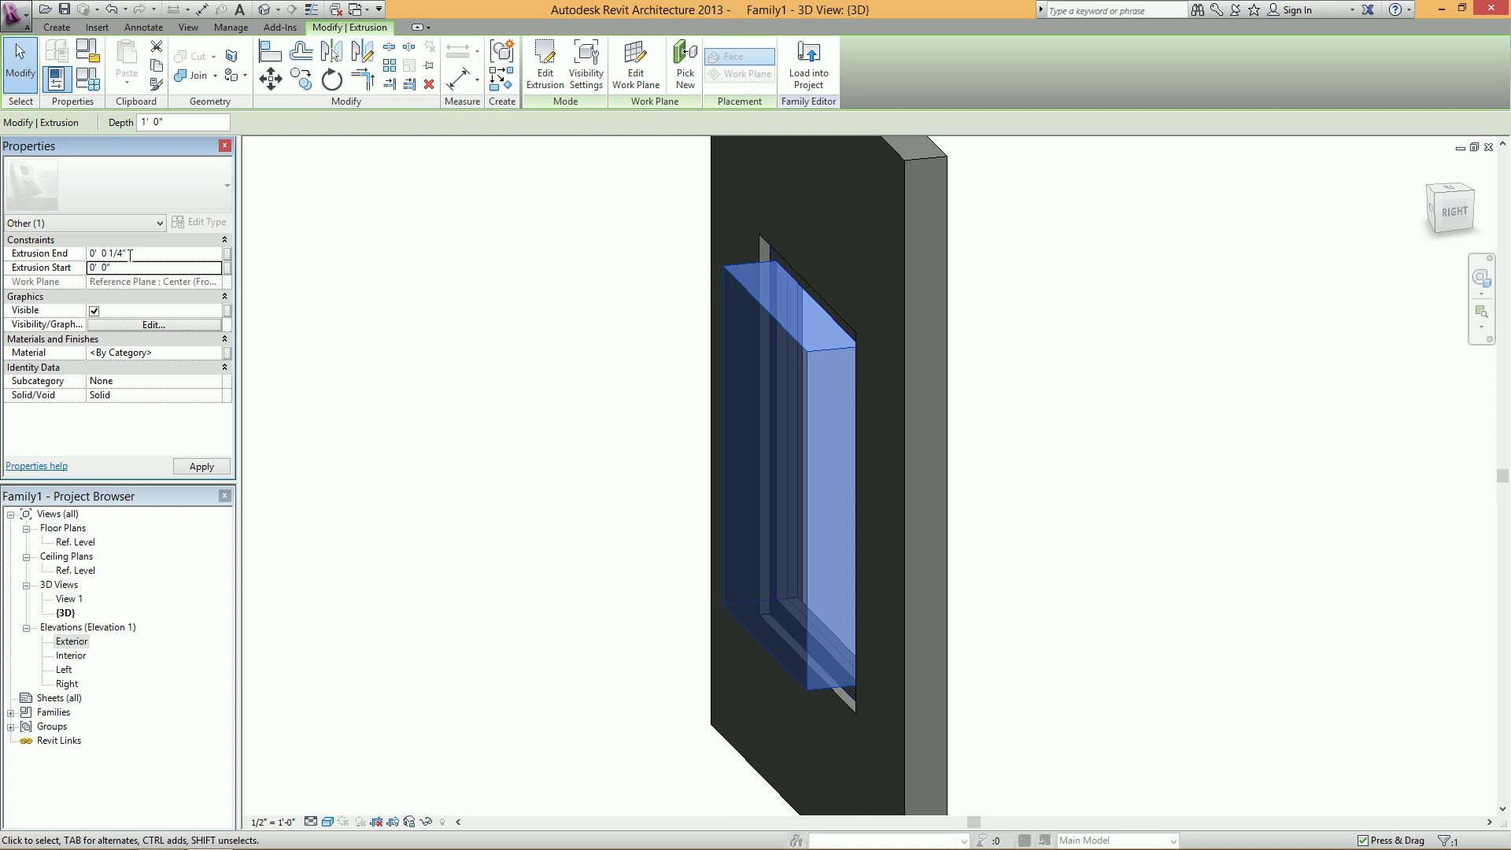
type("-.25\"")
key("Return")
key("Escape")
- Assign the thin extrusion inside the frame to the Glass subcategory
scroll(790, 647, "up", 3)
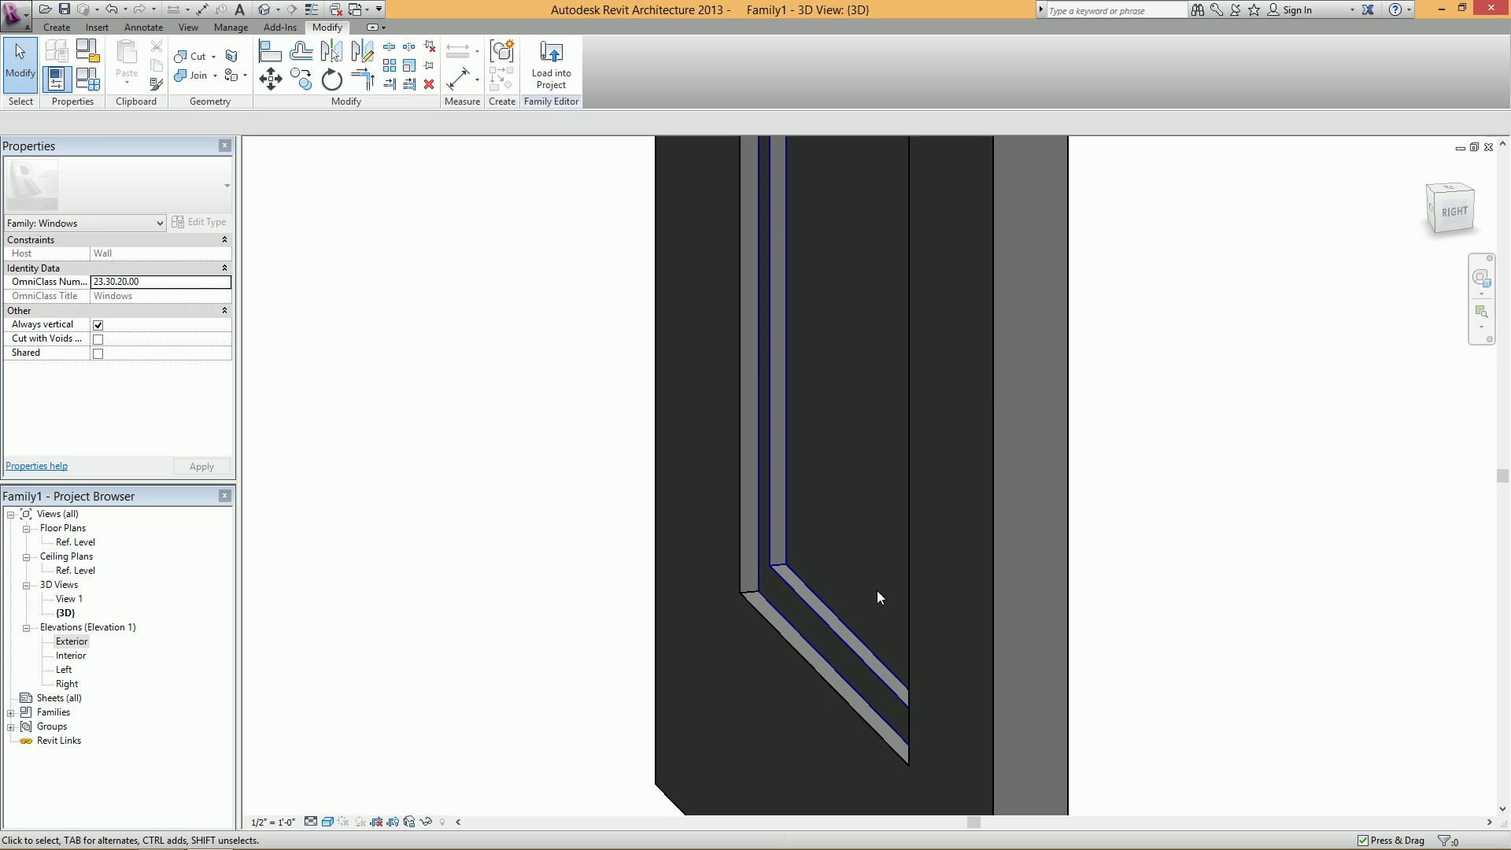
middle_click_drag(767, 456, 837, 550, "shift")
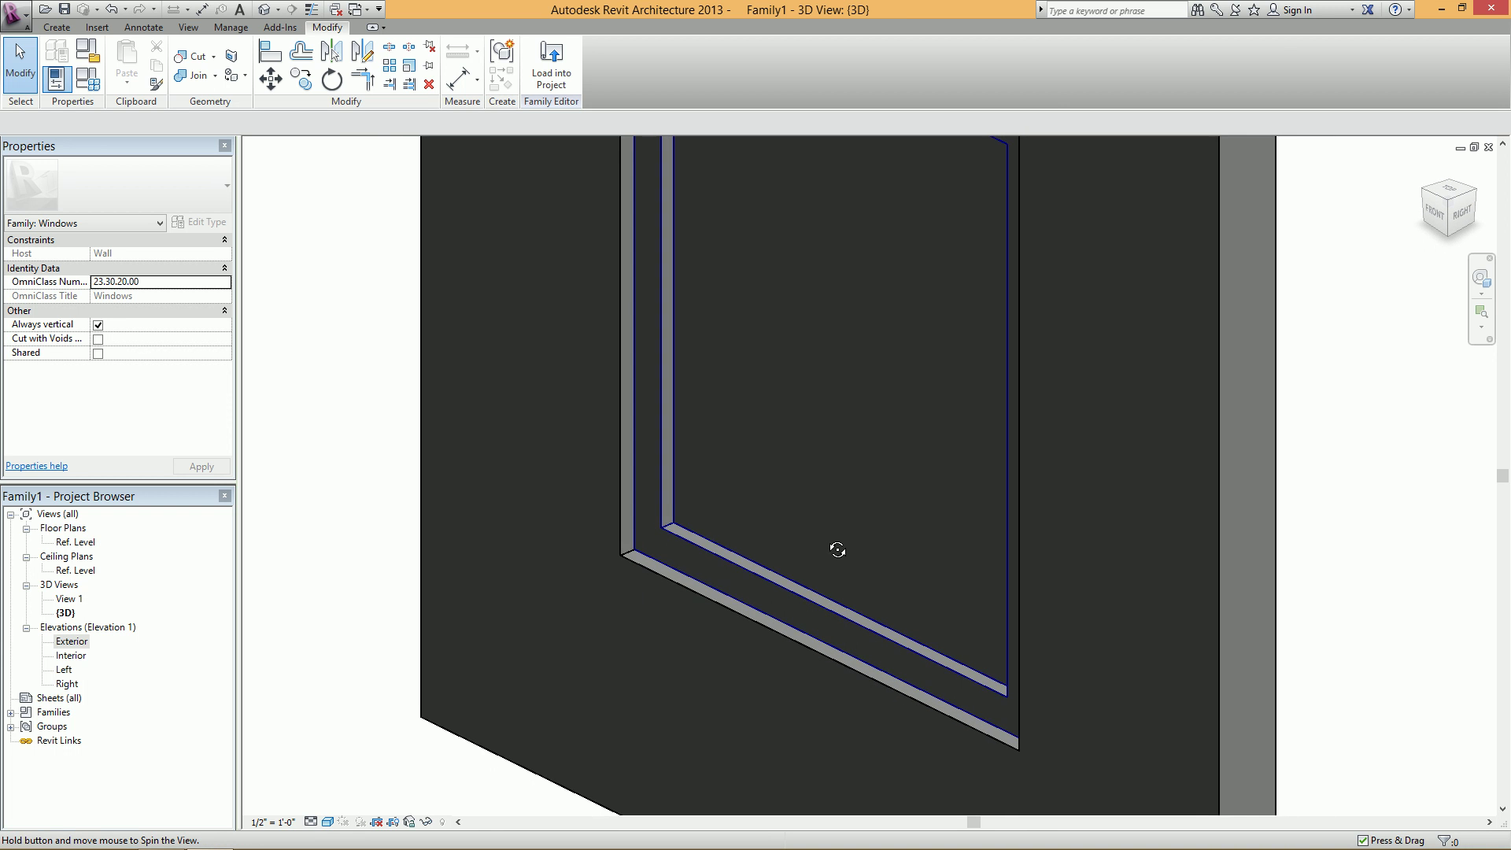
scroll(692, 396, "down", 1)
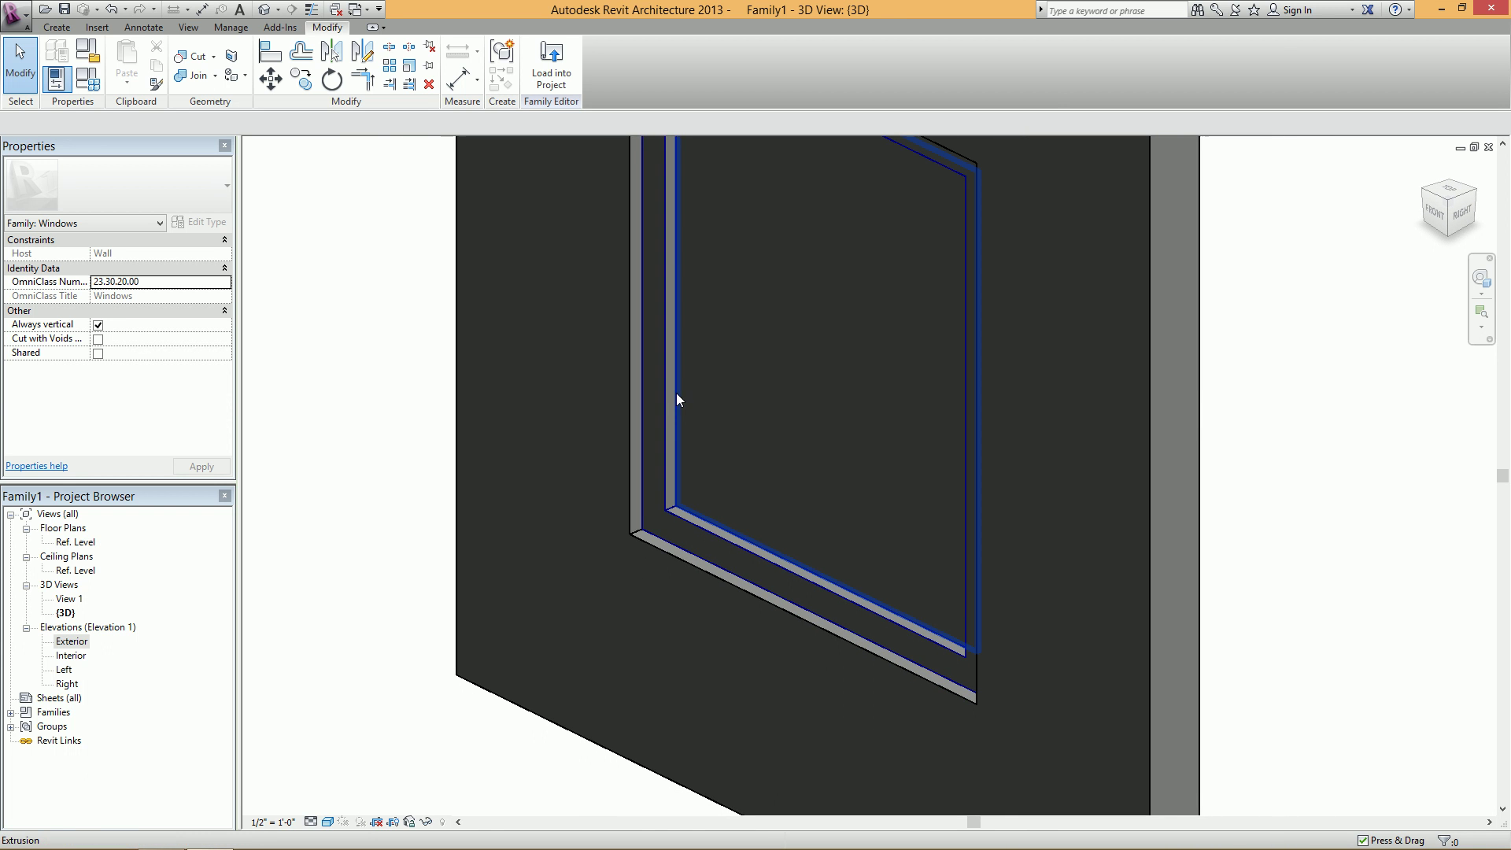
left_click(677, 394)
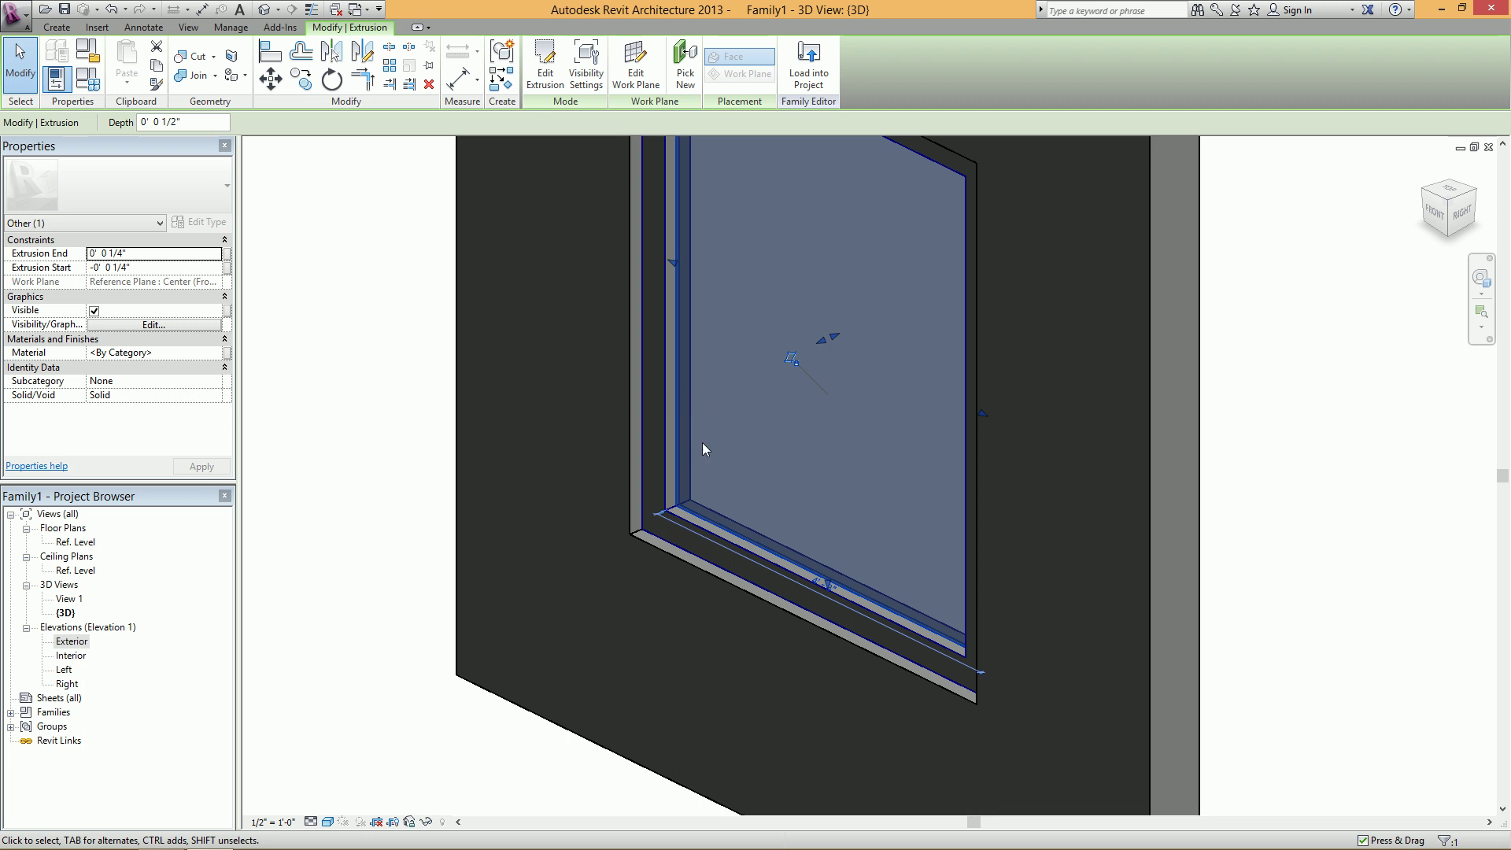
left_click(197, 381)
left_click(214, 383)
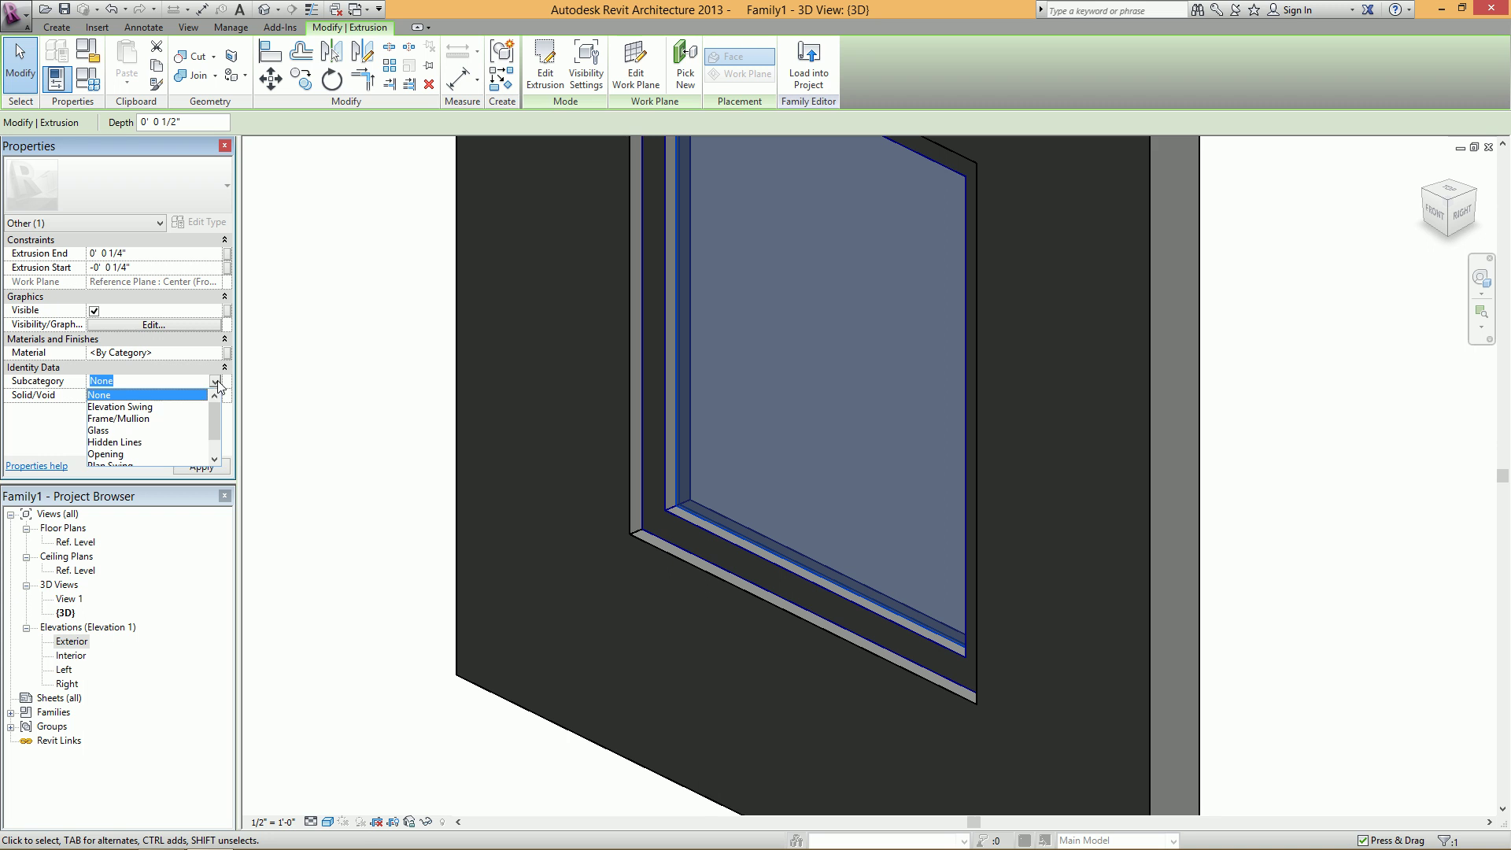
left_click(106, 431)
left_click(337, 339)
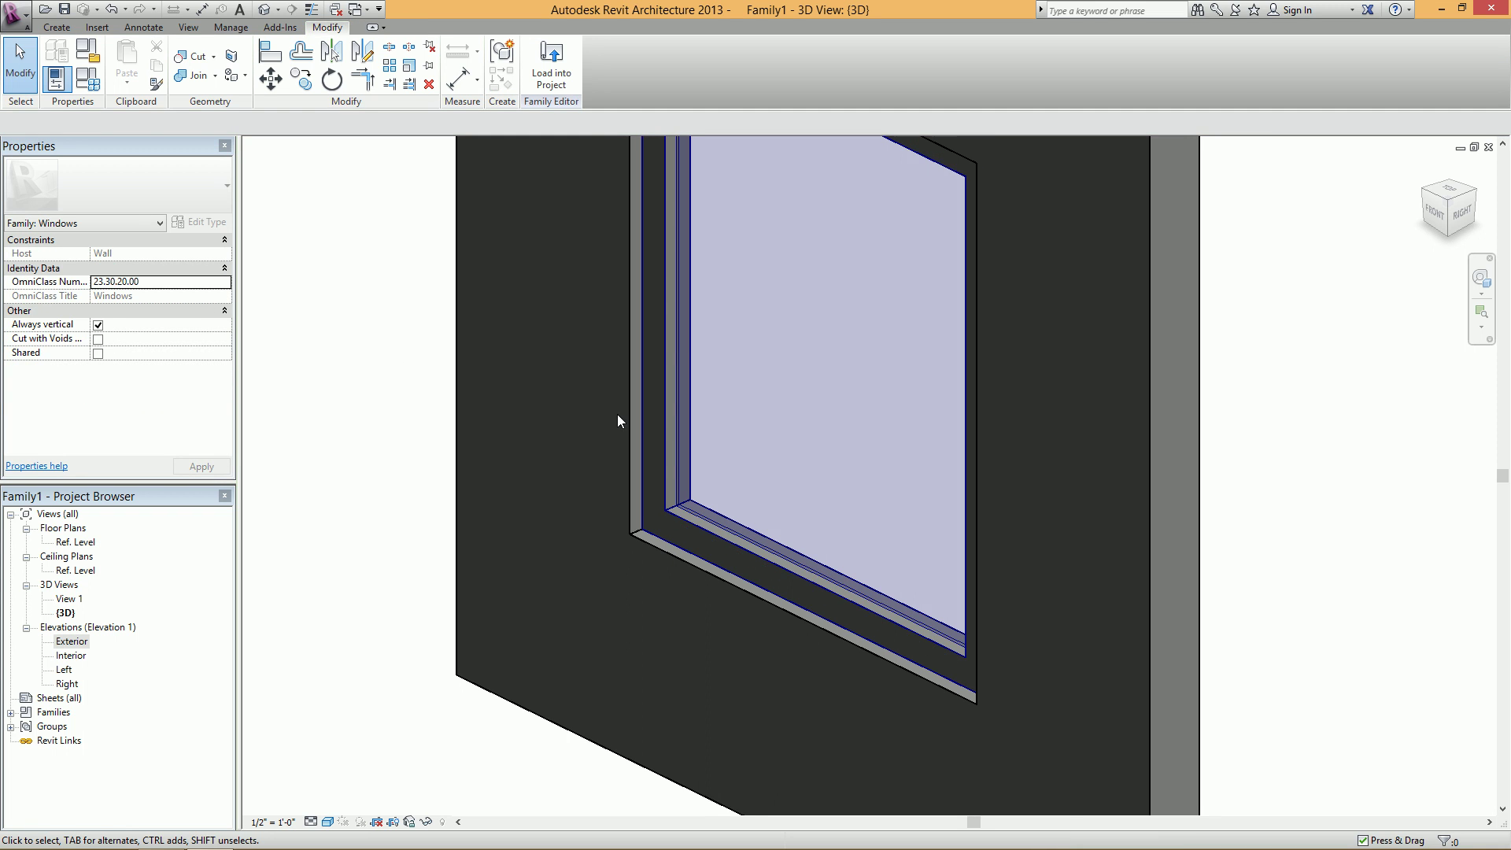
- Examine the glass pane's thickness and its position within the frame at the lower corner
scroll(618, 414, "up", 3)
left_click(648, 488)
scroll(641, 563, "up", 3)
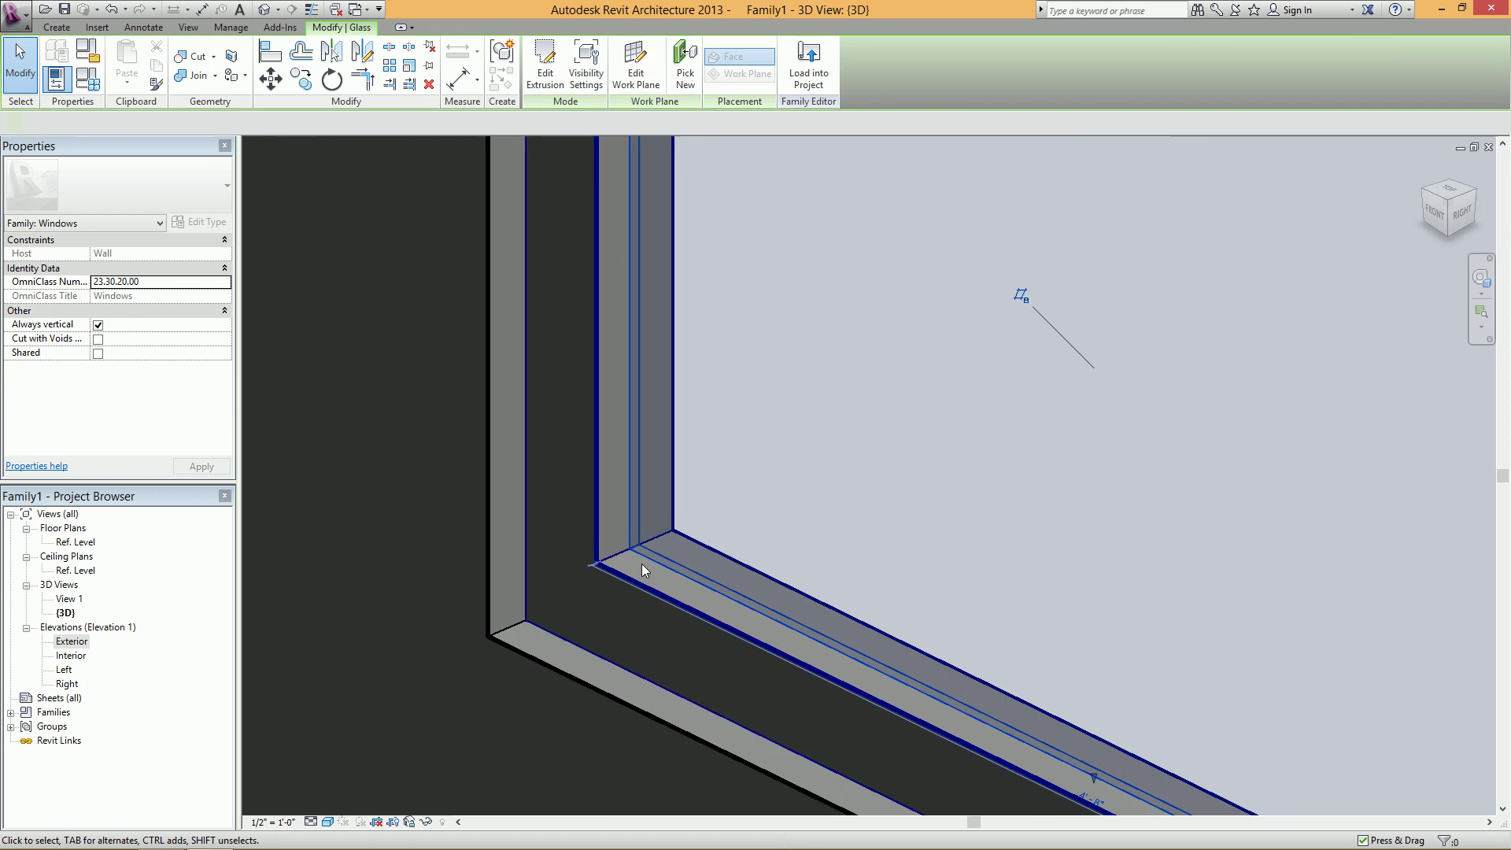
scroll(641, 564, "up", 2)
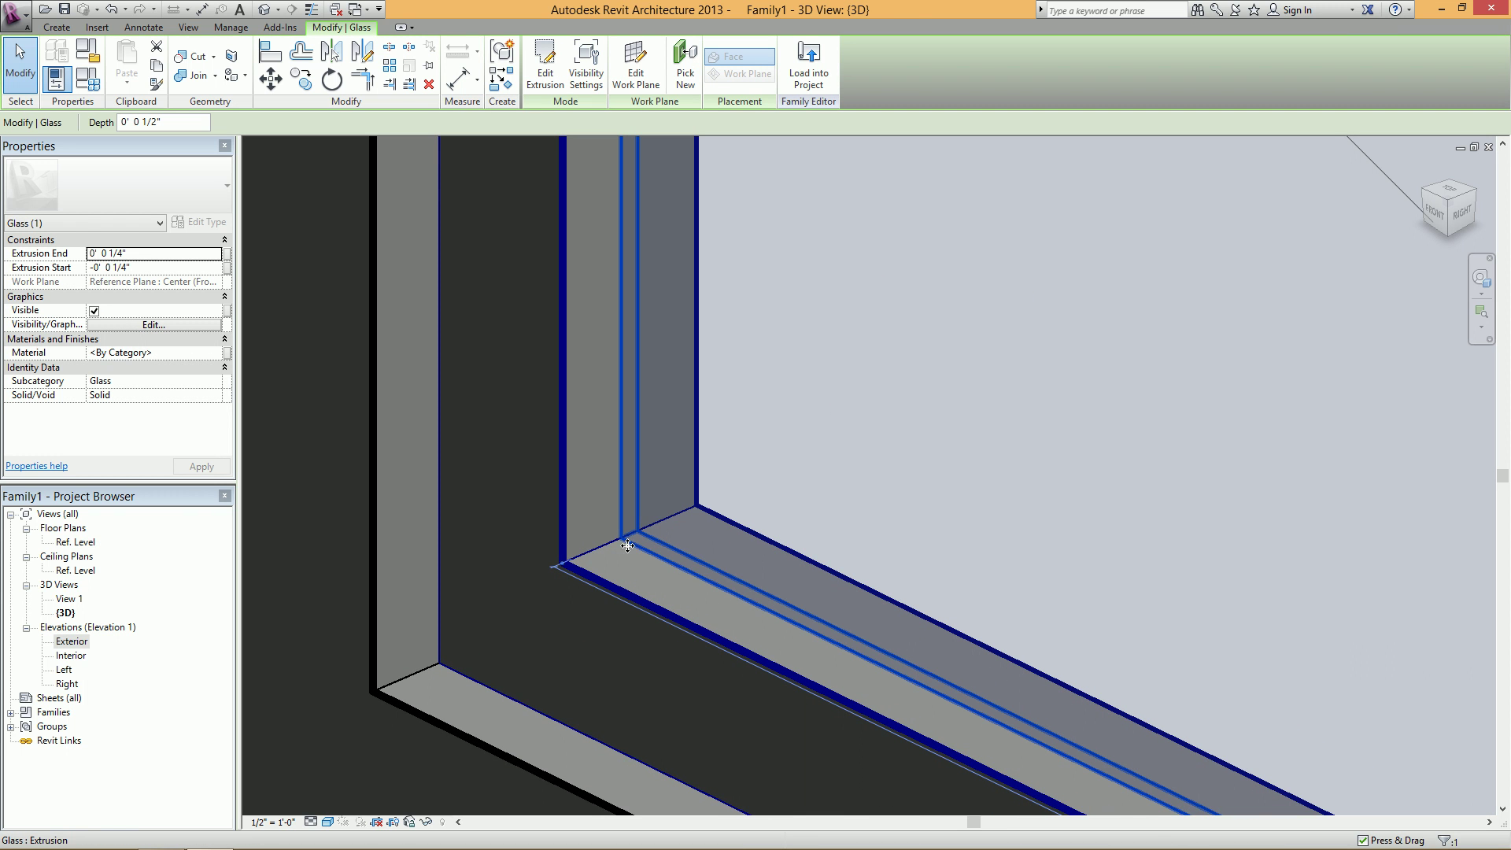
scroll(628, 546, "down", 4)
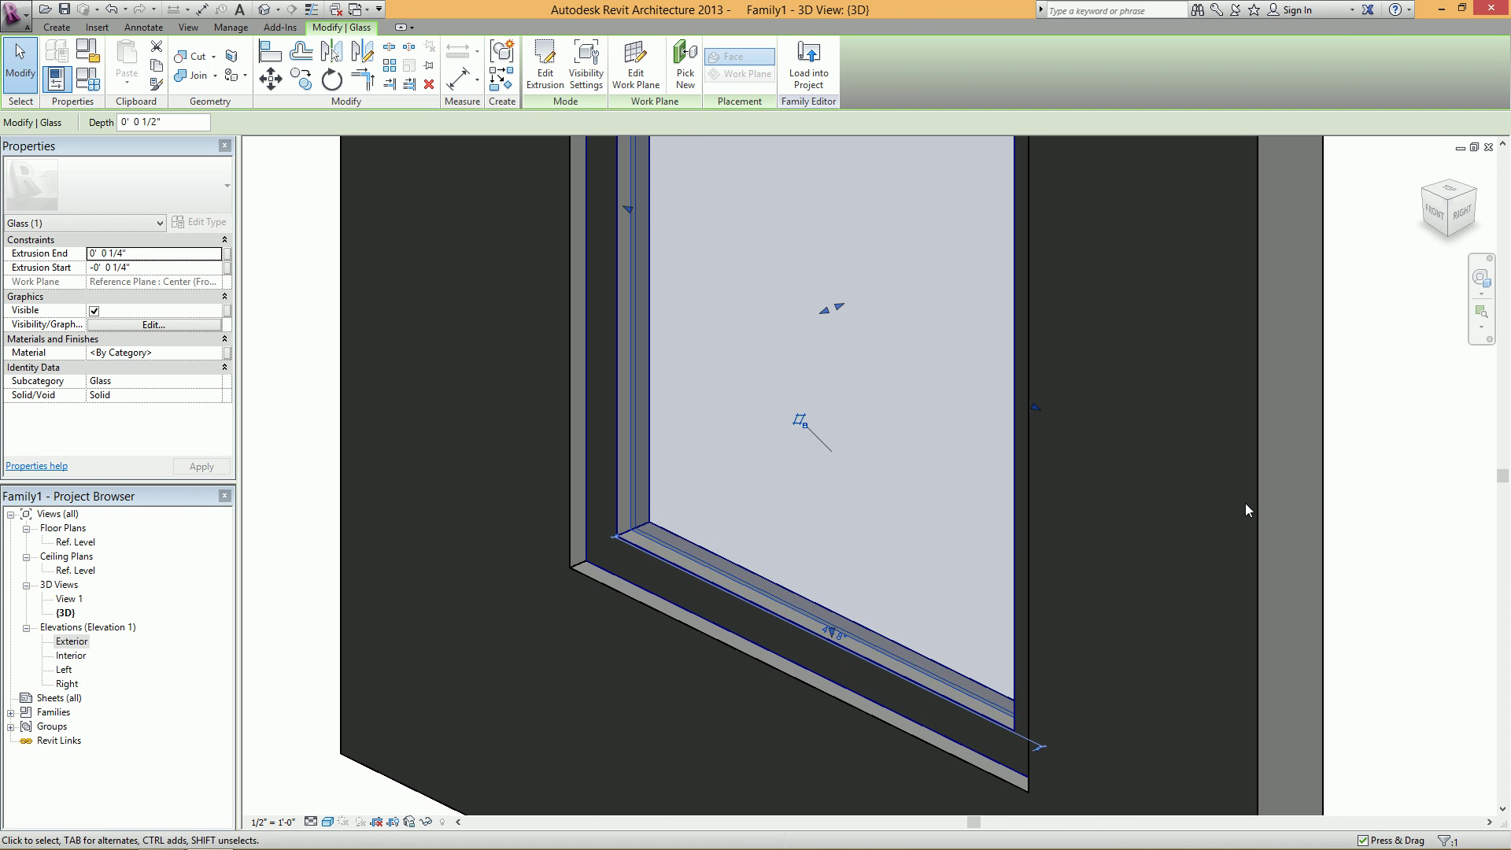
key("Escape")
scroll(870, 394, "down", 3)
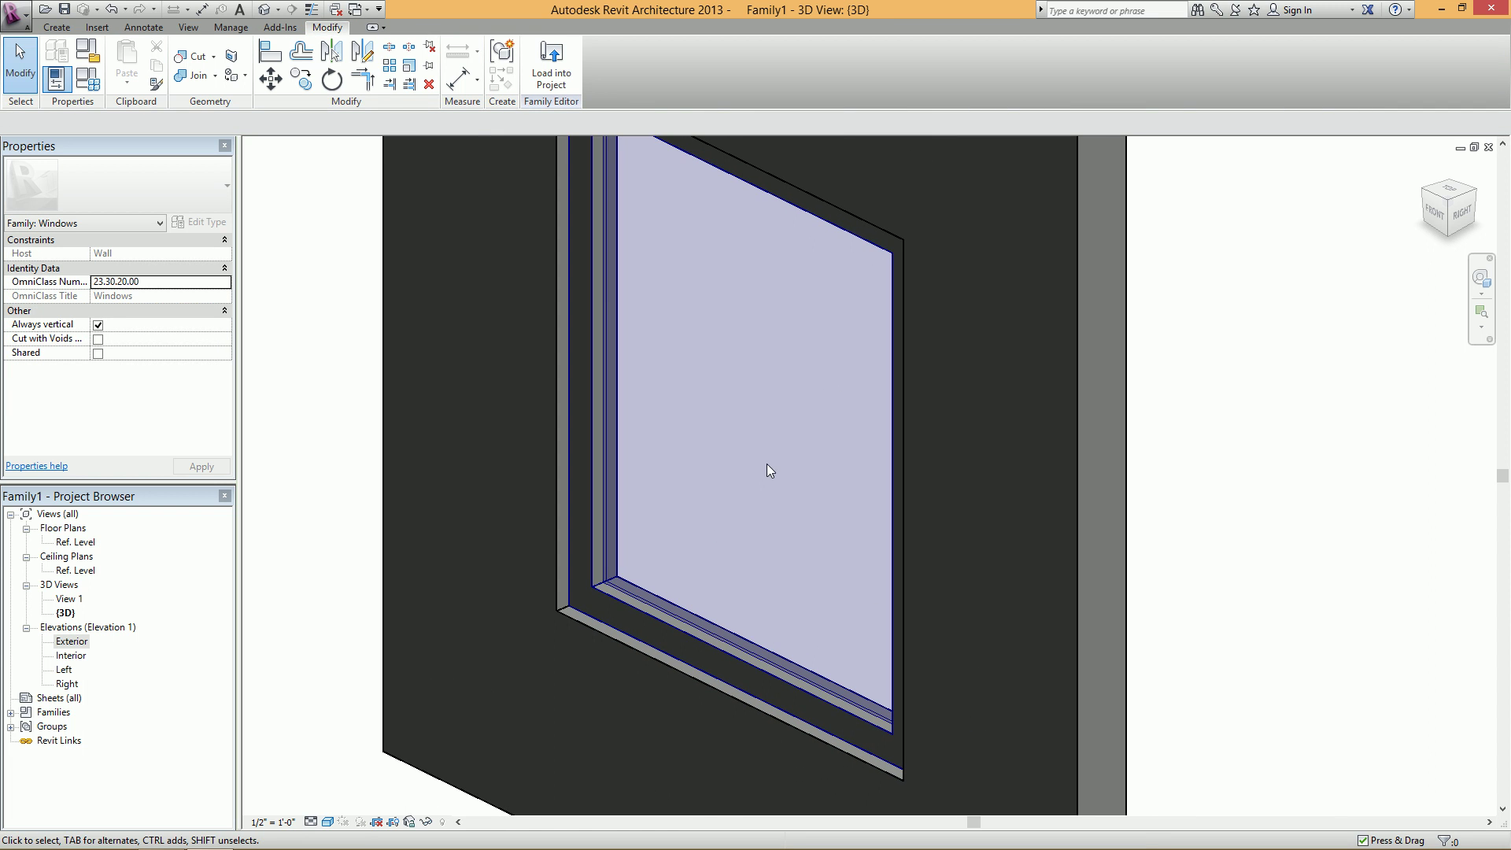
- Review the Windows category and its Glass subcategory, including the assigned material, in Object Styles
left_click(230, 27)
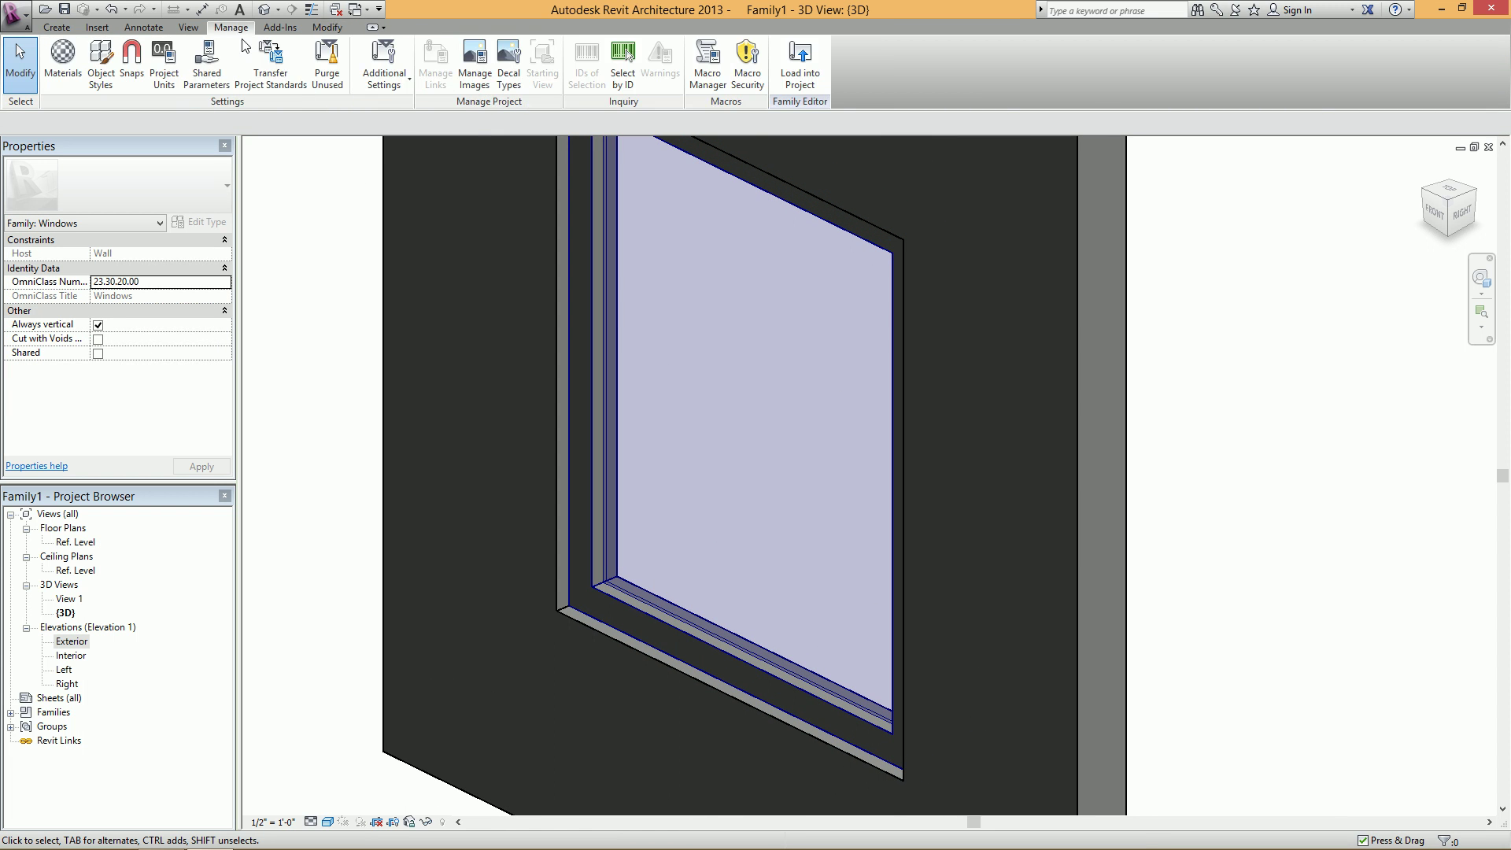
left_click(101, 69)
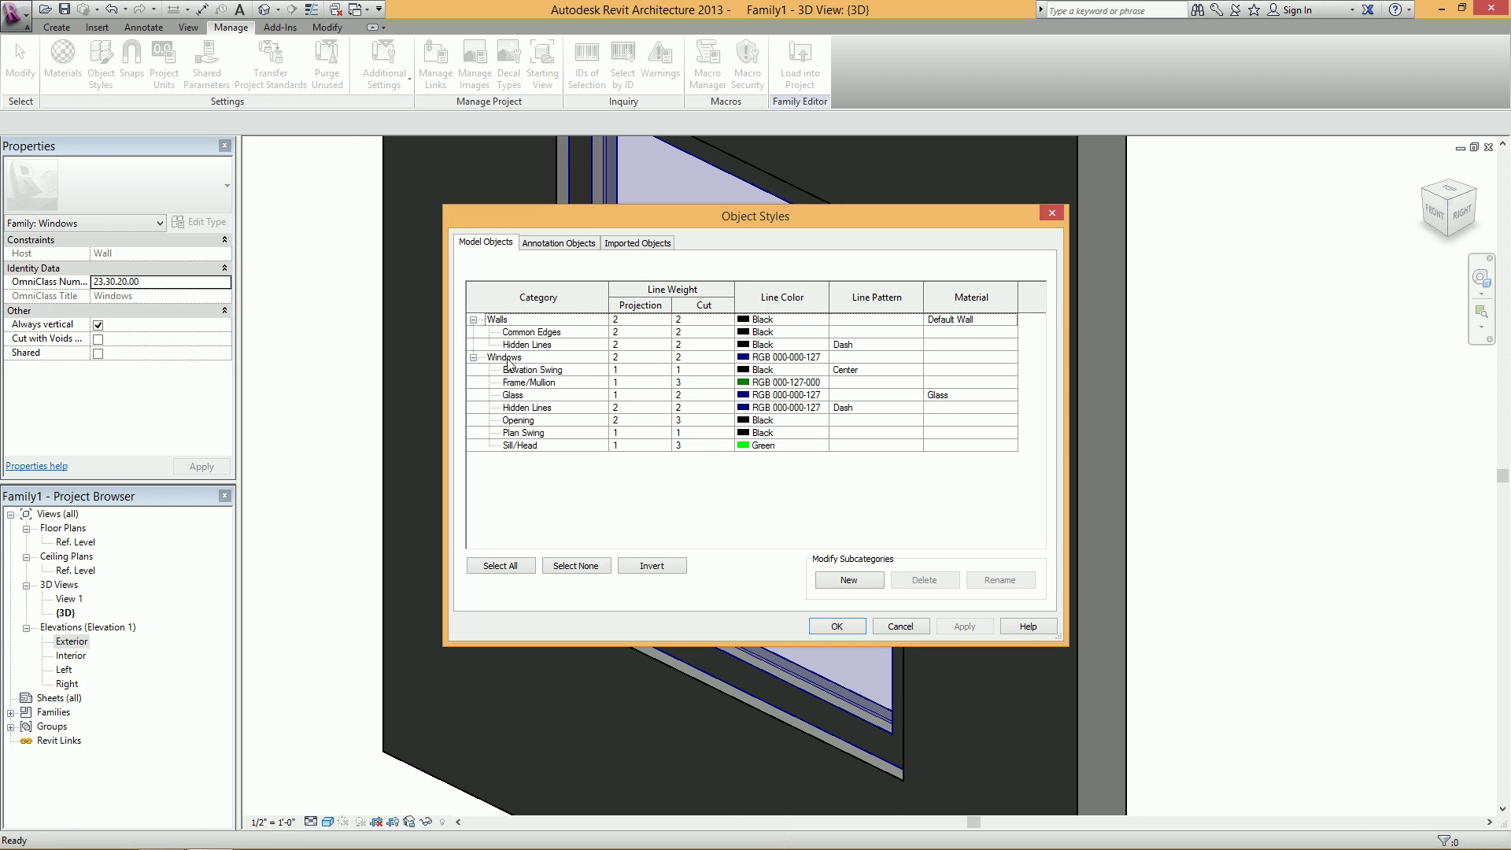
left_click(509, 358)
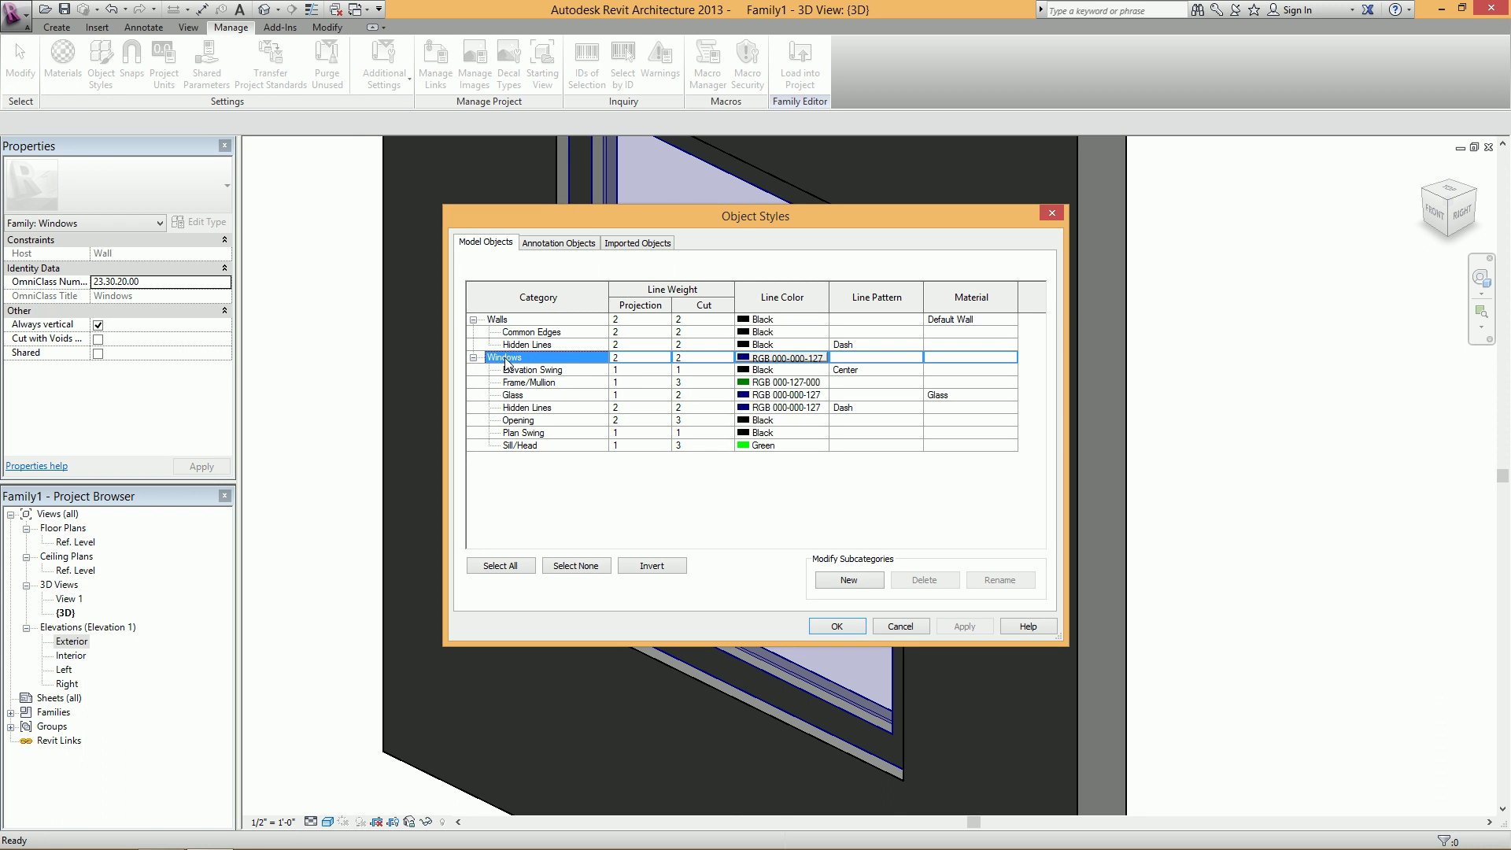
left_click(523, 397)
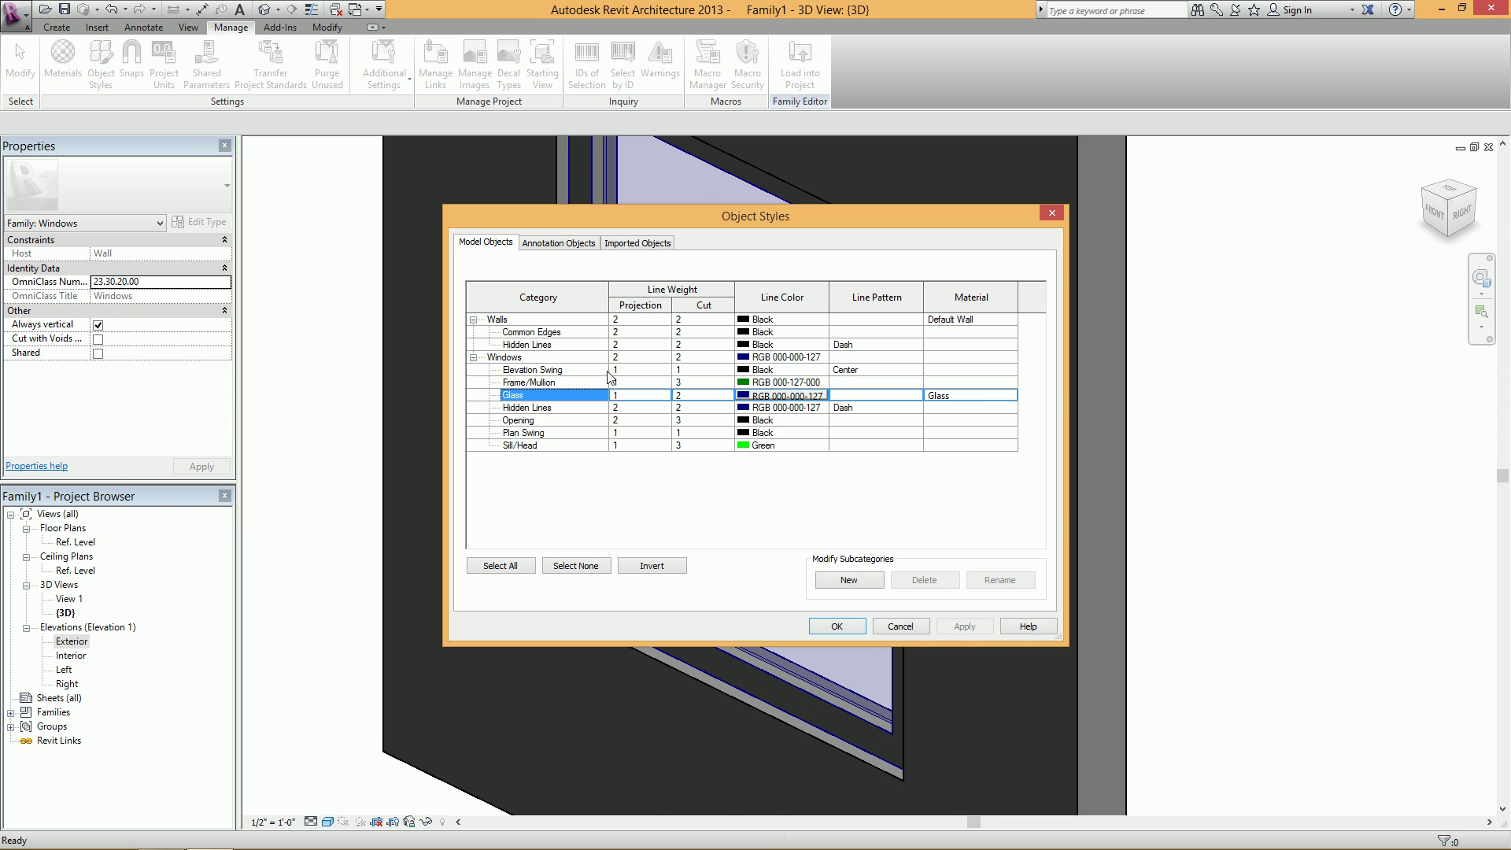
left_click(836, 627)
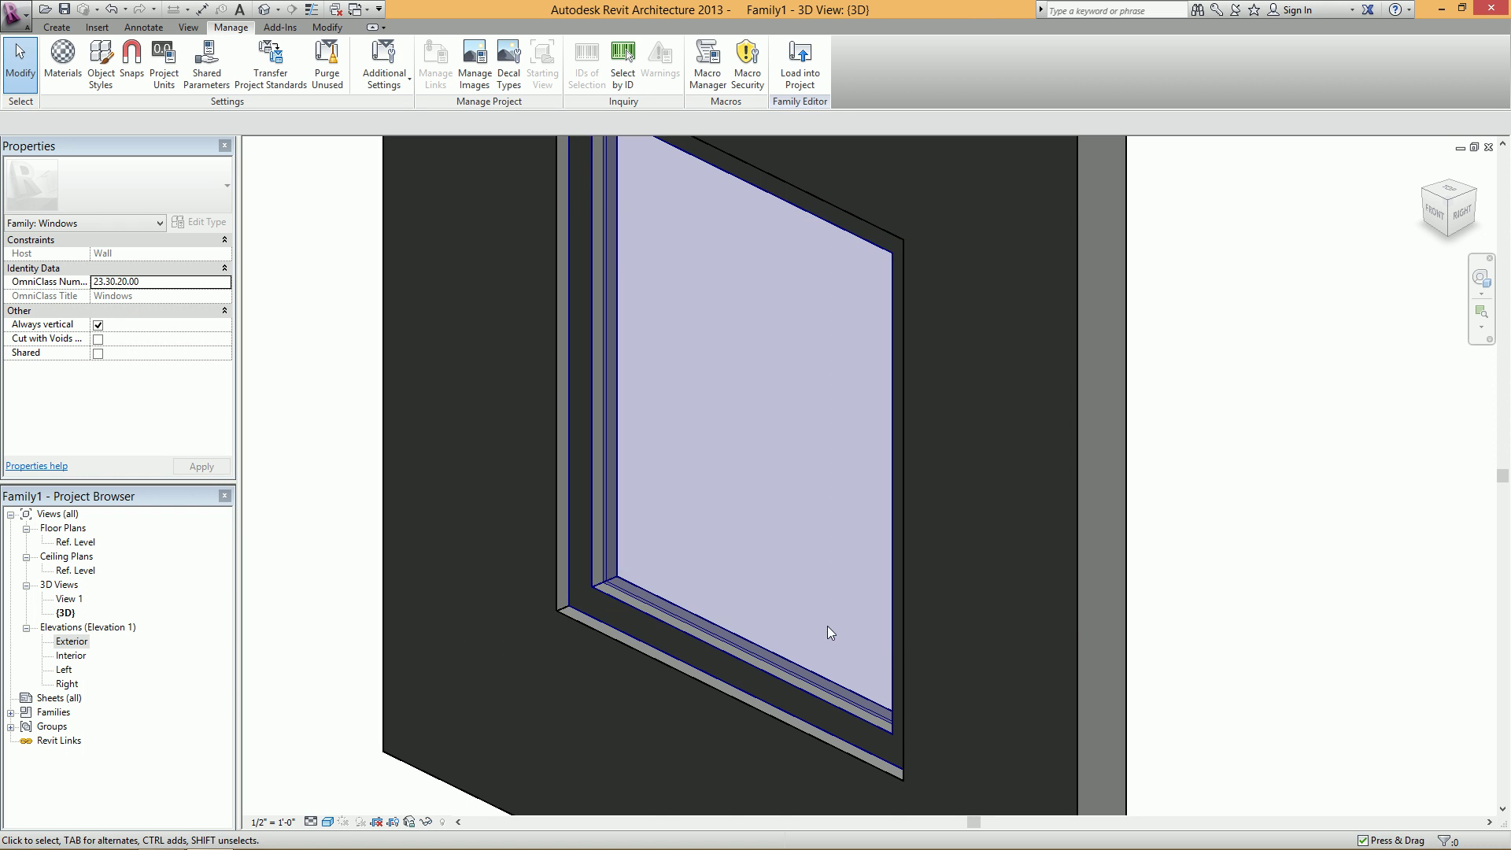
- Assign the outer frame extrusion around the glass to the Frame/Mullion subcategory
left_click(589, 552)
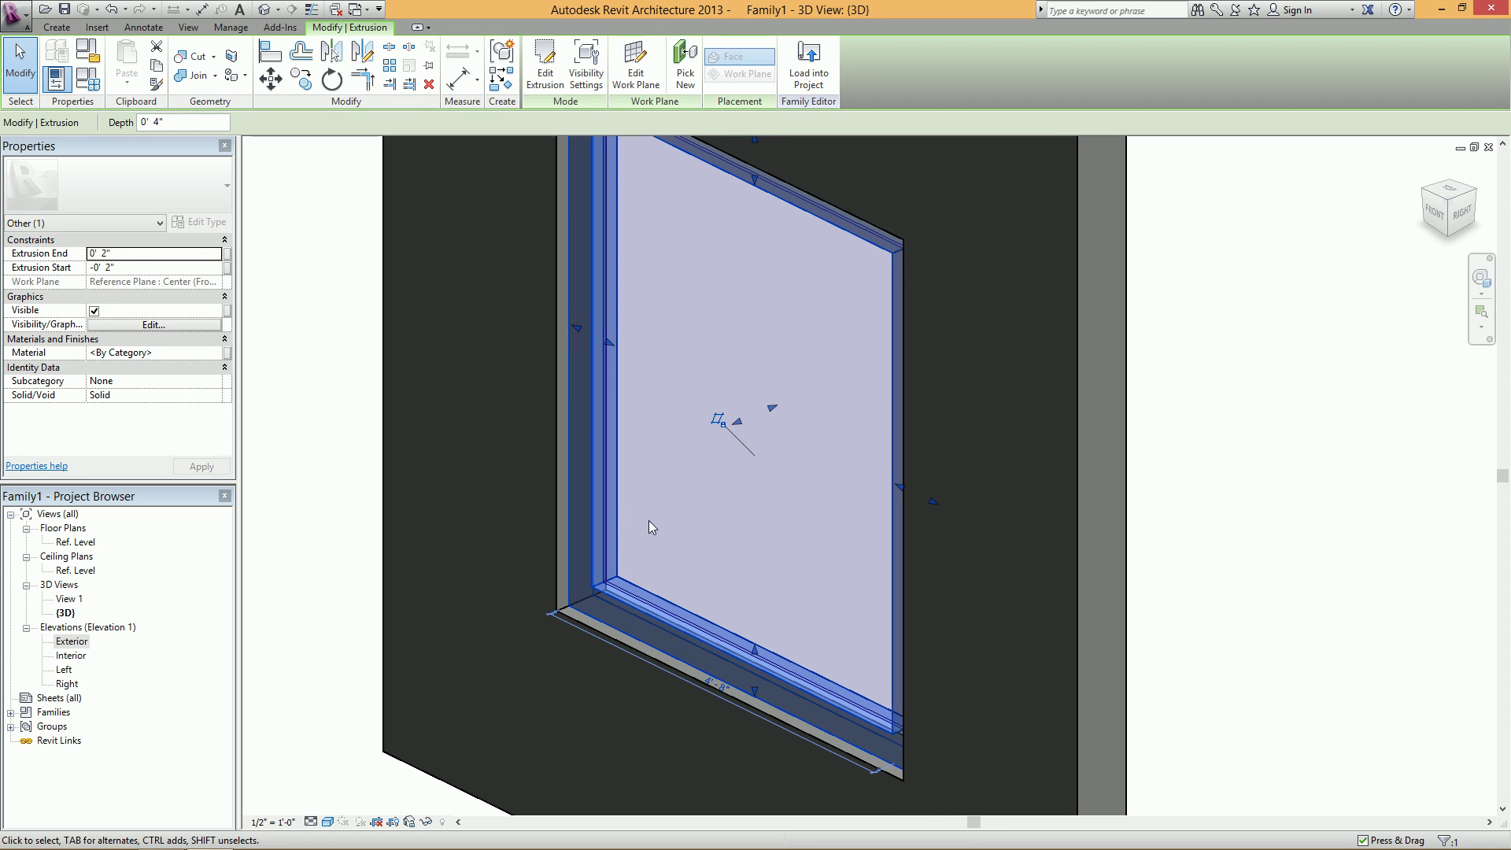
left_click(218, 386)
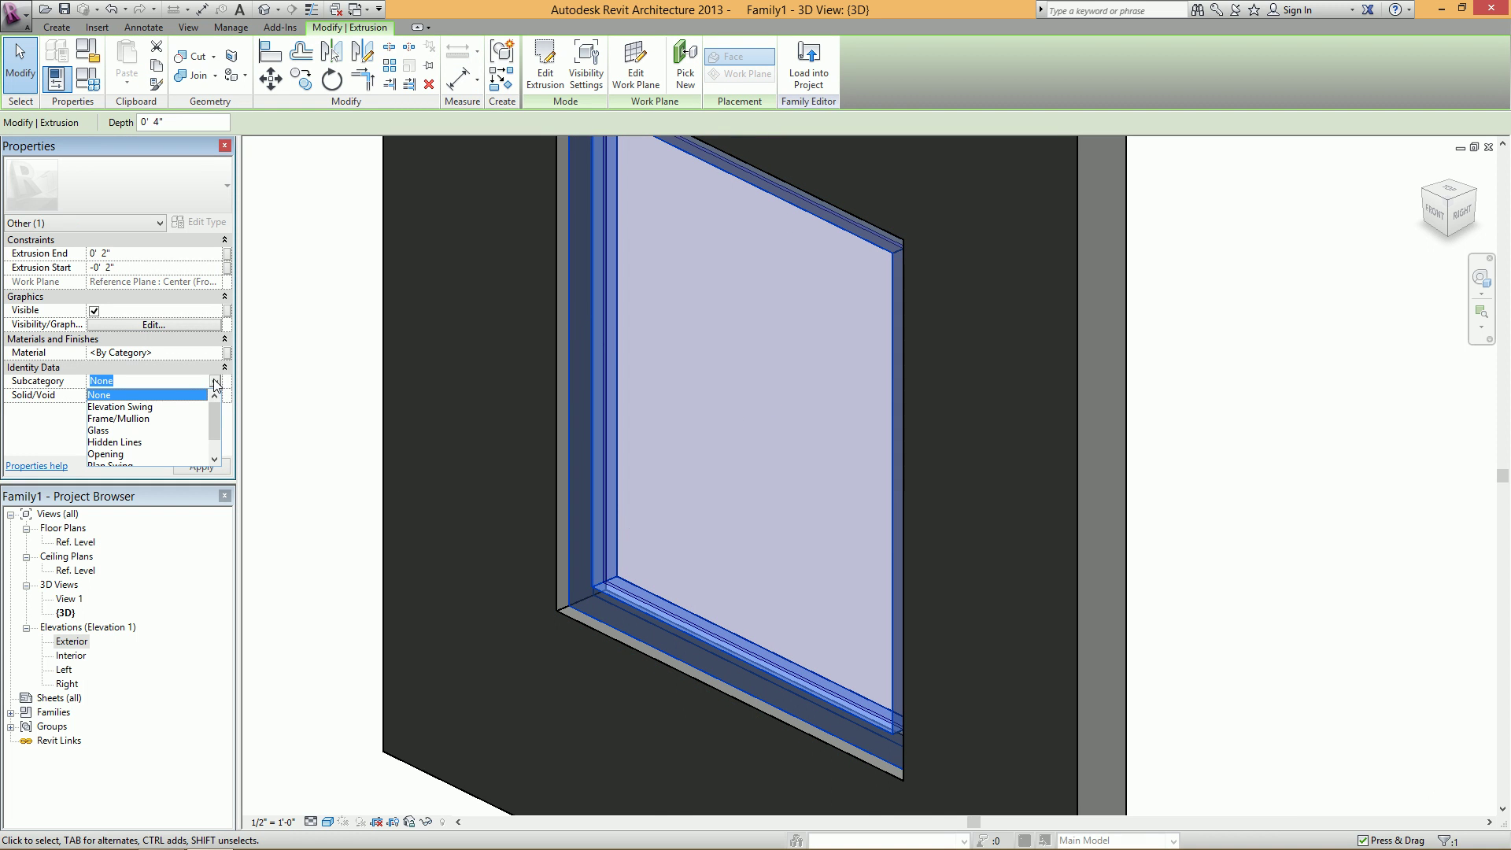
left_click(150, 425)
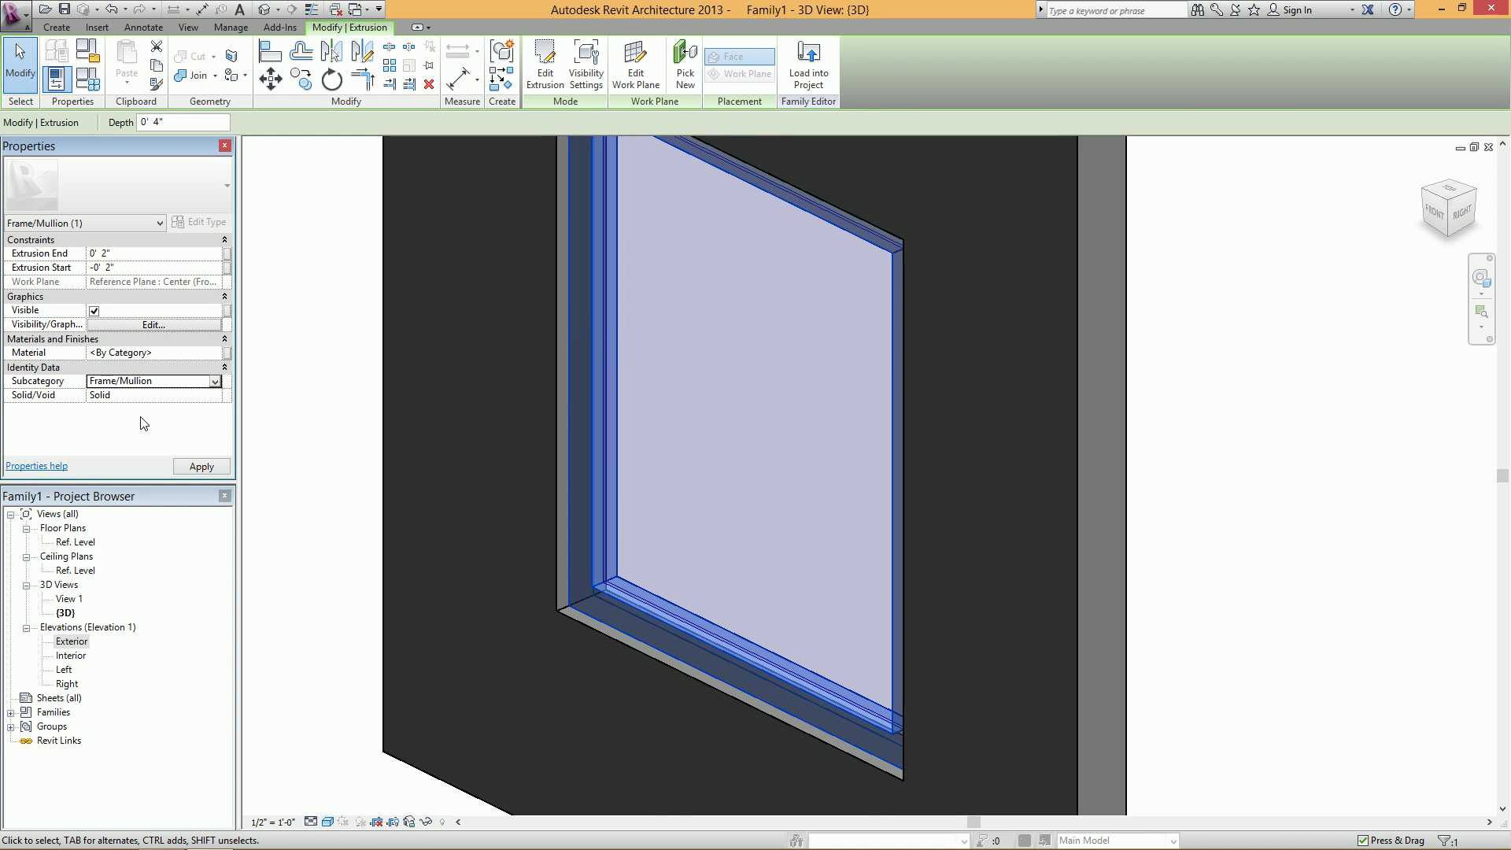
left_click(337, 428)
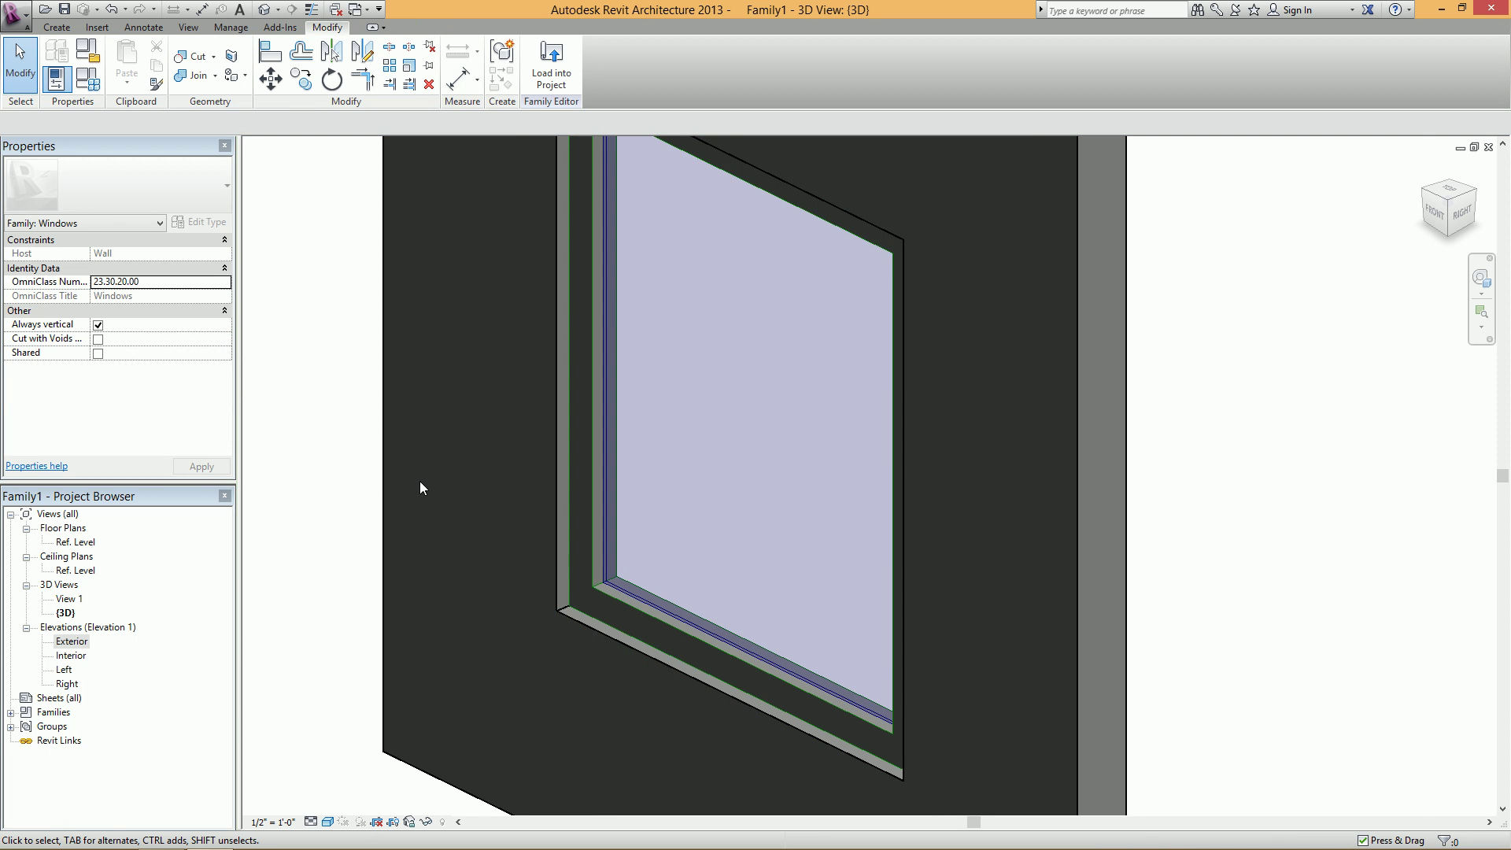
scroll(570, 607, "up", 2)
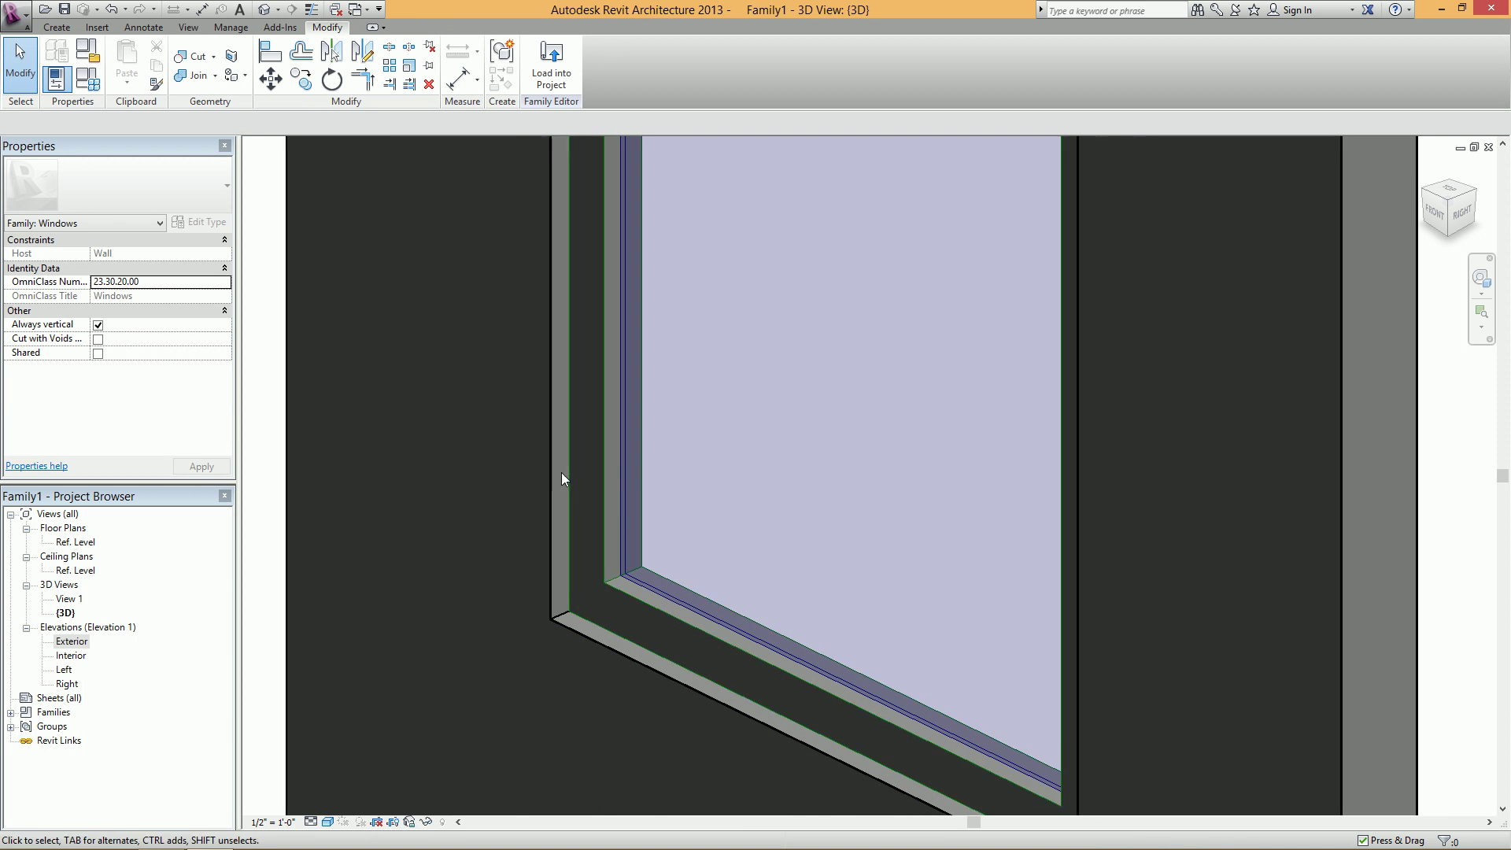
- In Object Styles, set the line color of the Windows Frame/Mullion subcategory to Black
left_click(231, 27)
left_click(101, 63)
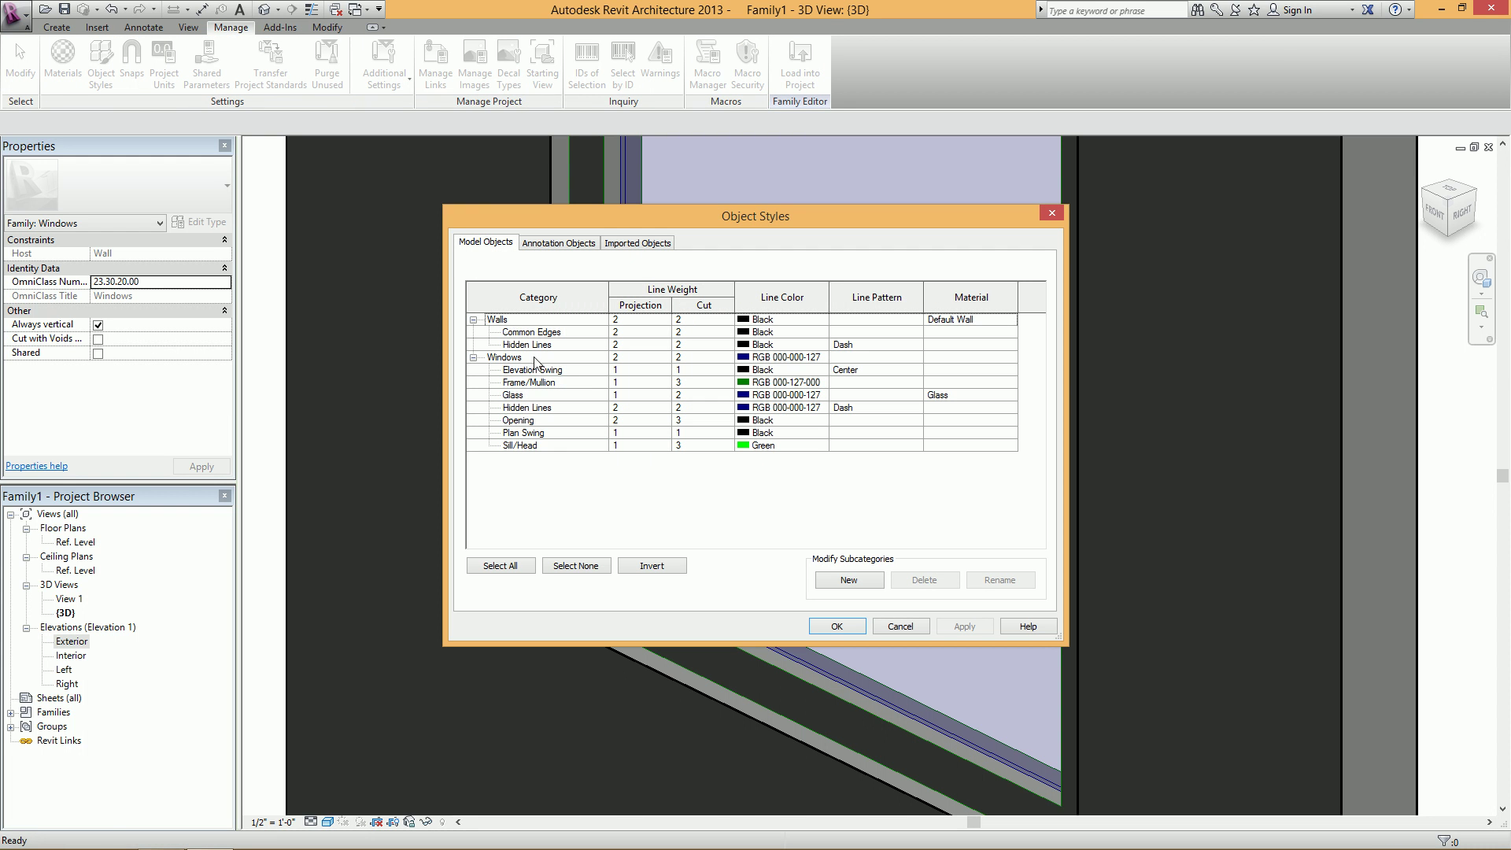
left_click(551, 383)
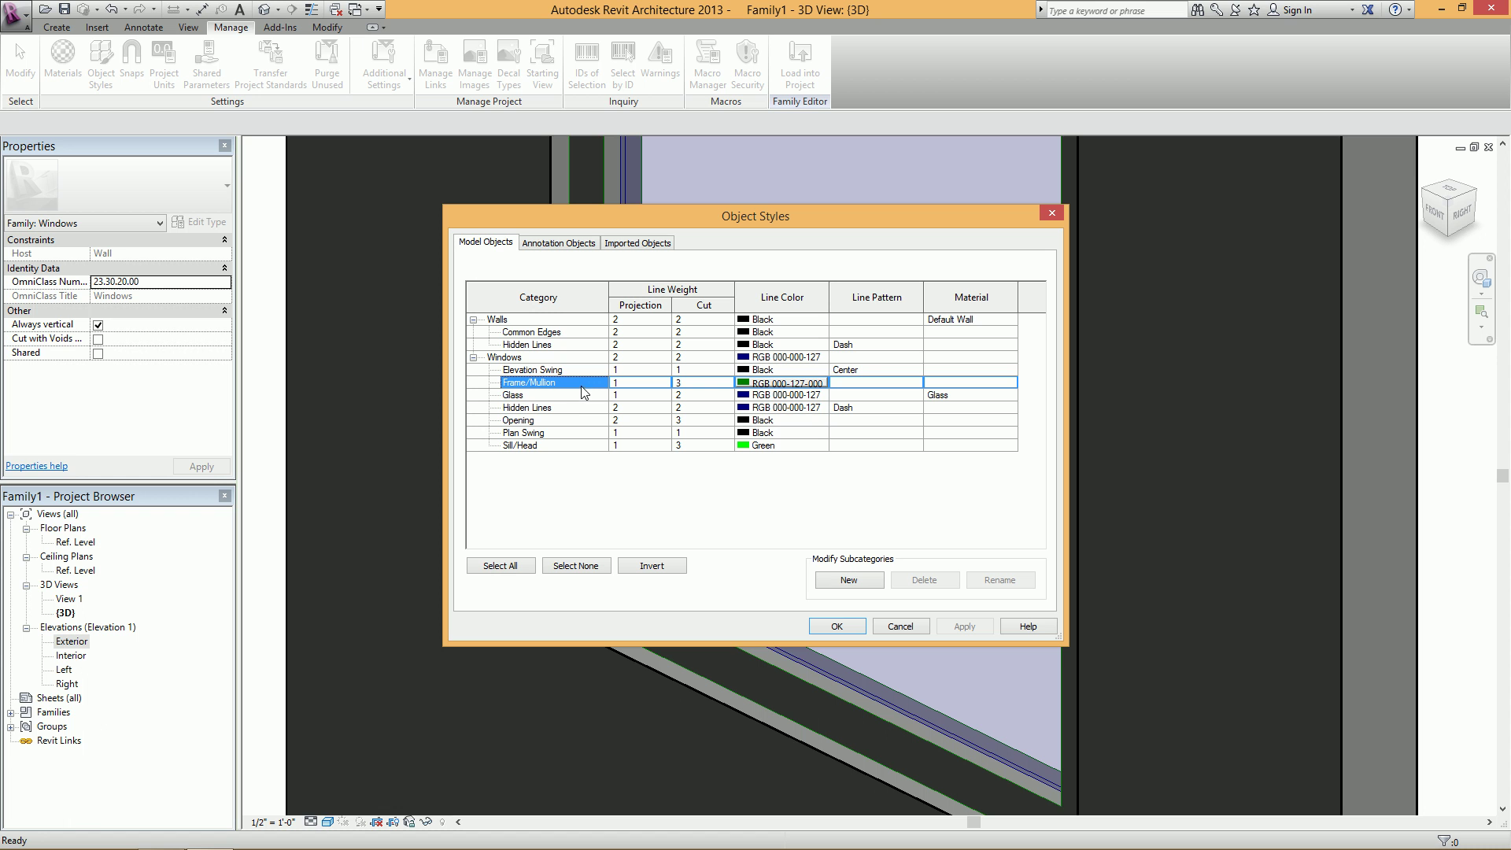
left_click(766, 386)
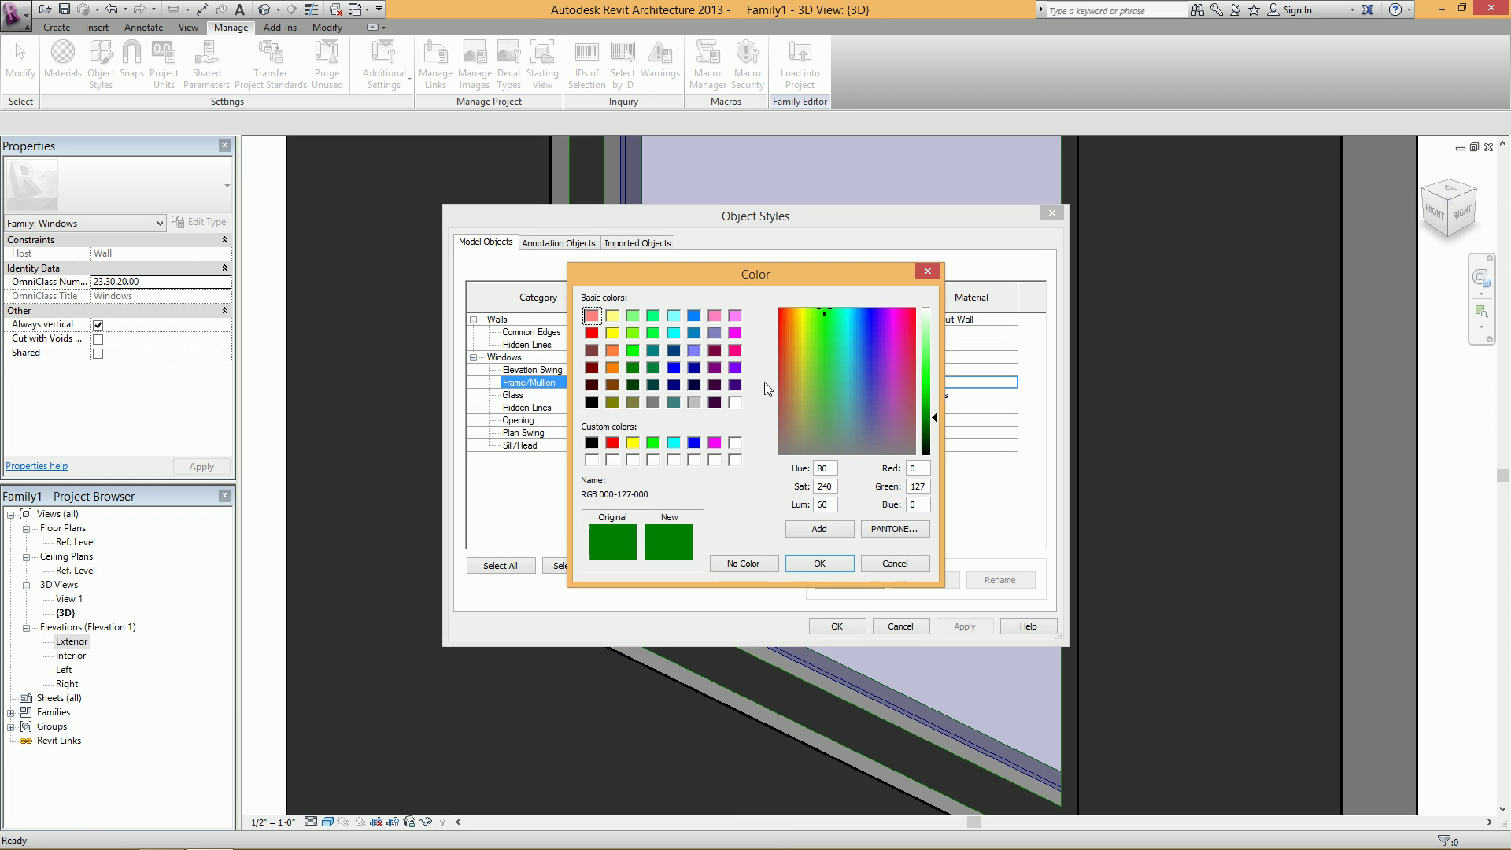
left_click(591, 443)
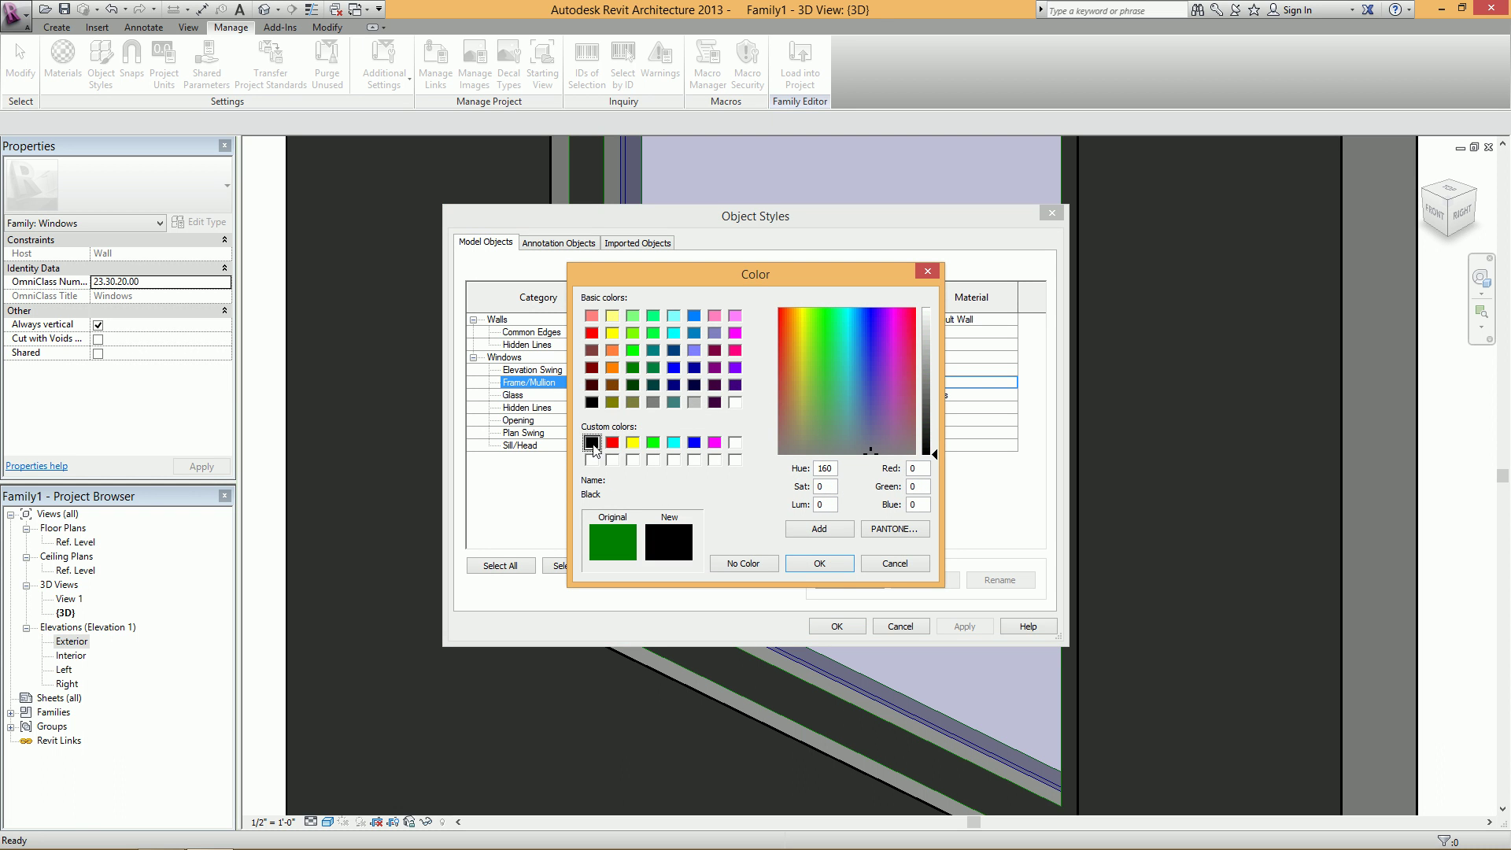
left_click(819, 564)
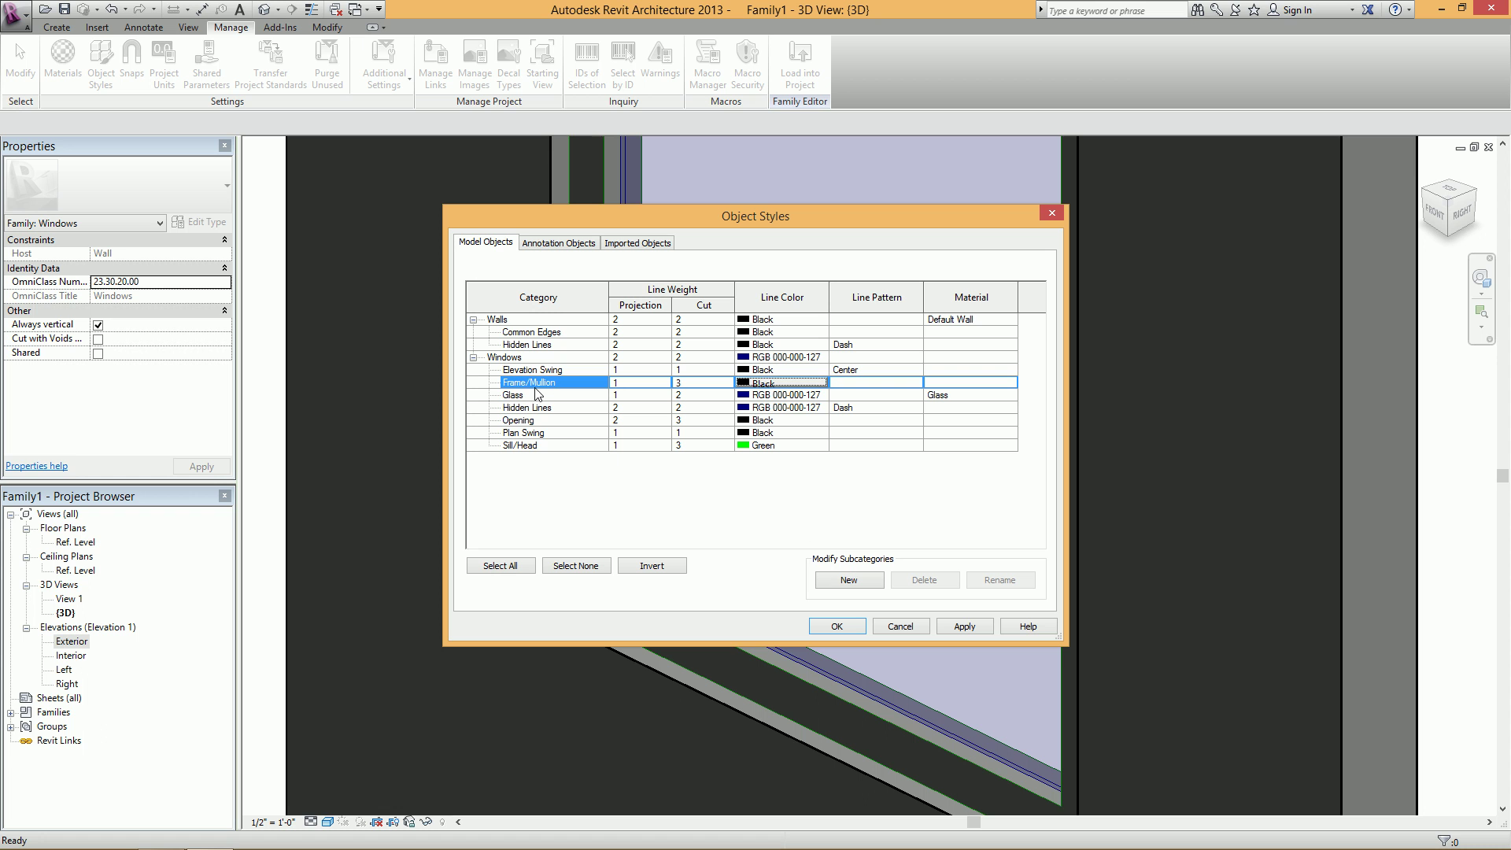
- Set the line color of the Windows Glass subcategory to Black
left_click(539, 395)
left_click(734, 393)
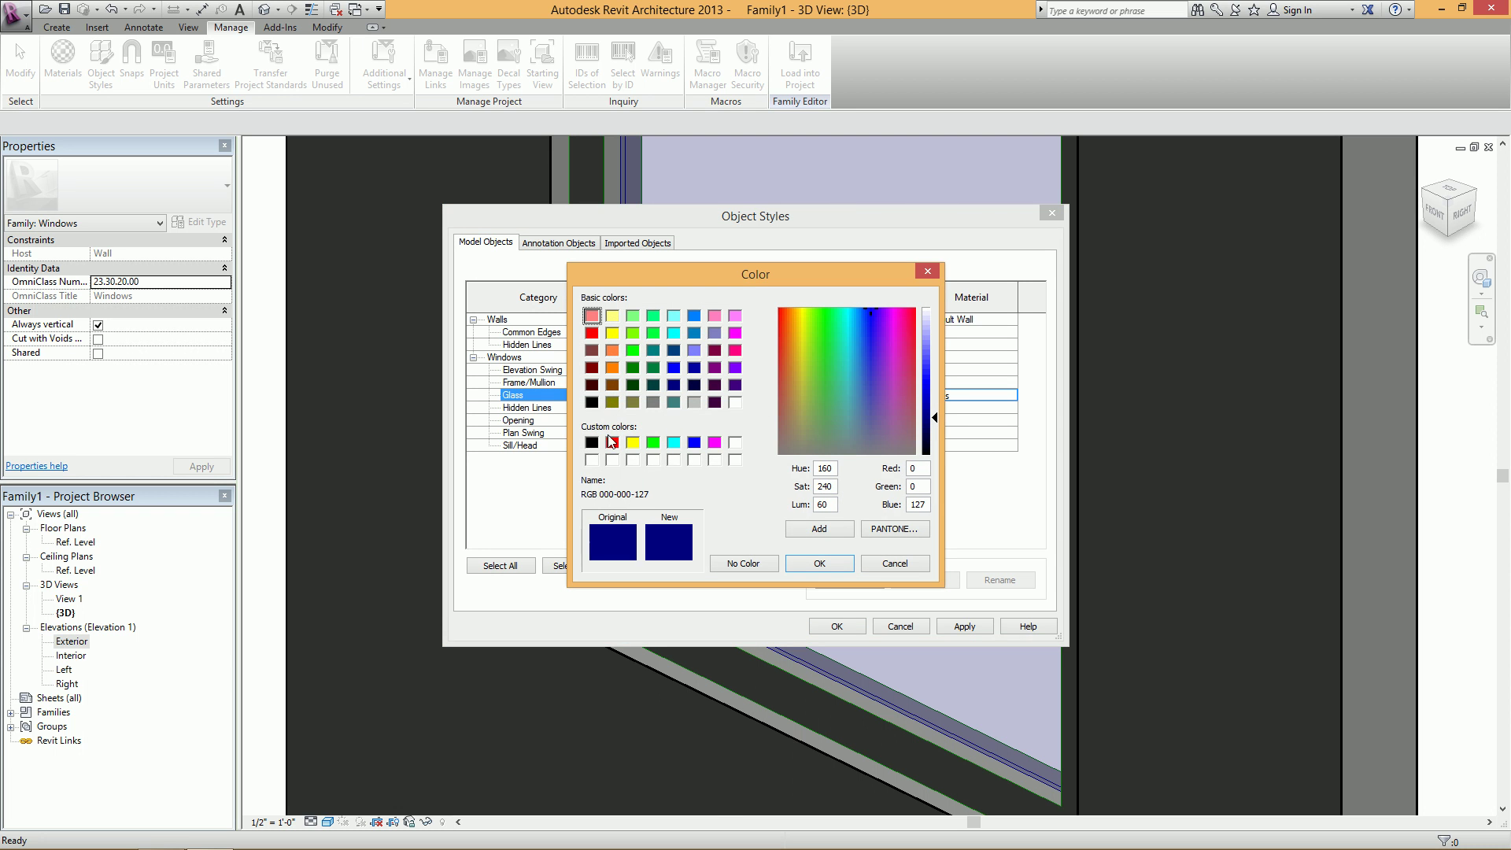
left_click(592, 403)
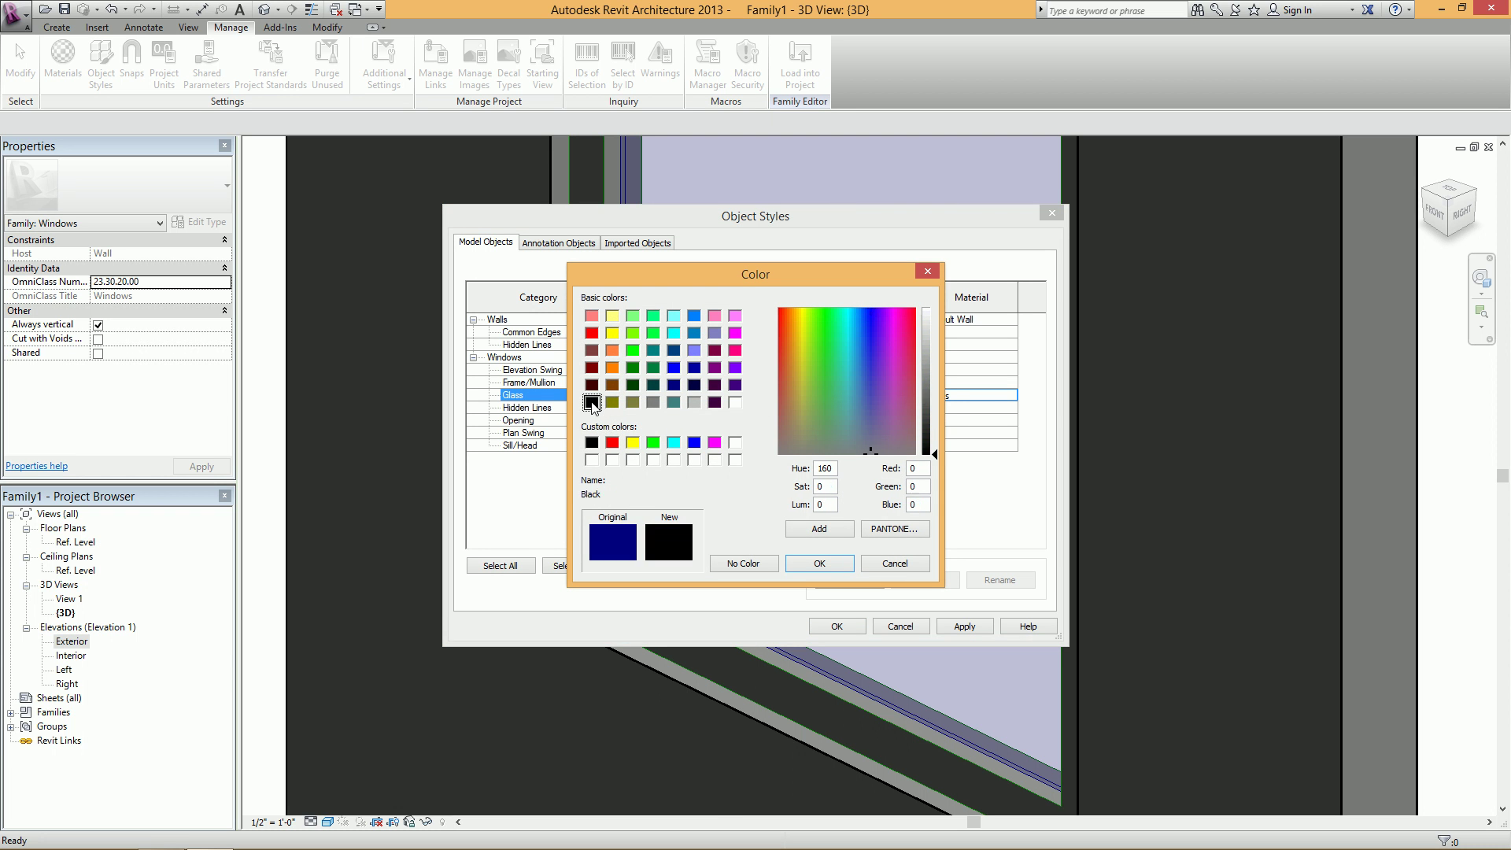
left_click(811, 560)
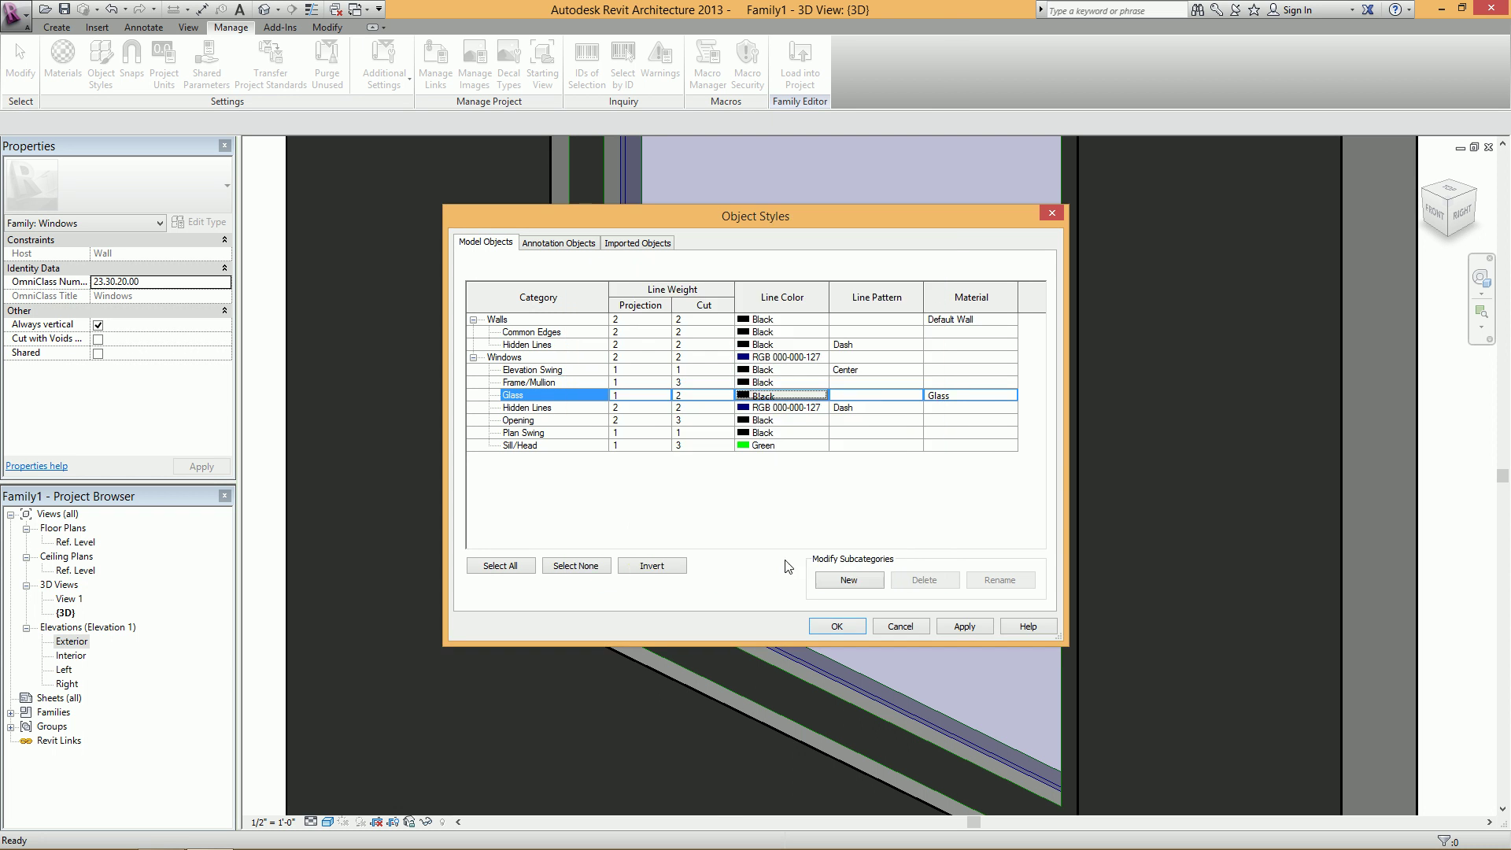
- Set the Frame/Mullion projection line weight to 2 and accept the Object Styles changes
left_click(639, 383)
left_click(664, 384)
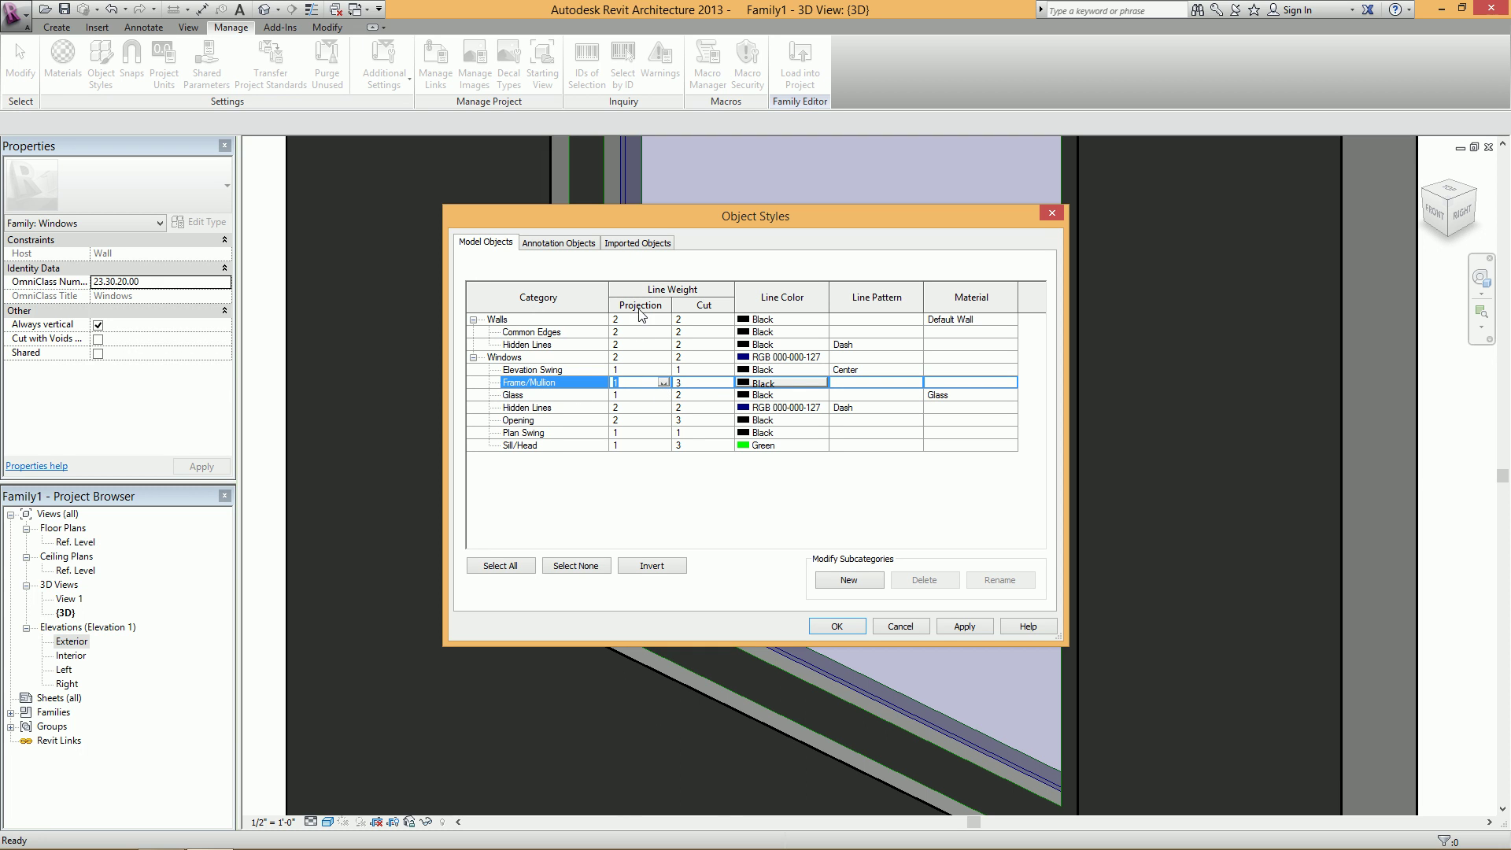
left_click(663, 386)
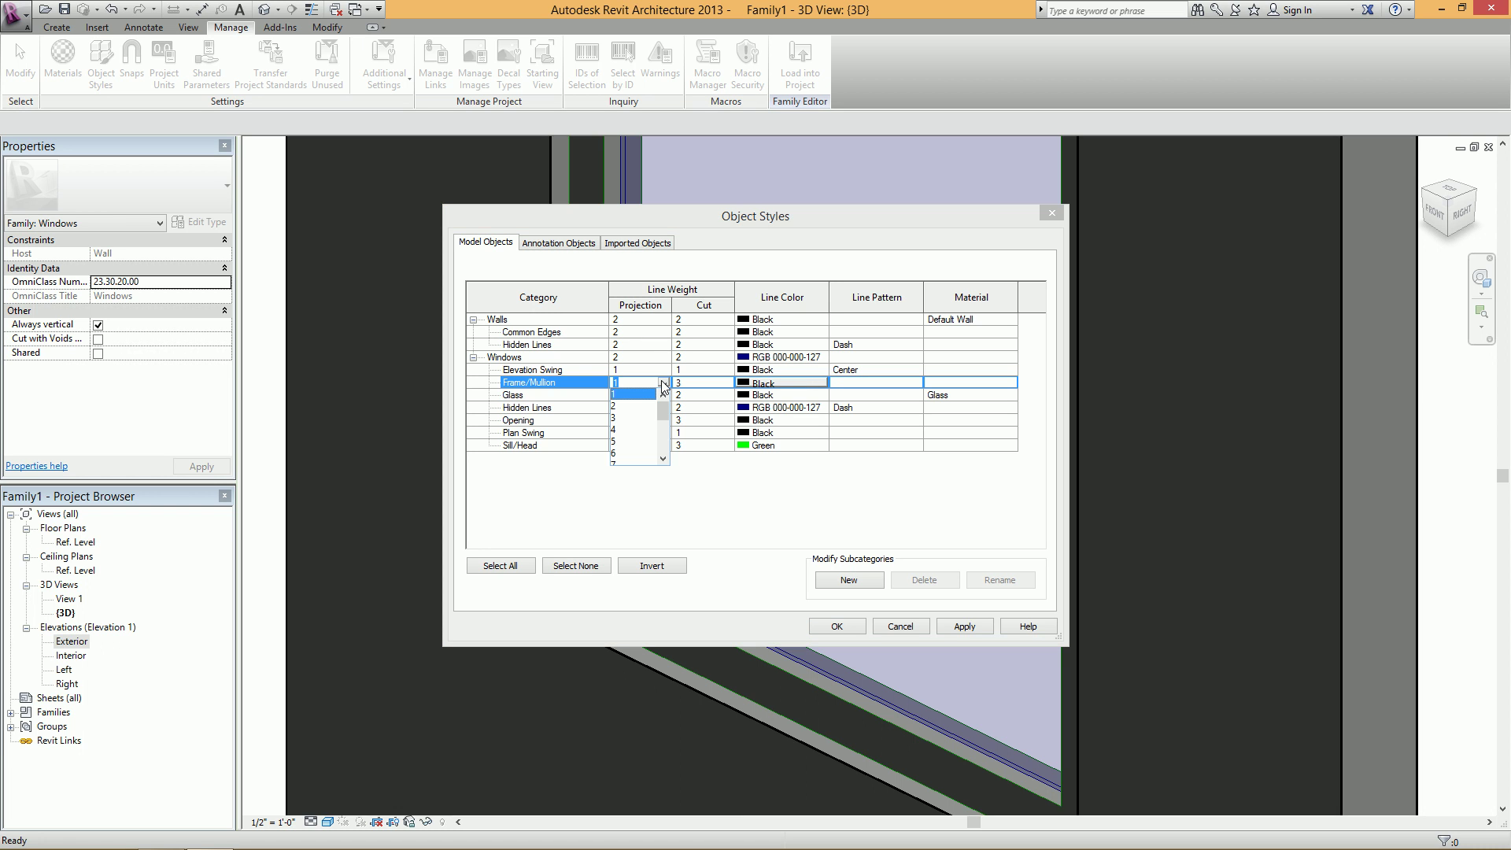
left_click(621, 407)
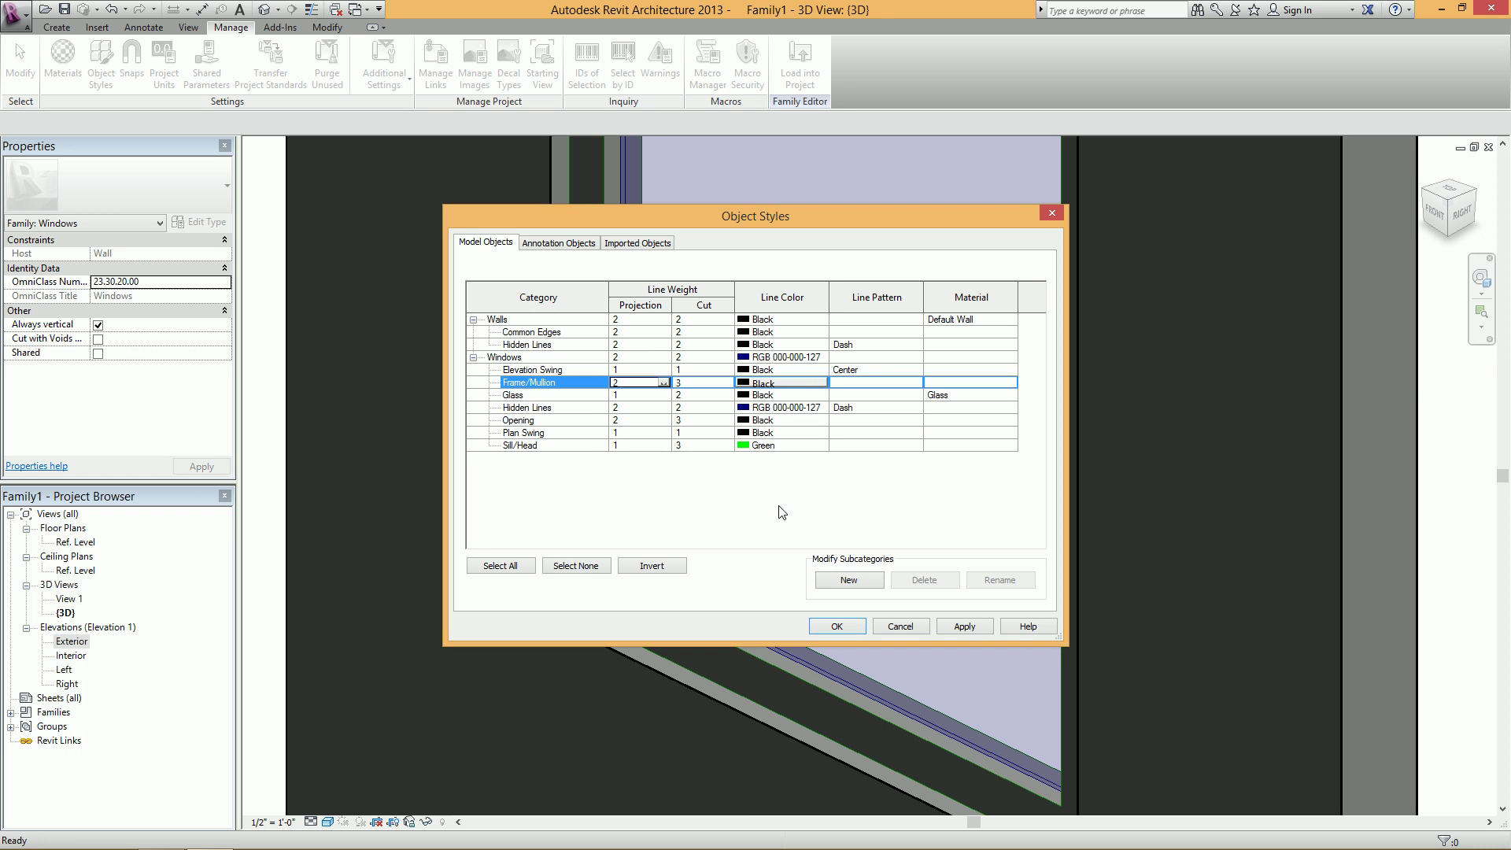
left_click(837, 626)
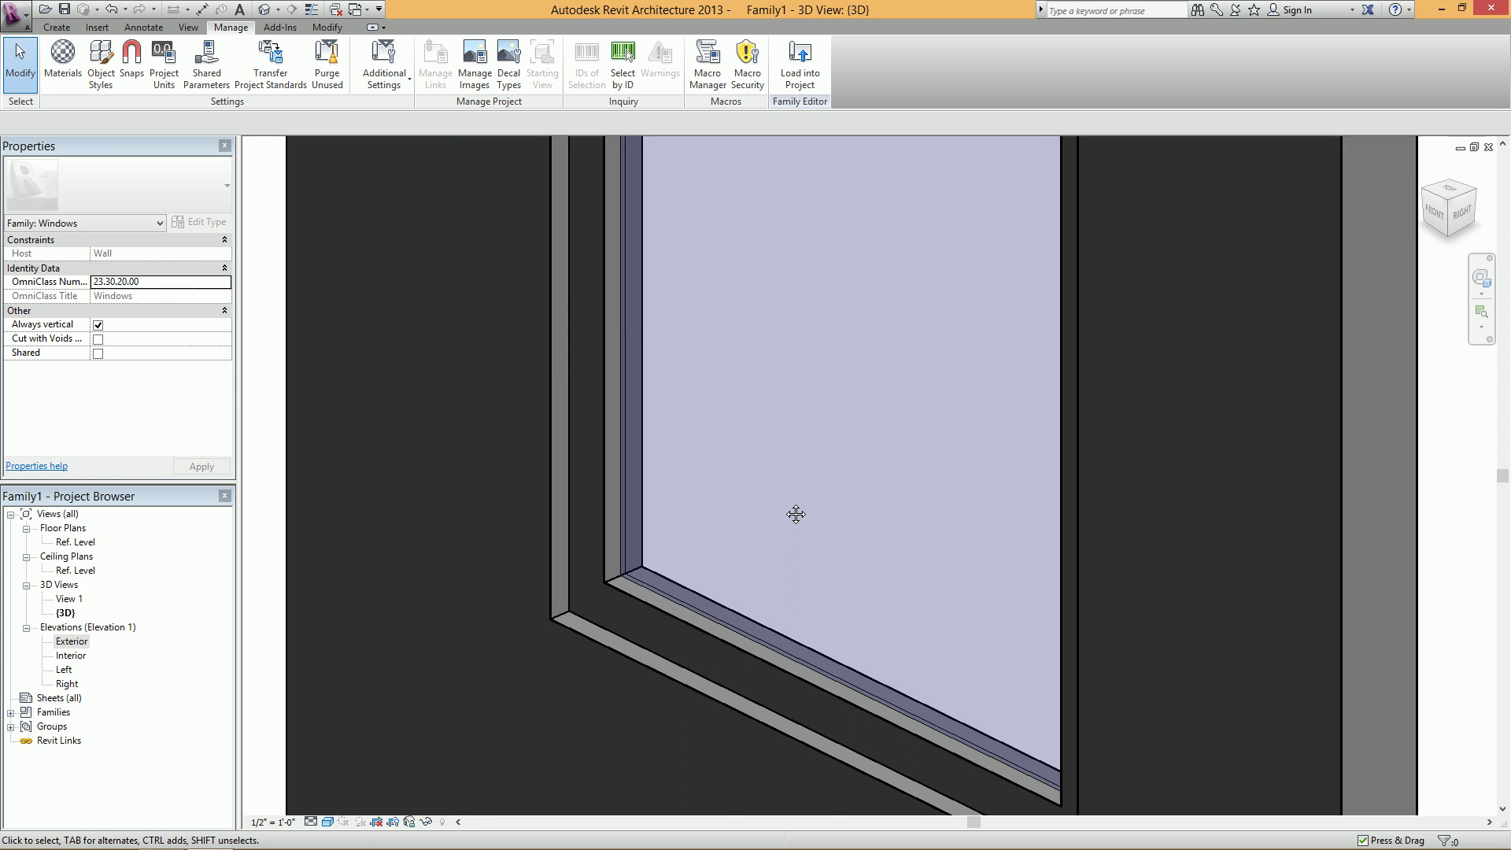
- In Family Types, set the window's Height to 7' 0" and apply it with the model in view
scroll(783, 502, "down", 2)
scroll(782, 502, "down", 1)
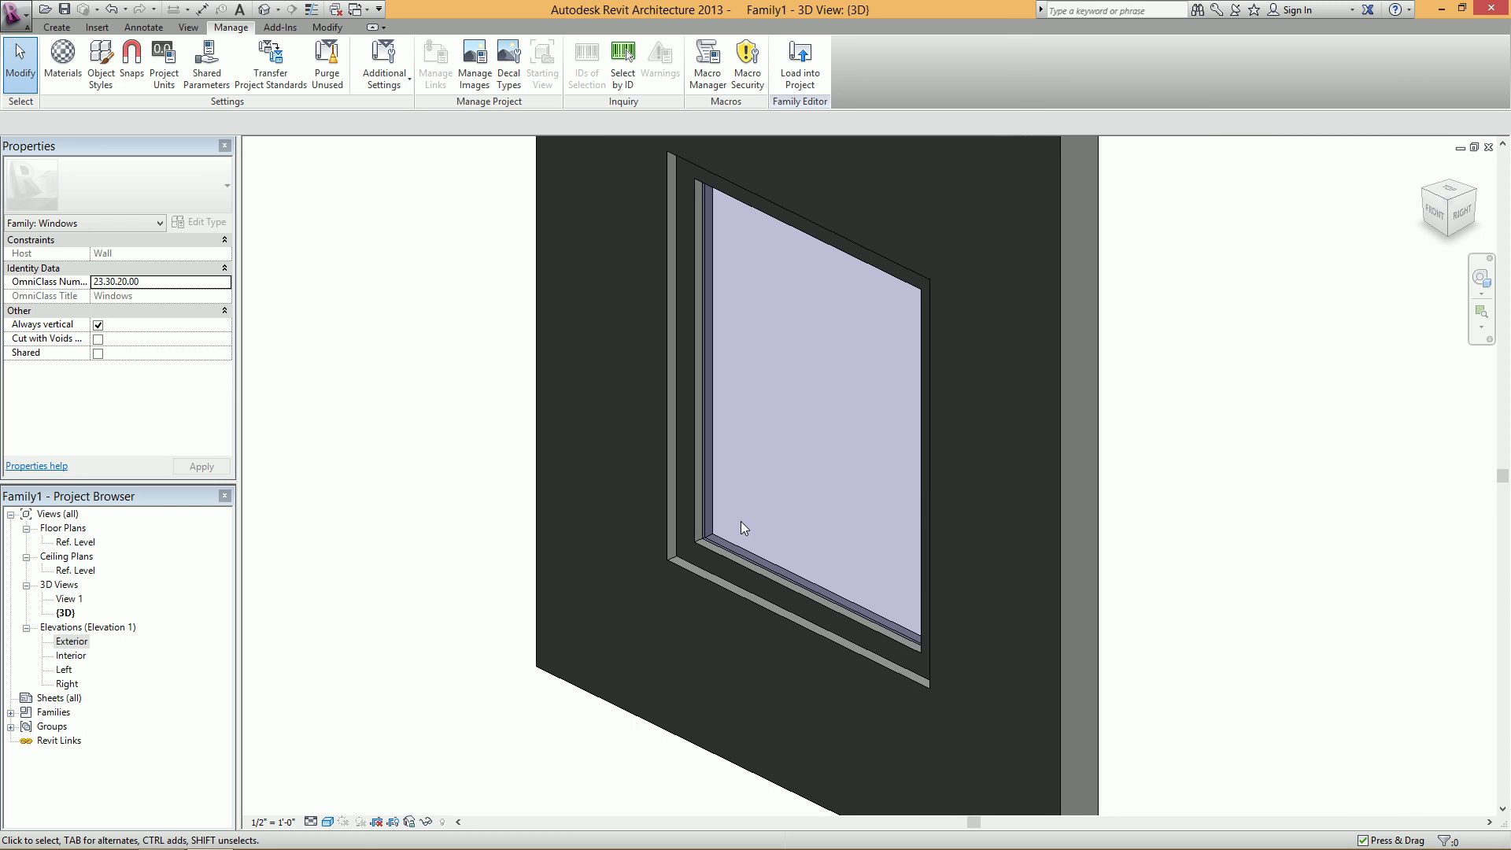
middle_click_drag(740, 521, 769, 509, "shift")
middle_click_drag(769, 403, 688, 440)
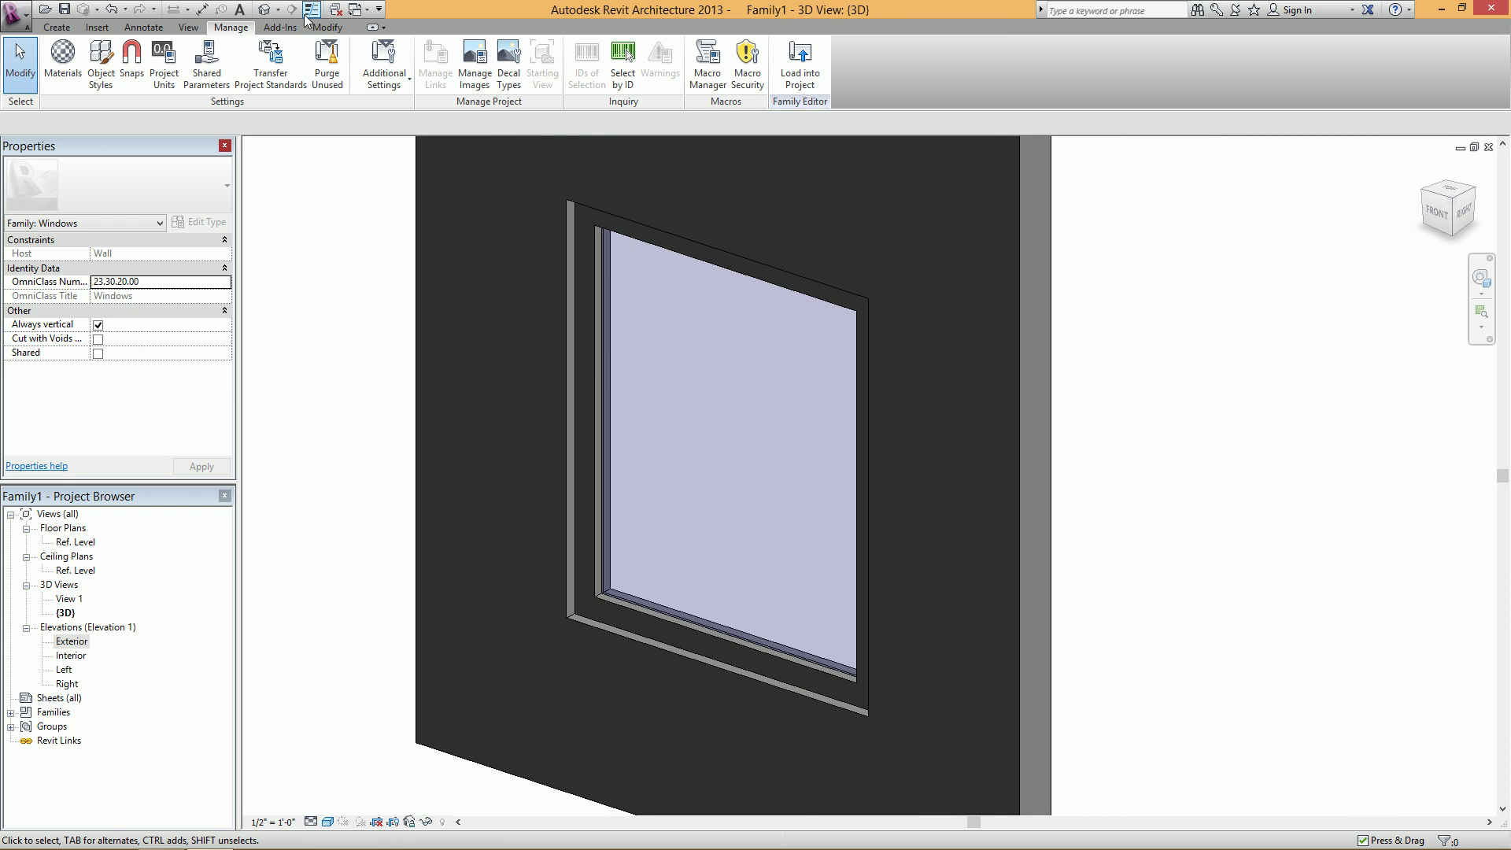
left_click(326, 27)
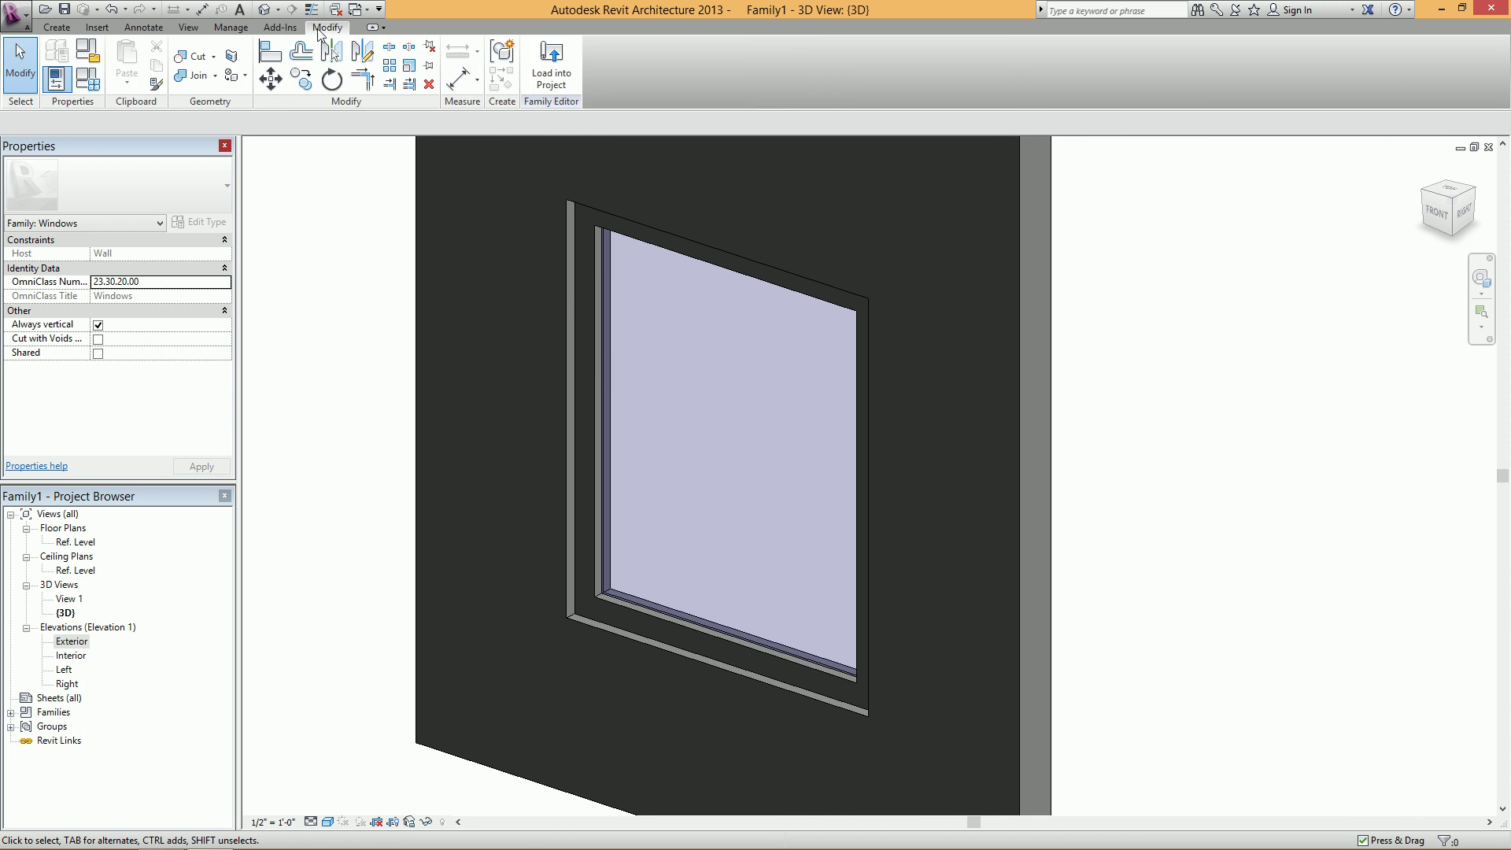
left_click(91, 83)
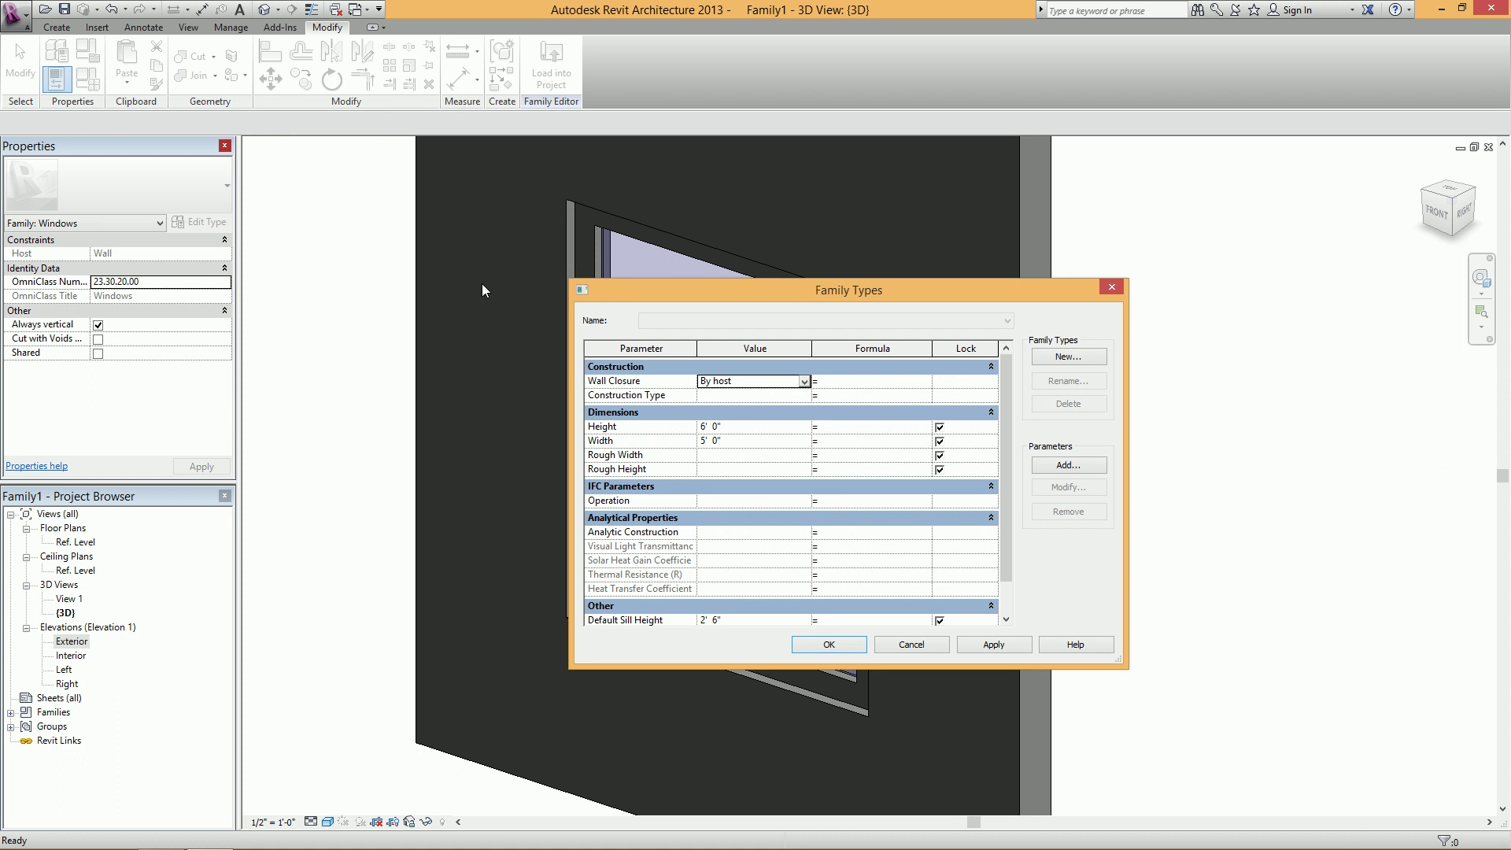
left_click_drag(780, 289, 1146, 295)
left_click(1132, 438)
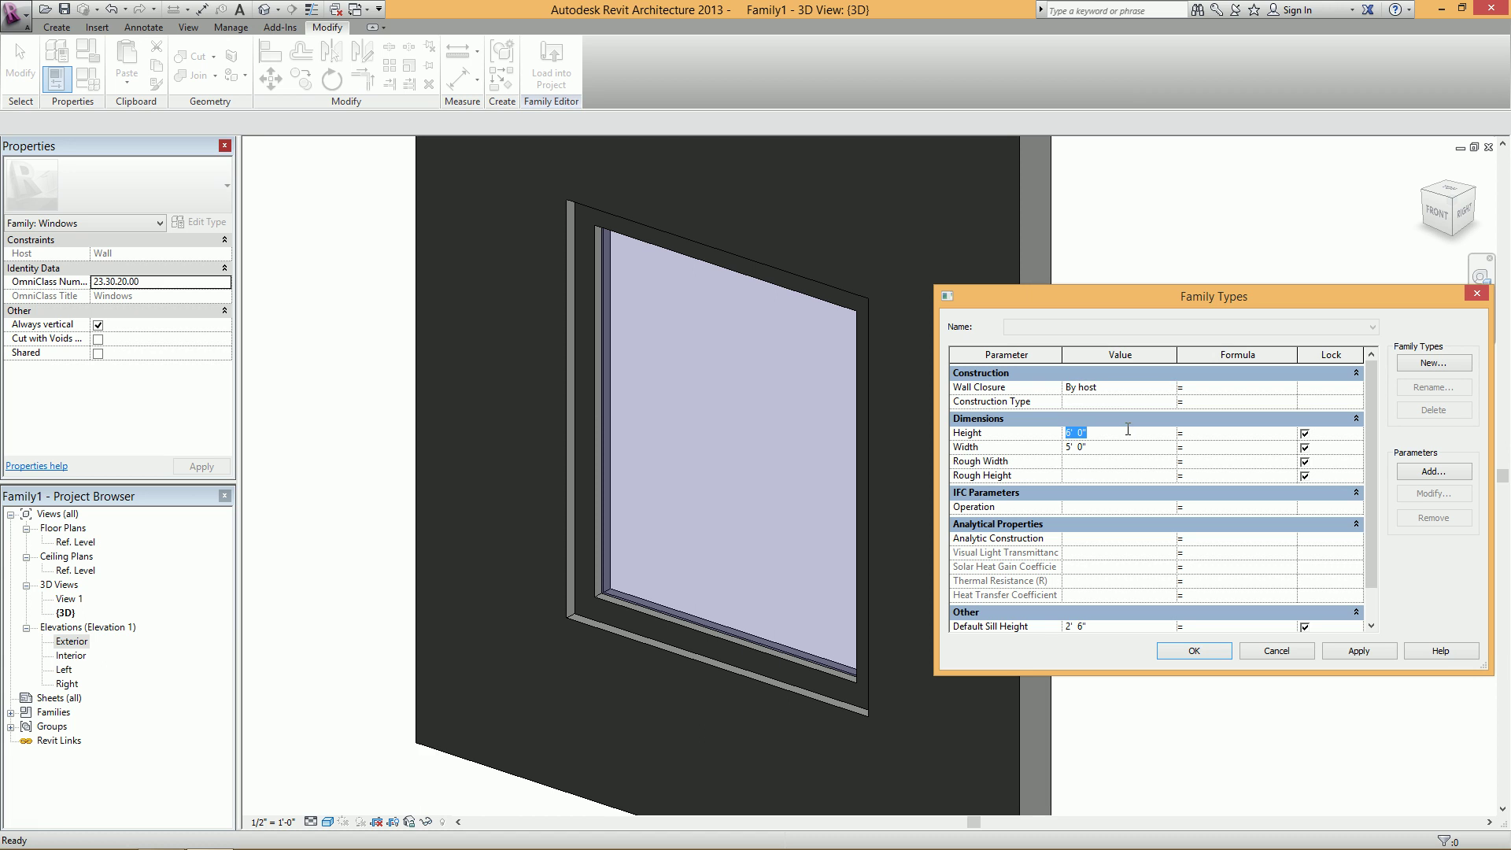
type("7")
left_click(1373, 655)
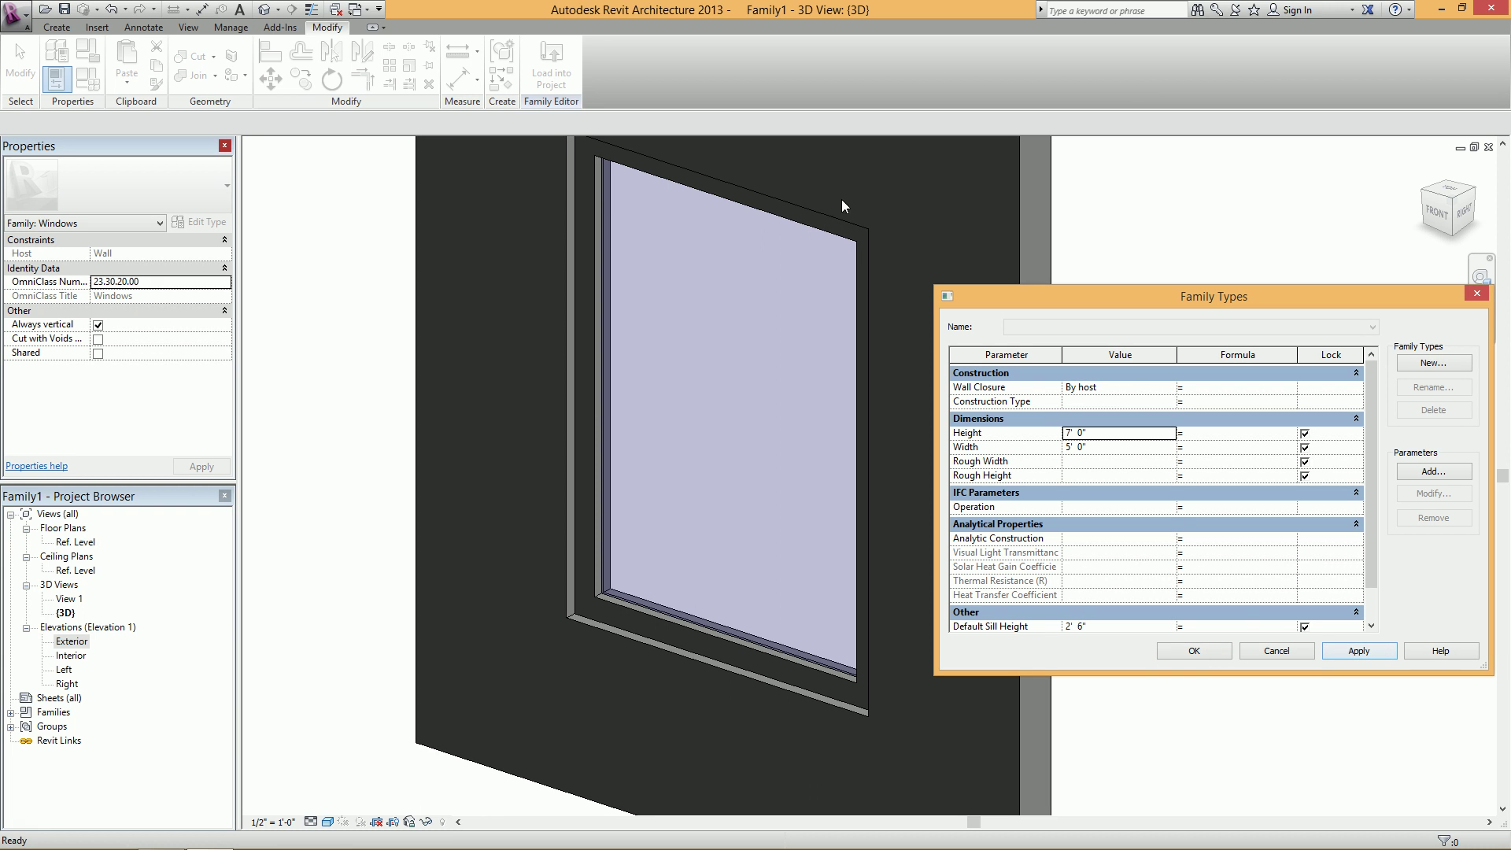
- Set the window's Width to 4' 0" and apply it to the model
left_click(1121, 449)
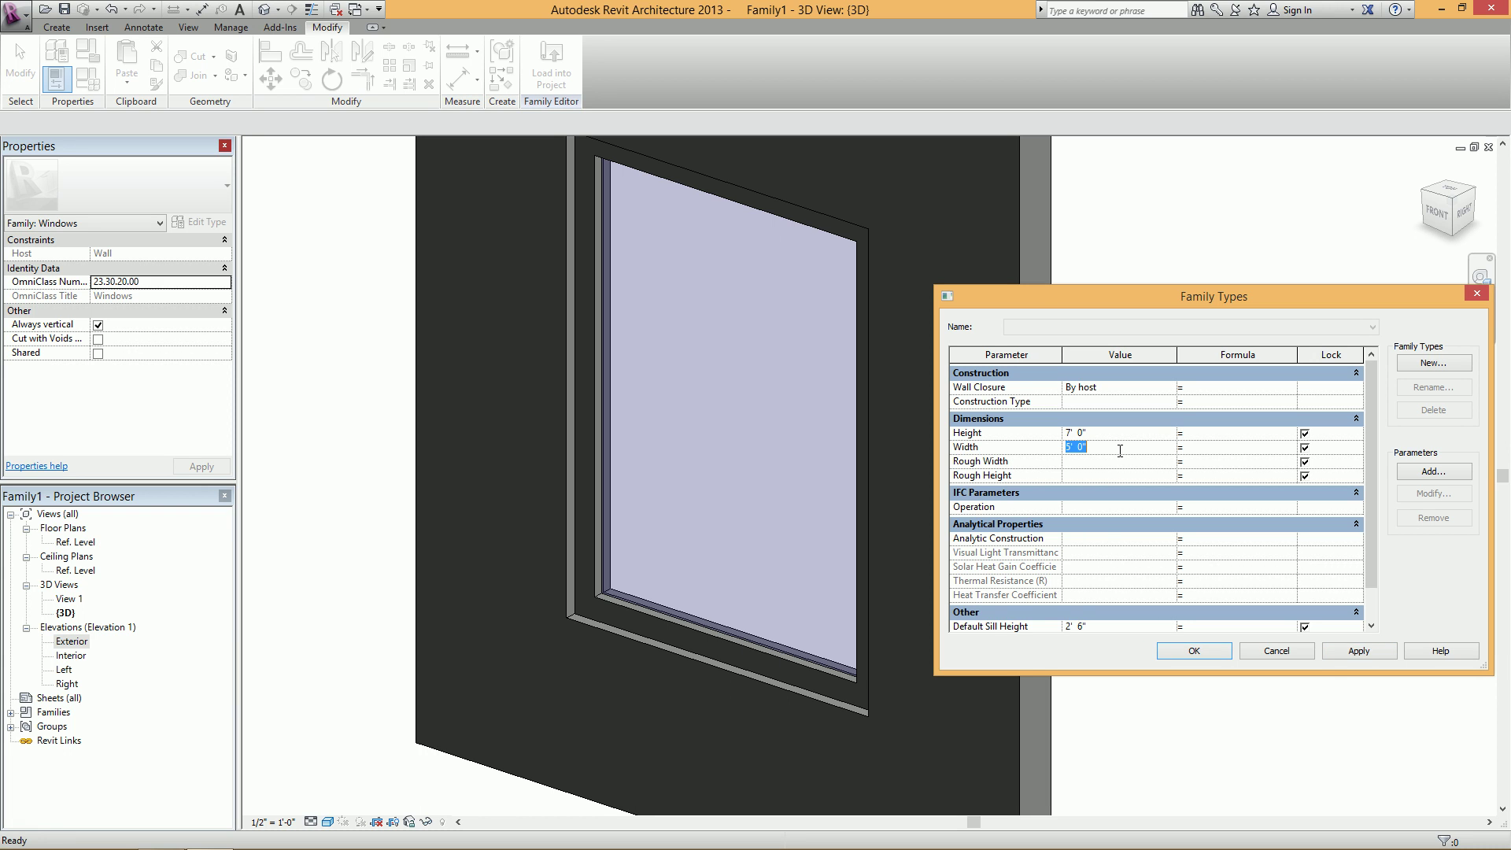
type("4")
left_click(1355, 653)
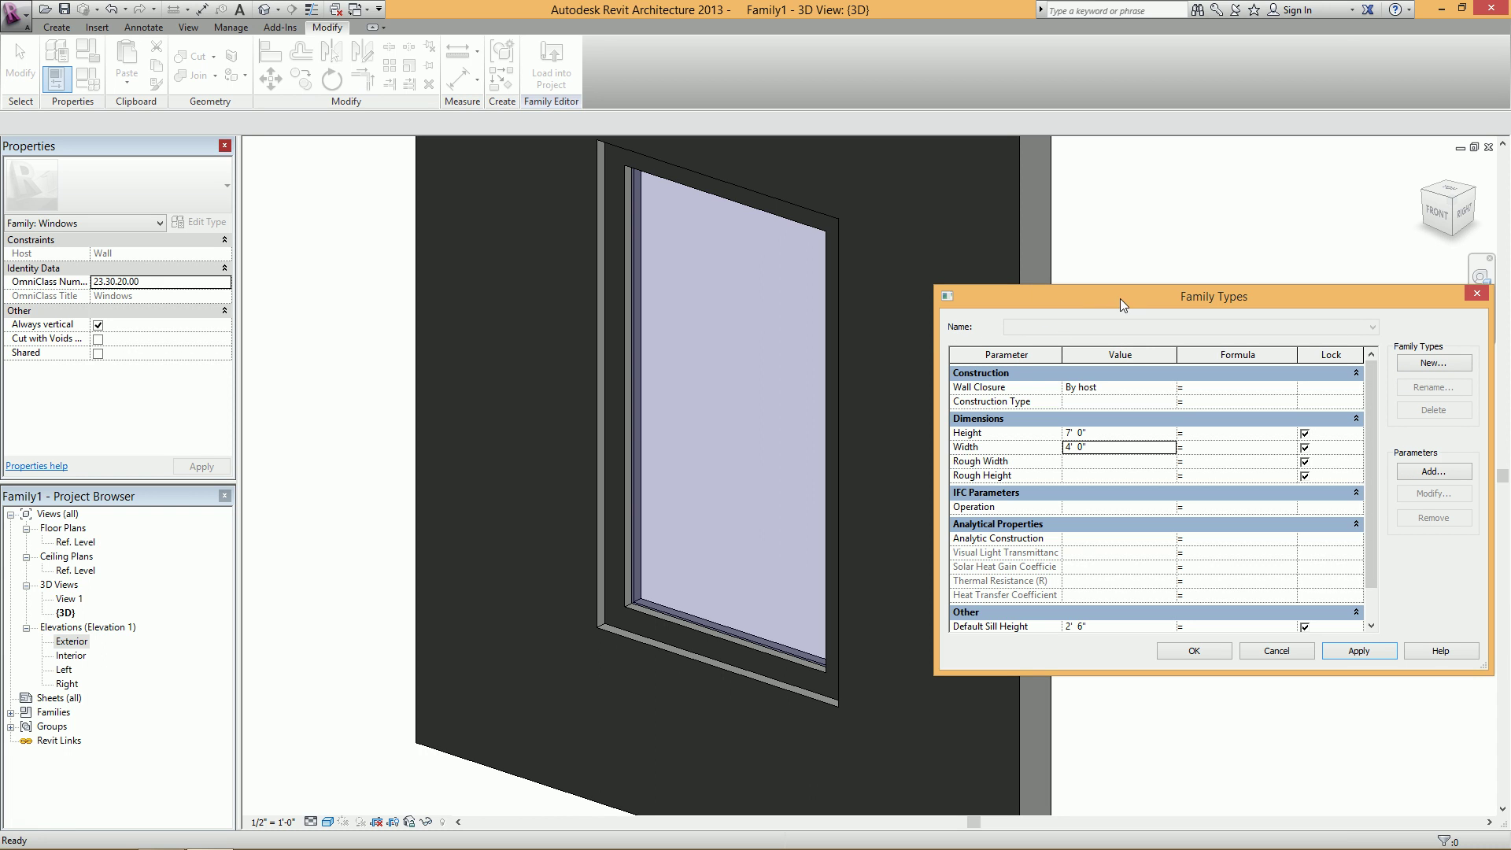
- Create a new family type named 4'-0" x 7'-0" from the current dimensions
left_click(1422, 367)
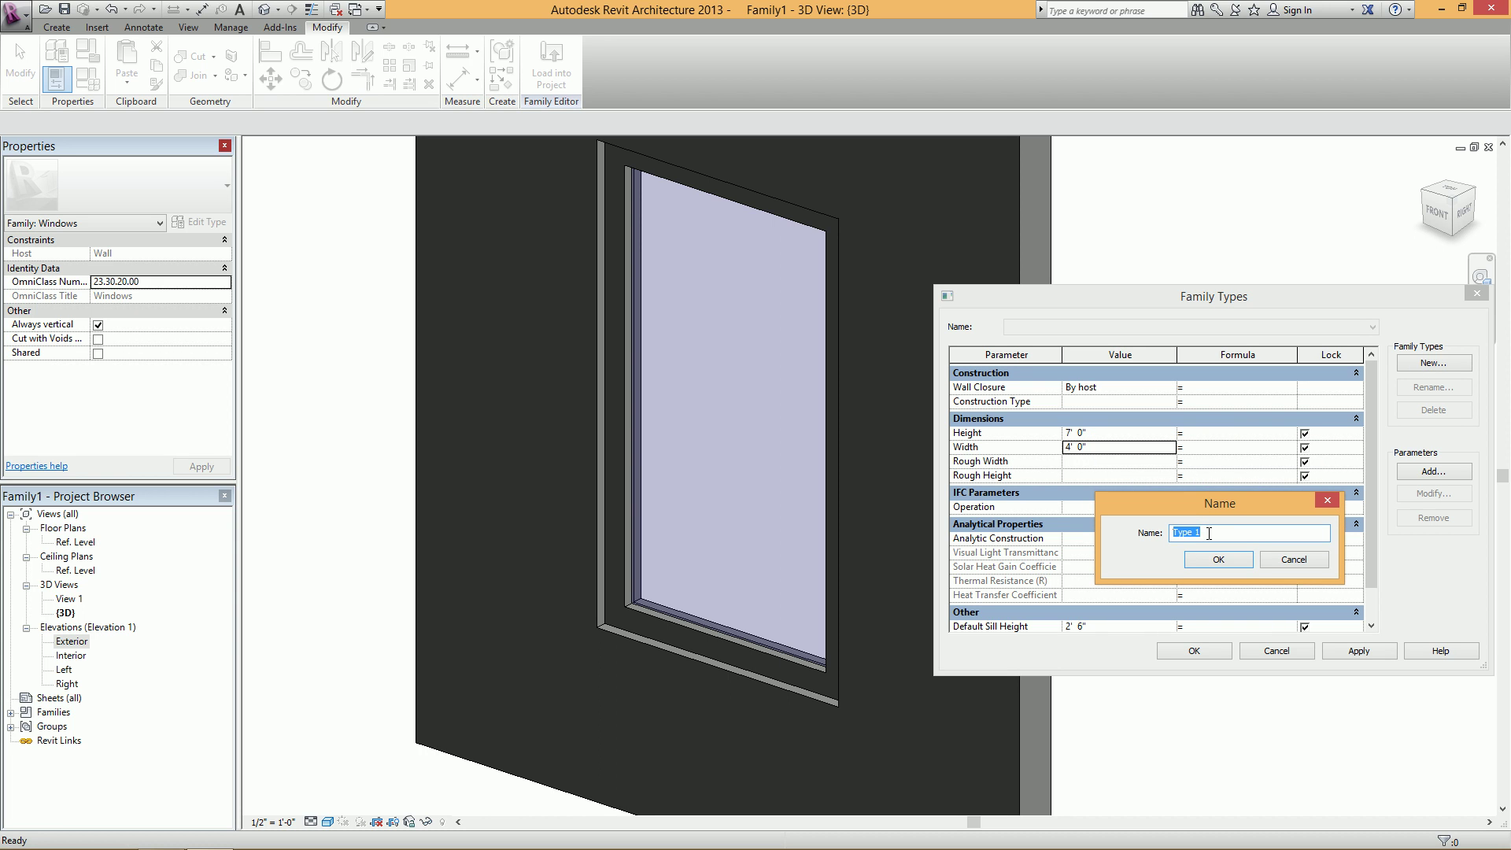
type("4'-0\" x 7'-0")
left_click(1218, 560)
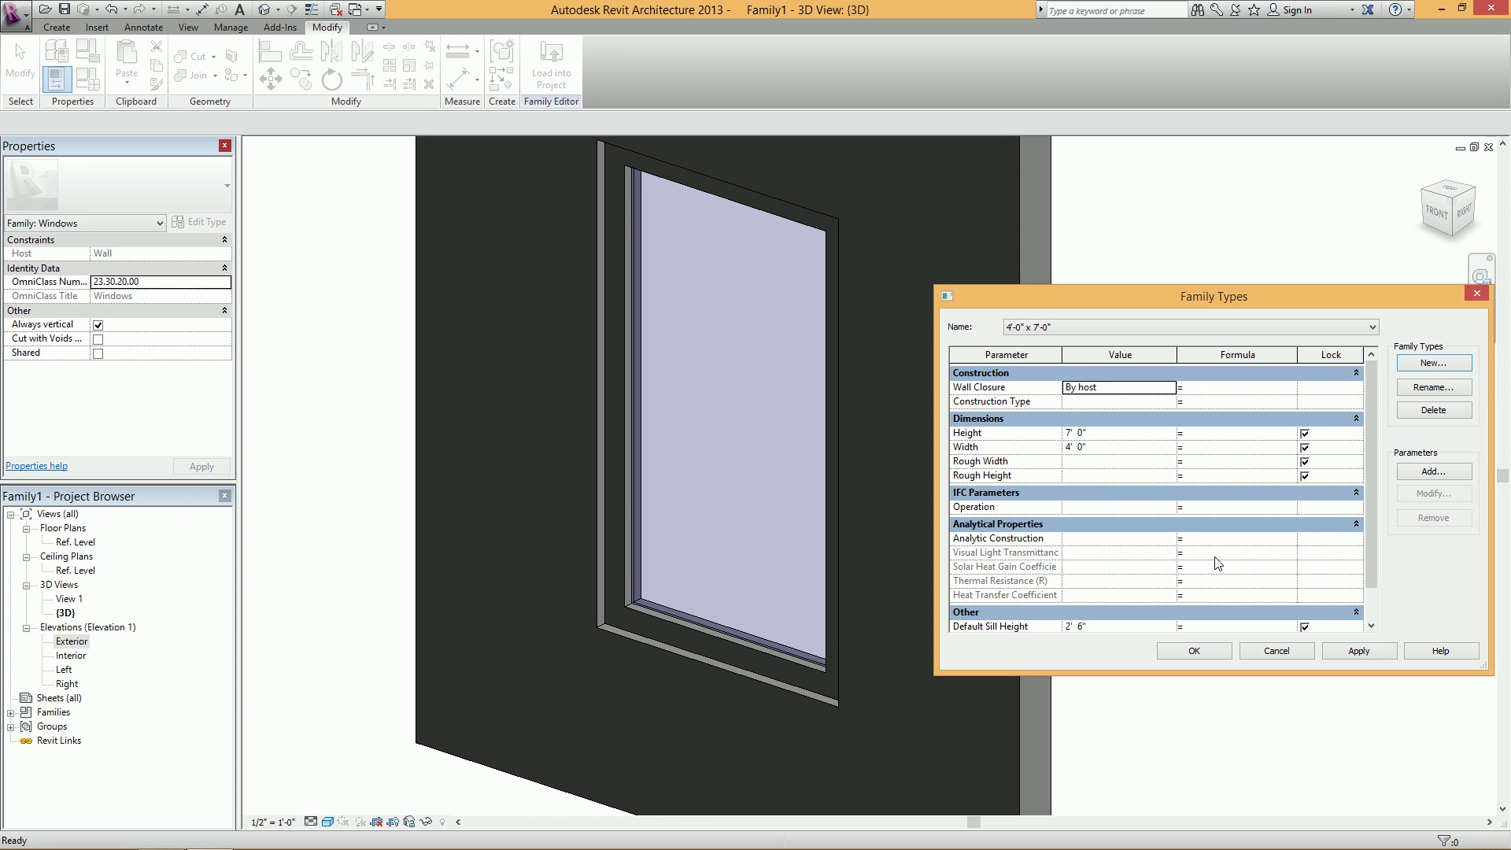
- Create a second family type named 5'-0" x 8'-0" with Height 8' 0" and Width 5' 0", and accept it
left_click(1433, 363)
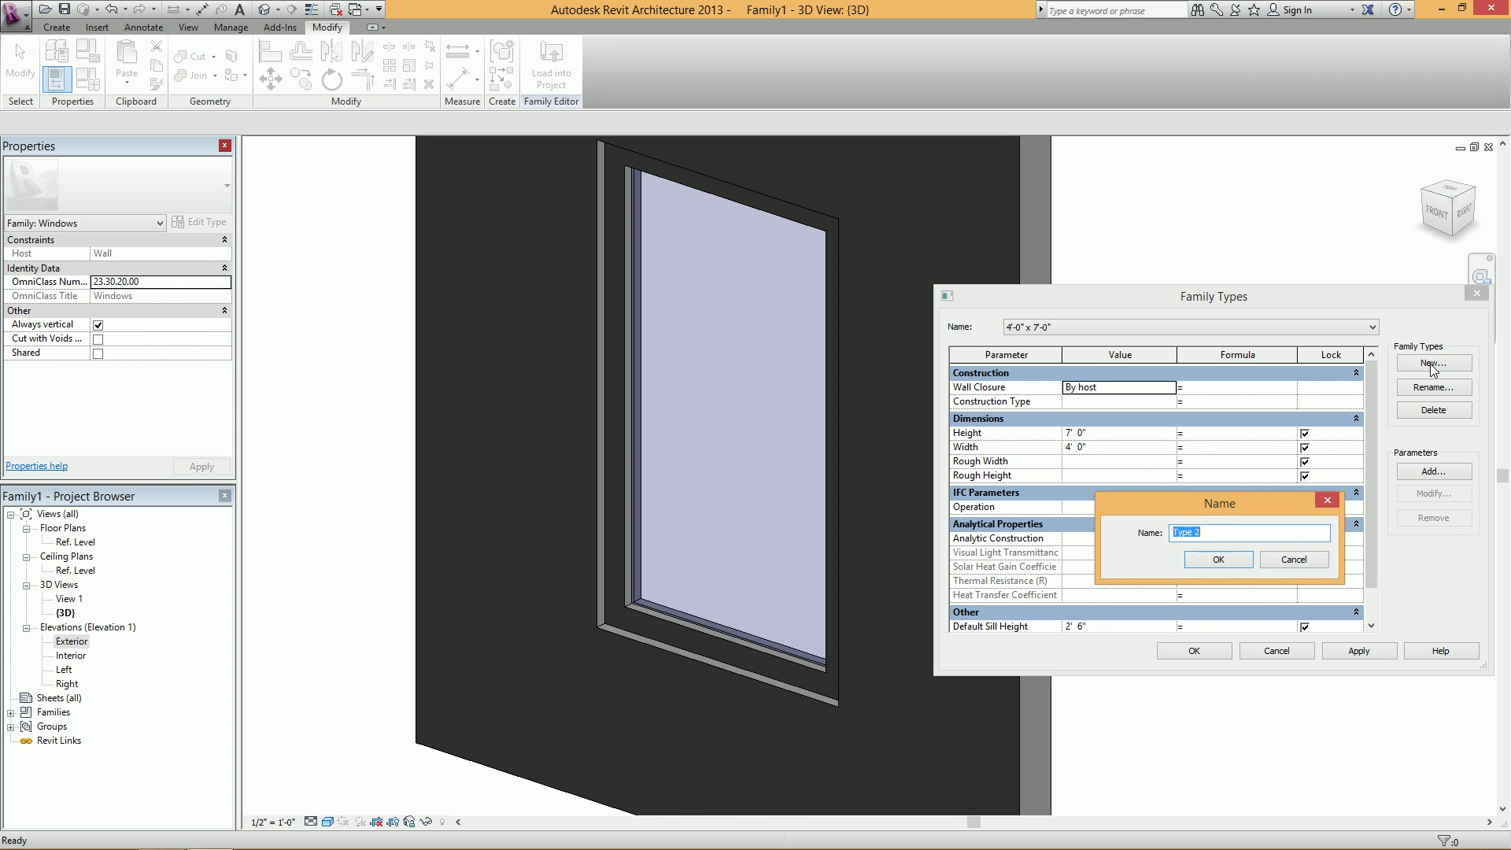
type("5'-0\" x 8'-0\"")
left_click(1216, 559)
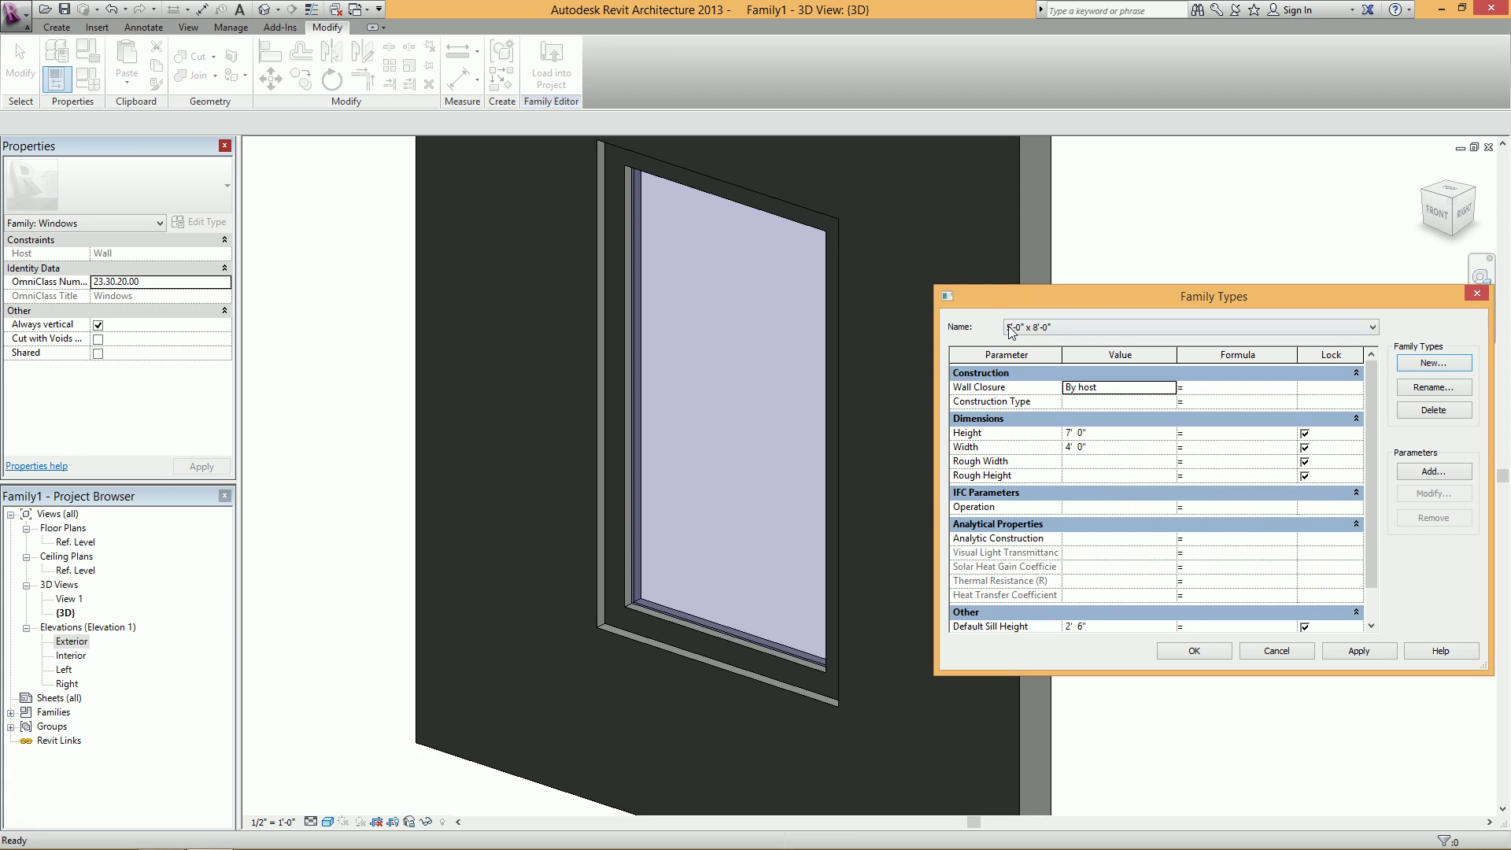
left_click(1108, 433)
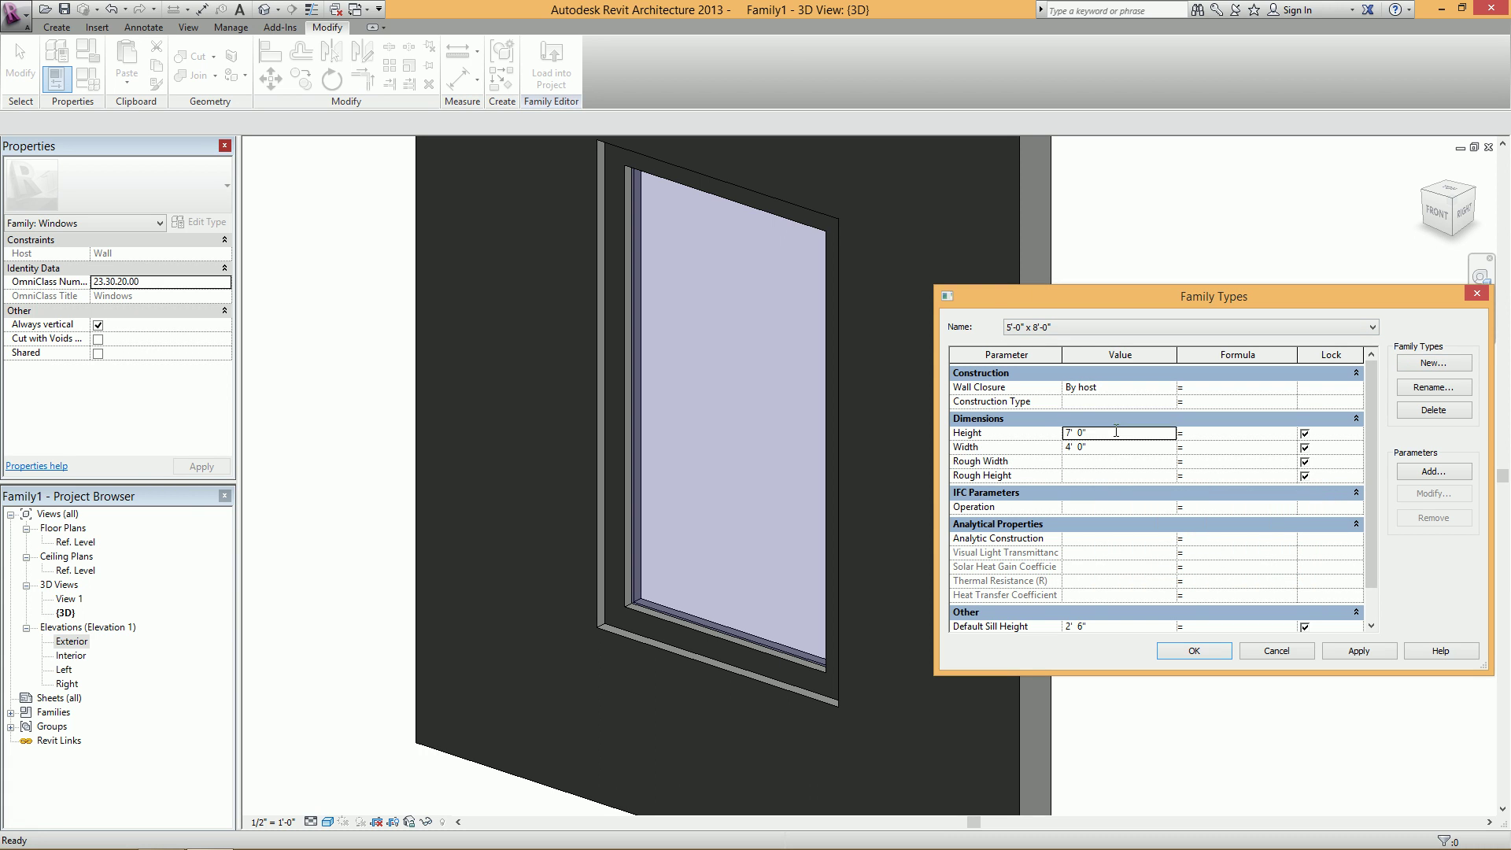
type("8")
left_click(1108, 447)
type("5")
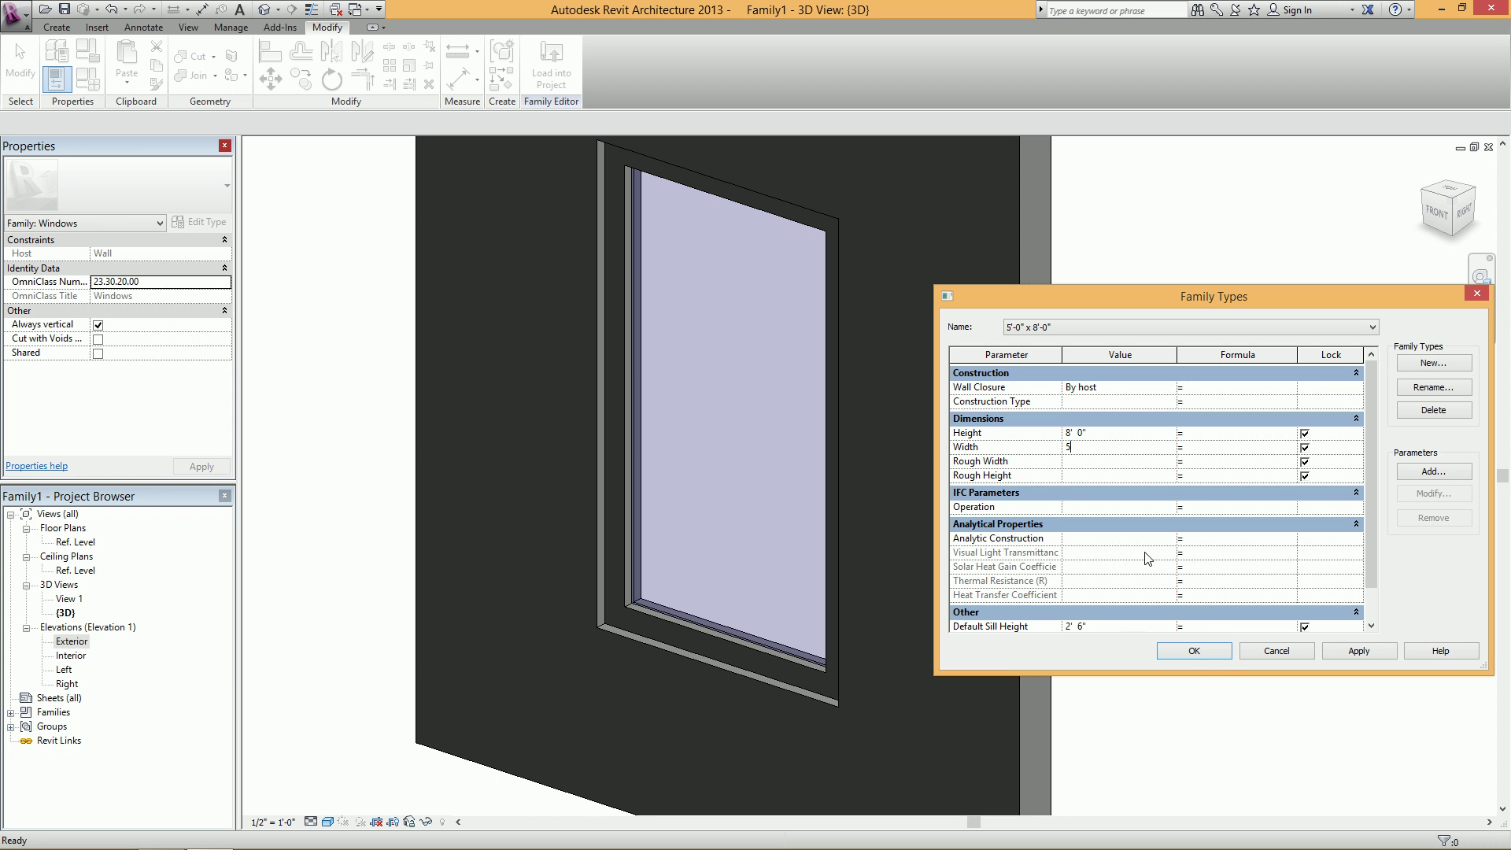
left_click(1192, 651)
- Switch the window family to the 4'-0" x 7'-0" type, apply it to the model and accept the family types
scroll(988, 527, "down", 2)
middle_click_drag(989, 527, 814, 428)
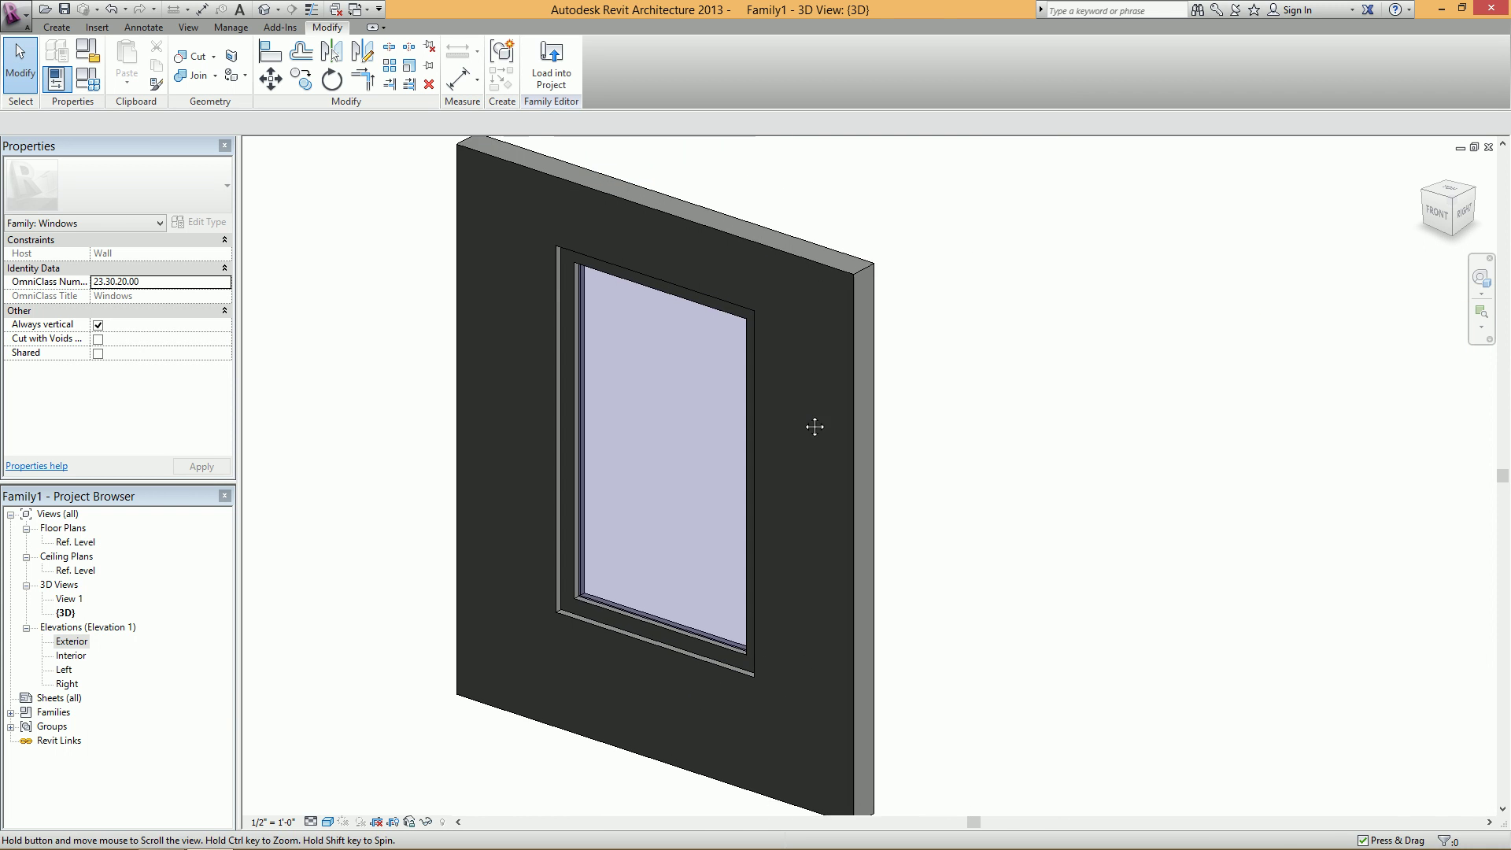
scroll(639, 342, "up", 1)
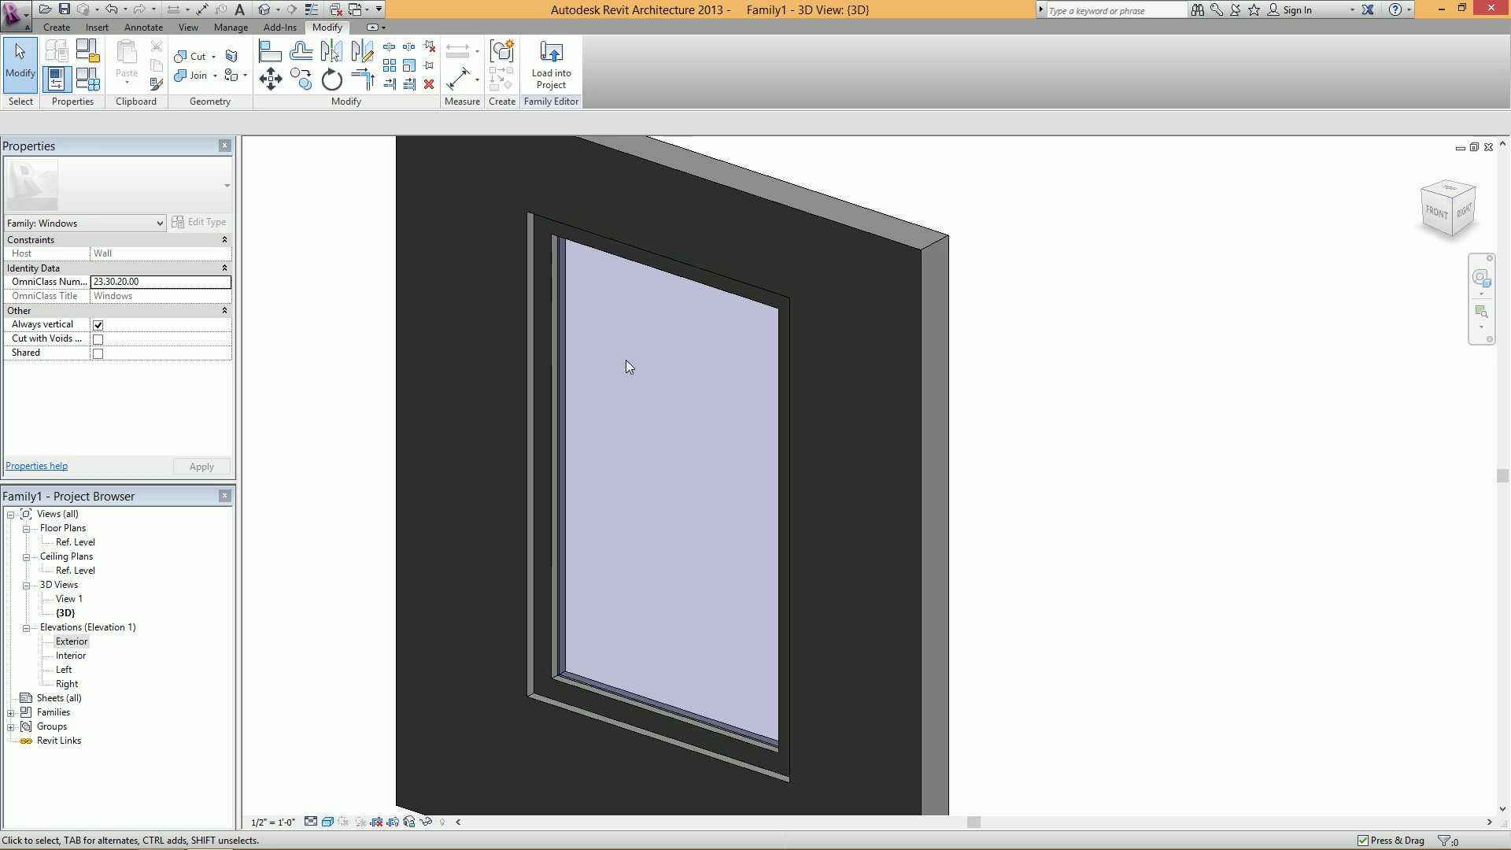
left_click(57, 79)
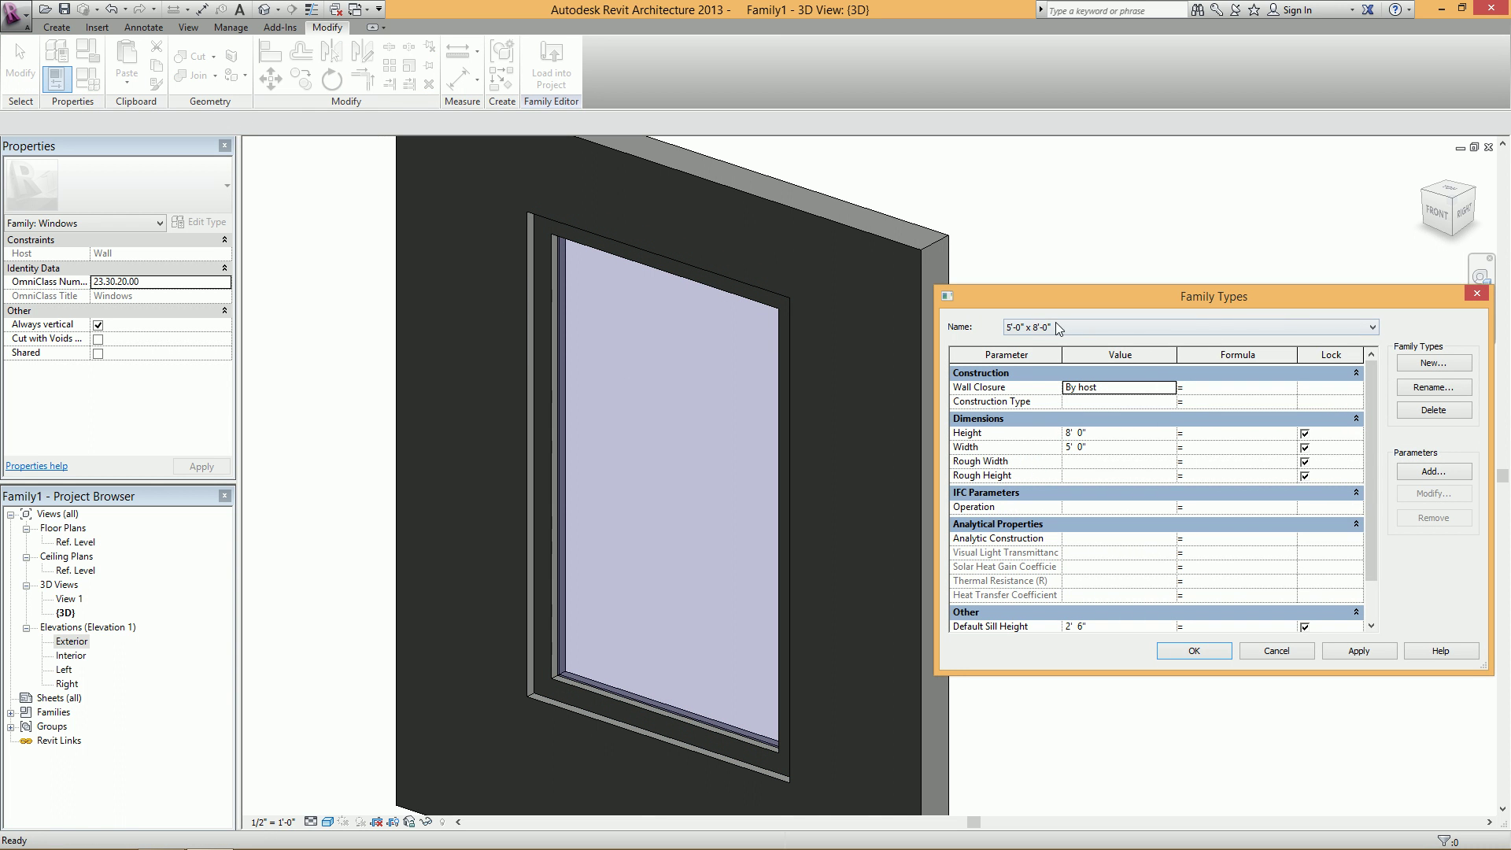
left_click(1044, 327)
left_click(1036, 342)
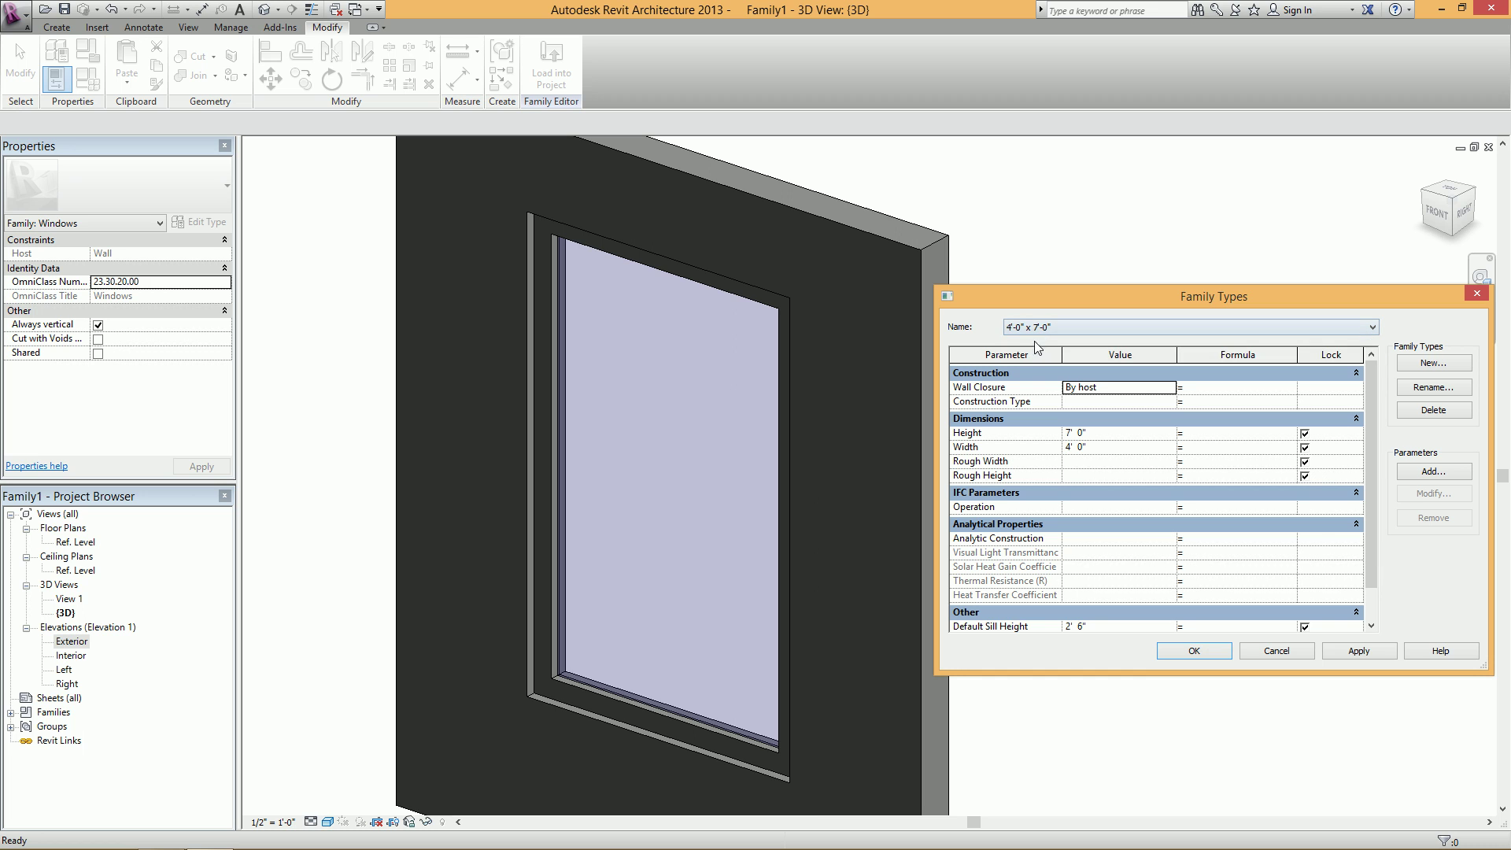
left_click(1370, 658)
left_click(1202, 651)
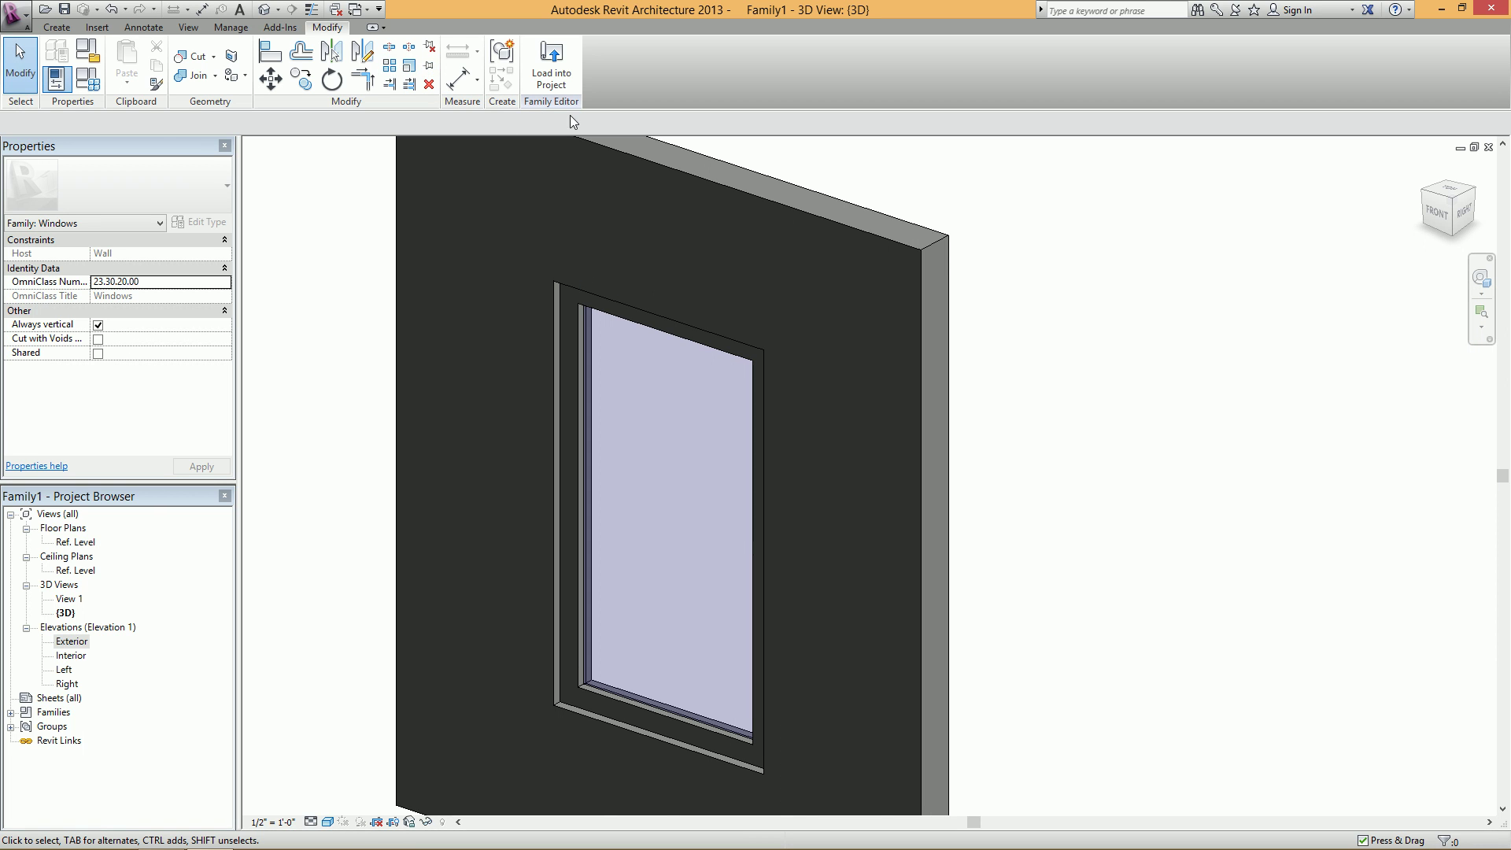
- Load the window family into the project and leave window placement without placing one
left_click(556, 63)
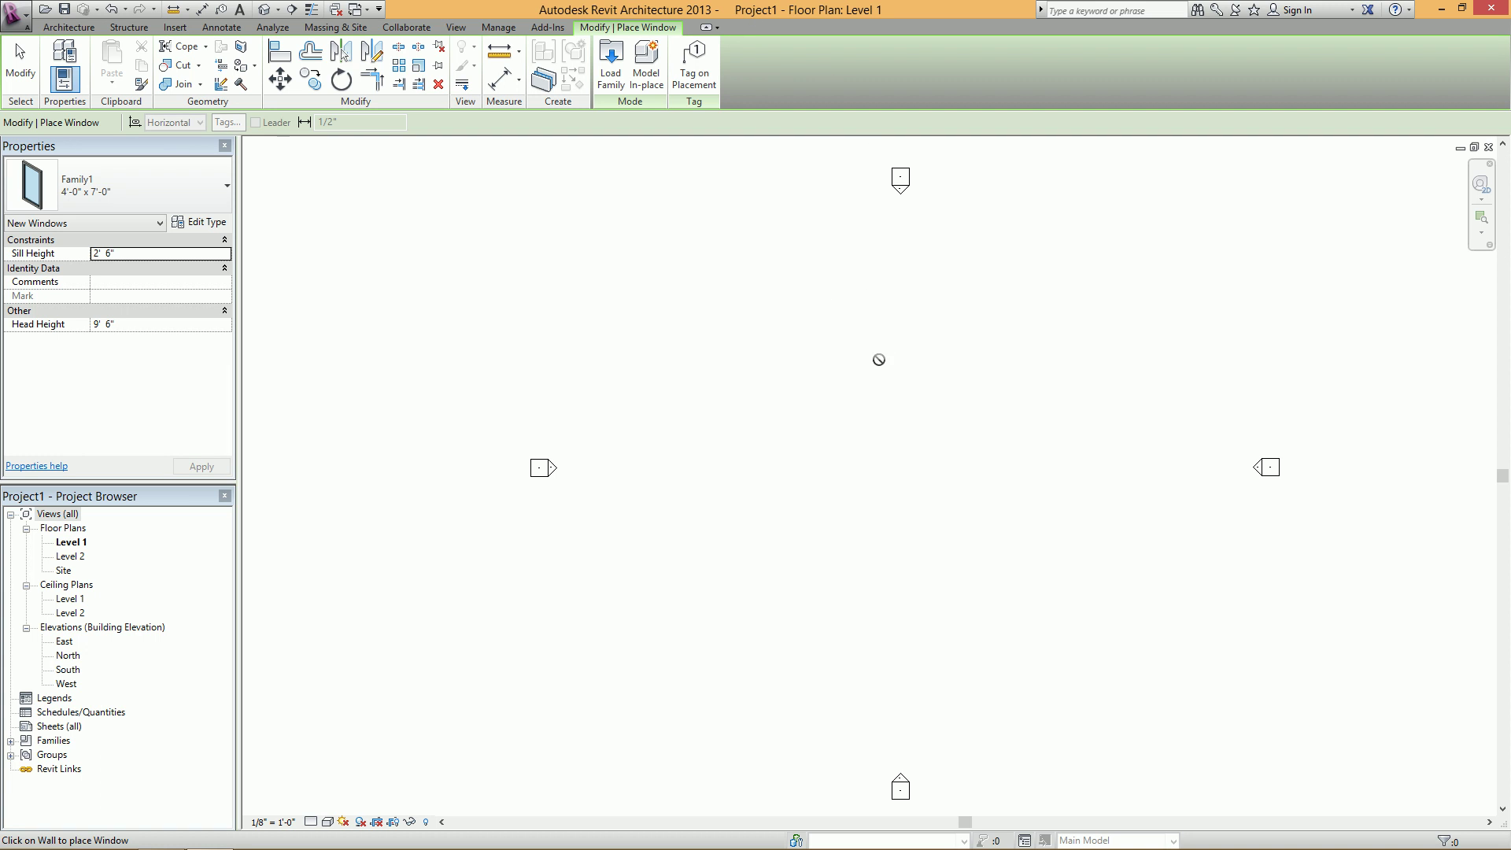
middle_click_drag(878, 358, 807, 375)
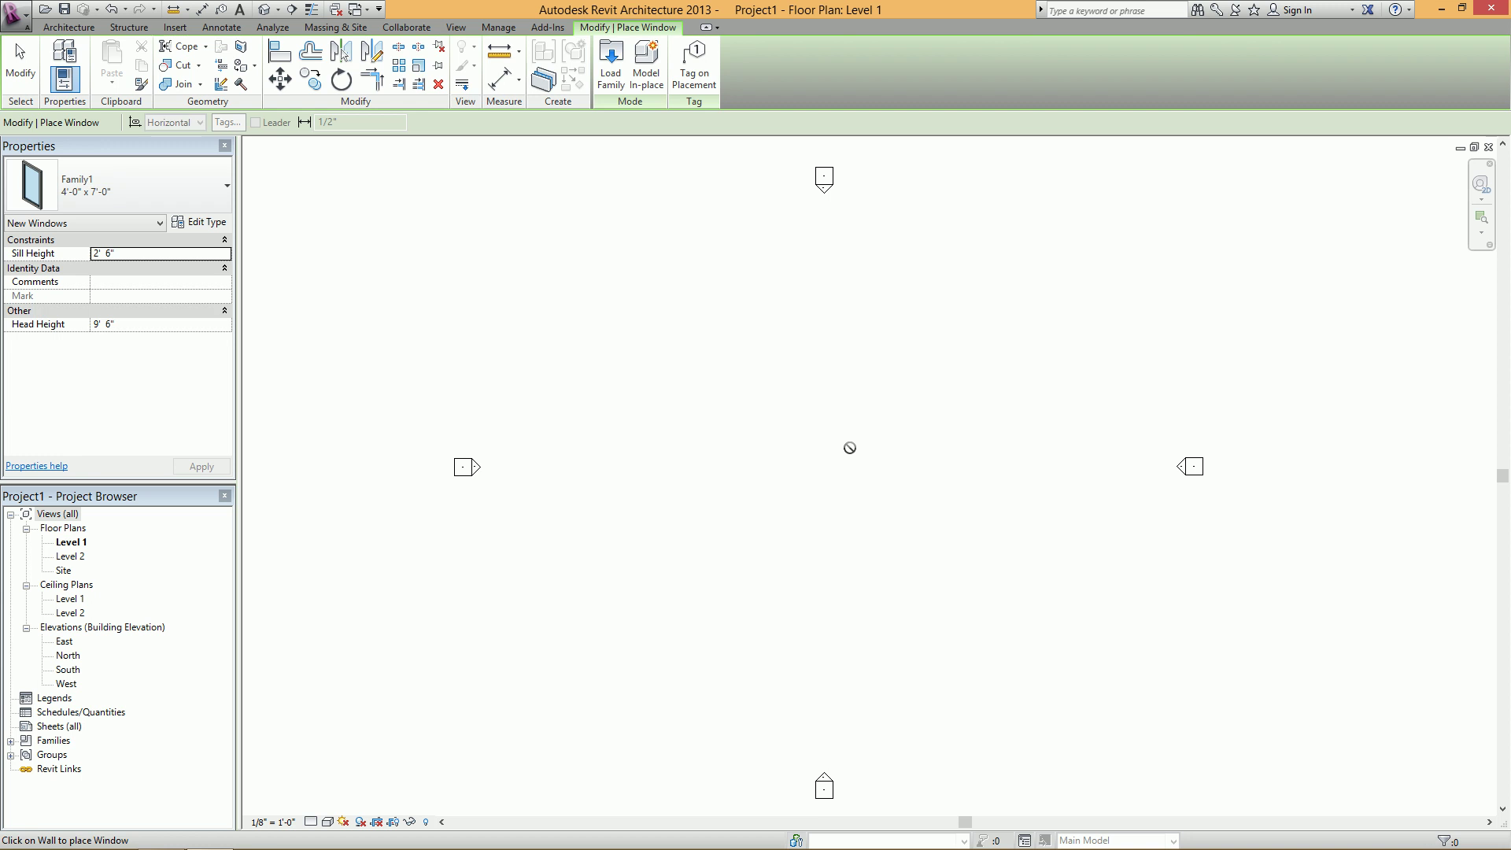
key("Escape")
key("Escape")
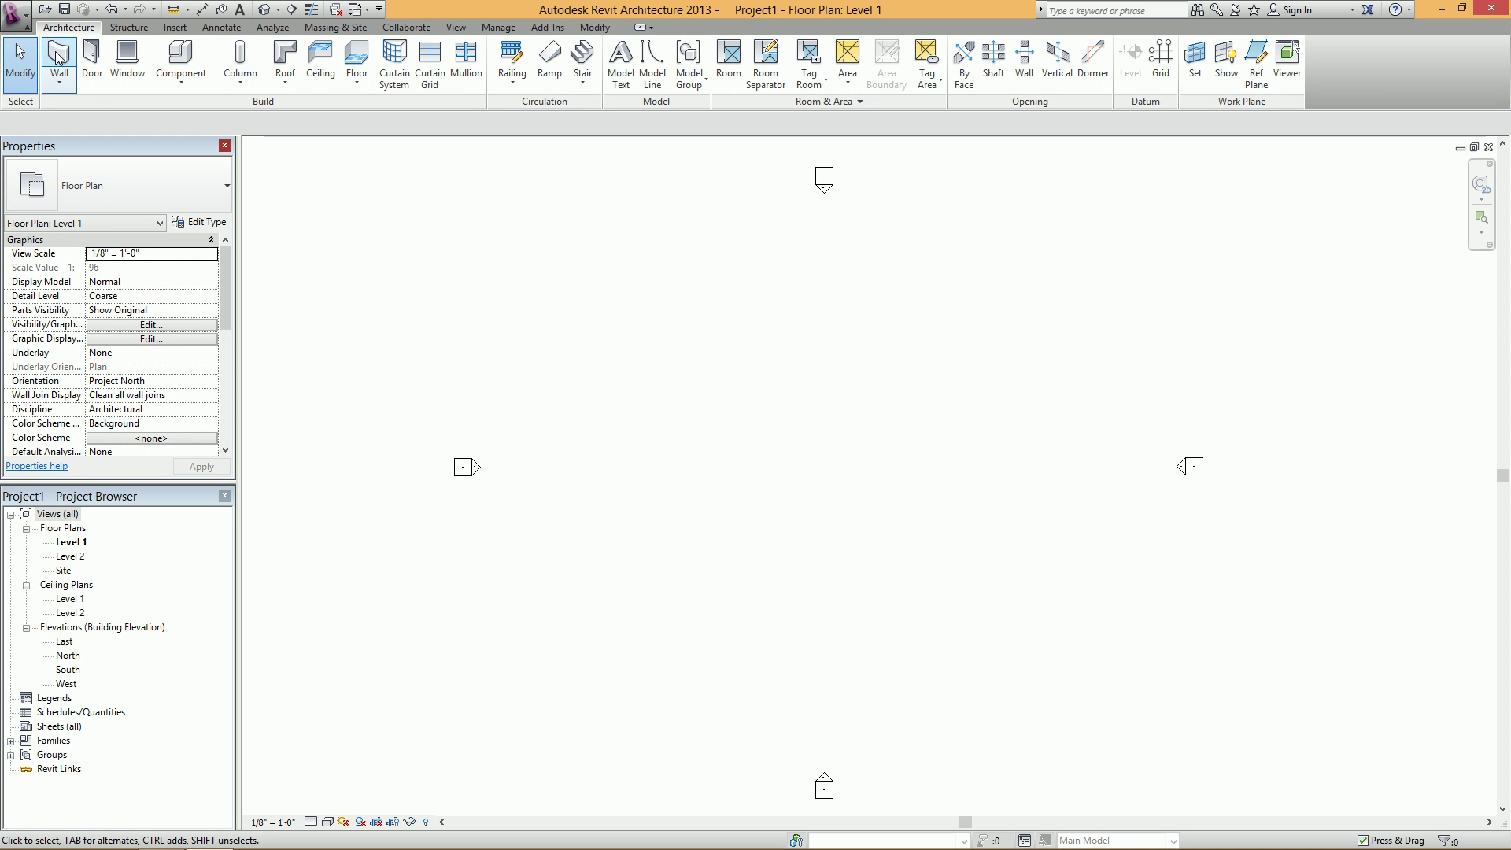
- Draw a straight horizontal Generic - 8" wall about 84' 6" long across the middle of the Level 1 plan
left_click(59, 57)
left_click(587, 464)
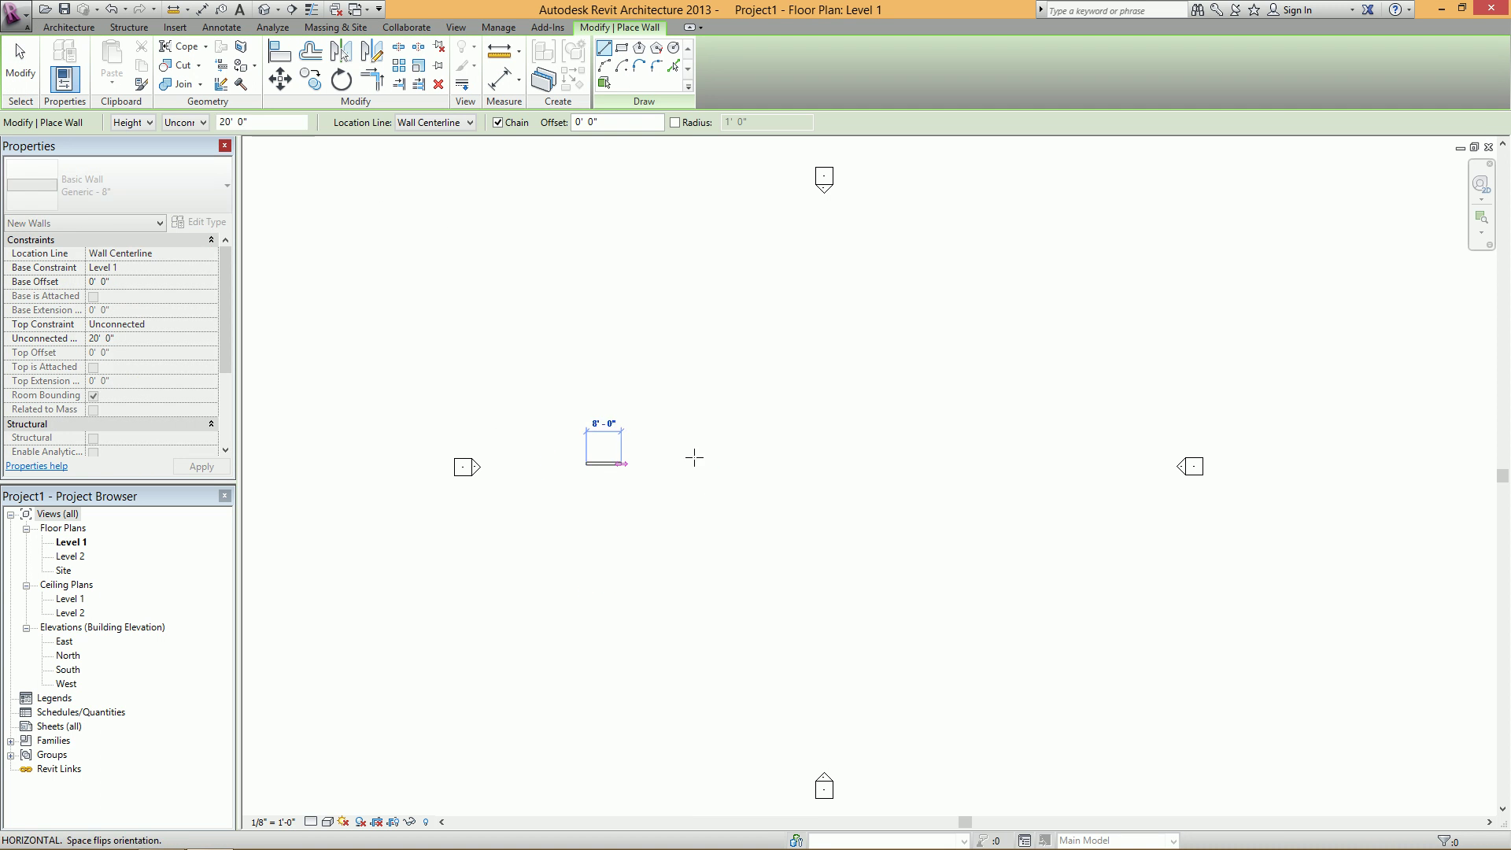
left_click(954, 463)
key("Escape")
key("Escape")
- Place a Family1 4'-0" x 7'-0" window in the wall, about 18' 6" from its left end
scroll(748, 464, "up", 2)
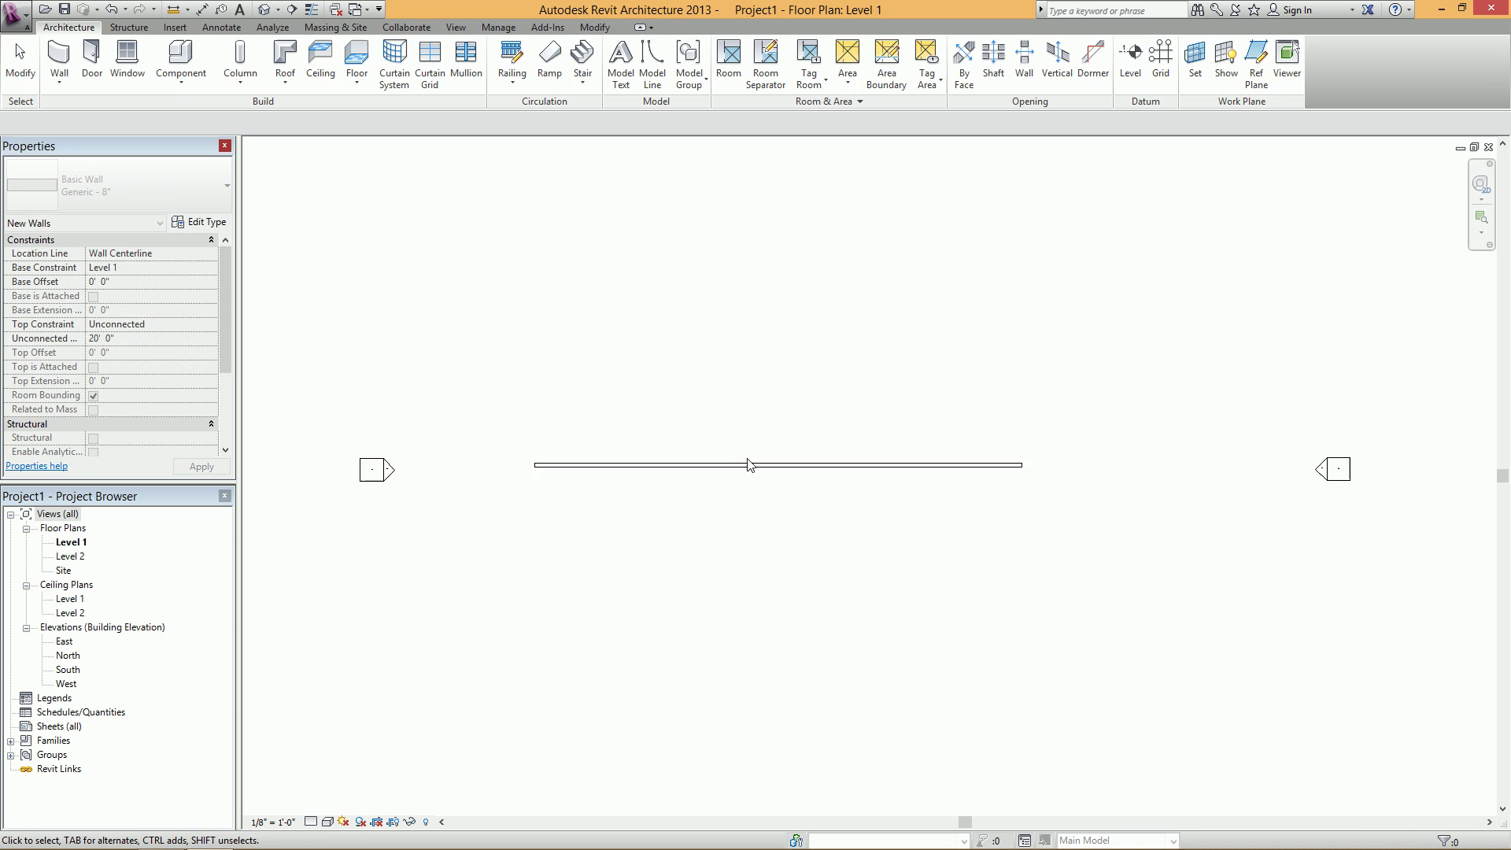
scroll(748, 464, "up", 3)
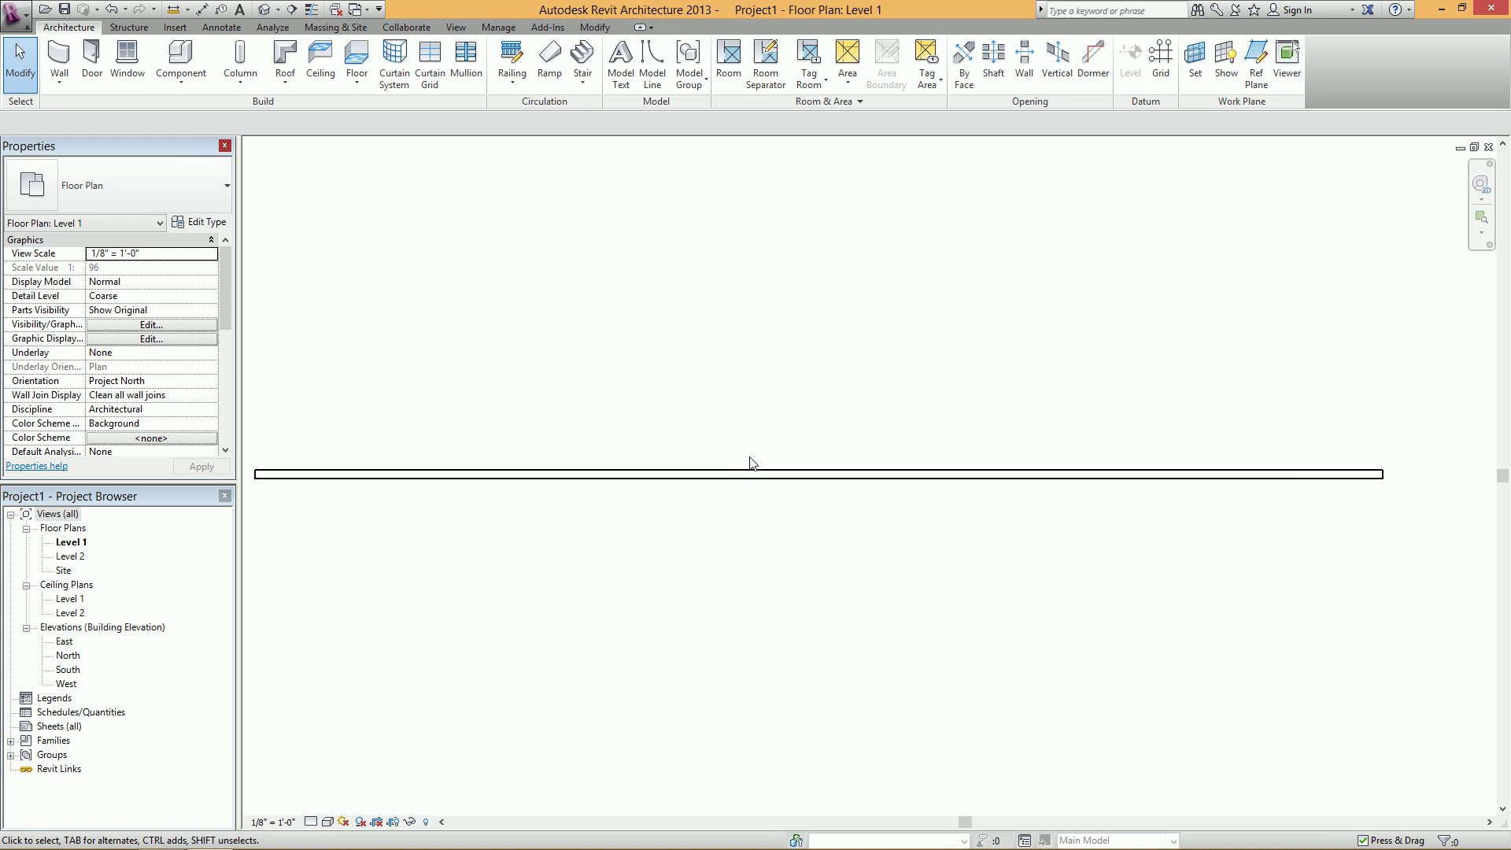
left_click(130, 73)
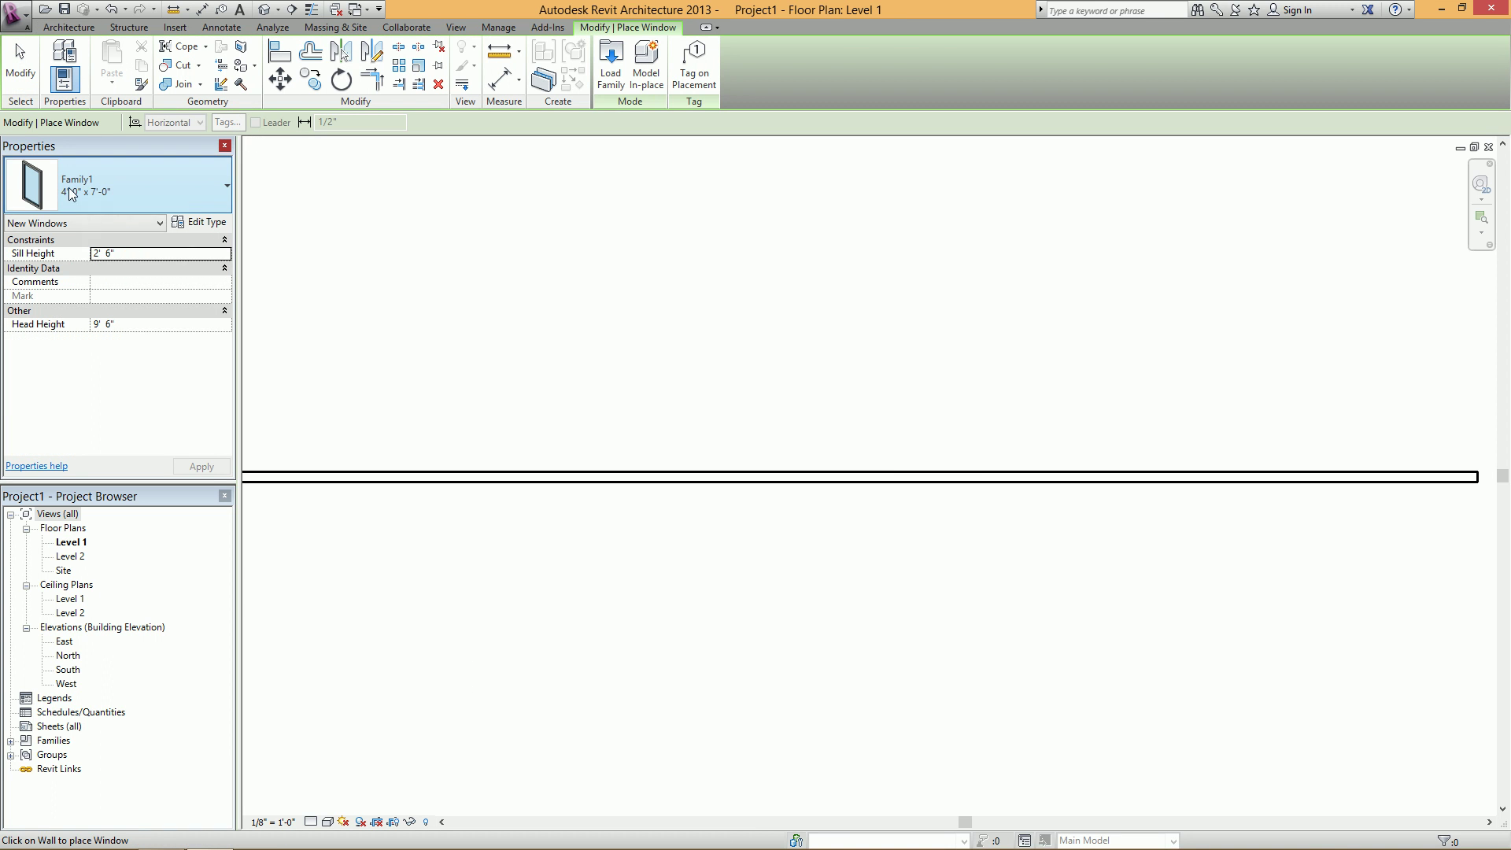
left_click(176, 186)
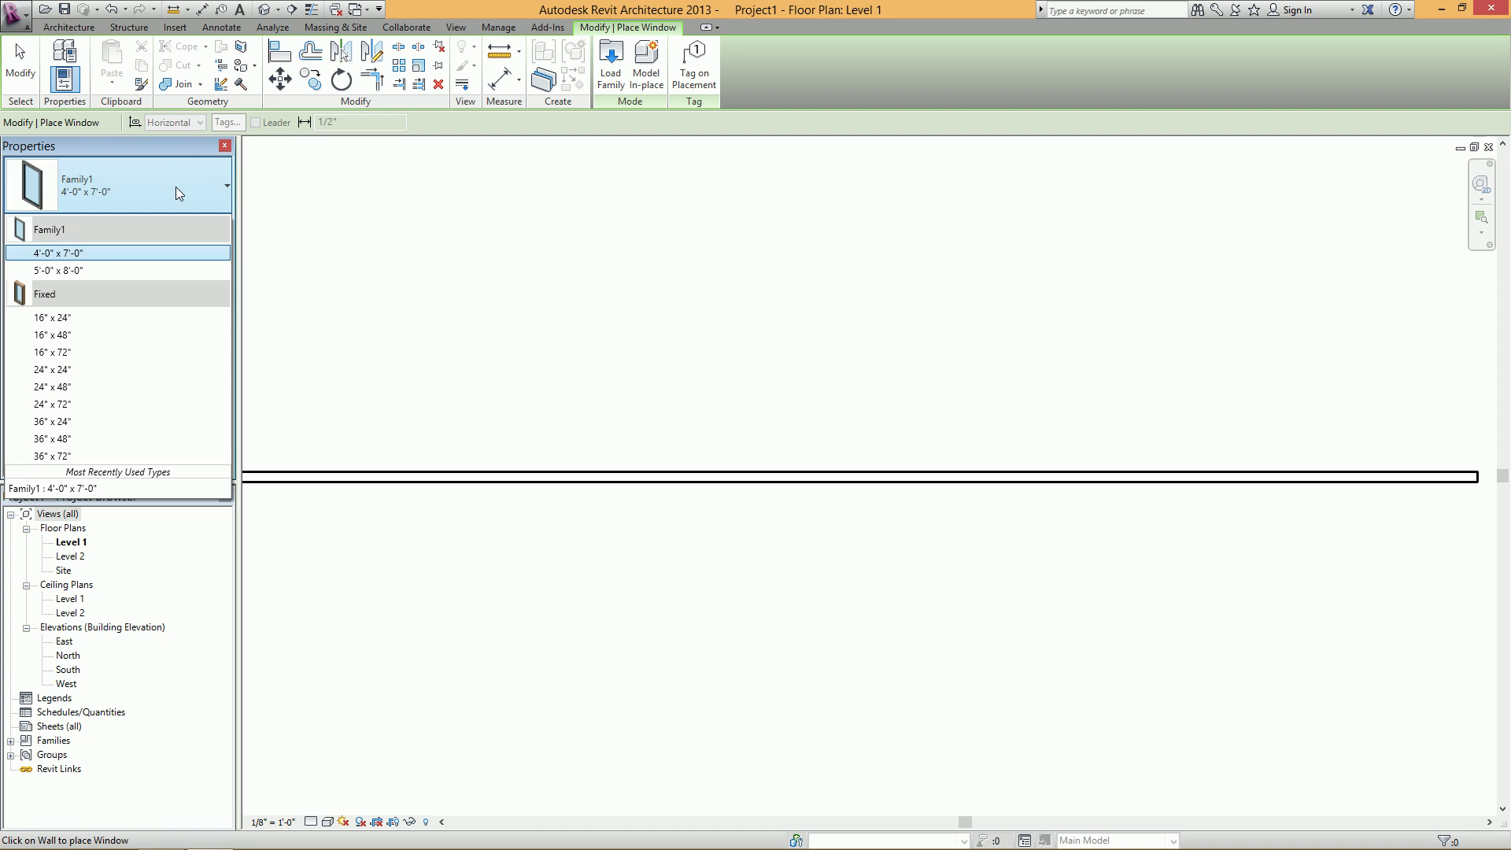
mouse_move(74, 239)
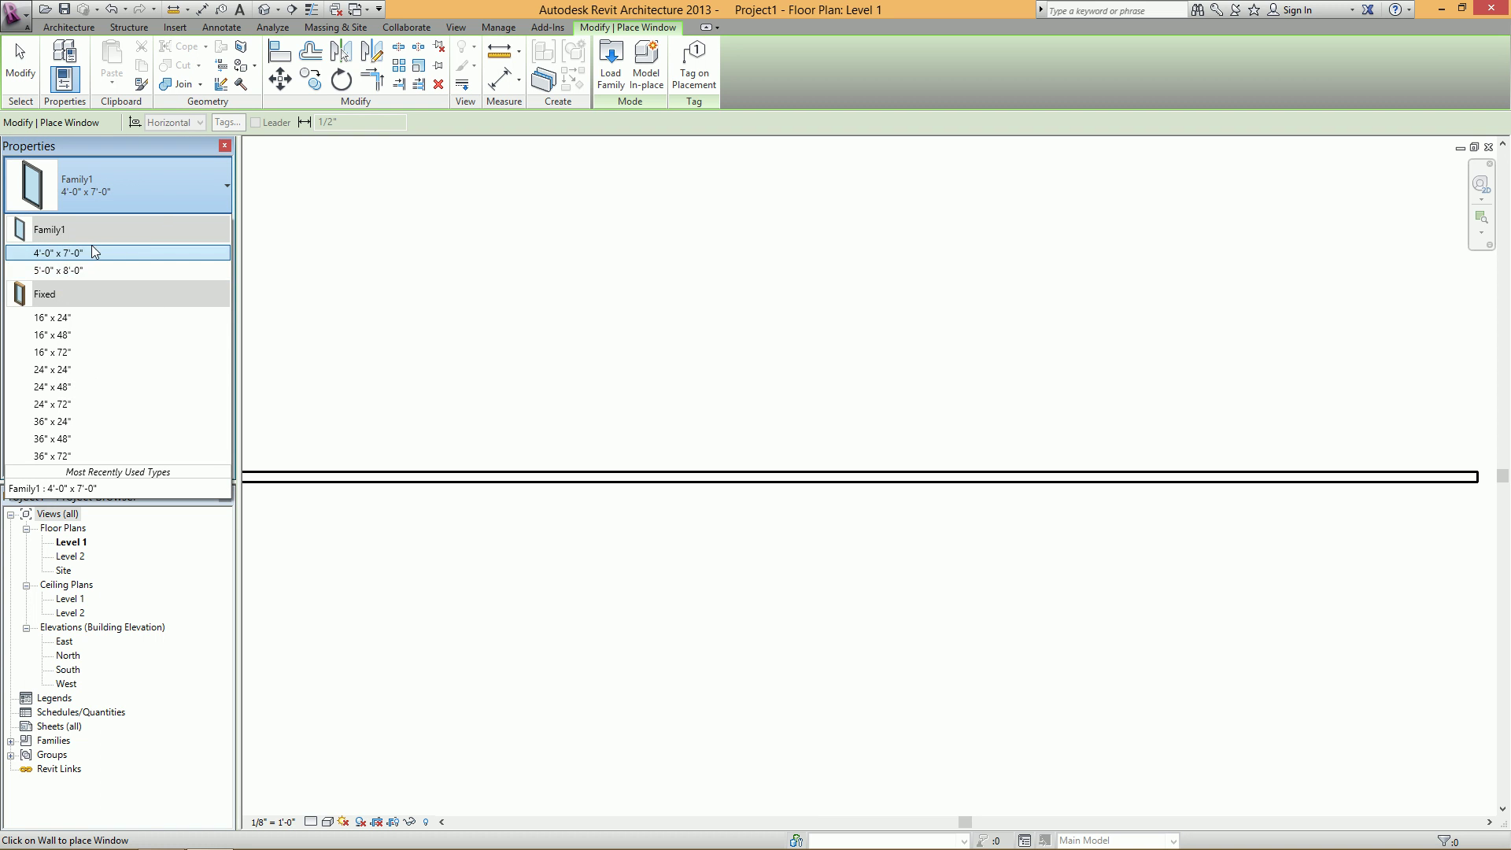
left_click(437, 460)
middle_click_drag(469, 436, 645, 461)
scroll(659, 488, "up", 1)
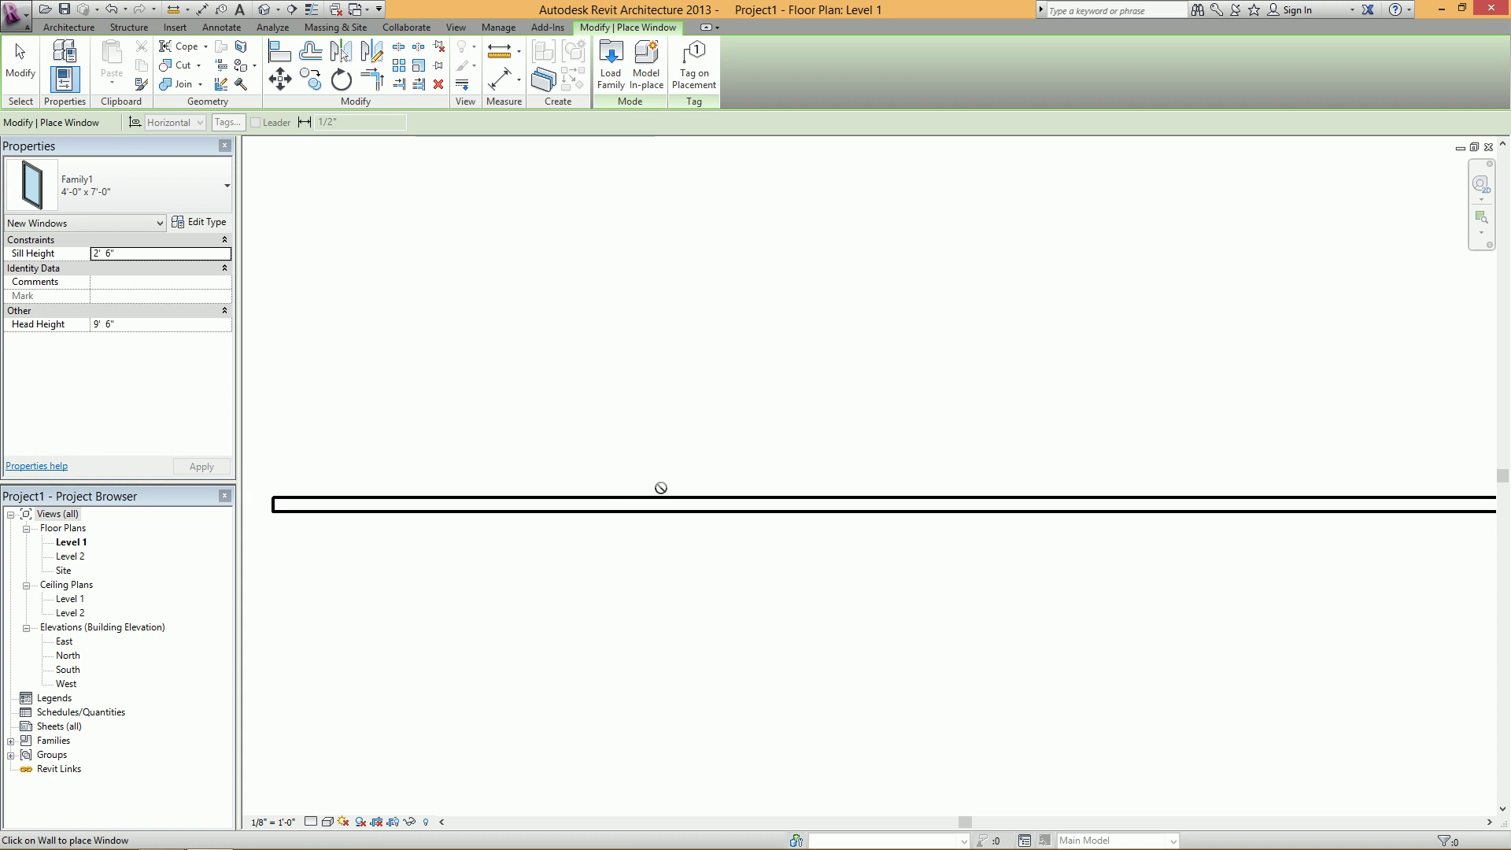
scroll(661, 495, "down", 2)
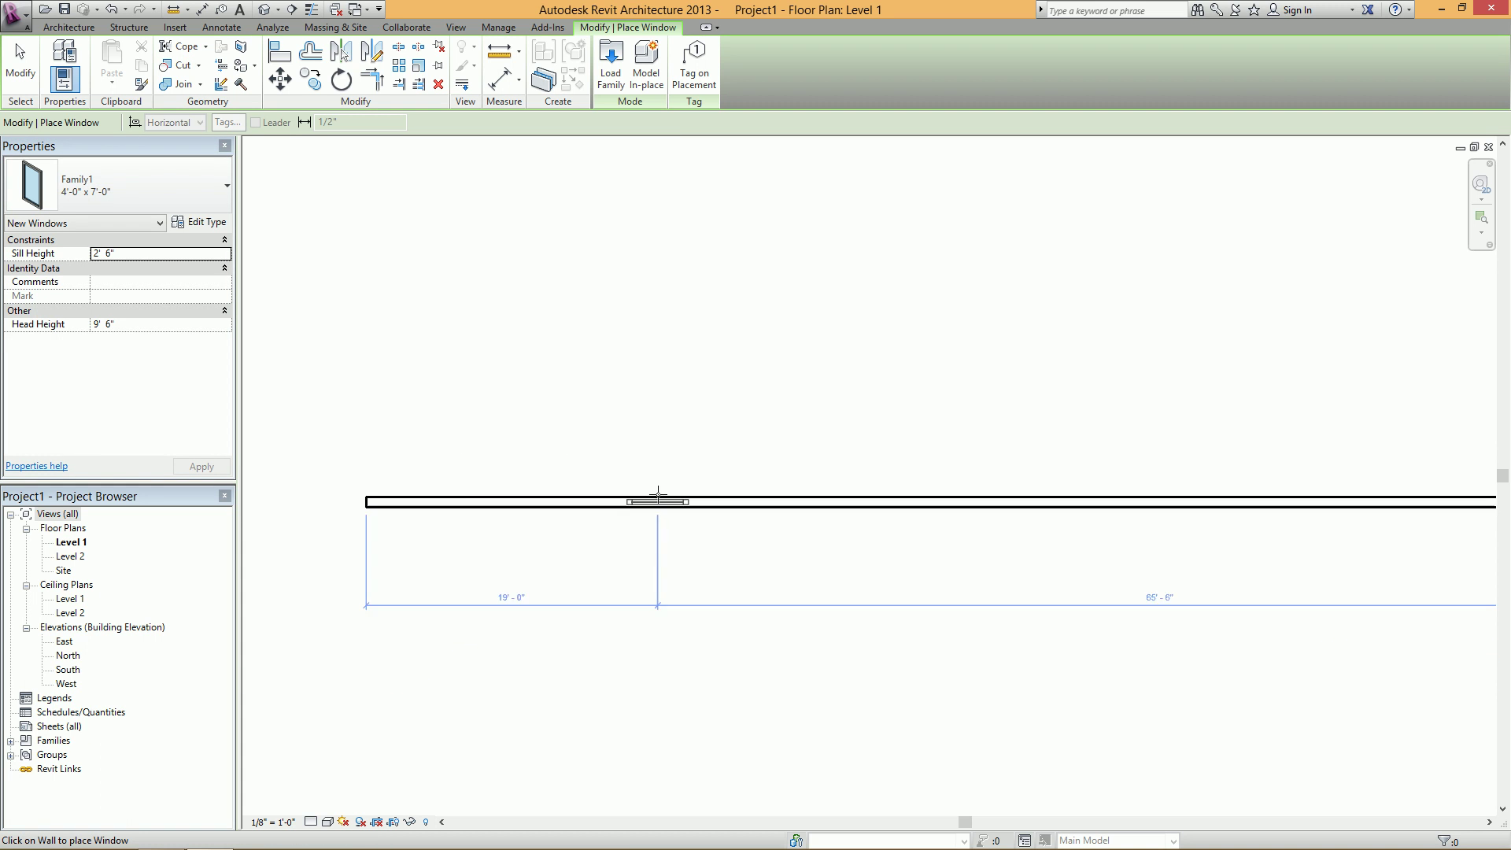
scroll(656, 498, "up", 1)
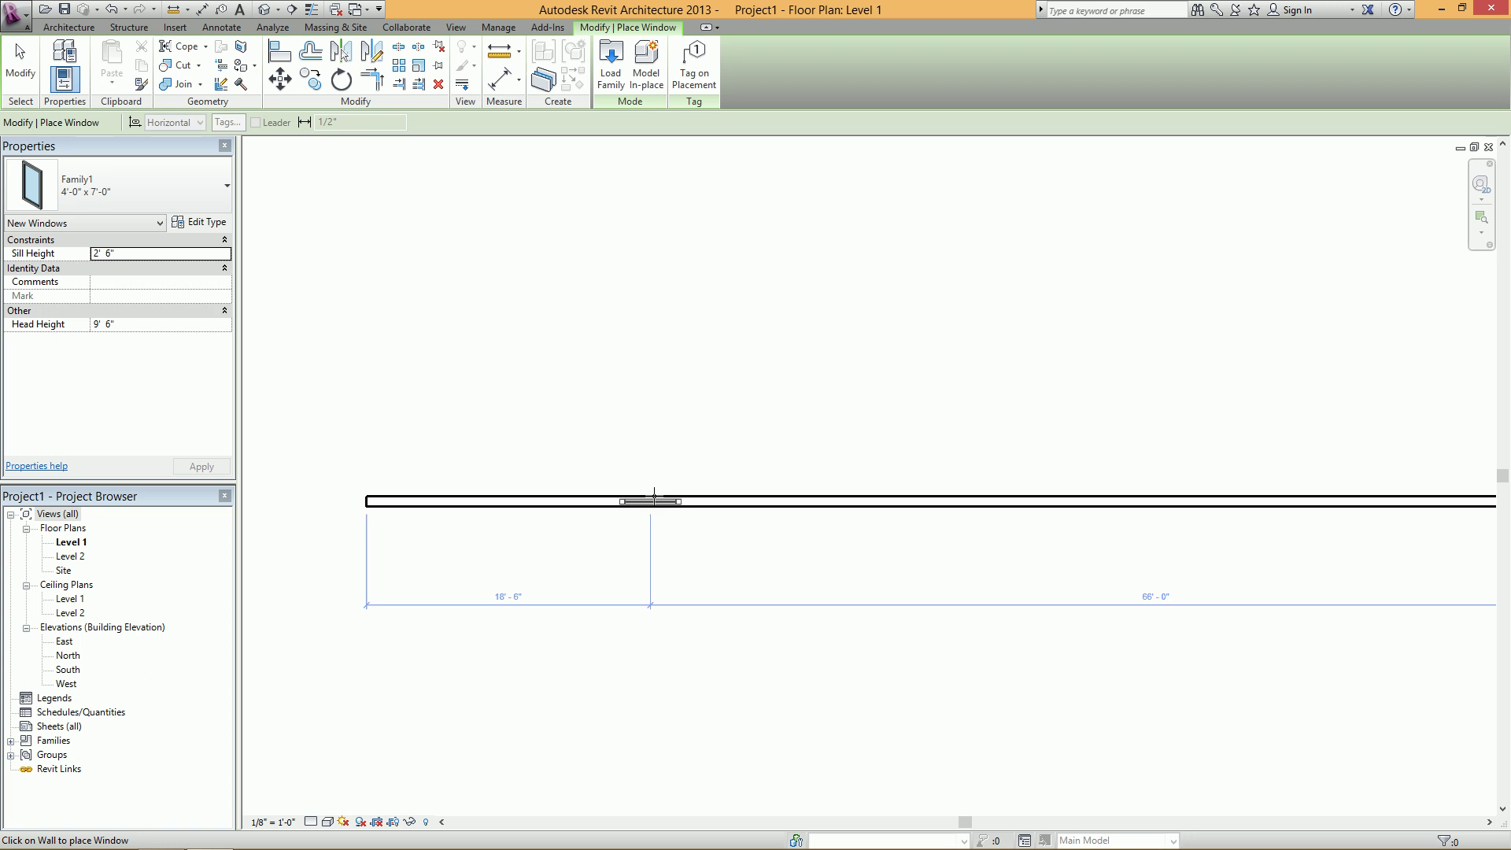
left_click(654, 495)
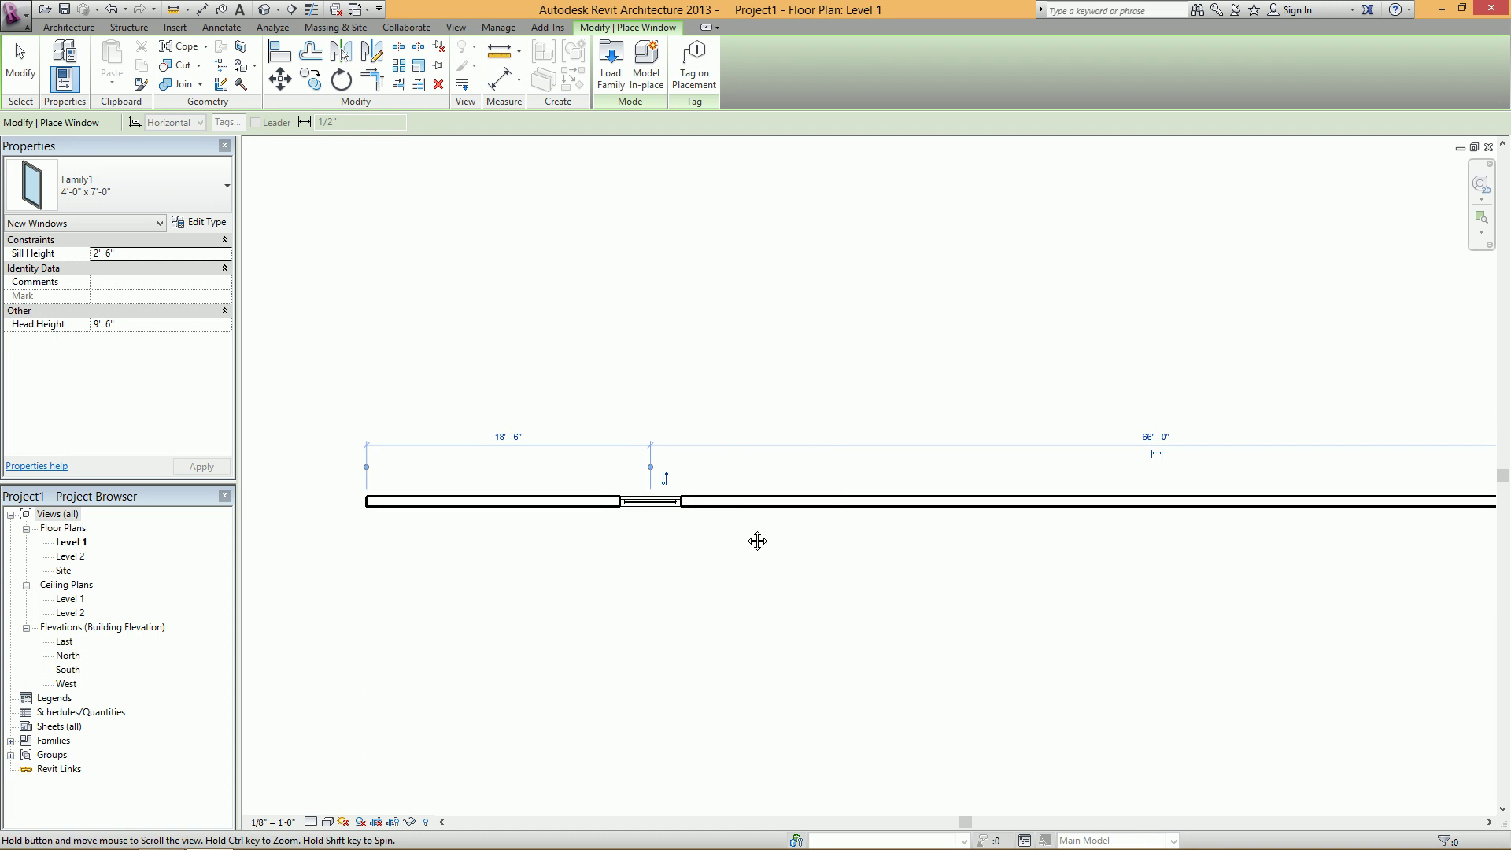
- Place a Family1 5'-0" x 8'-0" window in the wall to the right of the first window and end placement
middle_click_drag(668, 507, 573, 500)
scroll(573, 501, "up", 1)
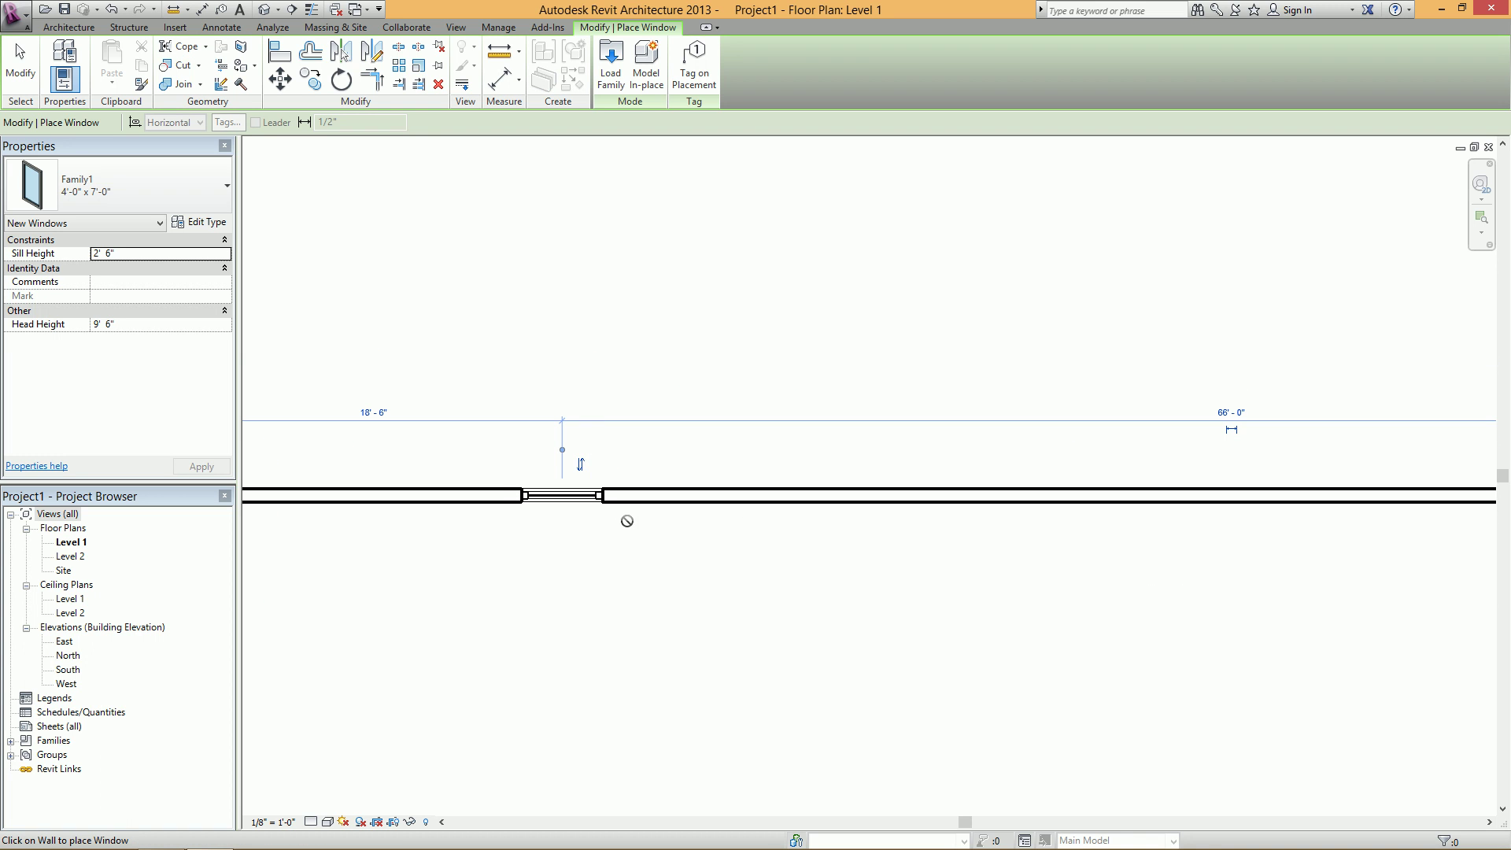
left_click(152, 194)
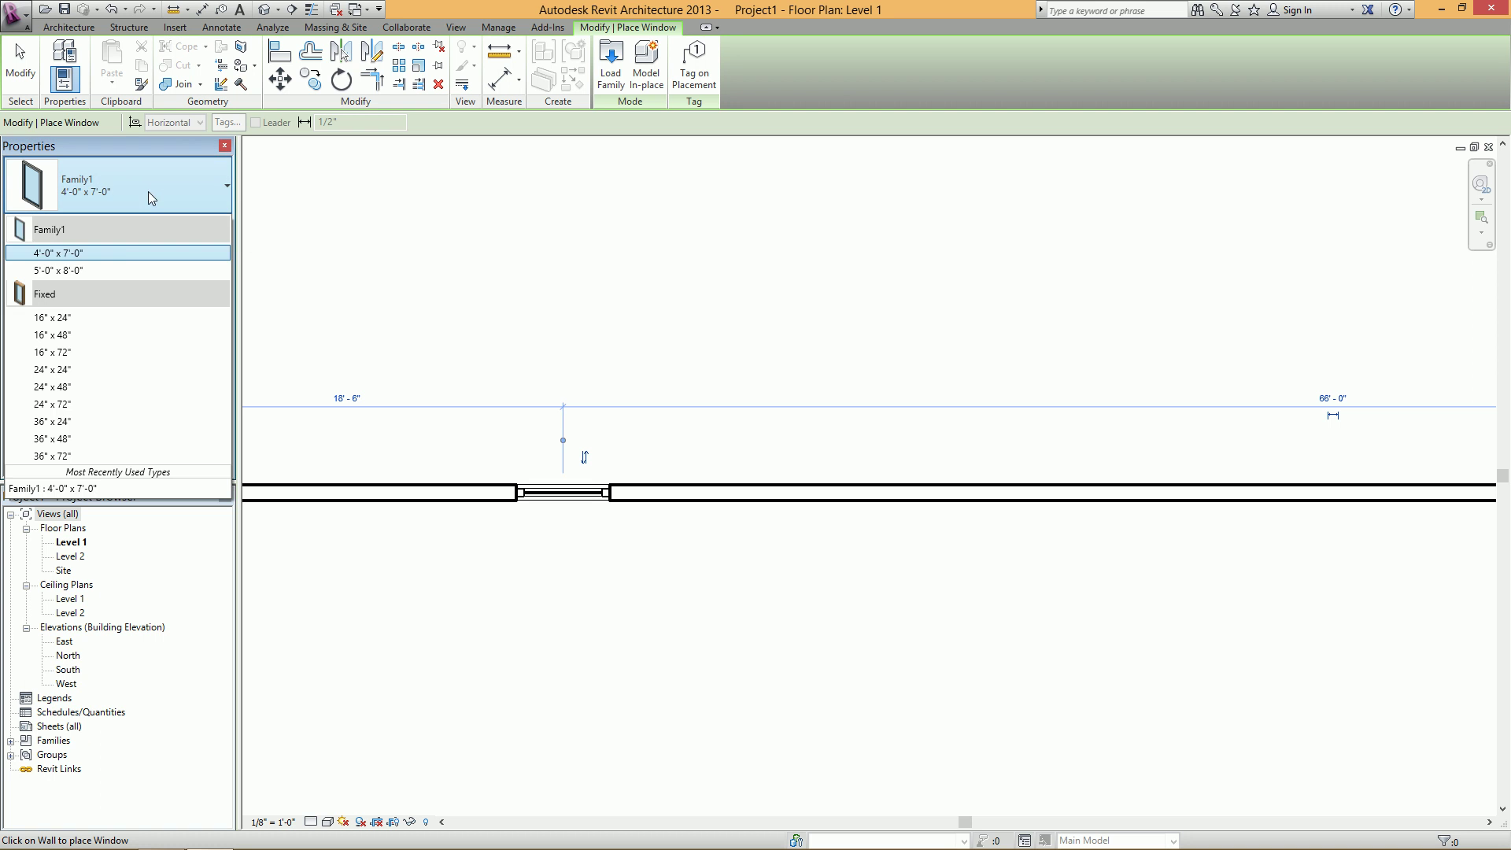
left_click(70, 270)
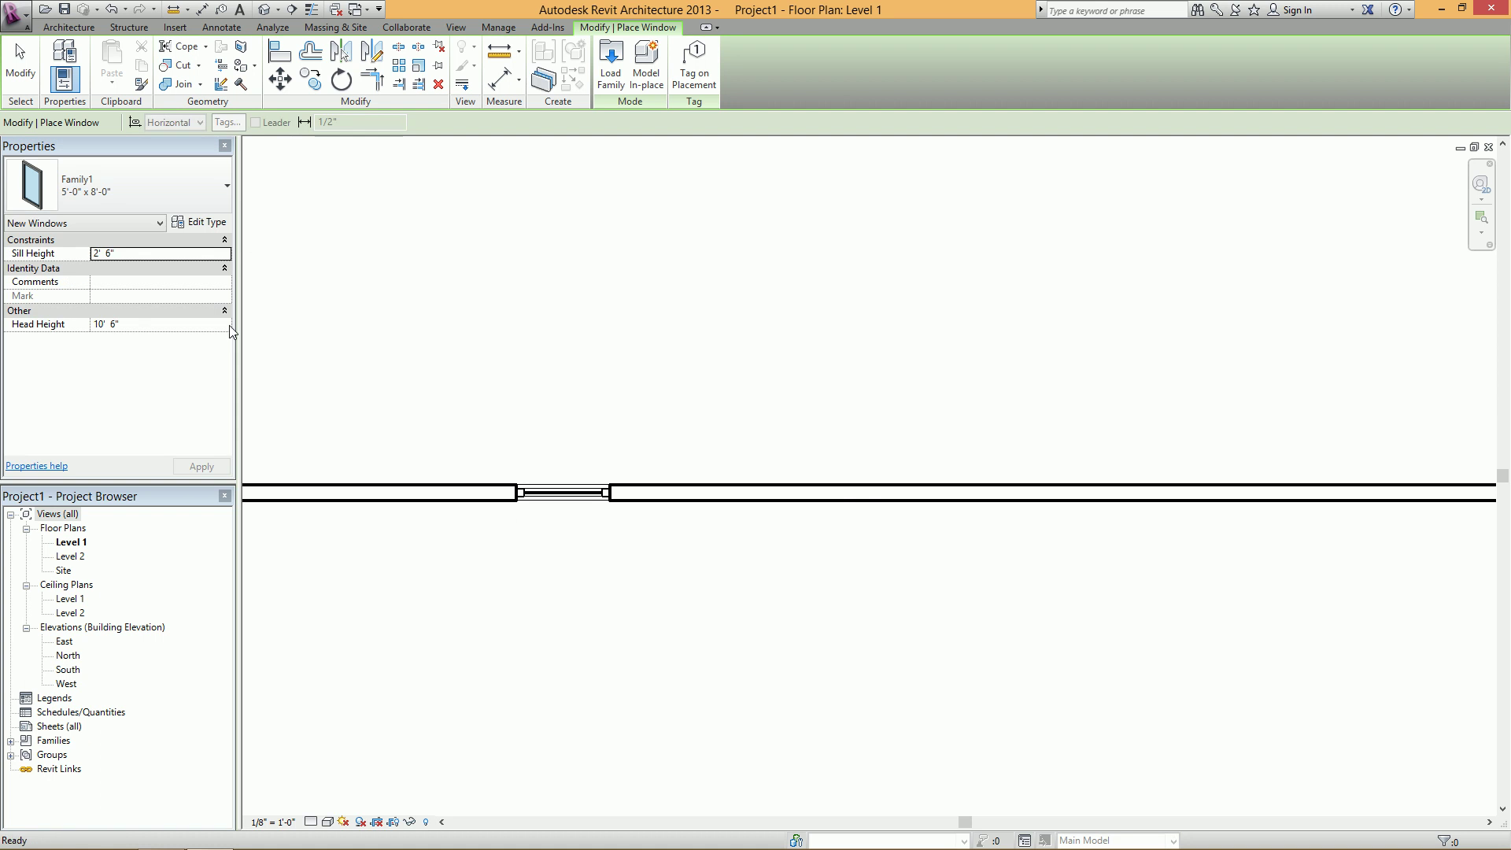
left_click(774, 483)
scroll(692, 517, "up", 2)
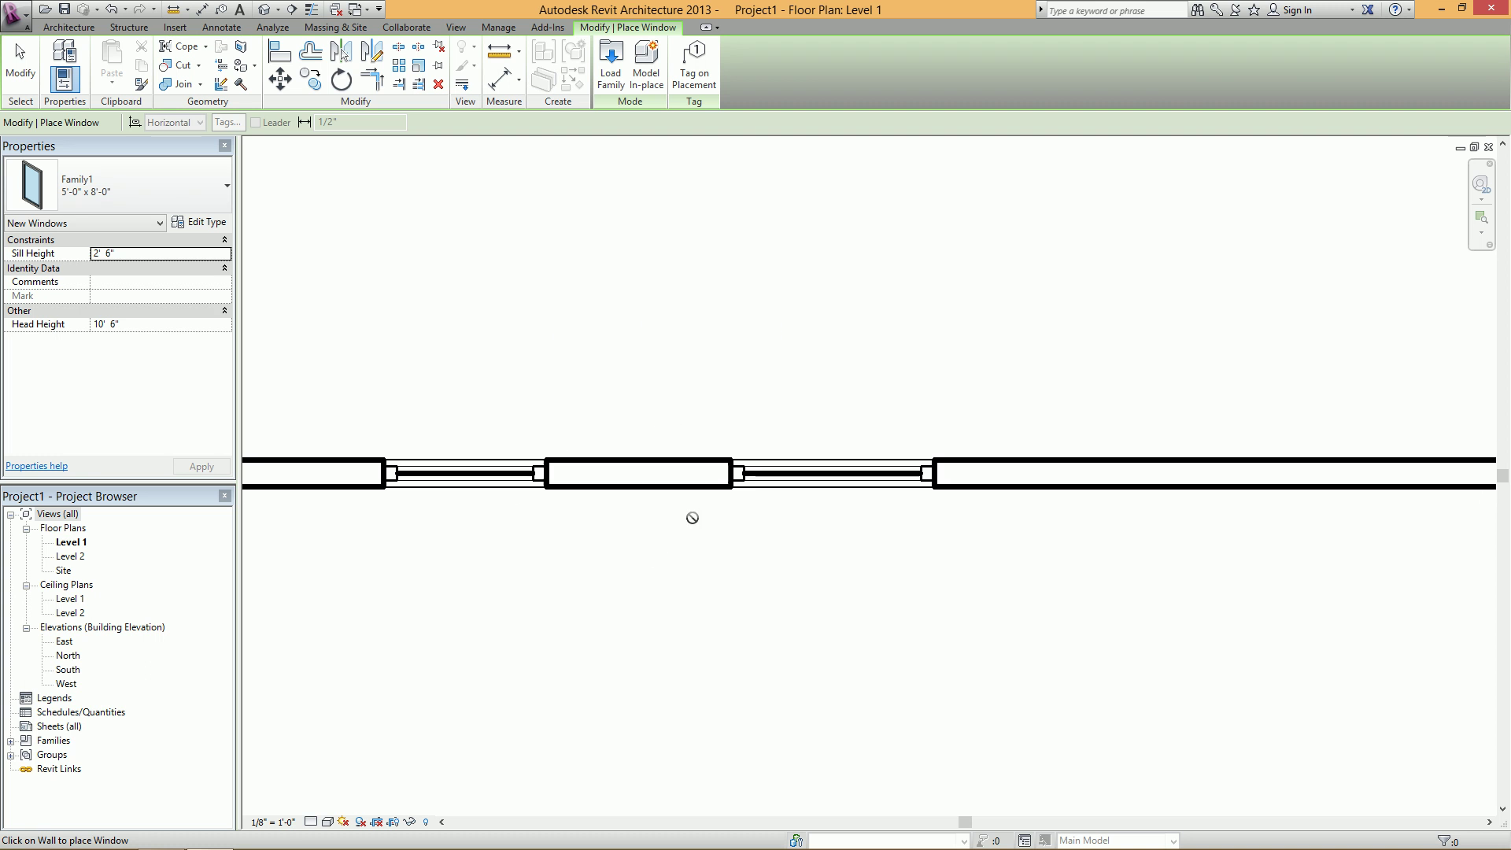
key("Escape")
key("Escape")
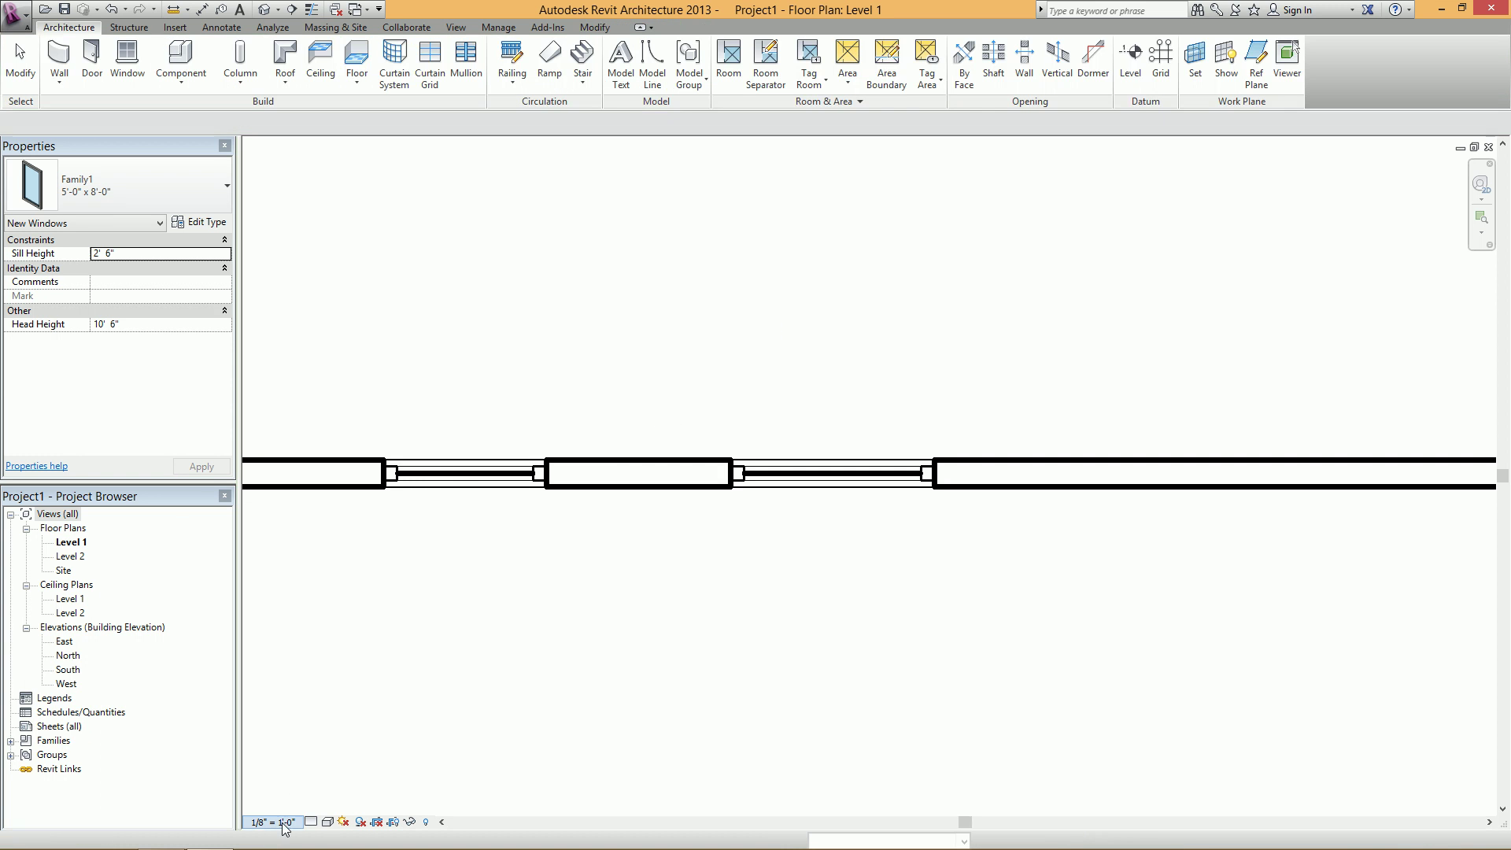
- Set the floor plan scale to 1/4" = 1'-0" and toggle Thin Lines on and off to compare the line weights
left_click(272, 822)
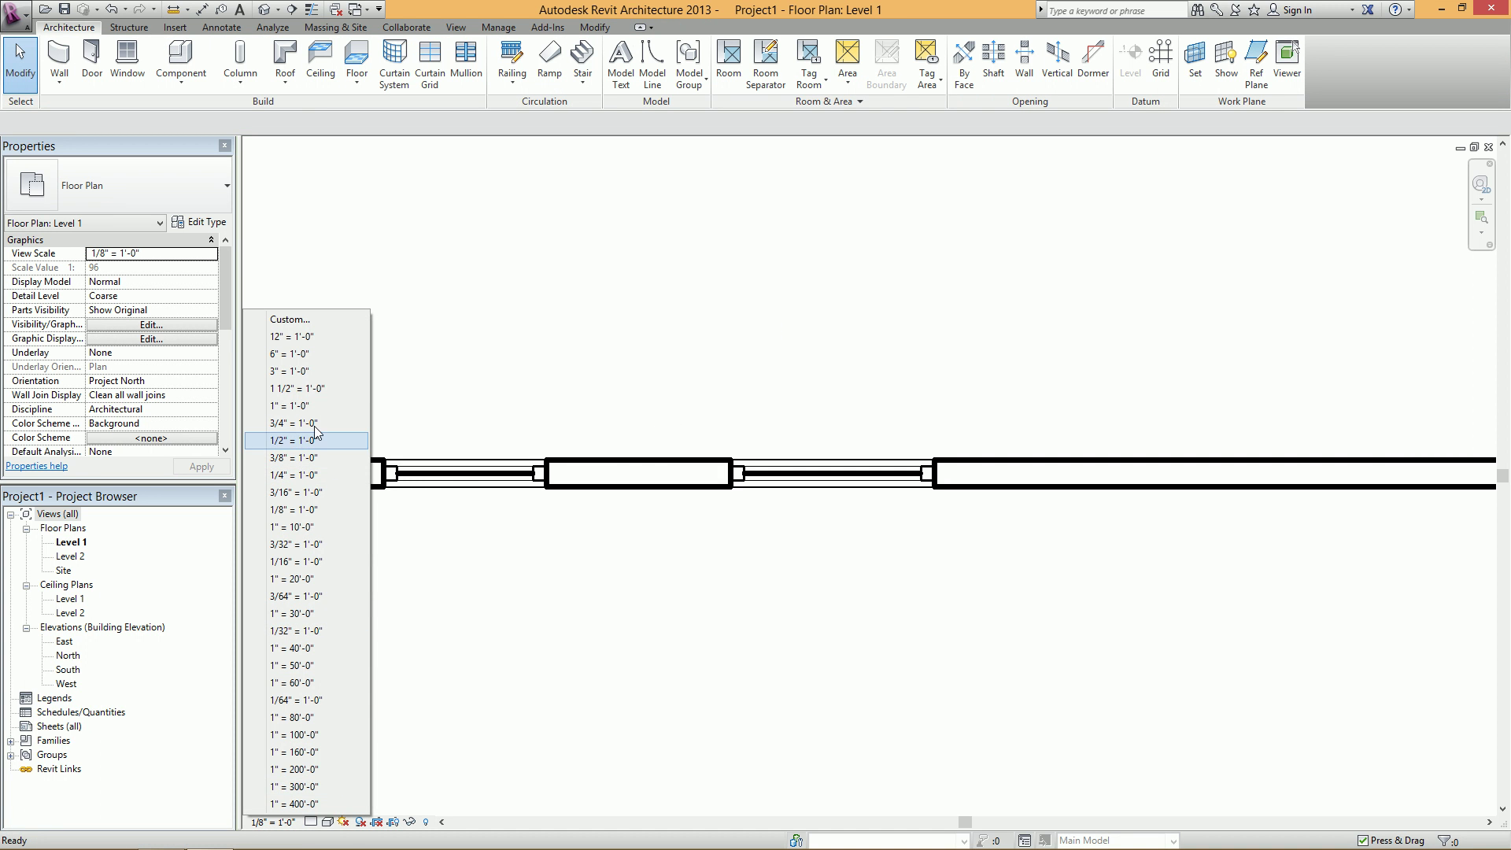
left_click(322, 475)
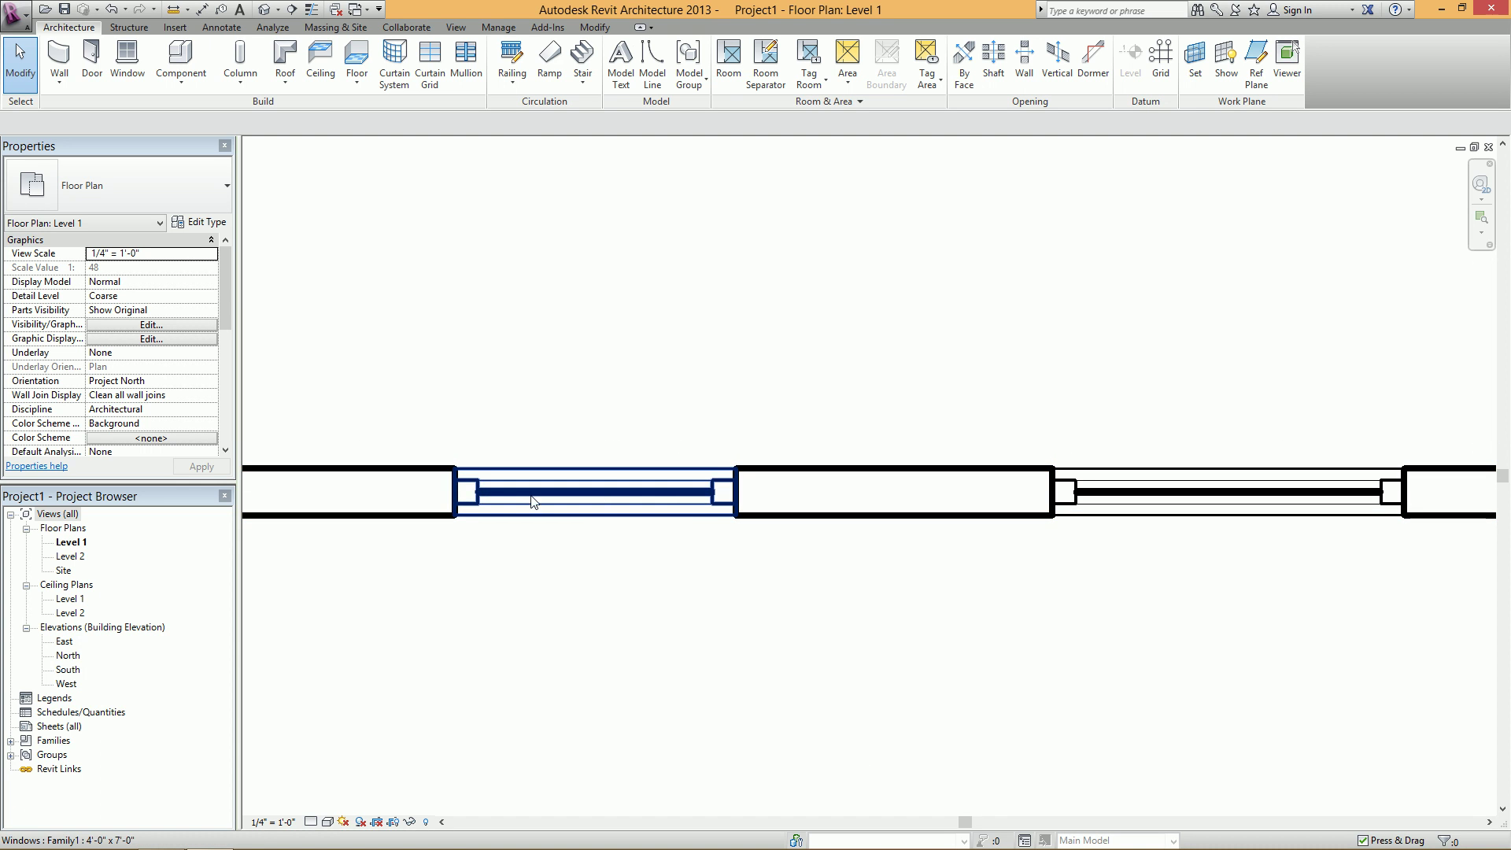
left_click(312, 9)
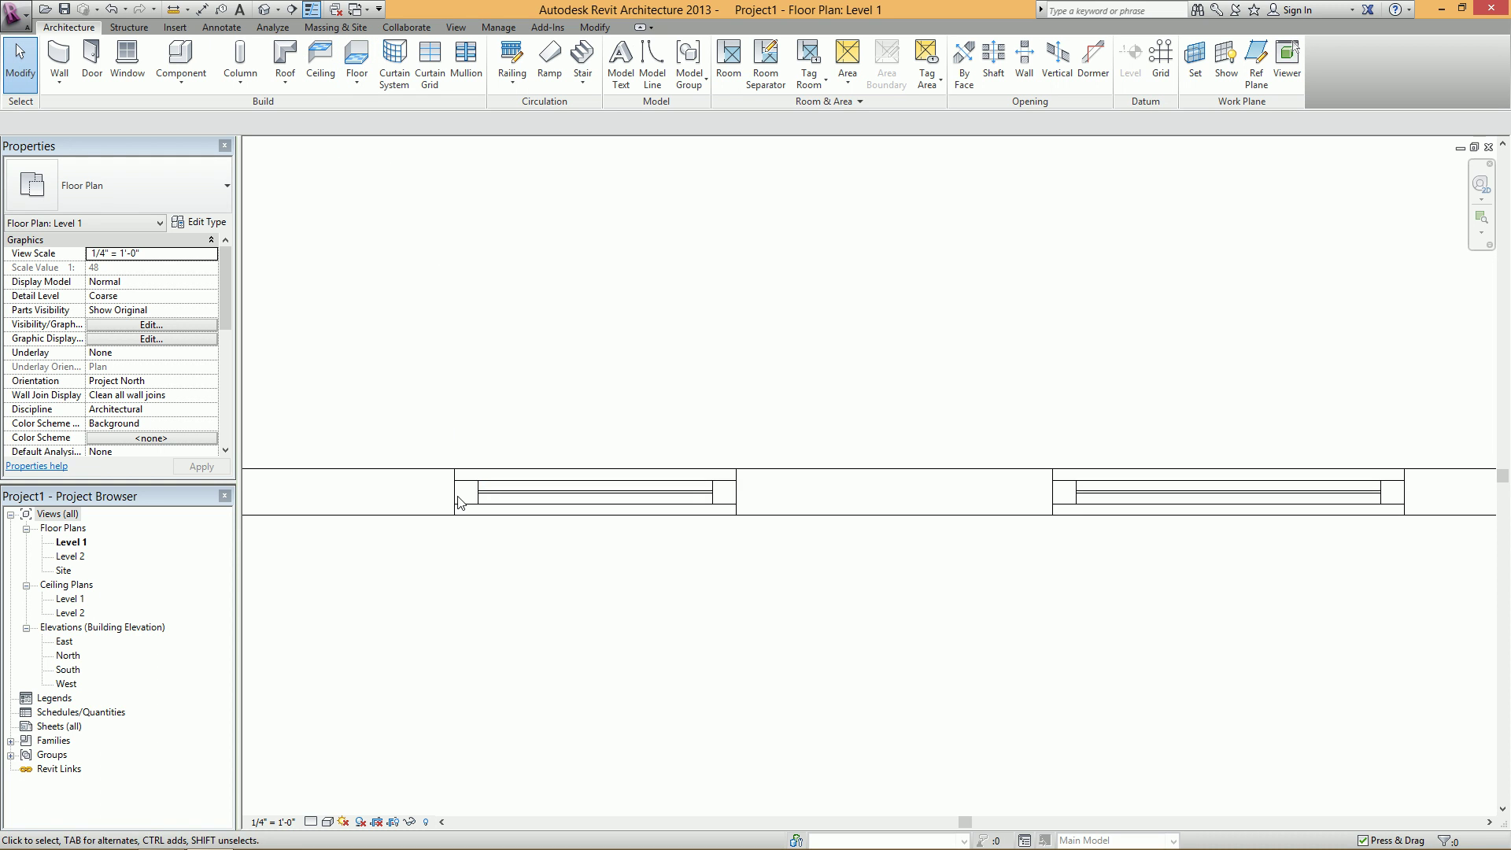
left_click(312, 11)
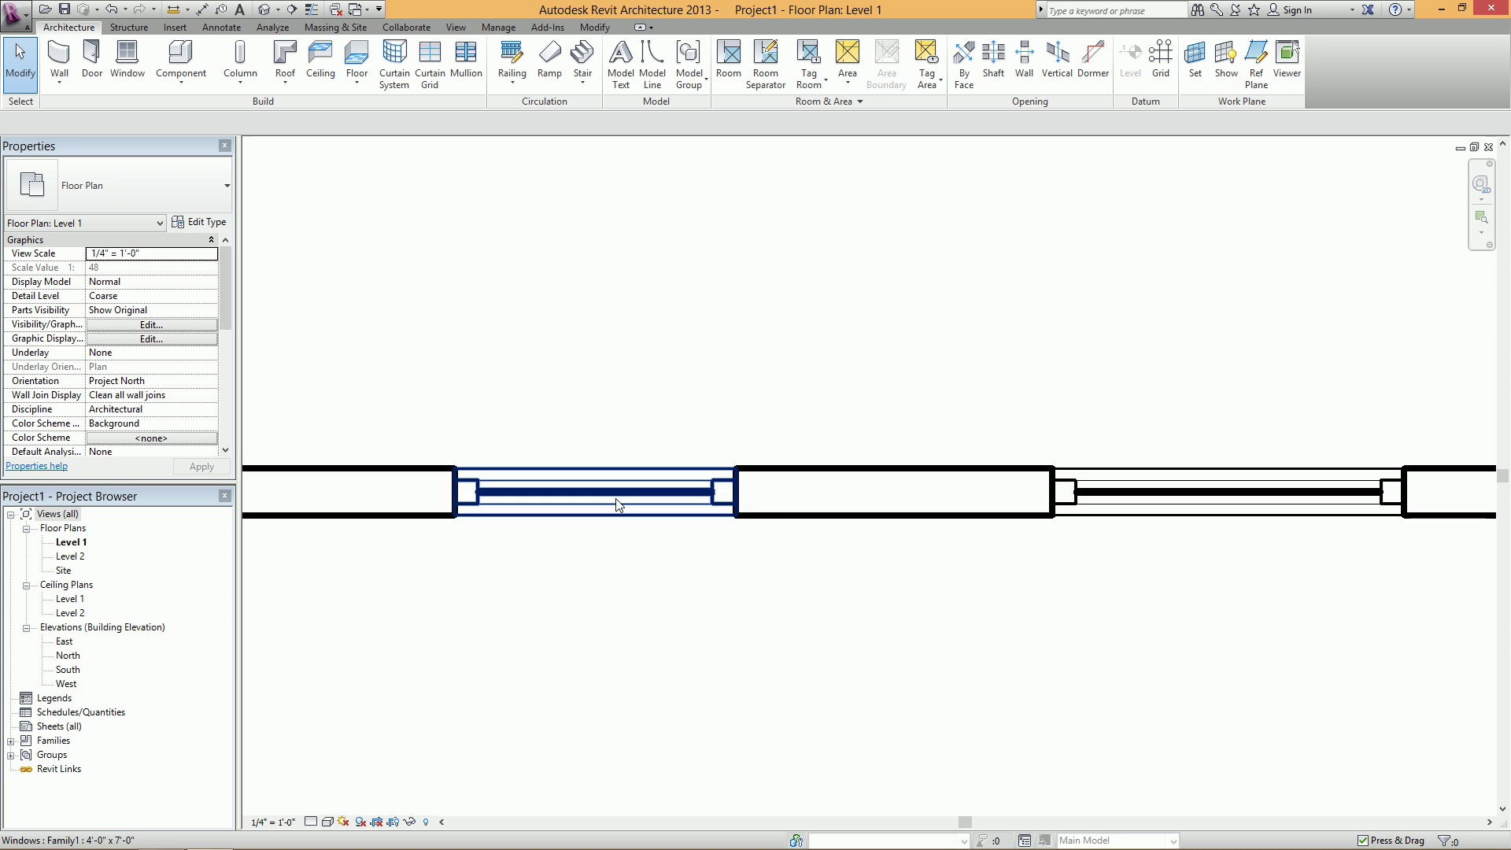
- Open the project's Object Styles, expand the Windows subcategories and move the dialog clear of the first window
left_click(507, 28)
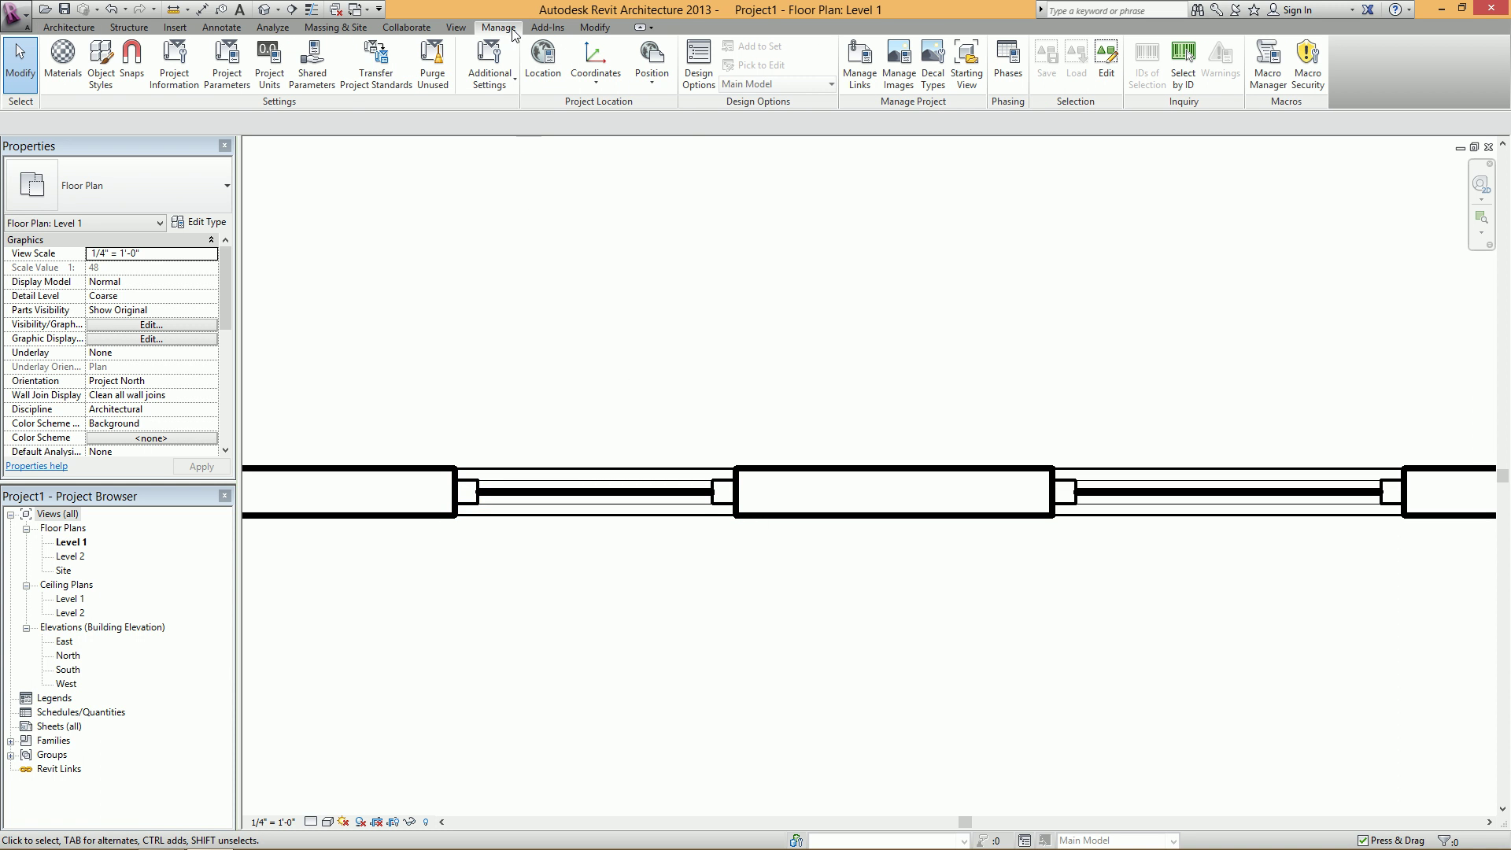
left_click(100, 71)
left_click_drag(1041, 335, 1040, 460)
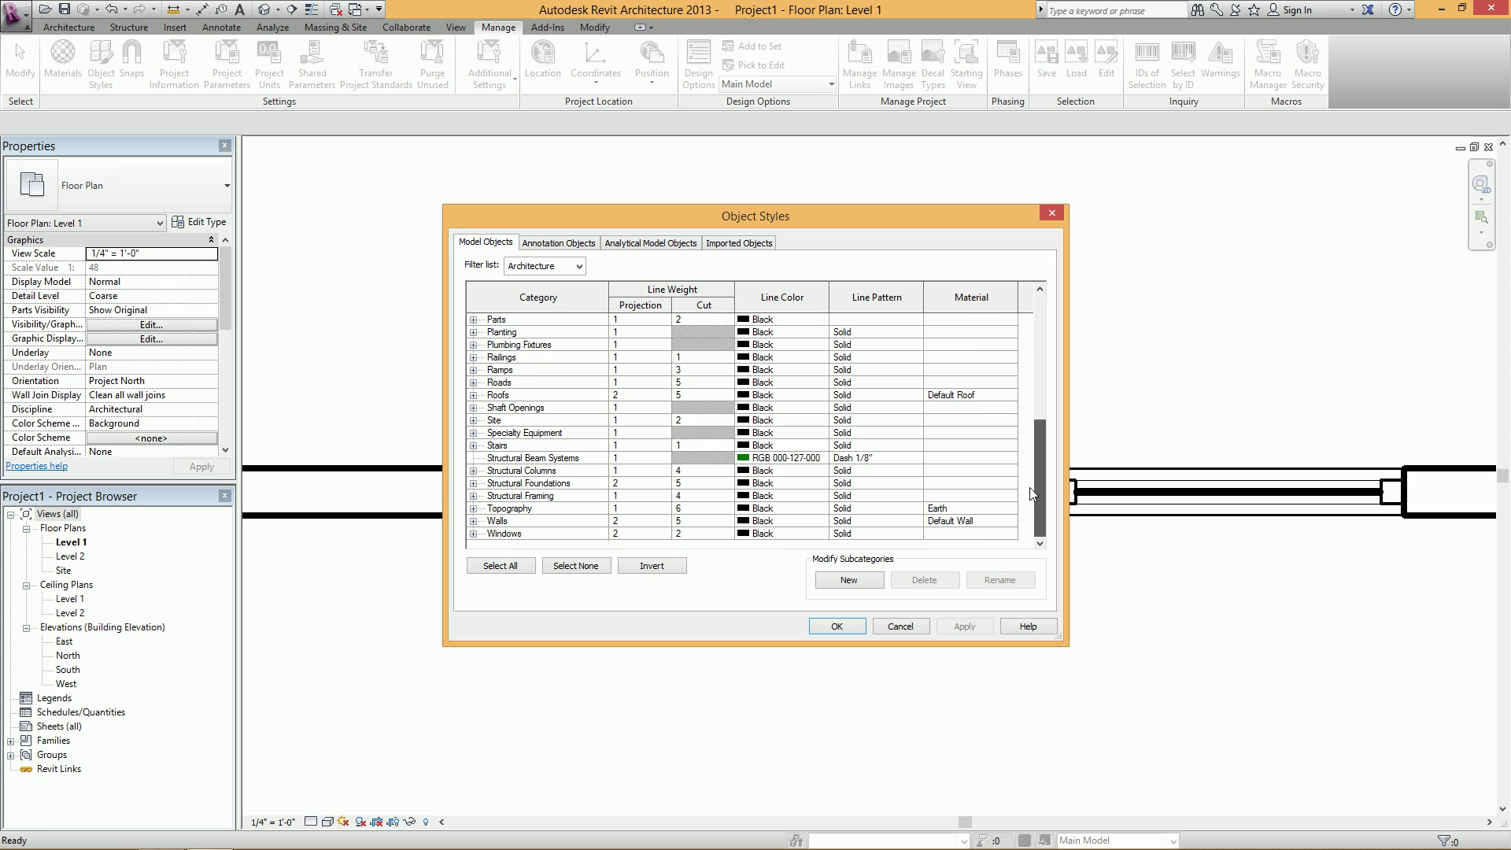
left_click(532, 534)
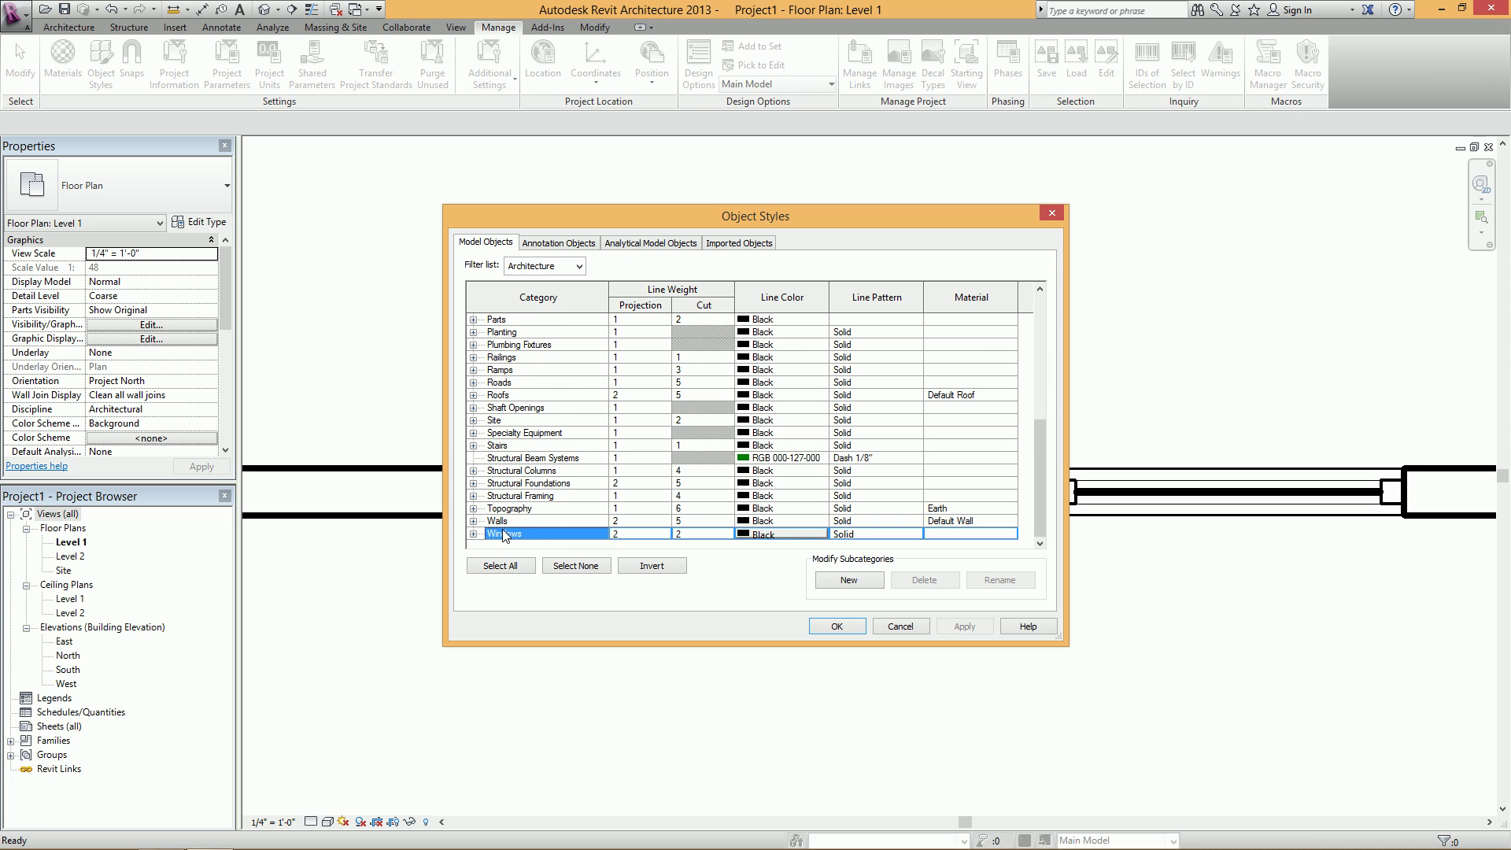
left_click(473, 534)
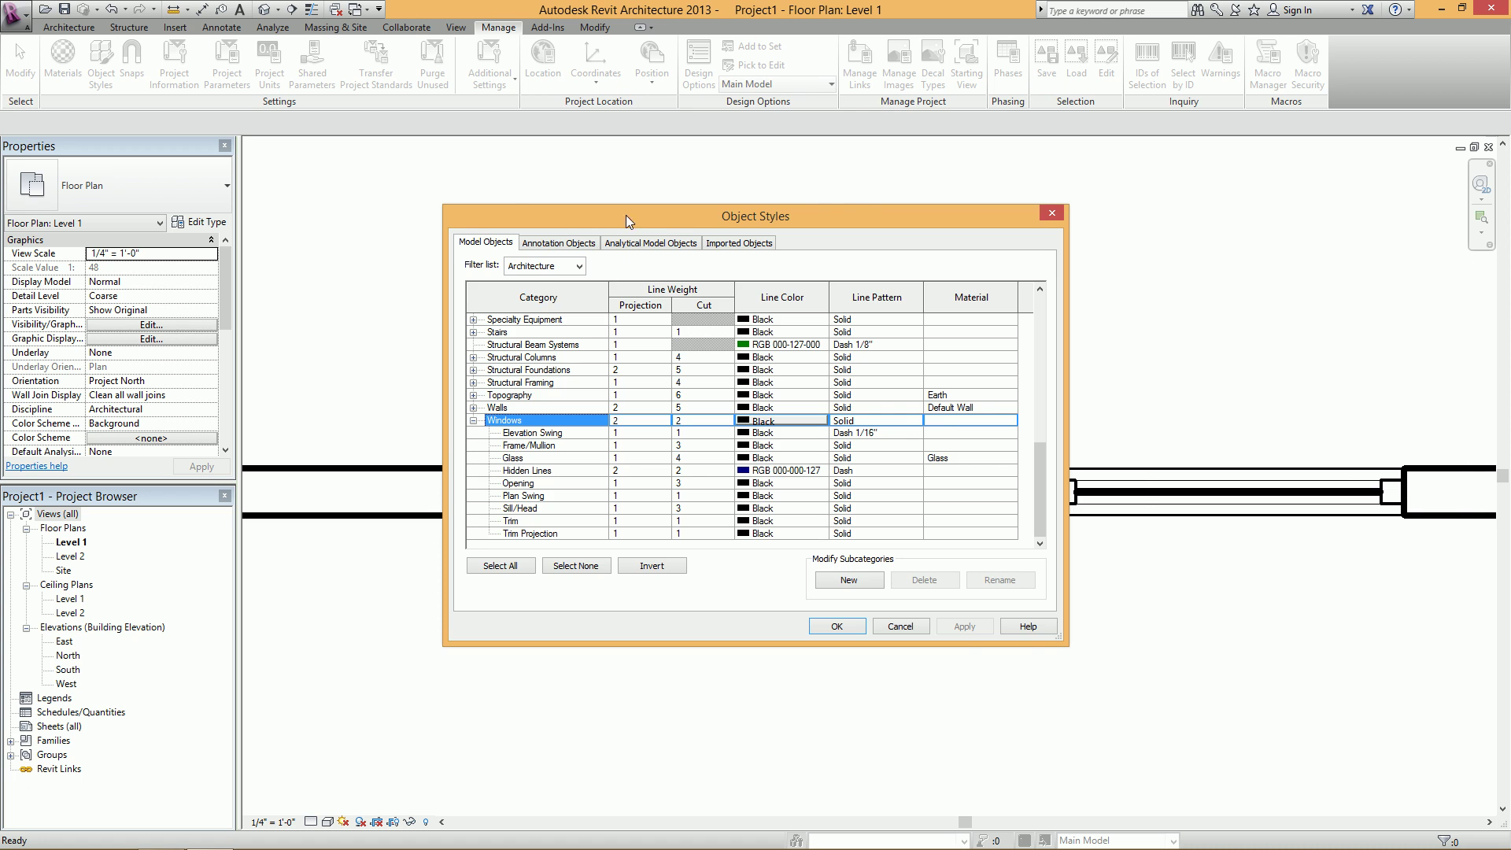
left_click_drag(627, 223, 1016, 233)
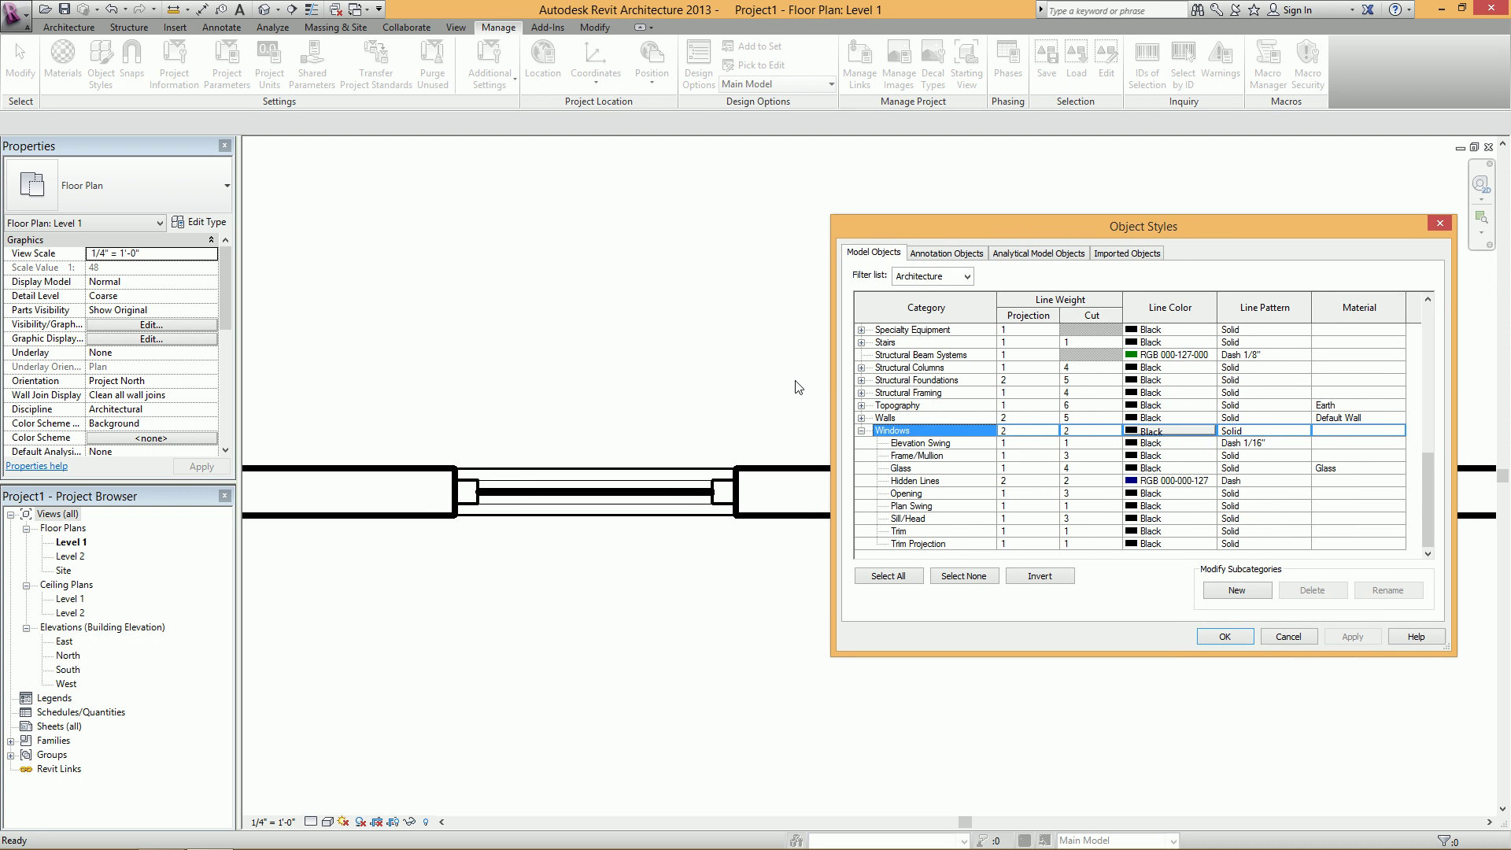
- Set the cut line weight of the Windows Glass subcategory to 2 and apply it
left_click(914, 470)
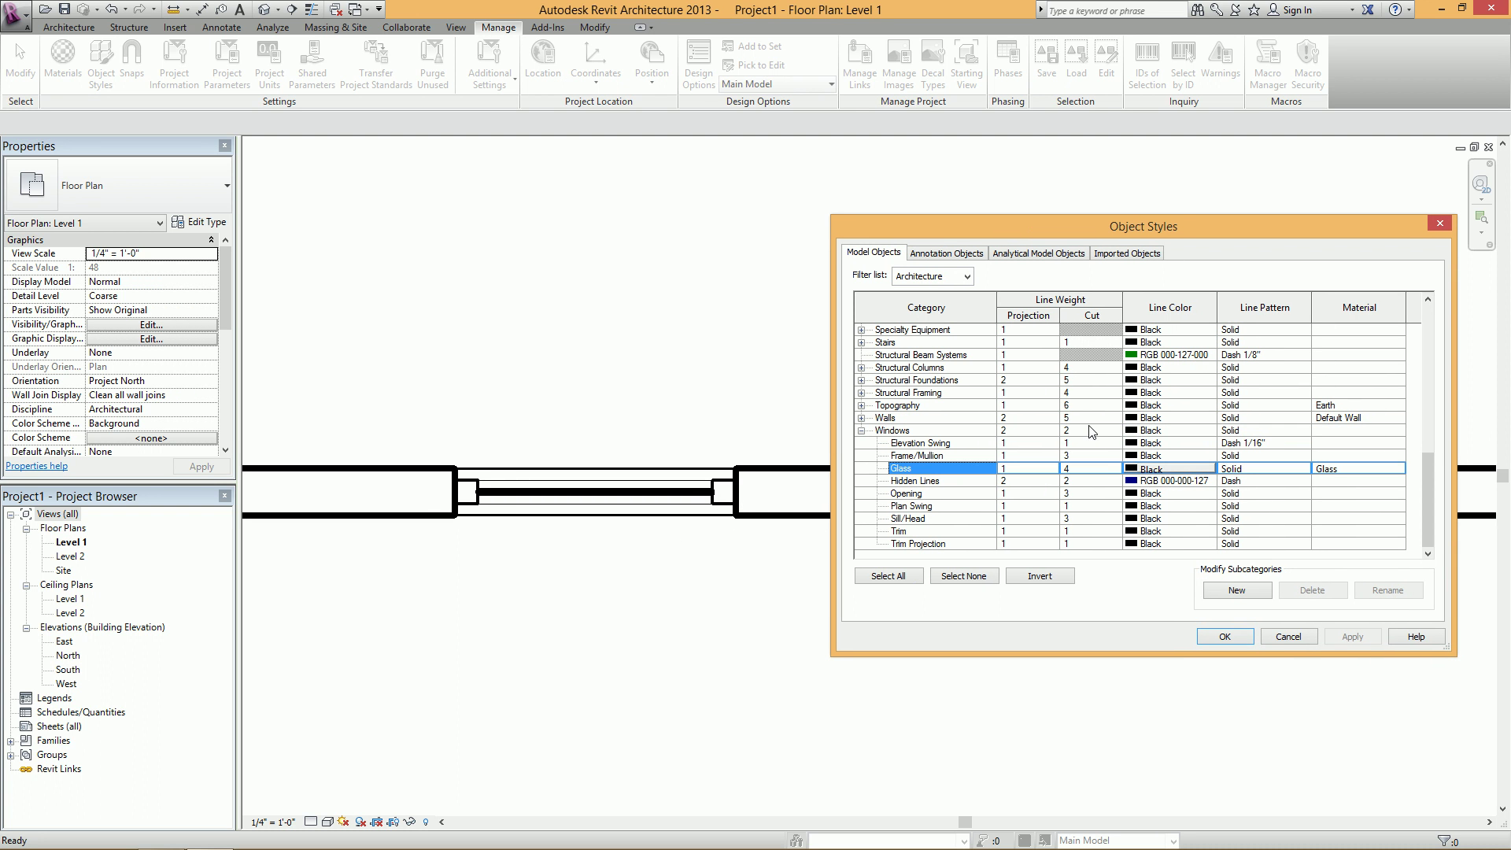
left_click(1118, 470)
left_click(1115, 469)
left_click(1114, 480)
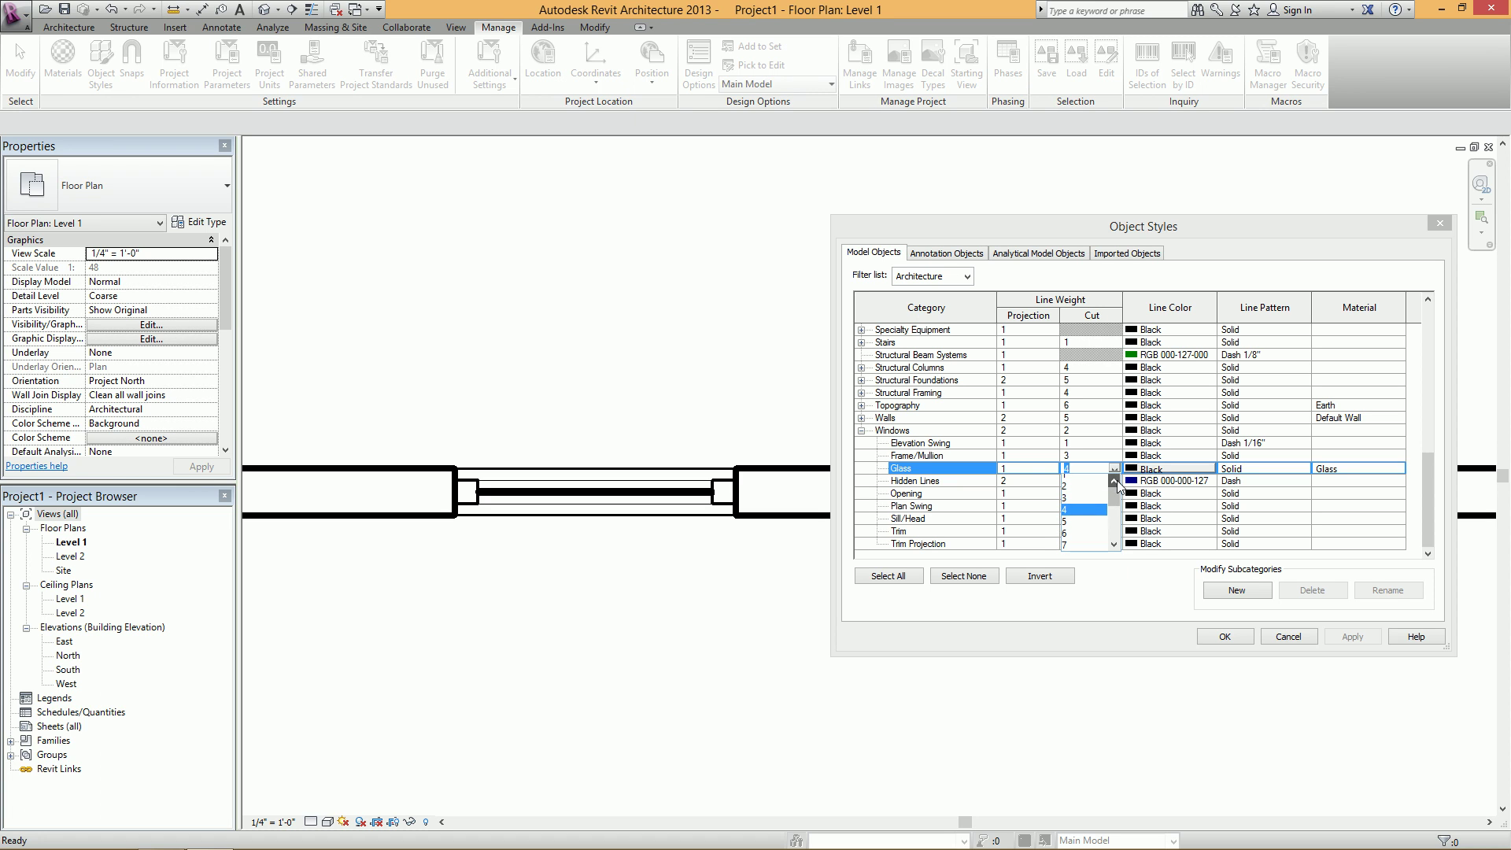
left_click(1114, 480)
left_click(1072, 493)
left_click(1355, 637)
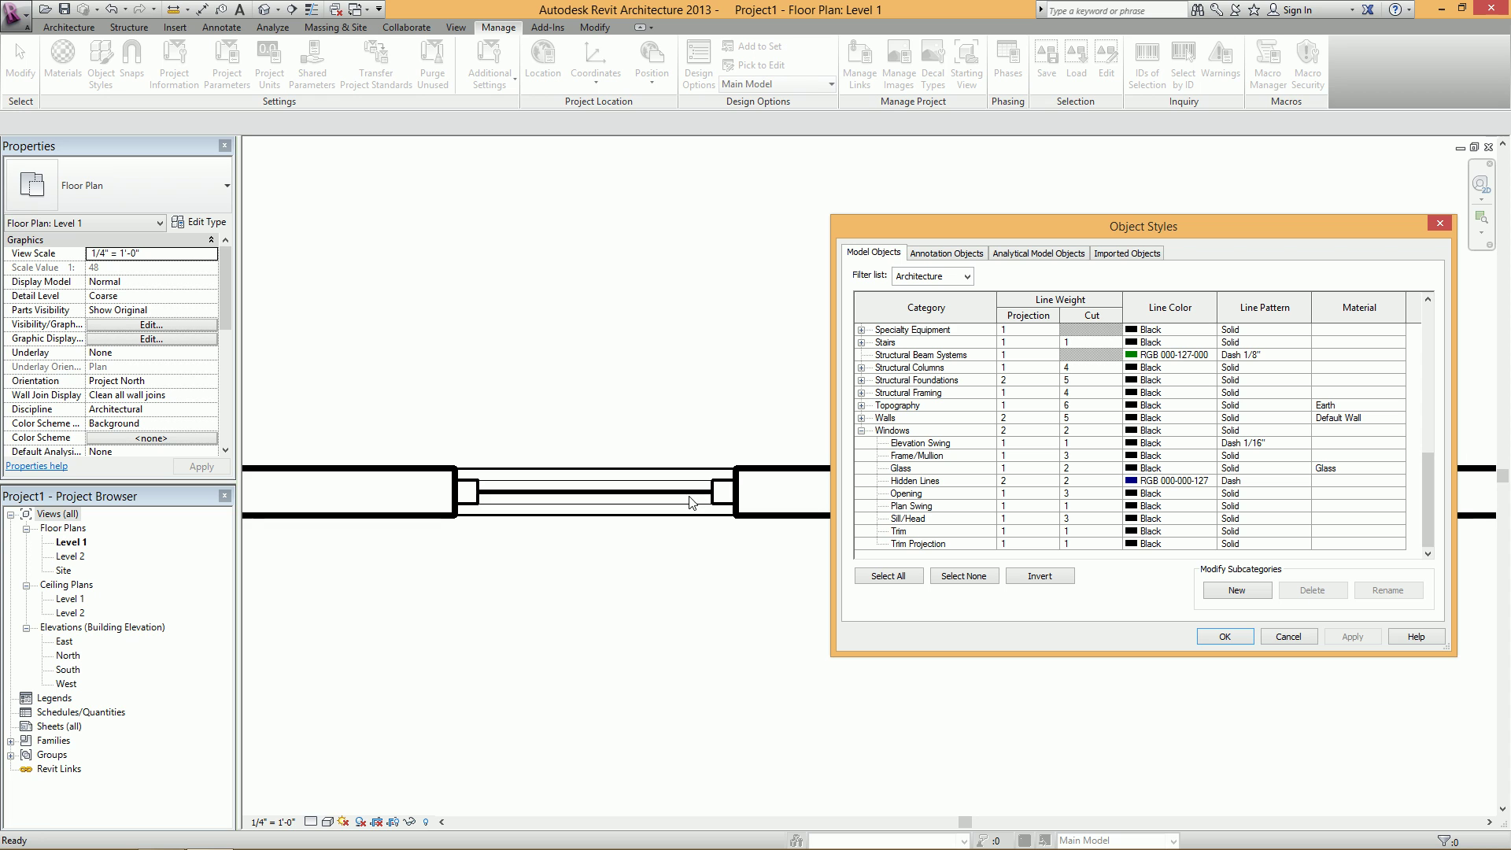
- Set the cut line weight of the Windows Glass subcategory to 1 and apply it
left_click(1088, 471)
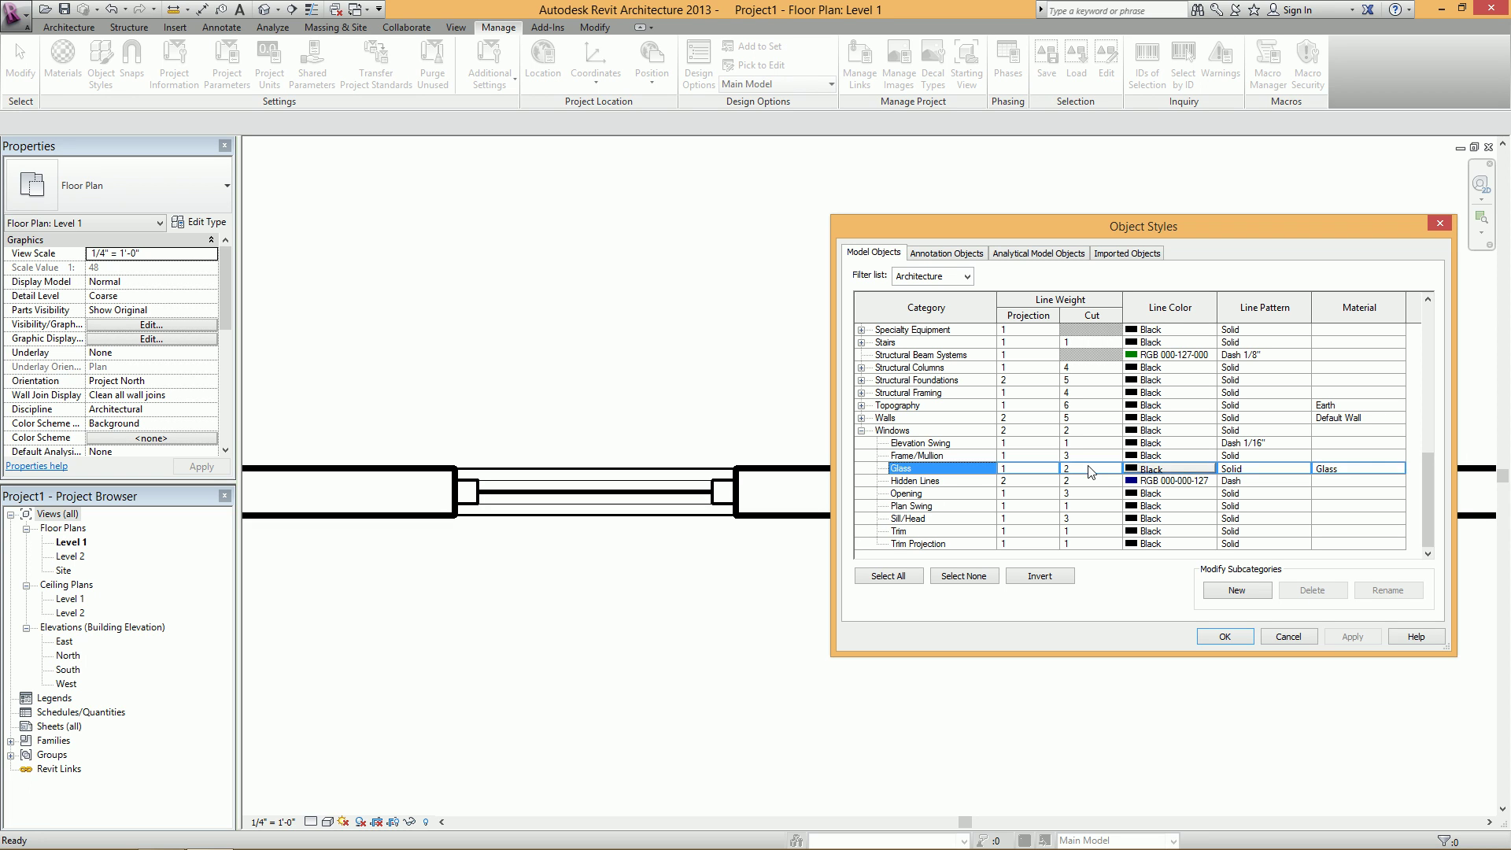
left_click(1117, 471)
left_click(1114, 469)
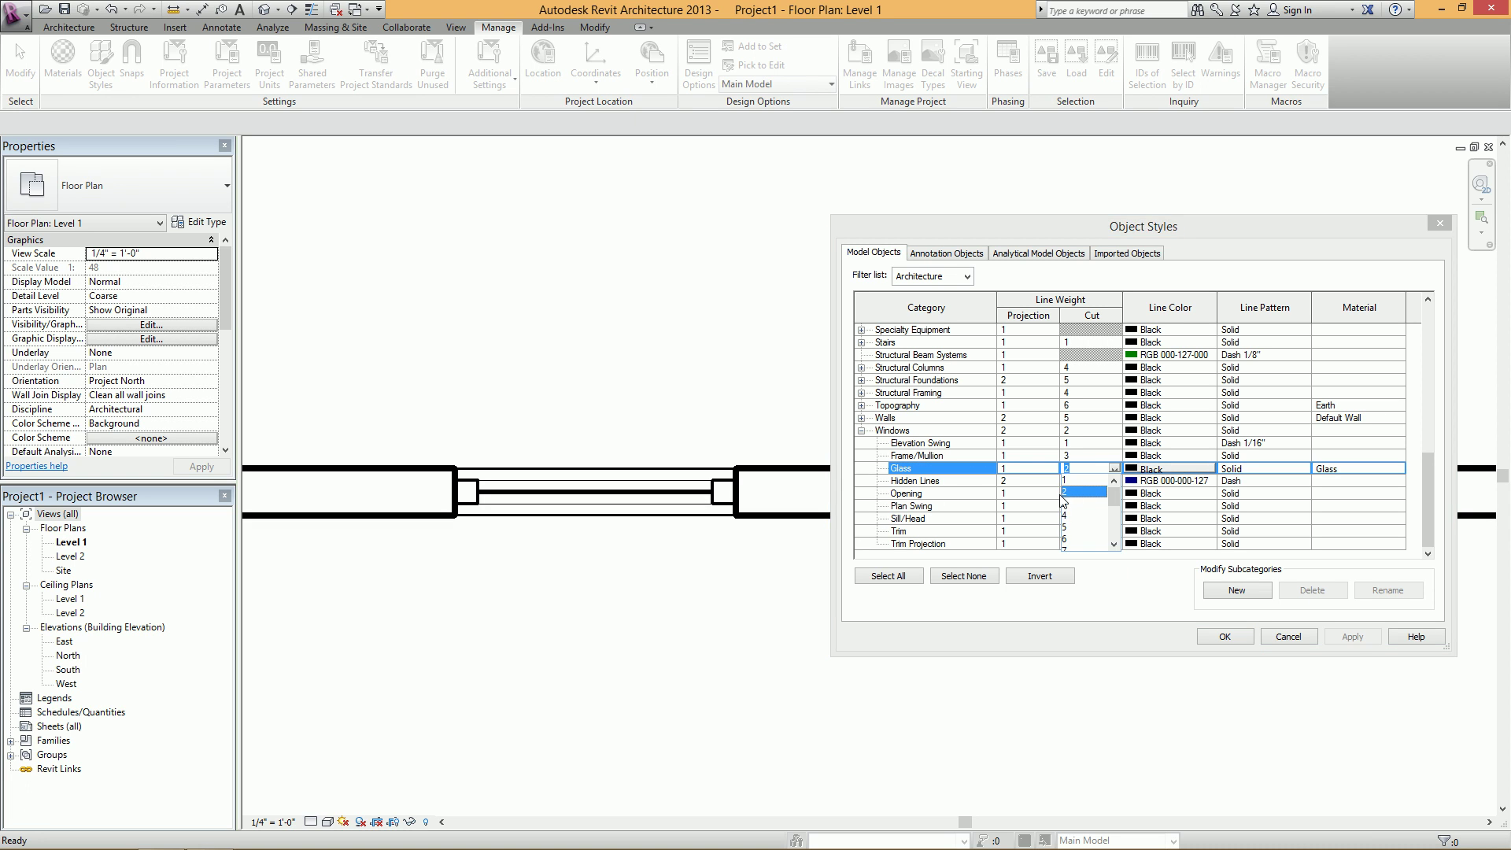
left_click(1076, 483)
left_click(1353, 637)
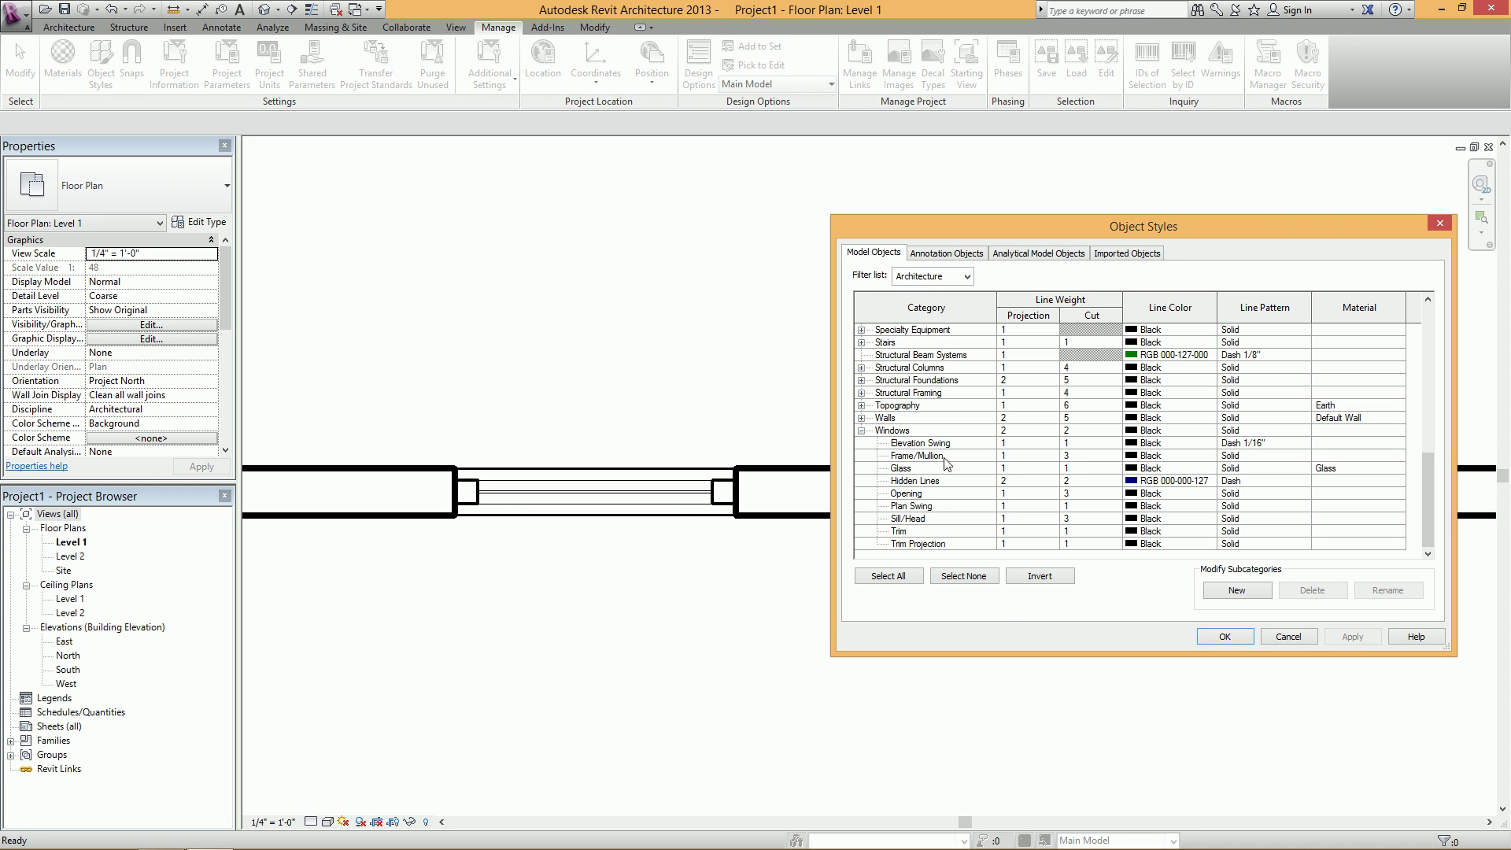
- Set the cut line weight of the Windows Frame/Mullion subcategory to 2 and accept the Object Styles changes
left_click(1032, 461)
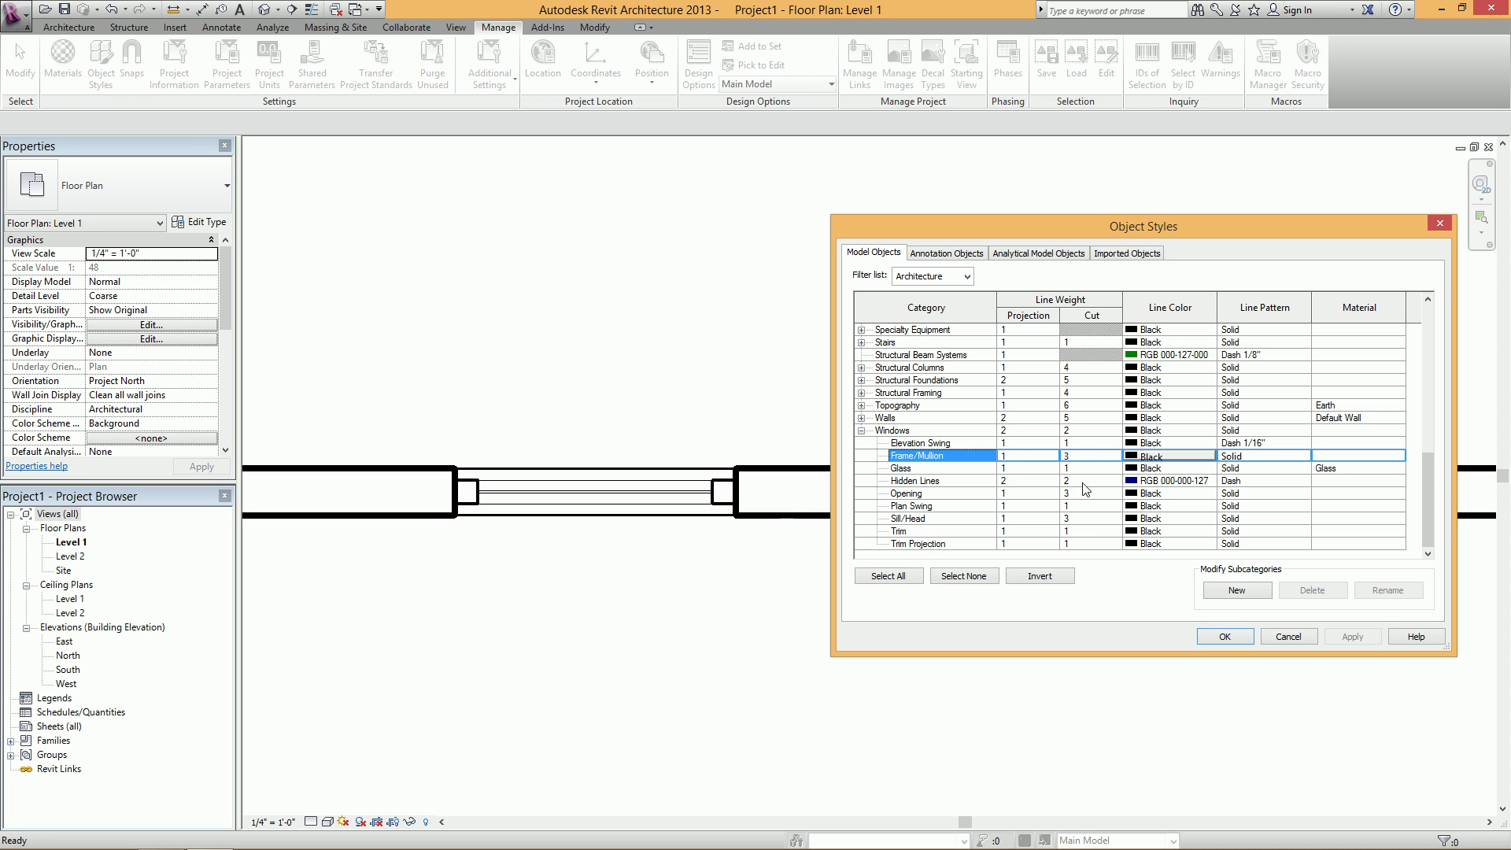
left_click(1086, 462)
left_click(1114, 456)
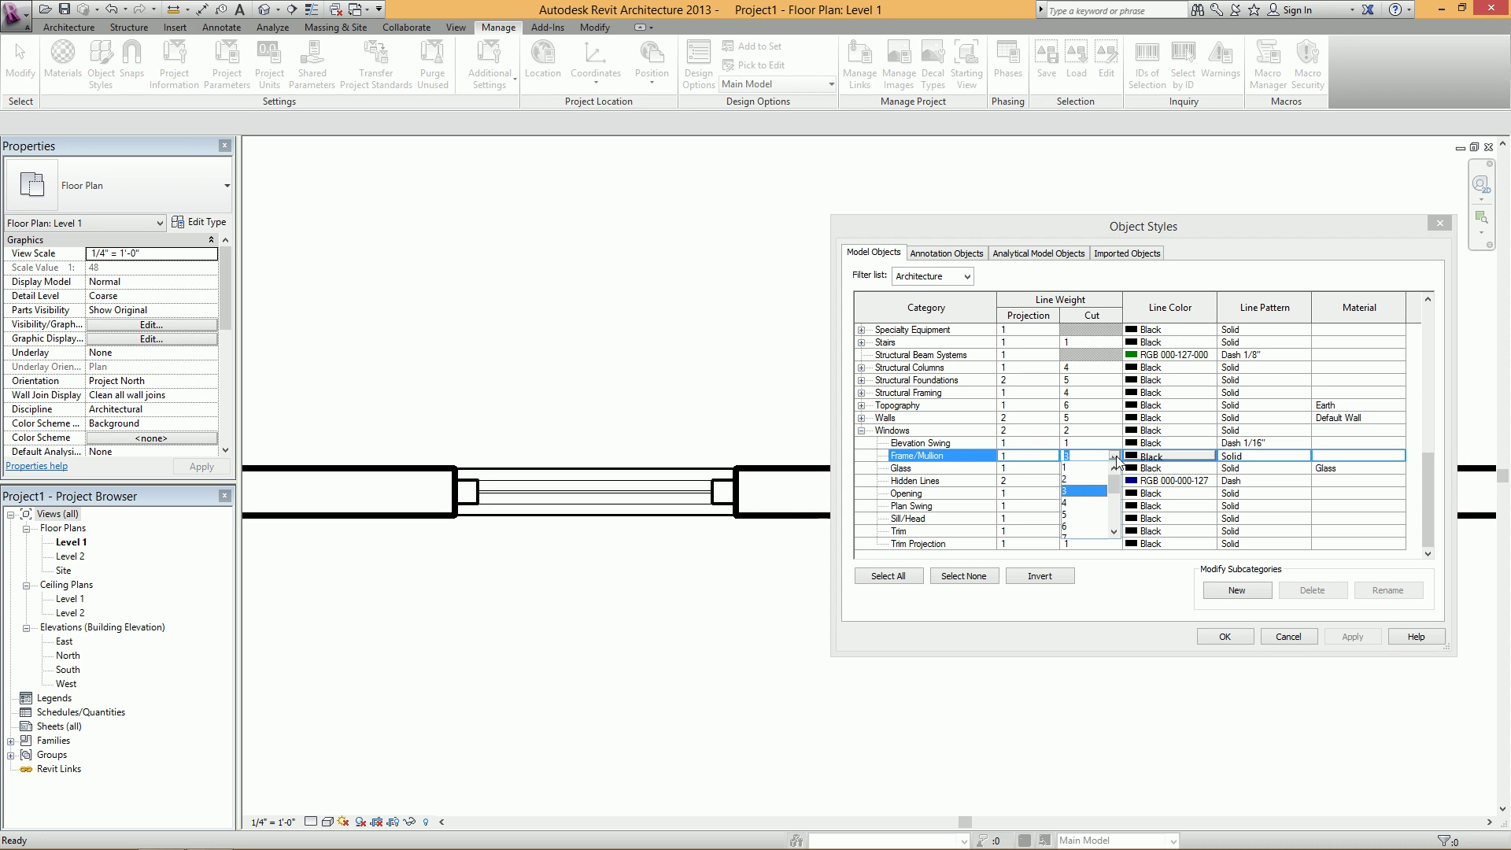
left_click(1076, 482)
left_click(1225, 636)
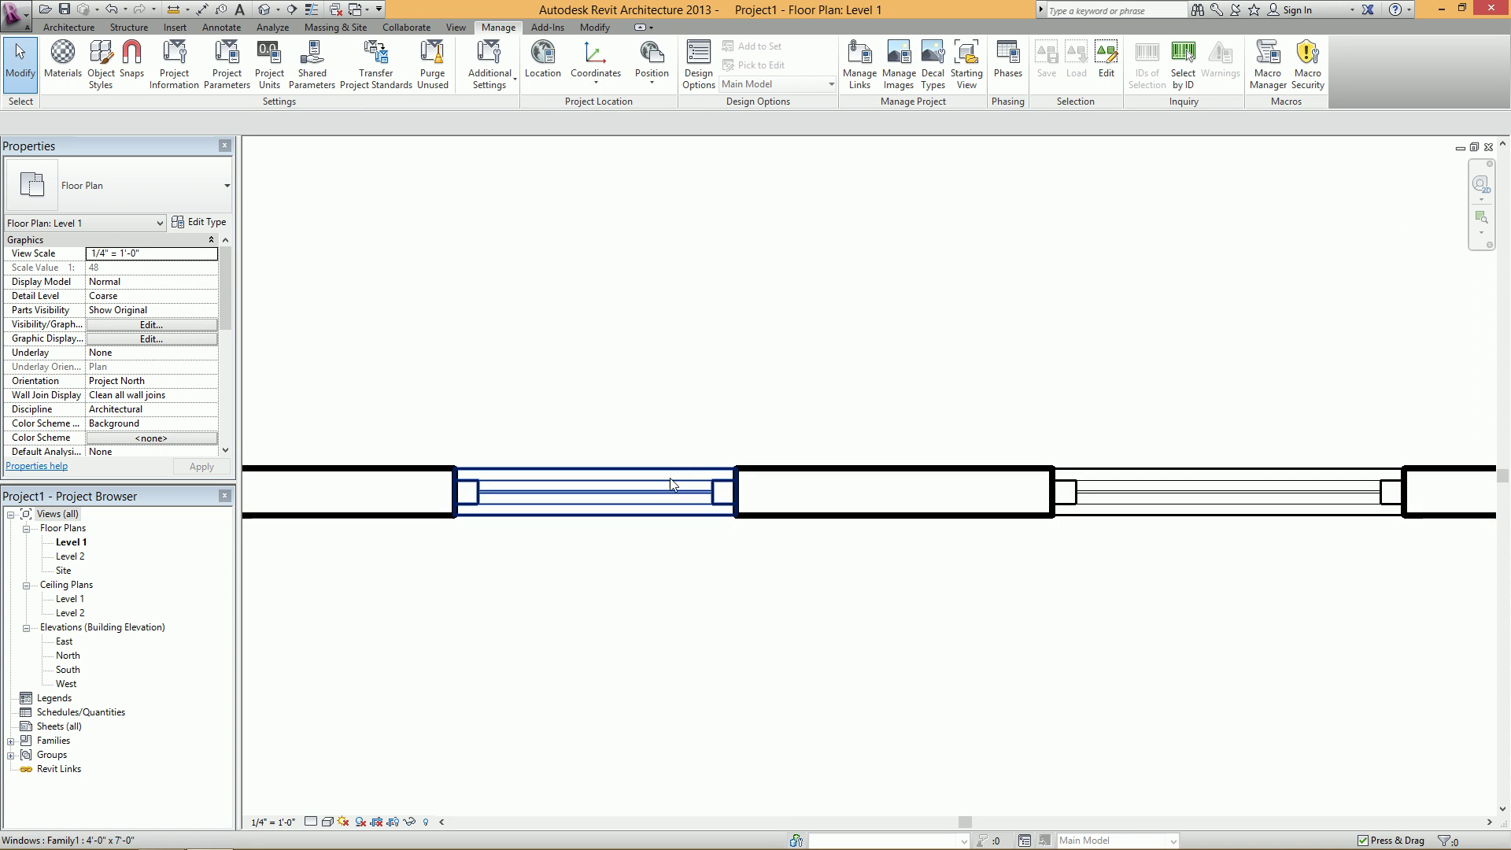
- Open the default 3D view of the project and set its visual style to Shaded around the two windows
left_click(693, 489)
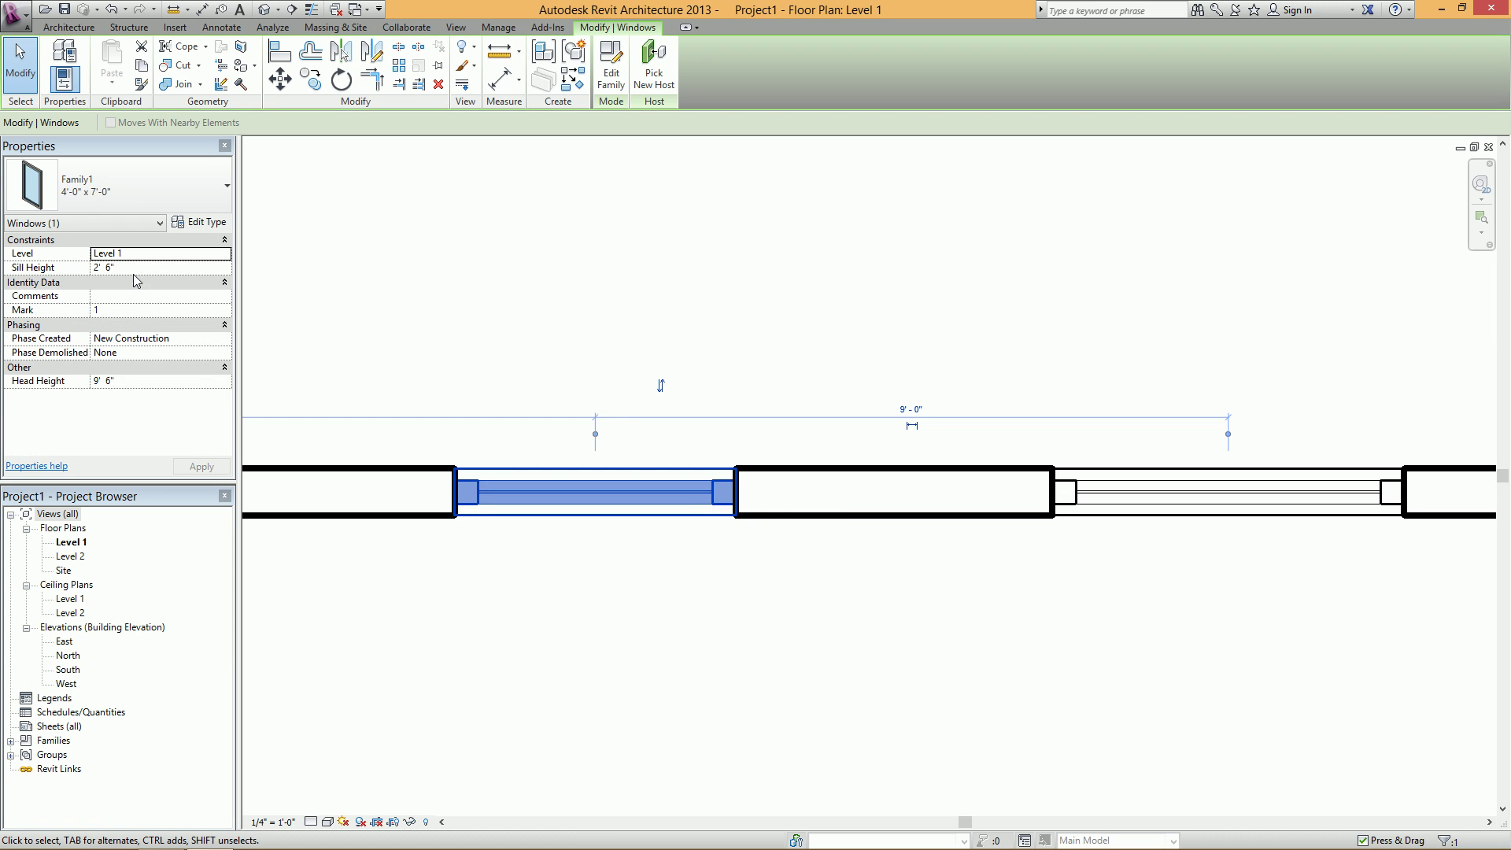
middle_click_drag(523, 517, 462, 523)
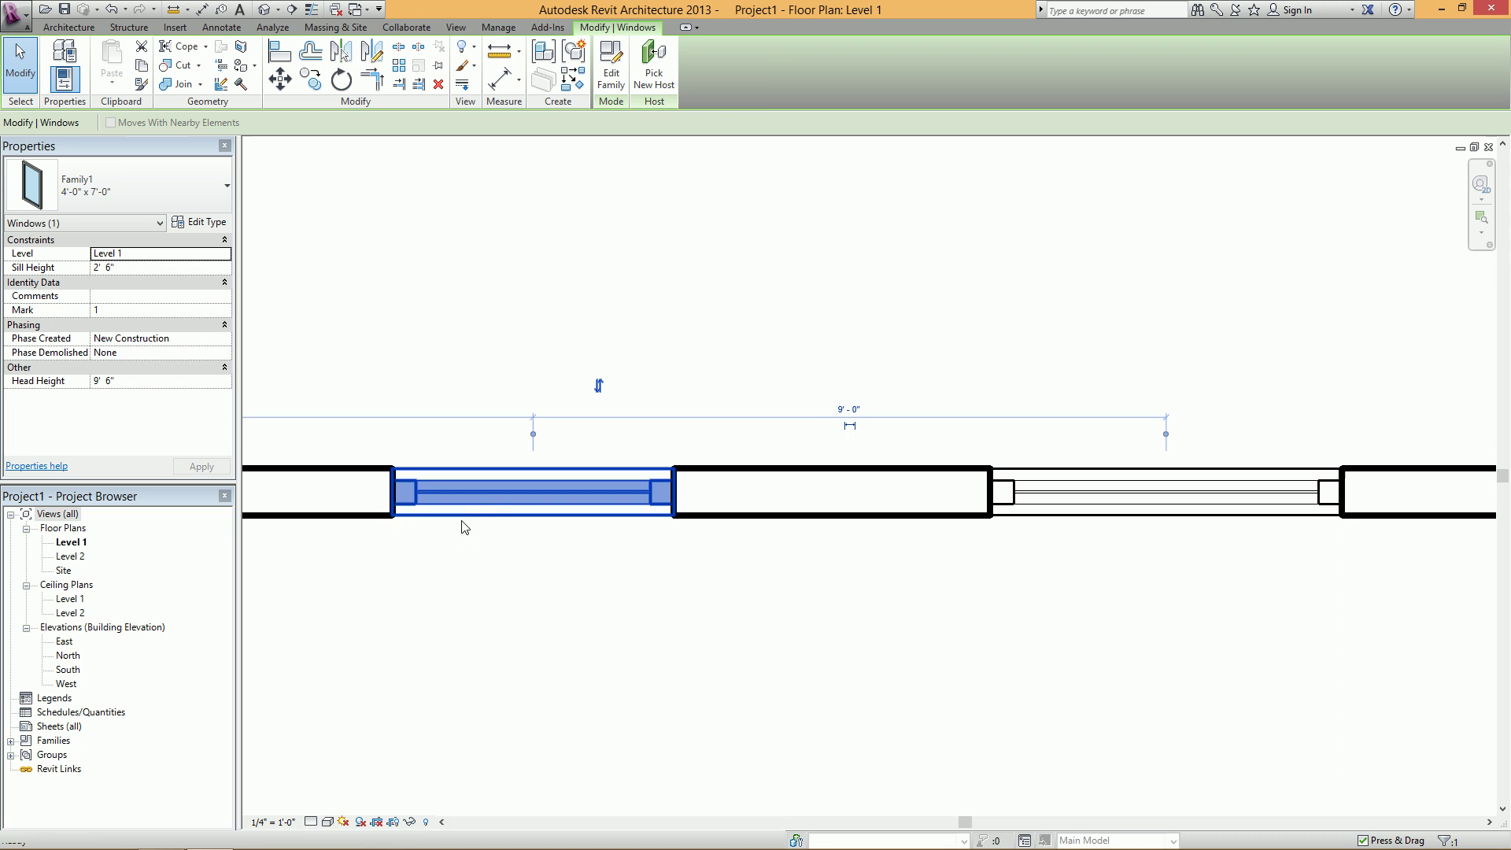
left_click(265, 9)
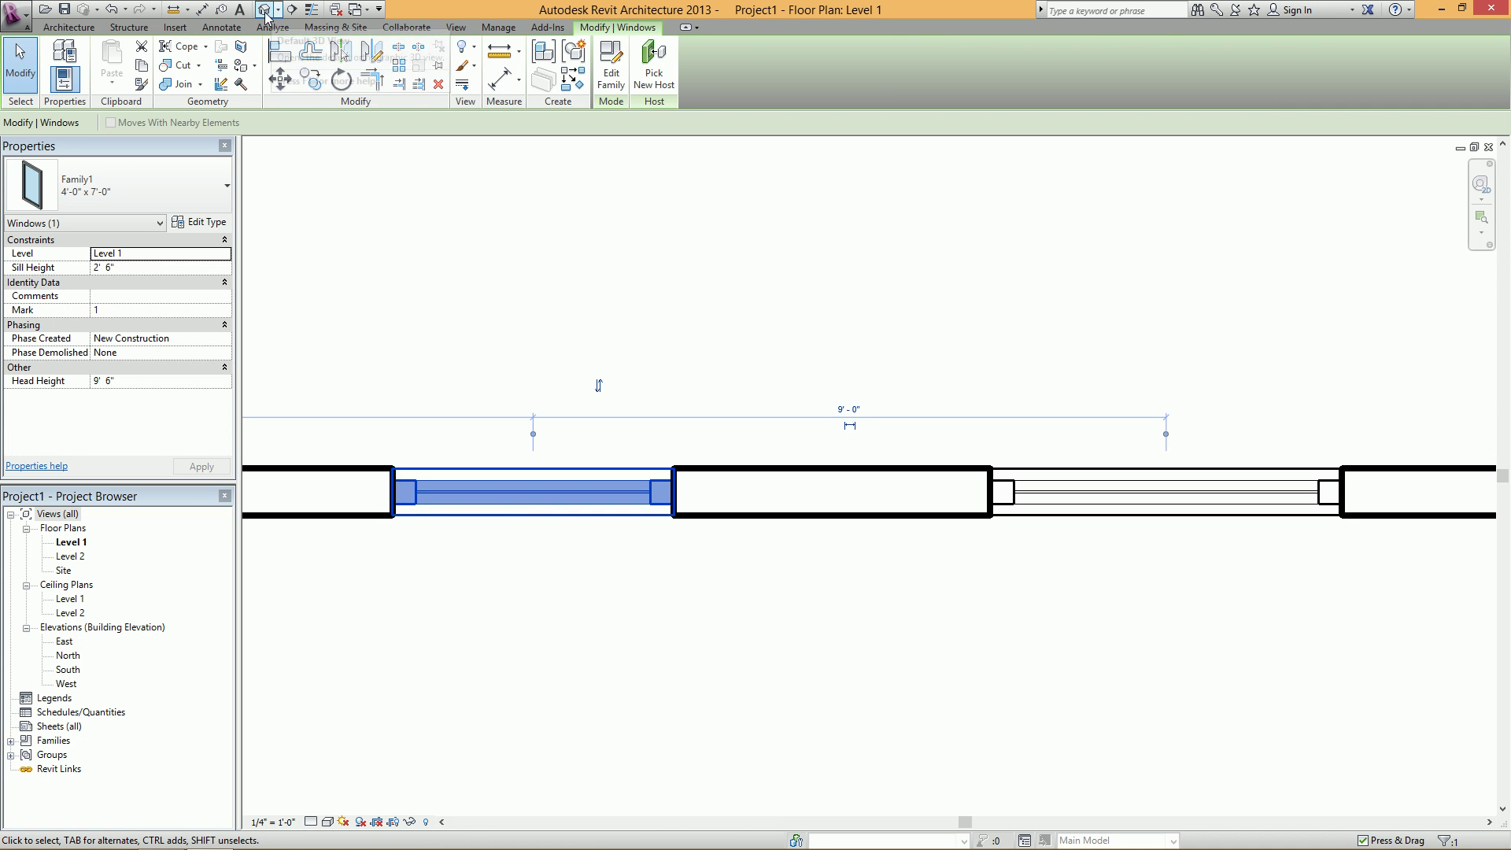
left_click(328, 822)
left_click(387, 759)
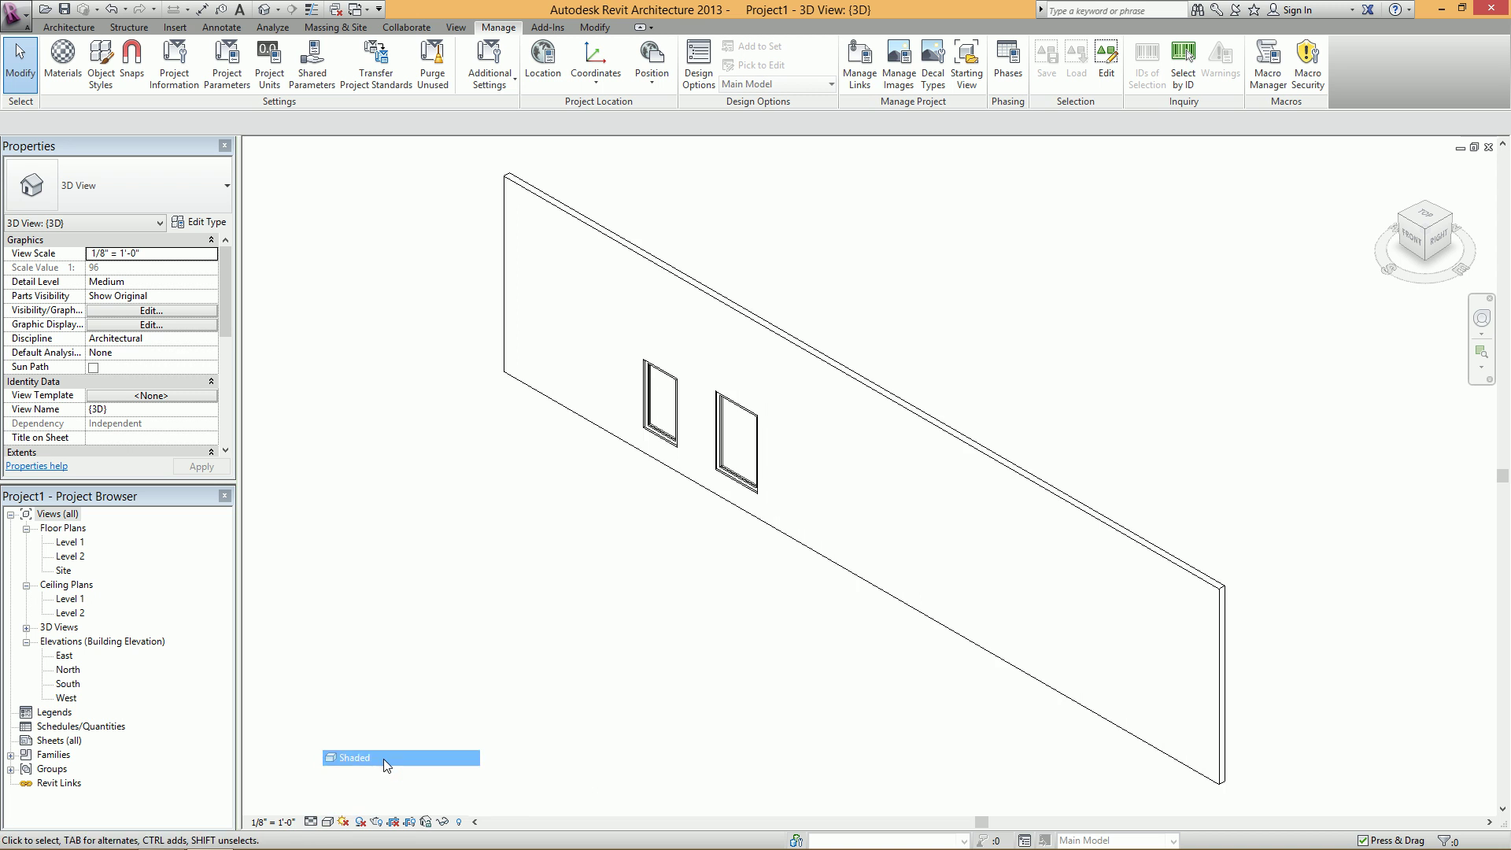
scroll(720, 300, "up", 5)
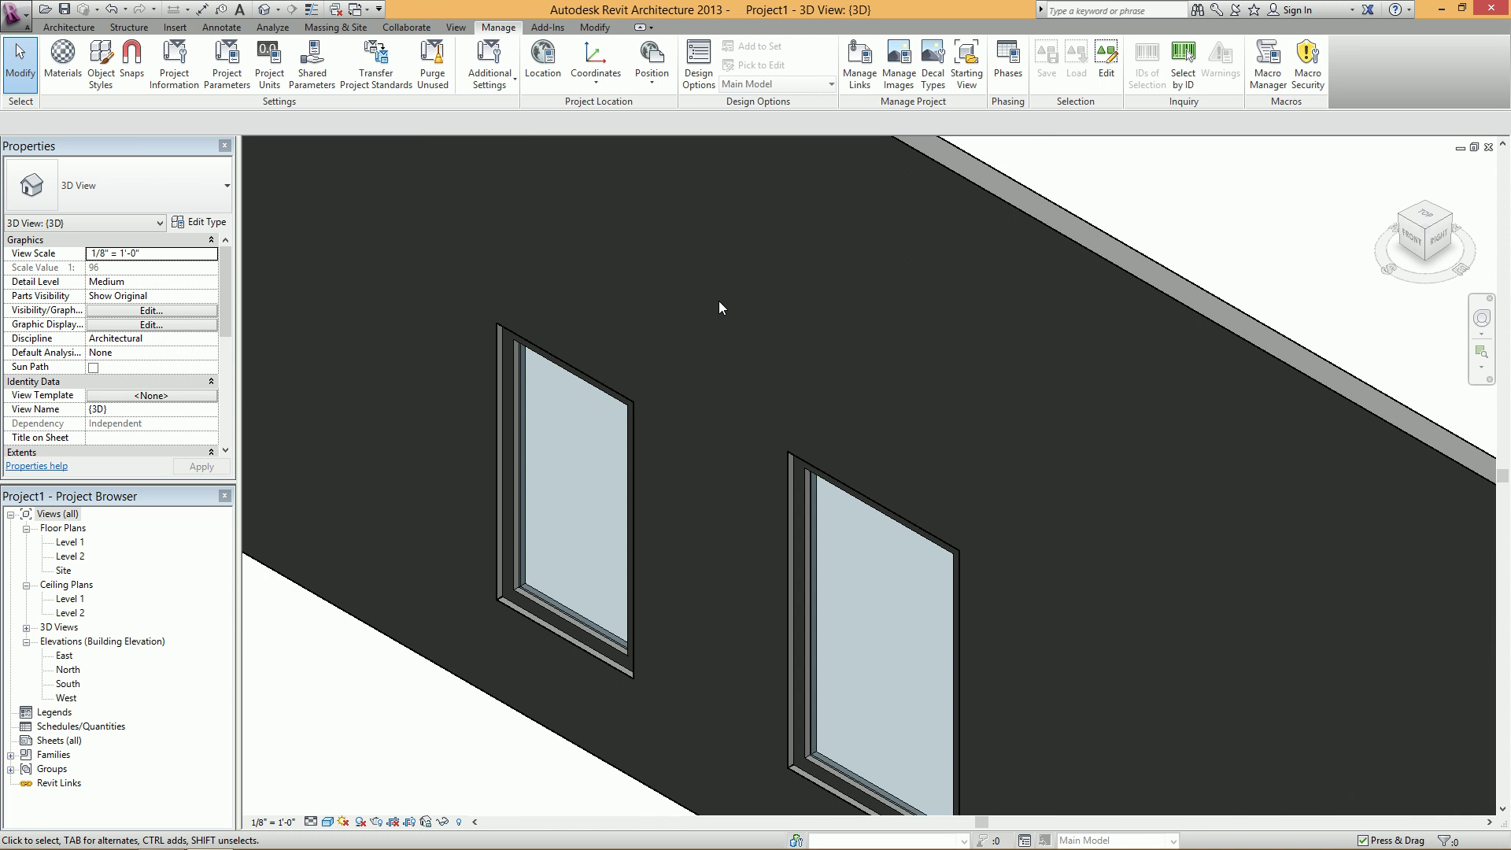
middle_click_drag(673, 642, 742, 456, "shift")
- Set the sill height of the 4'-0" x 7'-0" window in the wall to 2' 0"
left_click(613, 482)
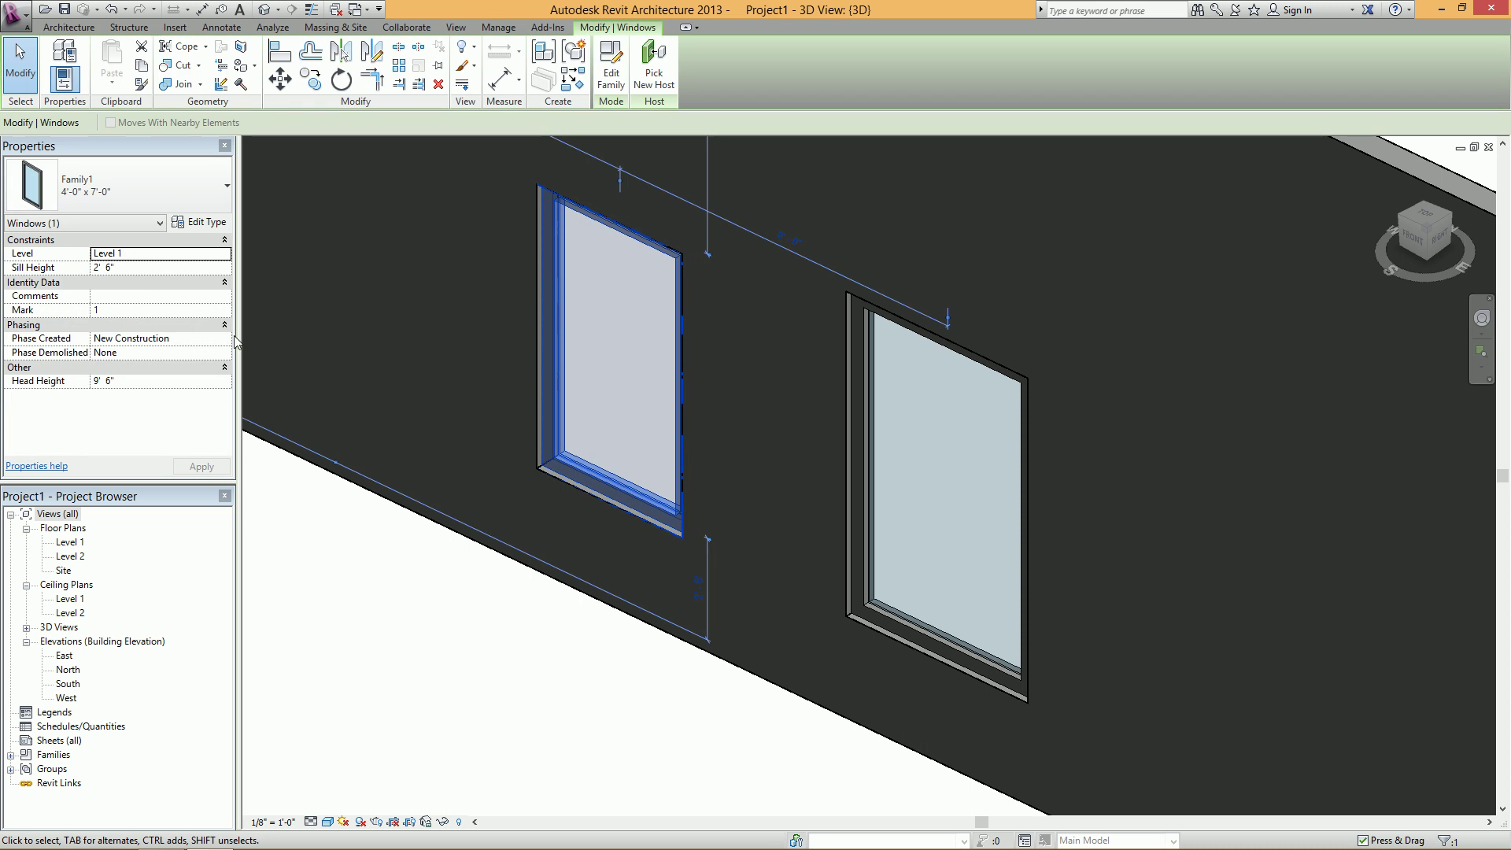
left_click(145, 270)
type("22")
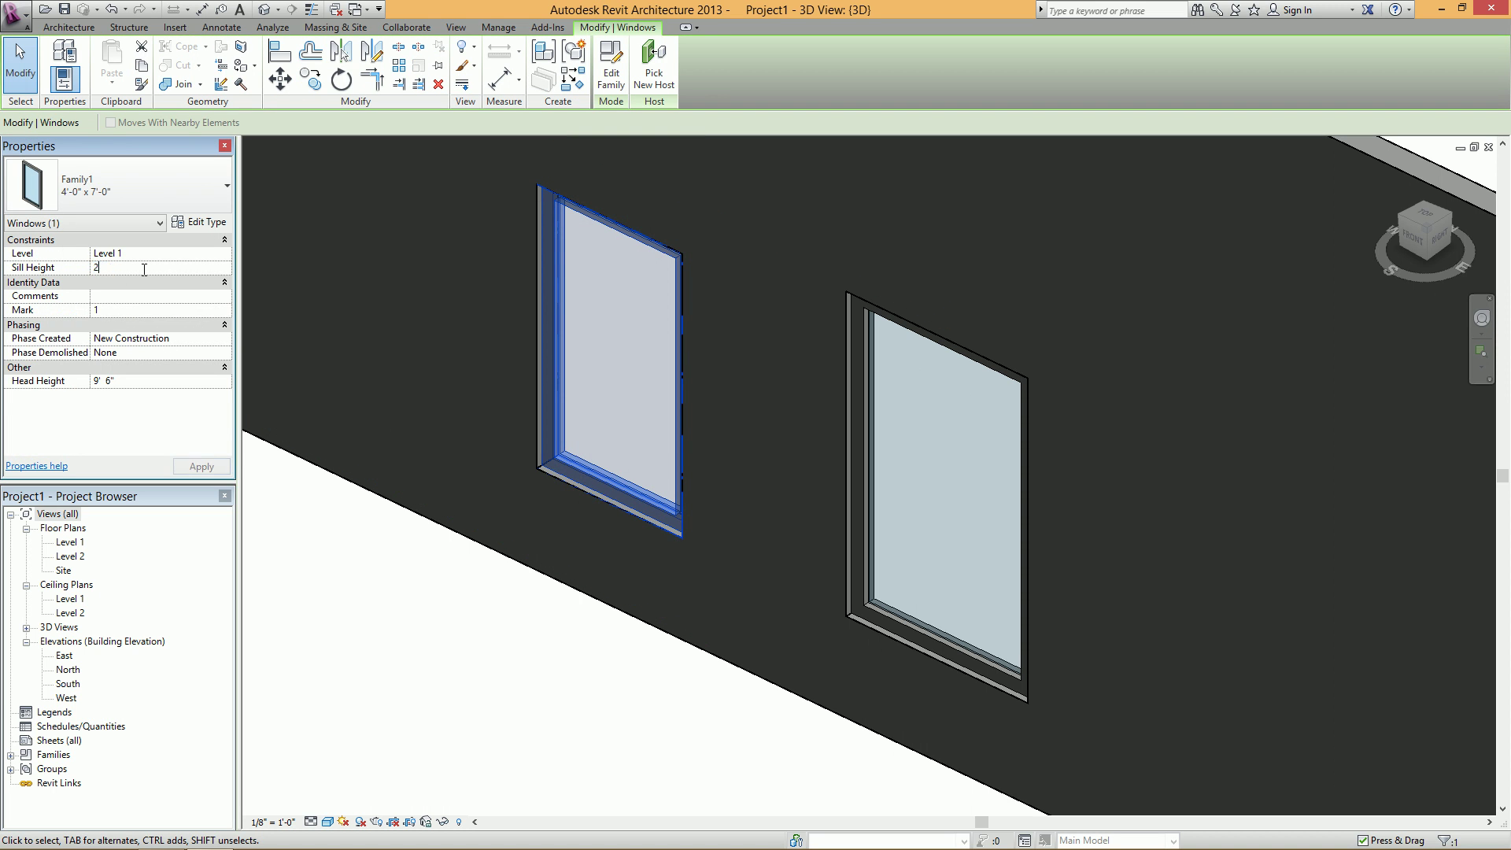
key("Return")
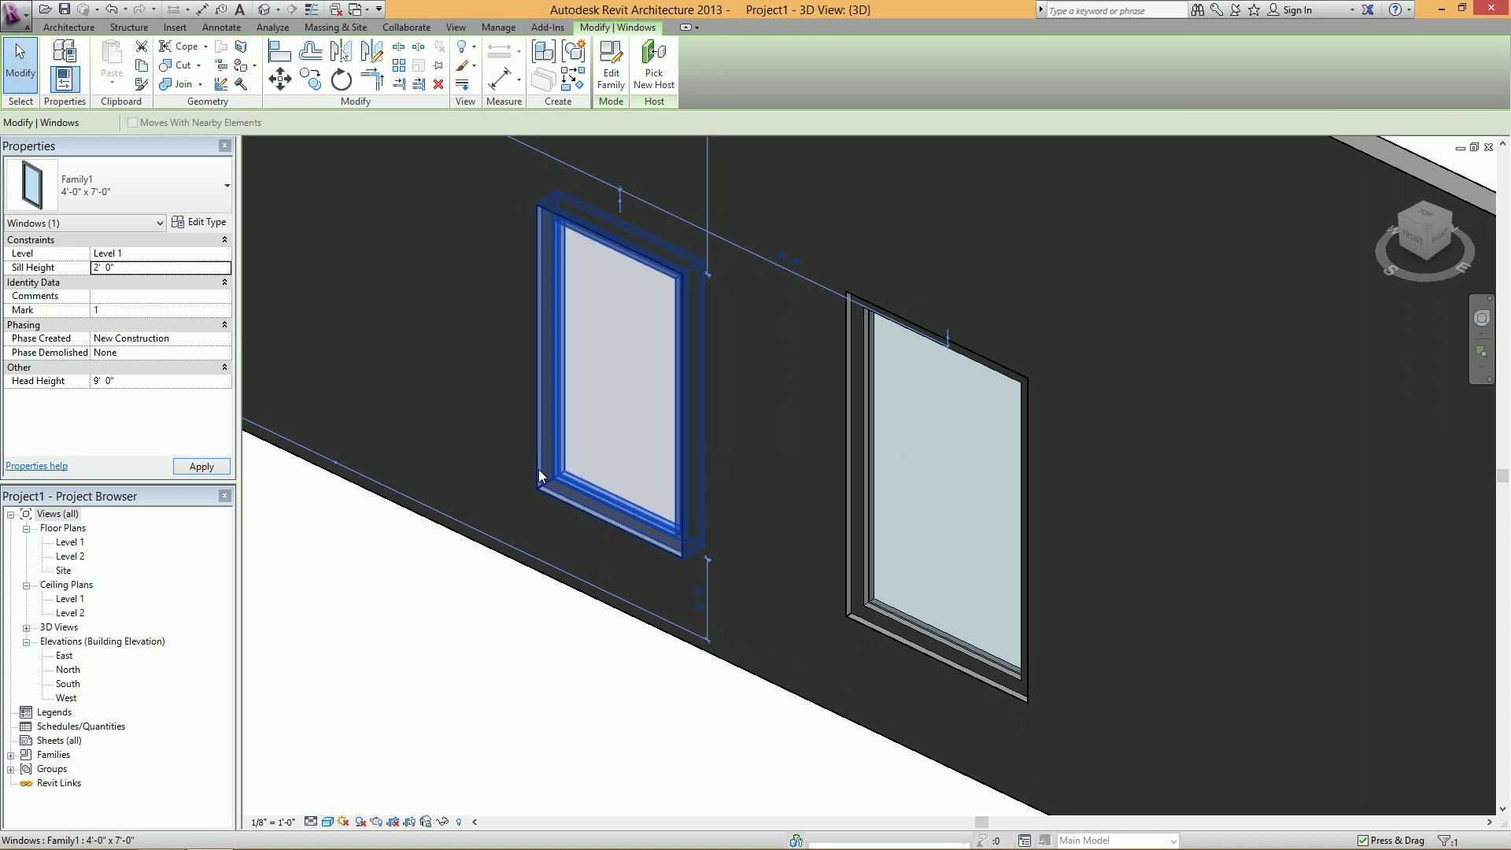
- Set the sill height of the 5'-0" x 8'-0" window in the wall to 2' 0"
left_click(863, 499)
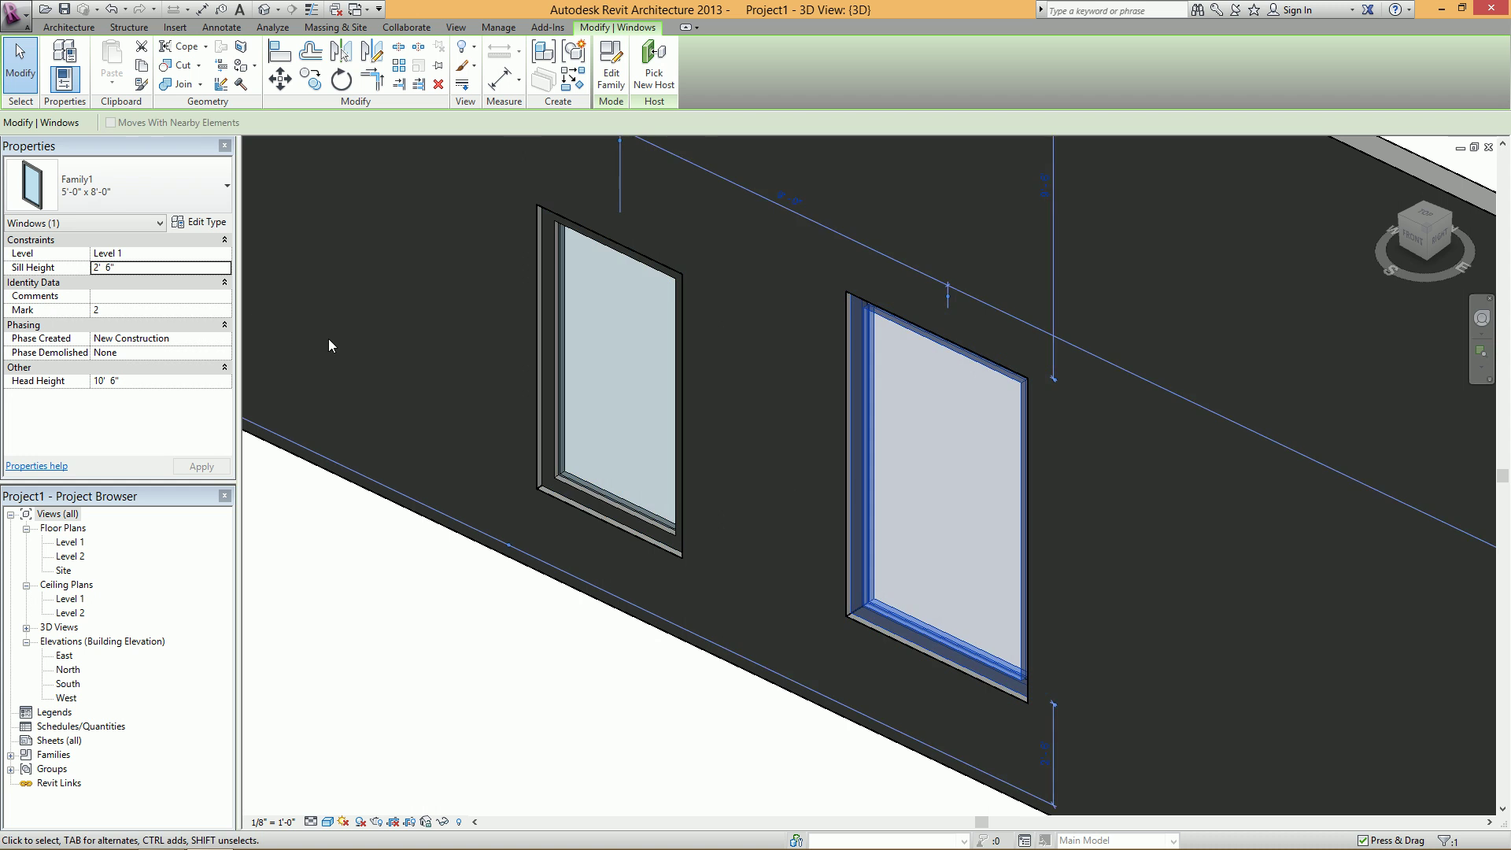
left_click(154, 268)
type("2")
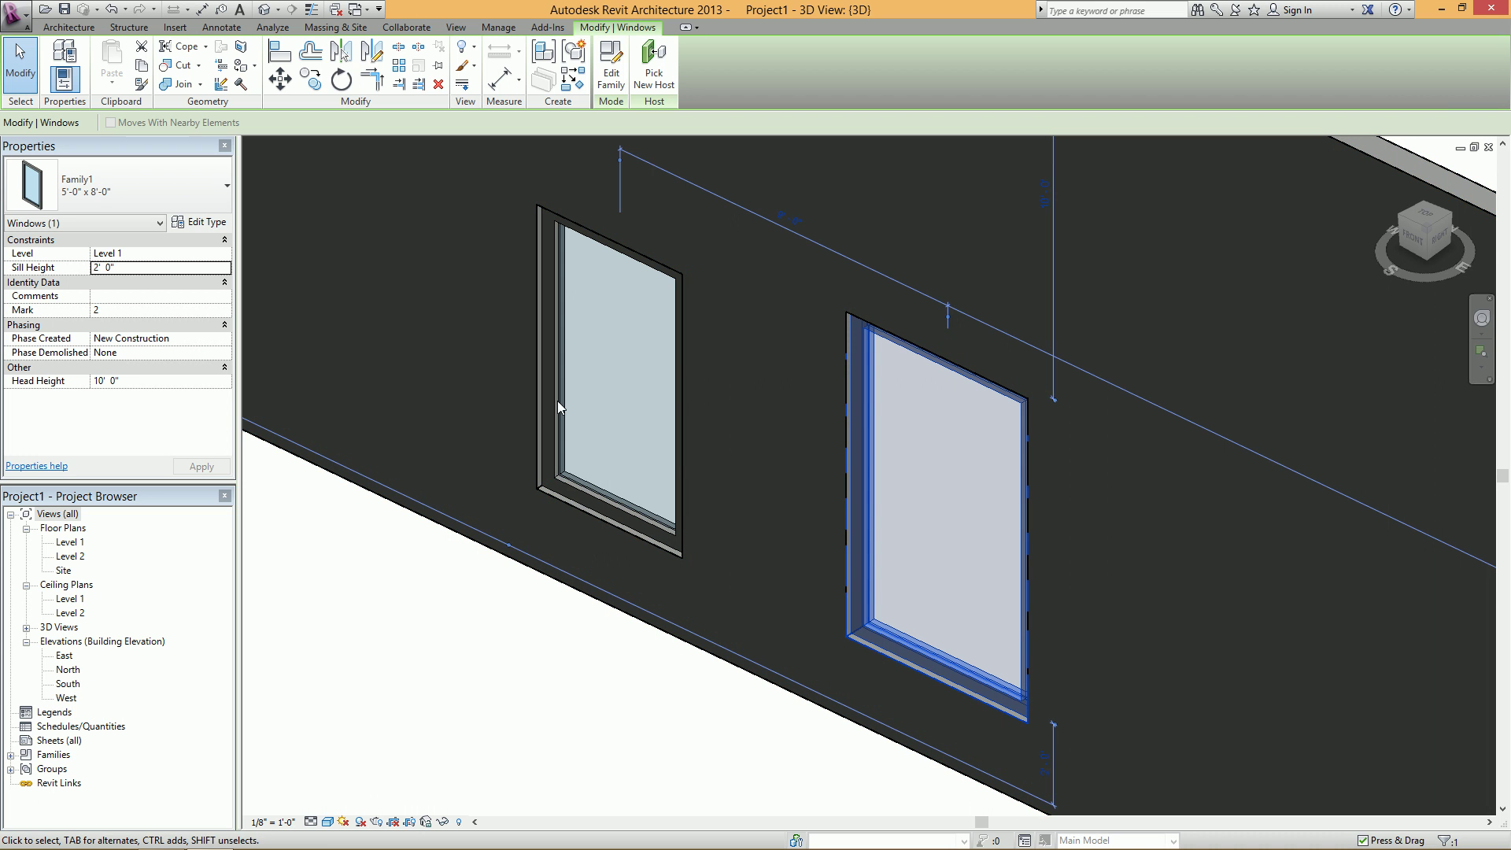
- Edit the window family and set the Default Sill Height of the 4'-0" x 7'-0" type to 2' 0"
middle_click_drag(590, 446, 550, 469)
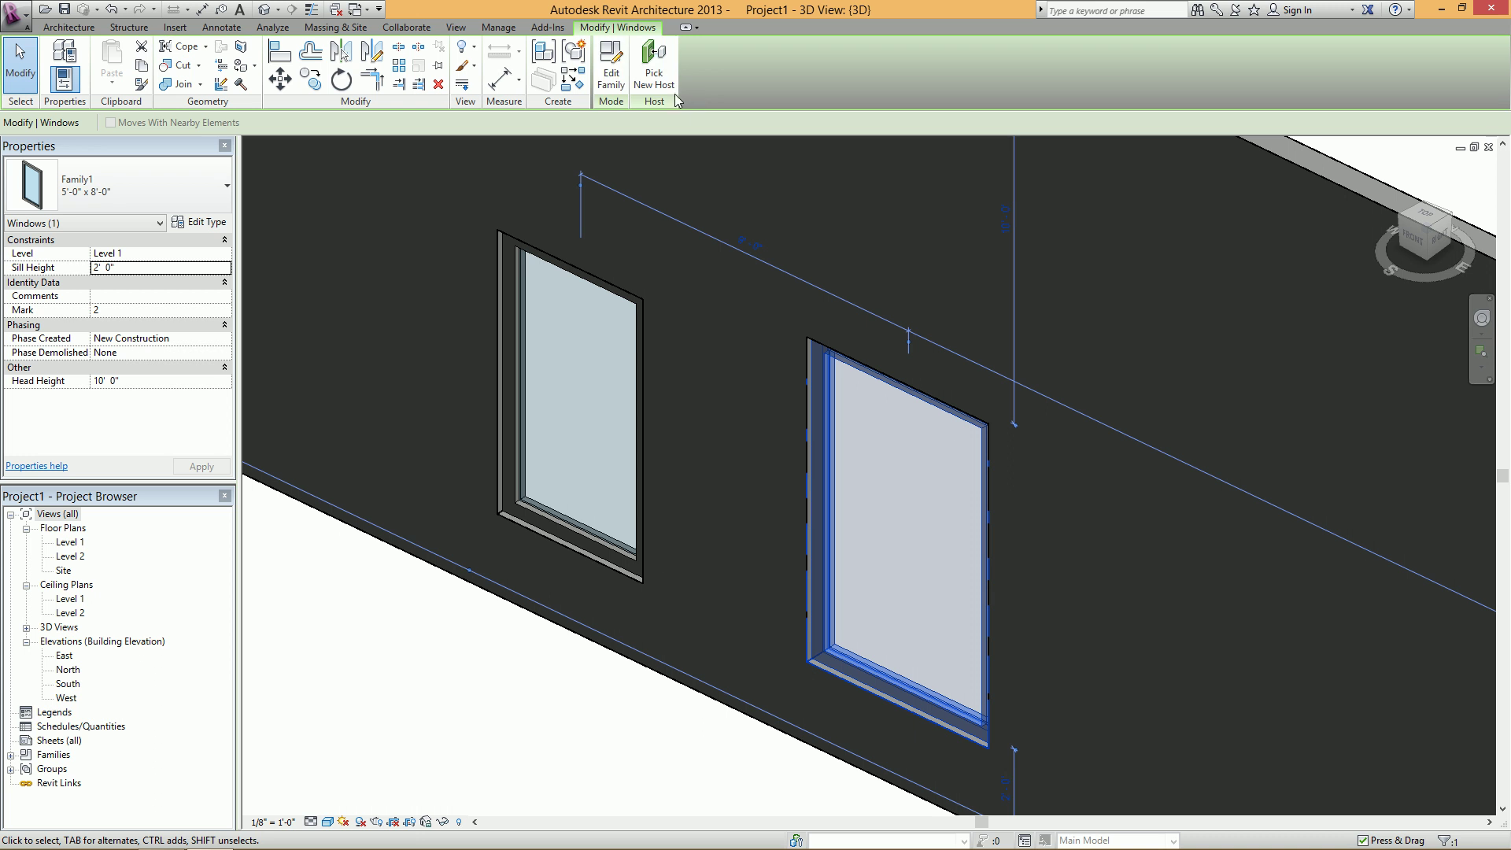
left_click(612, 78)
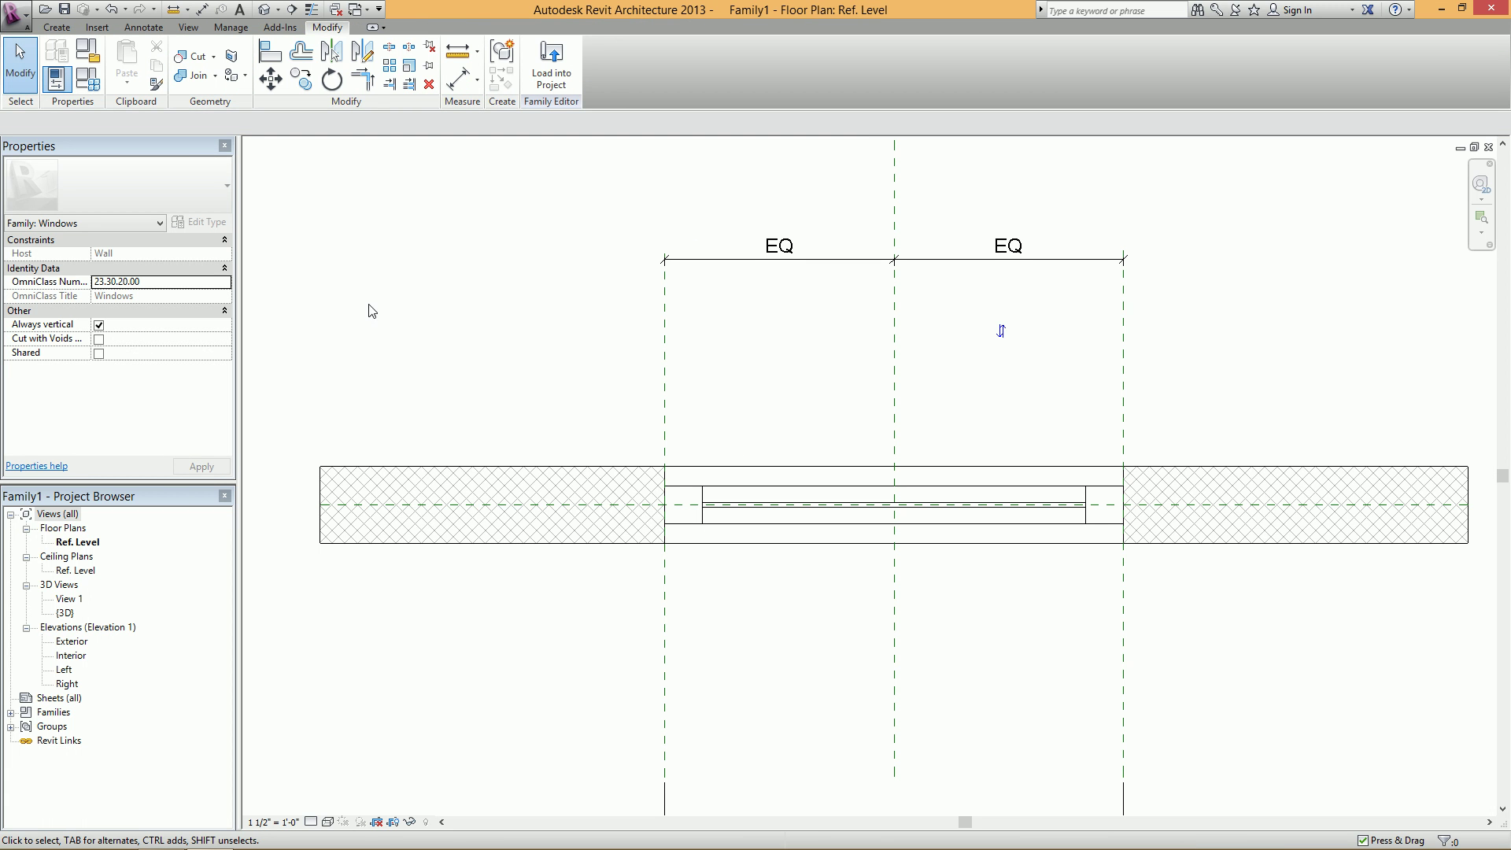
left_click(87, 79)
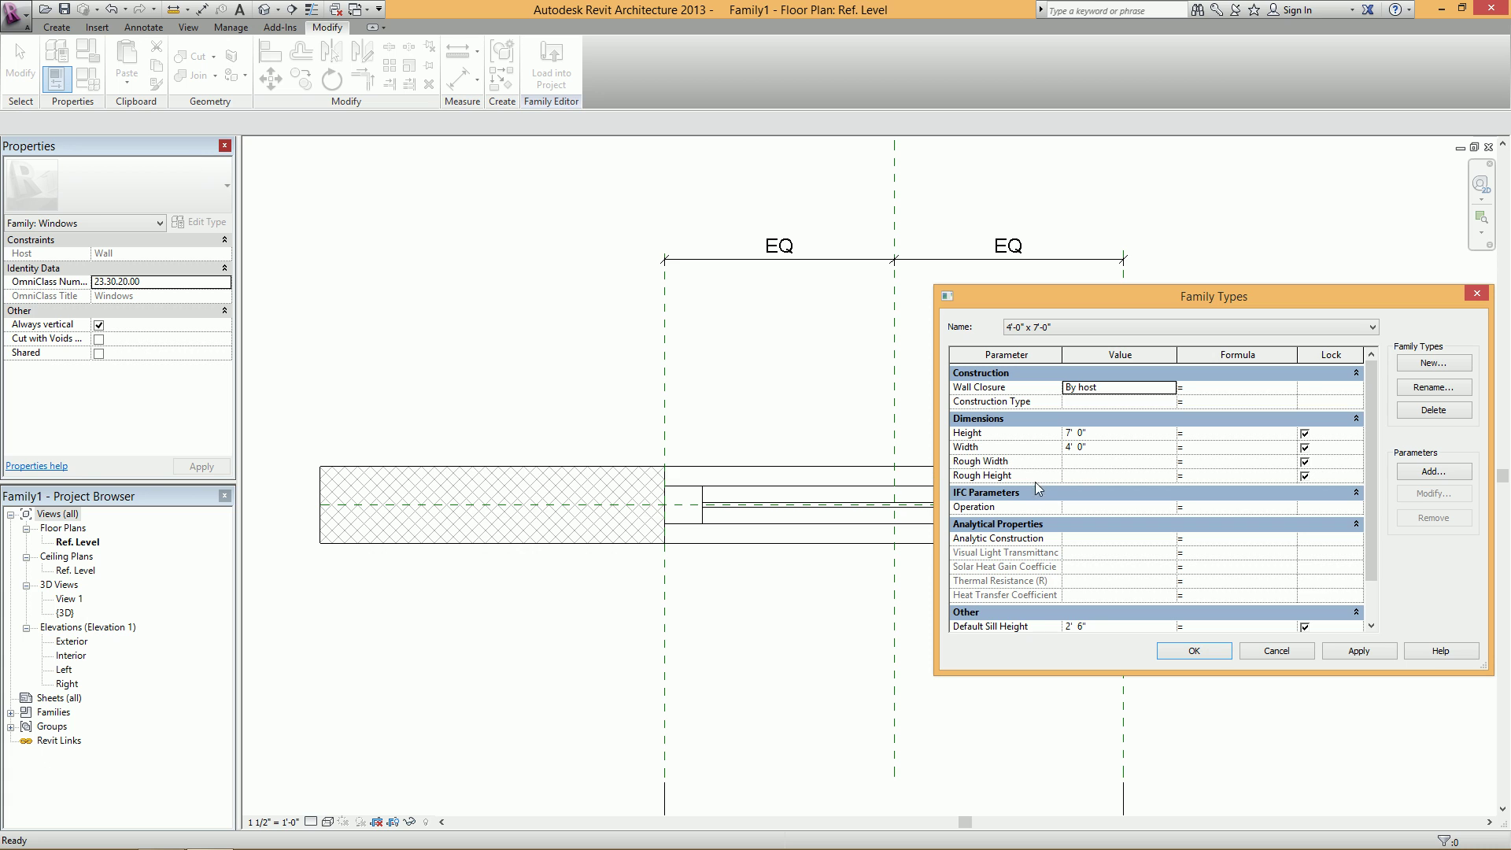
scroll(1351, 516, "down", 2)
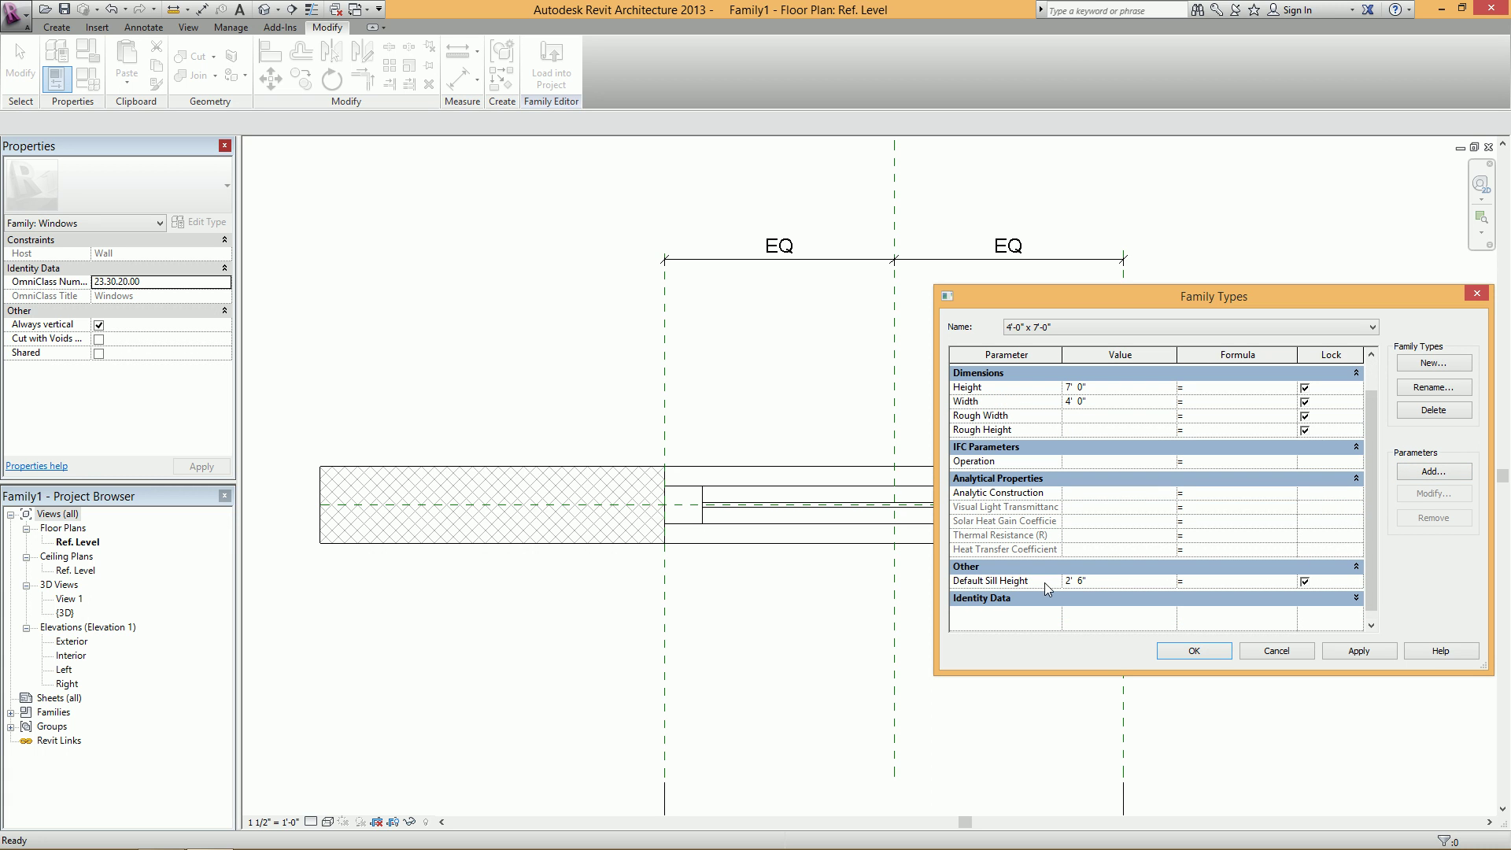
left_click(1101, 585)
type("2' 0\"")
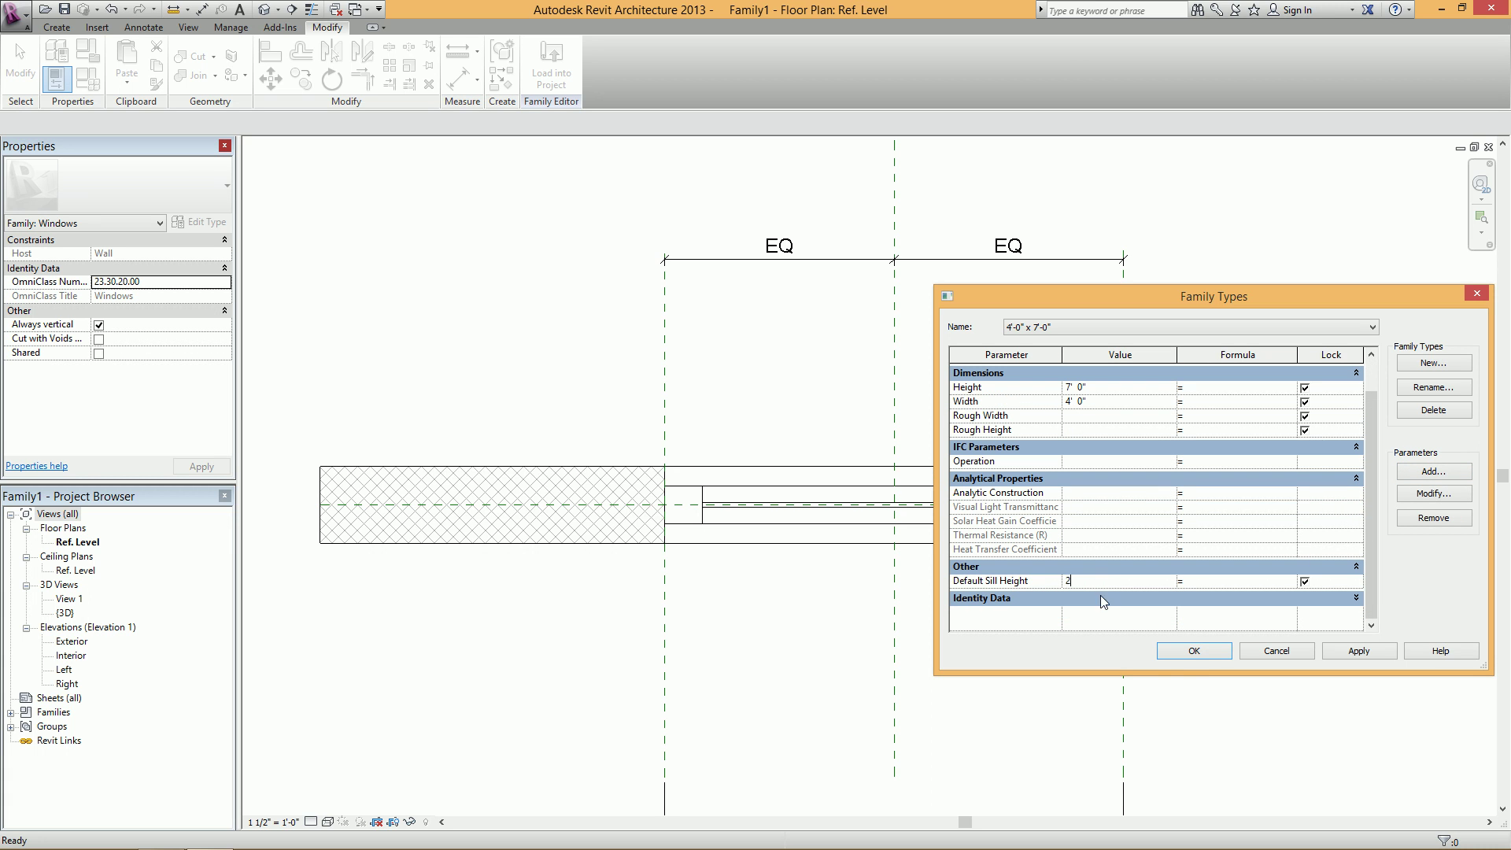
left_click(1385, 656)
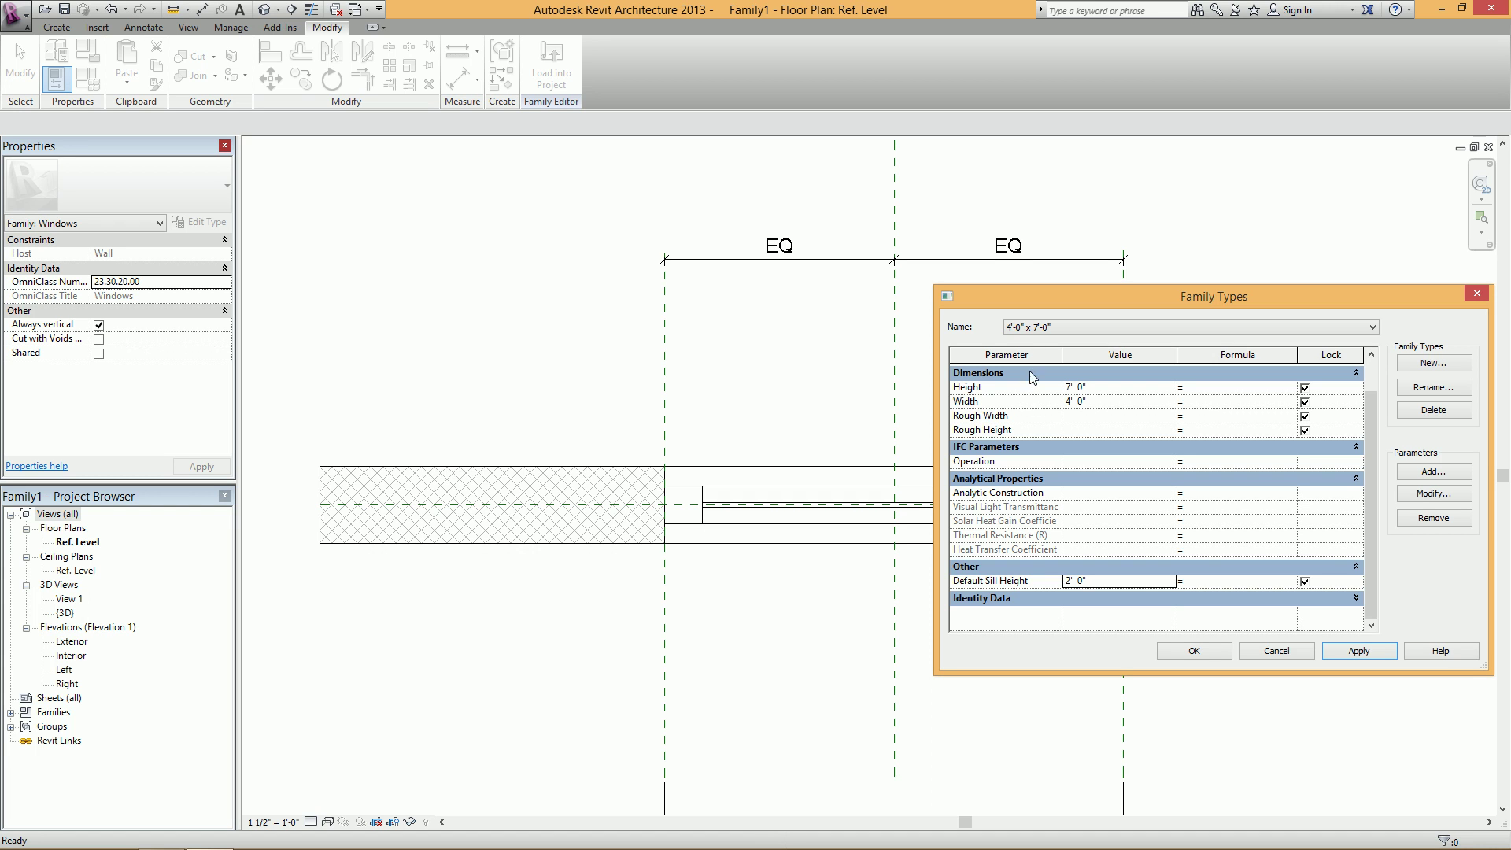
- Switch to the 5'-0" x 8'-0" family type, set its Default Sill Height to 2' 0" and apply it
left_click(1046, 333)
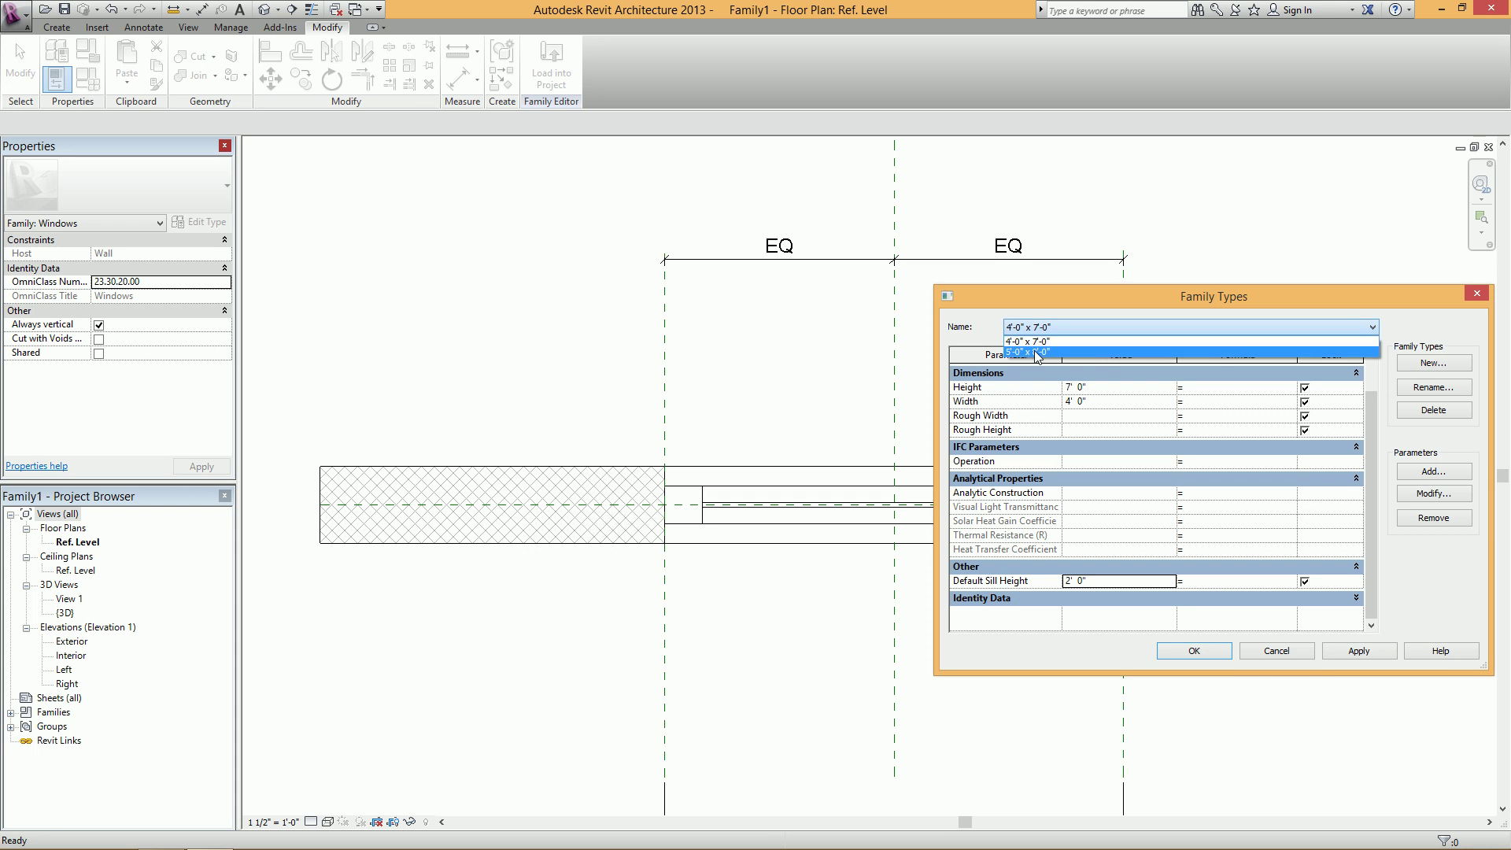
left_click(1045, 347)
left_click(1074, 329)
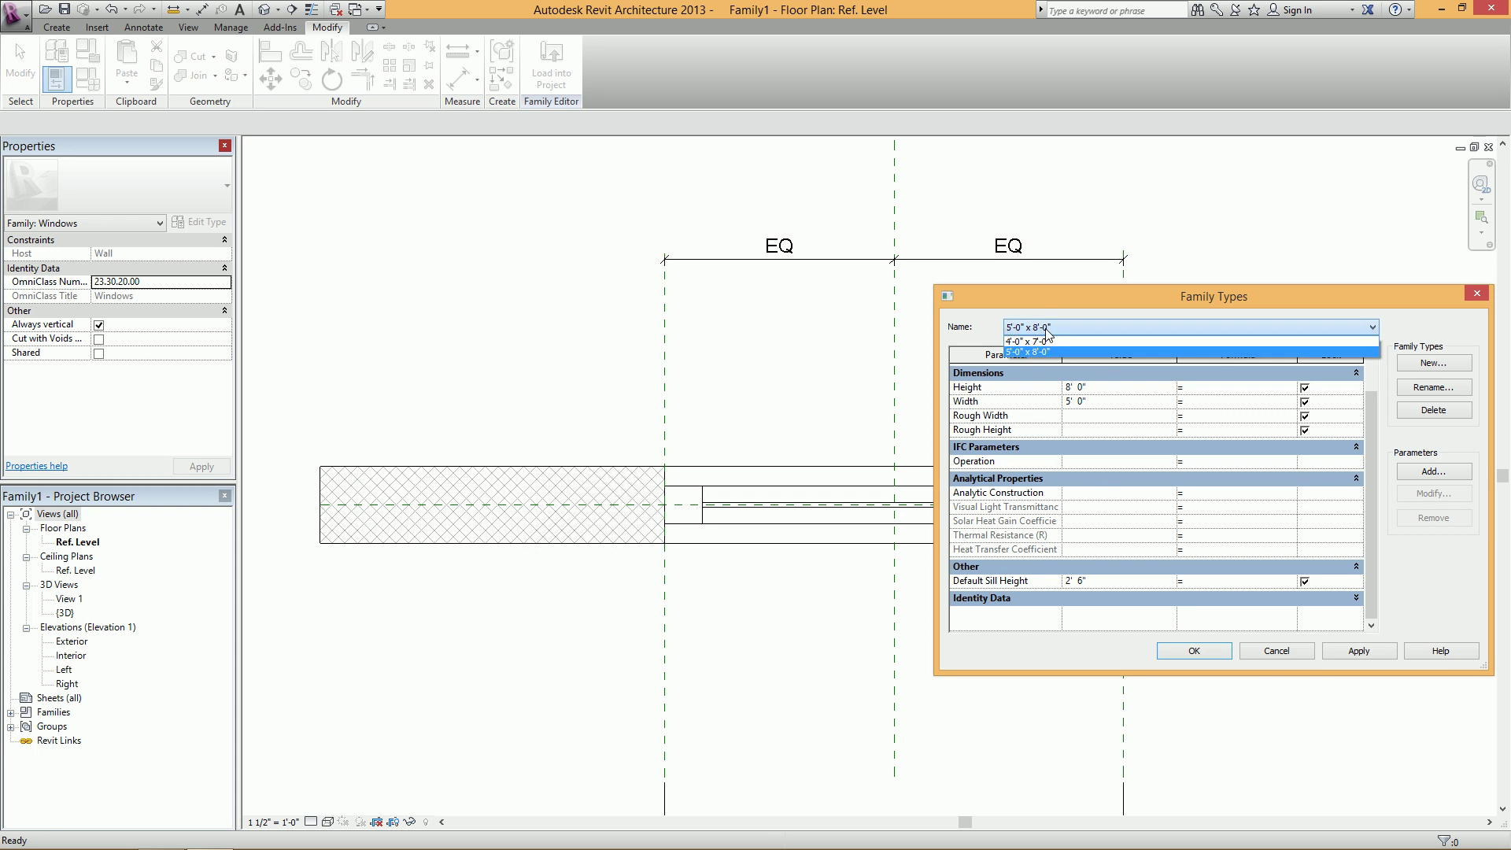
left_click(1055, 341)
left_click(1087, 326)
left_click(1053, 352)
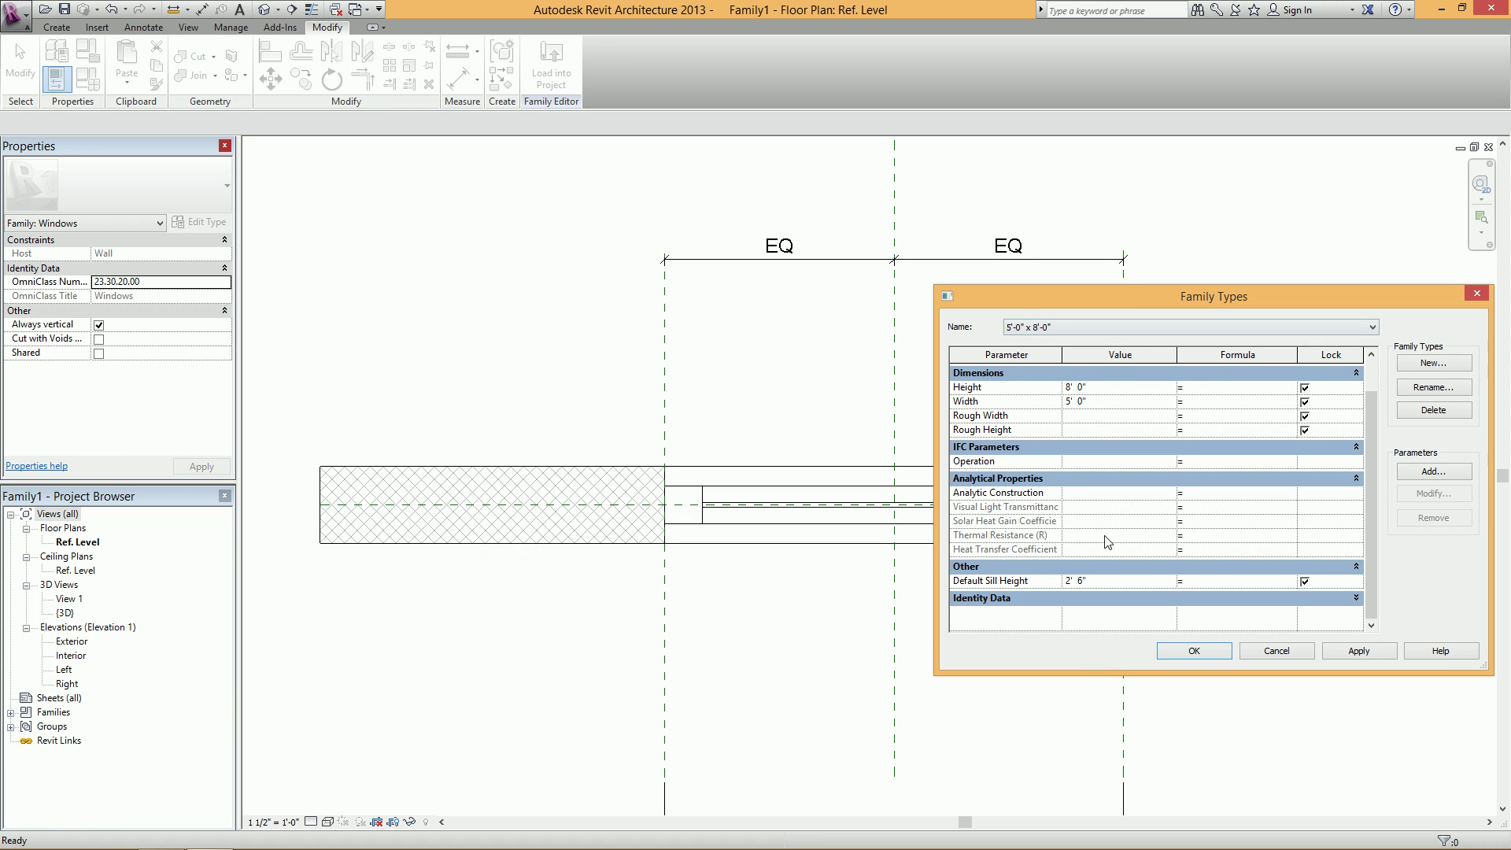
left_click(1112, 583)
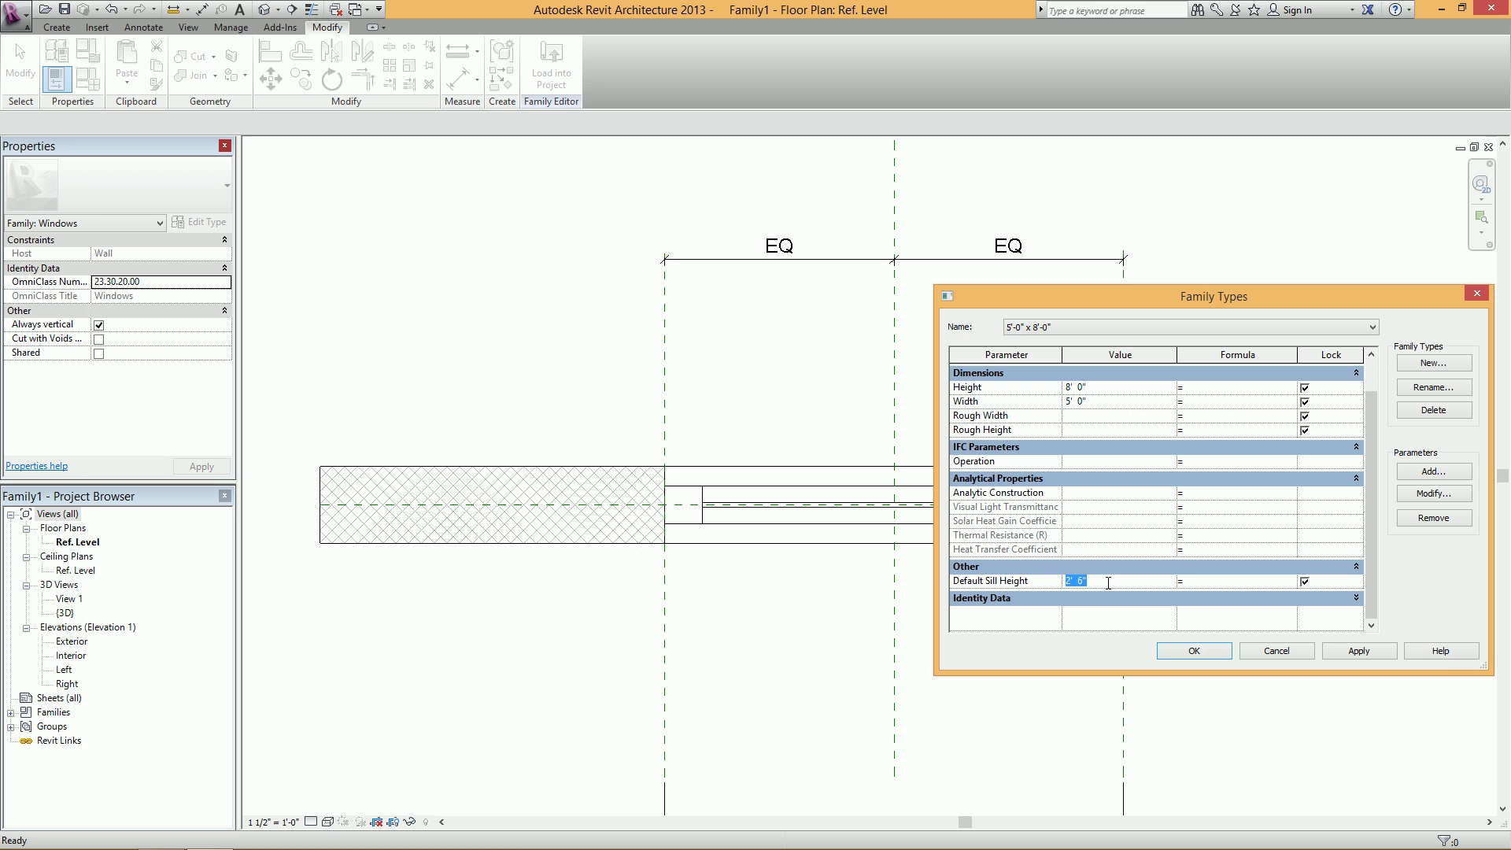
type("2")
left_click(1360, 658)
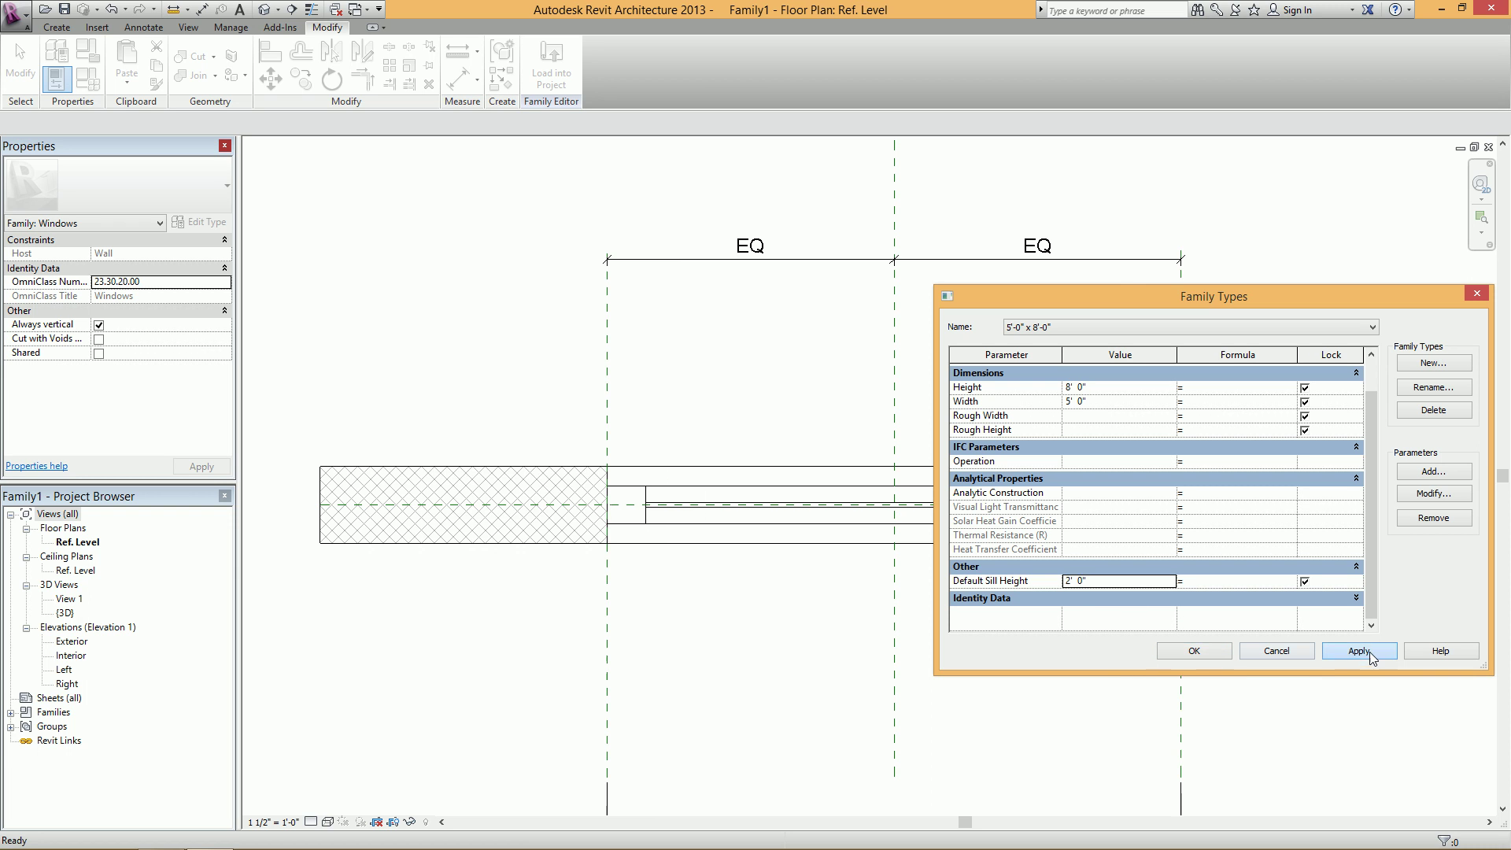
- Accept the family types and load the family into the project, overwriting only the existing version
left_click(1194, 651)
left_click(551, 67)
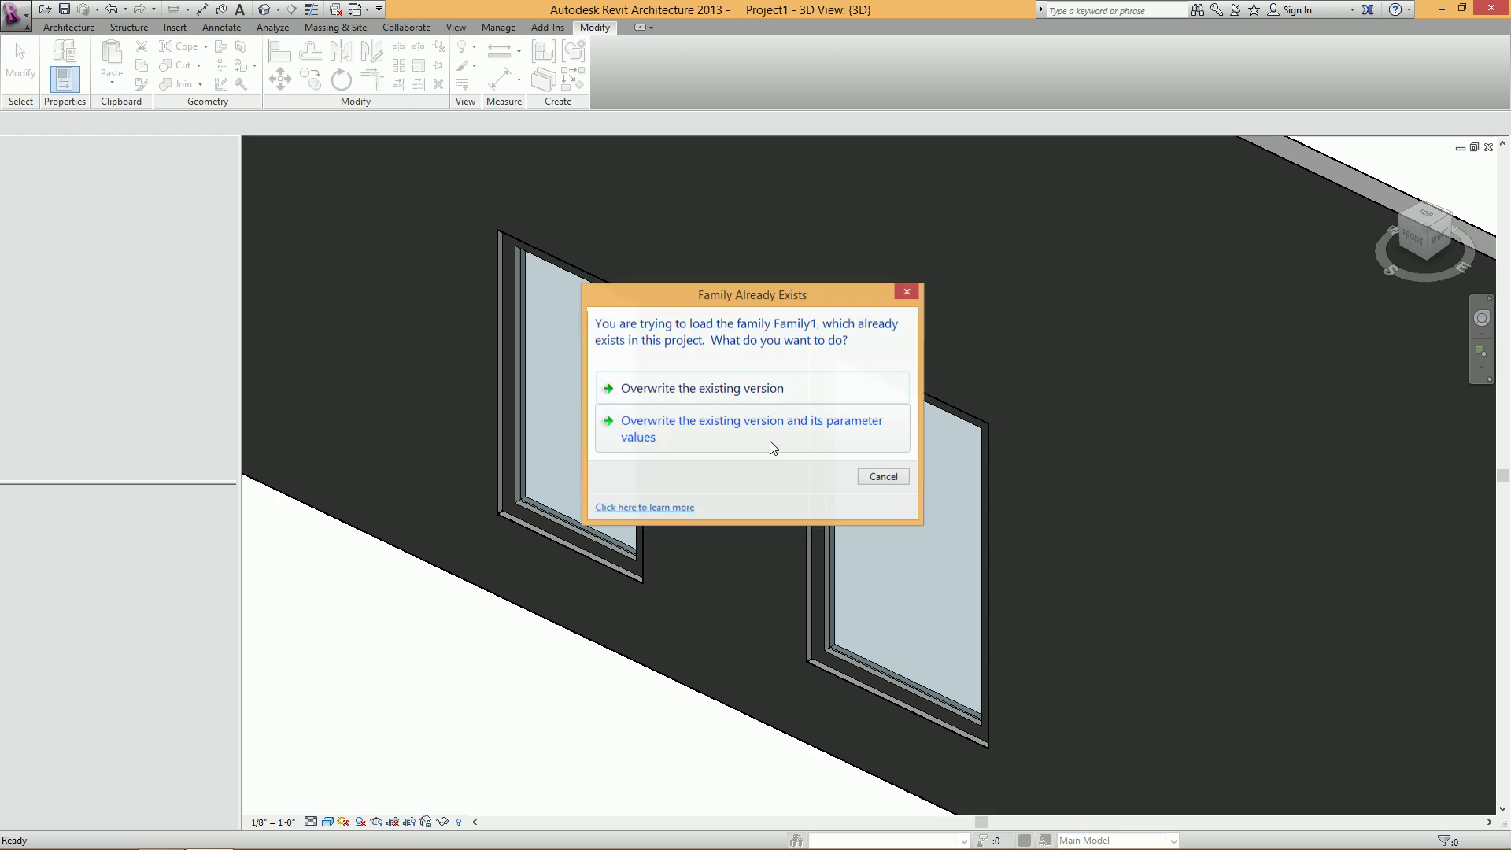
left_click(727, 386)
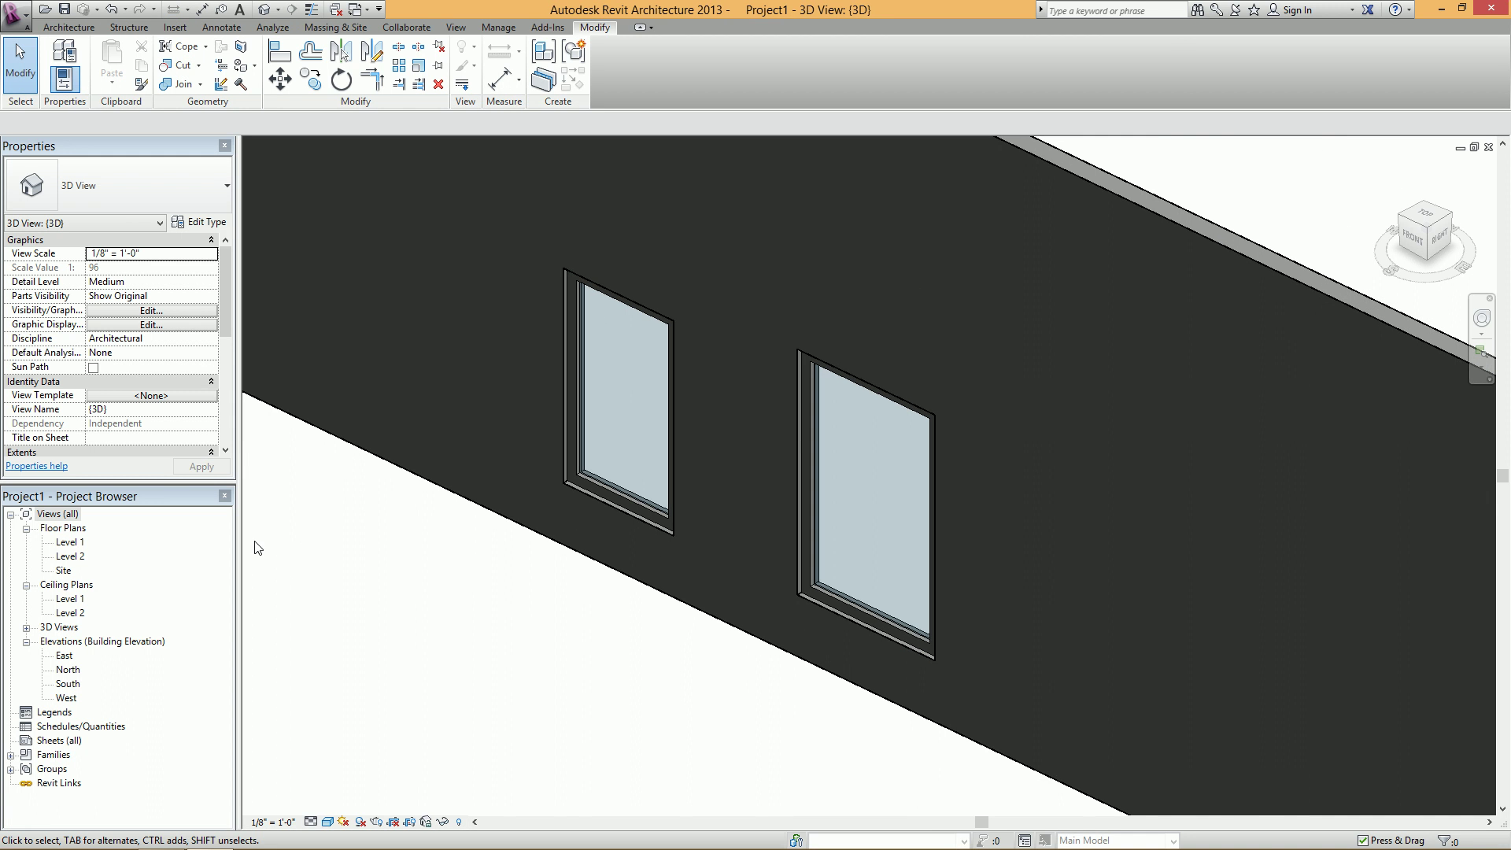
- In the Level 1 floor plan, place a third Family1 5'-0" x 8'-0" window about 9'-1" to the right of the second one
double_click(71, 544)
middle_click_drag(939, 554, 744, 557)
scroll(744, 557, "down", 2)
middle_click_drag(1058, 570, 740, 539)
scroll(740, 531, "down", 3)
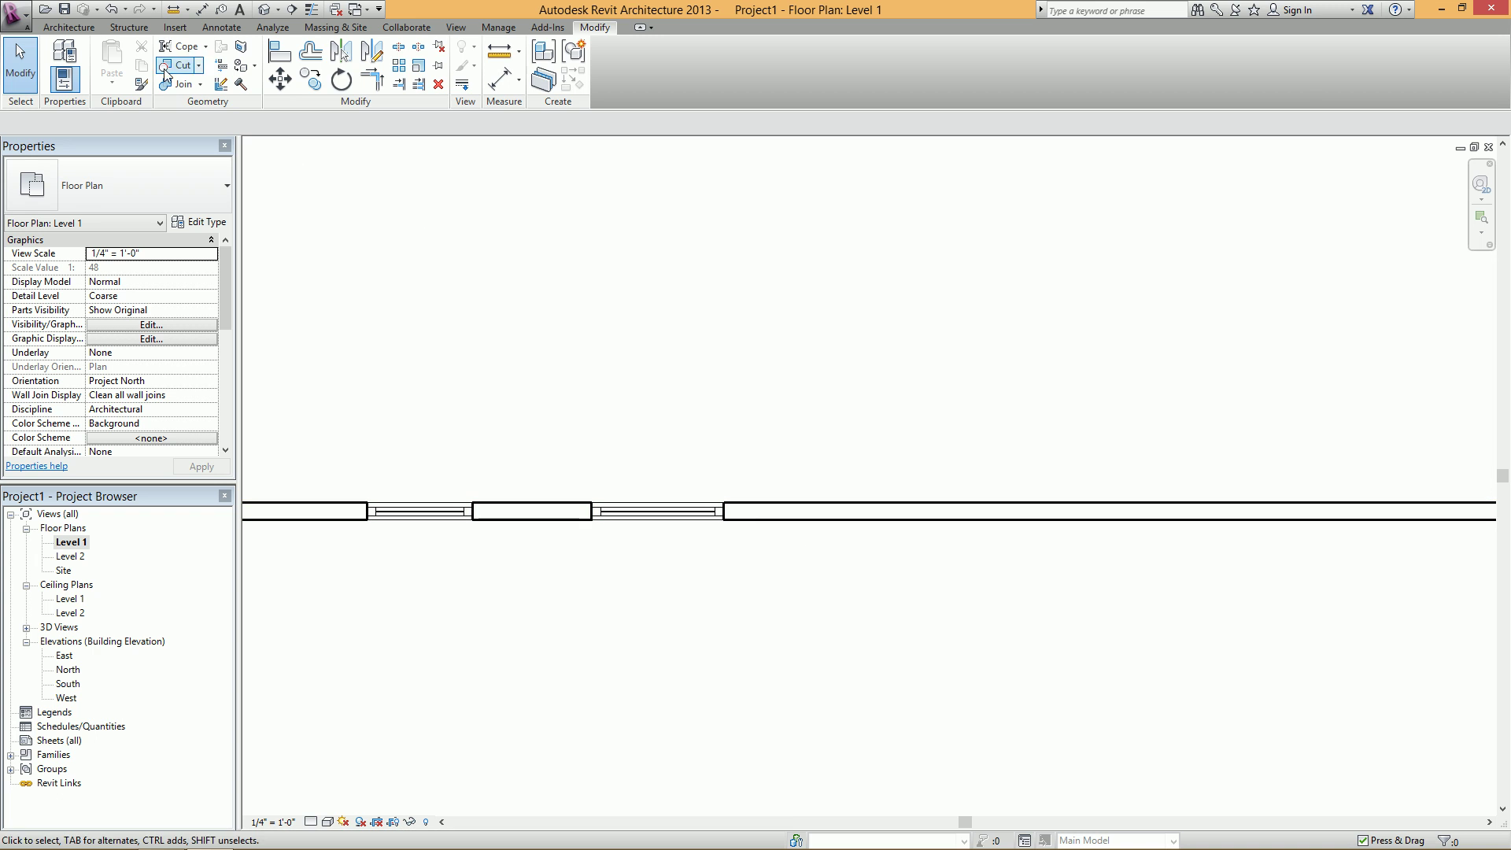
left_click(69, 26)
left_click(126, 63)
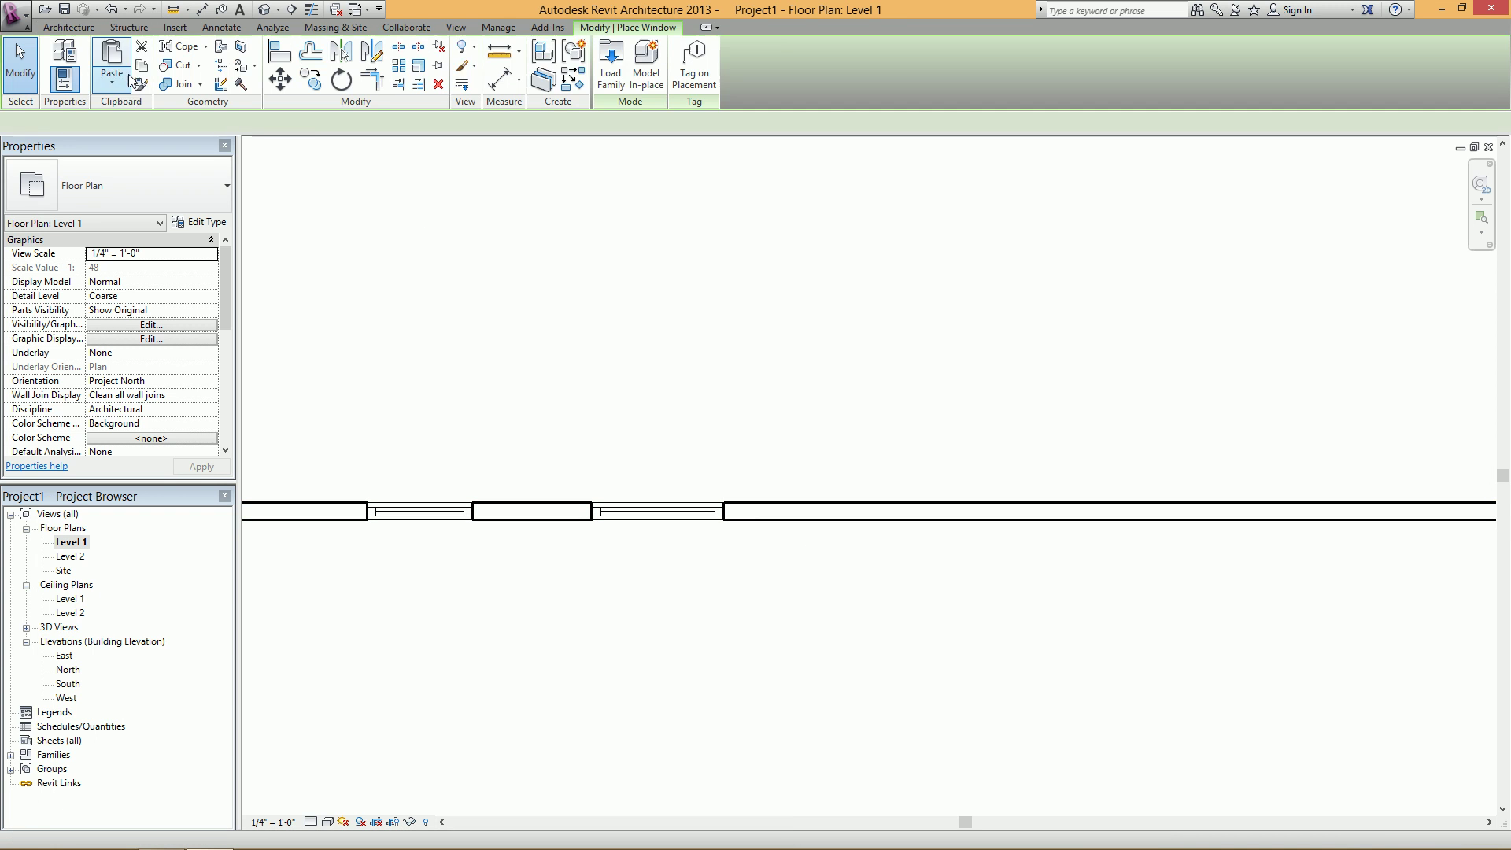
left_click(900, 508)
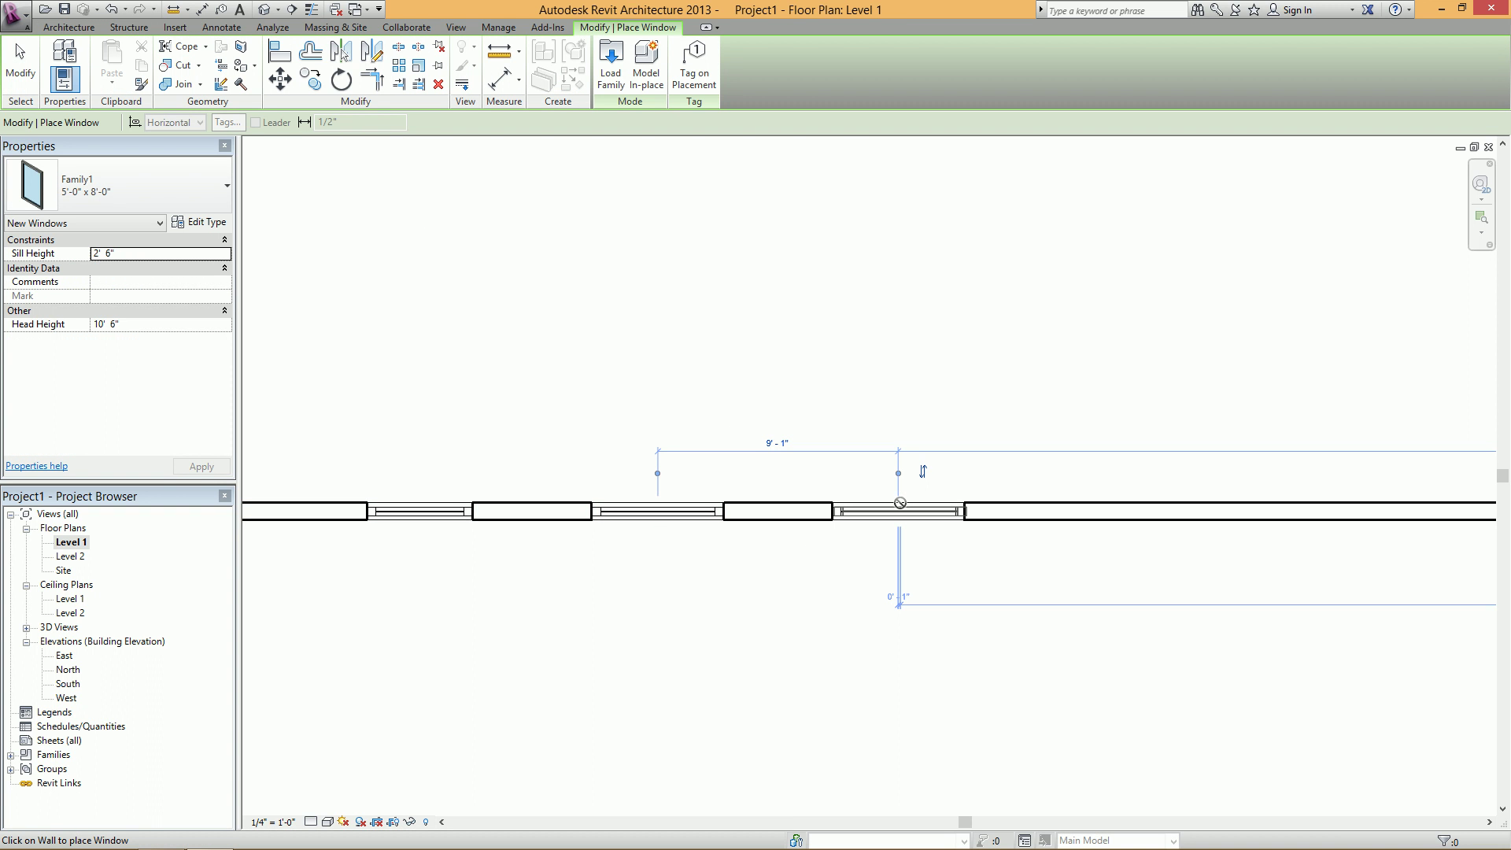
key("Escape")
key("Escape")
- Check the third window's sill height in its properties and compare the three windows in the 3D view
left_click(902, 508)
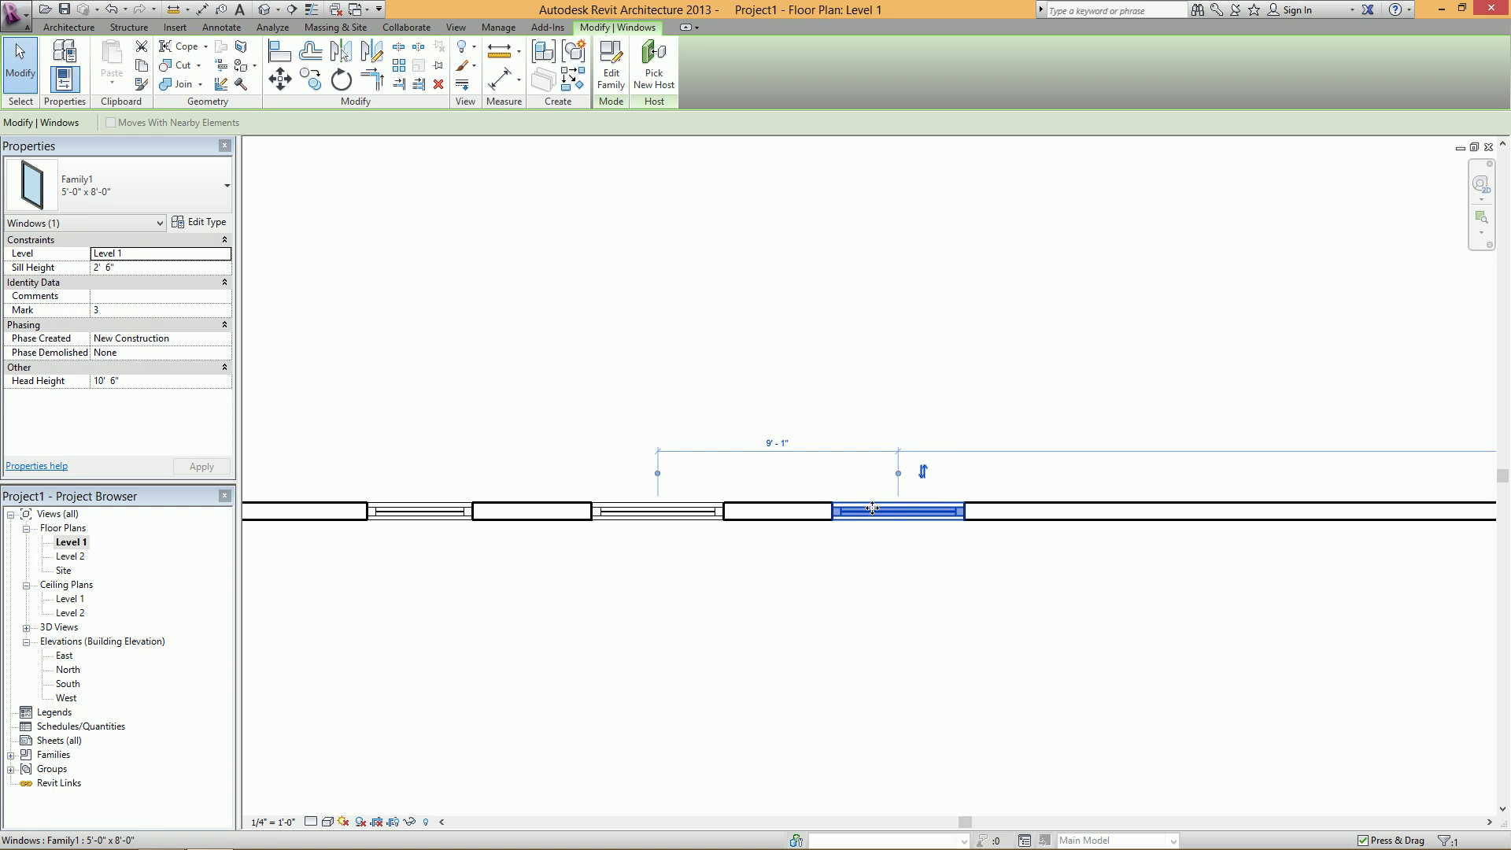
left_click(137, 269)
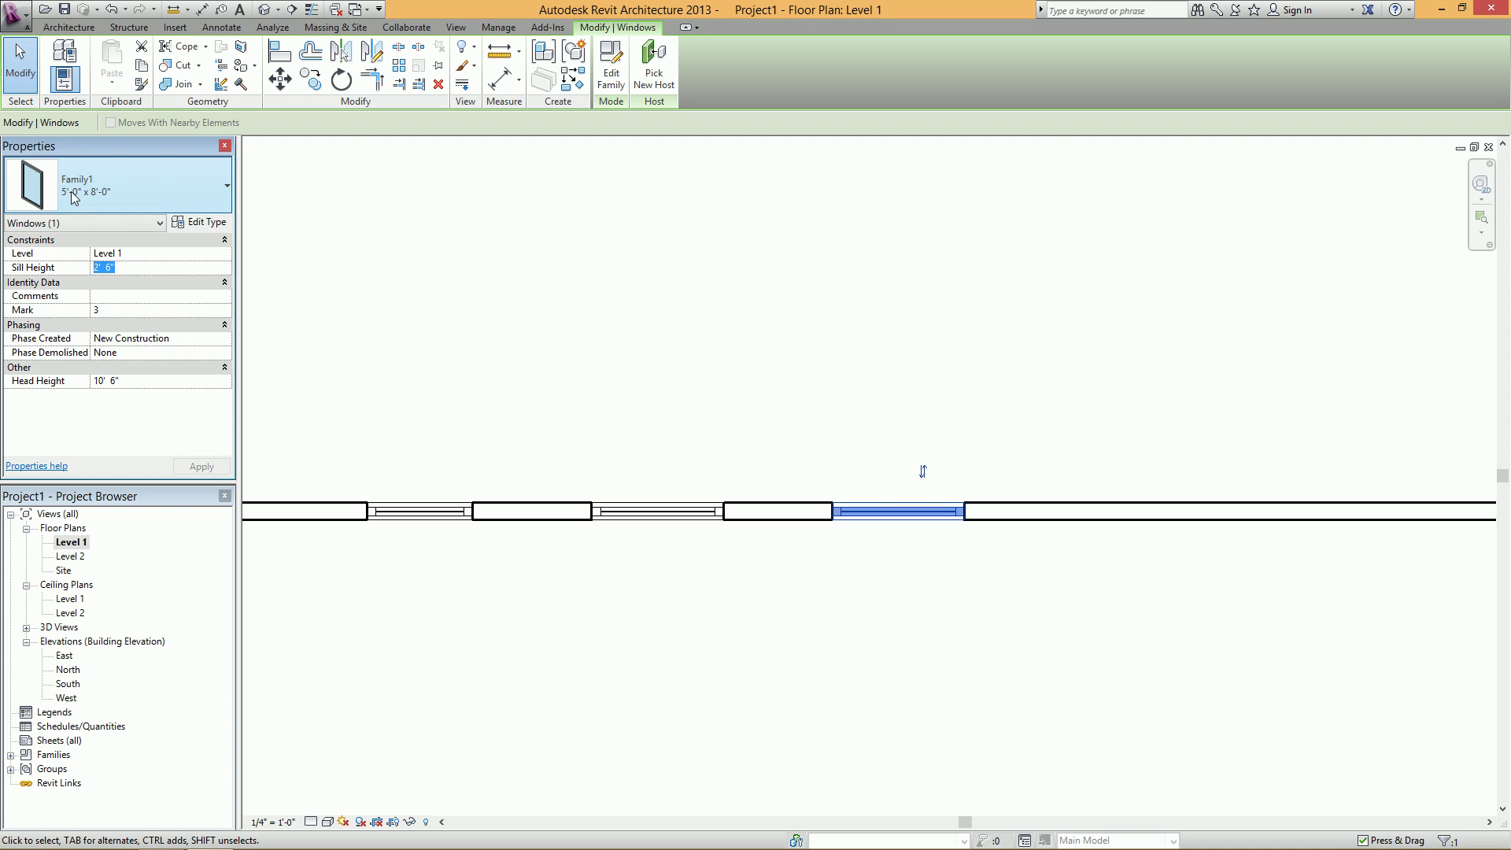
left_click(264, 9)
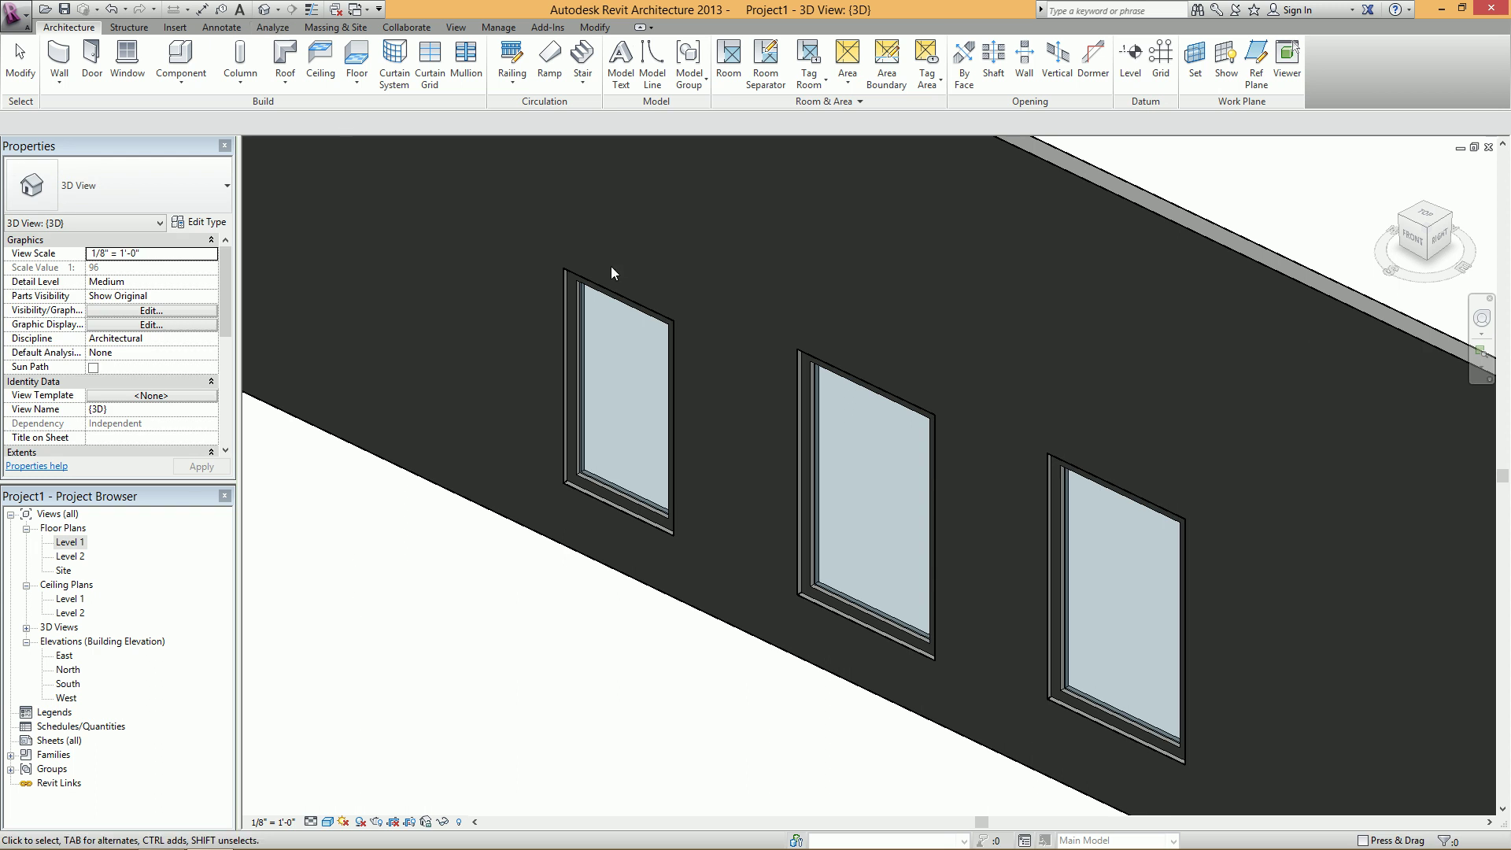
- Inspect the third window's sill height and select the second and third windows together to compare their family type
scroll(632, 385, "down", 1)
middle_click_drag(955, 512, 757, 411)
left_click(794, 423)
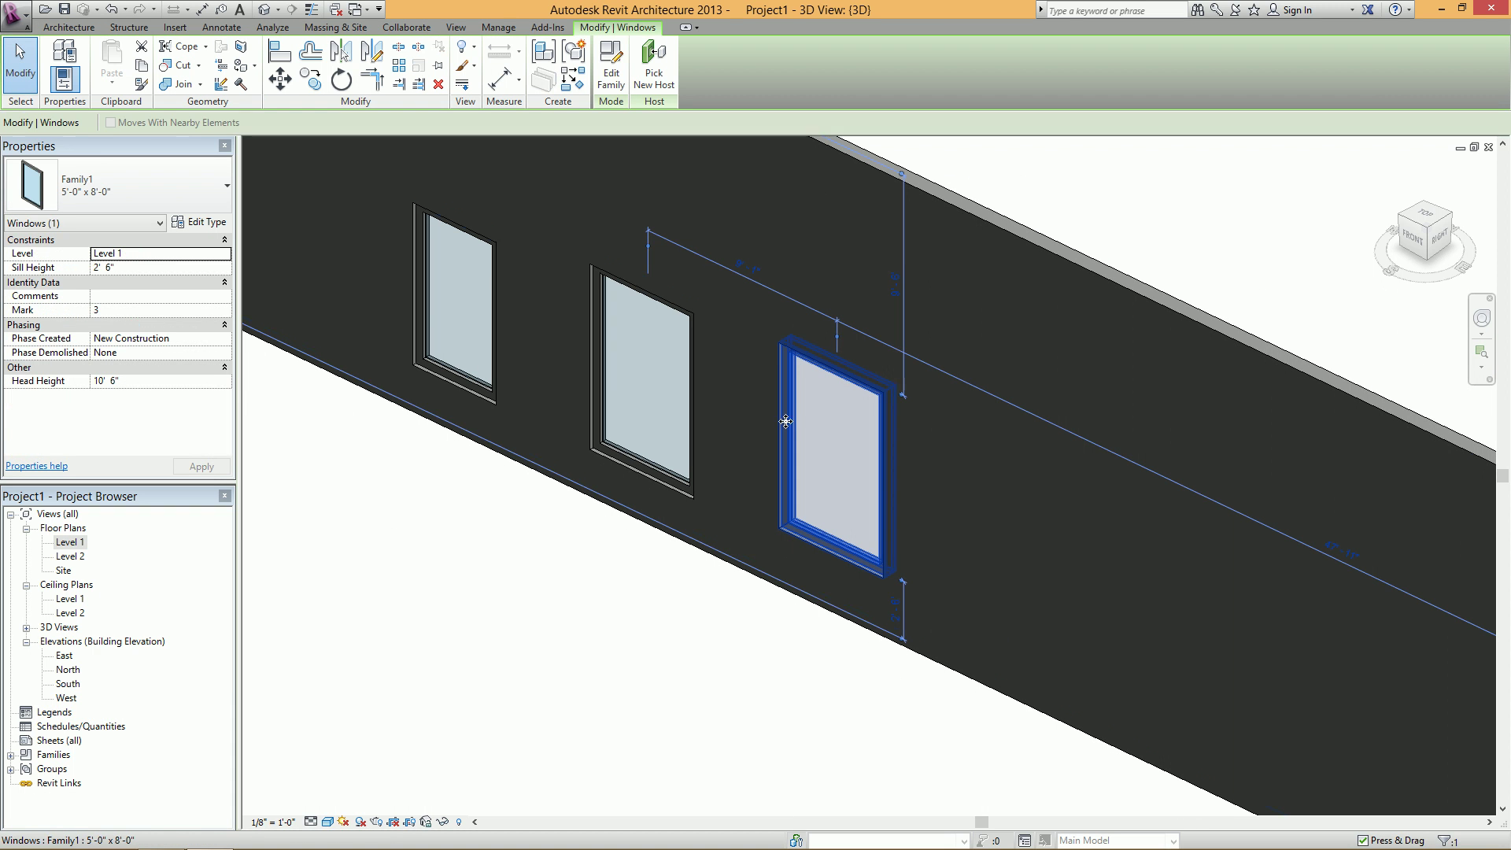
left_click(593, 366, "ctrl")
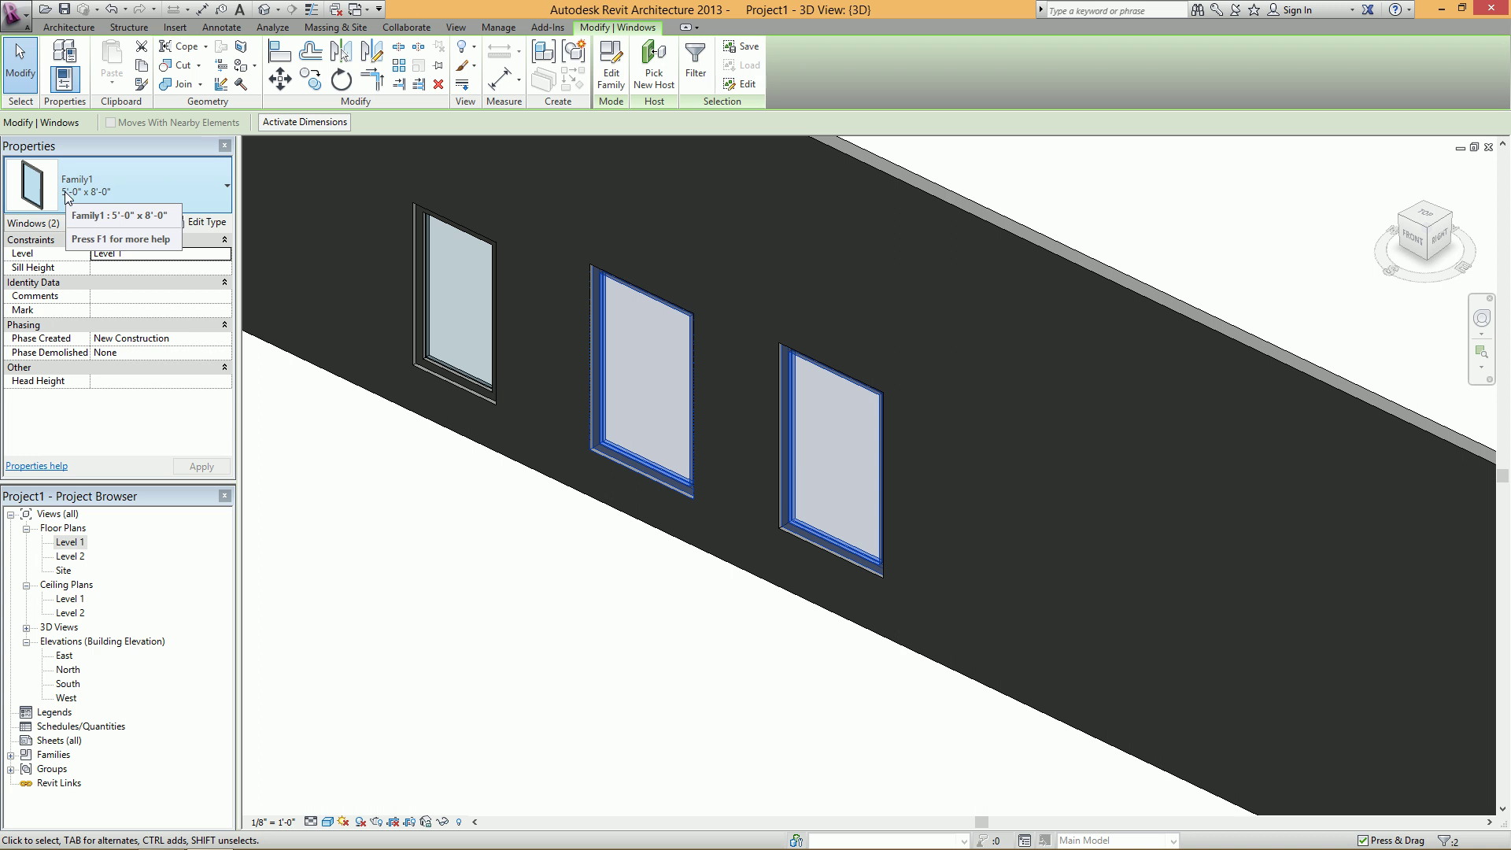
left_click(586, 531)
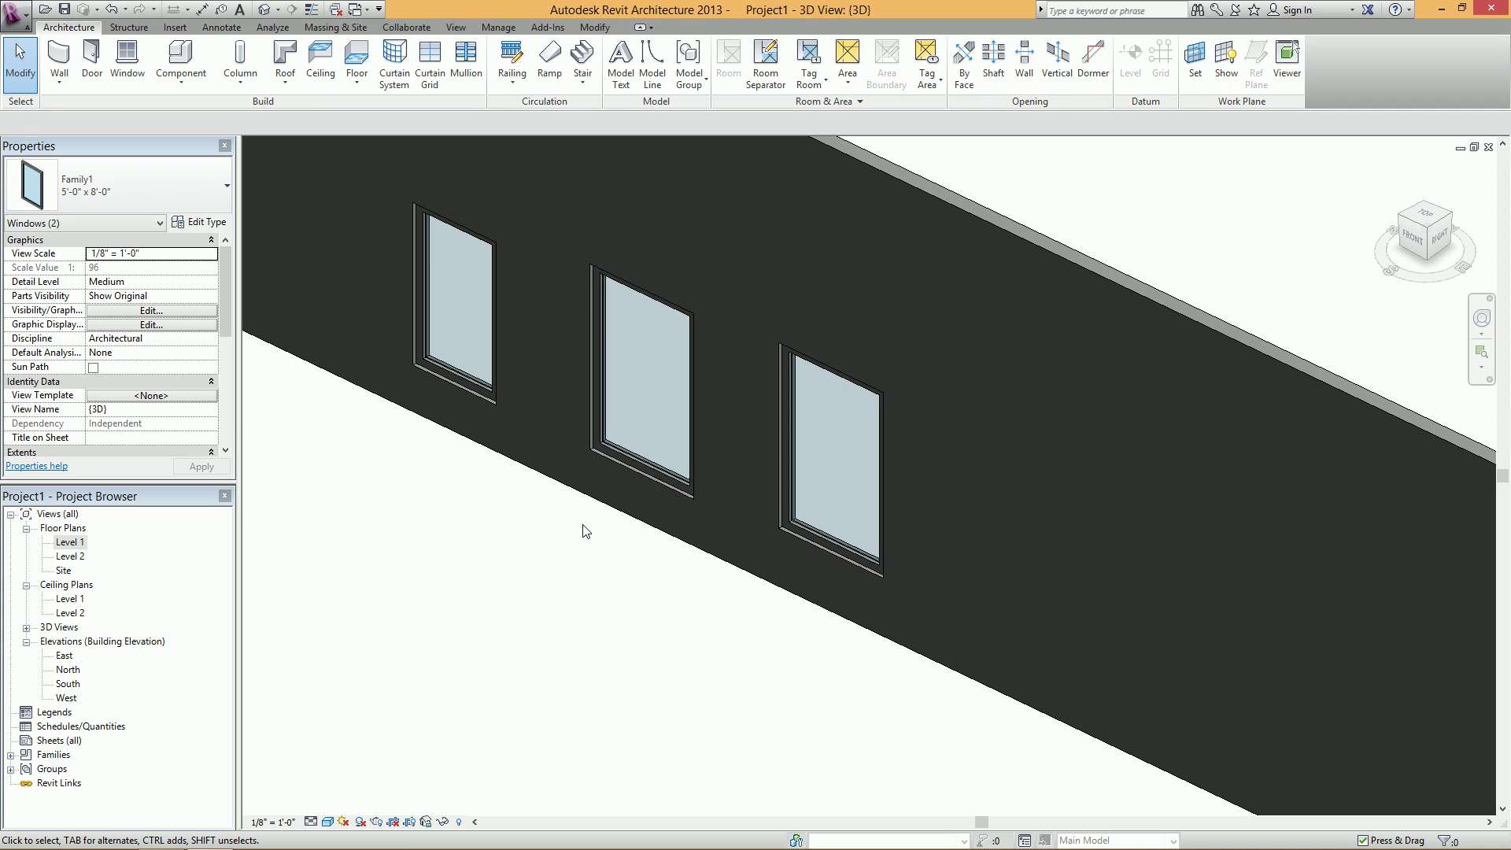
- Set the sill height of the middle 5'-0" x 8'-0" window instance to 4' 0"
left_click(651, 378)
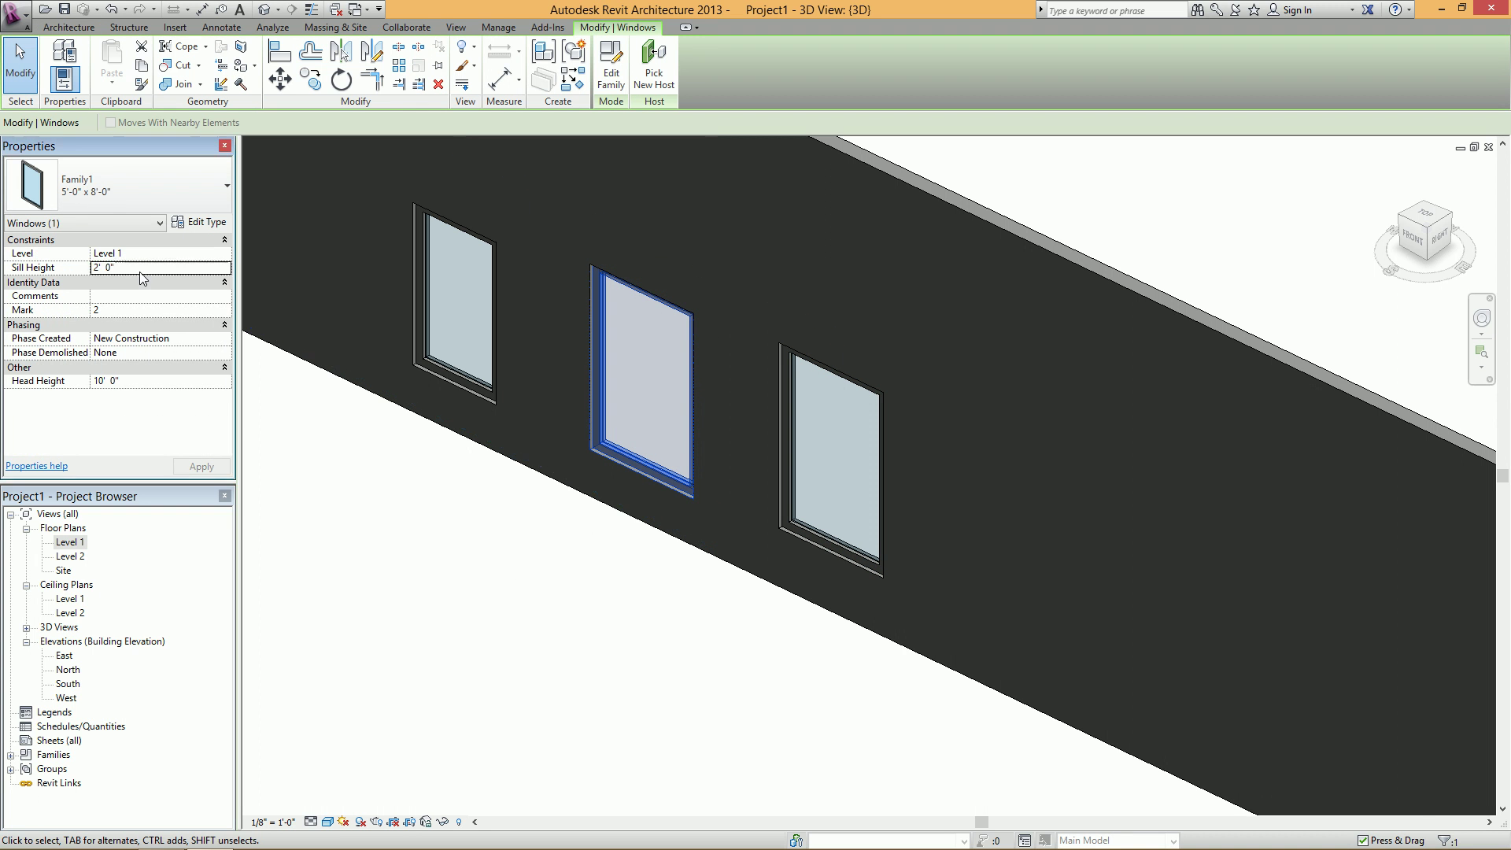
left_click(144, 267)
type("4")
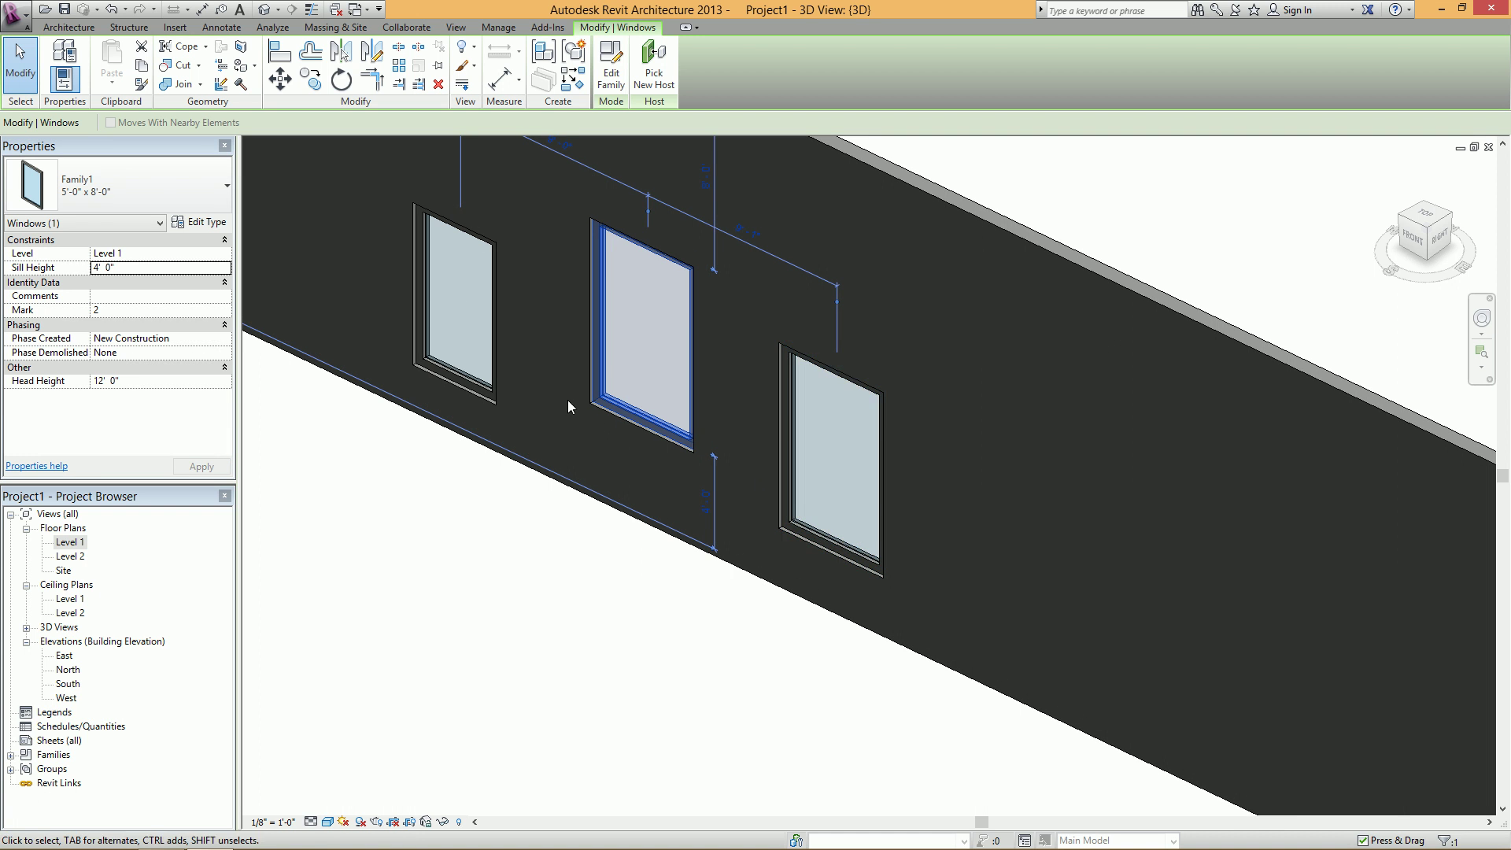
middle_click_drag(571, 402, 870, 526)
key("Escape")
- Copy the 4'-0" x 7'-0" window along the wall, placing the duplicate between the original and the wall's near left end
left_click(719, 501)
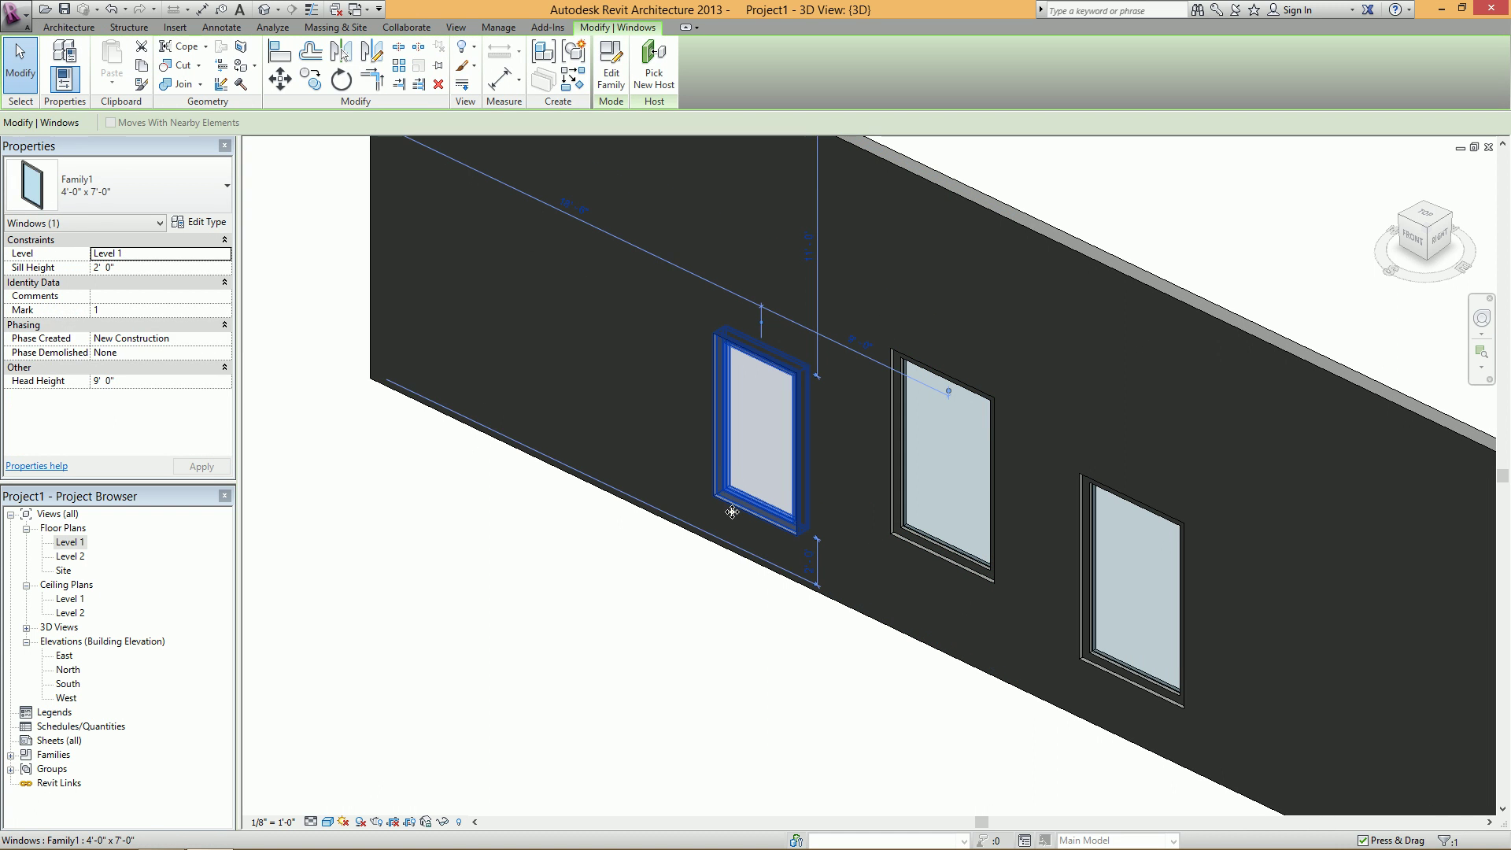
key("c")
key("o")
left_click(749, 537)
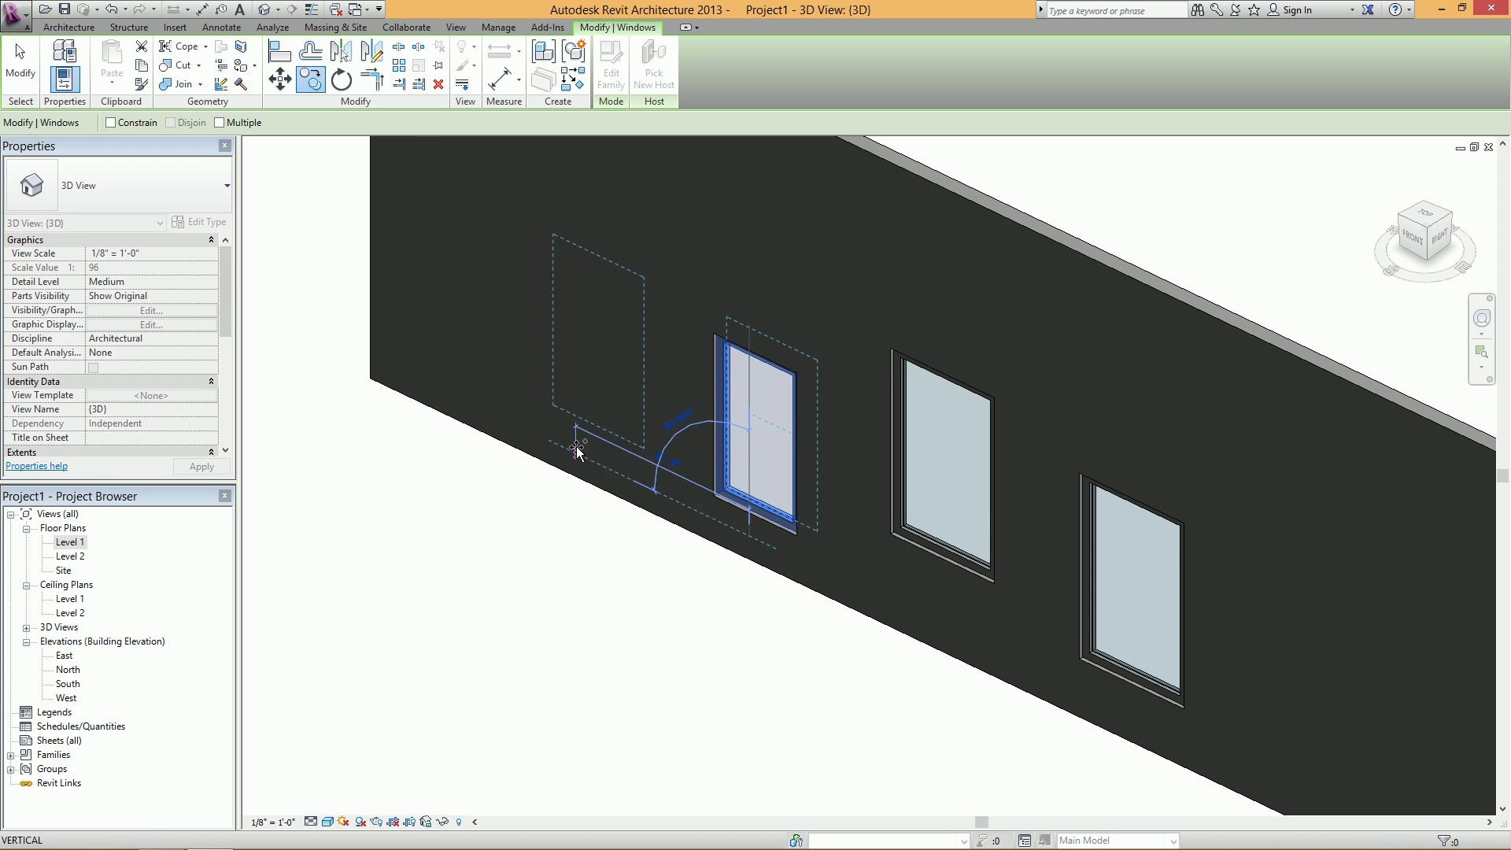
left_click(624, 480)
key("Escape")
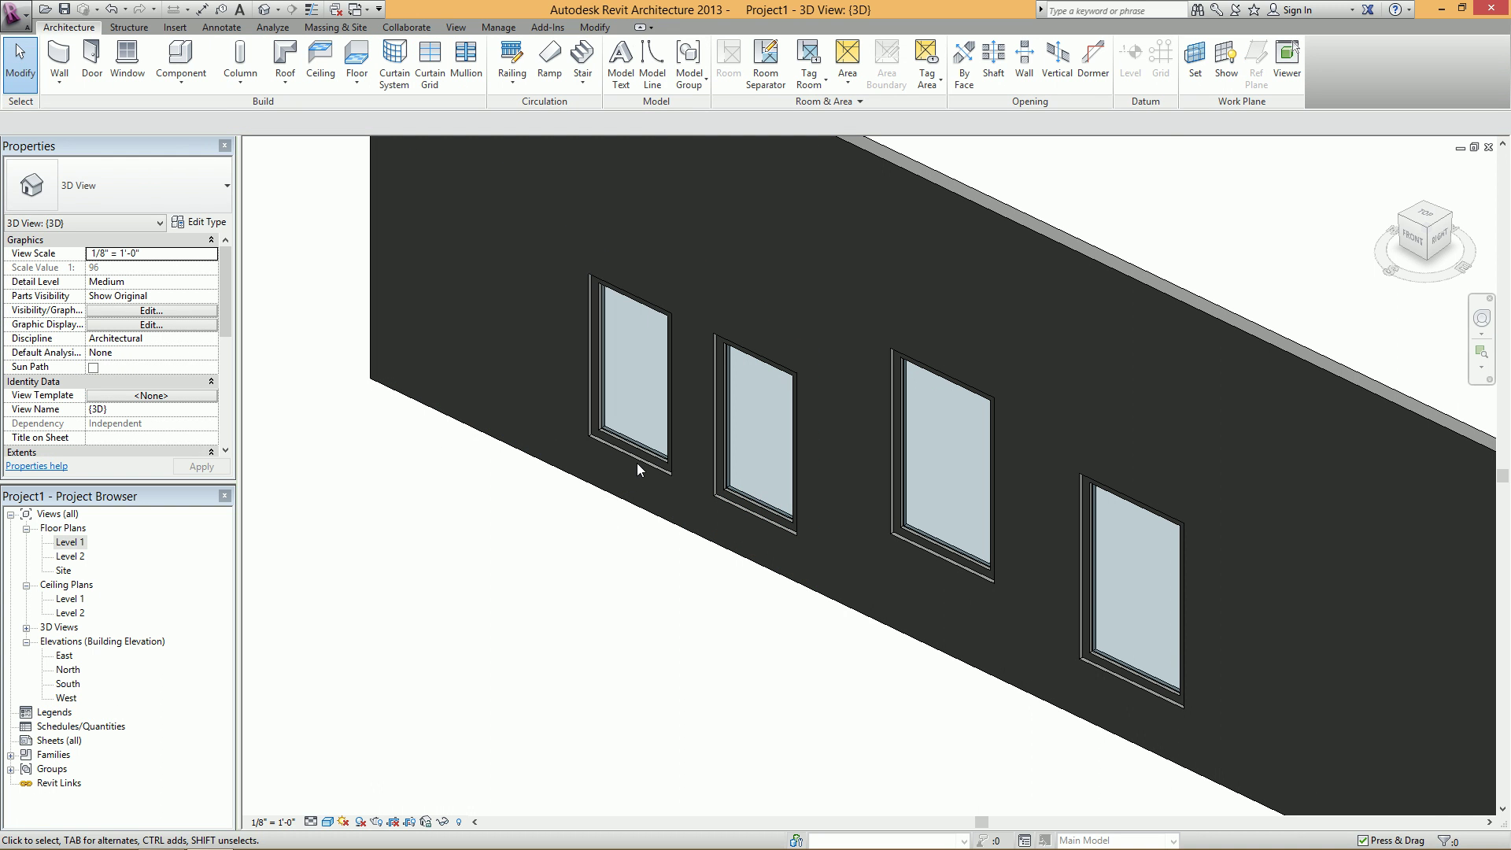
- Set the sill height of the copied 4'-0" x 7'-0" window to 4' 0" and deselect it
left_click(645, 457)
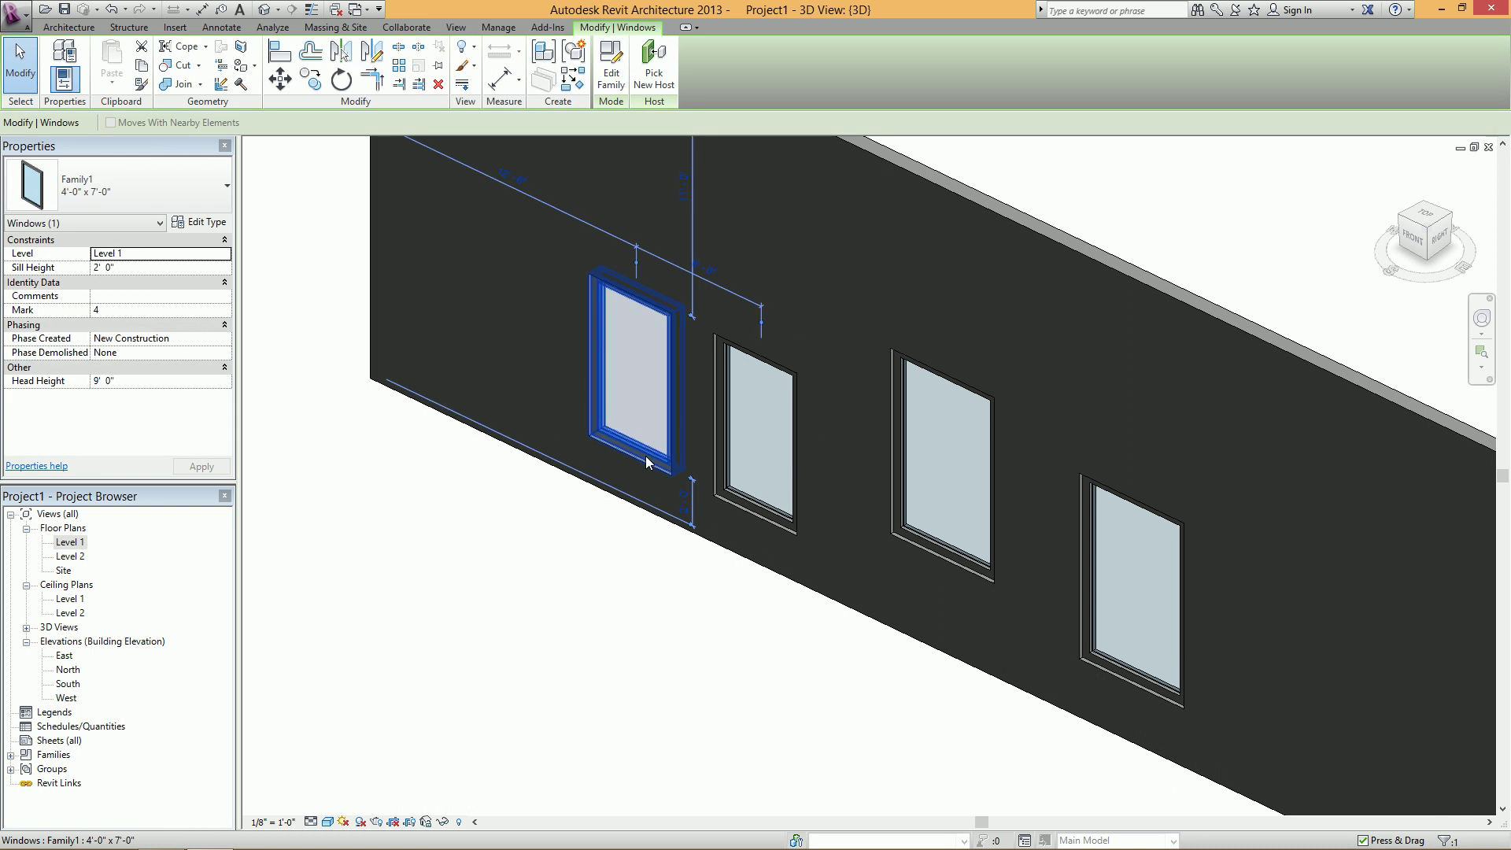
left_click(166, 272)
type("4")
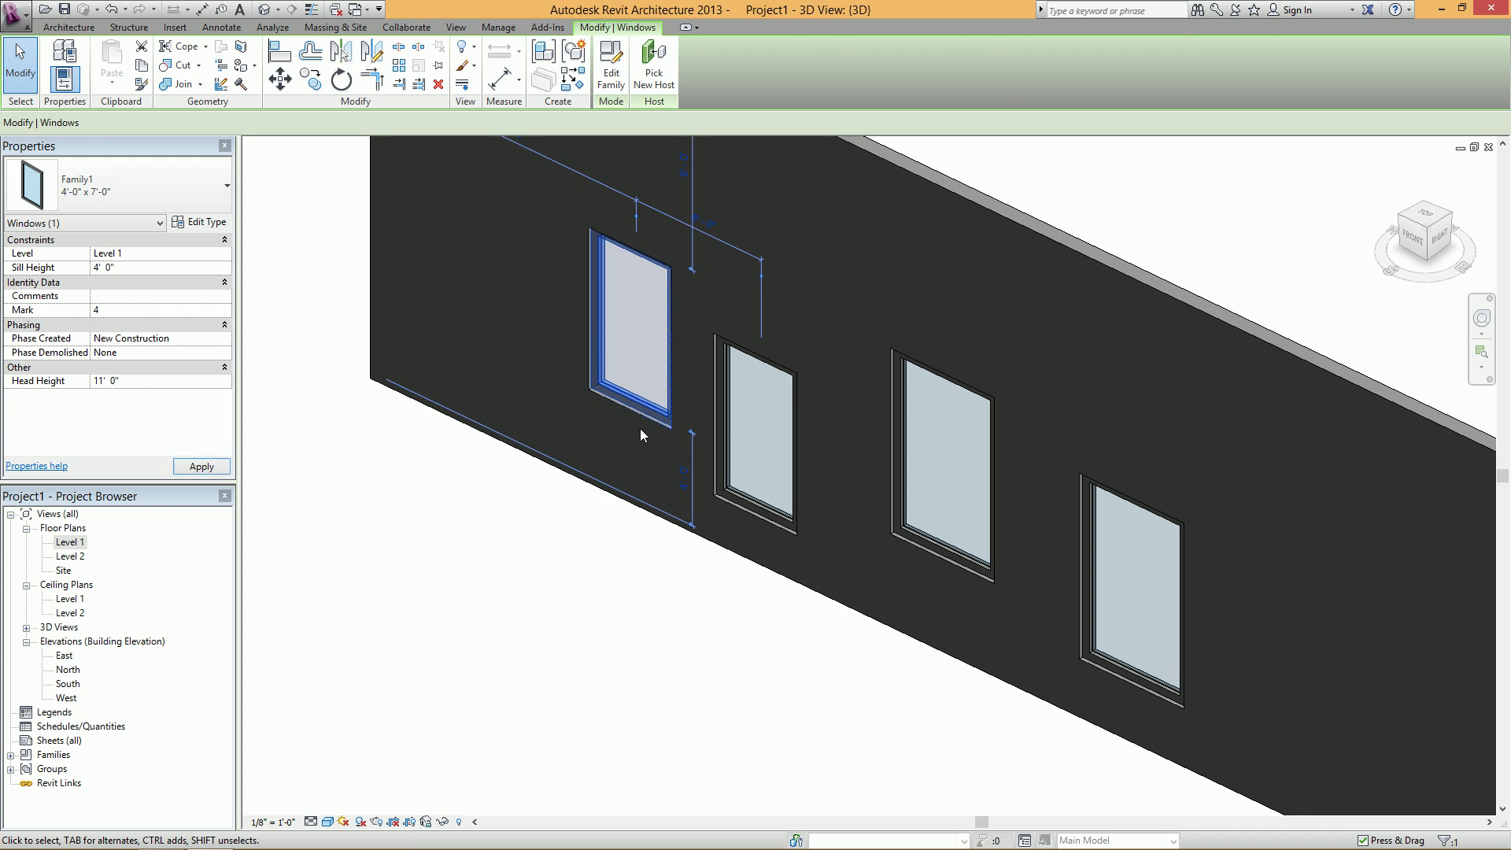
left_click(571, 606)
scroll(660, 458, "down", 2)
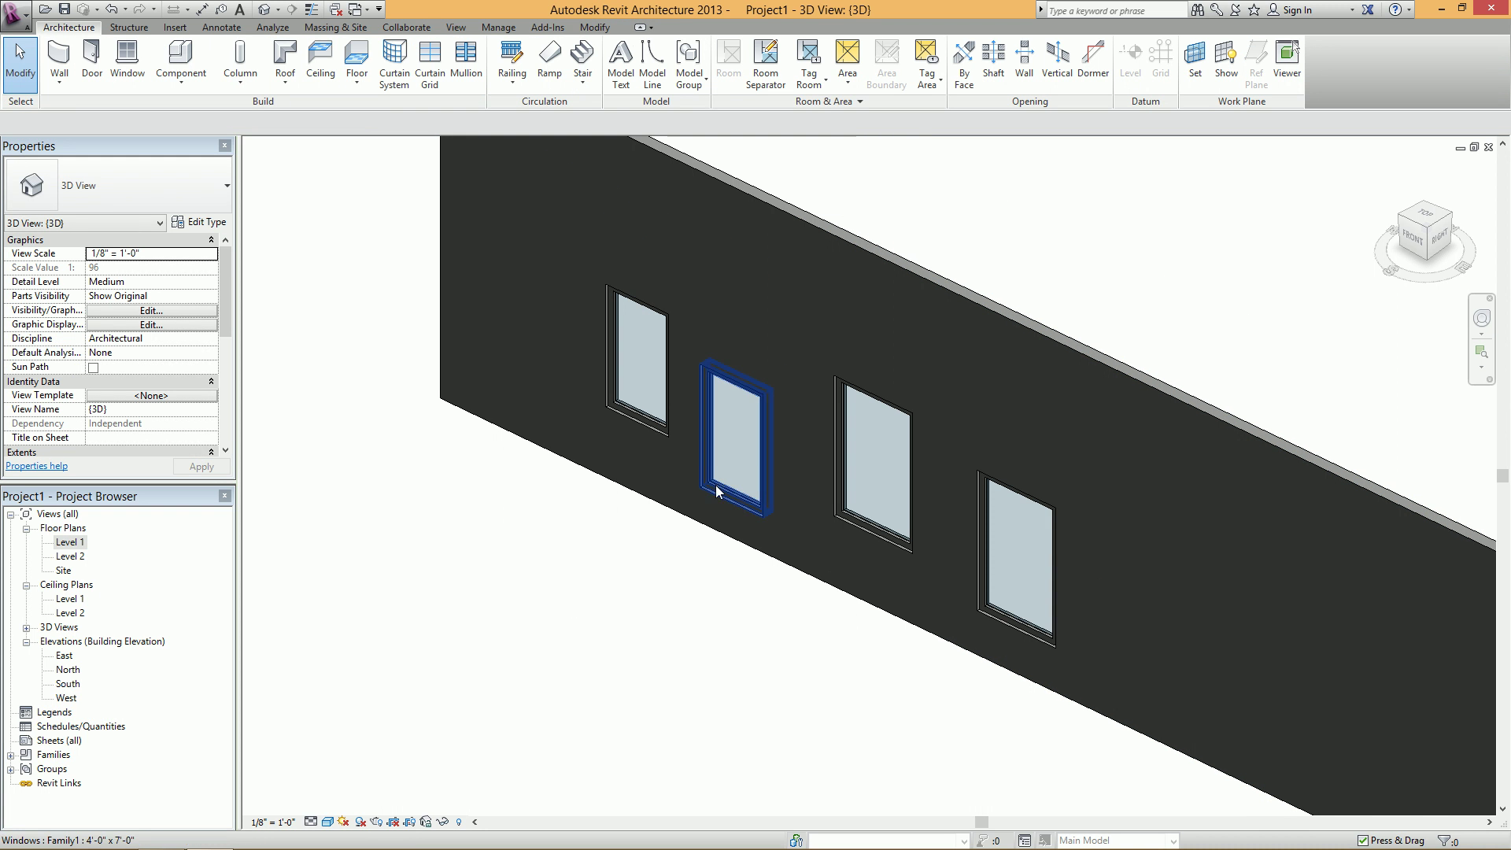
scroll(715, 488, "up", 1)
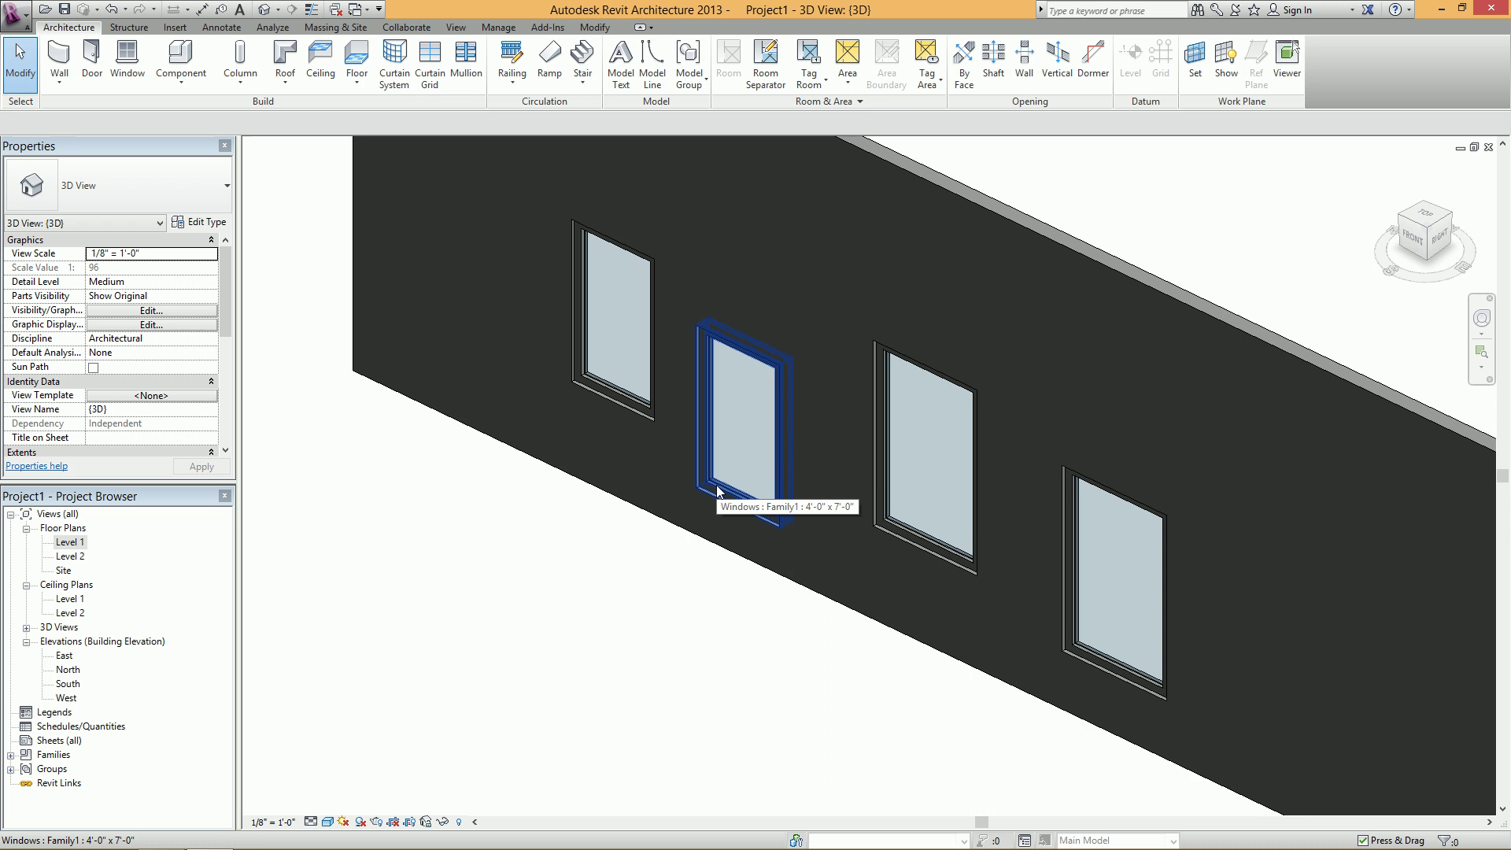
scroll(717, 489, "down", 3)
scroll(924, 293, "up", 2)
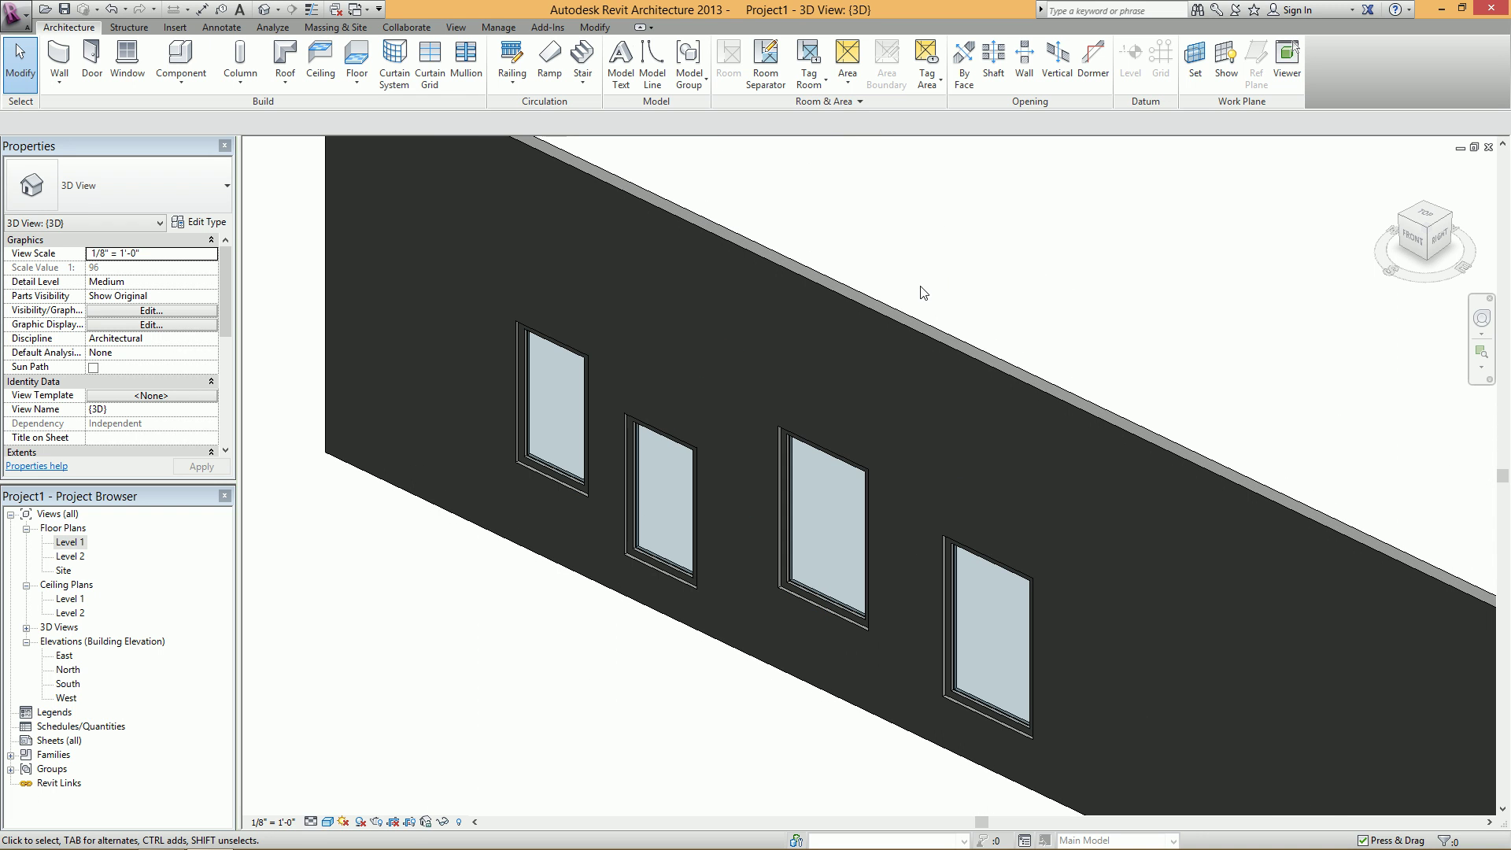
scroll(667, 527, "up", 2)
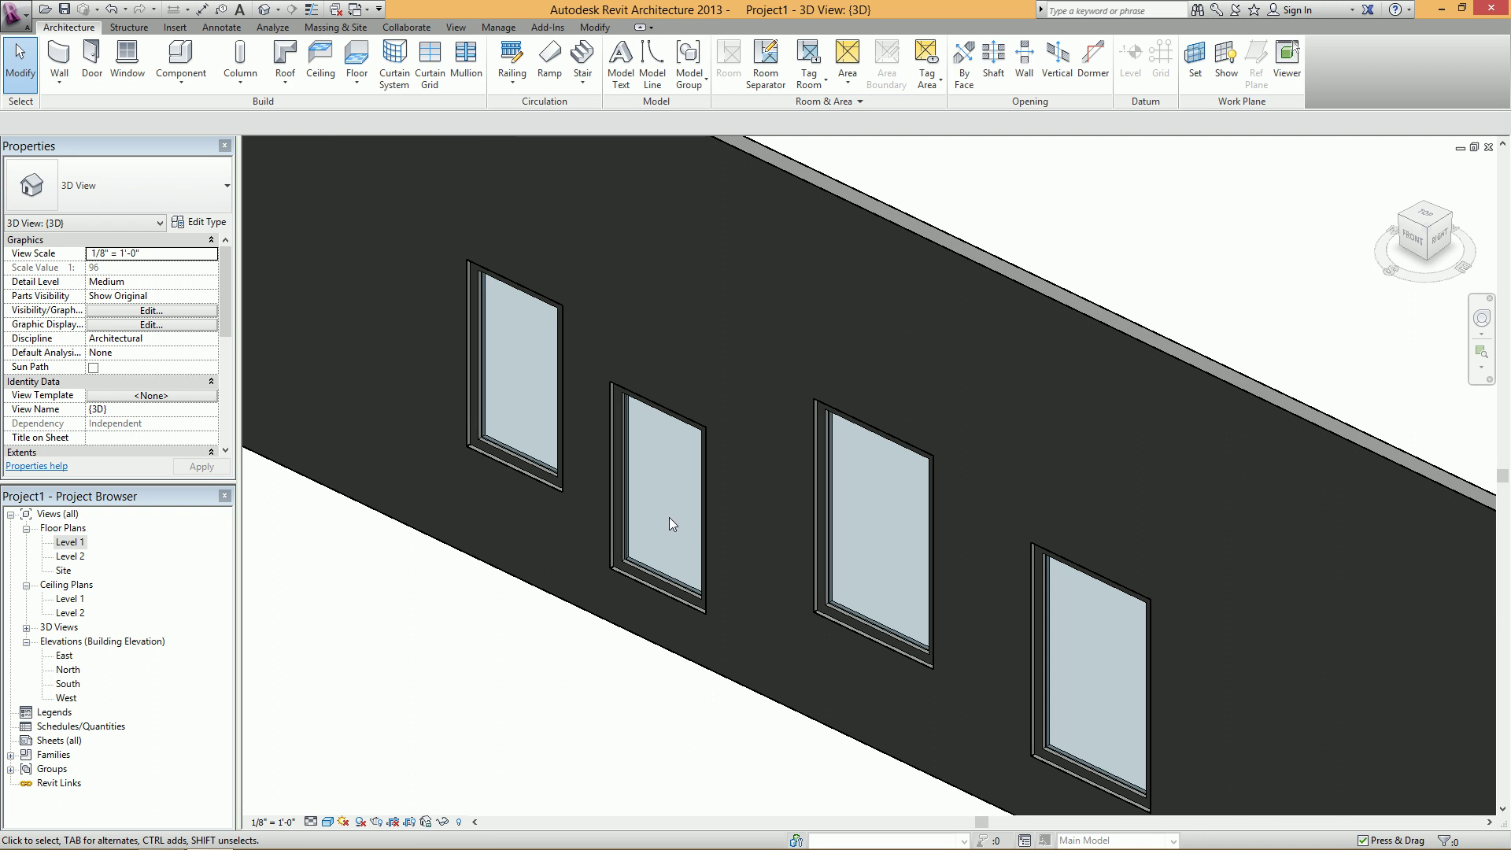
scroll(672, 512, "down", 1)
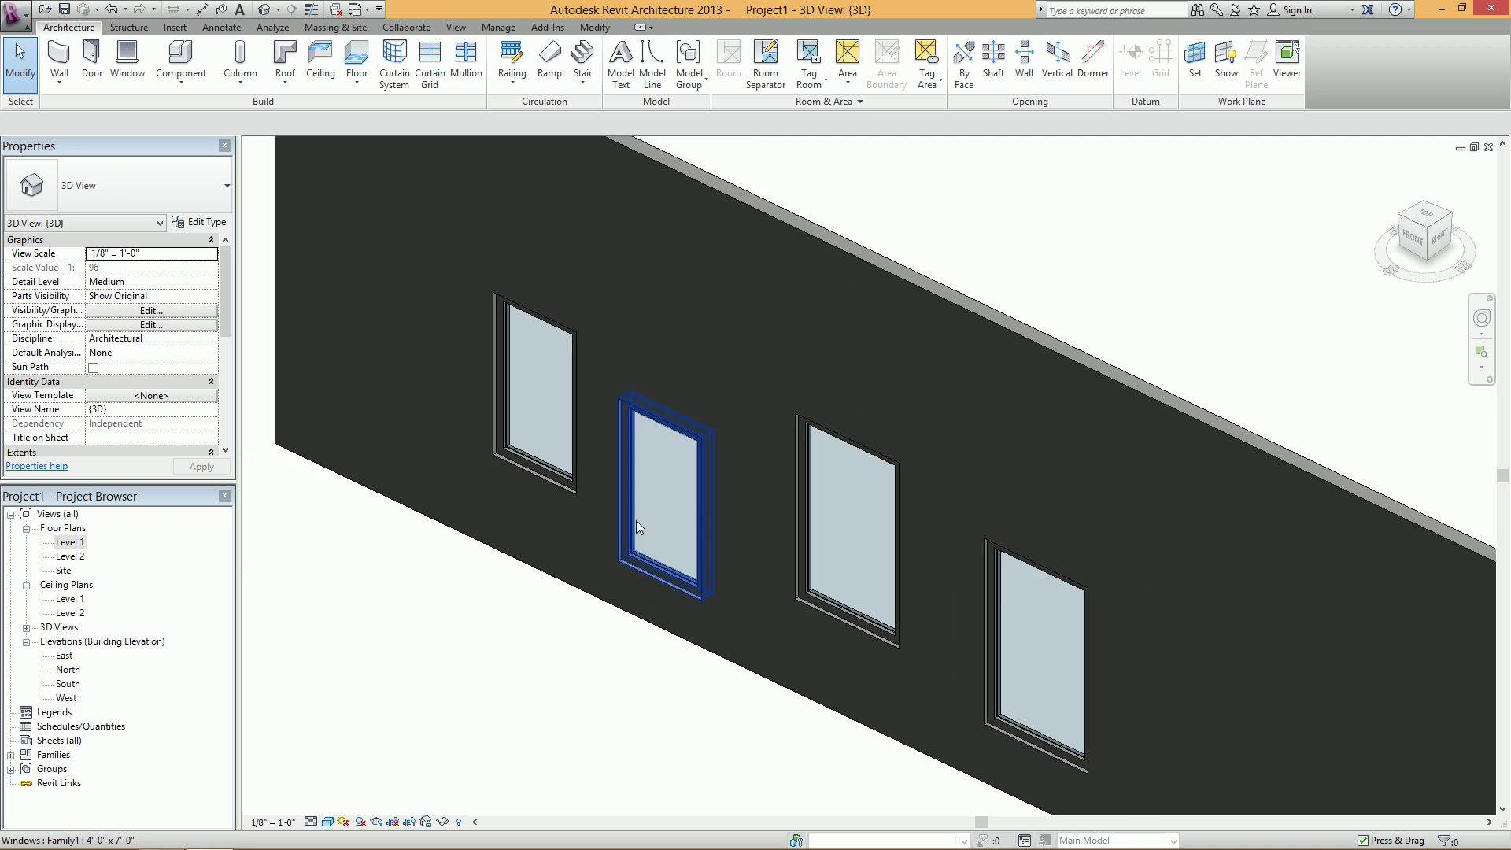
scroll(635, 515, "down", 2)
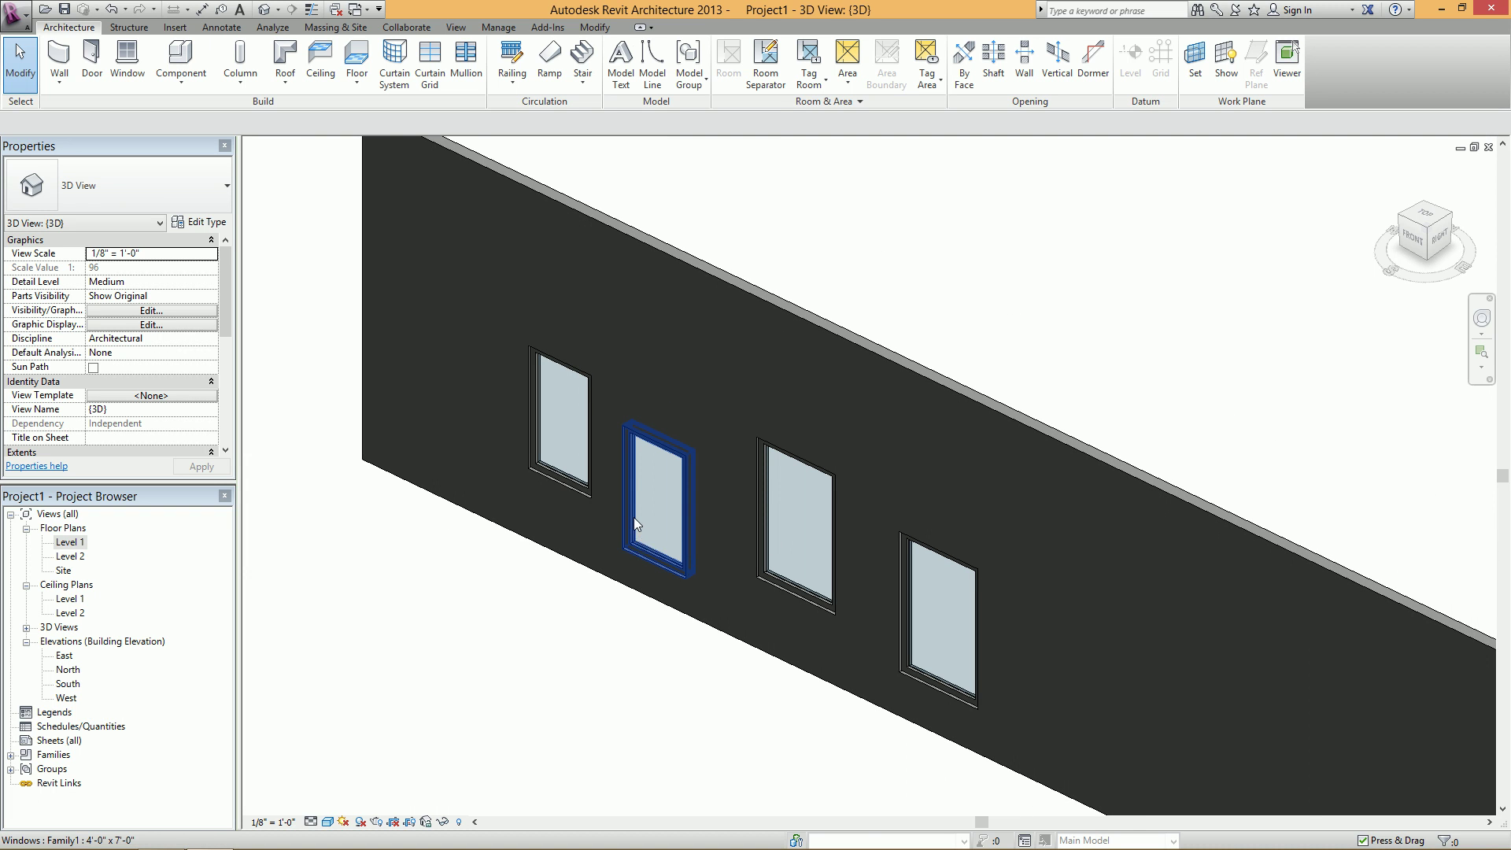
scroll(635, 517, "down", 1)
scroll(686, 521, "up", 2)
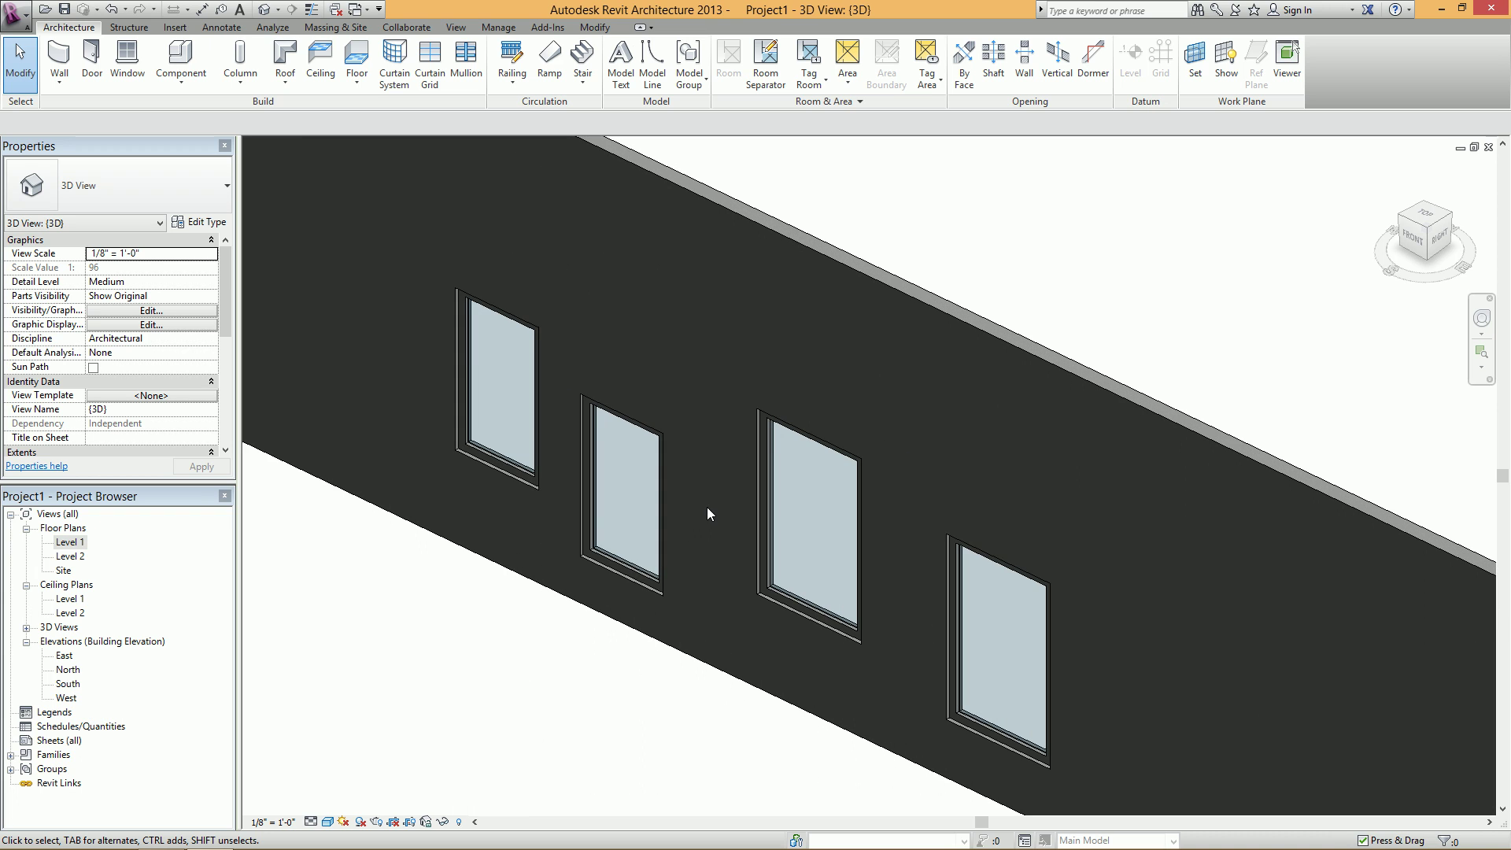